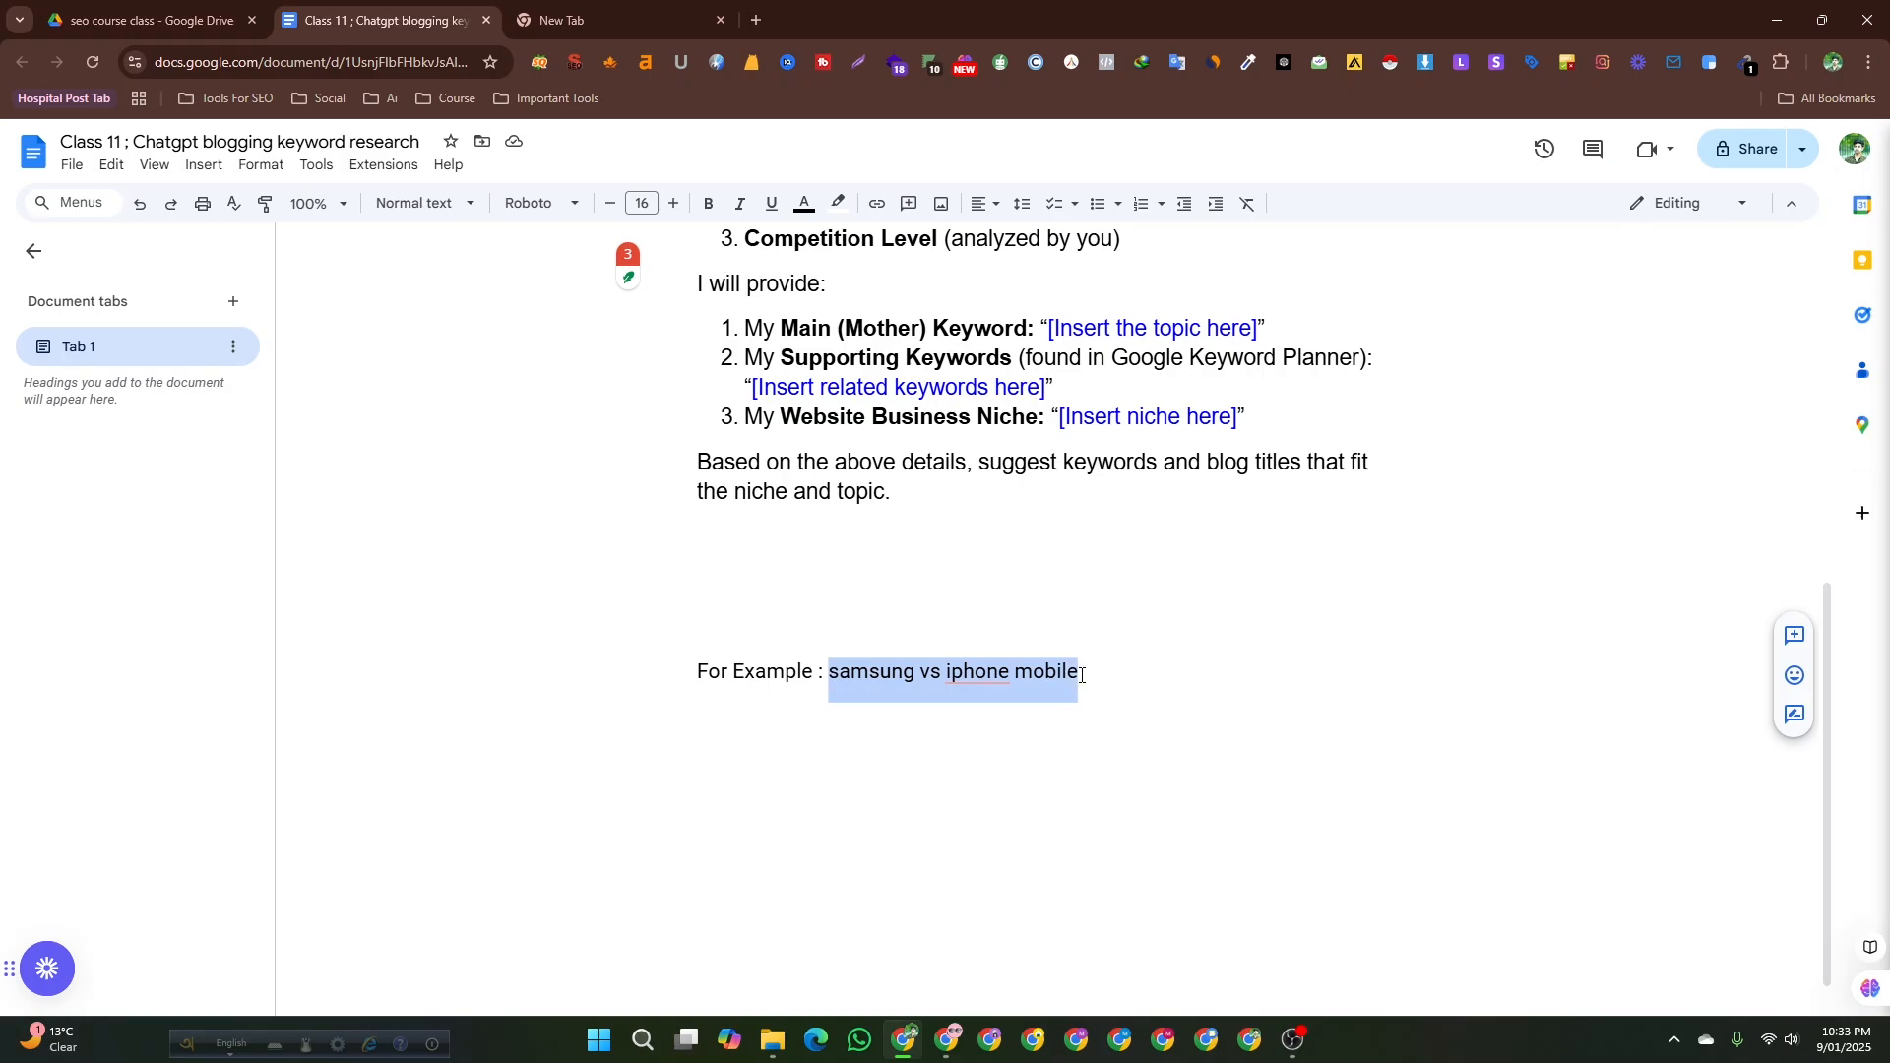
{"action": "left_click", "coordinate": [1080, 676]}
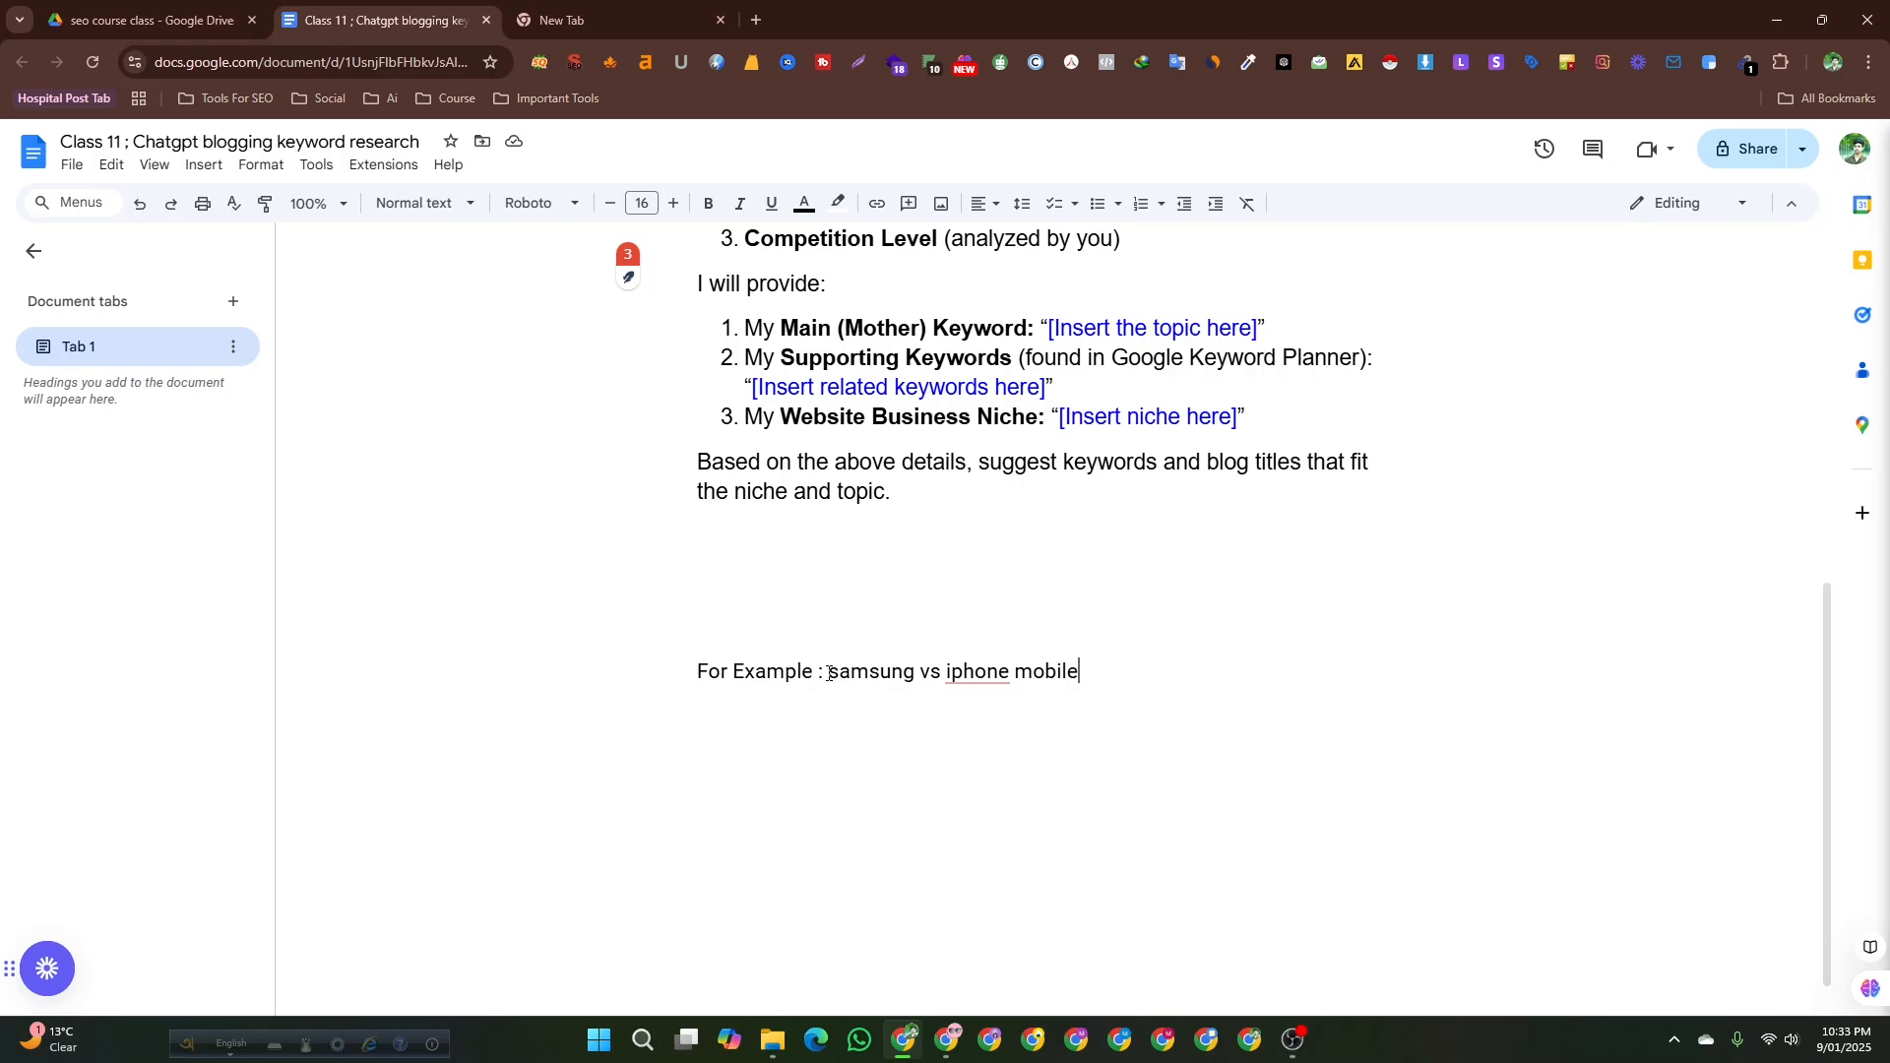
{"action": "mouse_move", "coordinate": [829, 673]}
{"action": "left_mouse_down"}
{"action": "mouse_move", "coordinate": [1079, 686]}
{"action": "mouse_move", "coordinate": [842, 693]}
{"action": "left_mouse_up"}
{"action": "left_click", "coordinate": [1088, 678]}
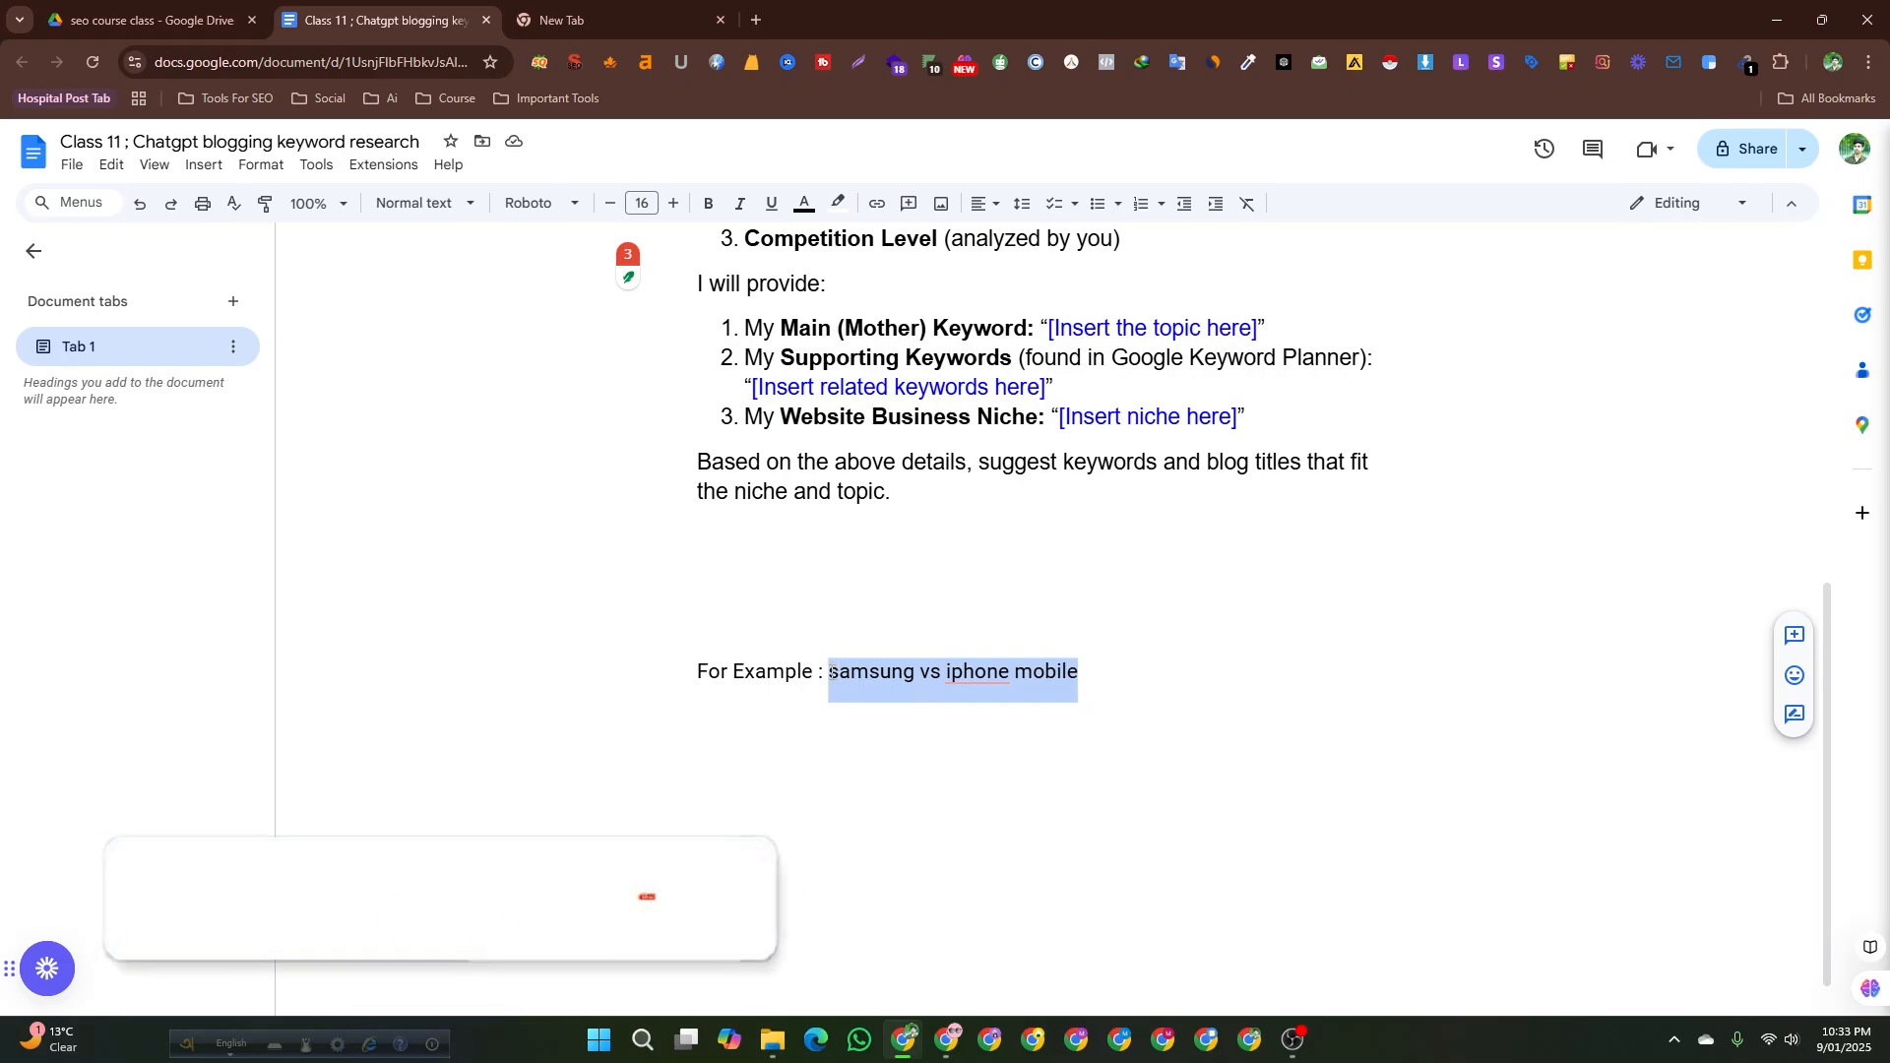
{"action": "left_click", "coordinate": [1112, 673]}
{"action": "key", "text": "ctrl+shift+Left"}
{"action": "key", "text": "ctrl+shift+Left"}
{"action": "key", "text": "ctrl+shift+Left"}
{"action": "key", "text": "ctrl+shift+Left"}
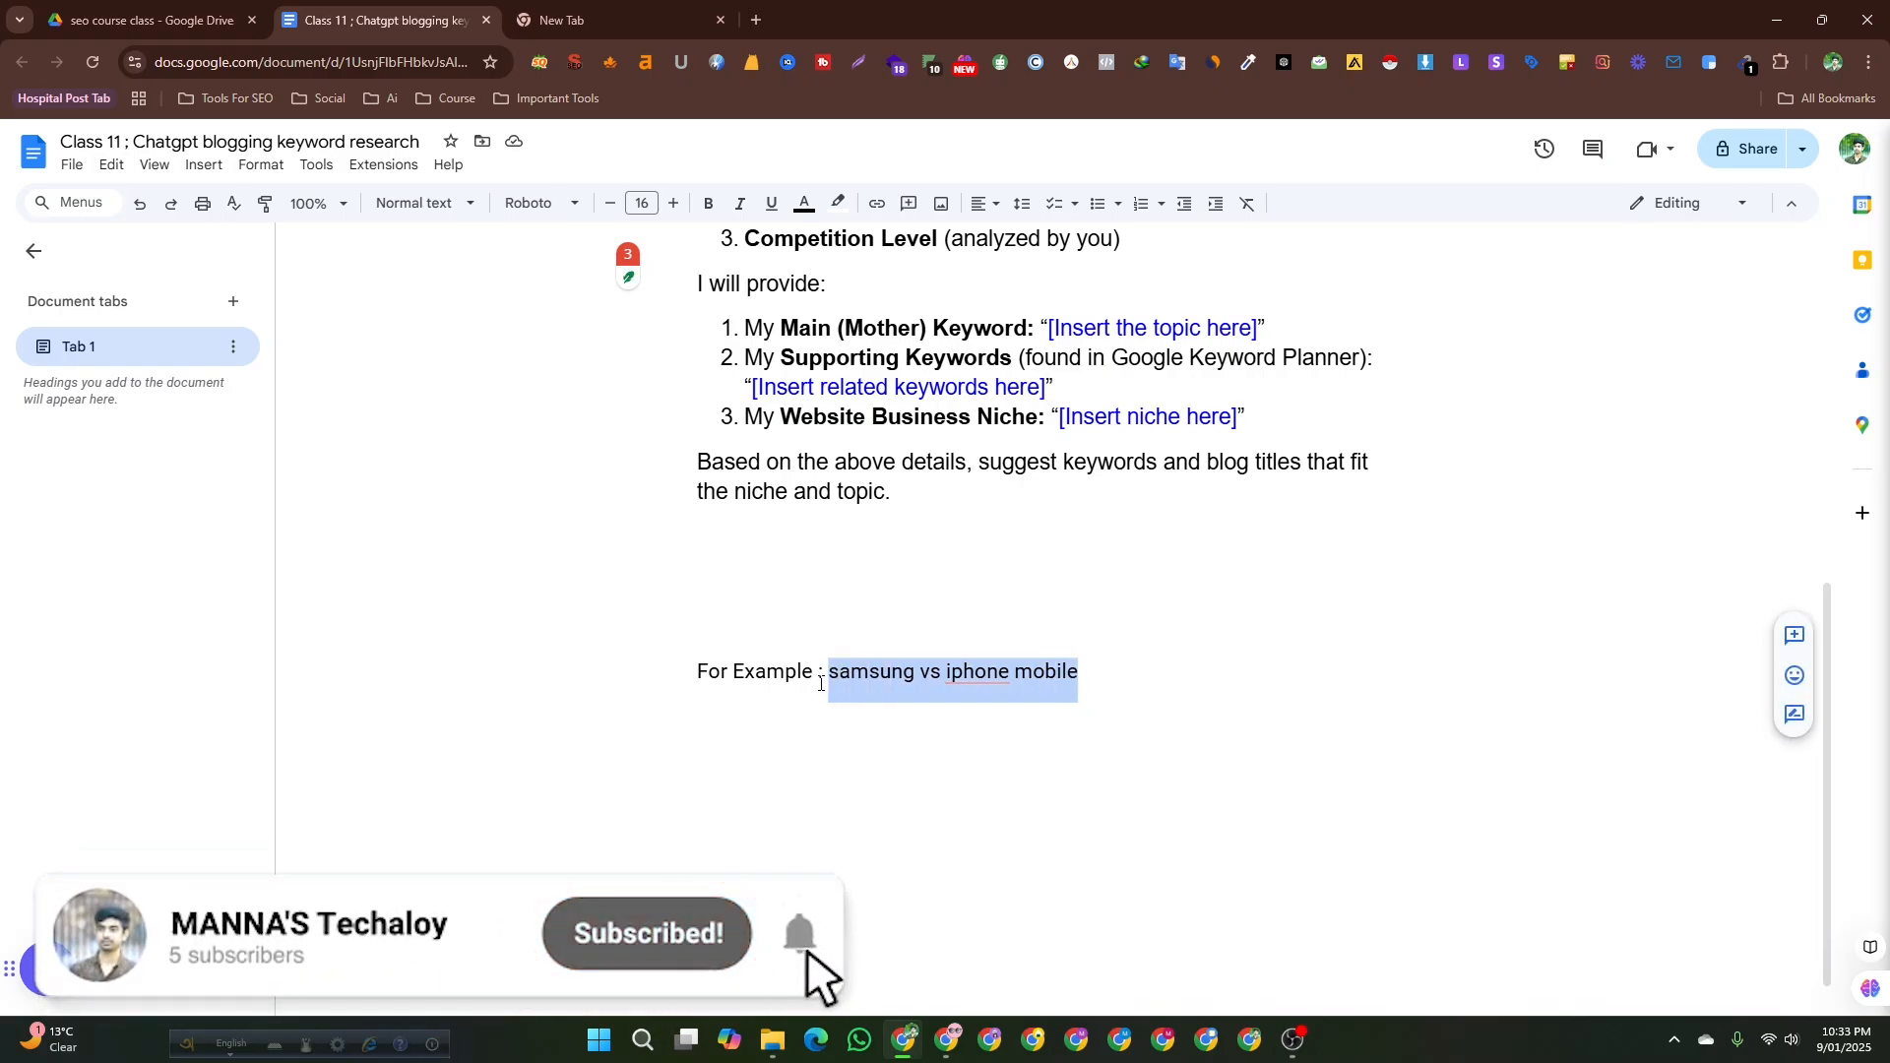
{"action": "key", "text": "Left"}
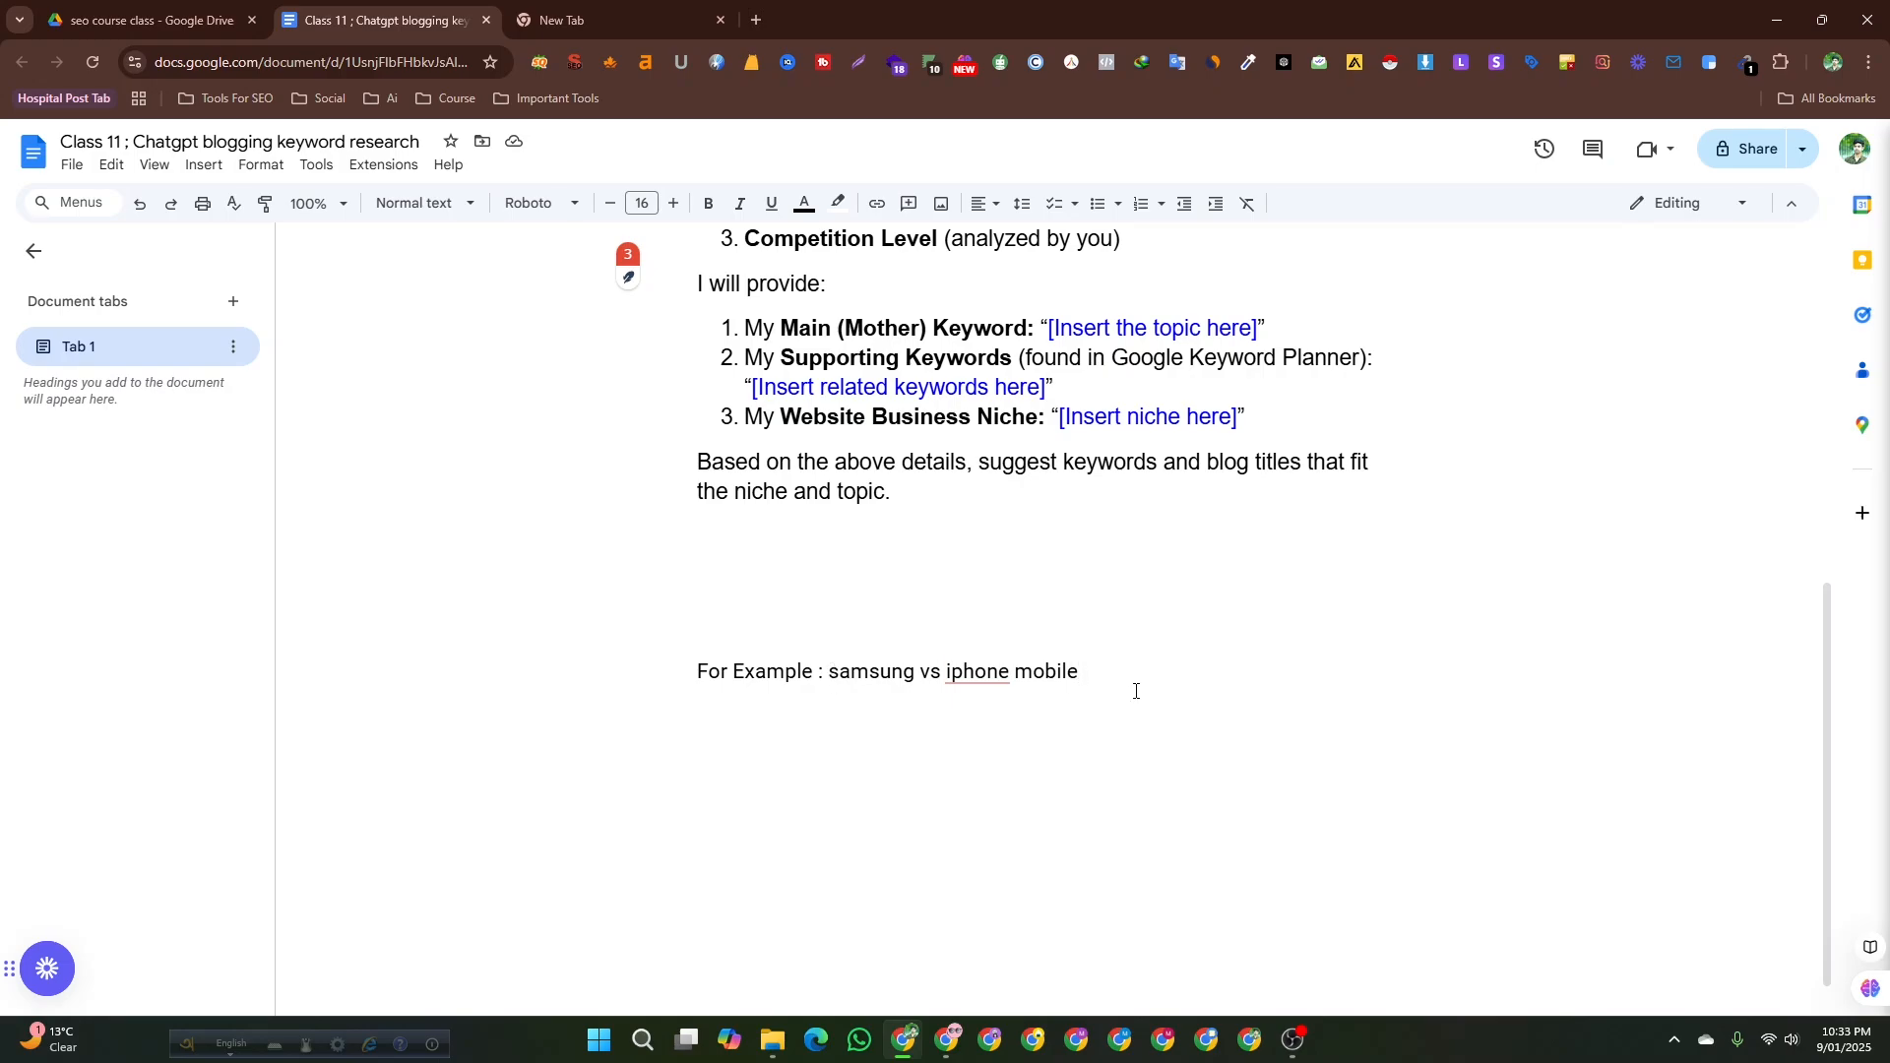
{"action": "scroll", "coordinate": [1094, 675], "scroll_direction": "up", "scroll_amount": 3}
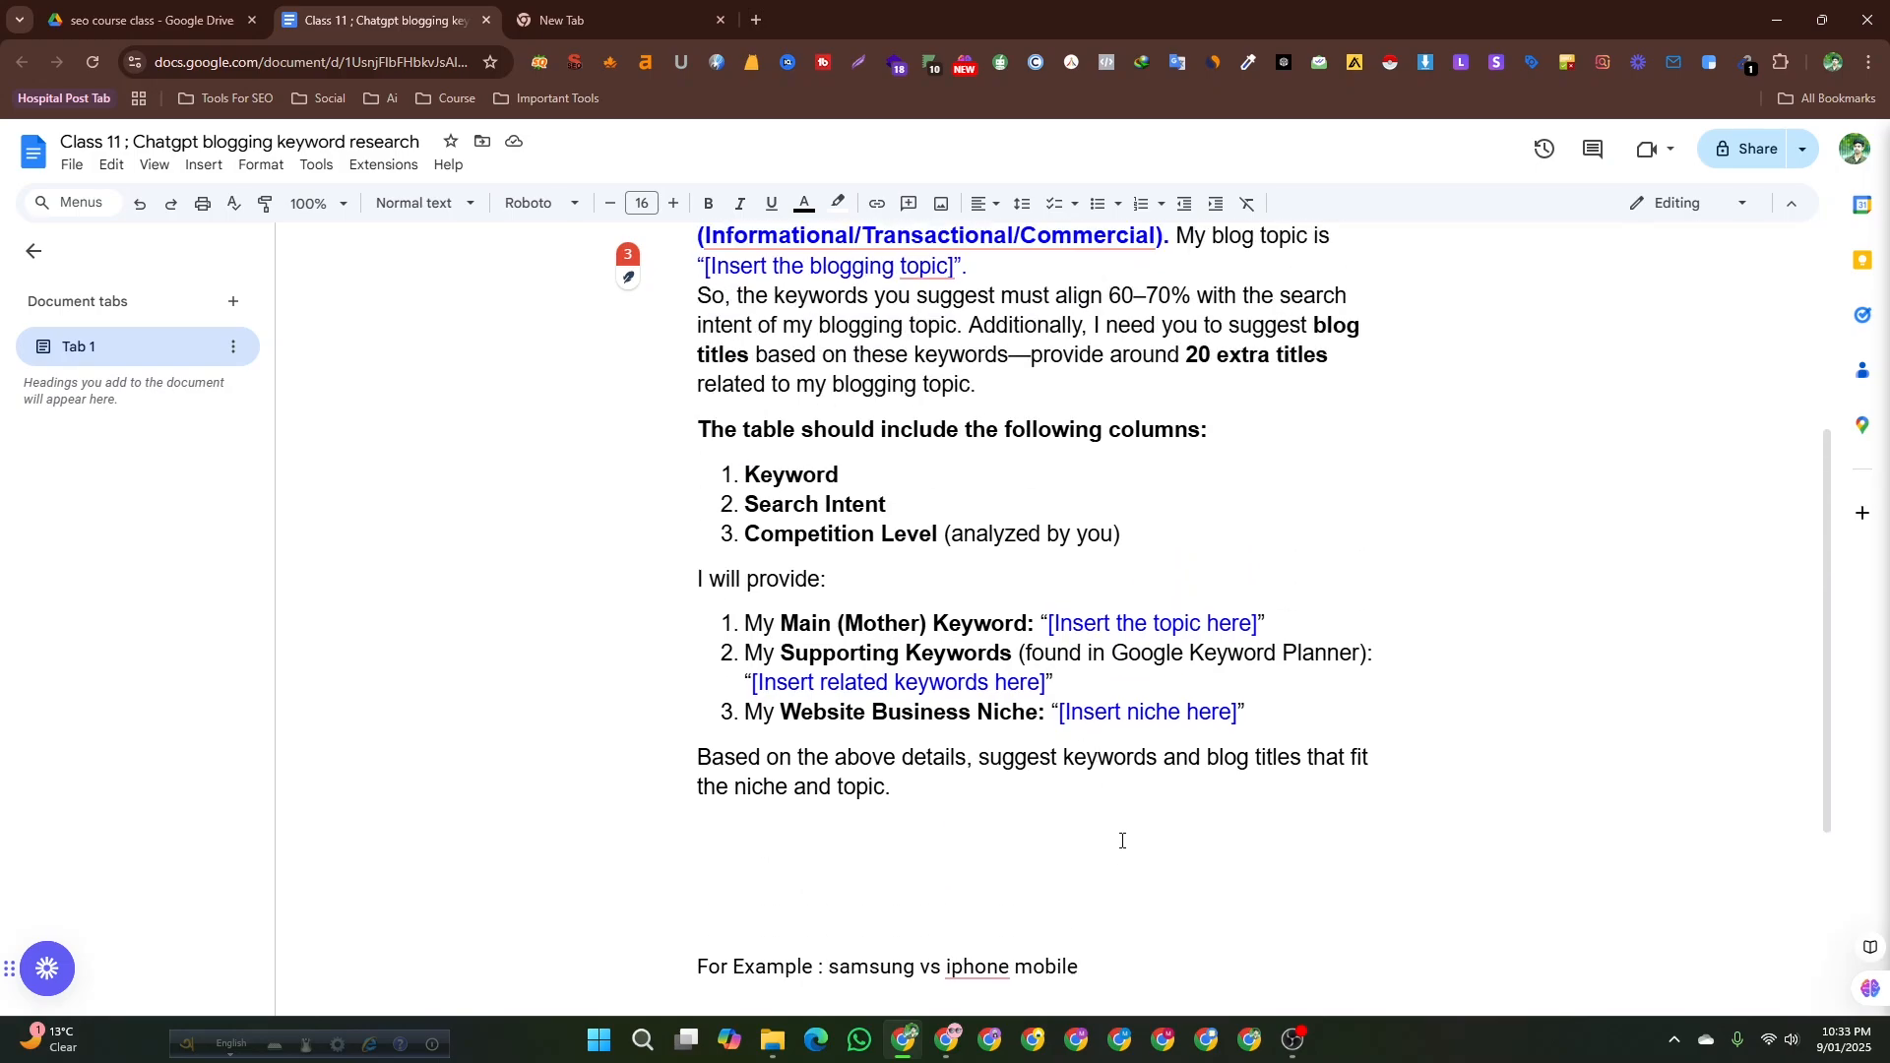
{"action": "scroll", "coordinate": [1122, 841], "scroll_direction": "down", "scroll_amount": 1}
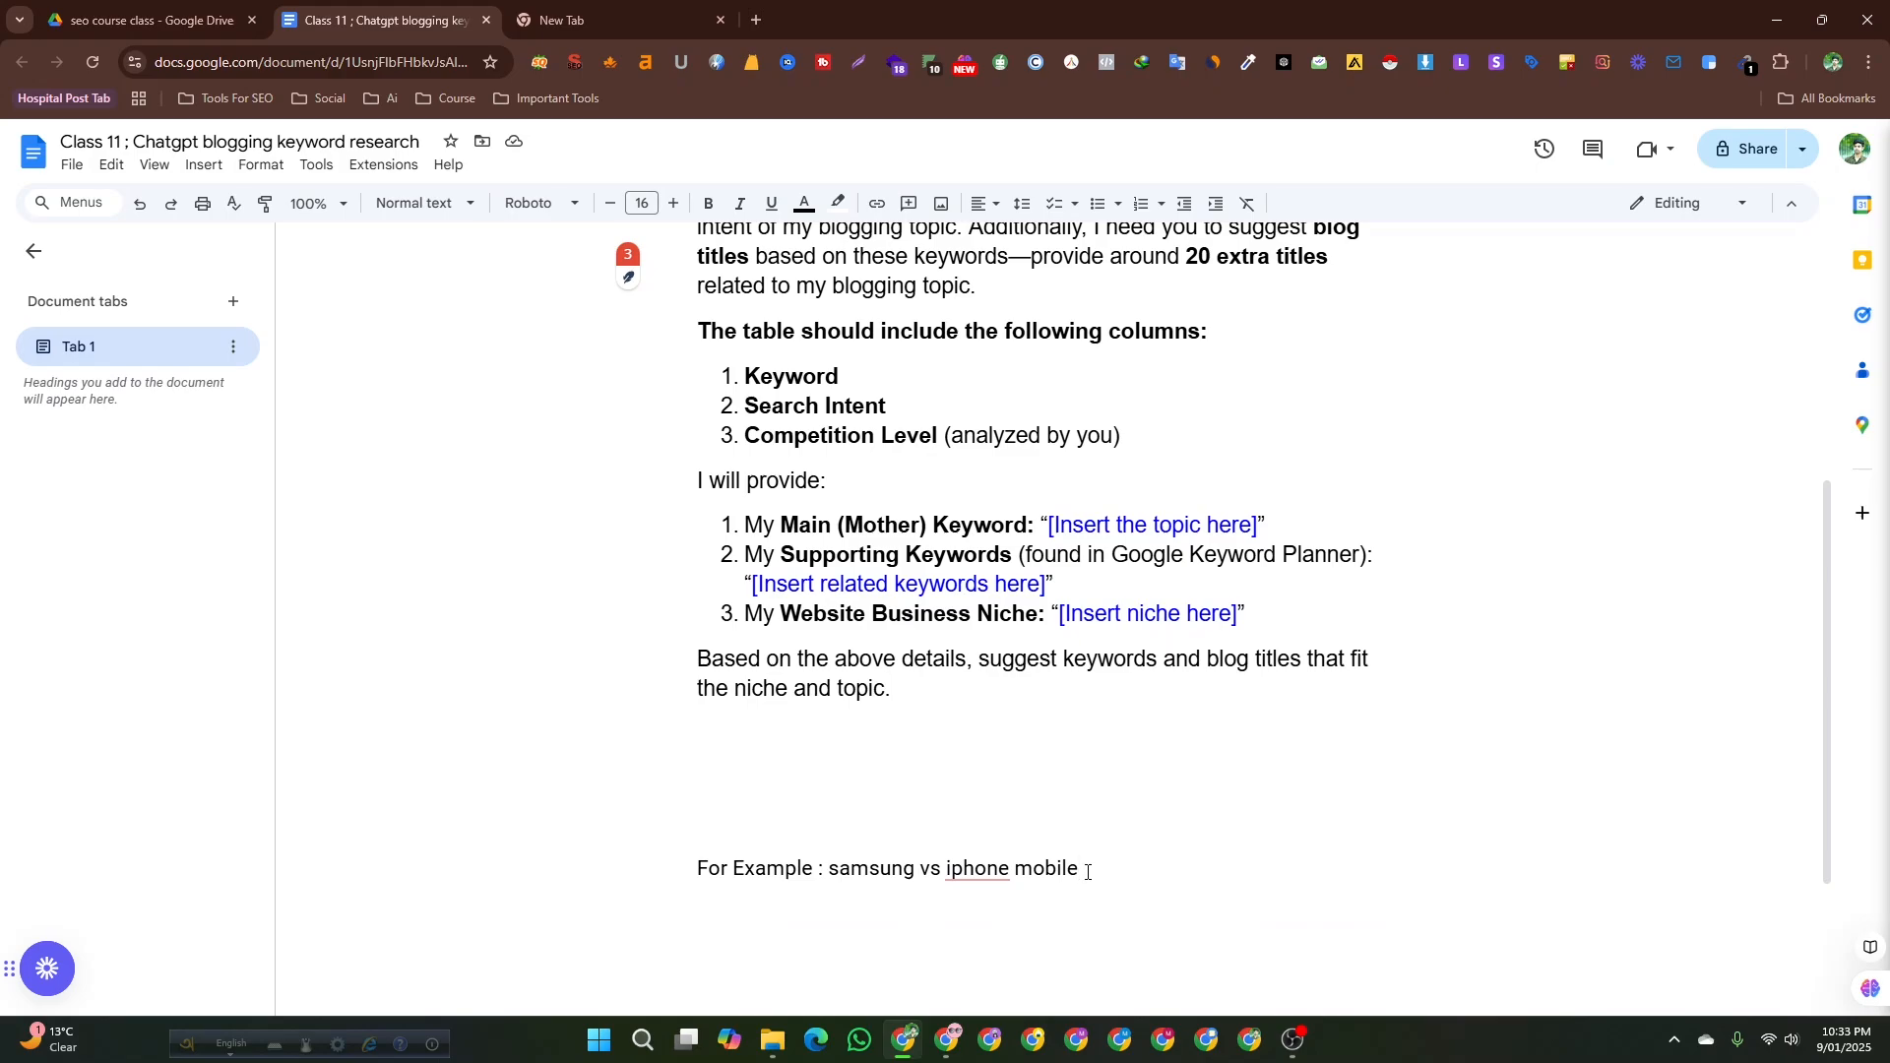
Select and copy the example phrase samsung vs iphone mobile from the document.
{"action": "left_click_drag", "start_coordinate": [829, 870], "coordinate": [1080, 884]}
{"action": "key", "text": "ctrl+c"}
{"action": "key", "text": "ctrl+minus"}
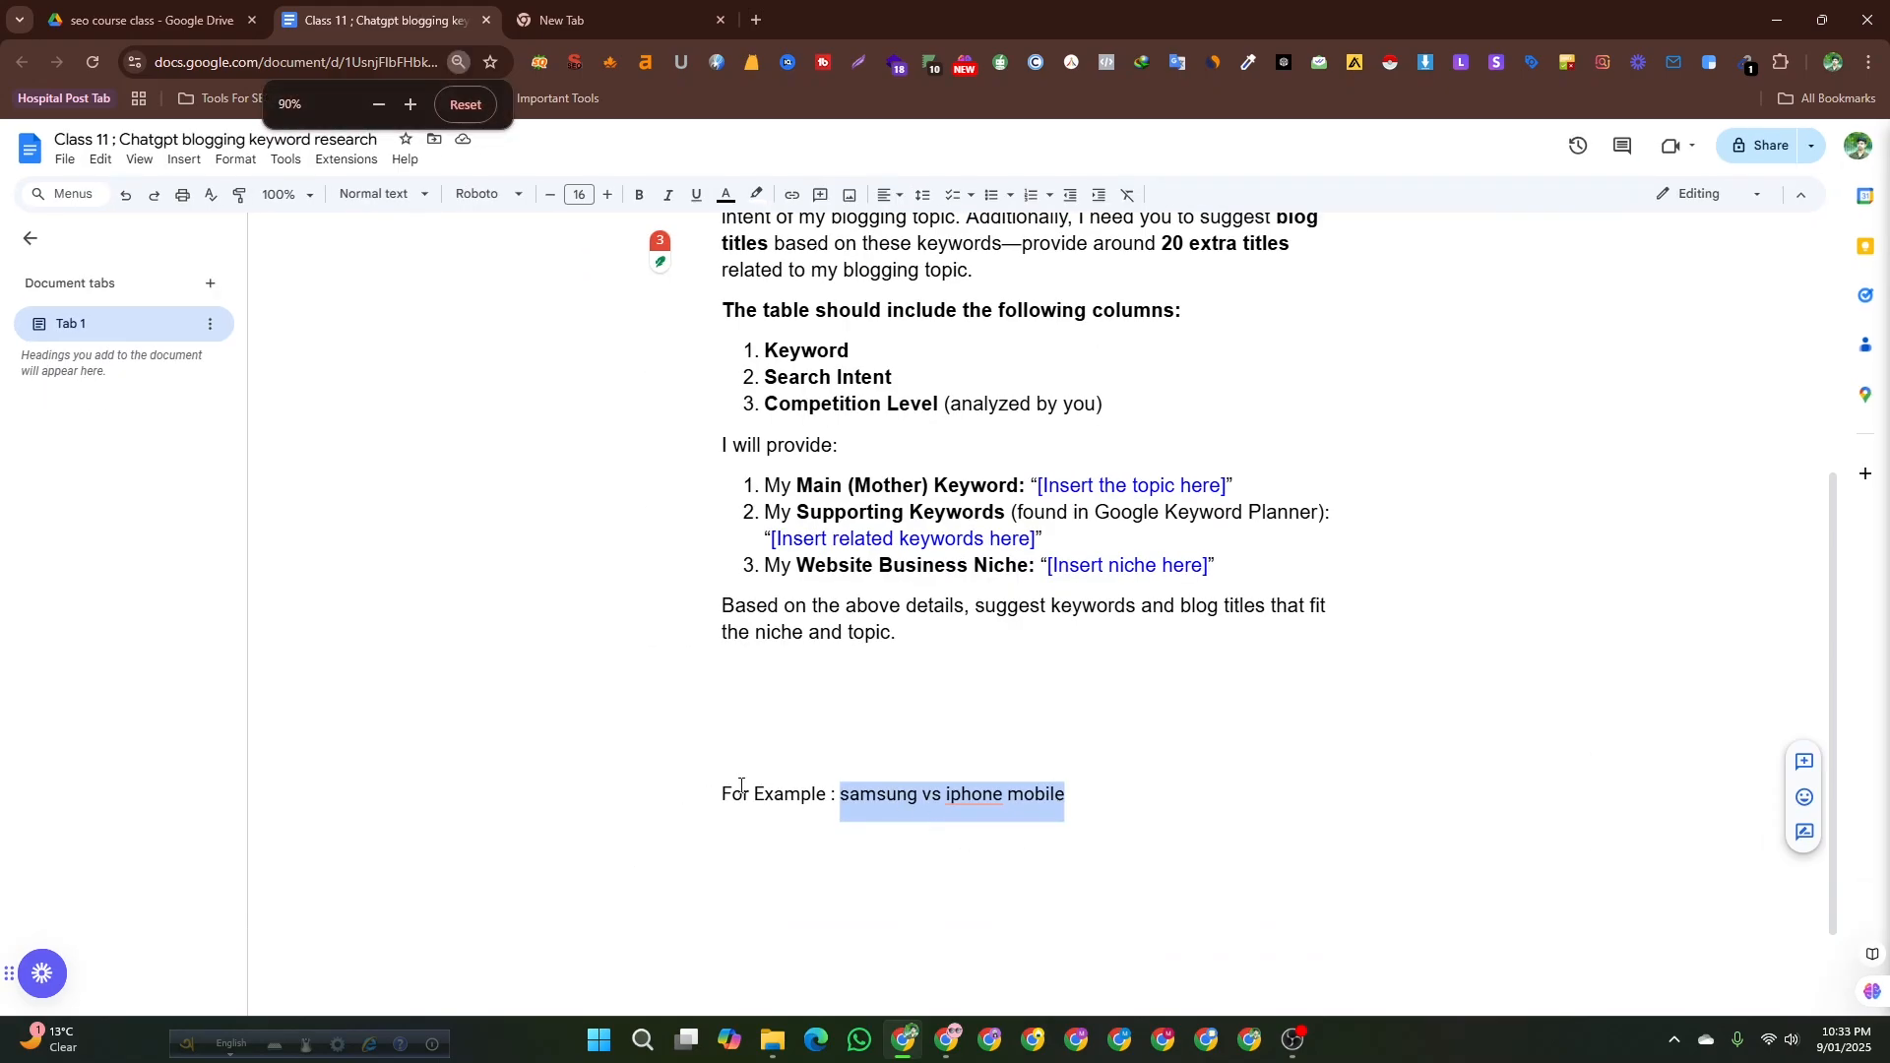
{"action": "key", "text": "ctrl+plus"}
{"action": "key", "text": "ctrl+plus"}
{"action": "left_click", "coordinate": [723, 787]}
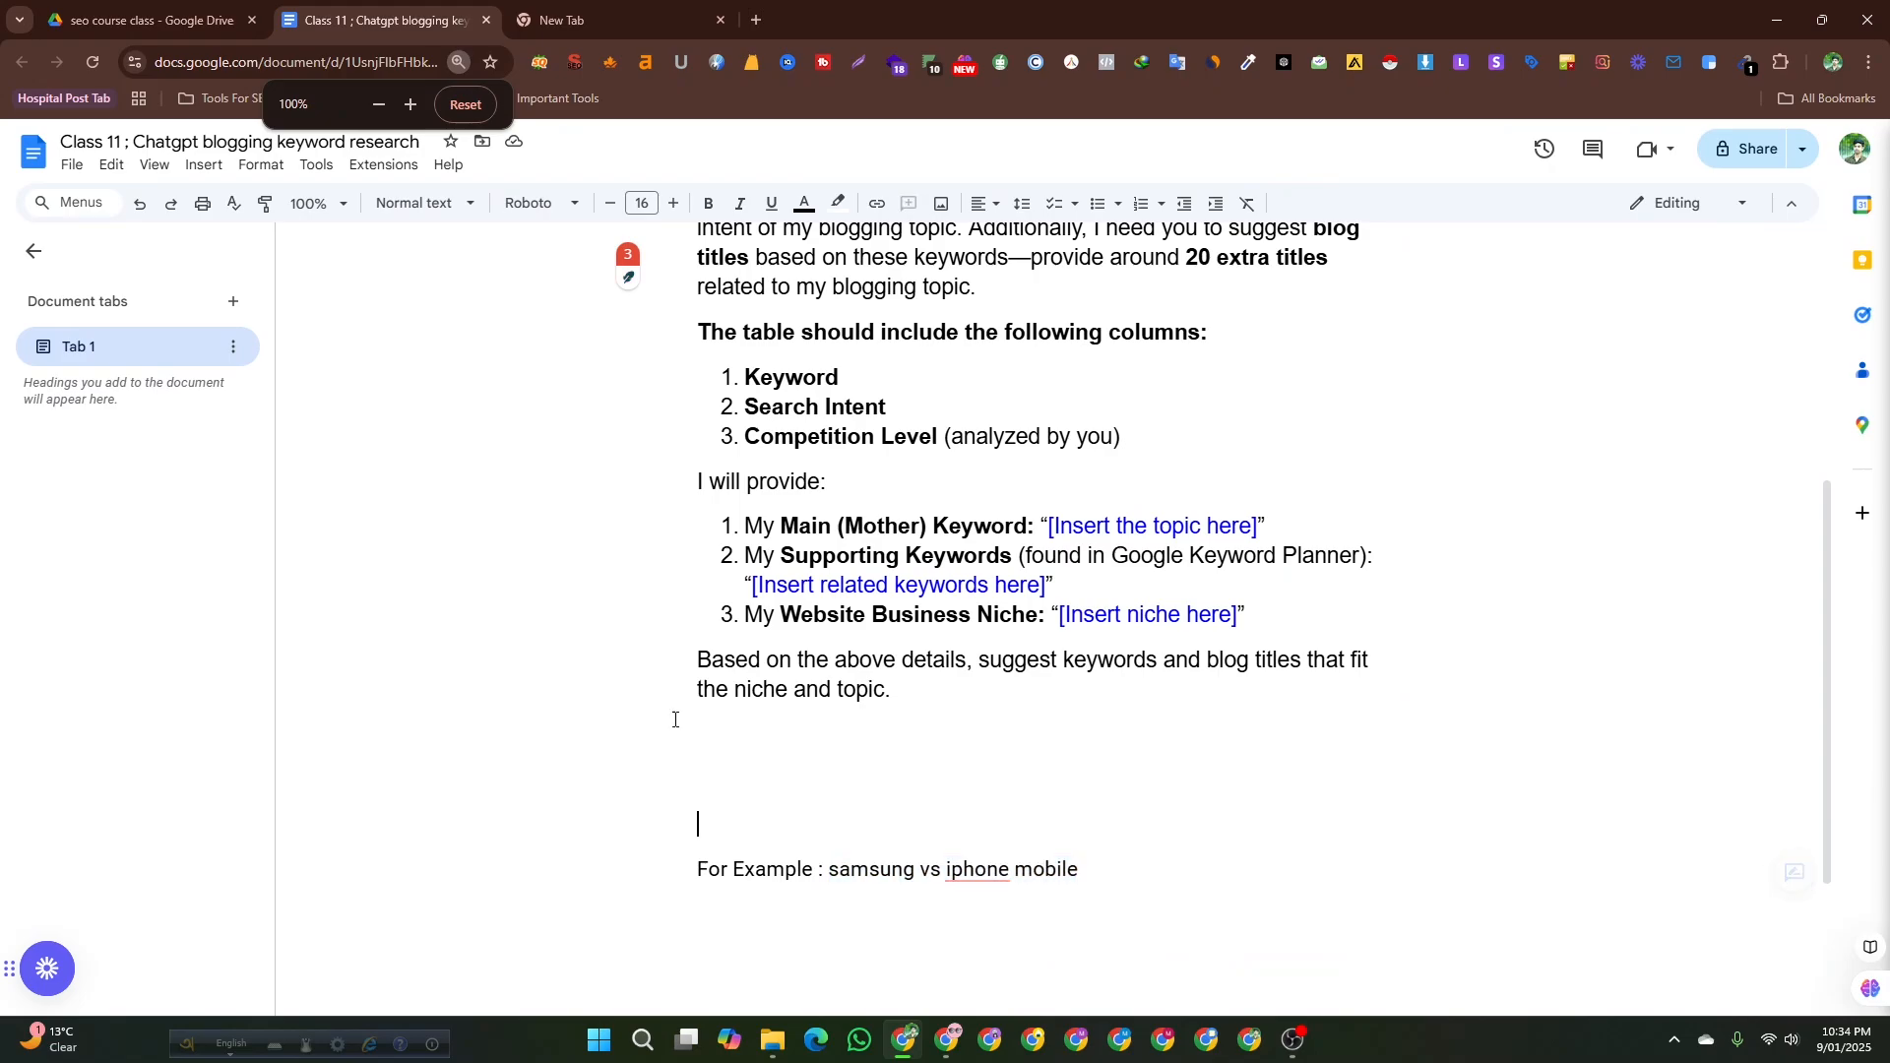
Open a new browser tab and search Google for samsung vs iphone mobile.
{"action": "left_click", "coordinate": [560, 28]}
{"action": "left_click", "coordinate": [419, 61]}
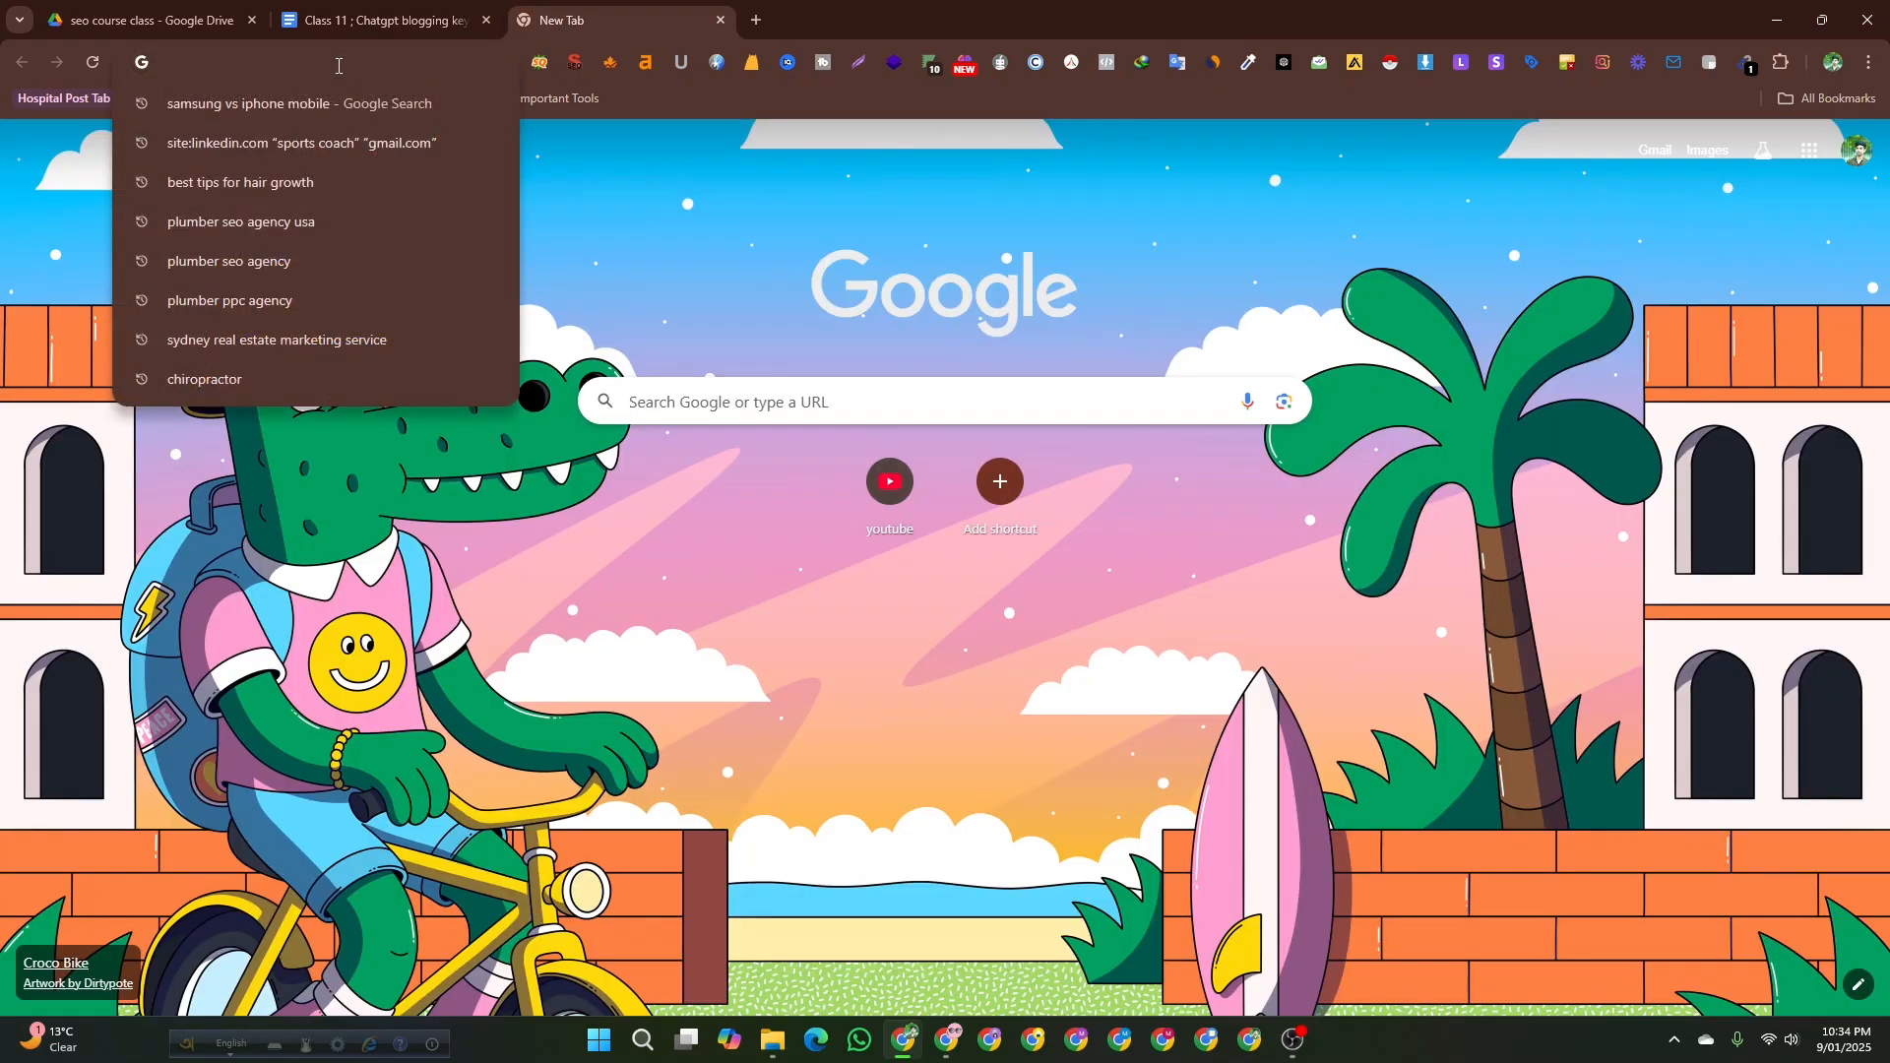
{"action": "key", "text": "ctrl+v"}
{"action": "key", "text": "Return"}
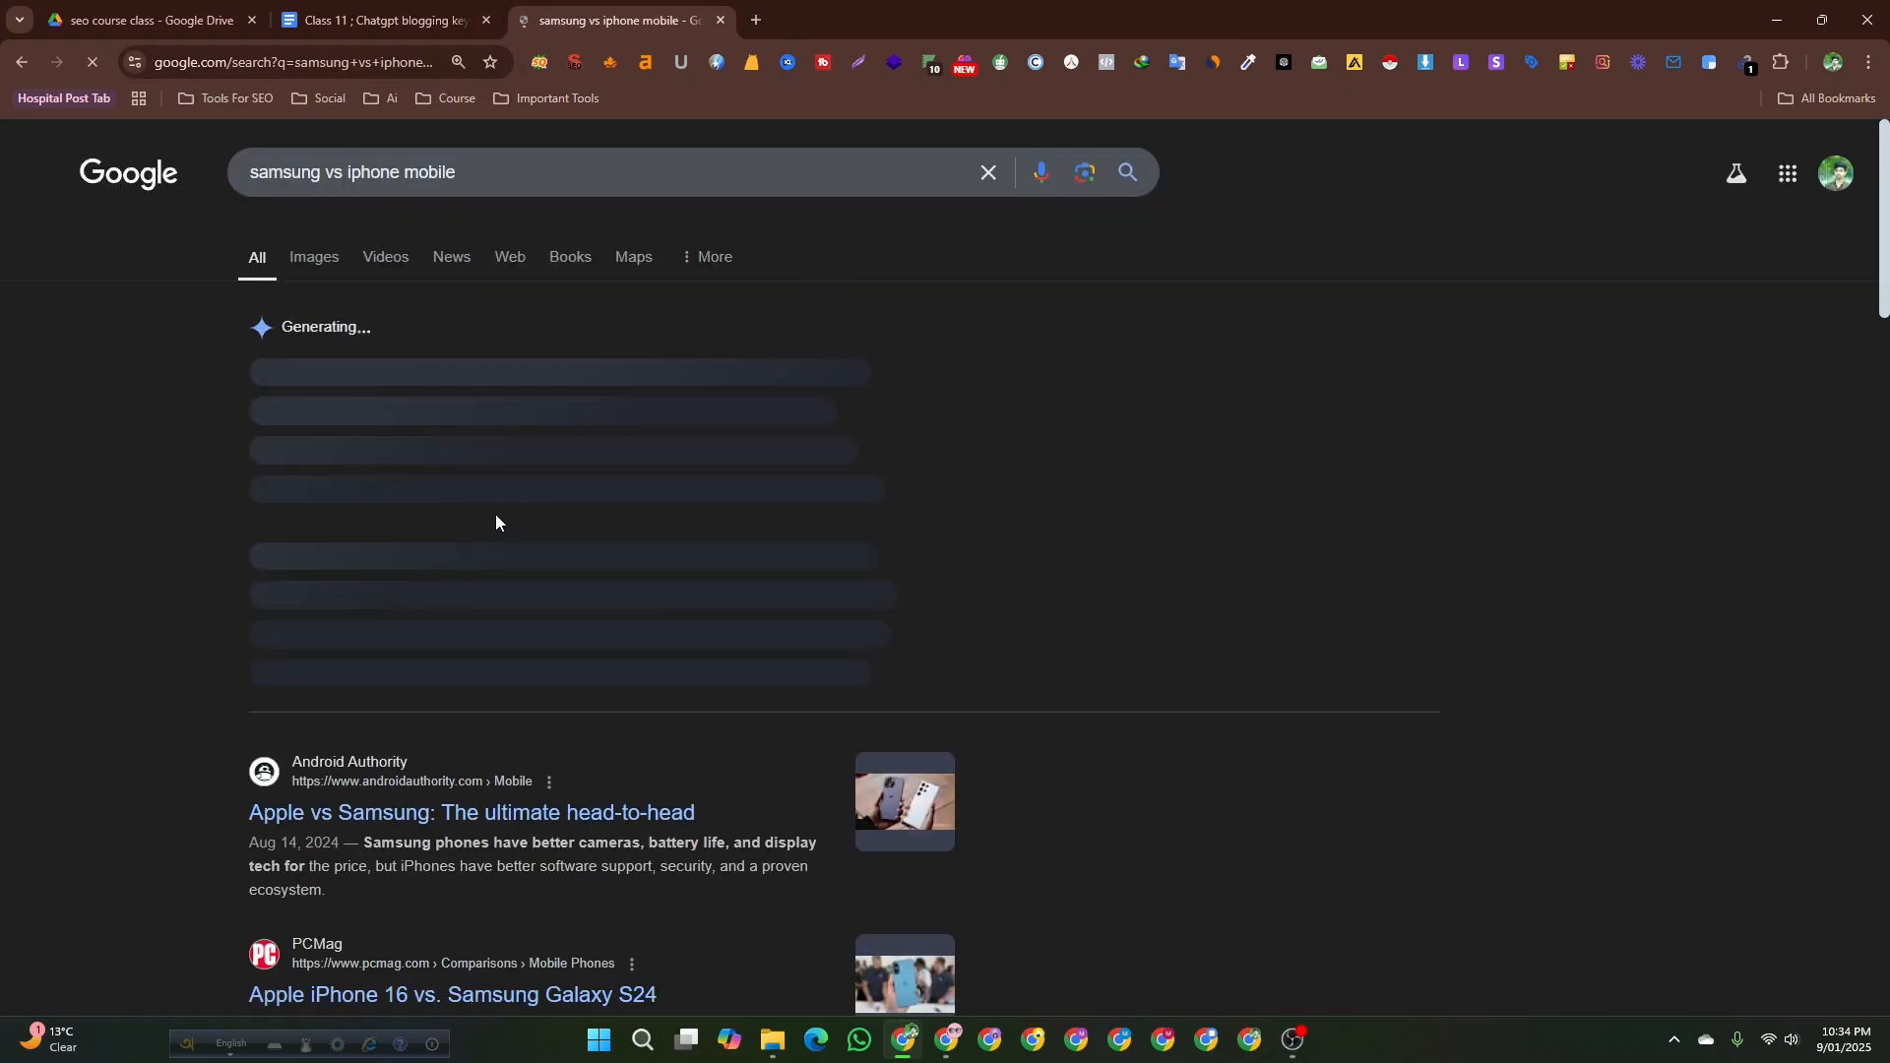
Open the top three search results for samsung vs iphone mobile in separate new tabs.
{"action": "scroll", "coordinate": [179, 598], "scroll_direction": "down", "scroll_amount": 4}
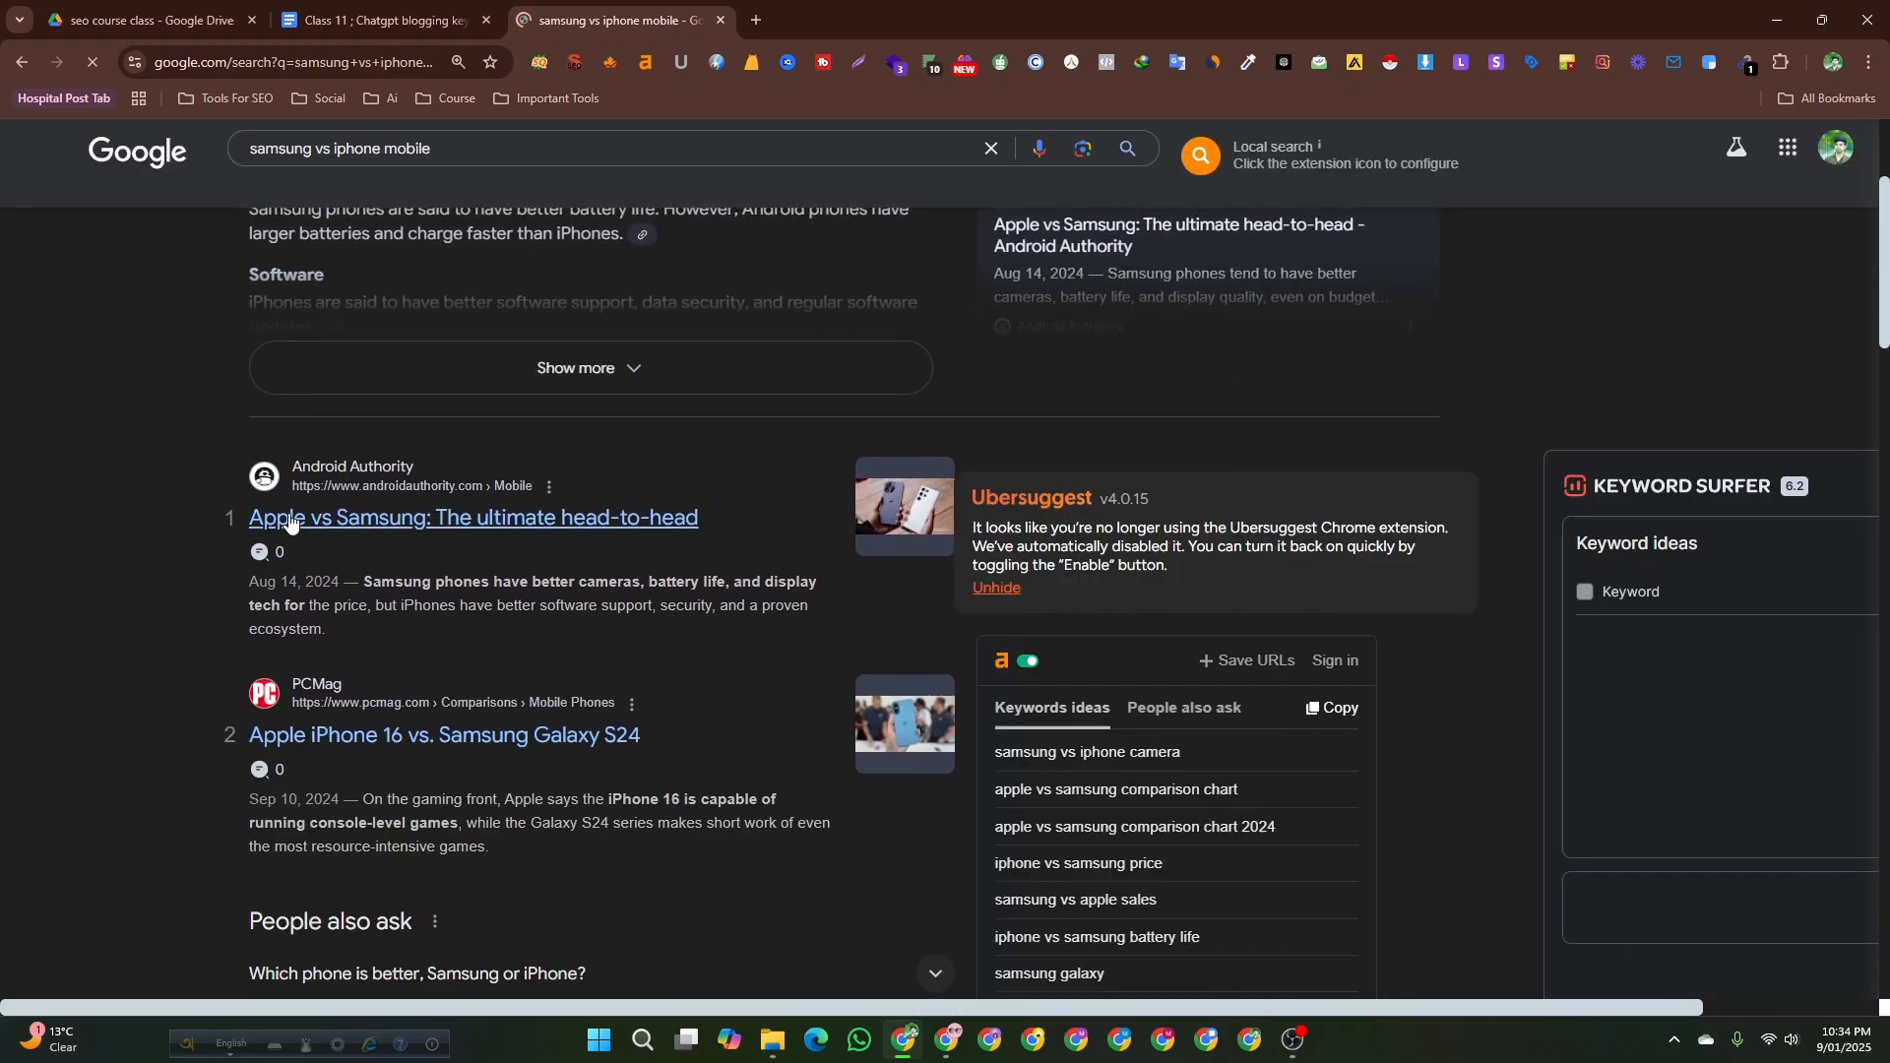
{"action": "right_click", "coordinate": [290, 521]}
{"action": "left_click", "coordinate": [374, 543]}
{"action": "scroll", "coordinate": [351, 606], "scroll_direction": "down", "scroll_amount": 2}
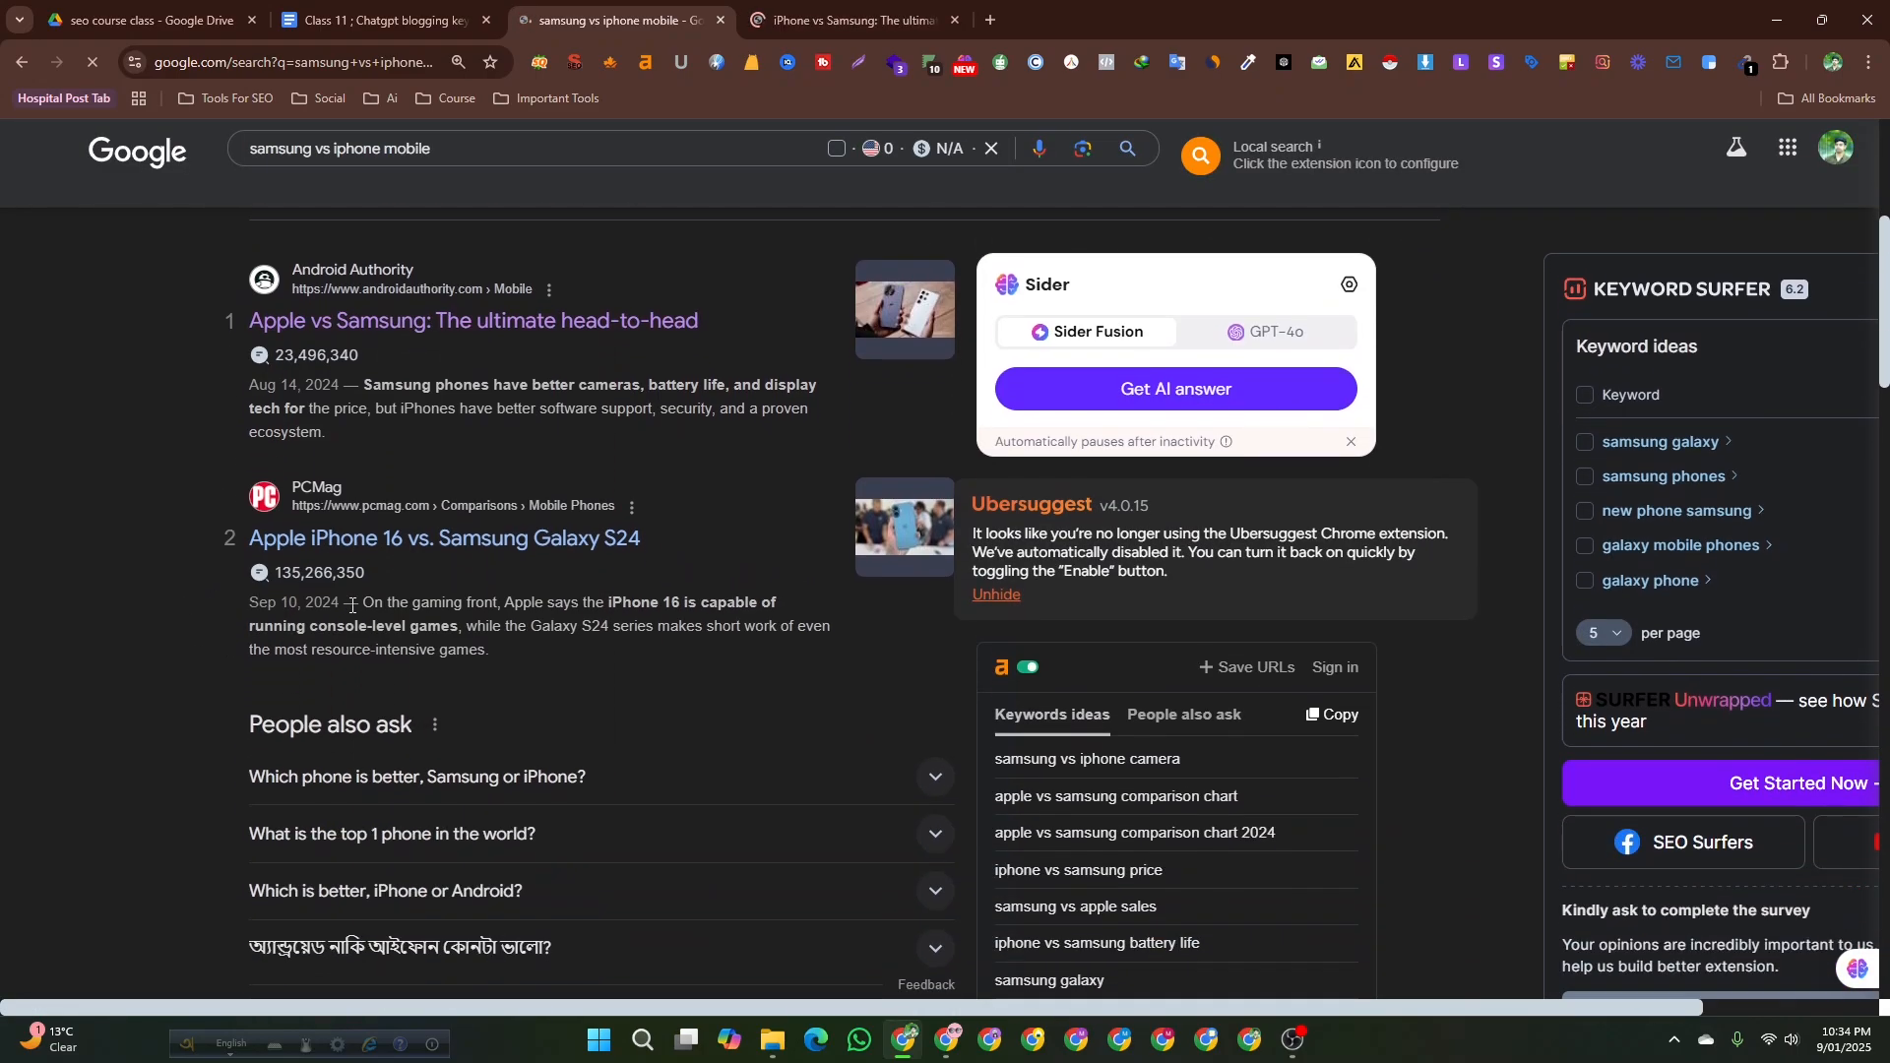
{"action": "right_click", "coordinate": [440, 537]}
{"action": "left_click", "coordinate": [475, 549]}
{"action": "scroll", "coordinate": [168, 573], "scroll_direction": "down", "scroll_amount": 3}
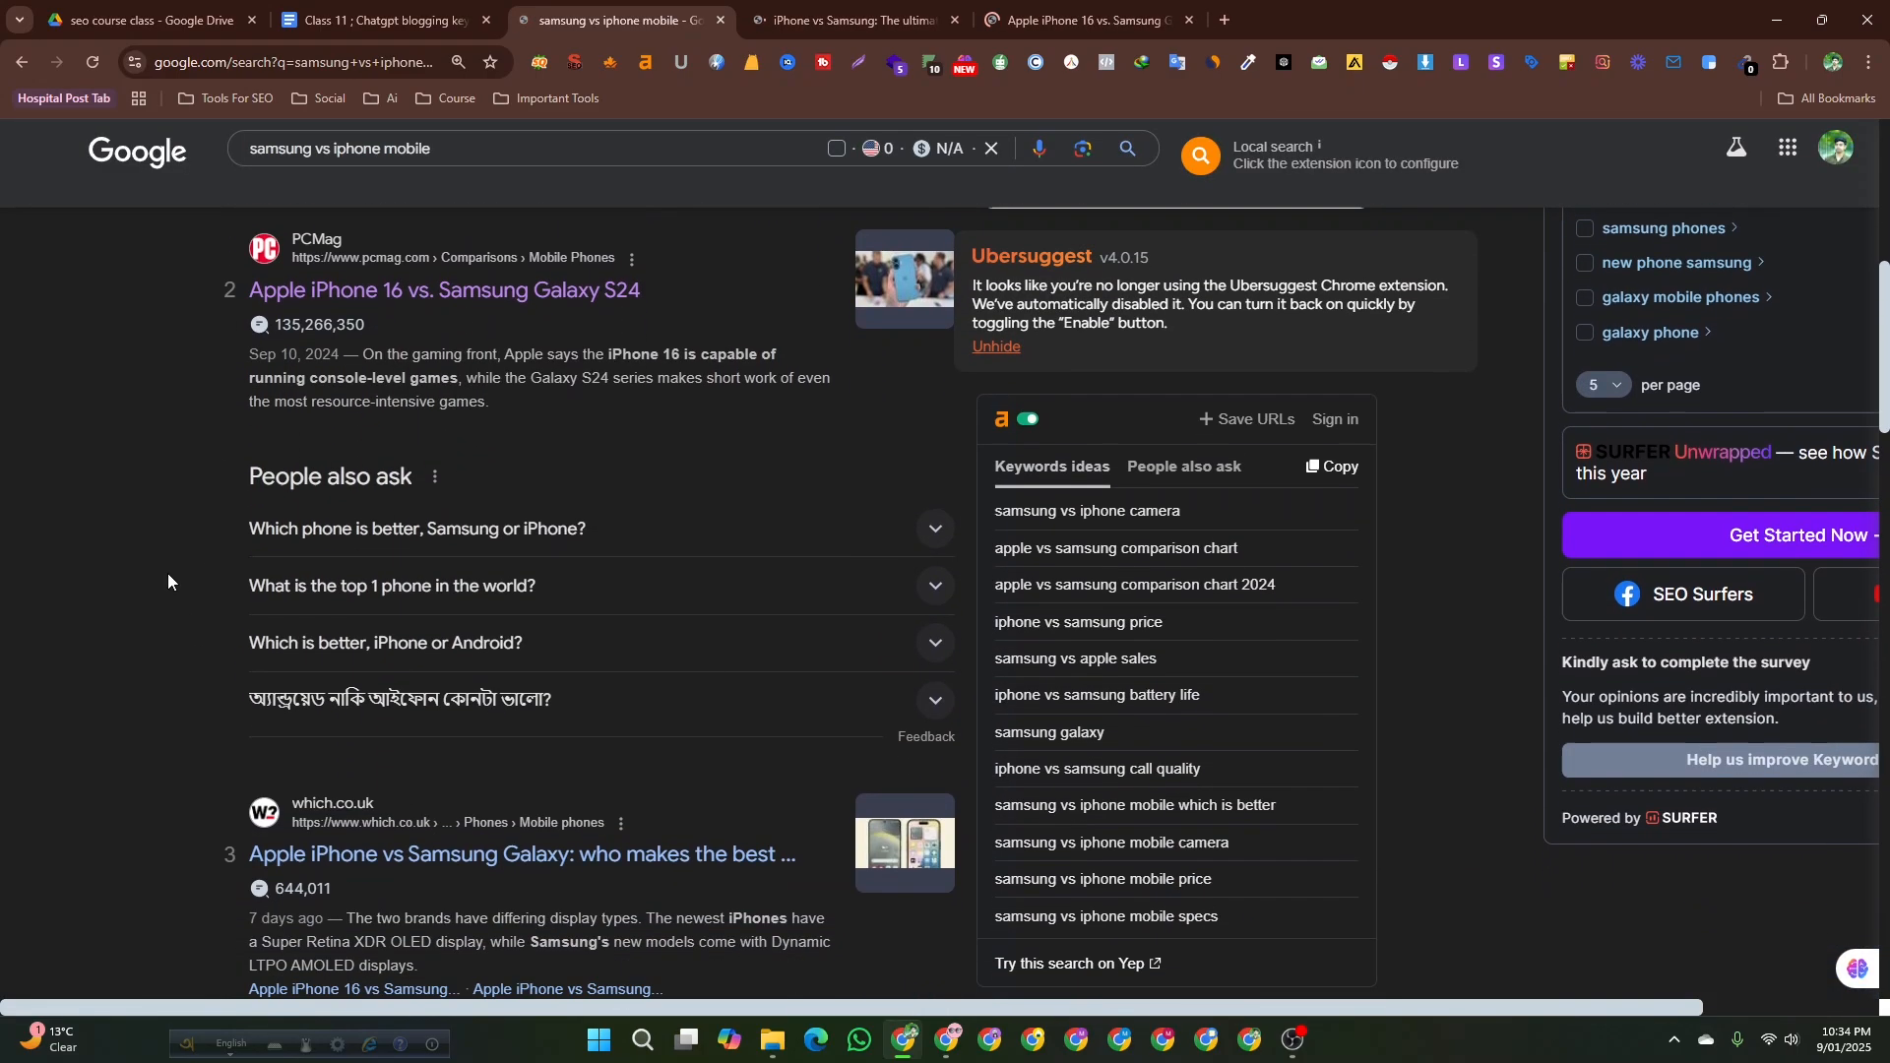
{"action": "scroll", "coordinate": [168, 573], "scroll_direction": "down", "scroll_amount": 1}
{"action": "right_click", "coordinate": [440, 709]}
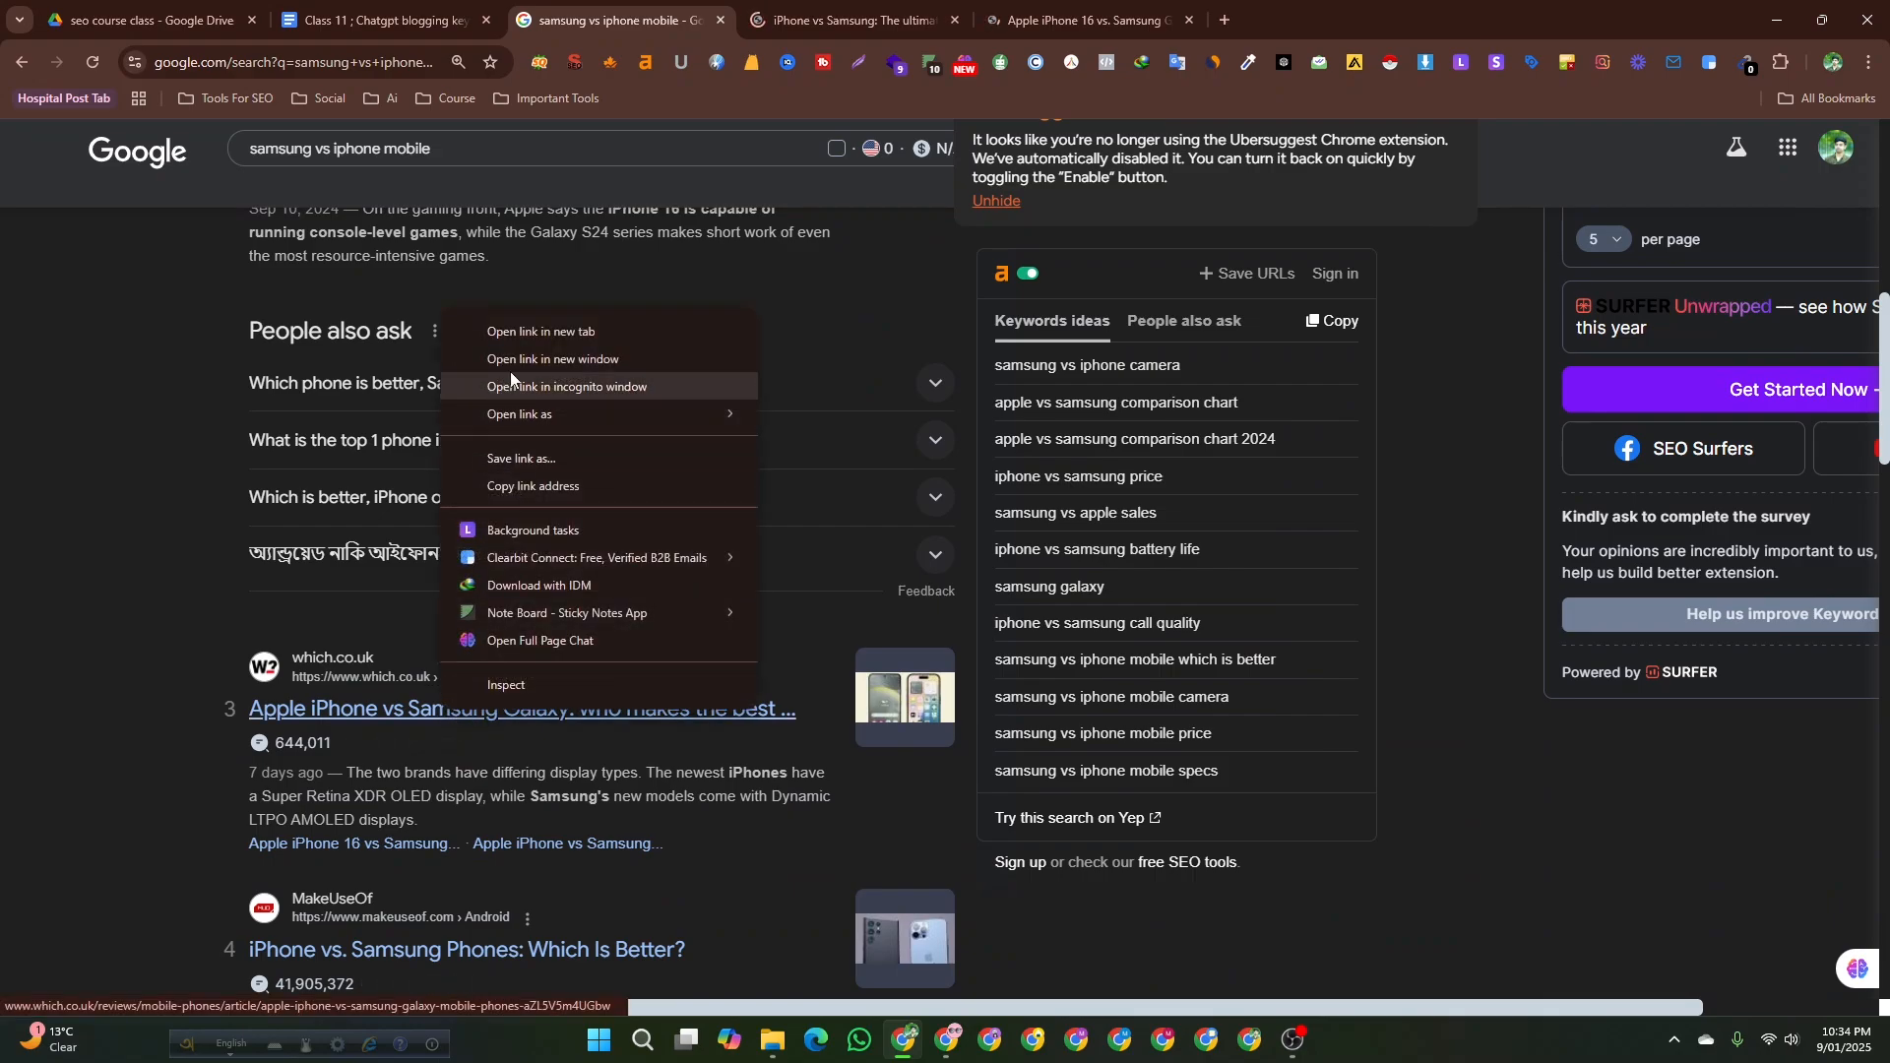
{"action": "left_click", "coordinate": [535, 329]}
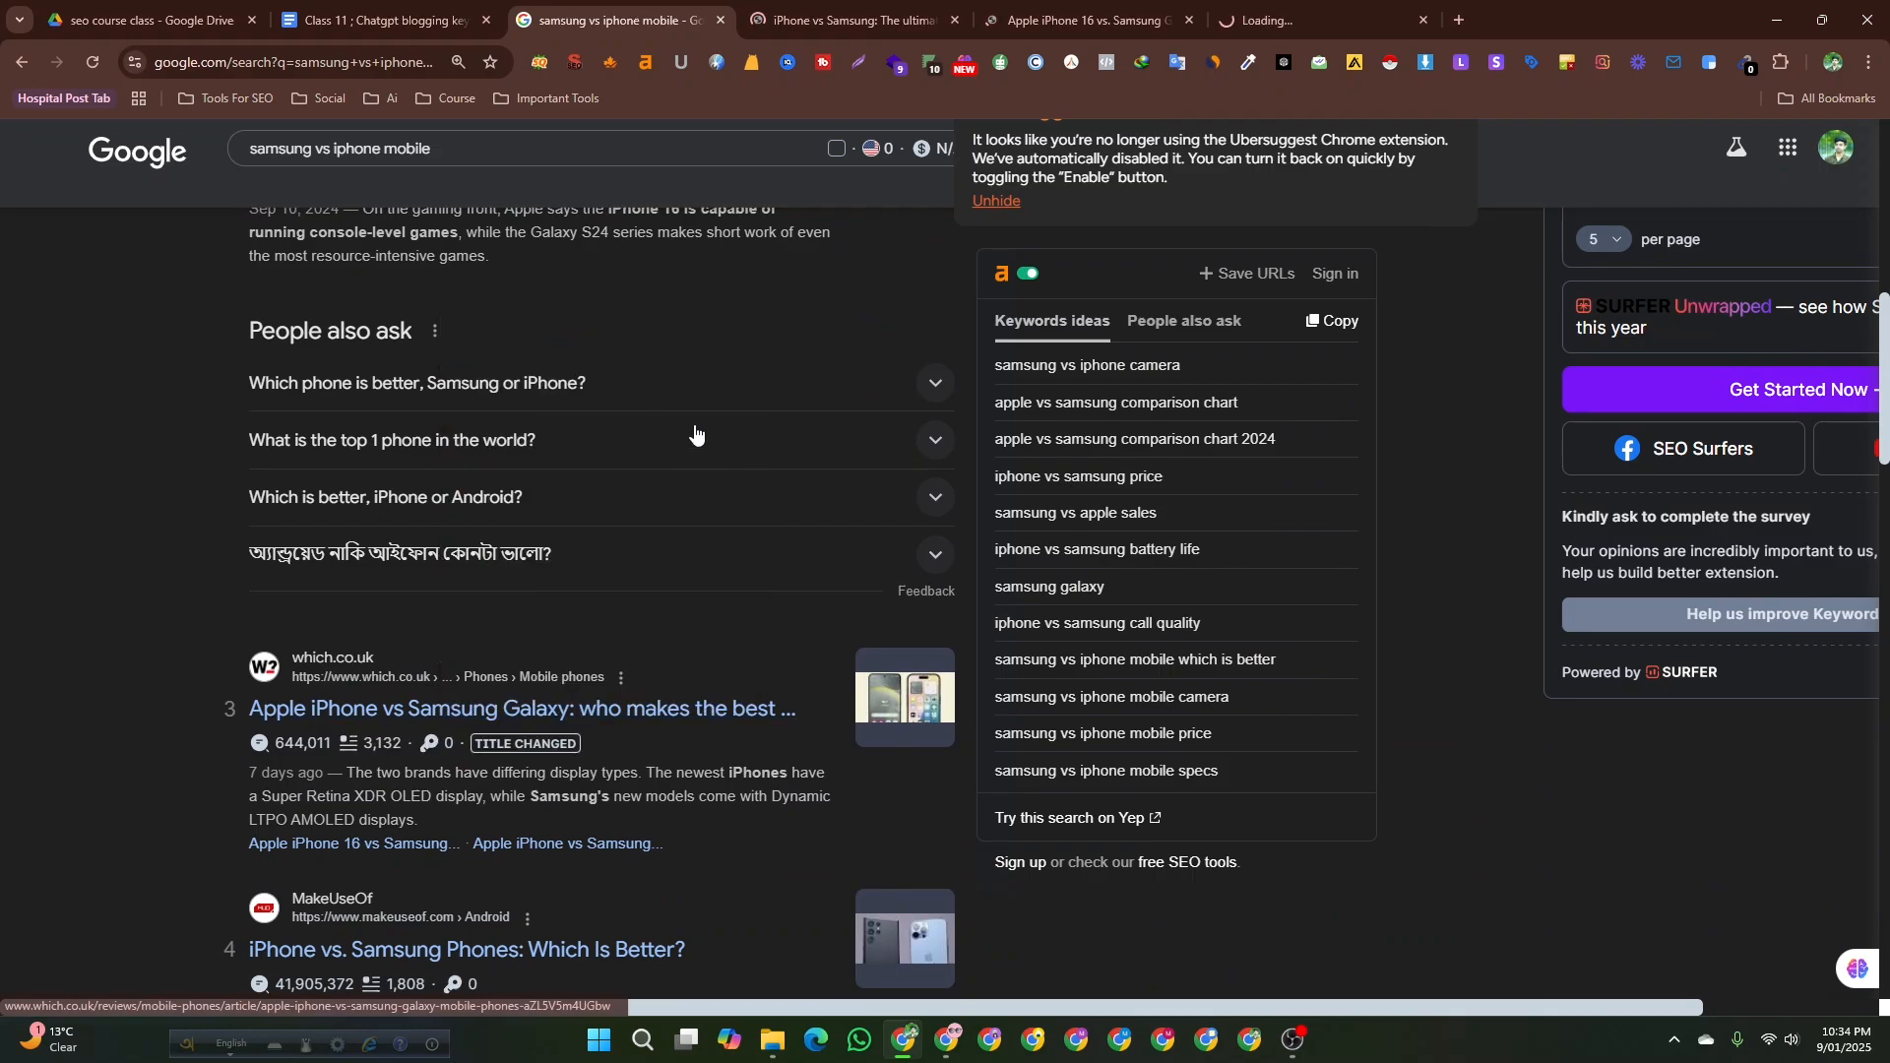
Read through the Android Authority article and highlight the Apple vs Samsung phrase in its title.
{"action": "left_click", "coordinate": [859, 10]}
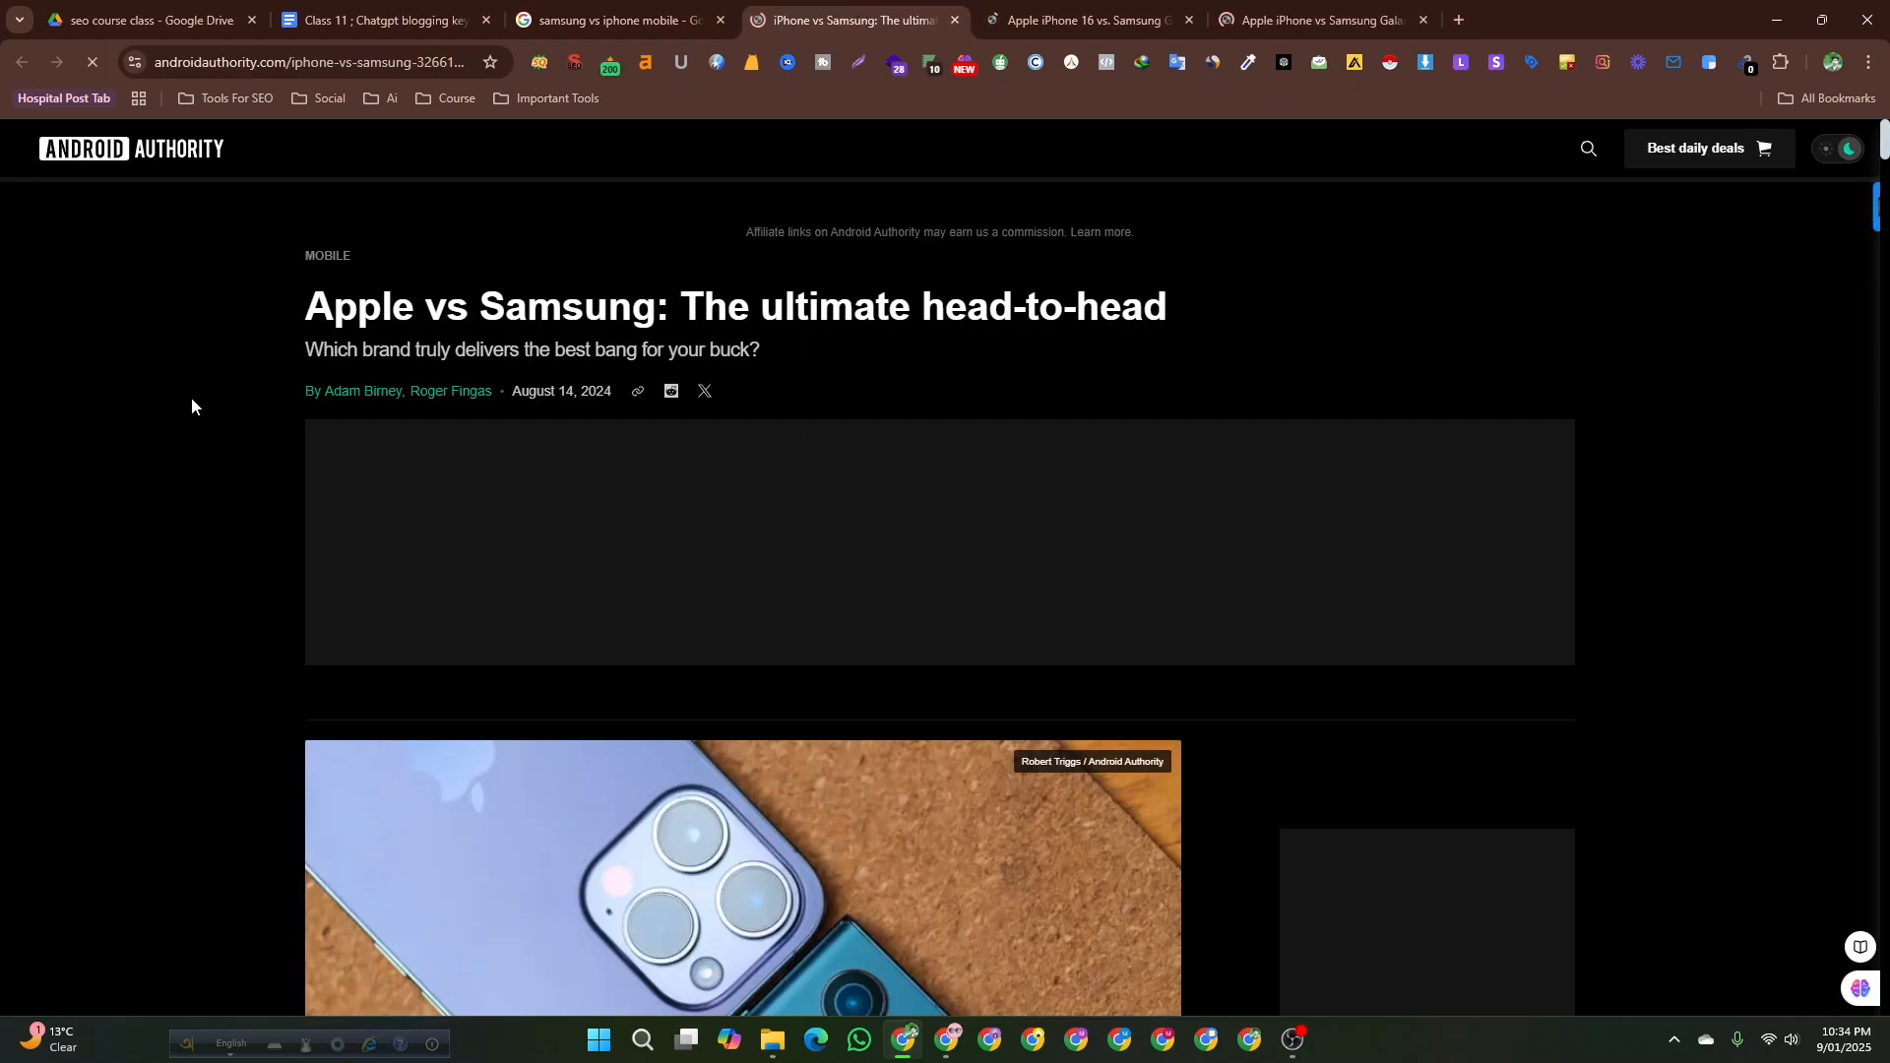
{"action": "scroll", "coordinate": [150, 646], "scroll_direction": "down", "scroll_amount": 6}
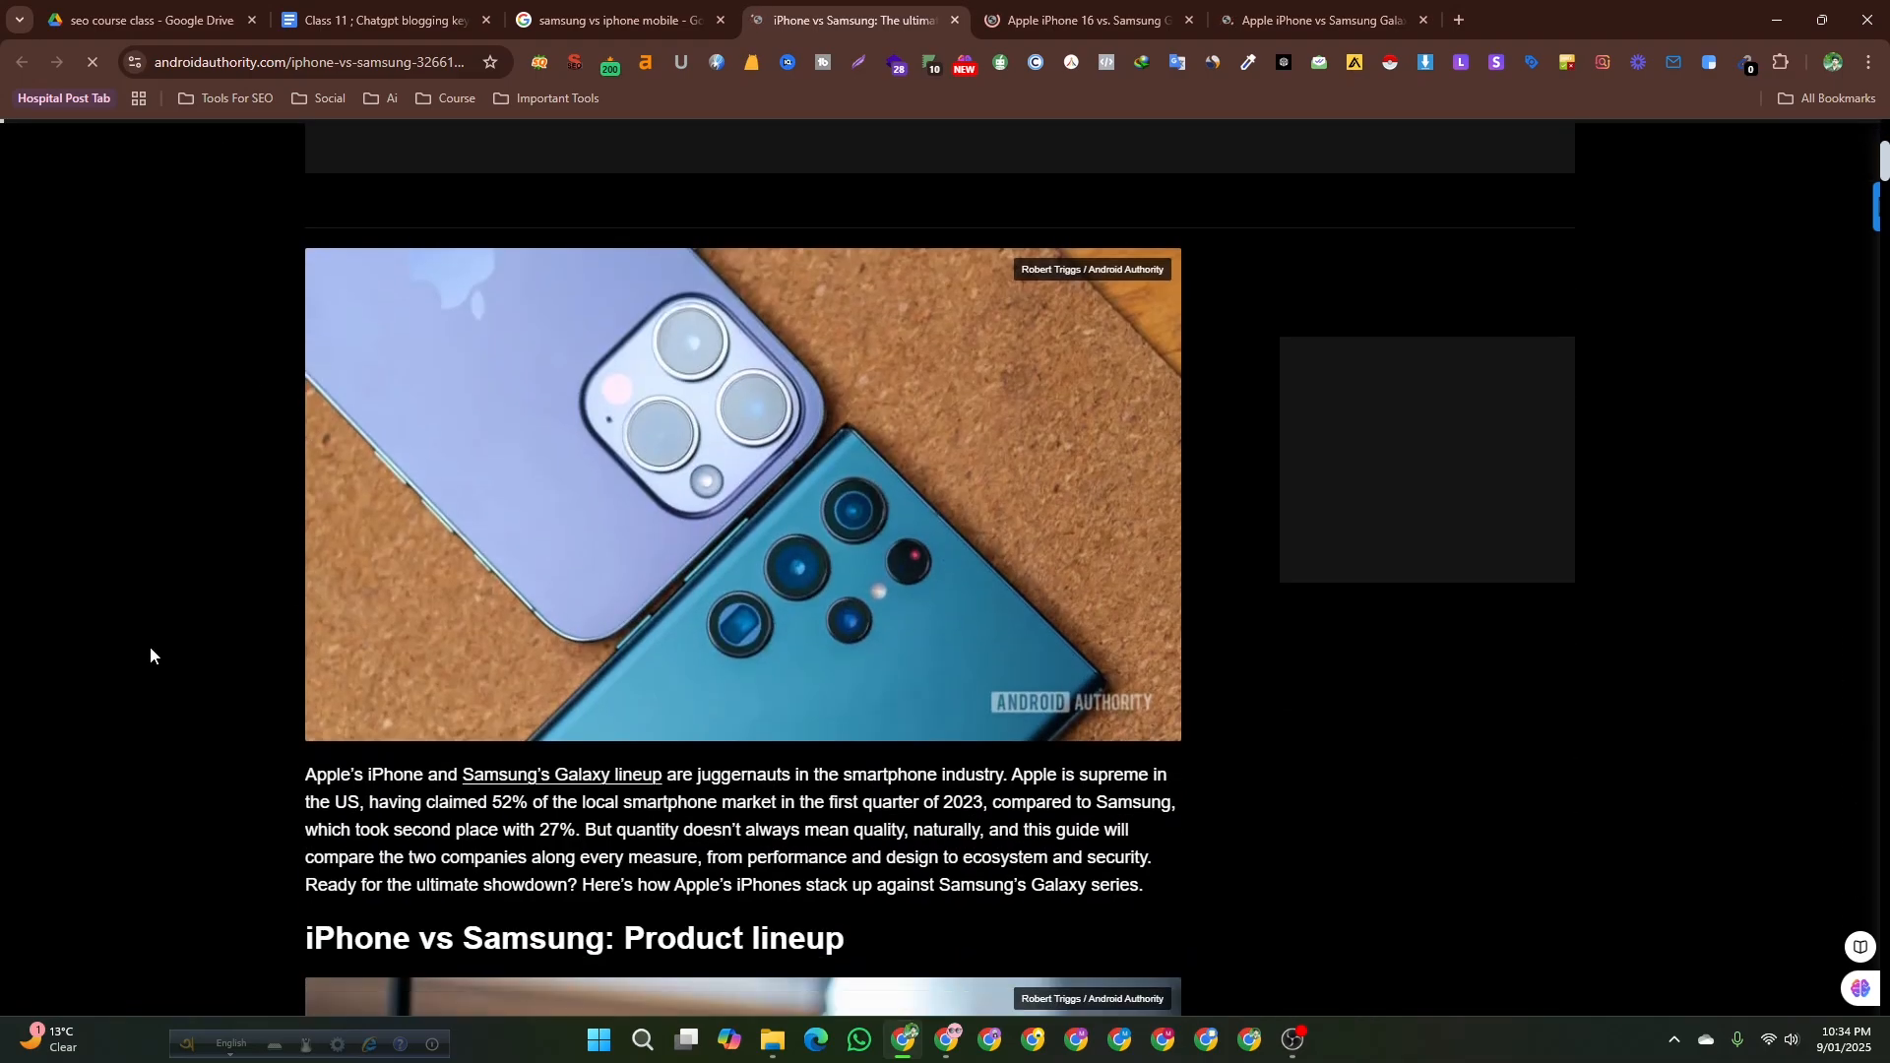
{"action": "scroll", "coordinate": [149, 650], "scroll_direction": "down", "scroll_amount": 2}
{"action": "scroll", "coordinate": [150, 645], "scroll_direction": "down", "scroll_amount": 11}
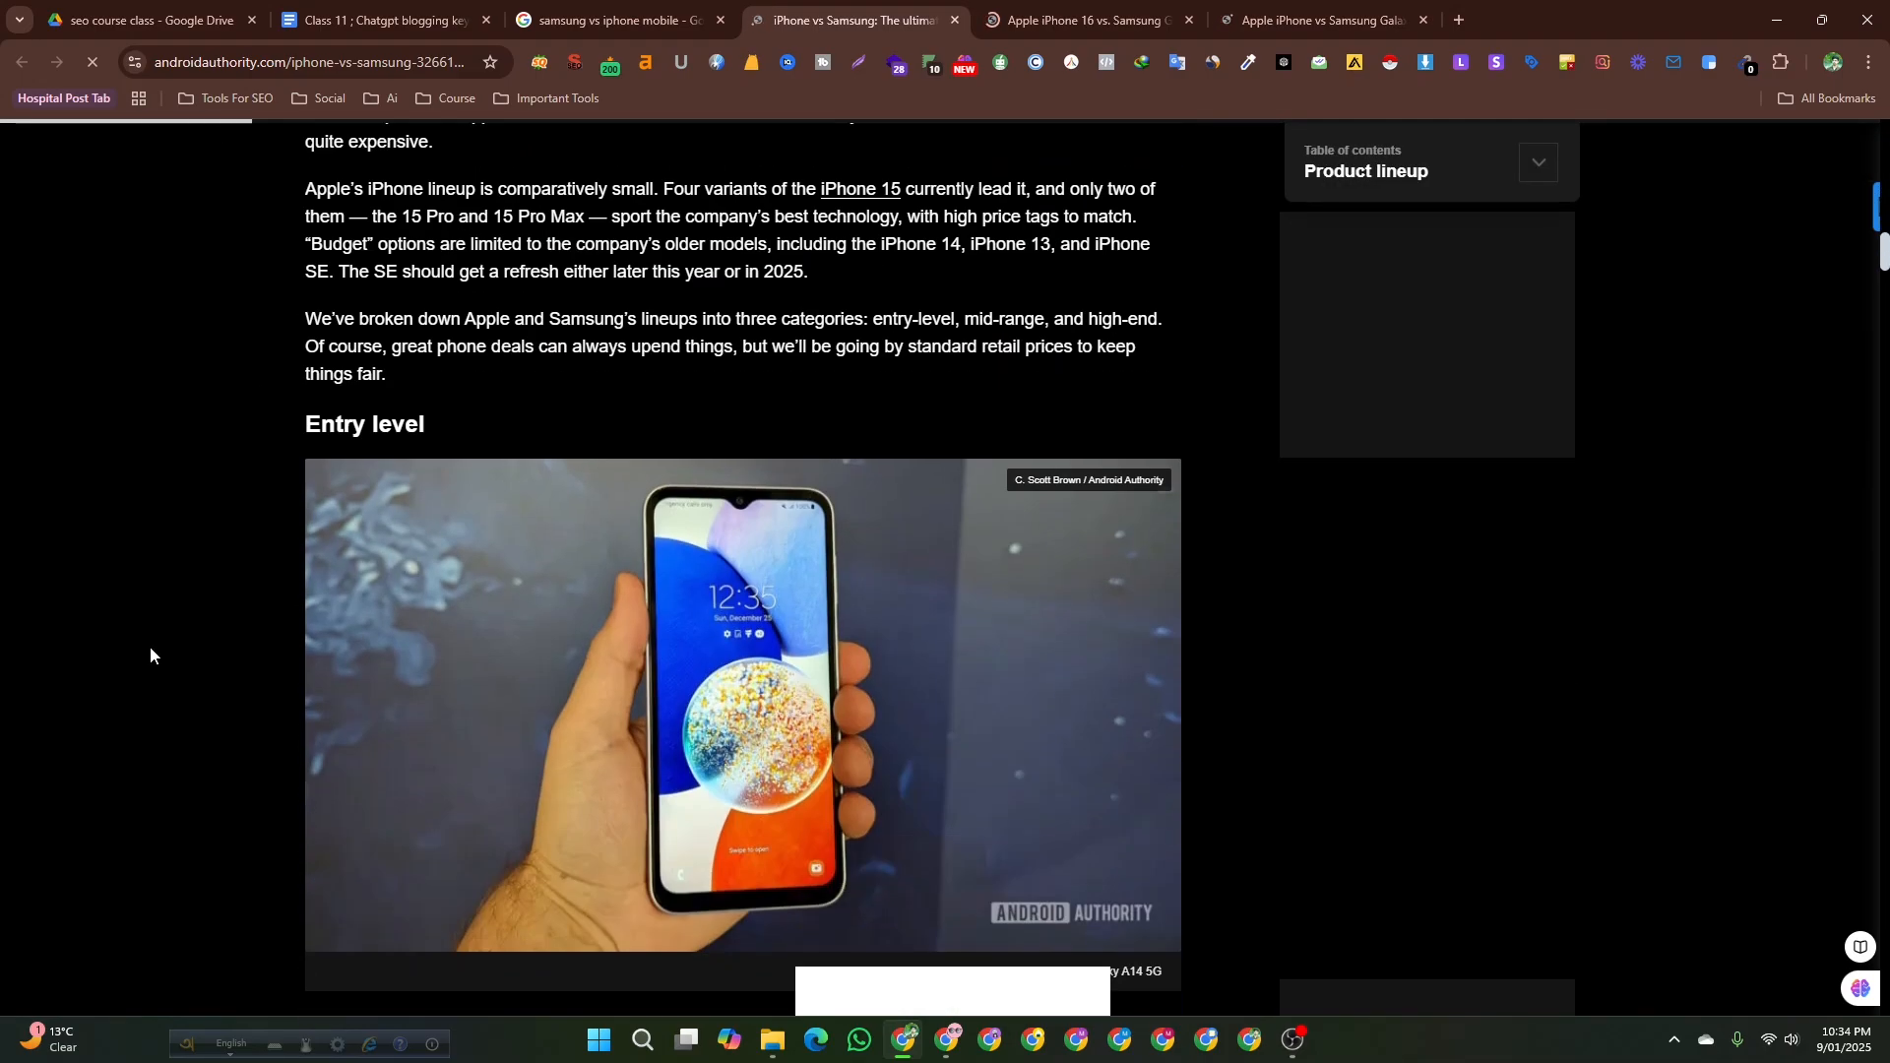
{"action": "scroll", "coordinate": [150, 645], "scroll_direction": "up", "scroll_amount": 20}
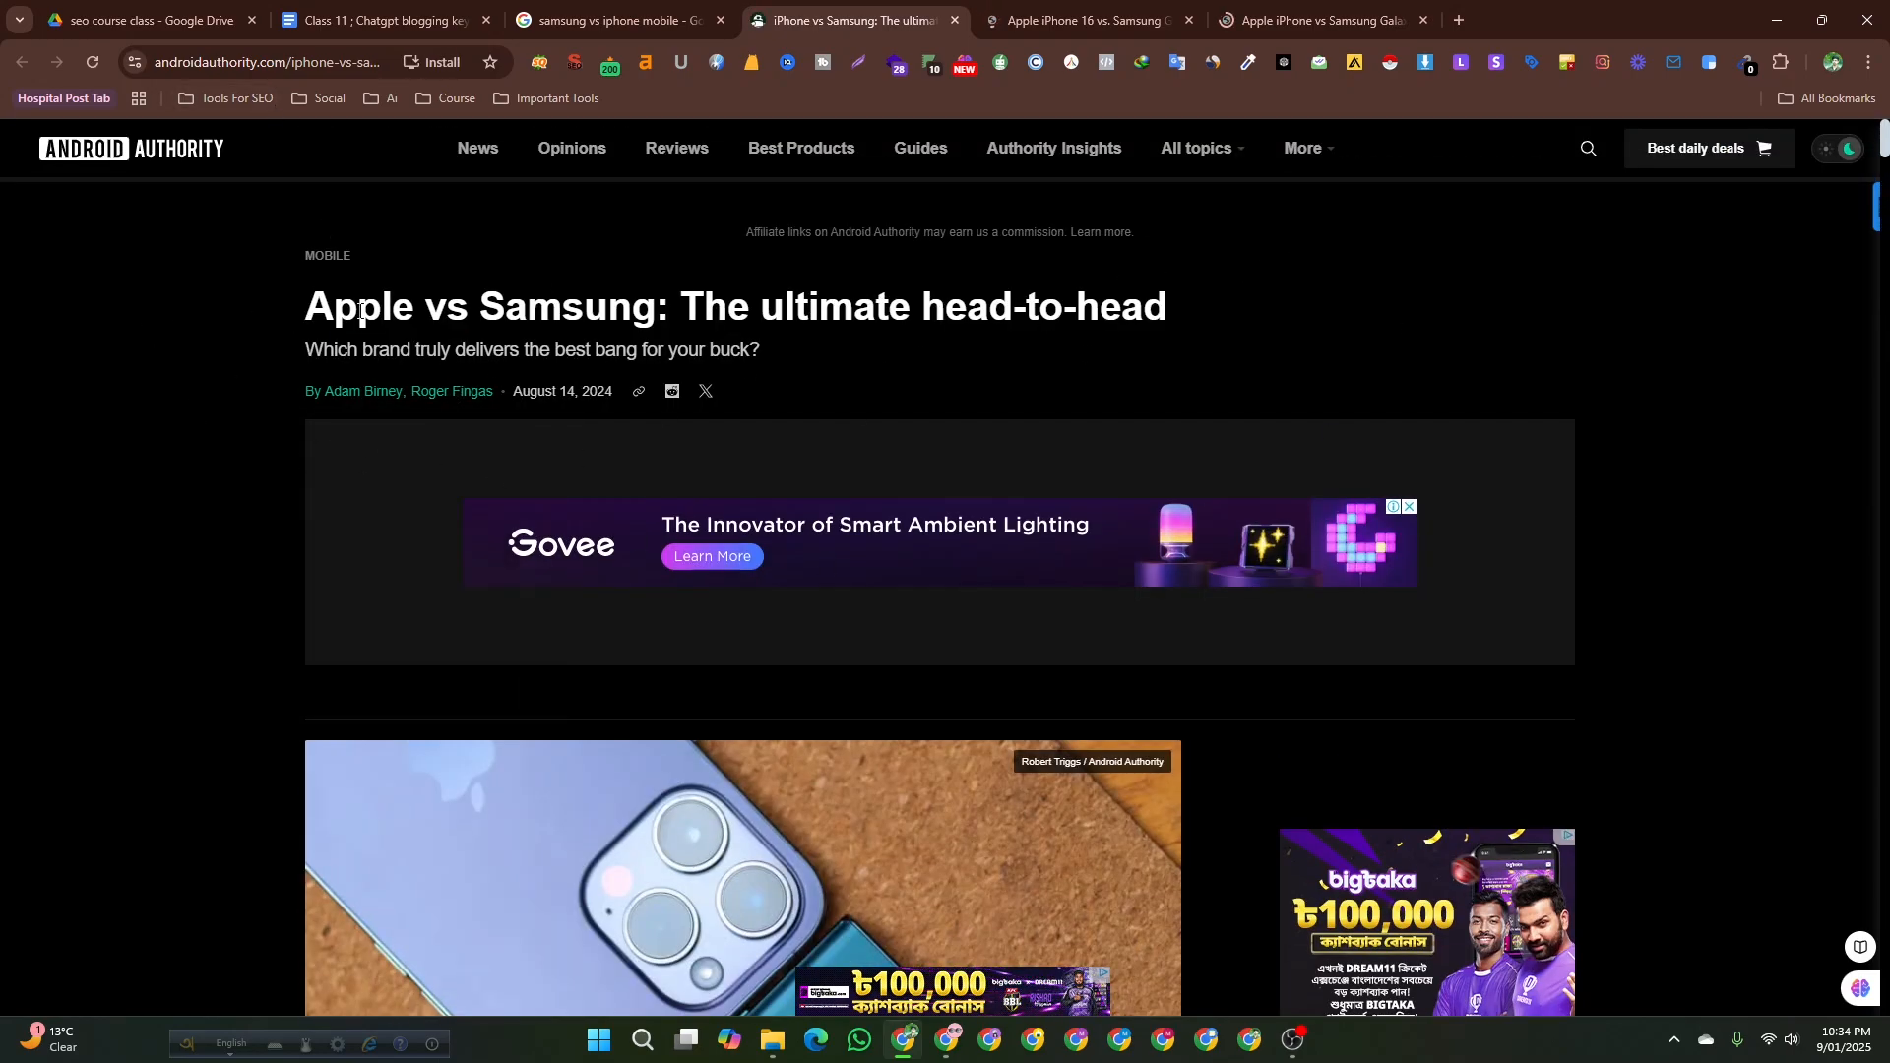
{"action": "left_click_drag", "start_coordinate": [308, 315], "coordinate": [650, 310]}
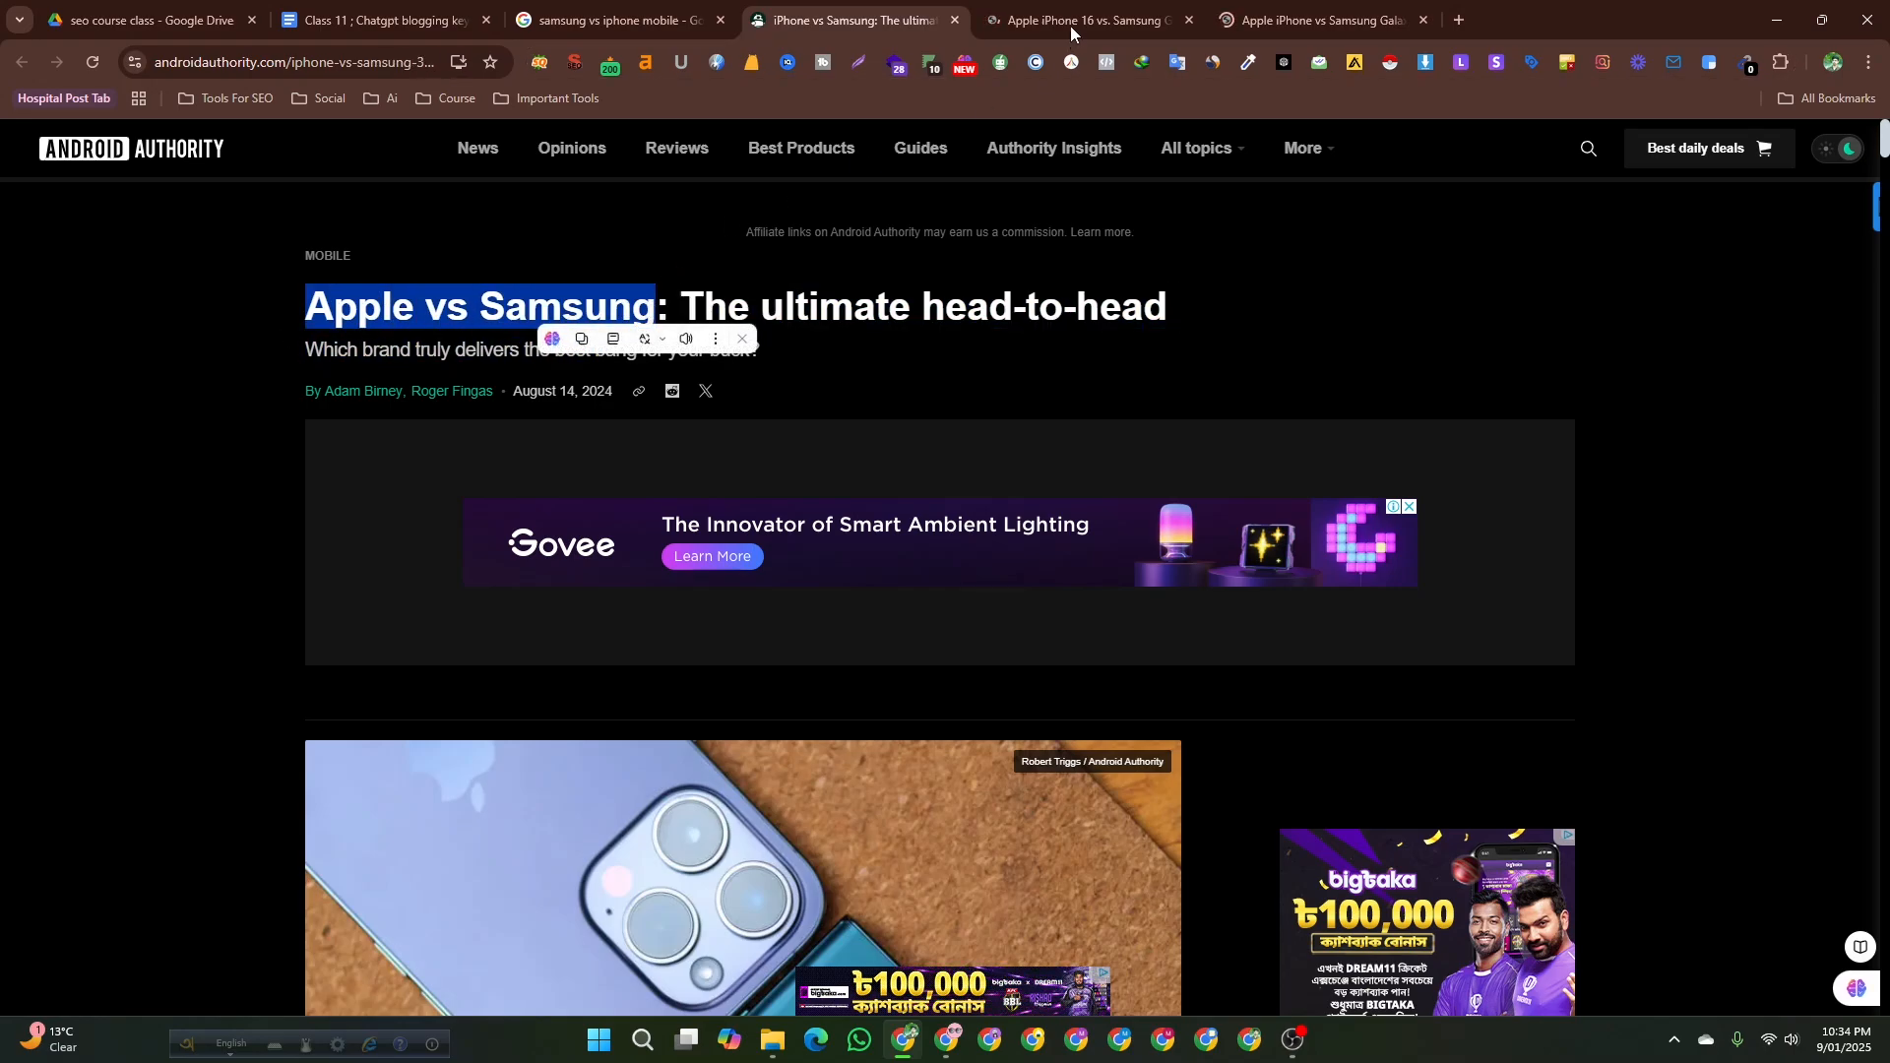
Browse the PCMag and Which? comparison articles, accepting cookies on the Which? site.
{"action": "left_click", "coordinate": [1082, 20]}
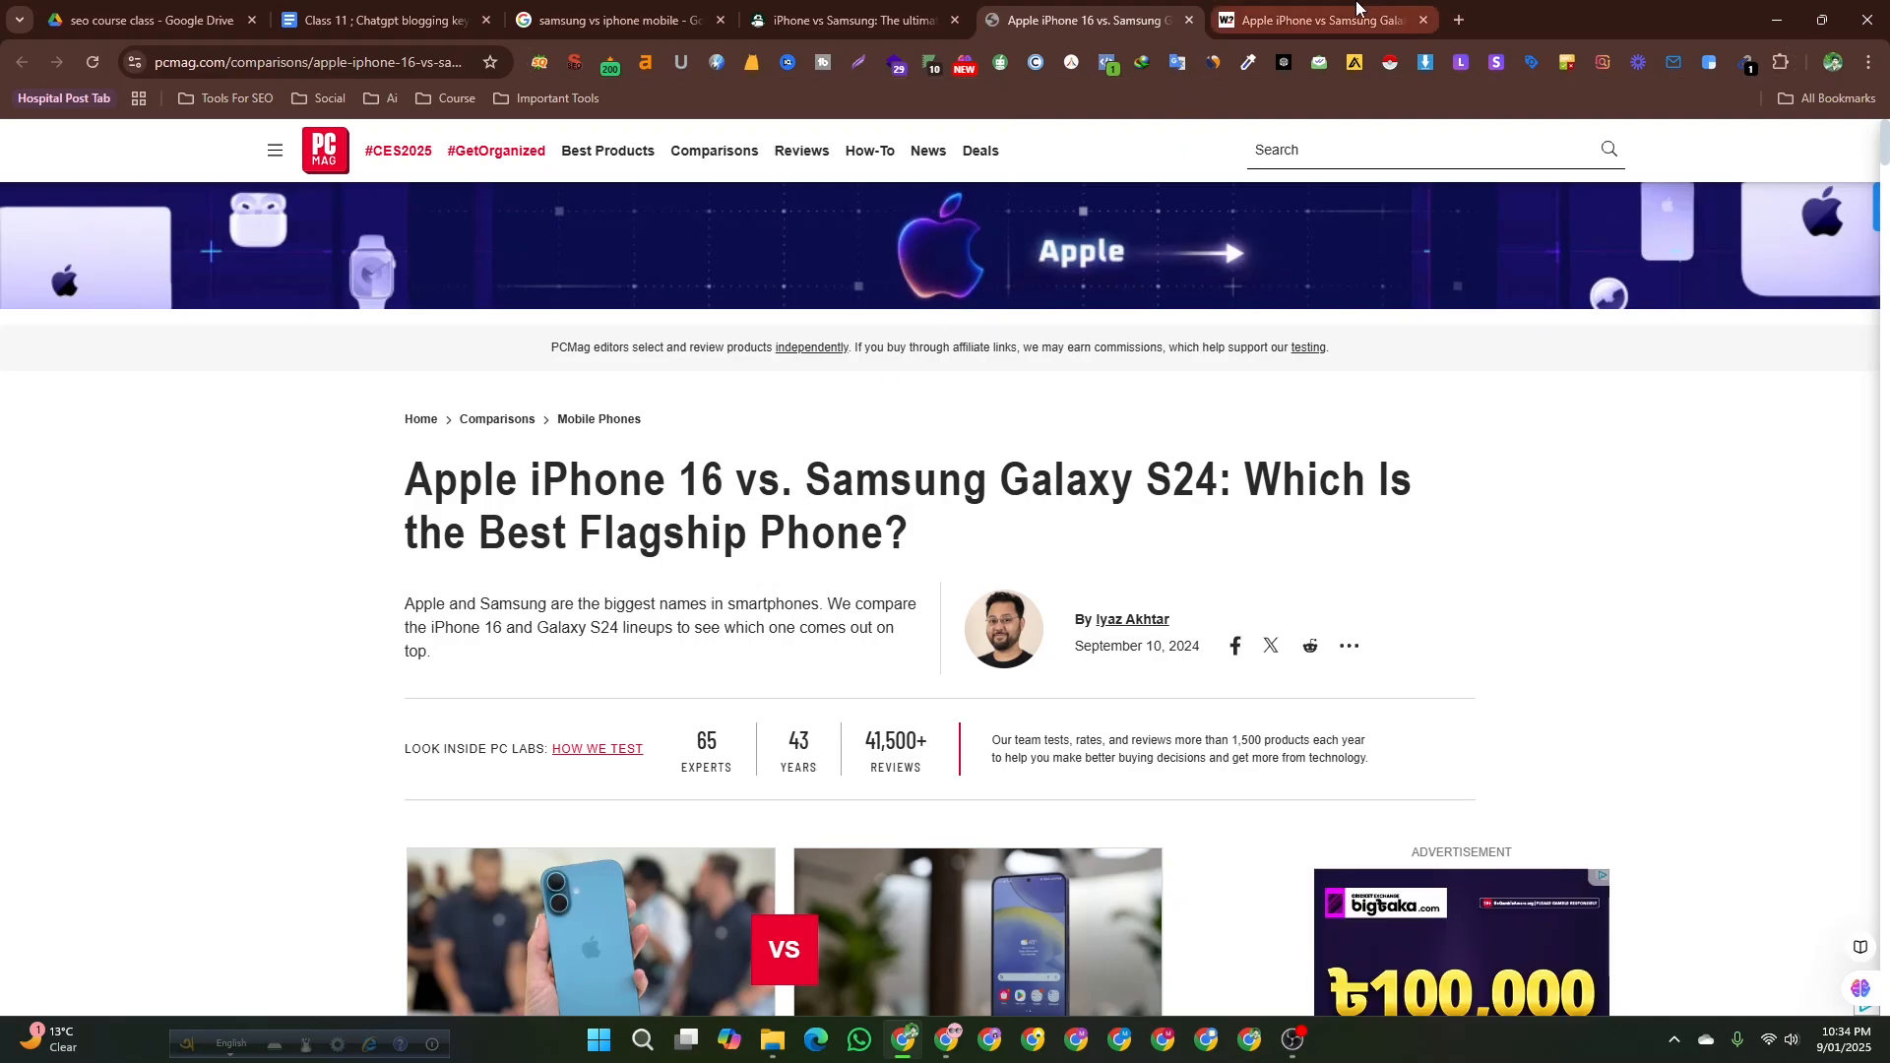
{"action": "left_click", "coordinate": [1309, 20]}
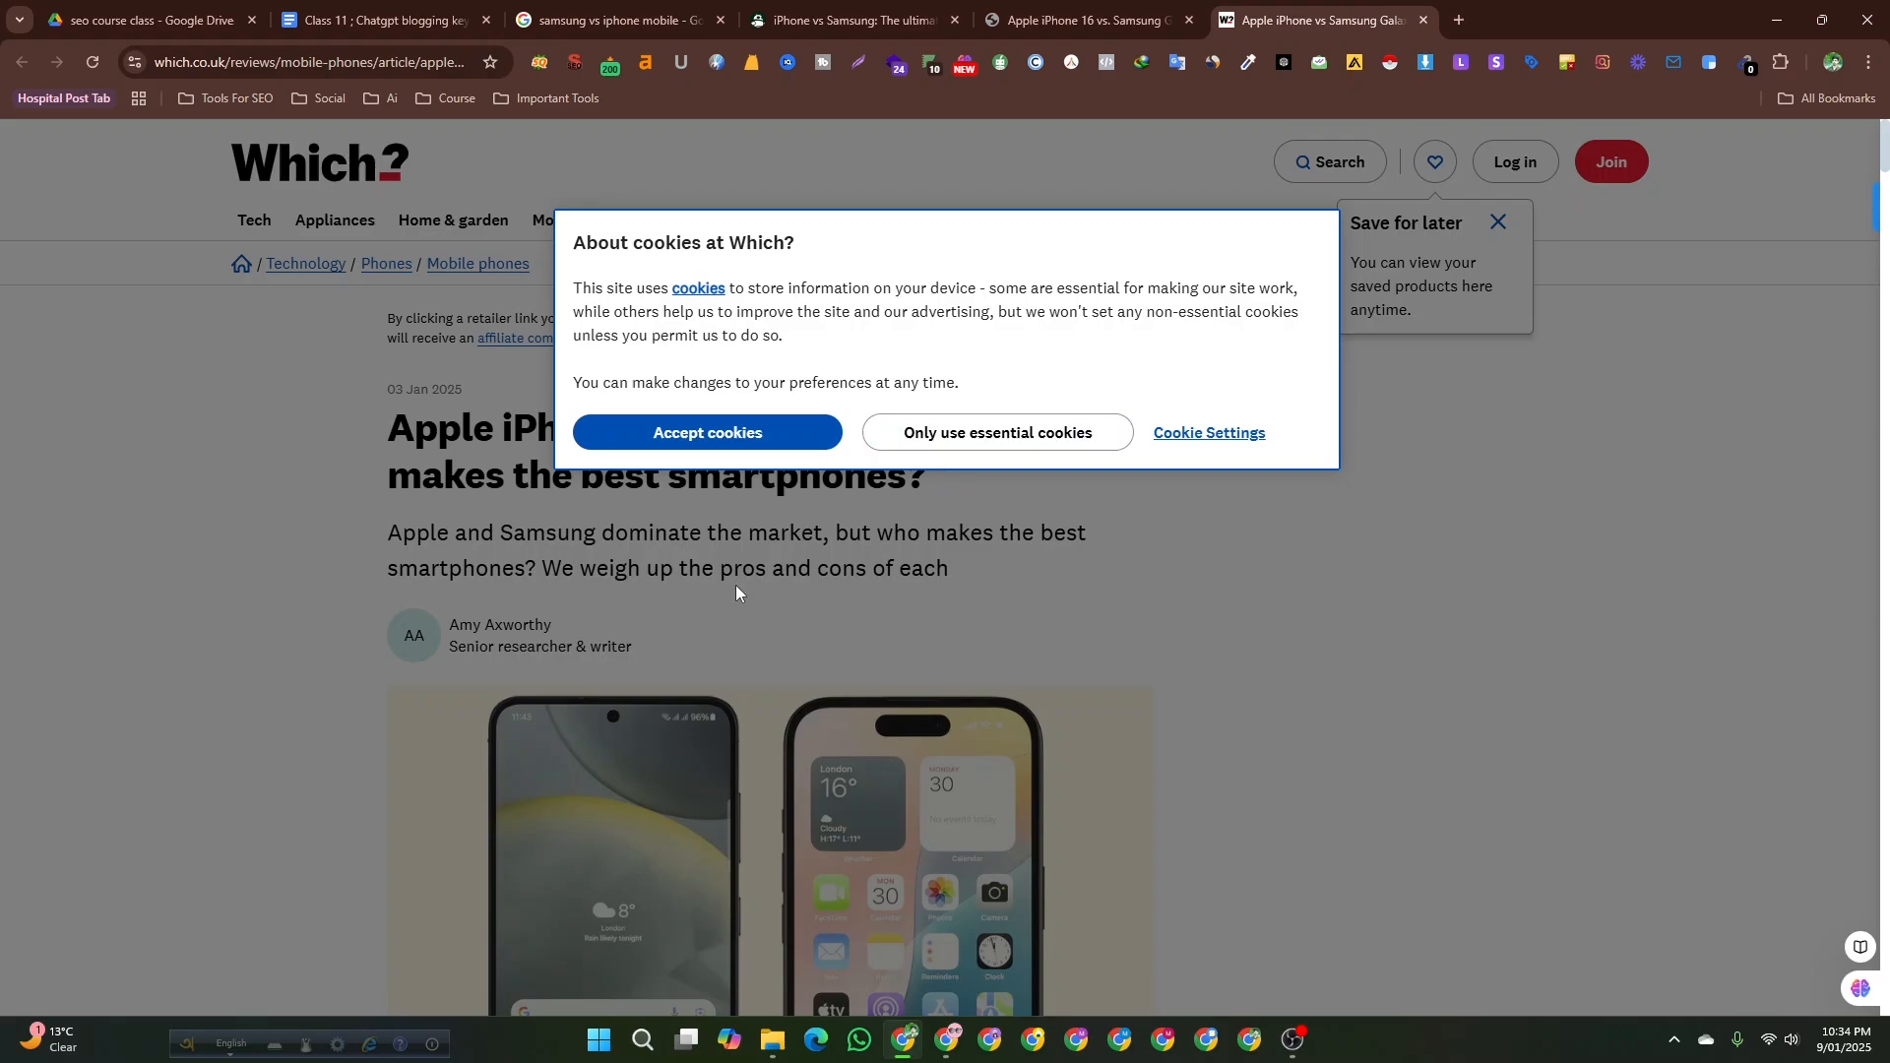
{"action": "left_click", "coordinate": [675, 434]}
{"action": "scroll", "coordinate": [253, 438], "scroll_direction": "down", "scroll_amount": 4}
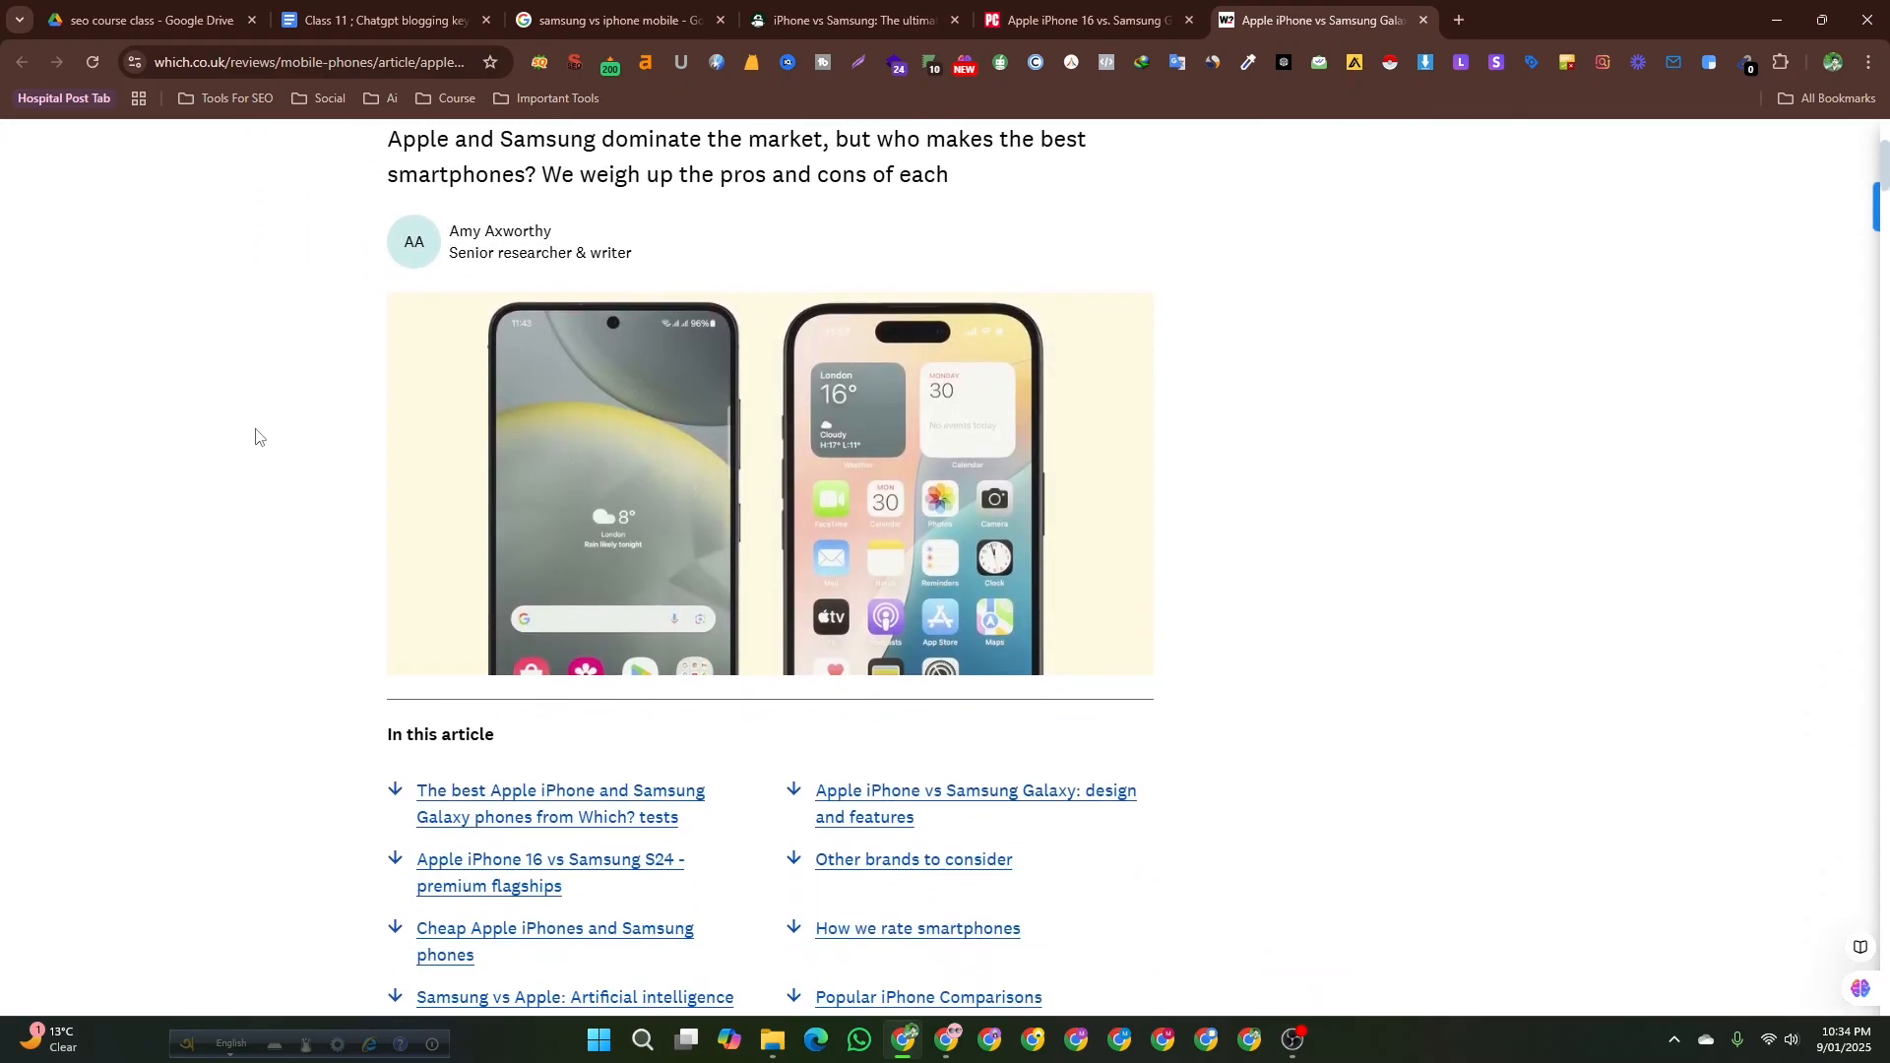
{"action": "scroll", "coordinate": [372, 614], "scroll_direction": "up", "scroll_amount": 4}
{"action": "scroll", "coordinate": [373, 610], "scroll_direction": "down", "scroll_amount": 14}
{"action": "scroll", "coordinate": [372, 606], "scroll_direction": "up", "scroll_amount": 14}
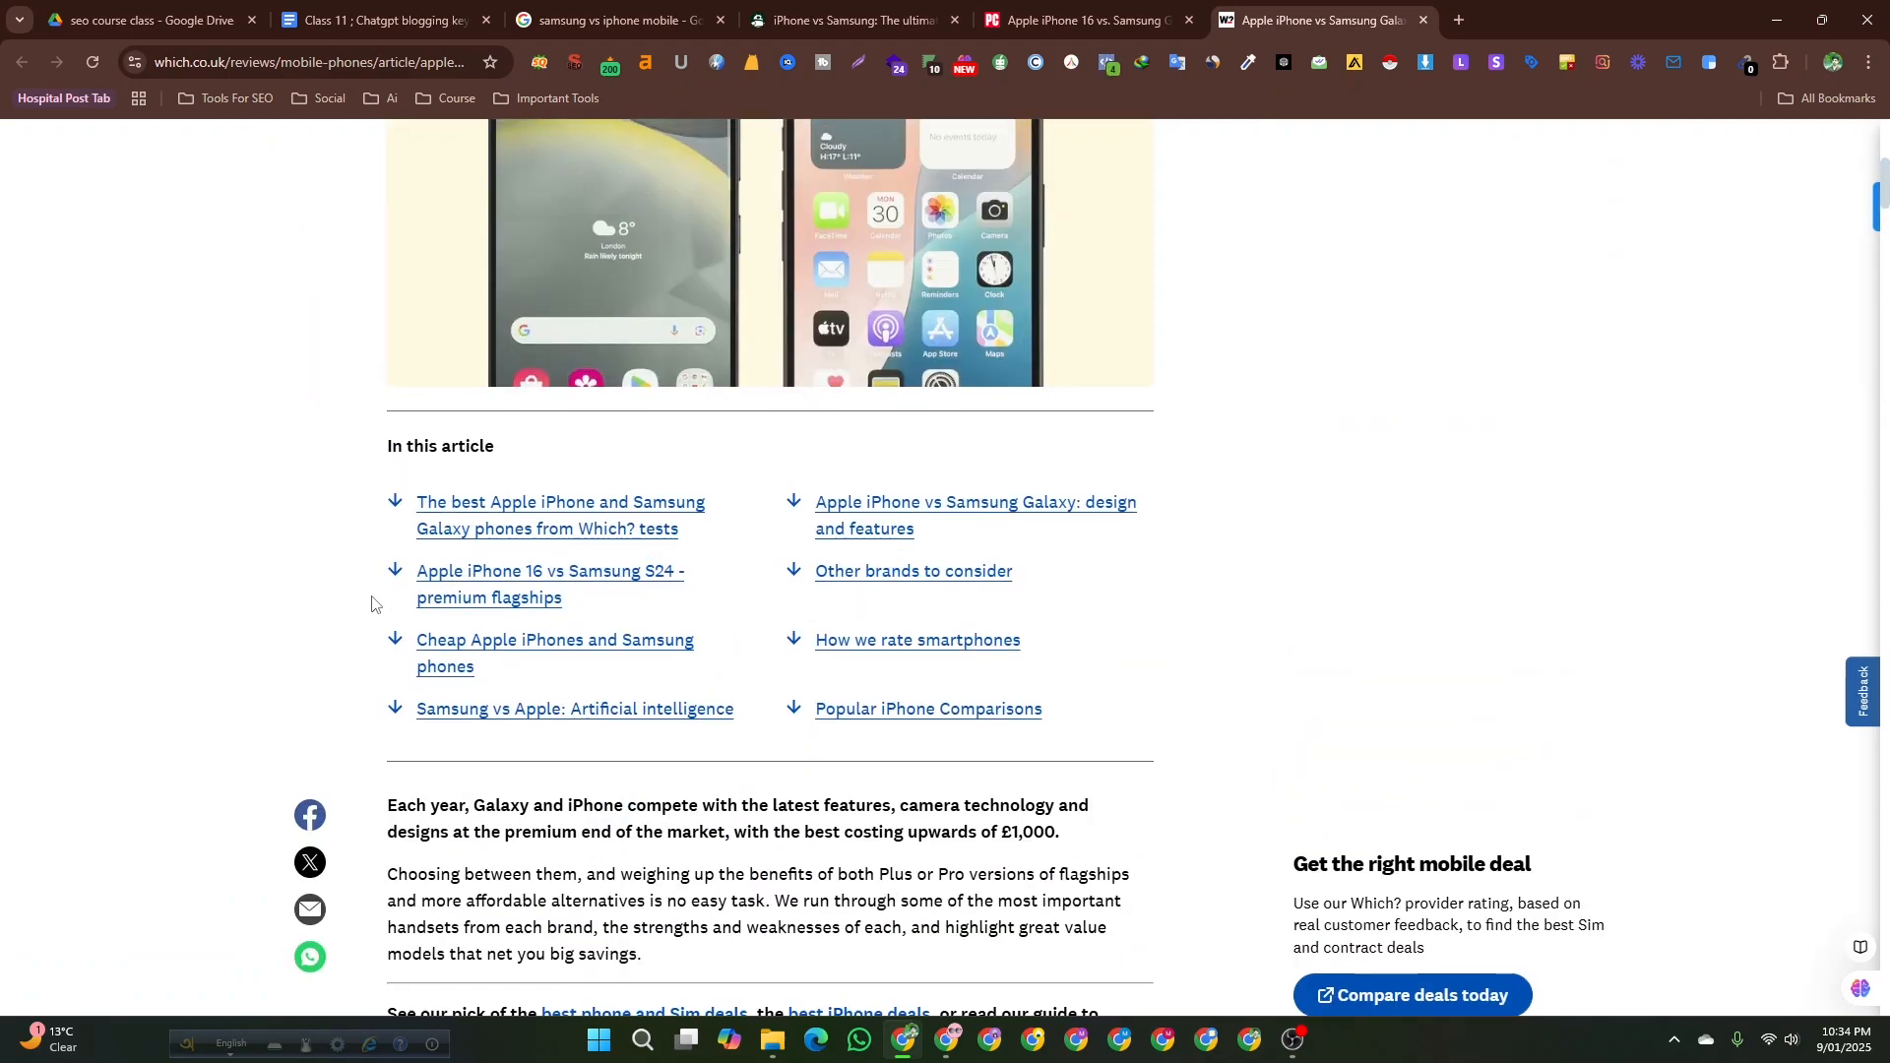
Review the Android Authority article and the Google results page for competing comparison topics.
{"action": "left_click", "coordinate": [856, 19]}
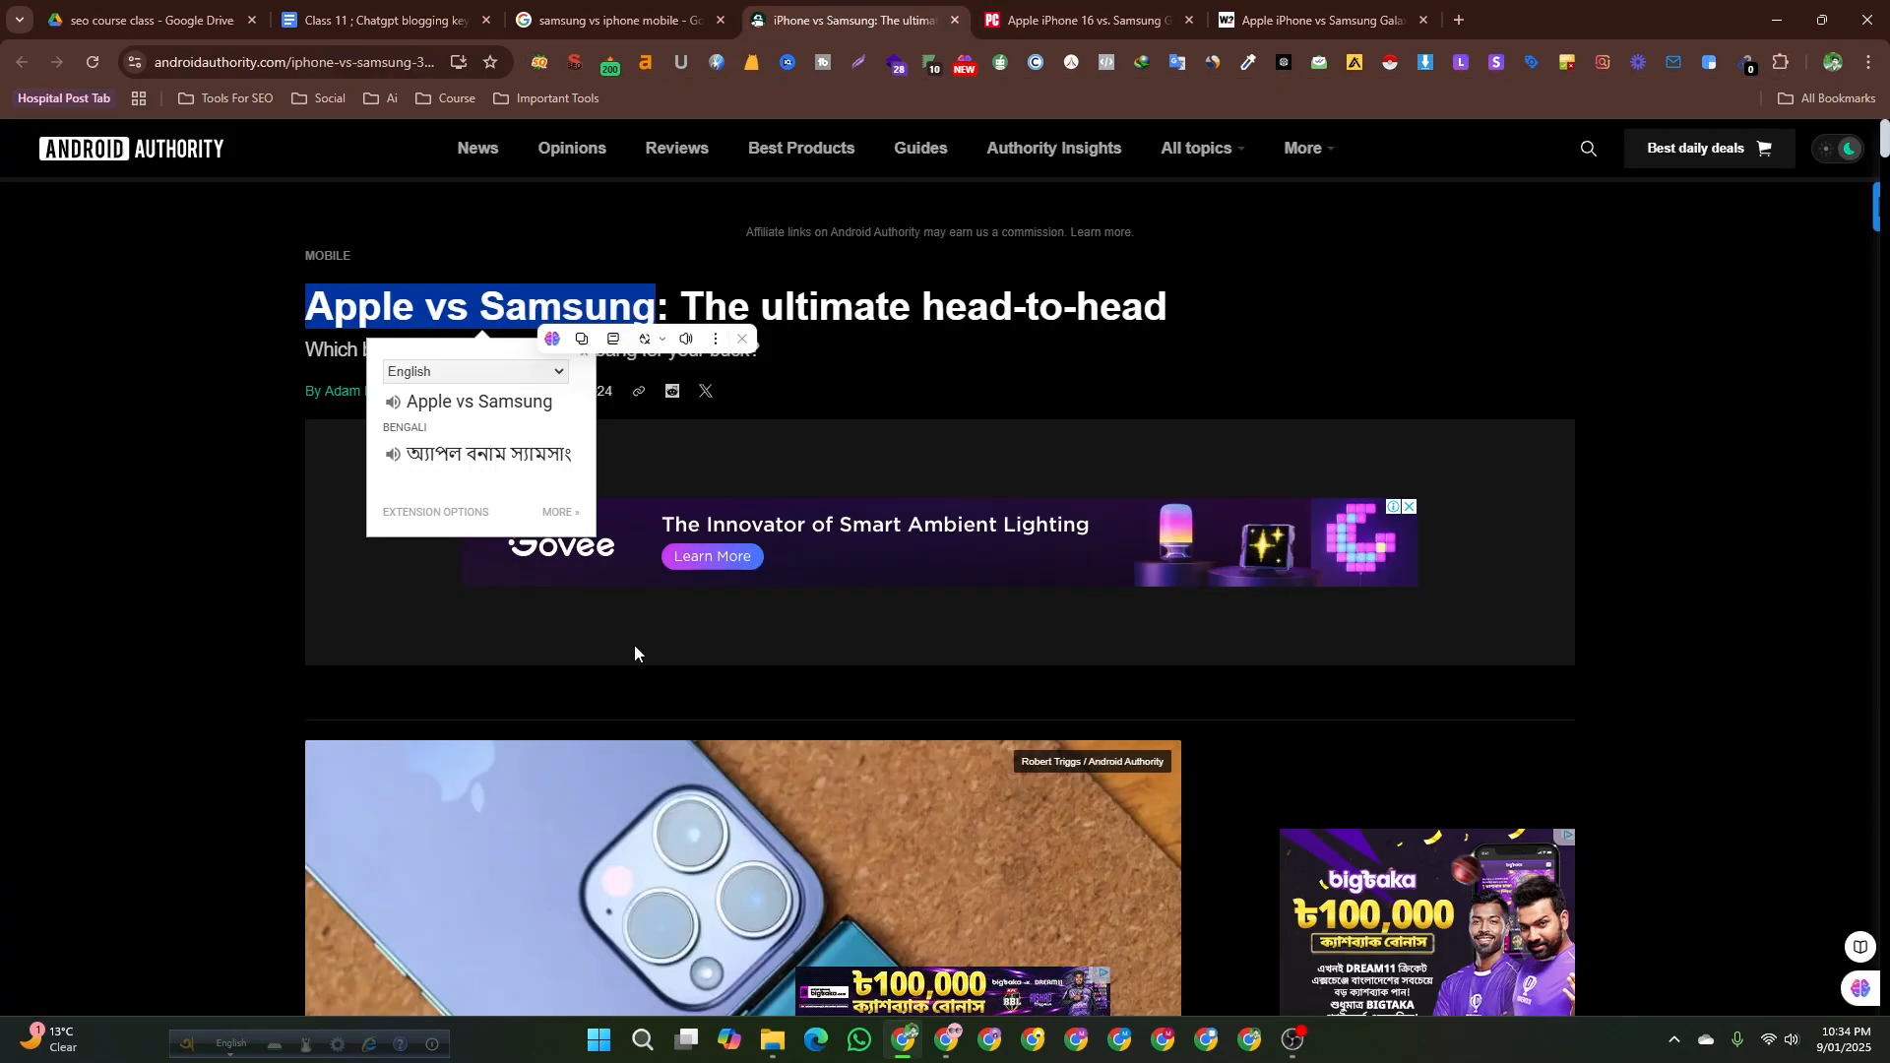
{"action": "left_click", "coordinate": [475, 239]}
{"action": "left_click", "coordinate": [562, 10]}
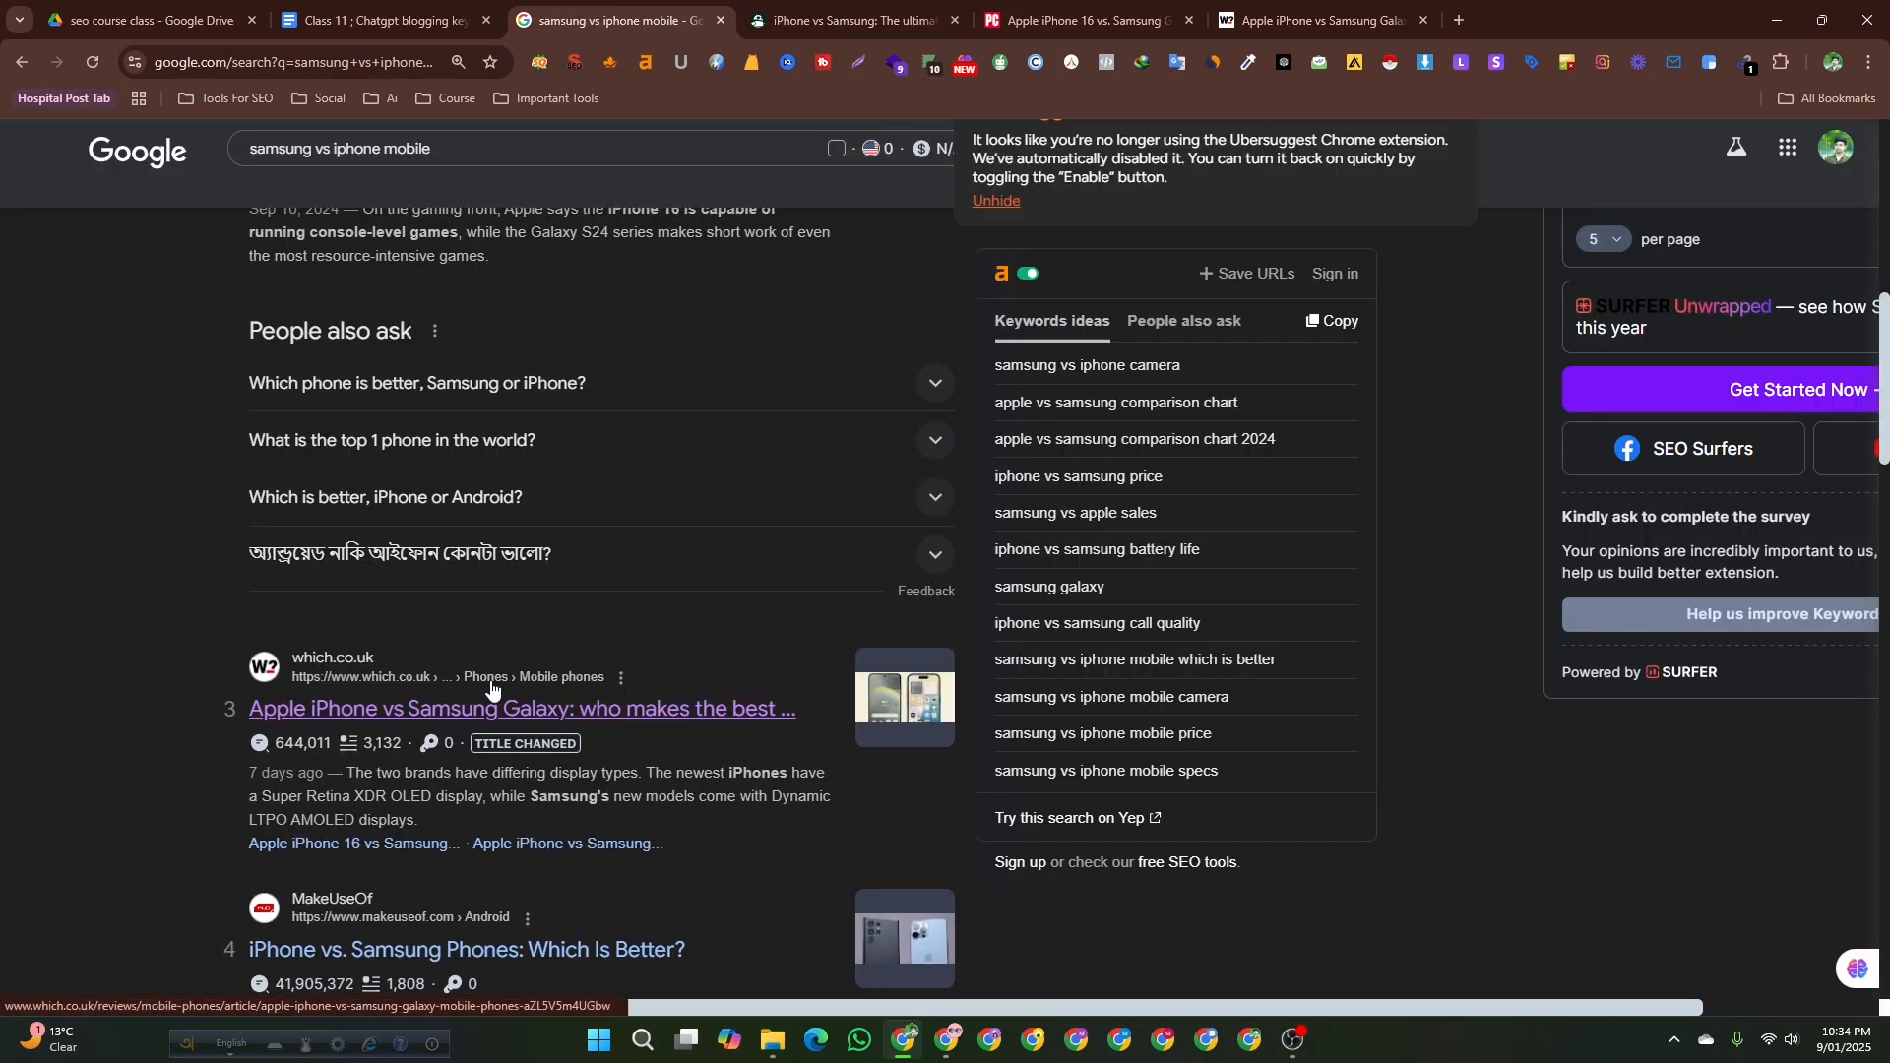
{"action": "scroll", "coordinate": [722, 310], "scroll_direction": "down", "scroll_amount": 3}
{"action": "left_click", "coordinate": [846, 20]}
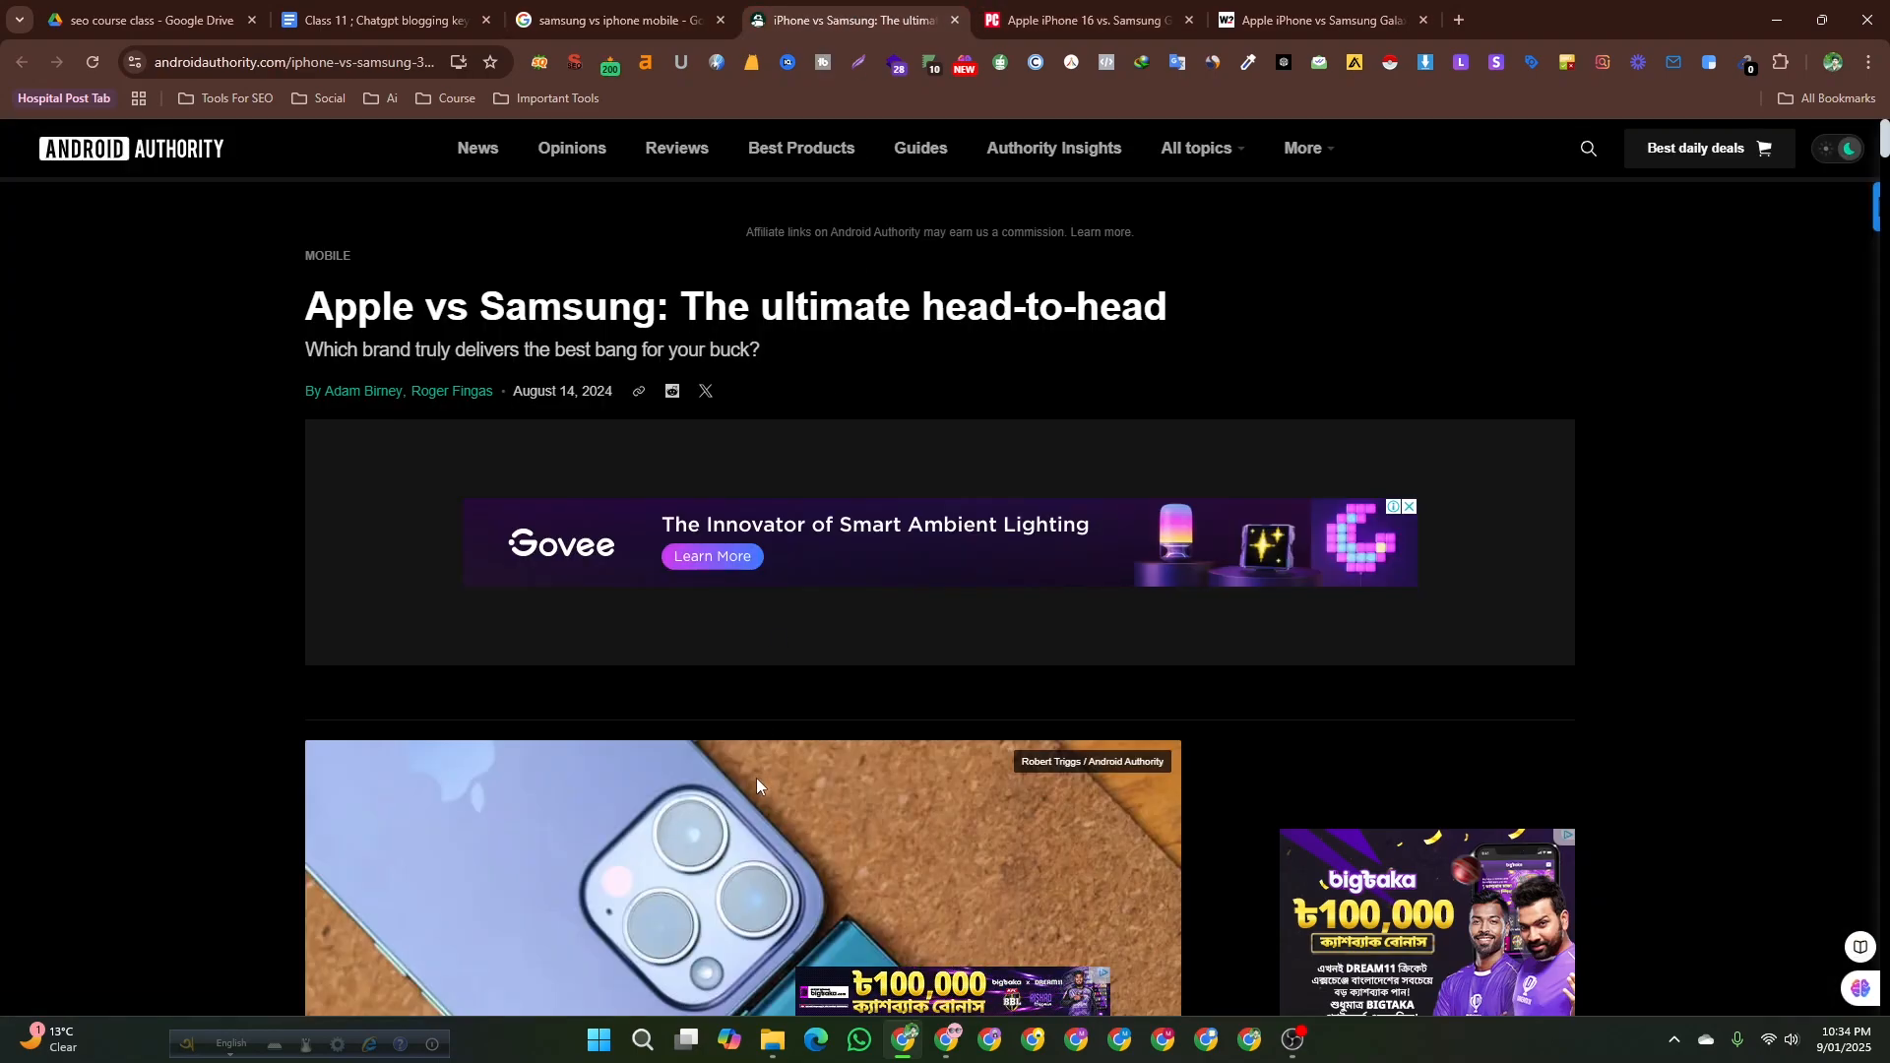
{"action": "scroll", "coordinate": [310, 669], "scroll_direction": "down", "scroll_amount": 8}
{"action": "scroll", "coordinate": [303, 685], "scroll_direction": "down", "scroll_amount": 5}
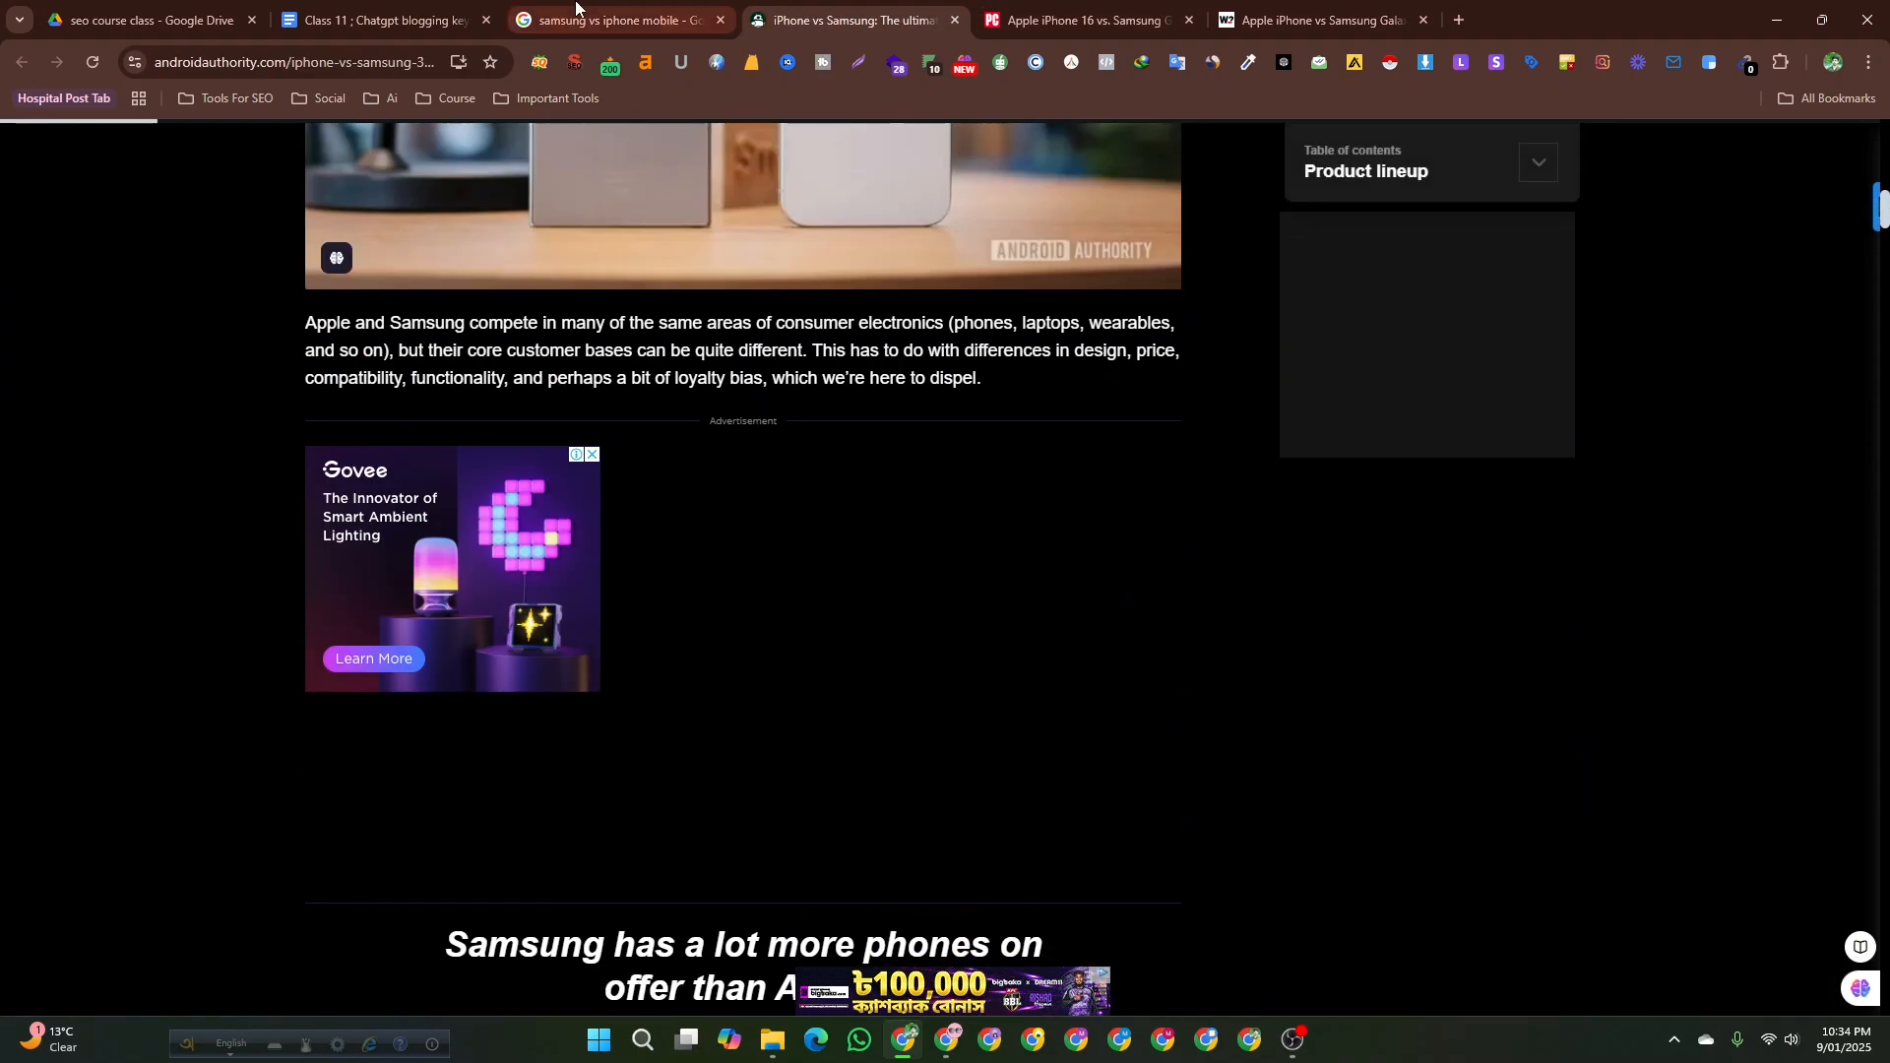
{"action": "left_click", "coordinate": [610, 20]}
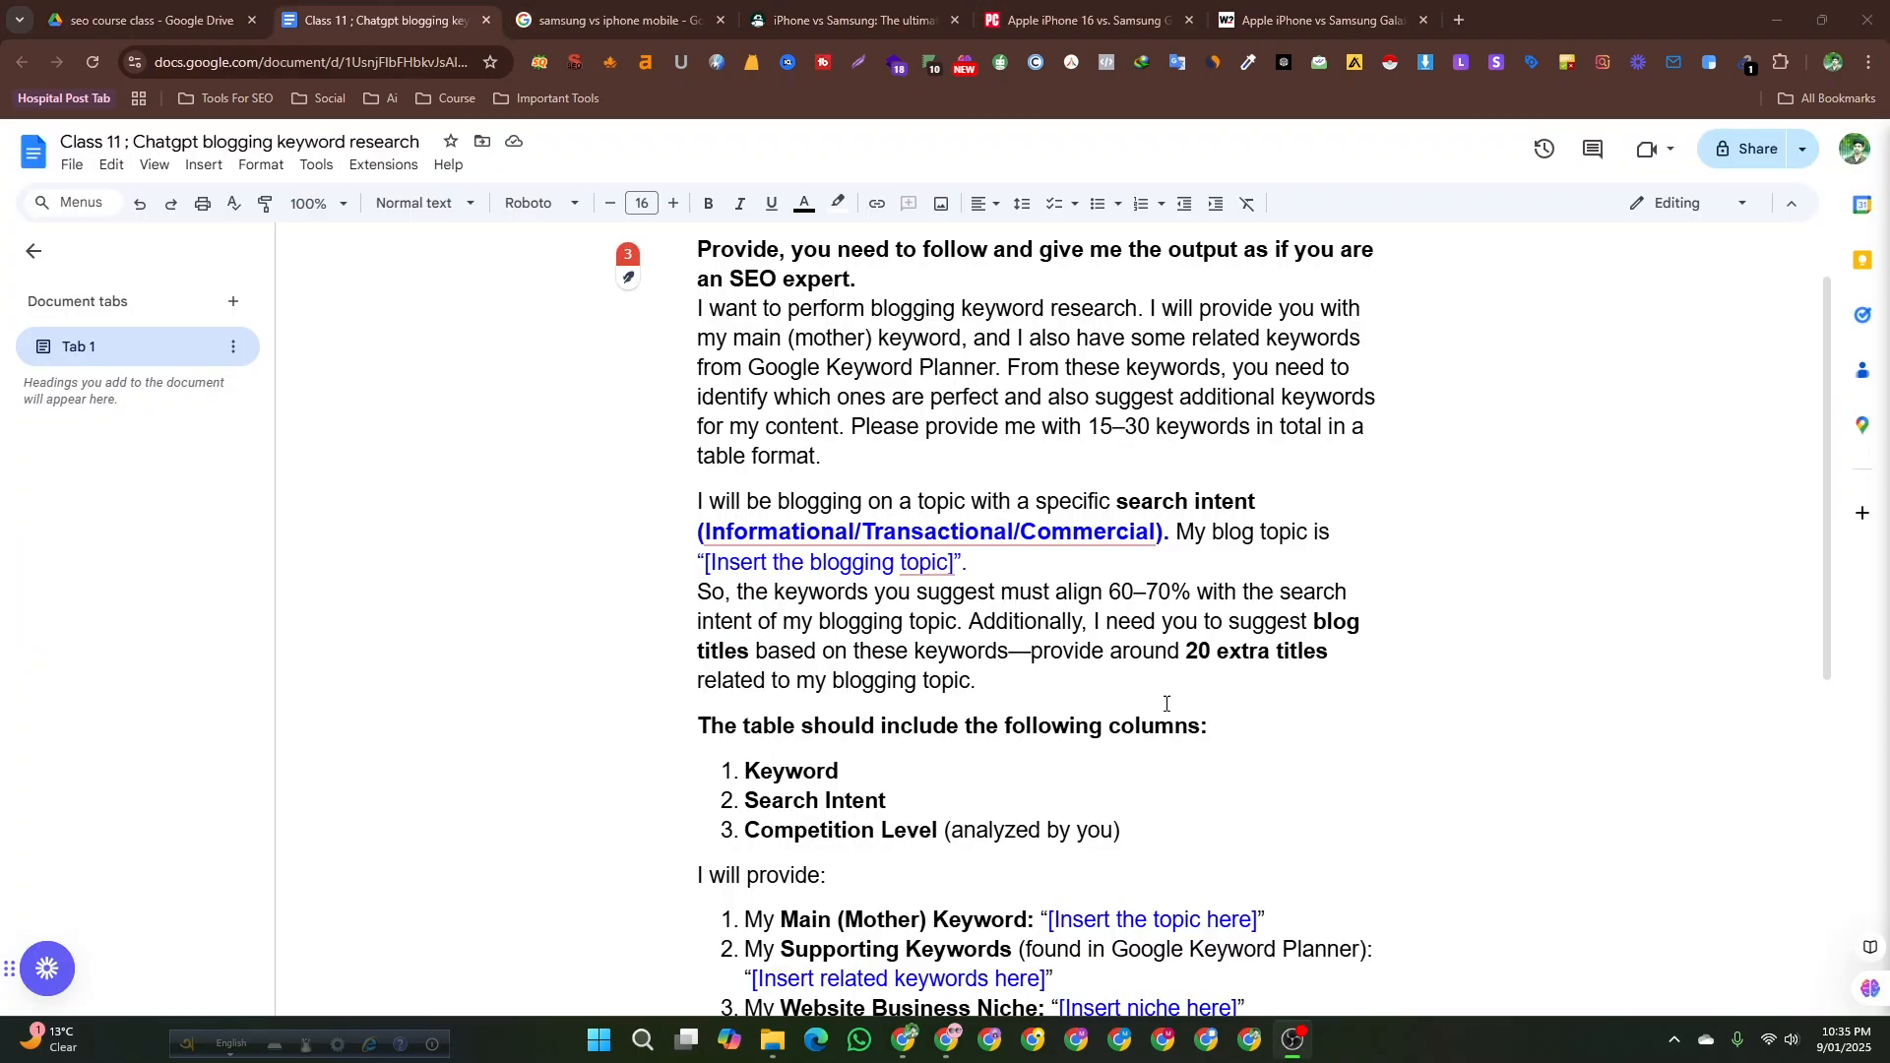
Switch between the prompt document, the opened articles and the search results to compare them.
{"action": "scroll", "coordinate": [906, 867], "scroll_direction": "down", "scroll_amount": 4}
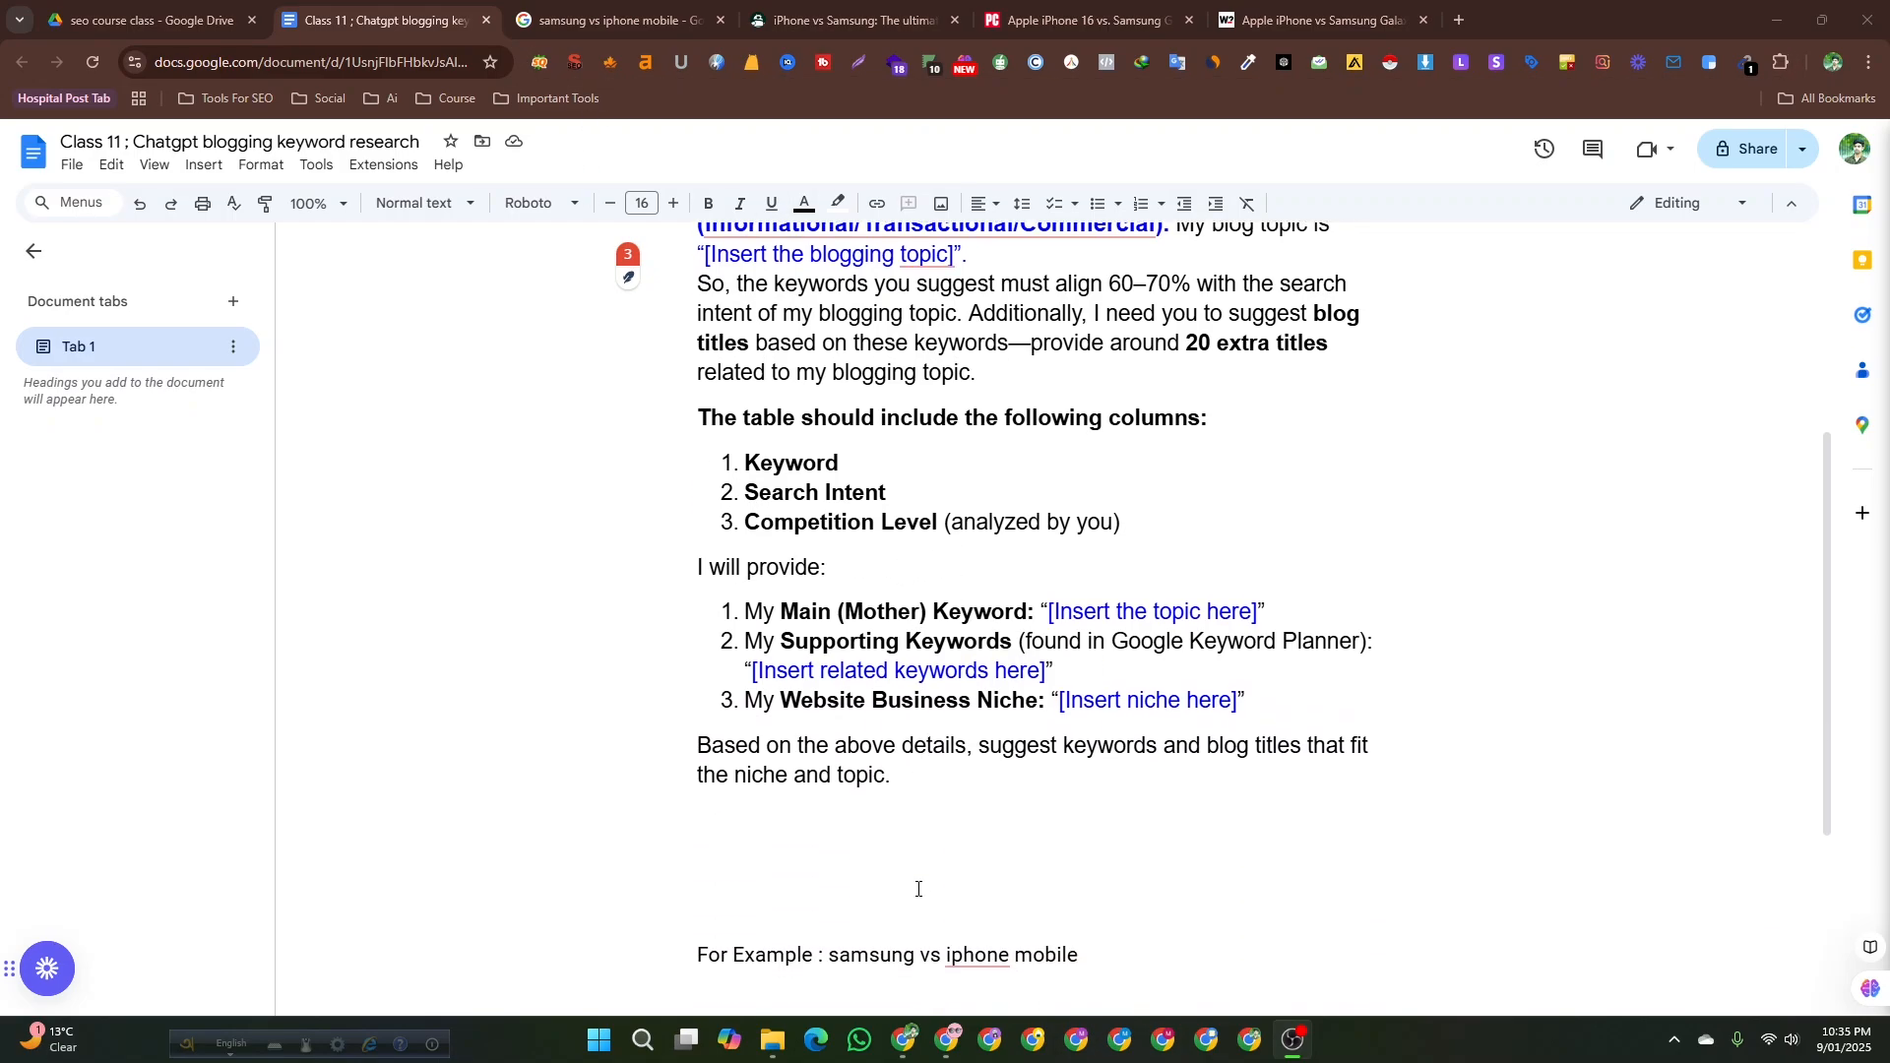
{"action": "left_click", "coordinate": [610, 19]}
{"action": "left_click", "coordinate": [847, 20]}
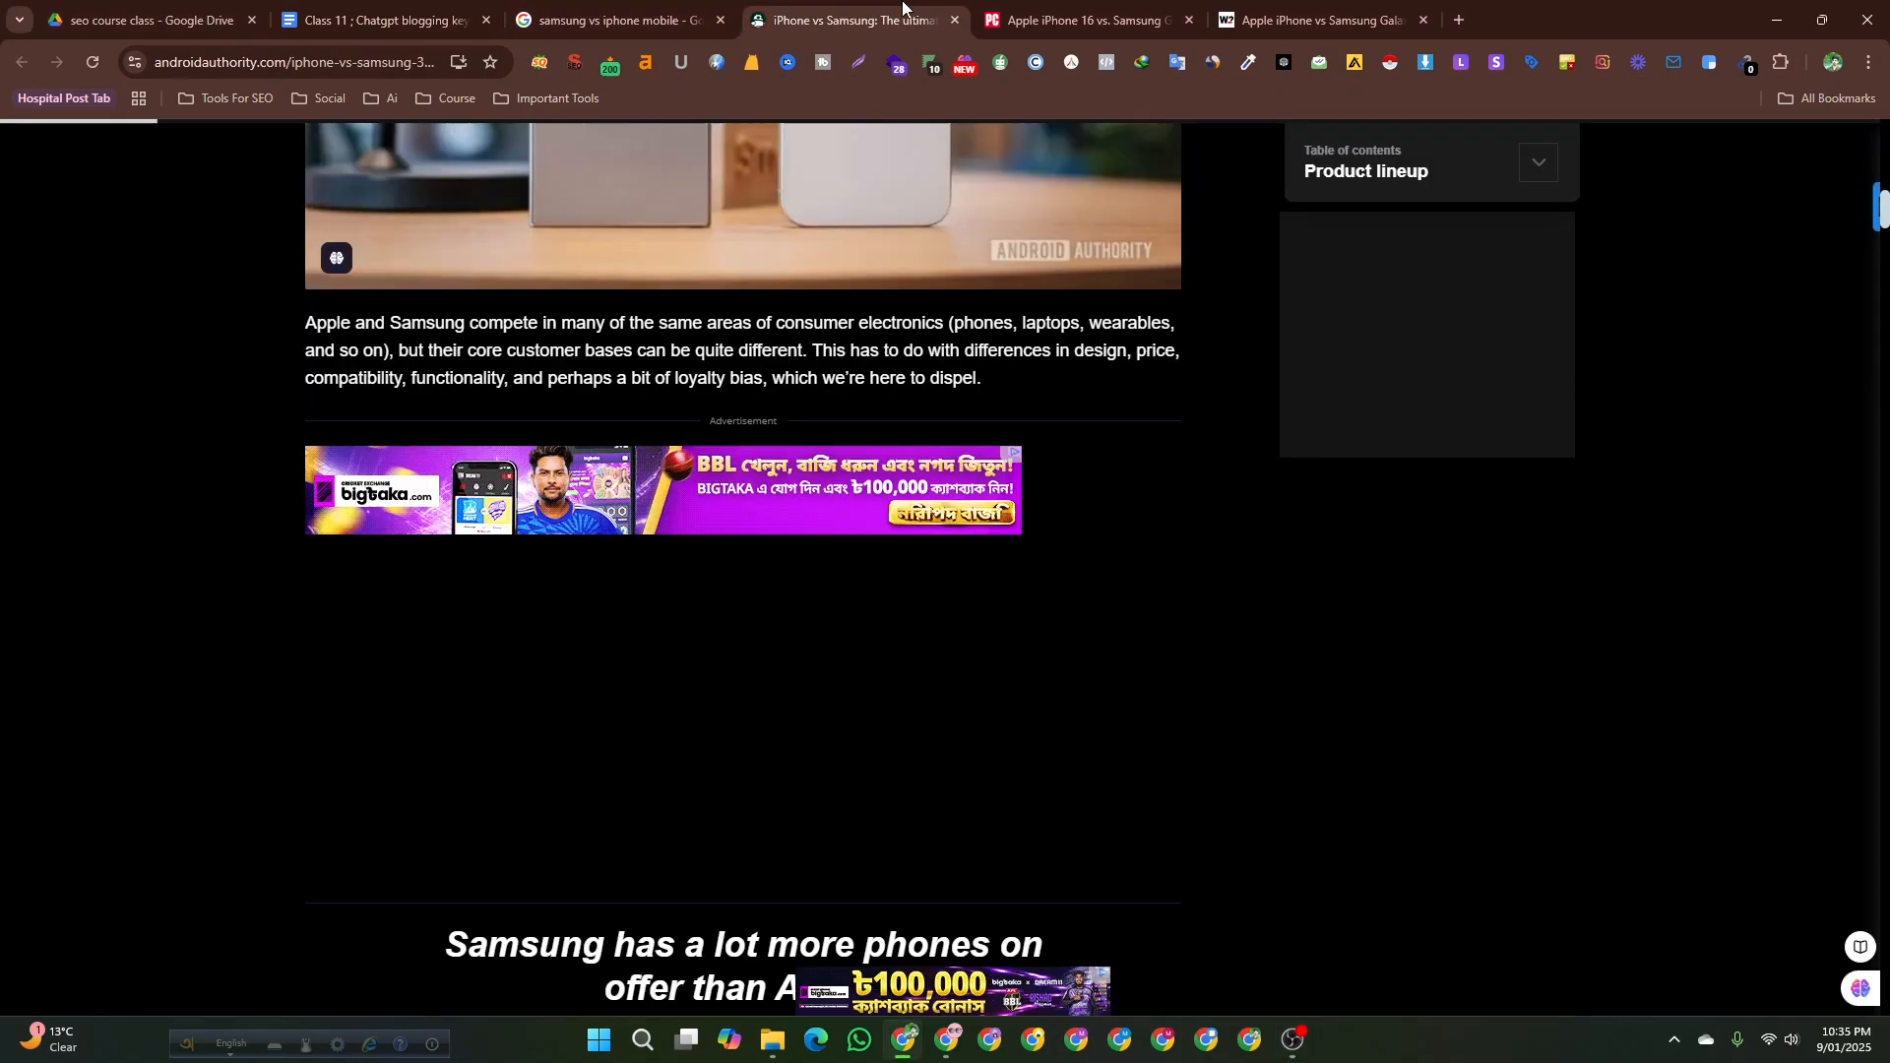
{"action": "left_click", "coordinate": [1082, 19]}
{"action": "left_click", "coordinate": [1275, 21]}
{"action": "left_click", "coordinate": [621, 20]}
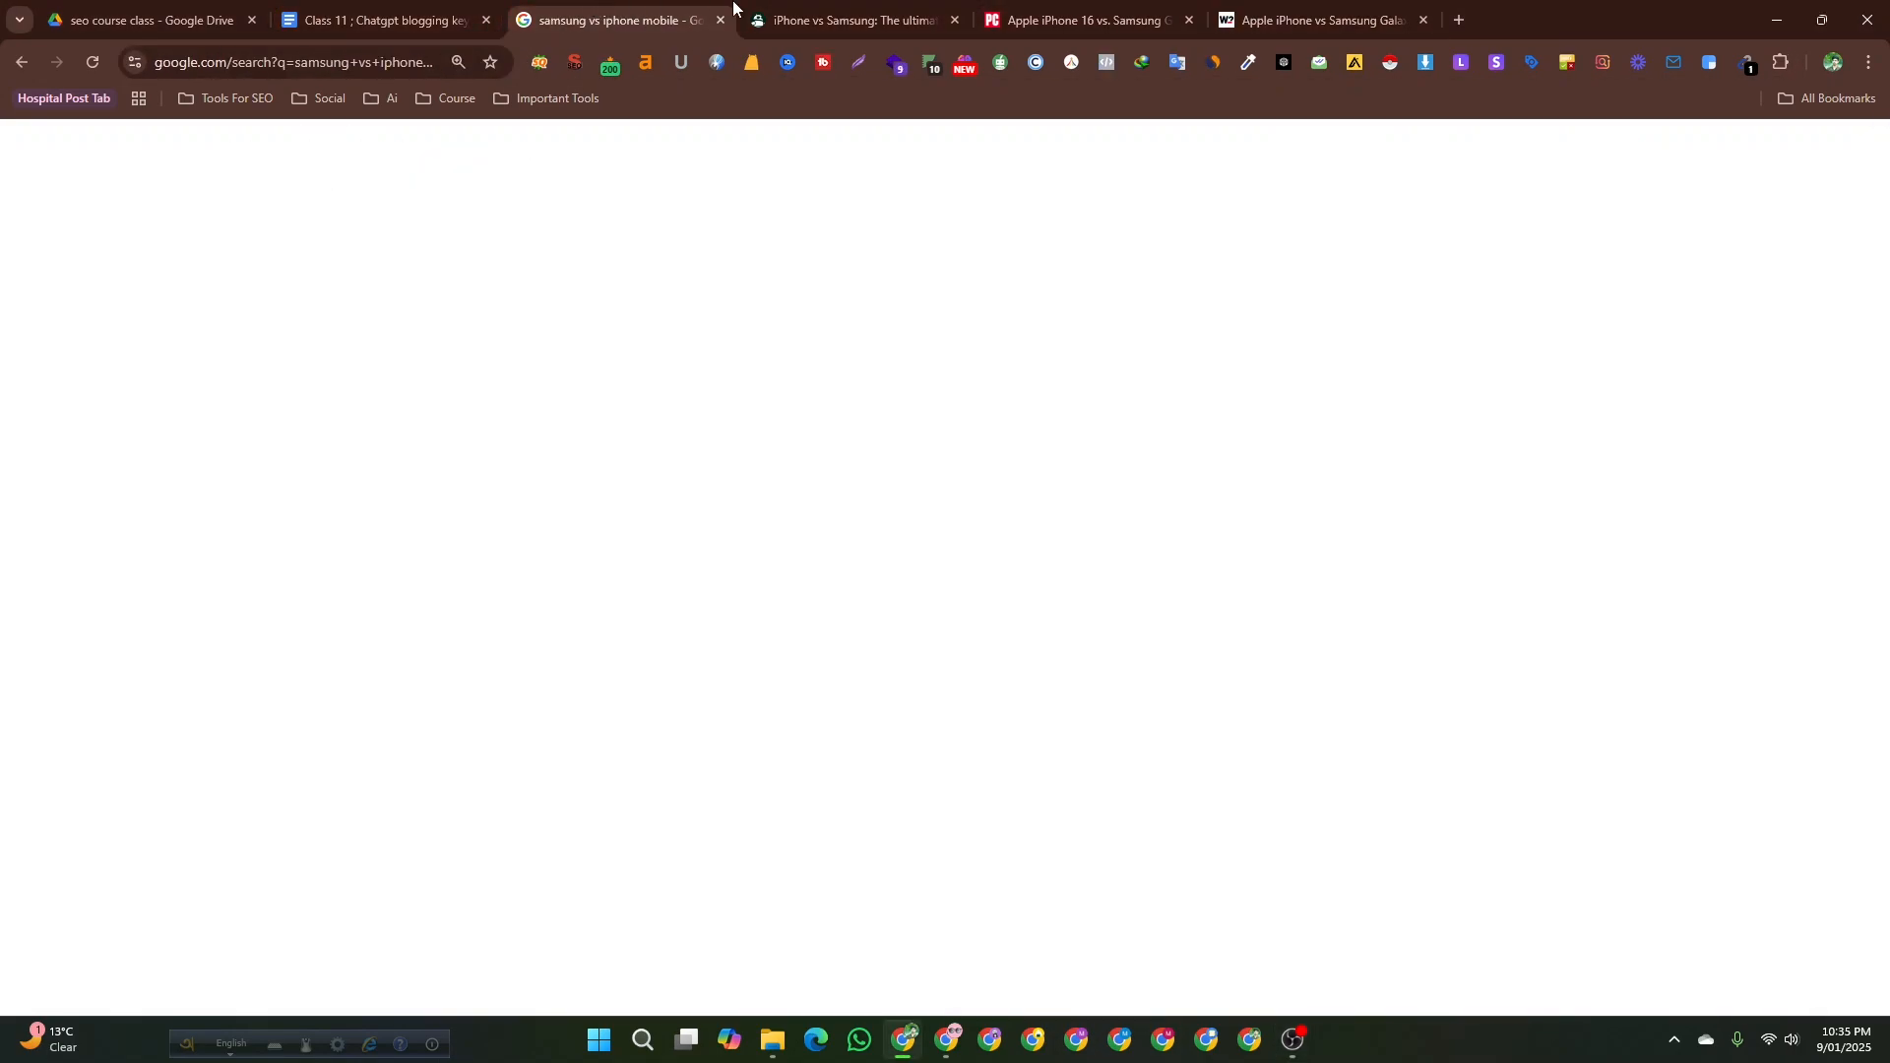
{"action": "scroll", "coordinate": [659, 286], "scroll_direction": "down", "scroll_amount": 9}
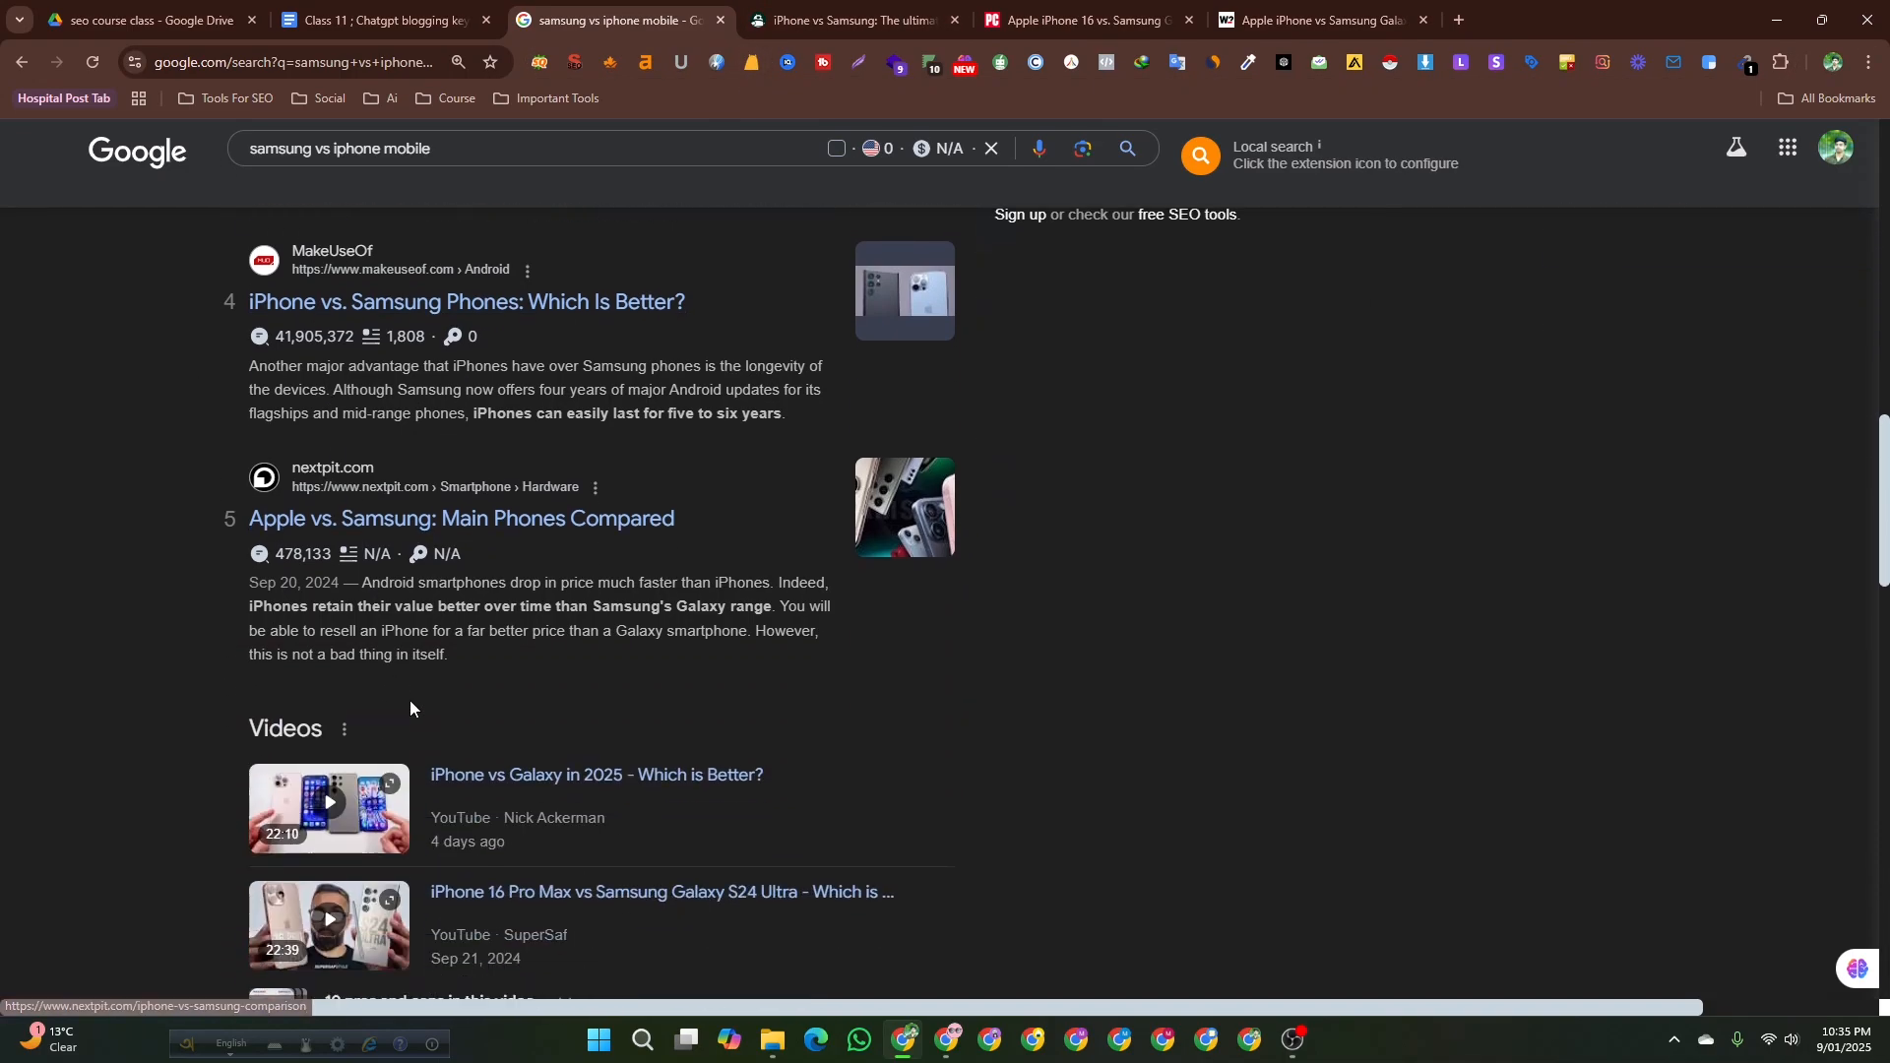
{"action": "scroll", "coordinate": [266, 801], "scroll_direction": "up", "scroll_amount": 16}
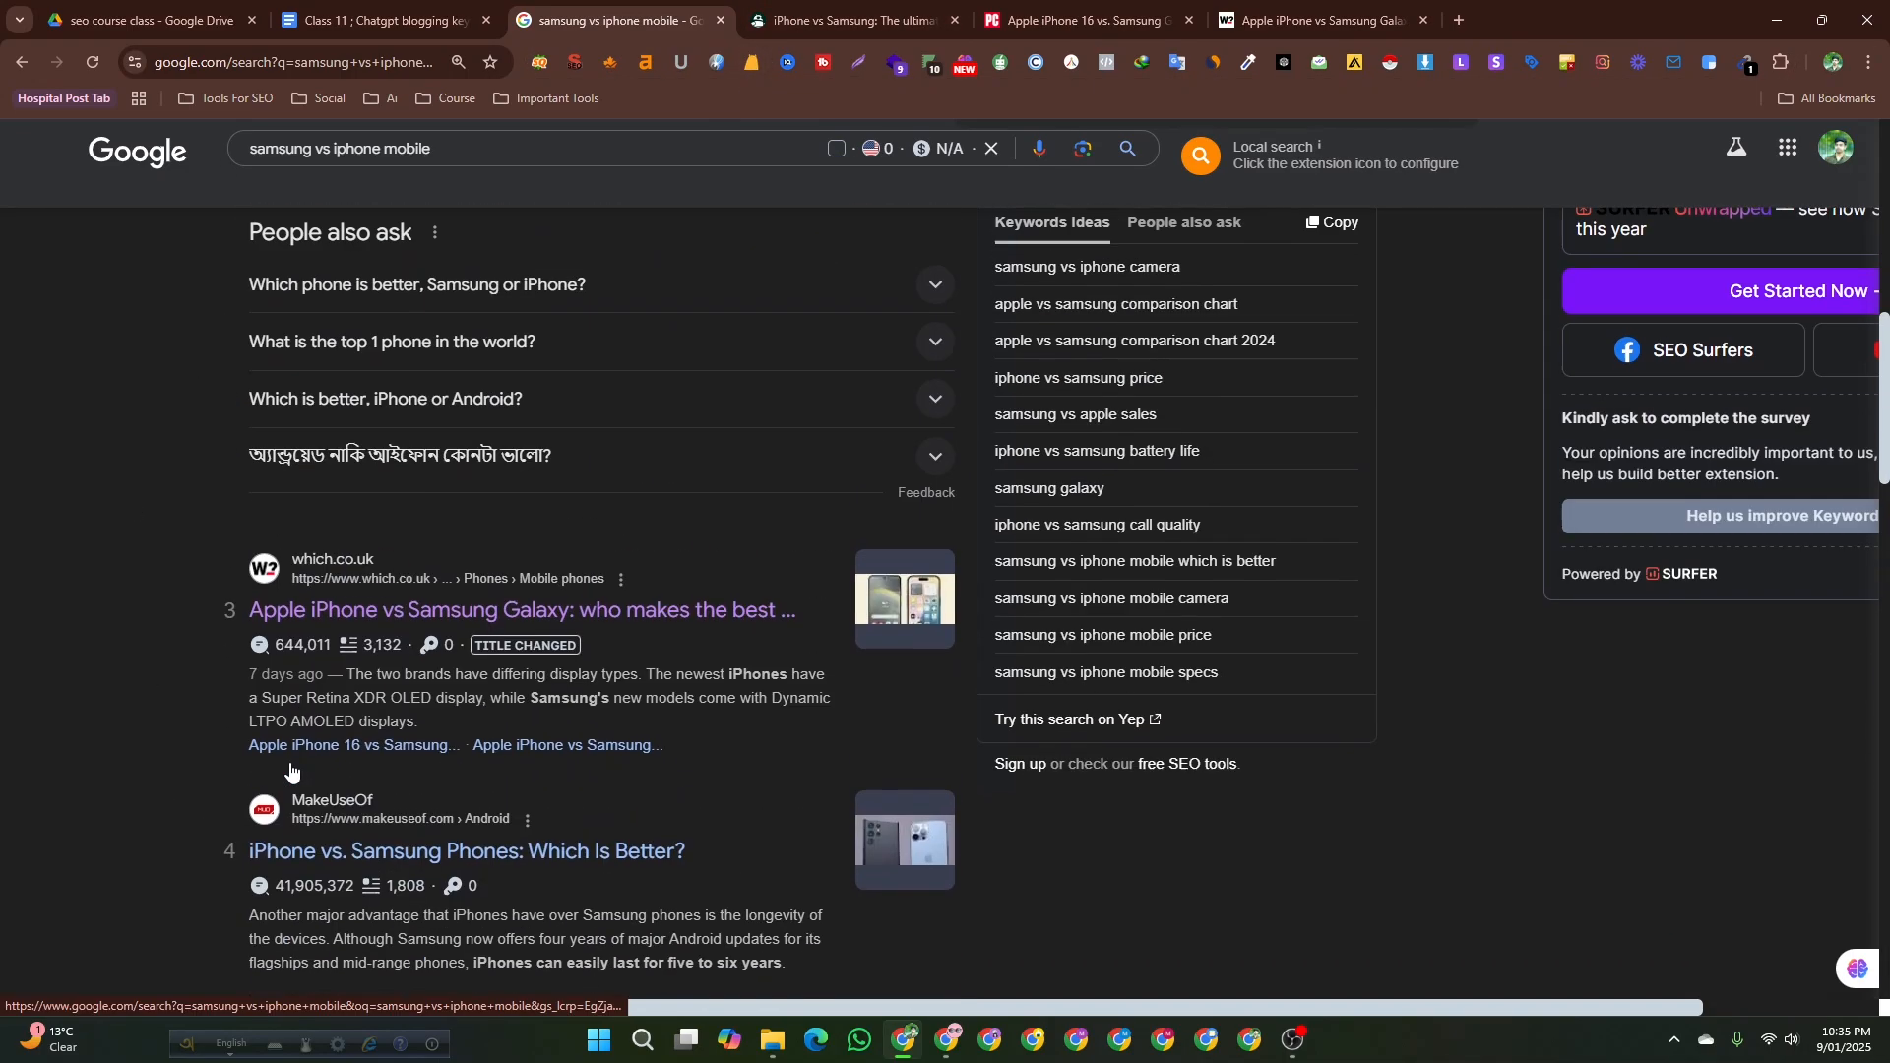
{"action": "left_click", "coordinate": [311, 6]}
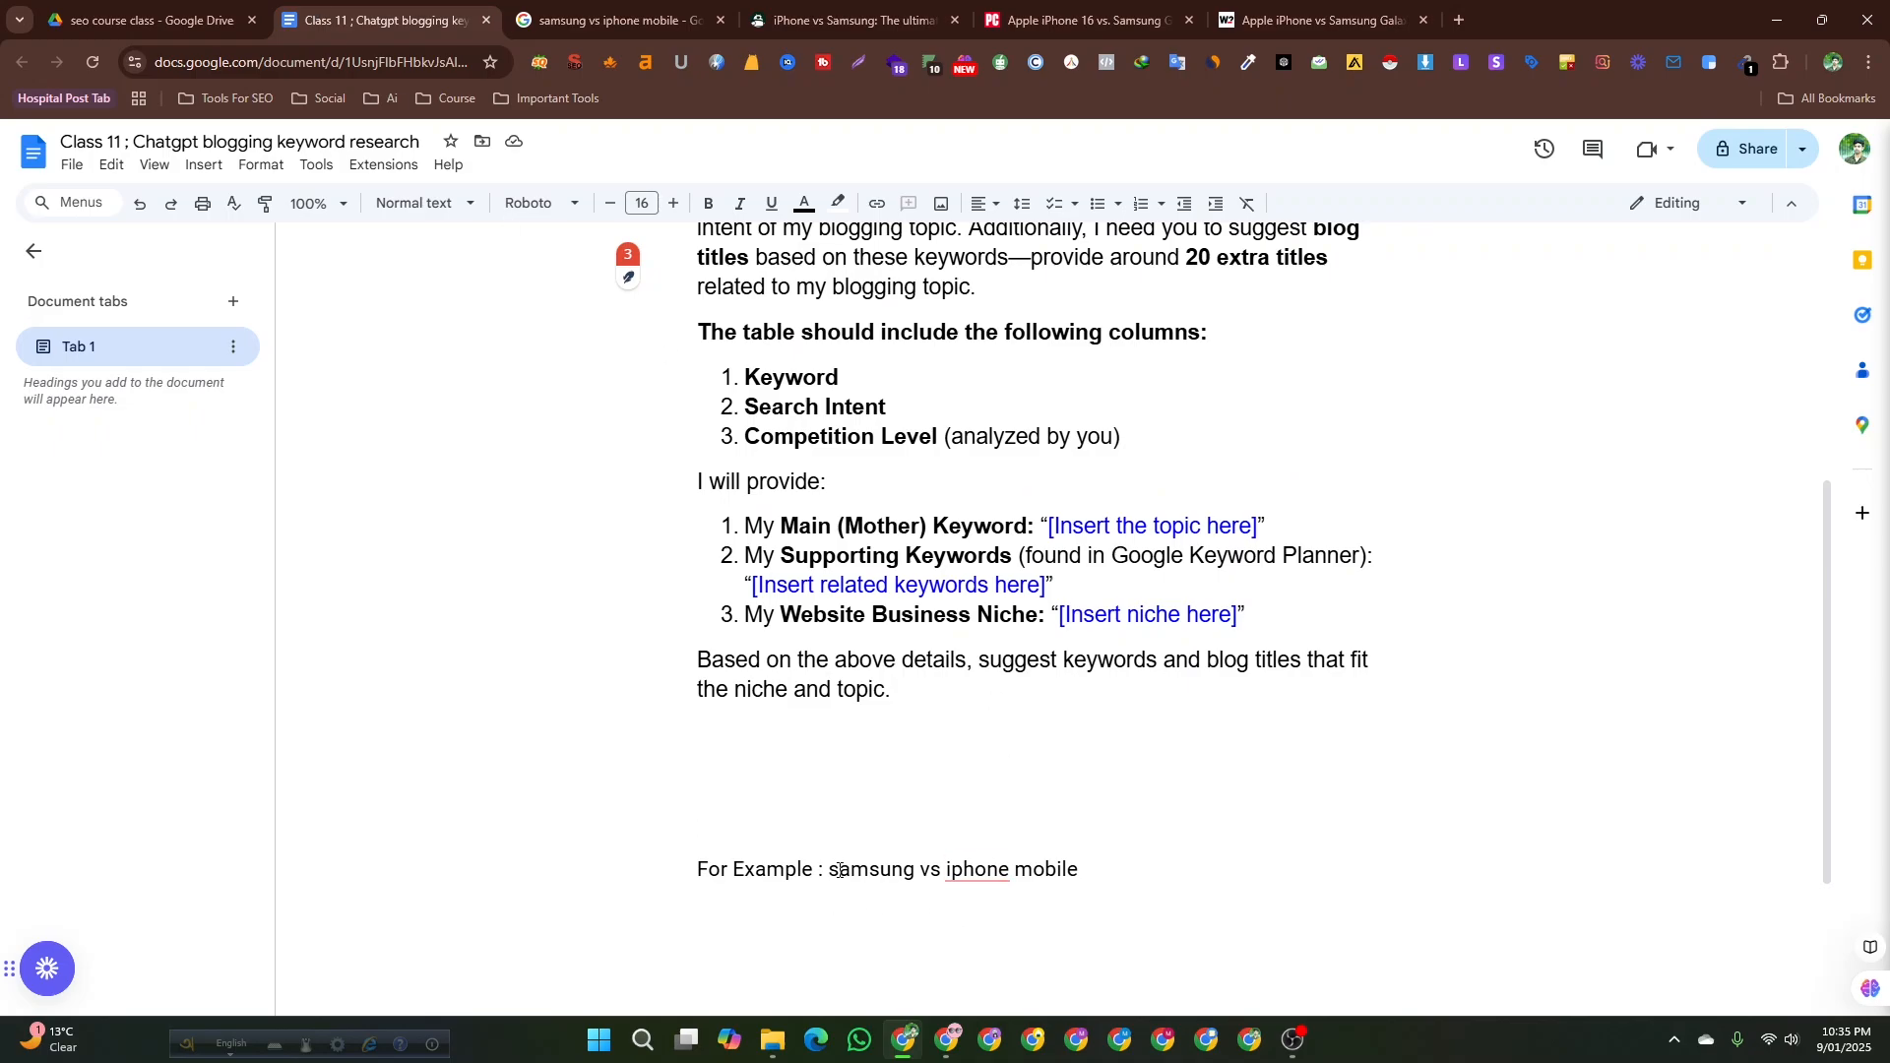
Highlight the samsung vs iphone mobile example and read back through the prompt's instructions.
{"action": "left_click_drag", "start_coordinate": [832, 870], "coordinate": [1096, 881]}
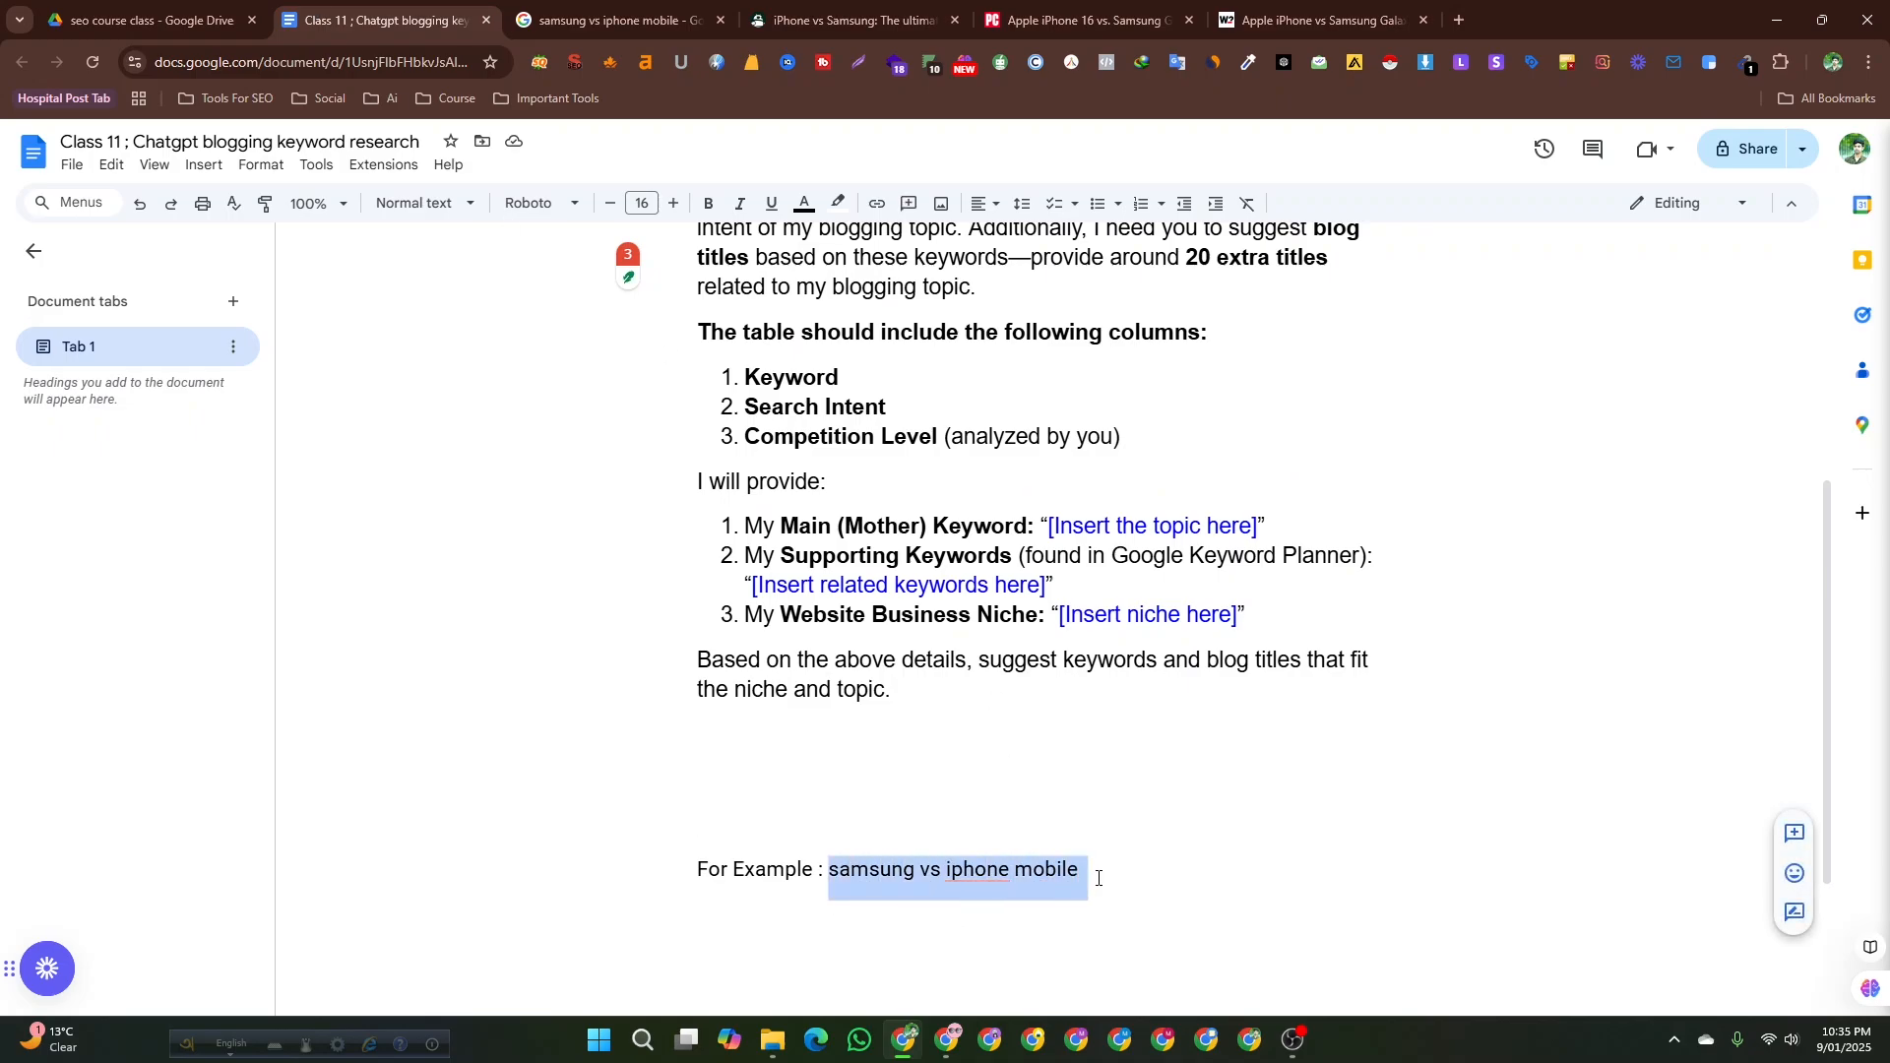
{"action": "scroll", "coordinate": [1228, 837], "scroll_direction": "up", "scroll_amount": 2}
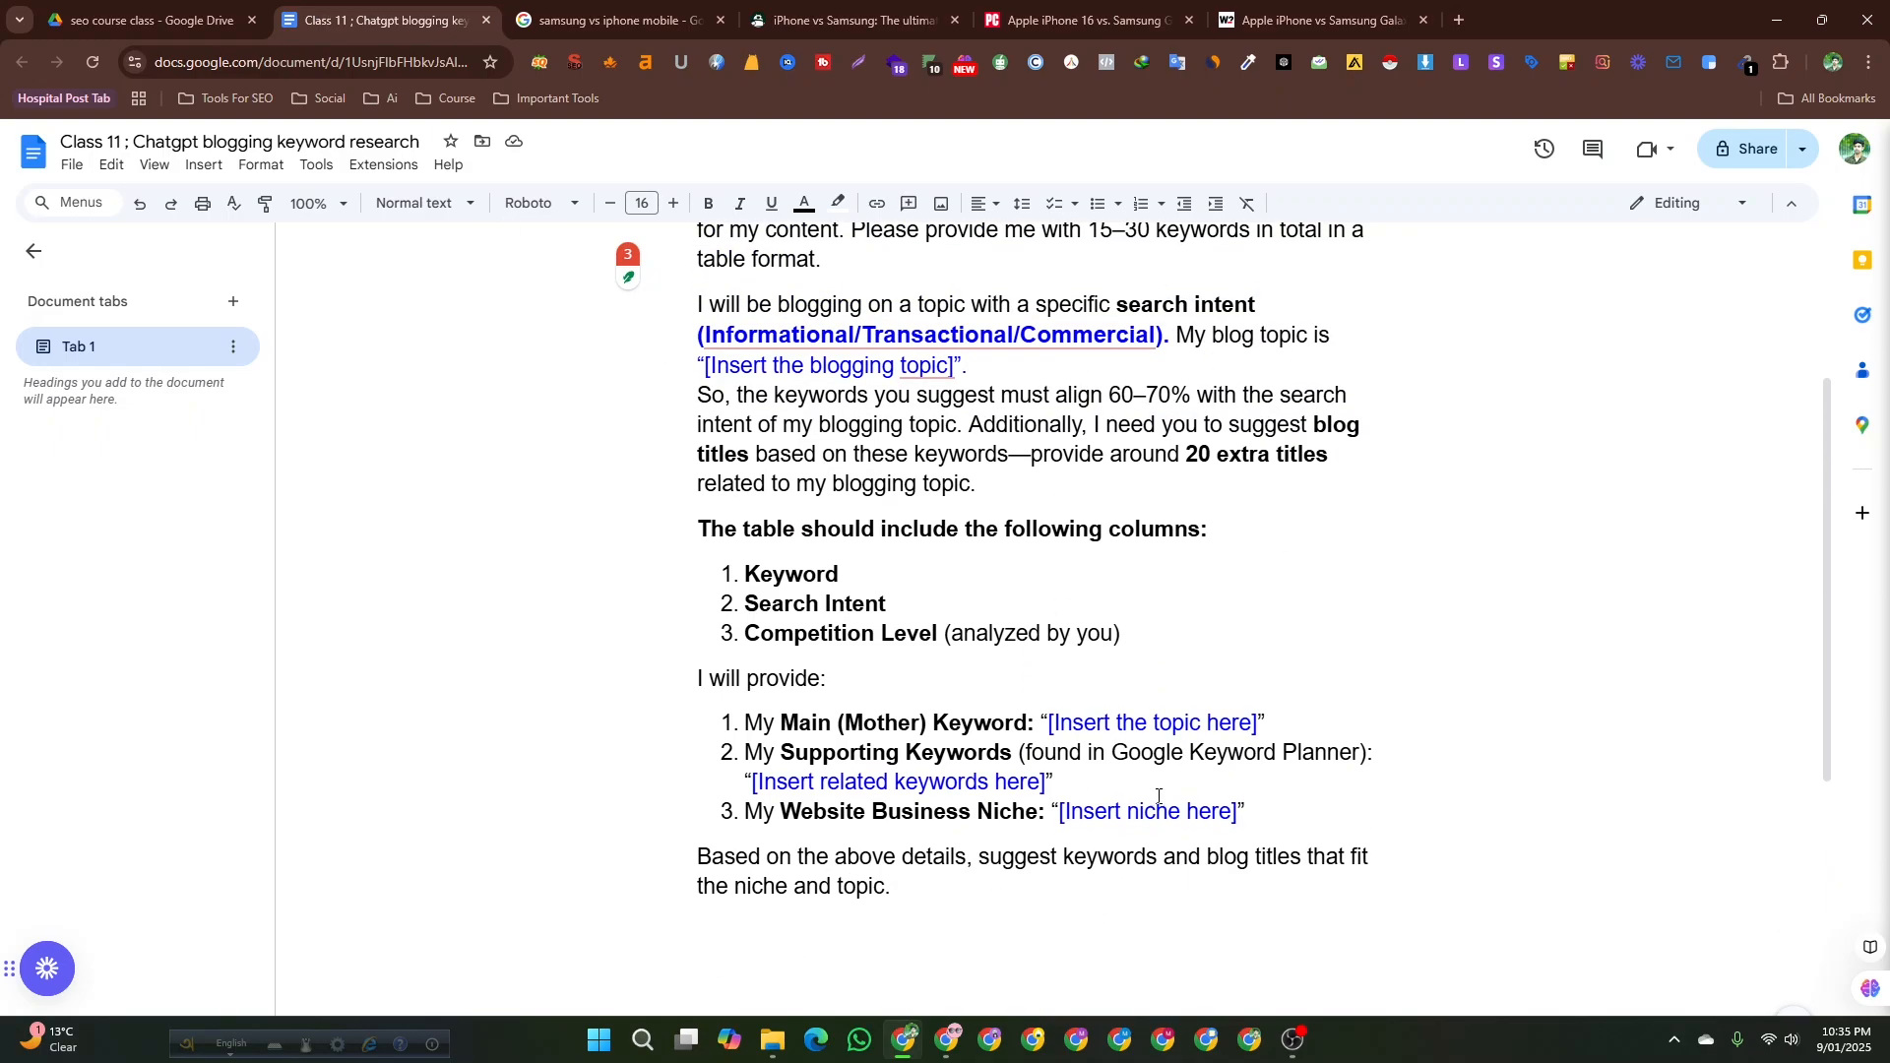
{"action": "scroll", "coordinate": [1161, 799], "scroll_direction": "up", "scroll_amount": 1}
{"action": "scroll", "coordinate": [942, 741], "scroll_direction": "down", "scroll_amount": 4}
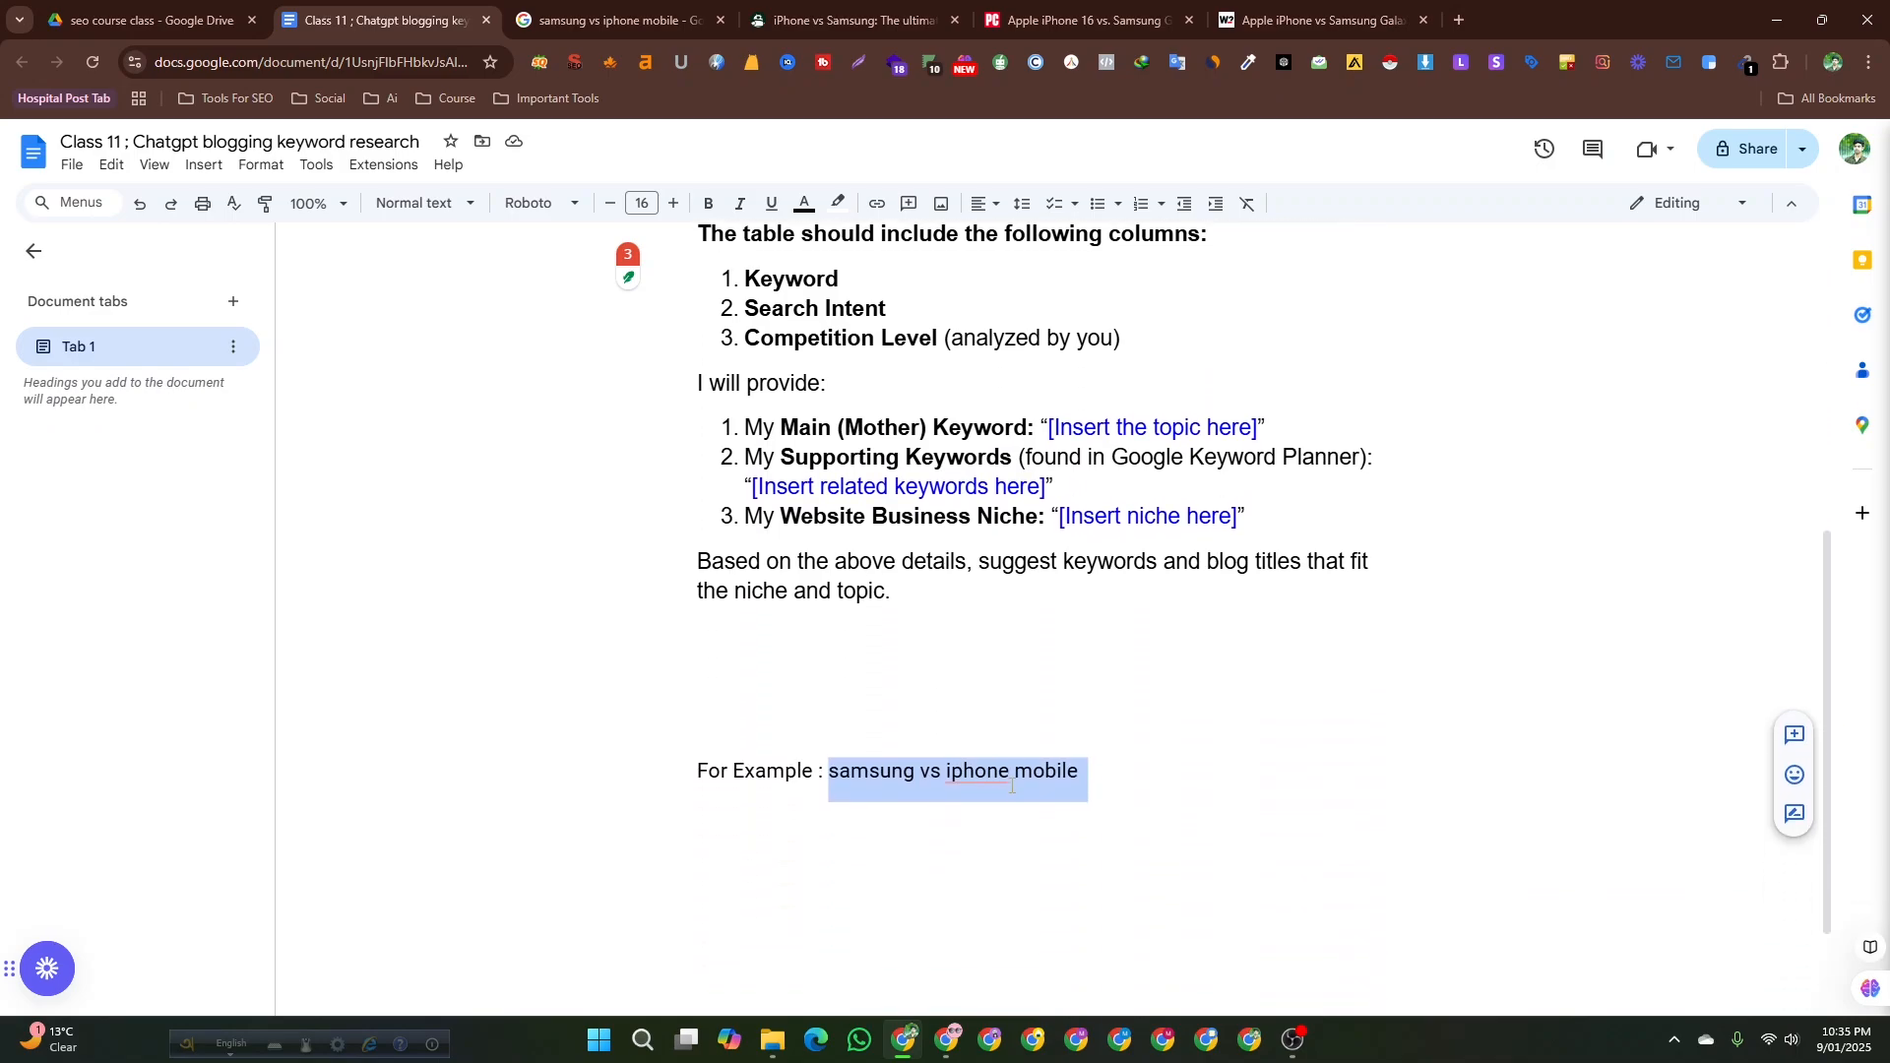
{"action": "scroll", "coordinate": [985, 792], "scroll_direction": "up", "scroll_amount": 6}
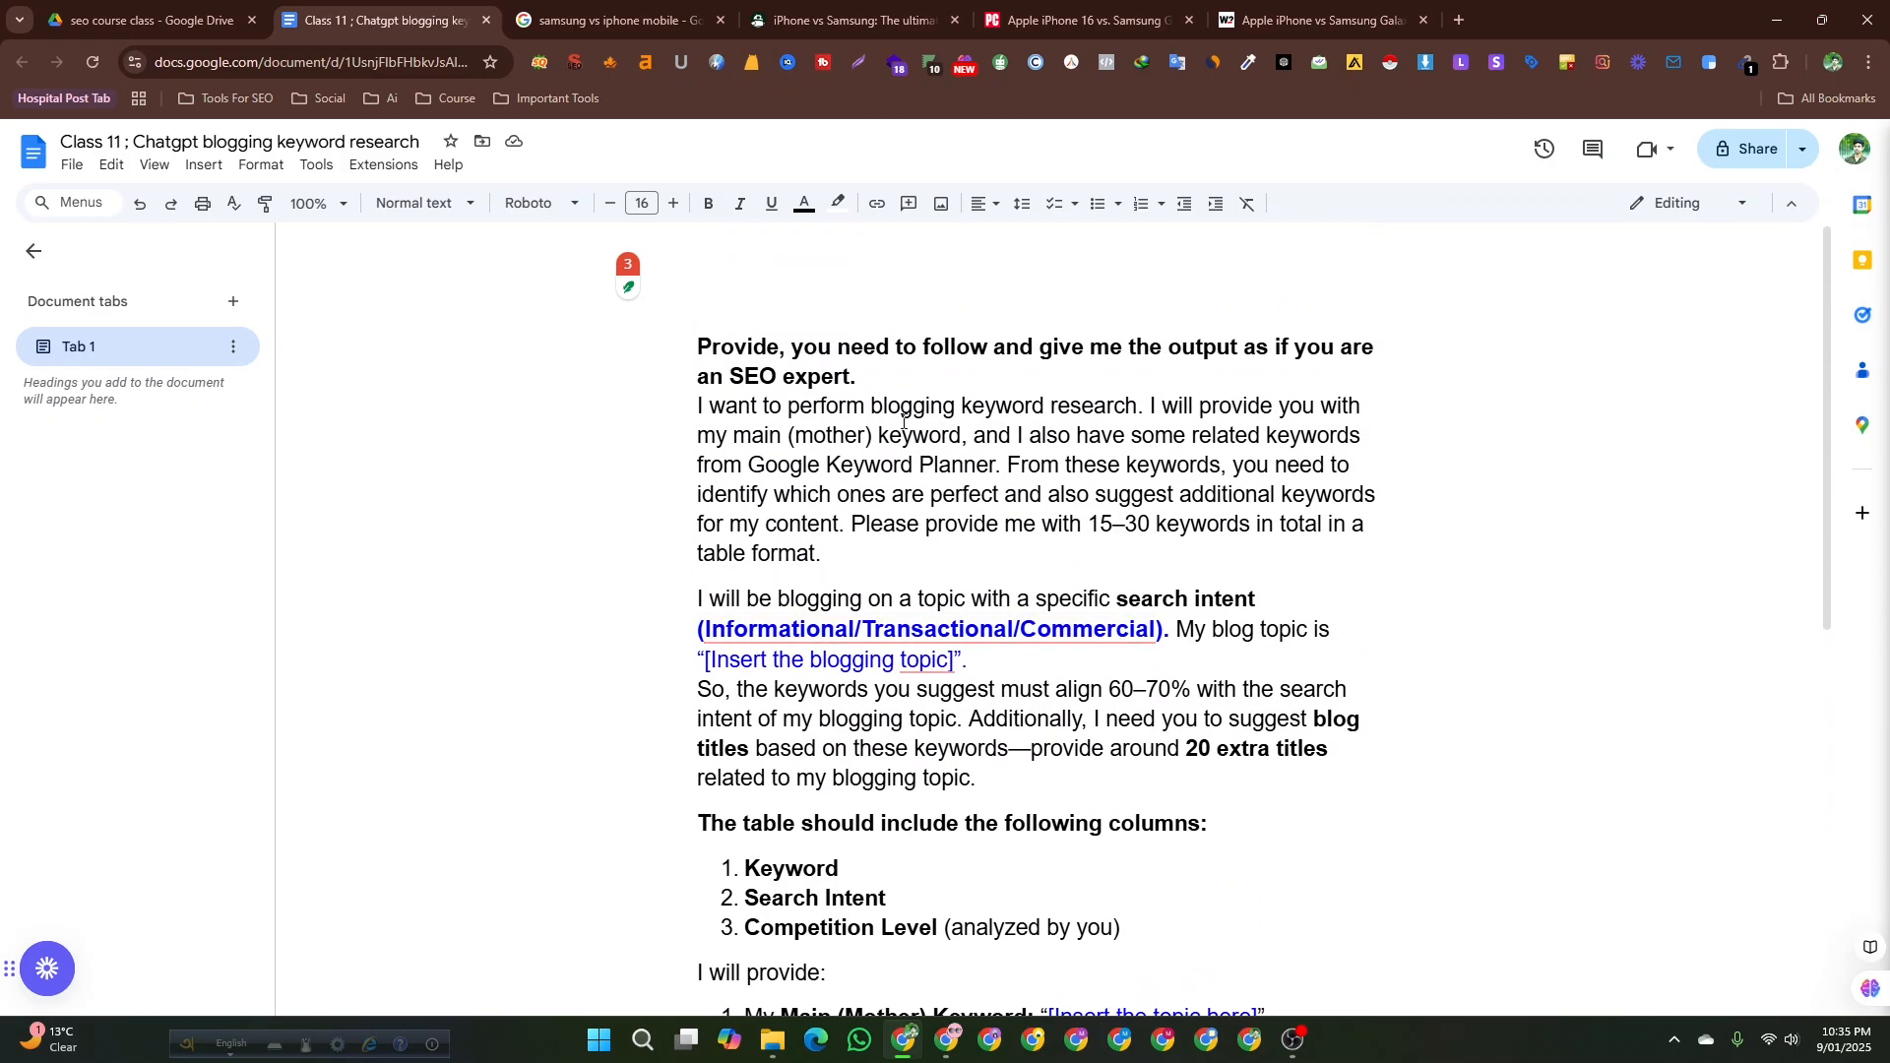
{"action": "left_click", "coordinate": [742, 315]}
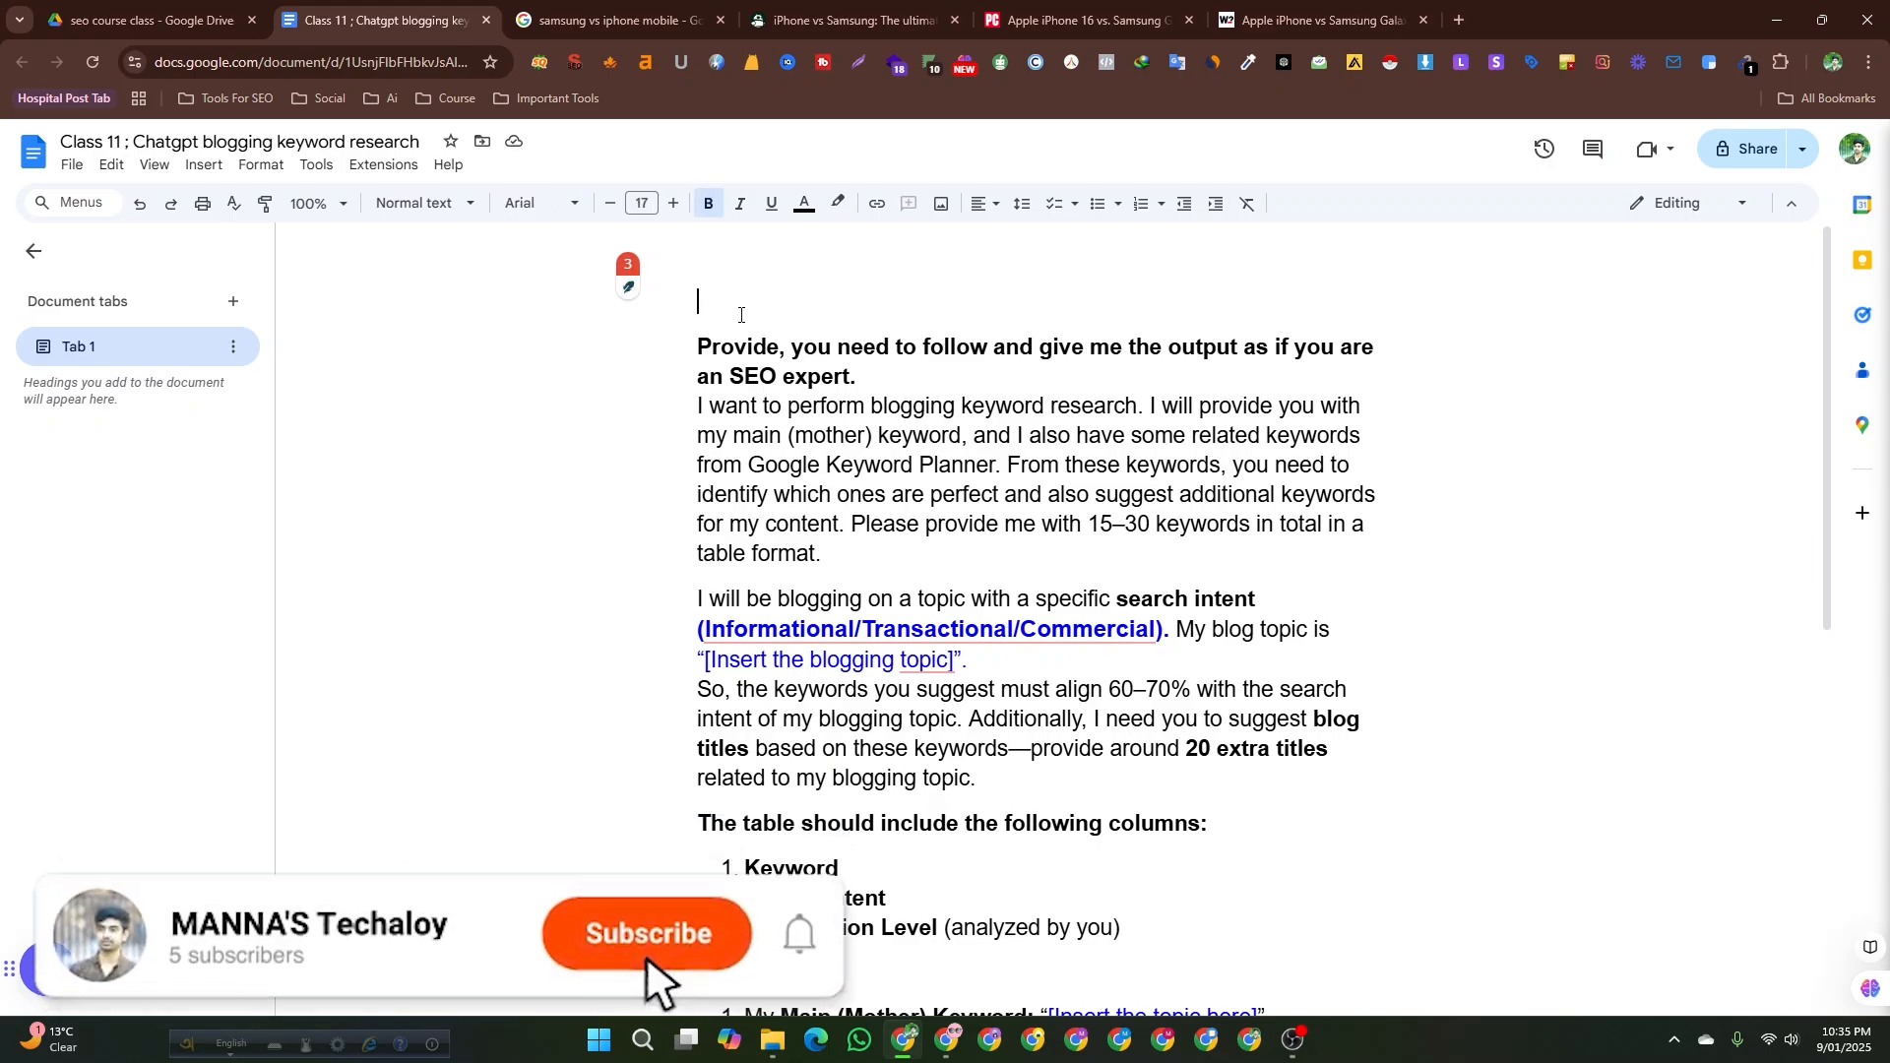
{"action": "scroll", "coordinate": [966, 704], "scroll_direction": "down", "scroll_amount": 6}
{"action": "scroll", "coordinate": [1291, 552], "scroll_direction": "up", "scroll_amount": 5}
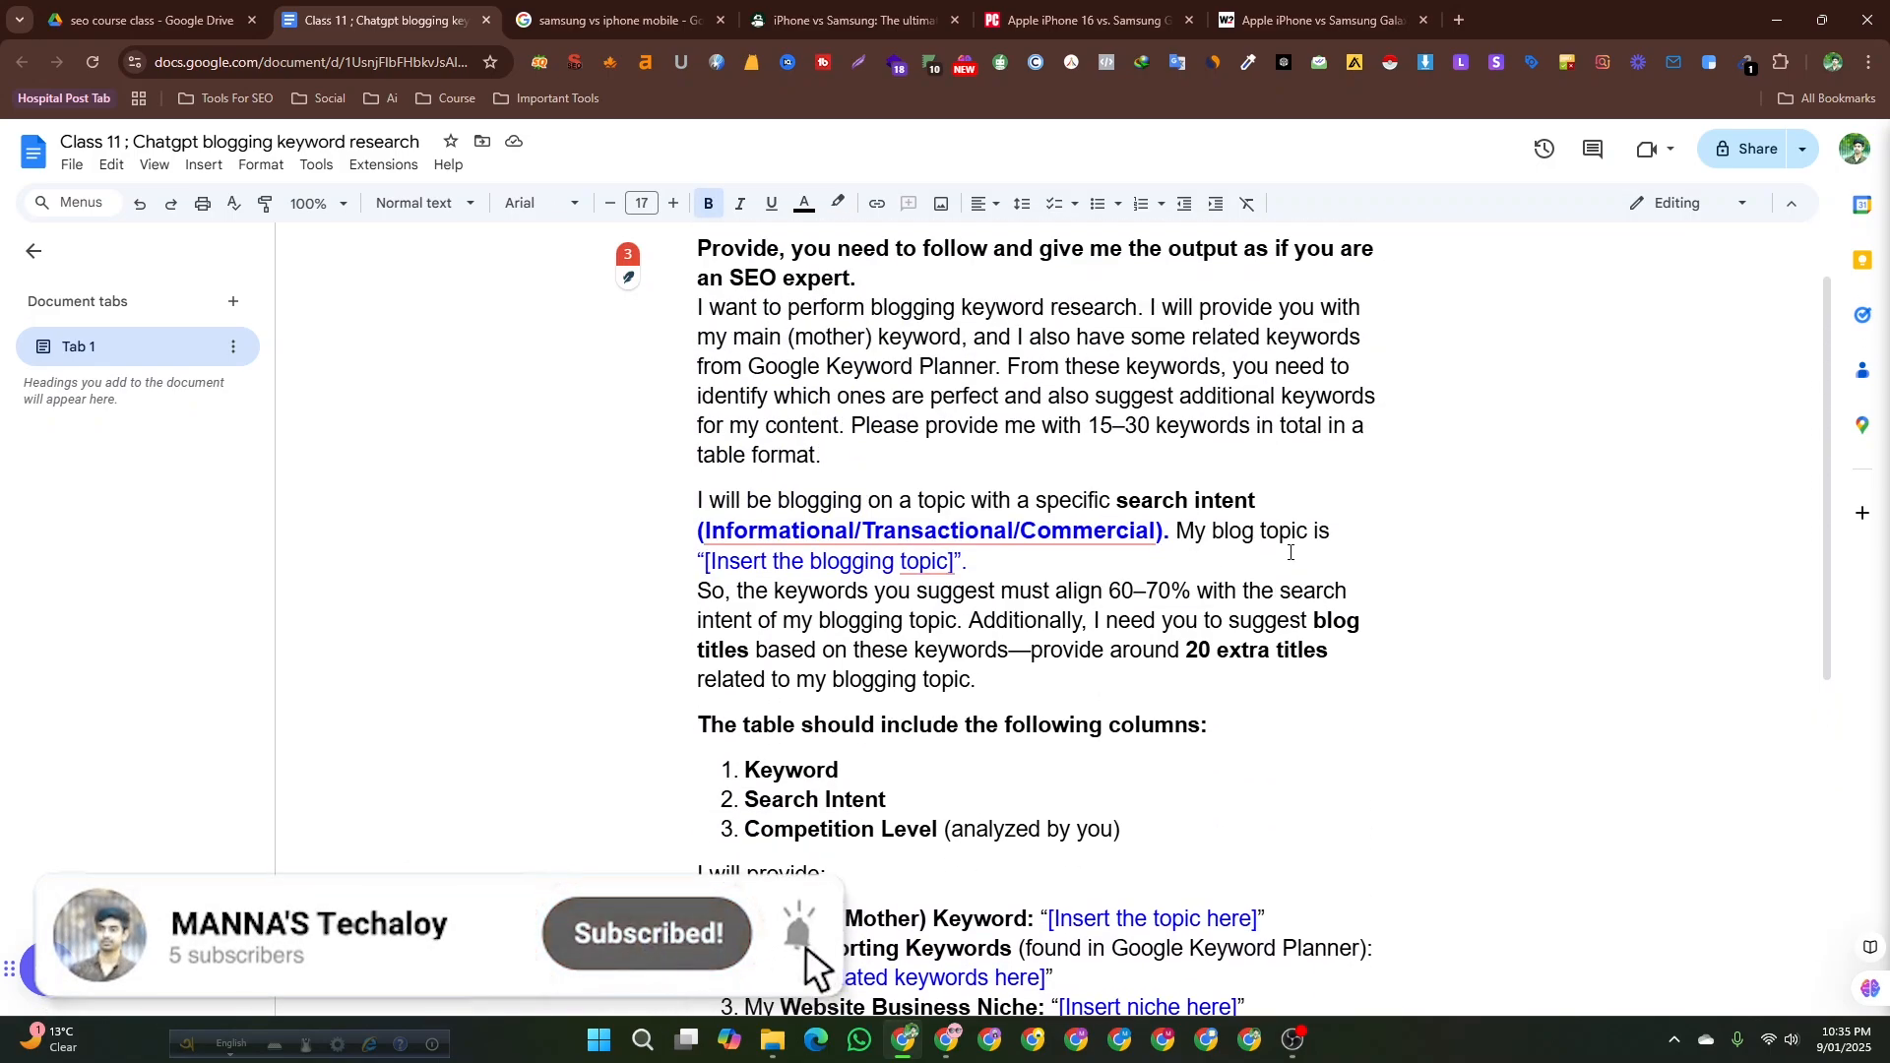
{"action": "scroll", "coordinate": [984, 894], "scroll_direction": "down", "scroll_amount": 3}
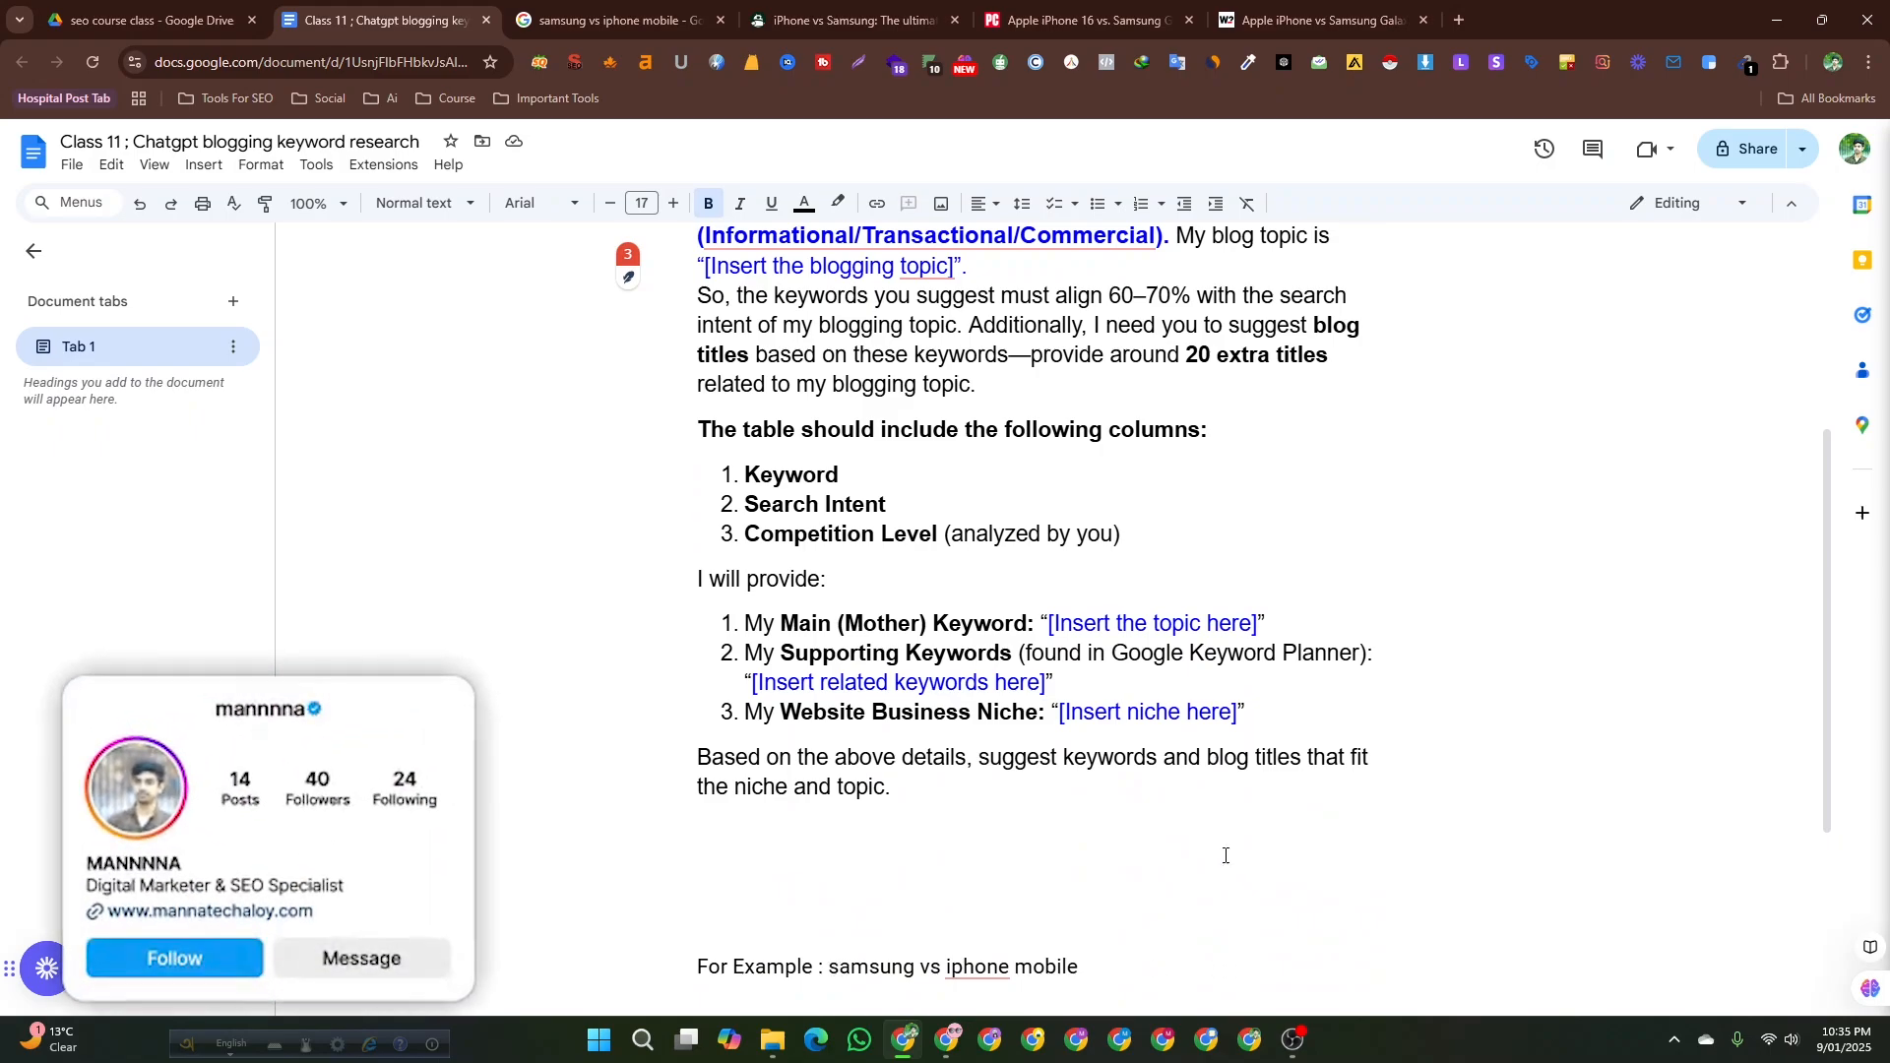
{"action": "scroll", "coordinate": [911, 660], "scroll_direction": "down", "scroll_amount": 1}
{"action": "scroll", "coordinate": [911, 660], "scroll_direction": "up", "scroll_amount": 1}
{"action": "scroll", "coordinate": [984, 768], "scroll_direction": "down", "scroll_amount": 1}
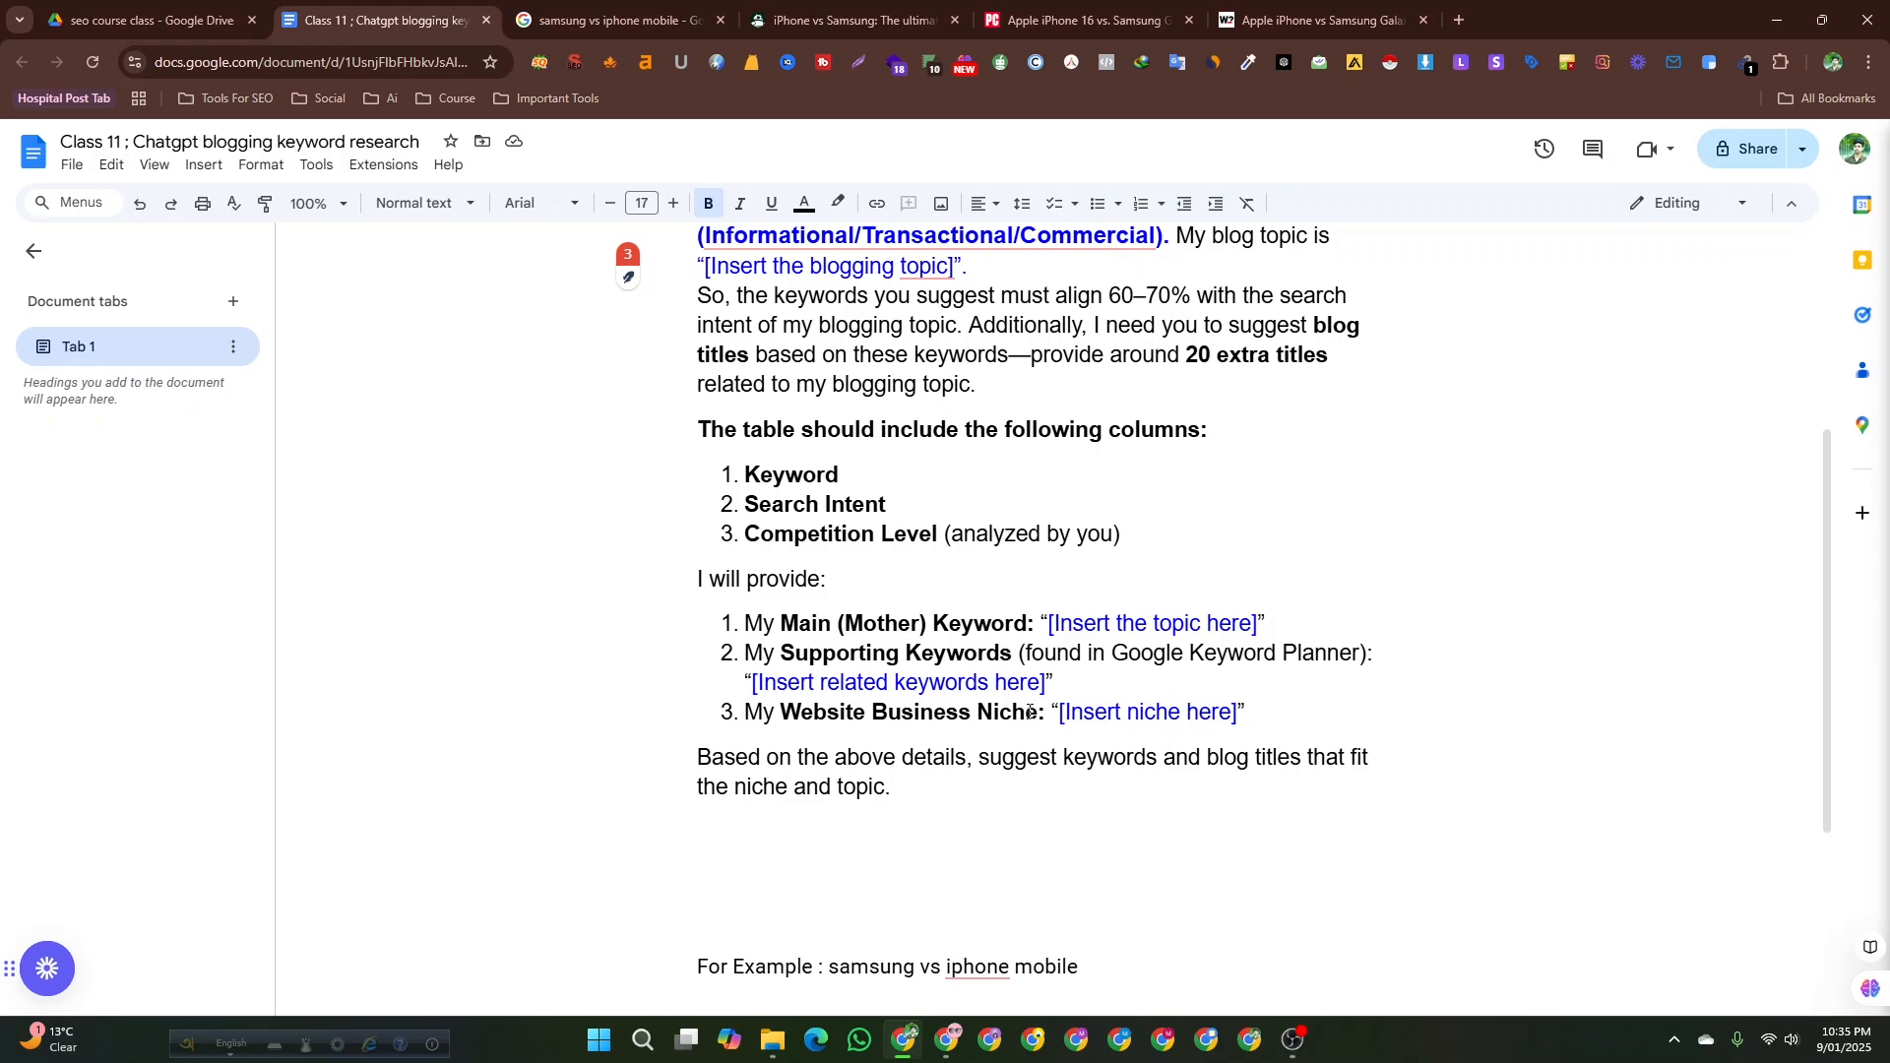
{"action": "scroll", "coordinate": [1030, 714], "scroll_direction": "up", "scroll_amount": 3}
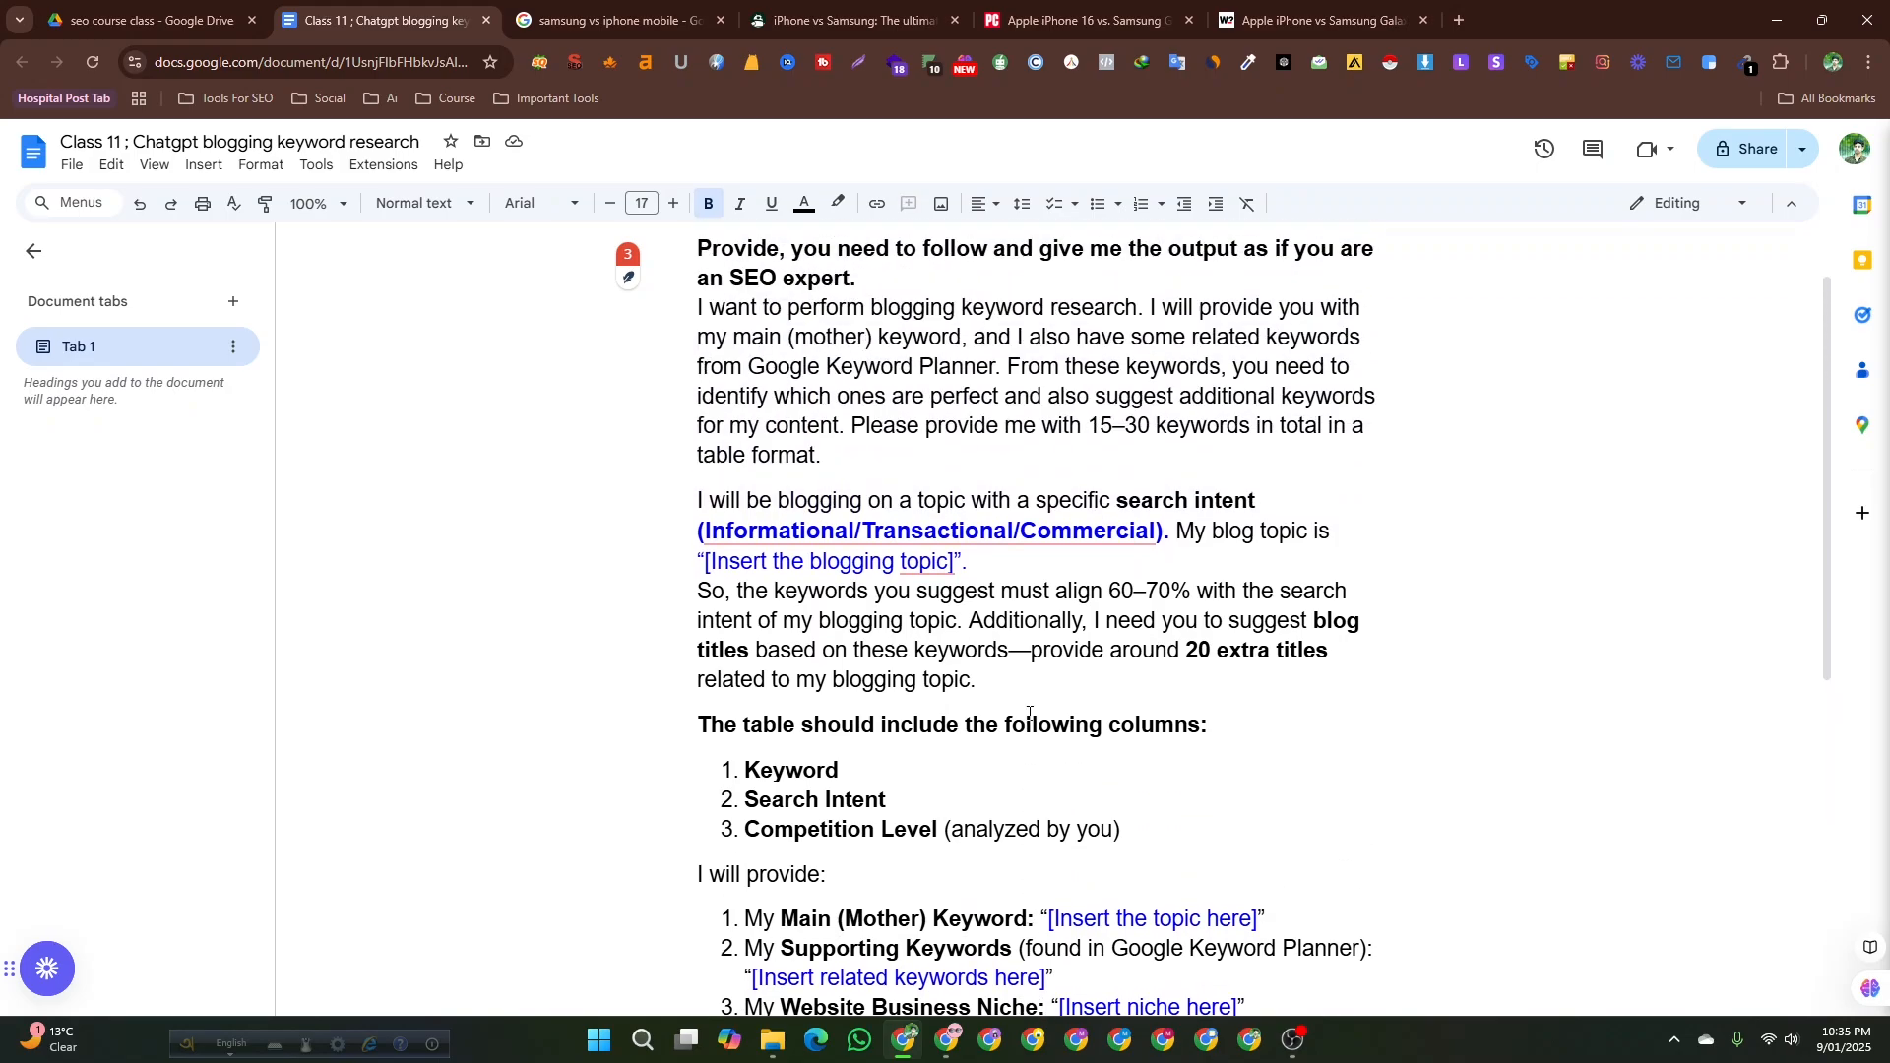
{"action": "scroll", "coordinate": [1013, 719], "scroll_direction": "down", "scroll_amount": 5}
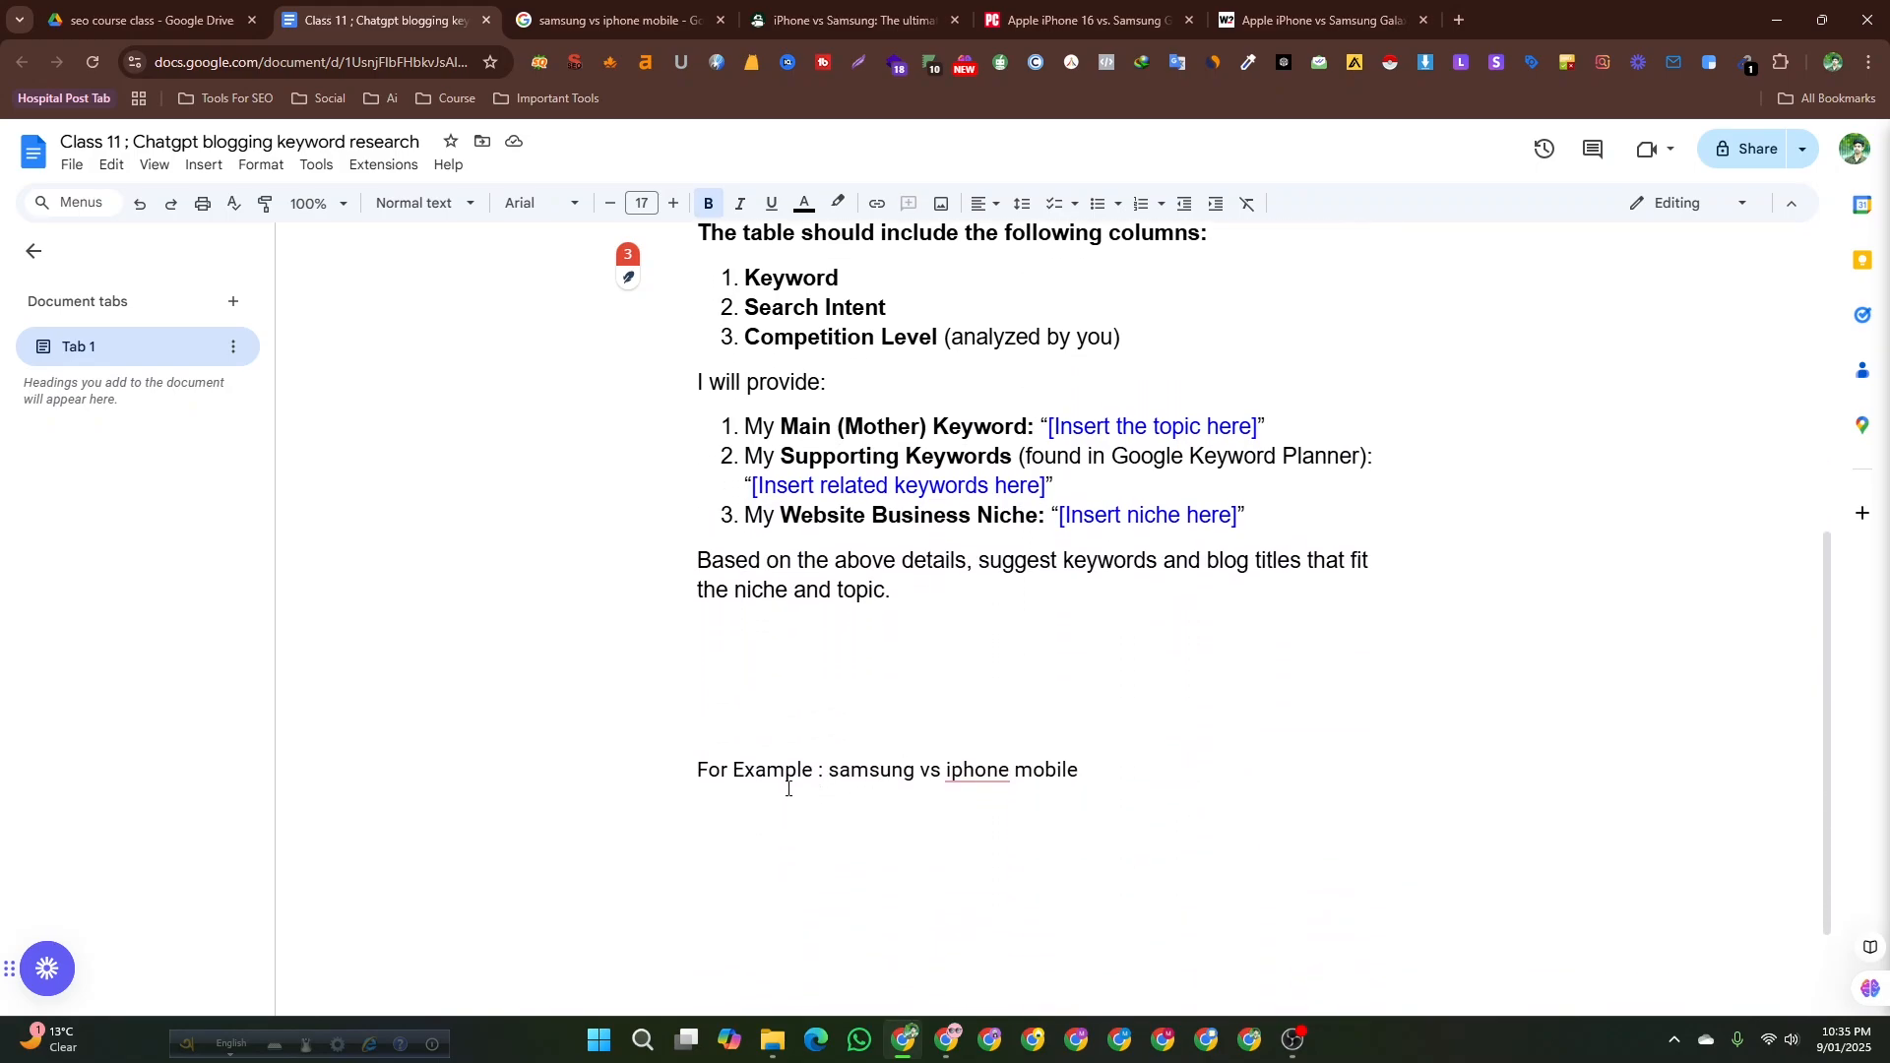
Append a second example, "/ i phone price vs samsung price , which is best", after the samsung vs iphone mobile topic.
{"action": "left_click_drag", "start_coordinate": [829, 769], "coordinate": [1087, 762]}
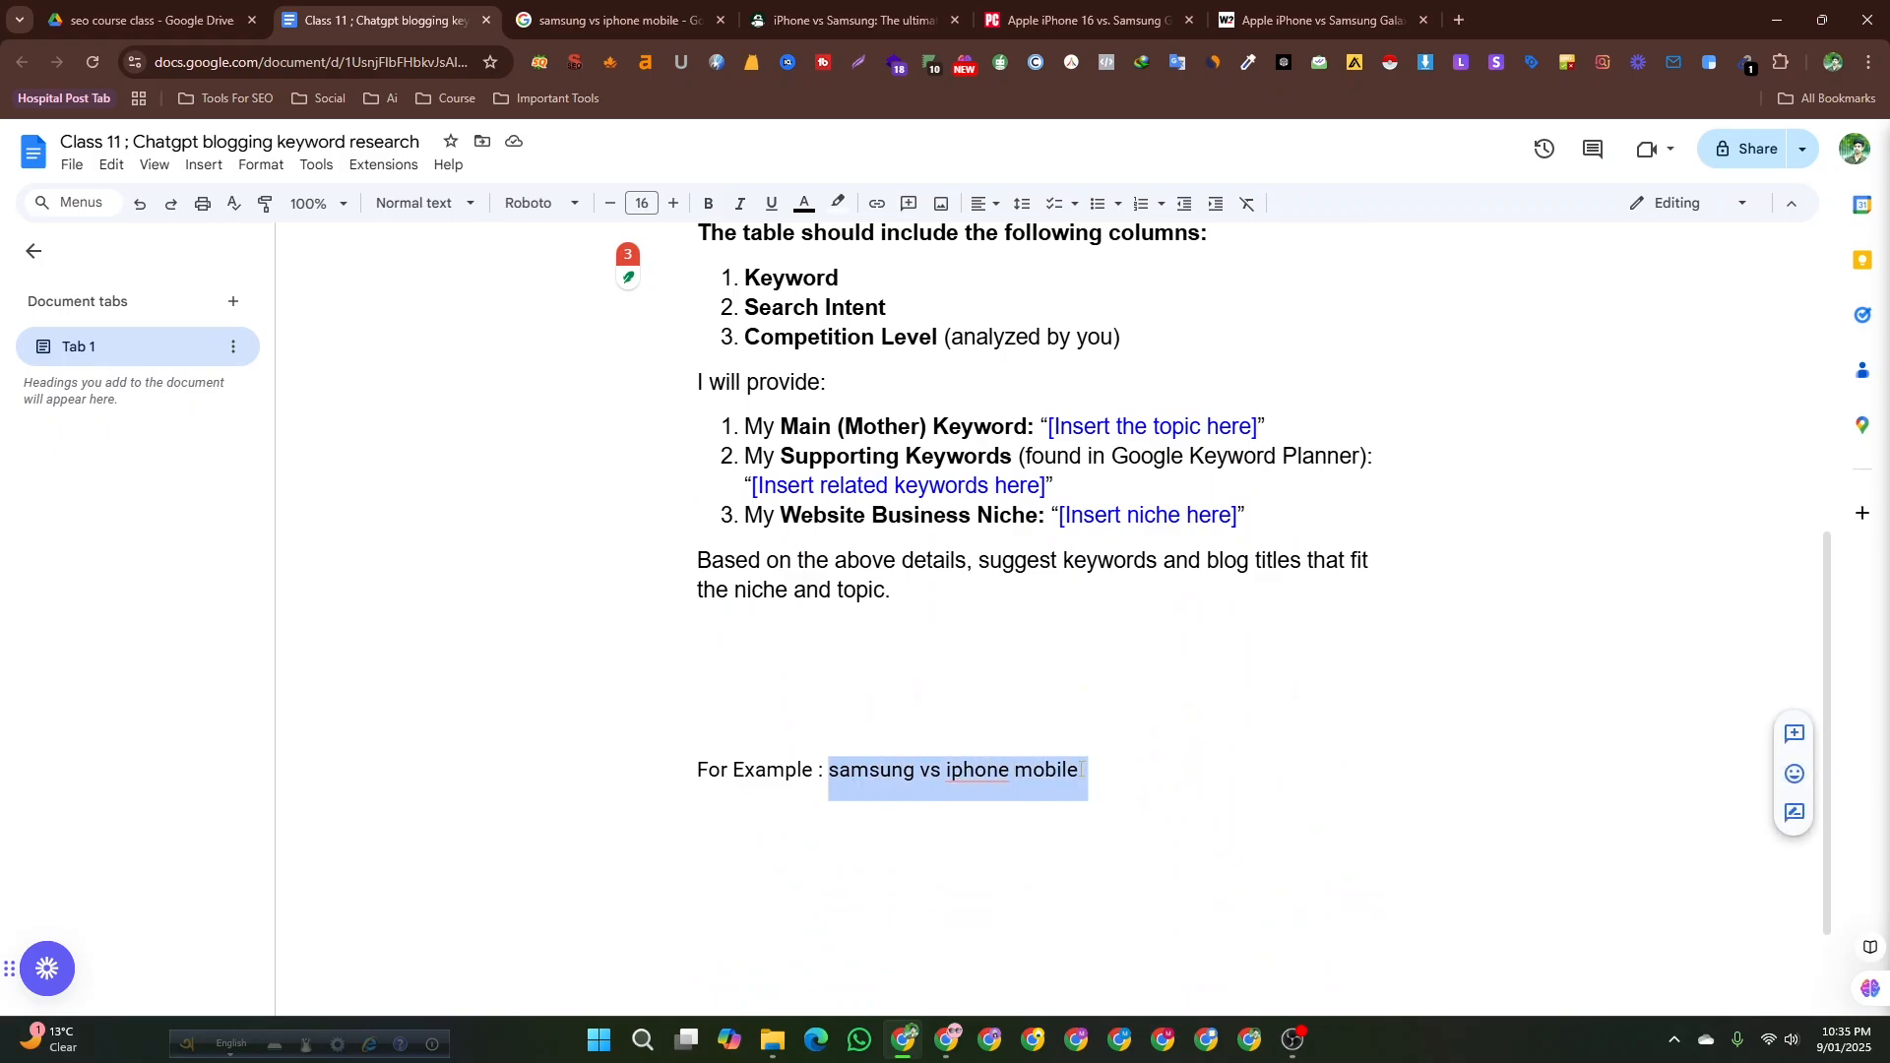
{"action": "left_click", "coordinate": [1061, 800]}
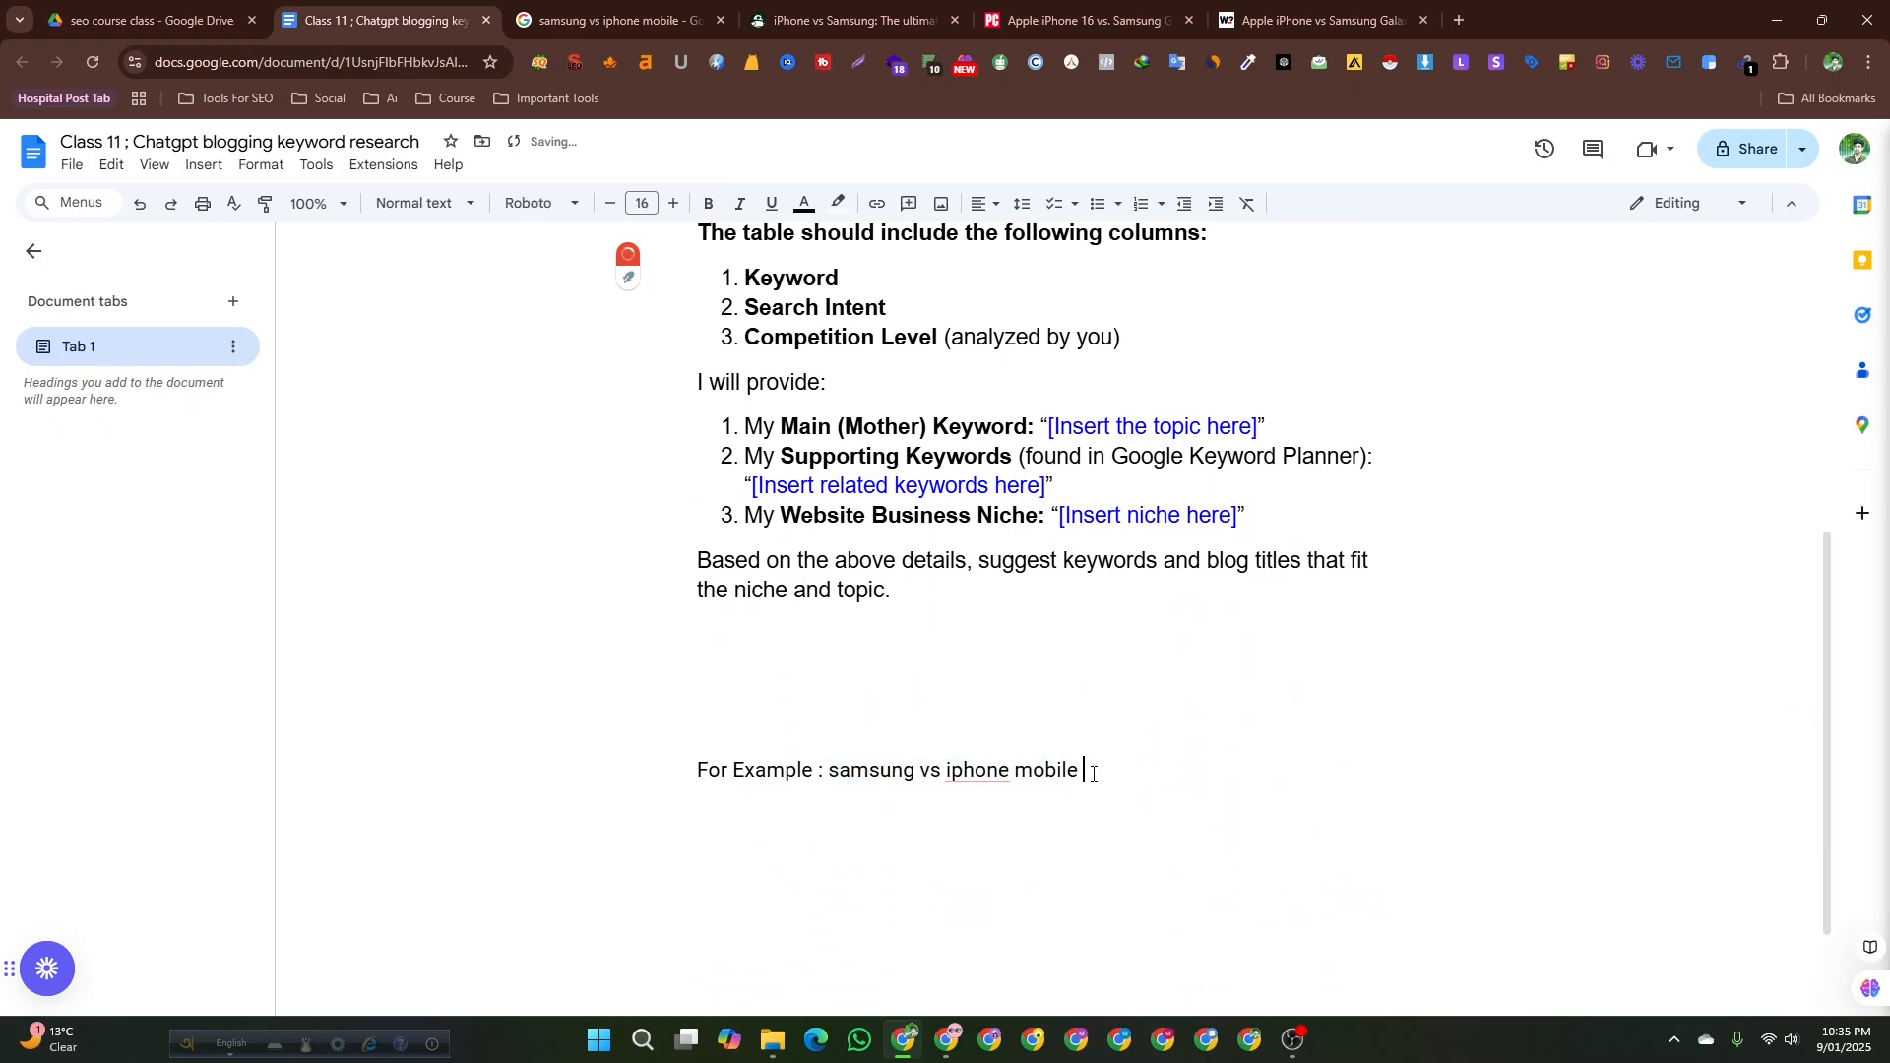
{"action": "left_click_drag", "start_coordinate": [832, 770], "coordinate": [1090, 767]}
{"action": "double_click", "coordinate": [1106, 767]}
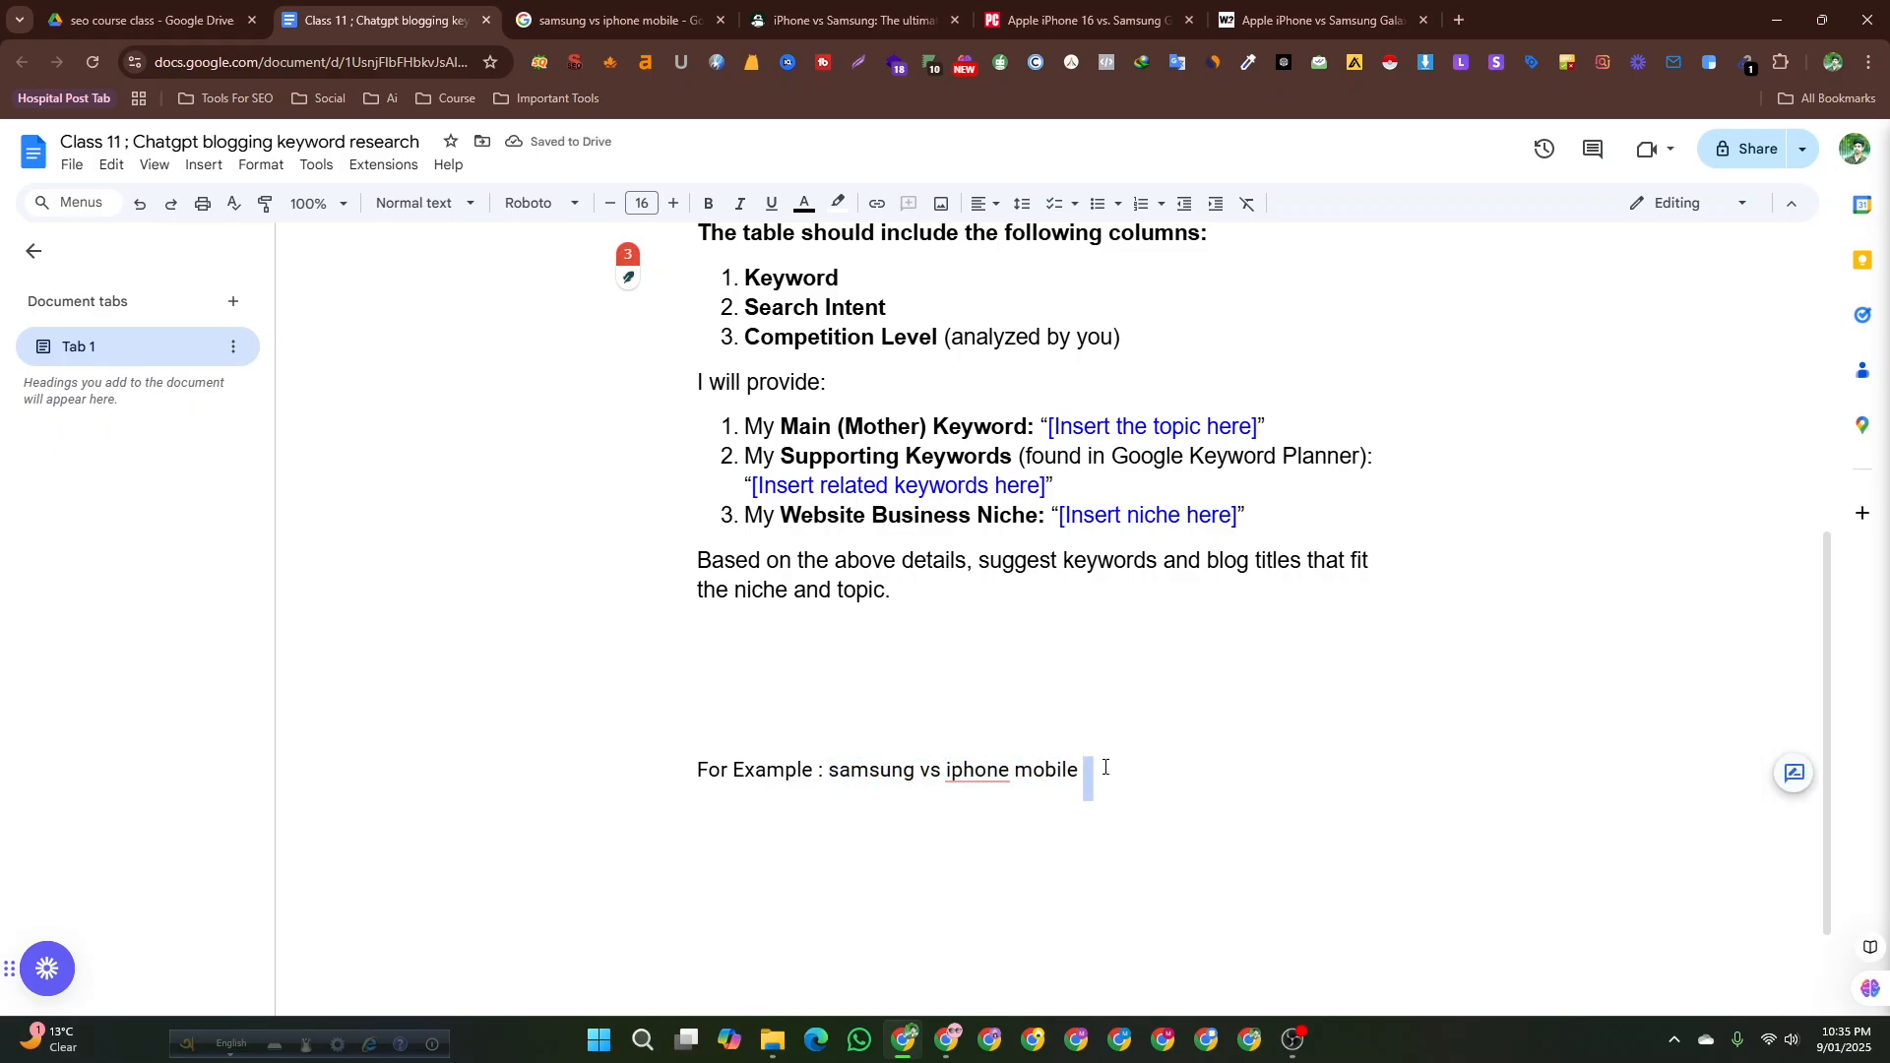
{"action": "left_click_drag", "start_coordinate": [827, 773], "coordinate": [1078, 775]}
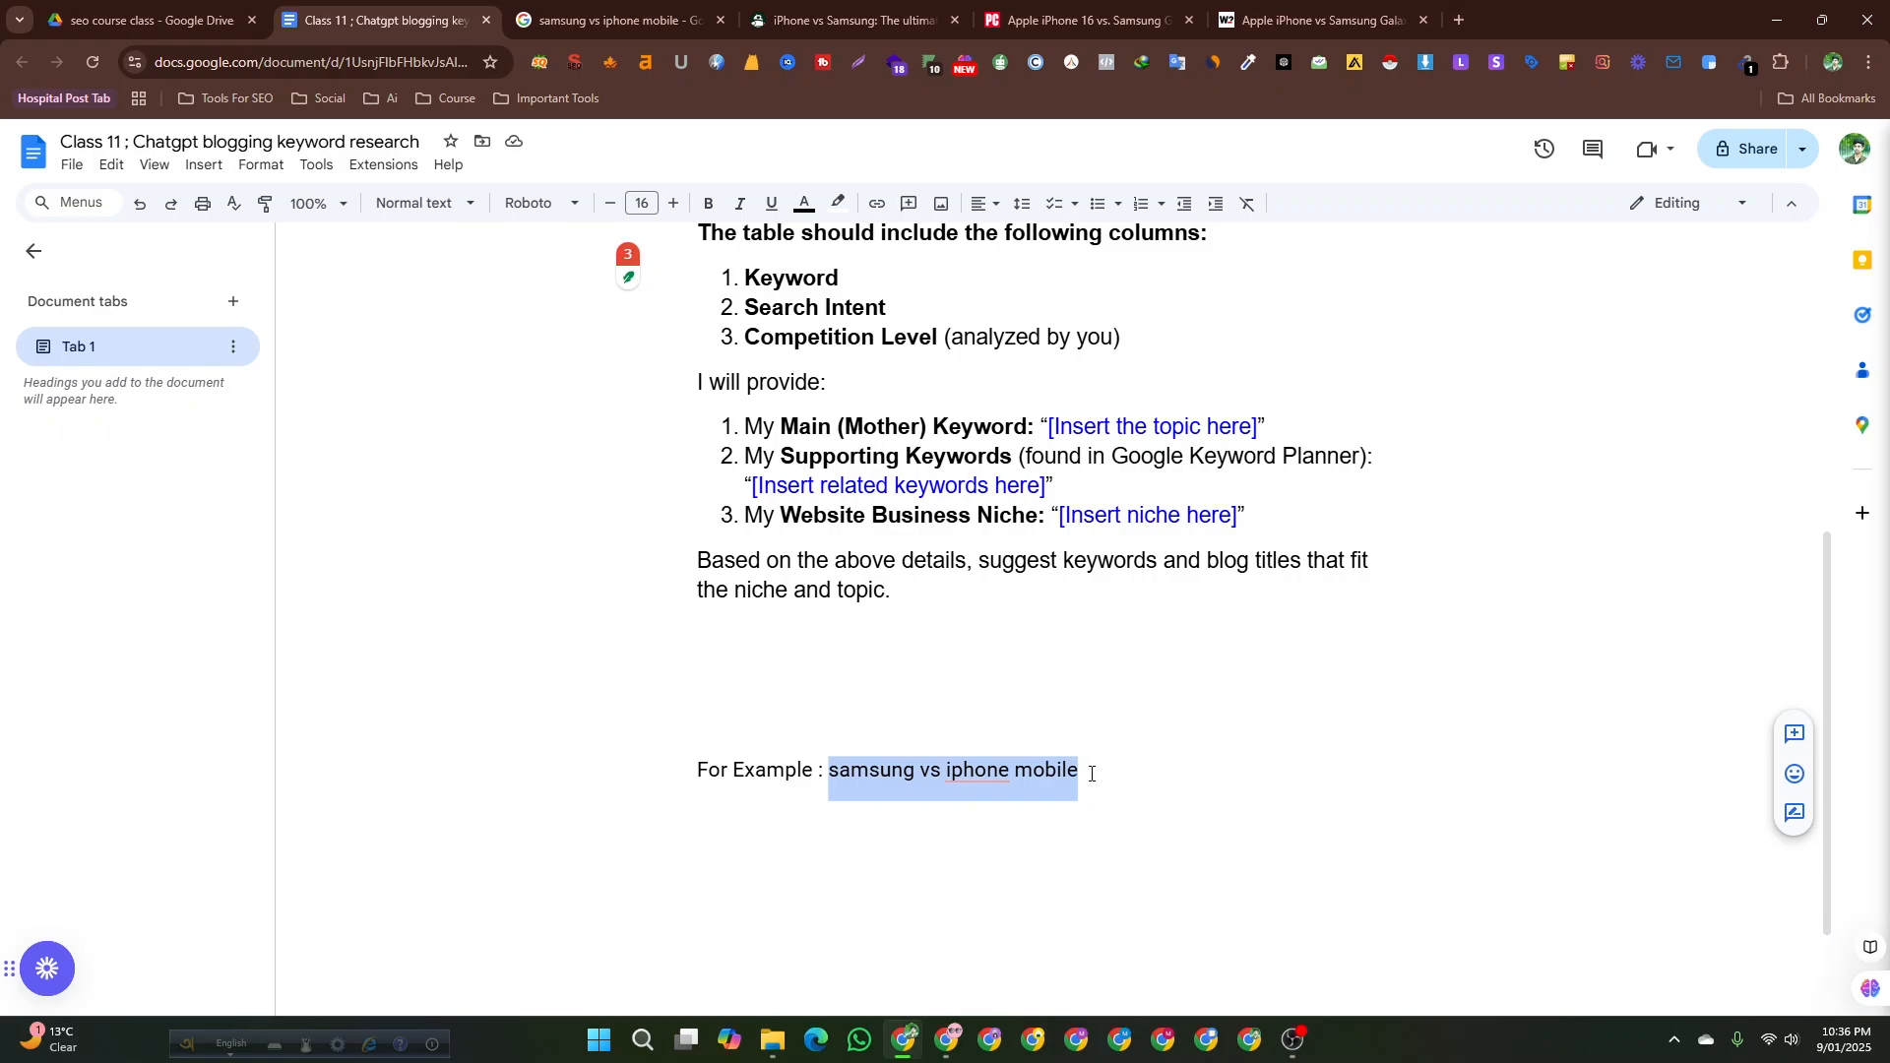
{"action": "left_click", "coordinate": [1091, 773]}
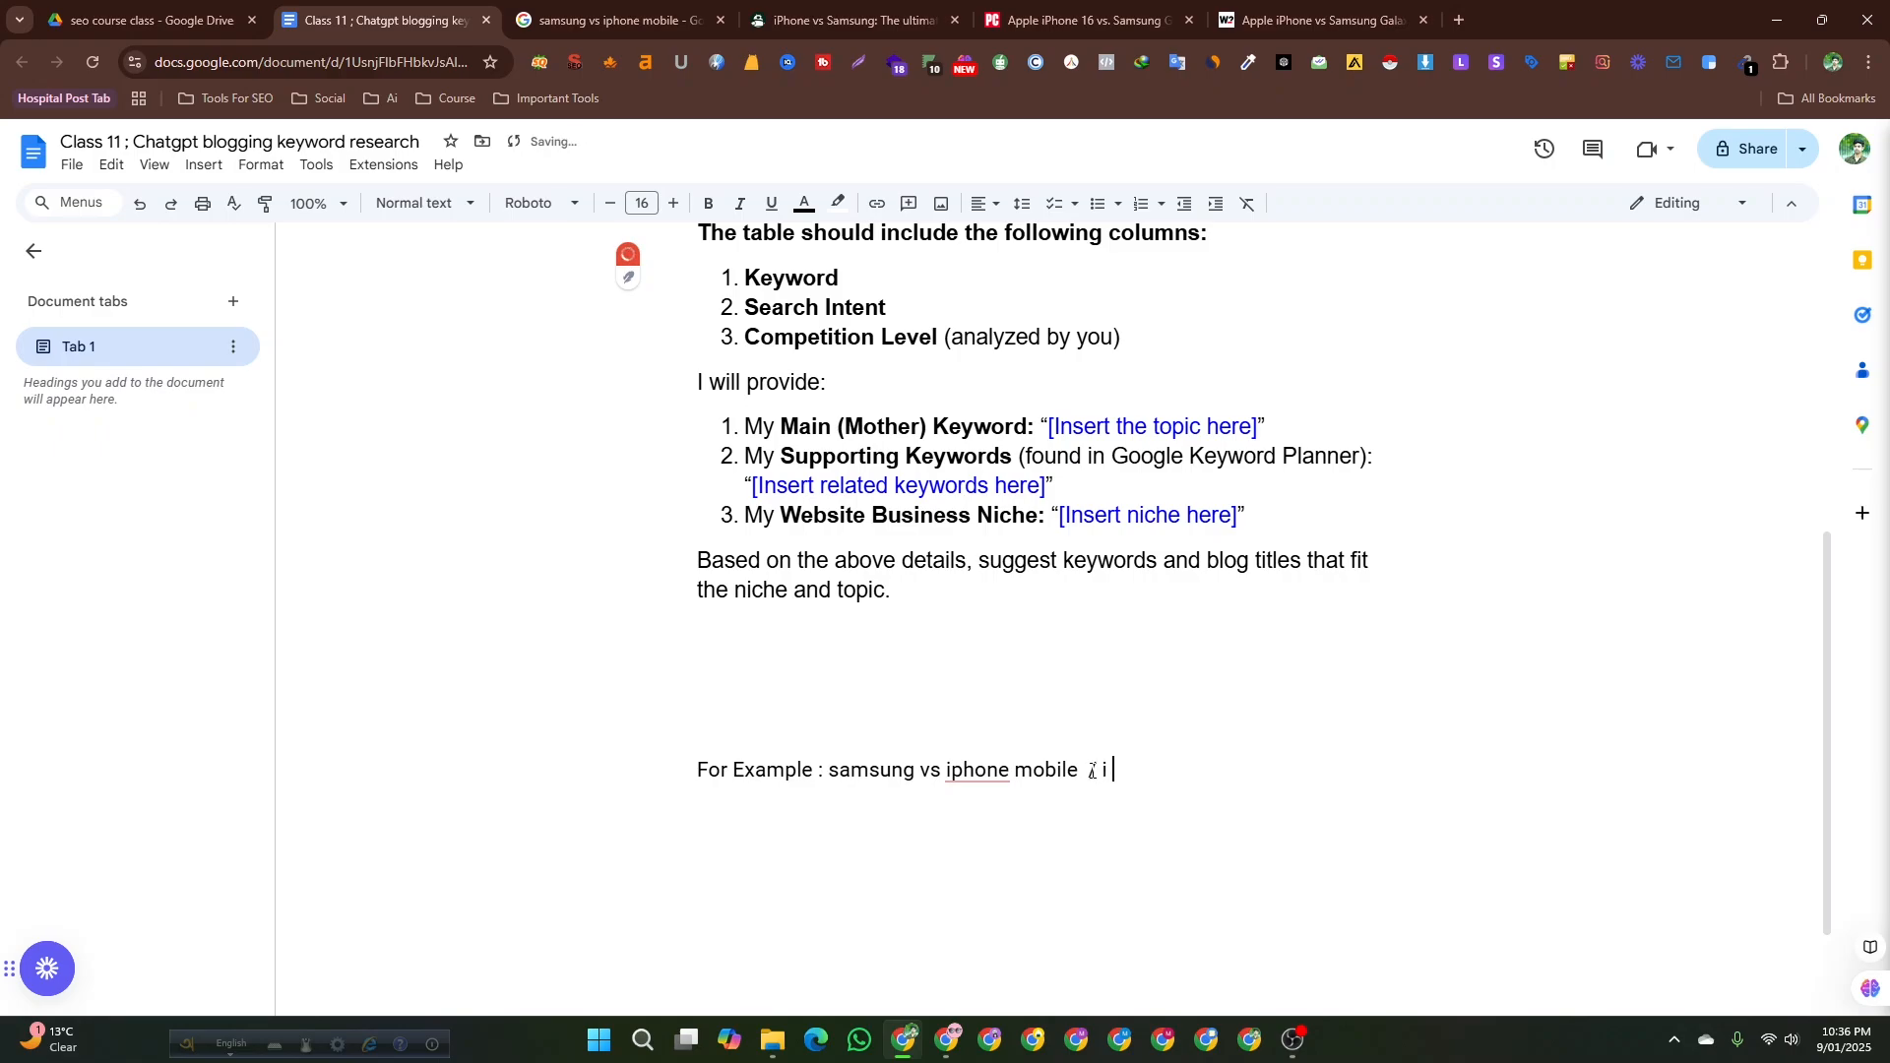
{"action": "type", "text": "i phone "}
{"action": "type", "text": "vs"}
{"action": "key", "text": "BackSpace"}
{"action": "key", "text": "BackSpace"}
{"action": "type", "text": "price vs samsung "}
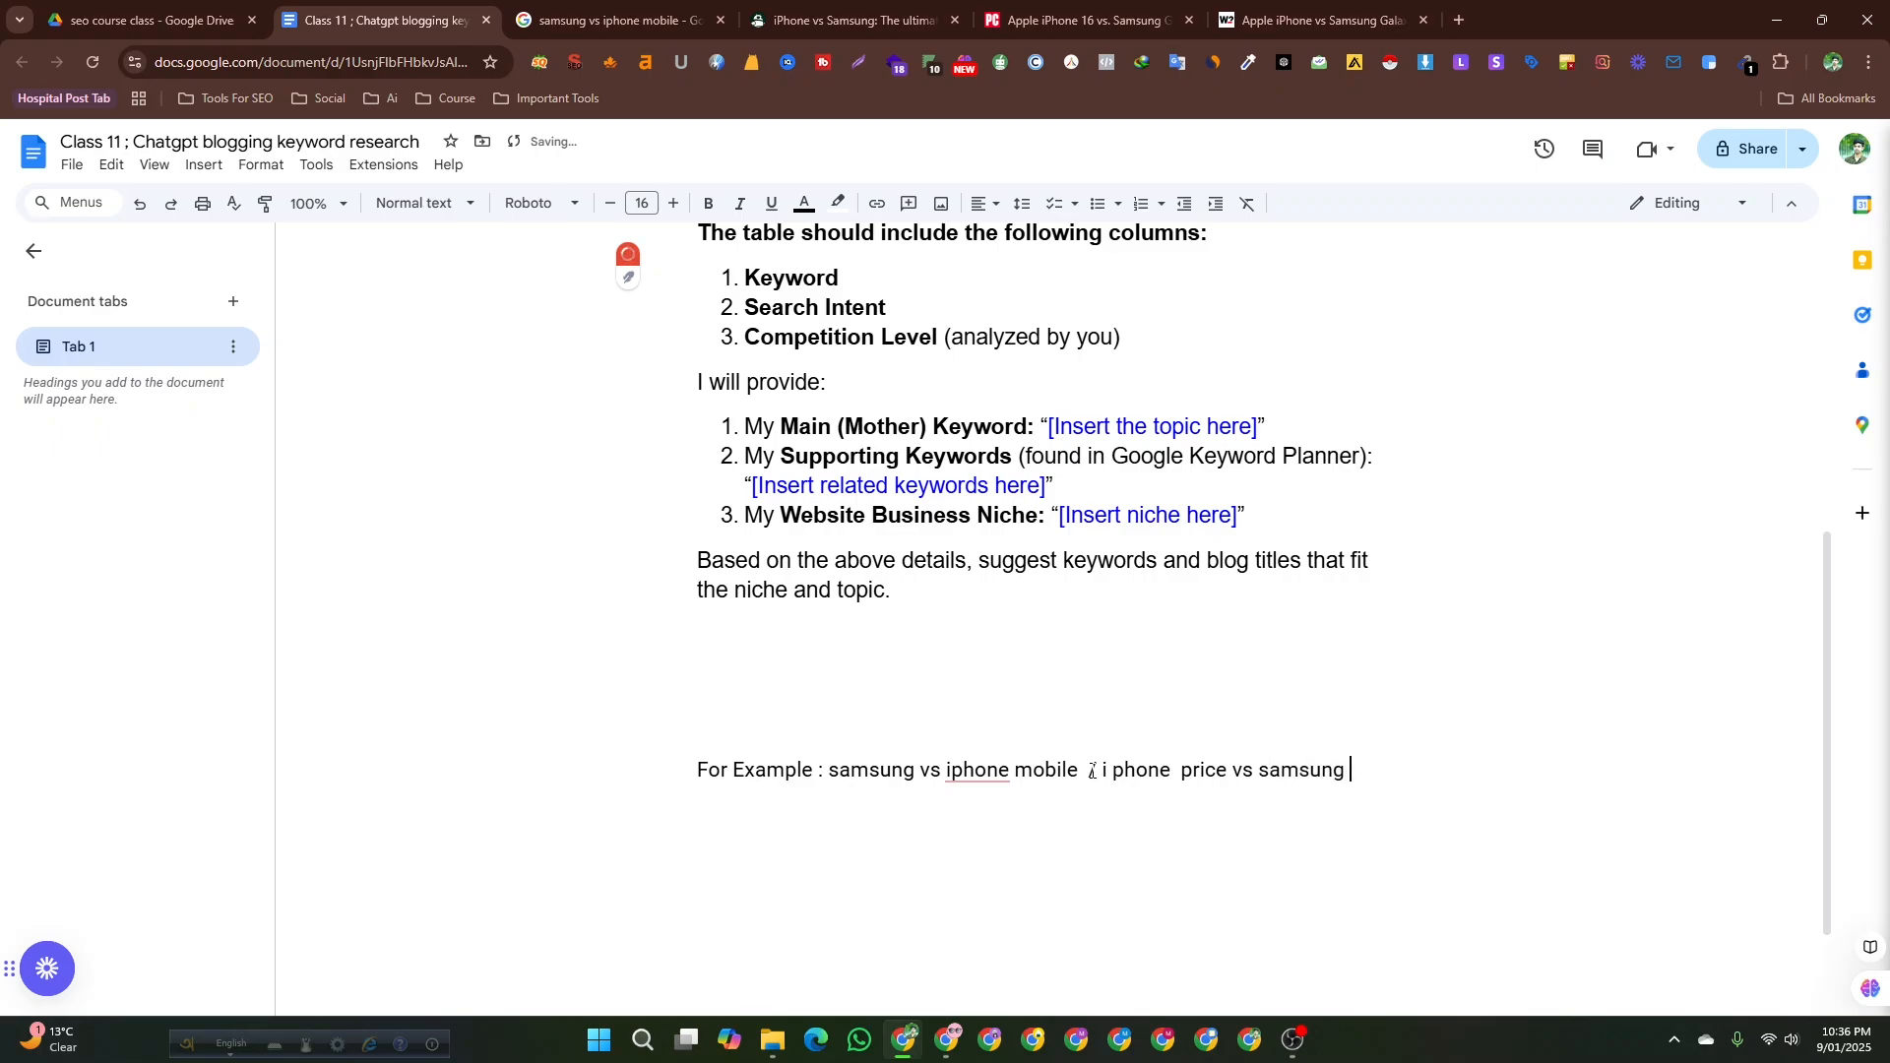
{"action": "type", "text": "price , which is b"}
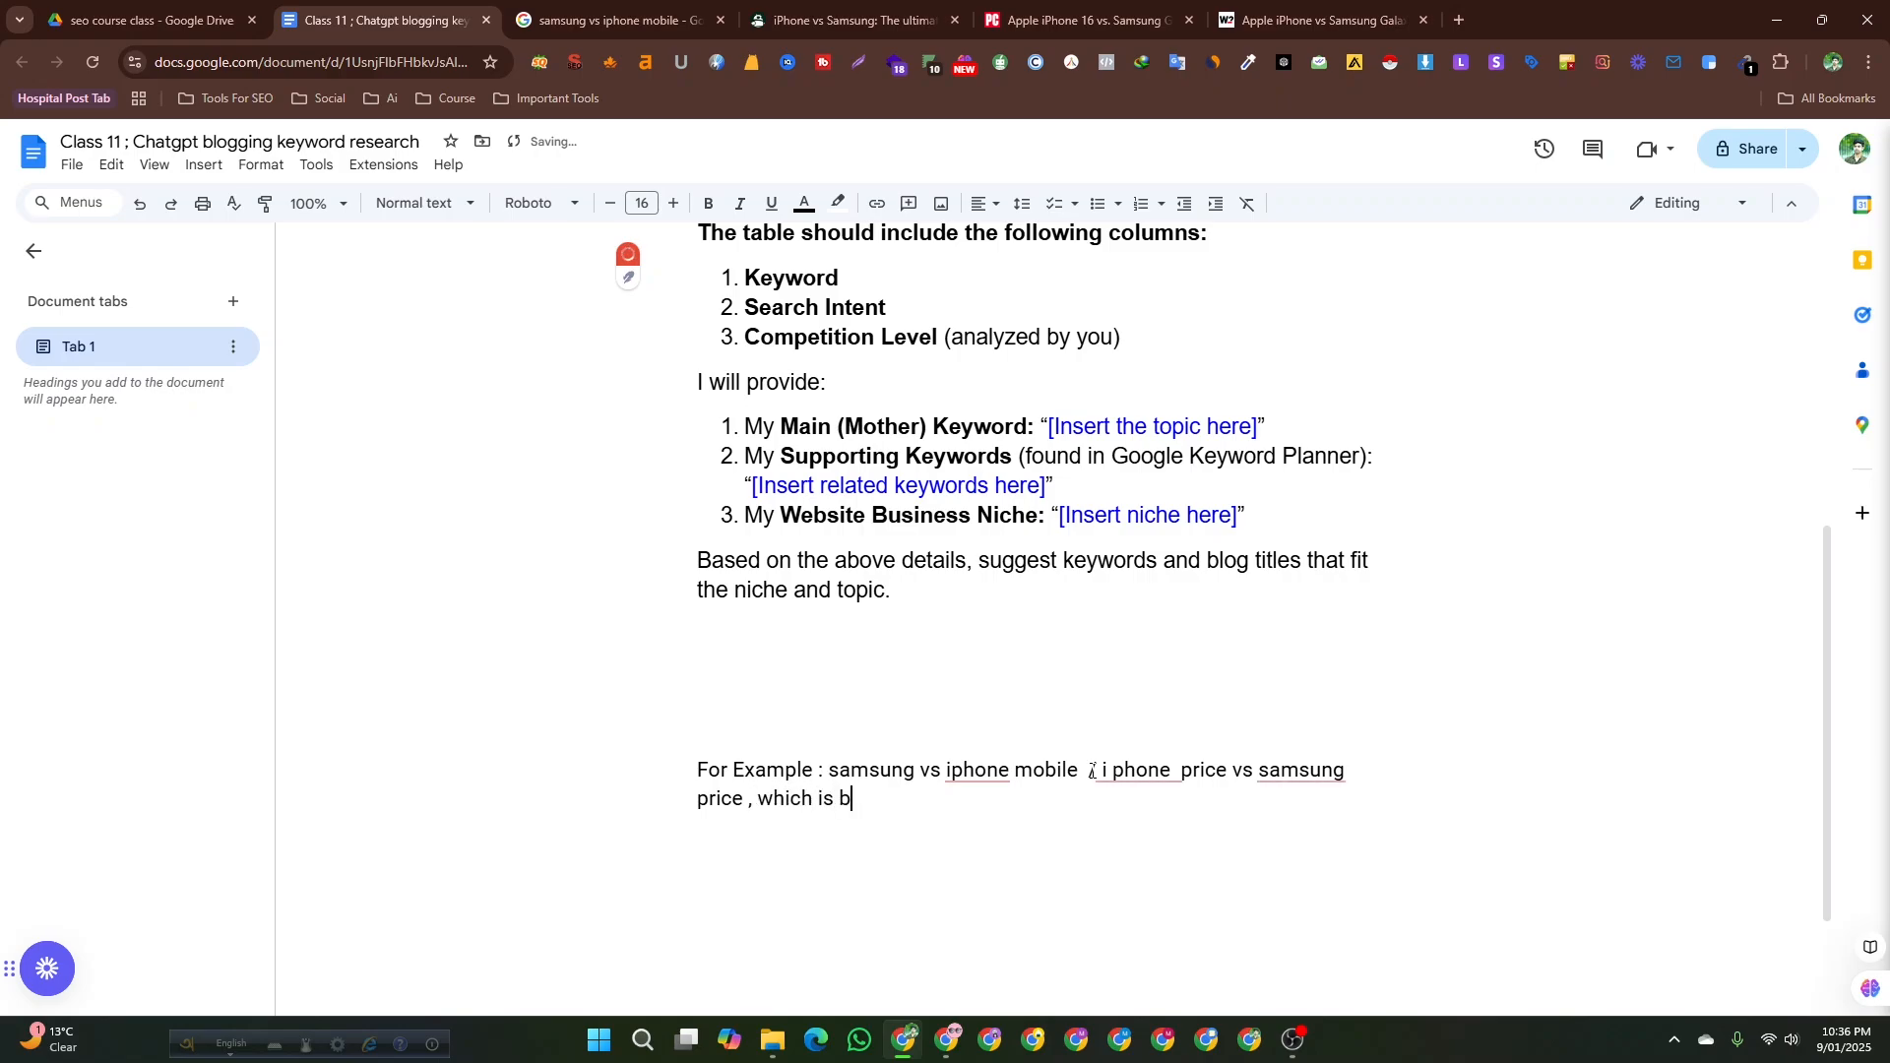
{"action": "type", "text": "est"}
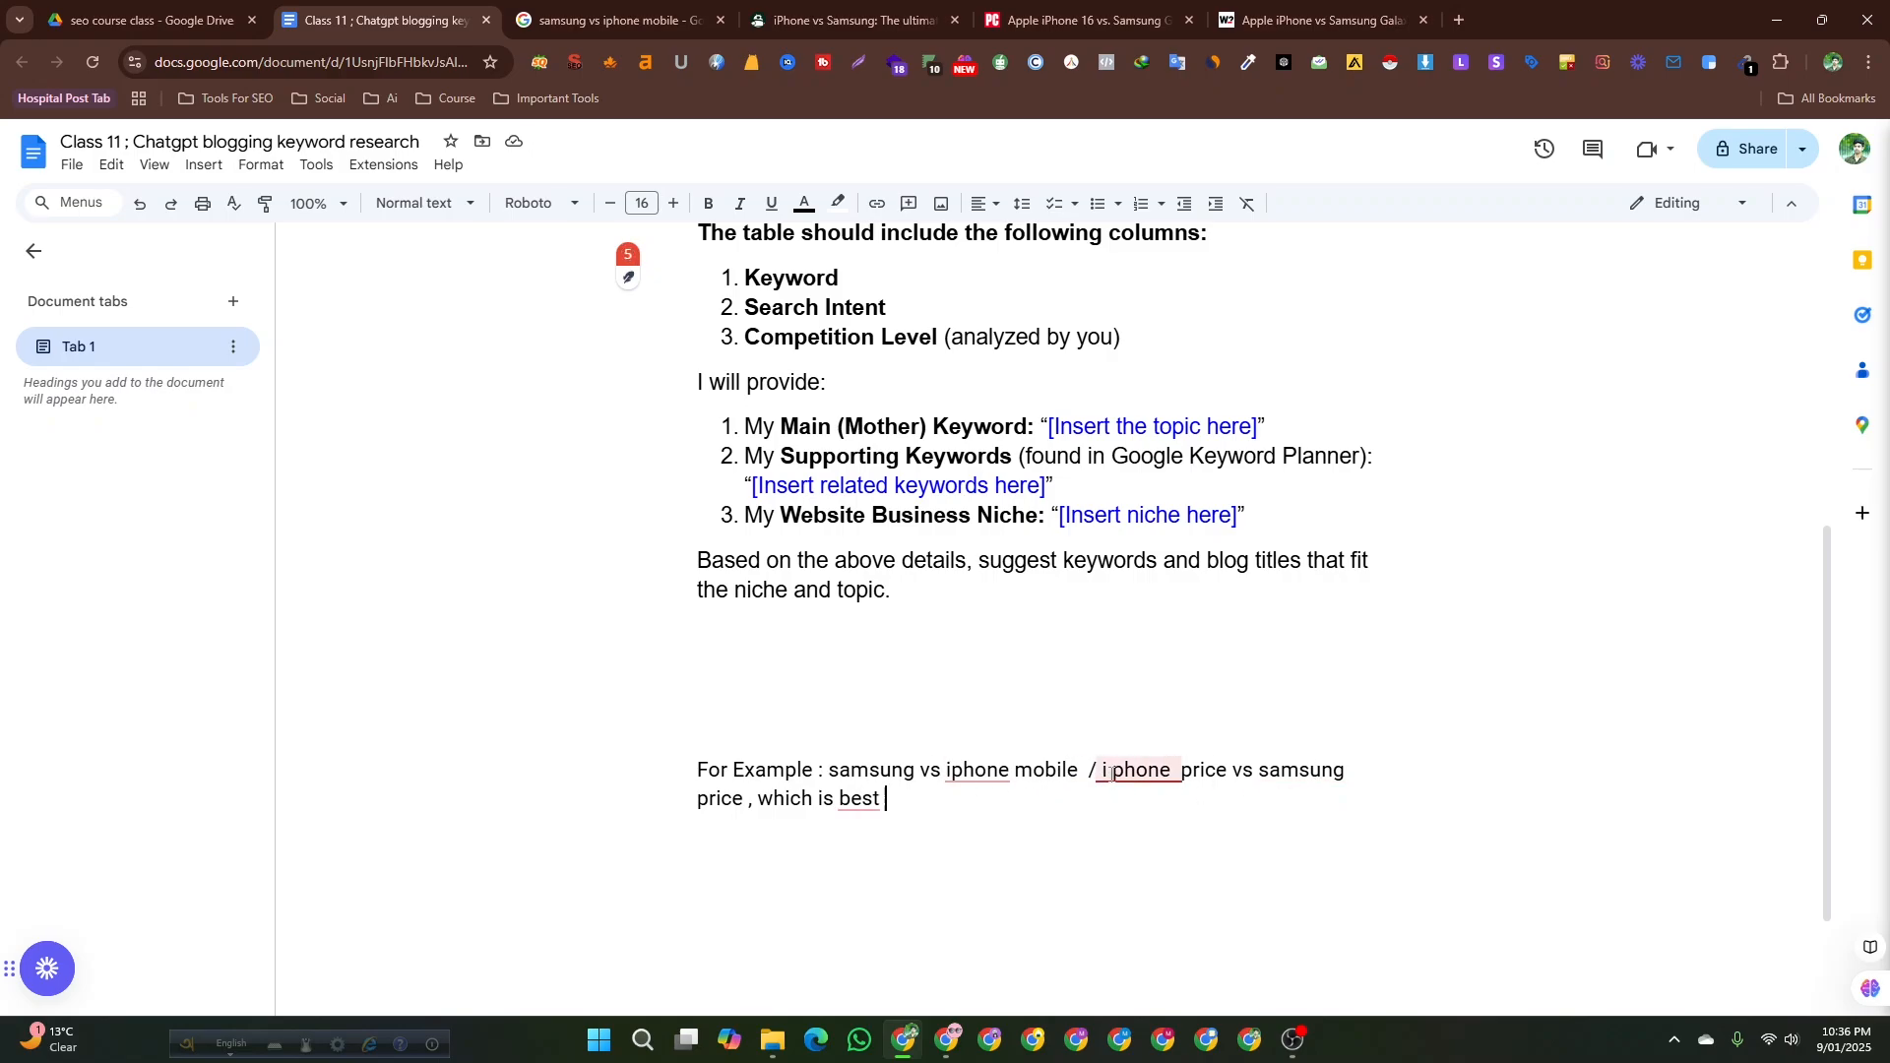
Select the added example text and delete it, leaving only the original example topic.
{"action": "left_click_drag", "start_coordinate": [1101, 769], "coordinate": [958, 819]}
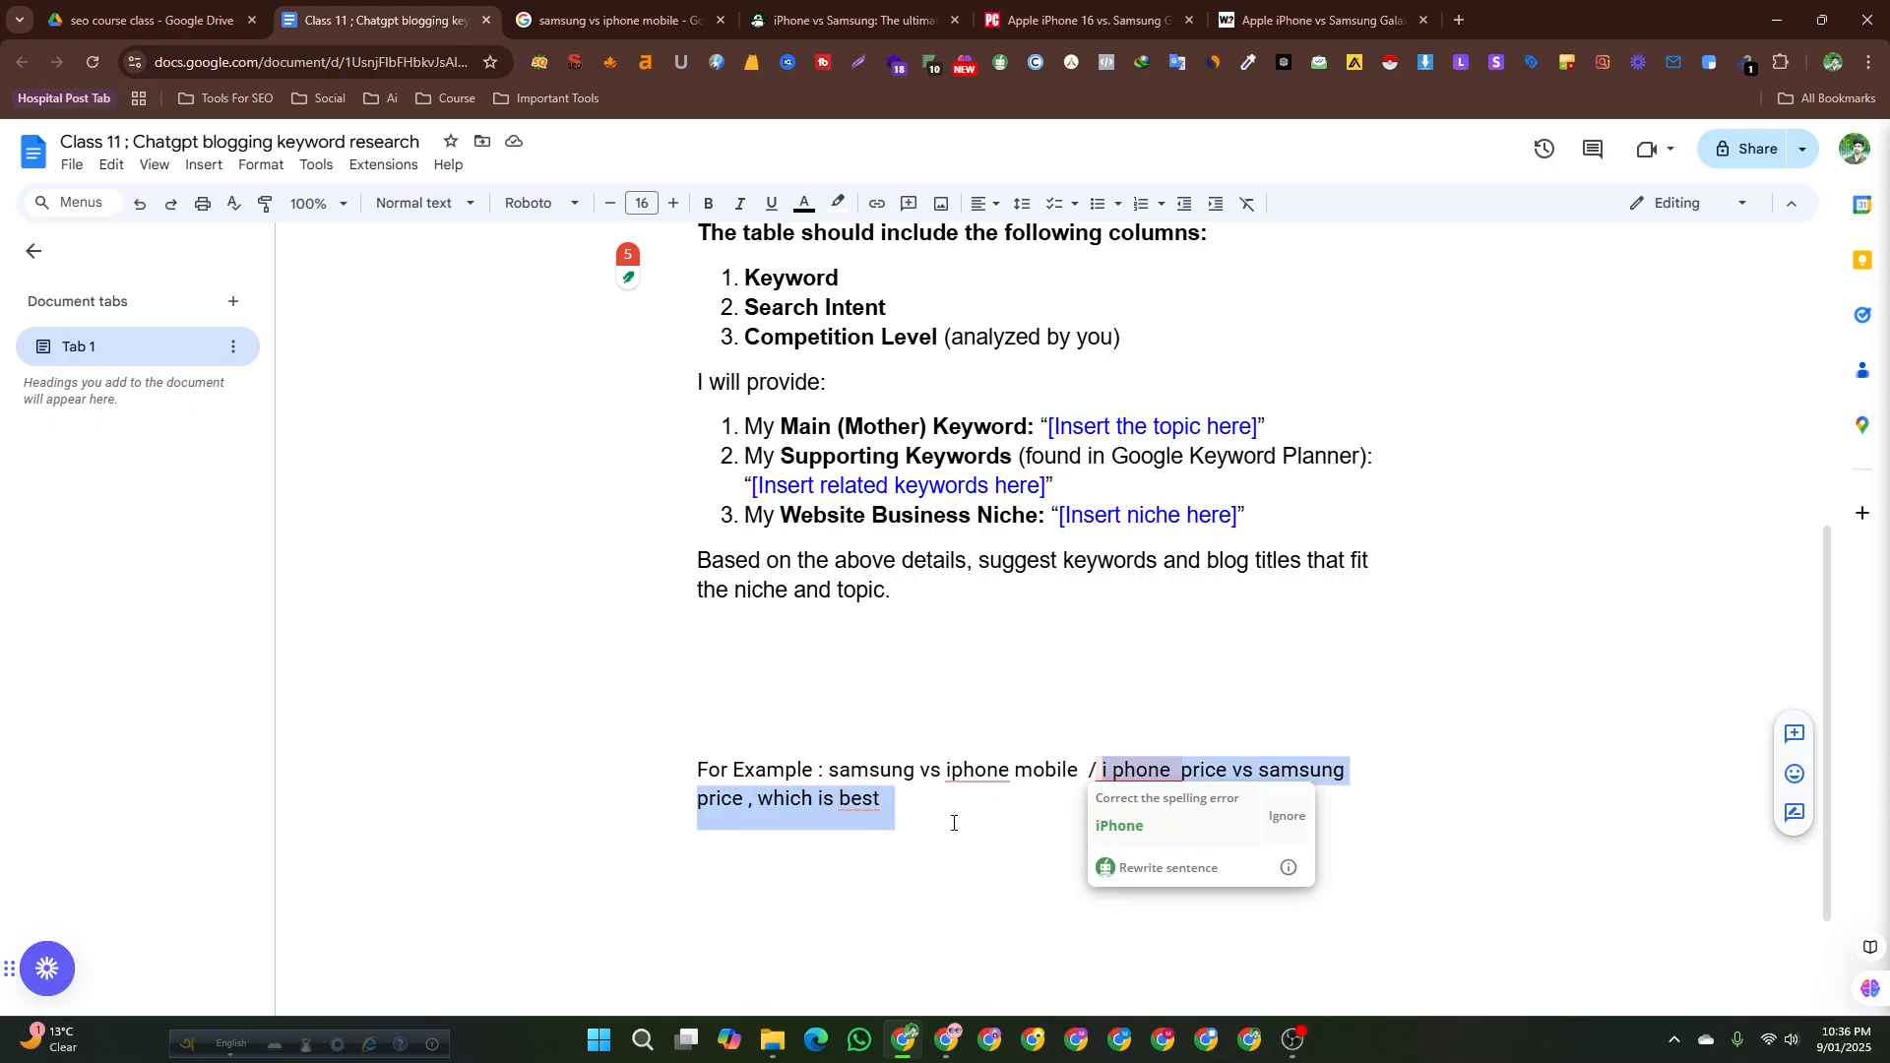
{"action": "left_click", "coordinate": [890, 797]}
{"action": "left_click_drag", "start_coordinate": [886, 801], "coordinate": [761, 805]}
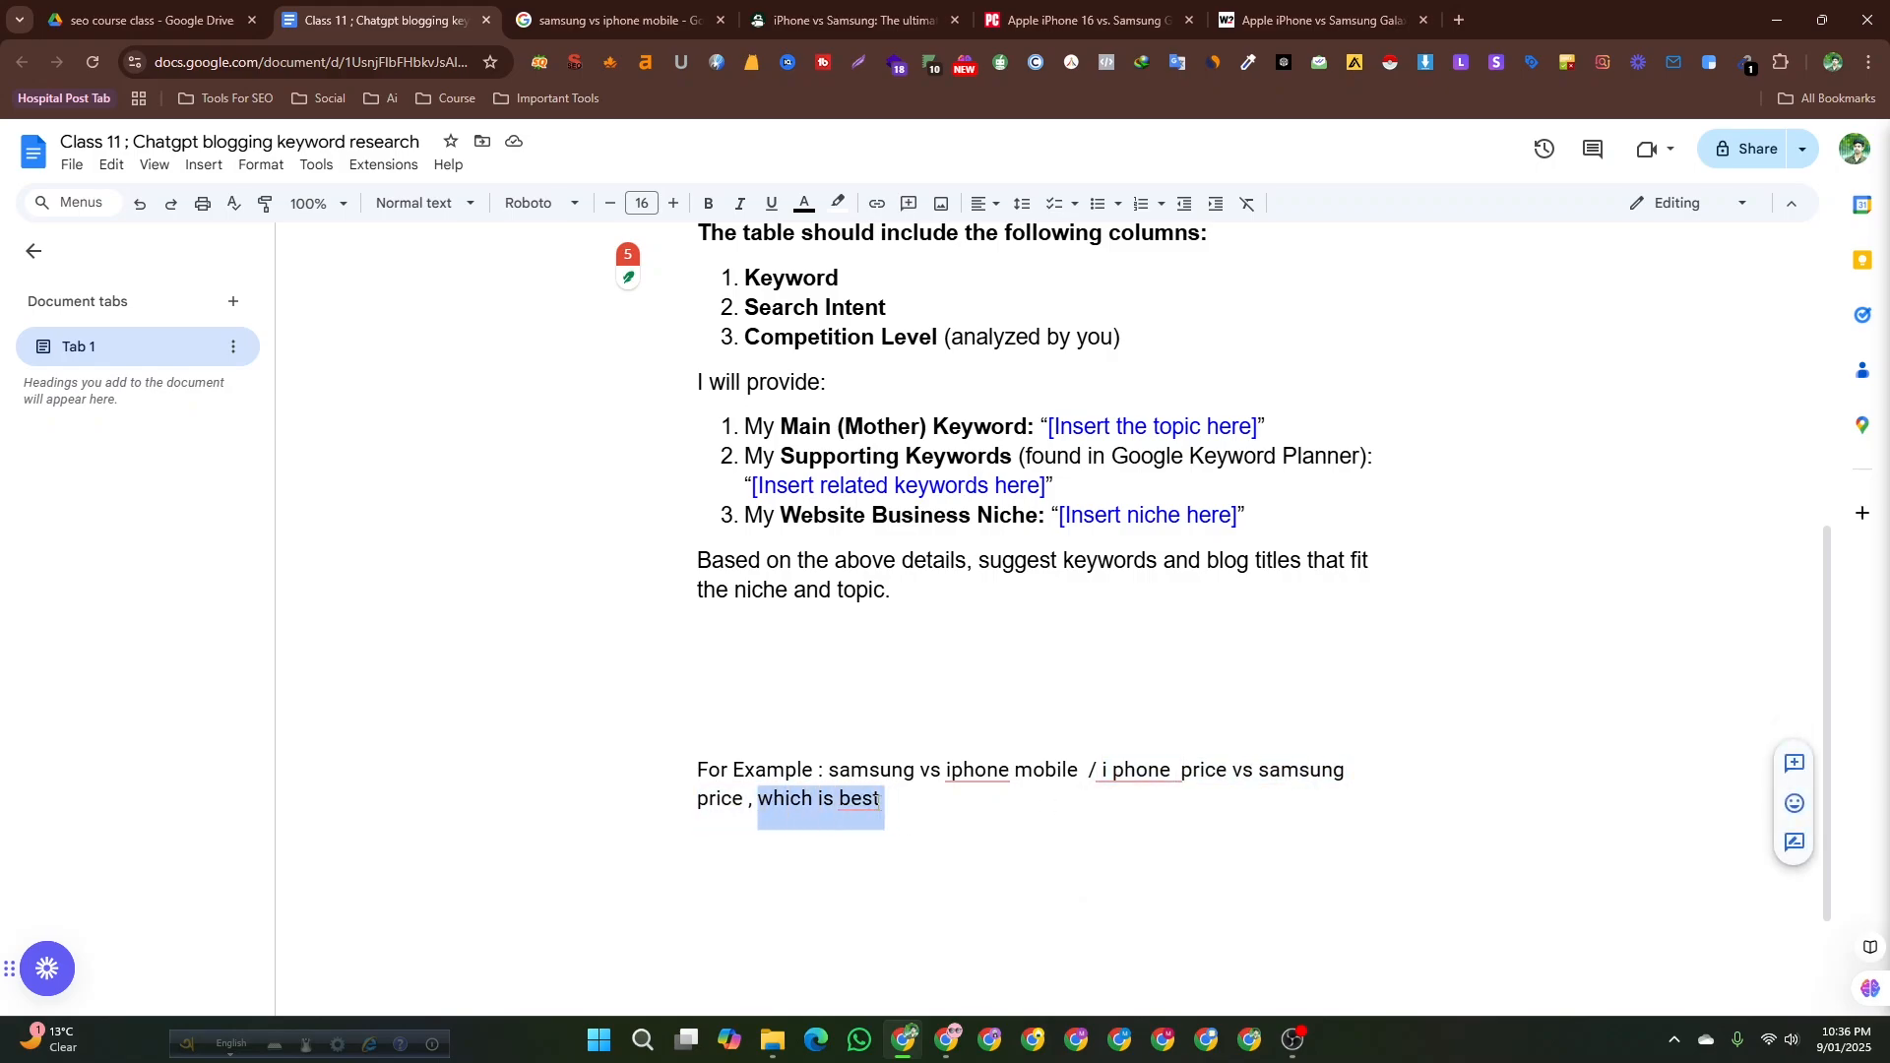
{"action": "left_click", "coordinate": [970, 798]}
{"action": "mouse_move", "coordinate": [1100, 769]}
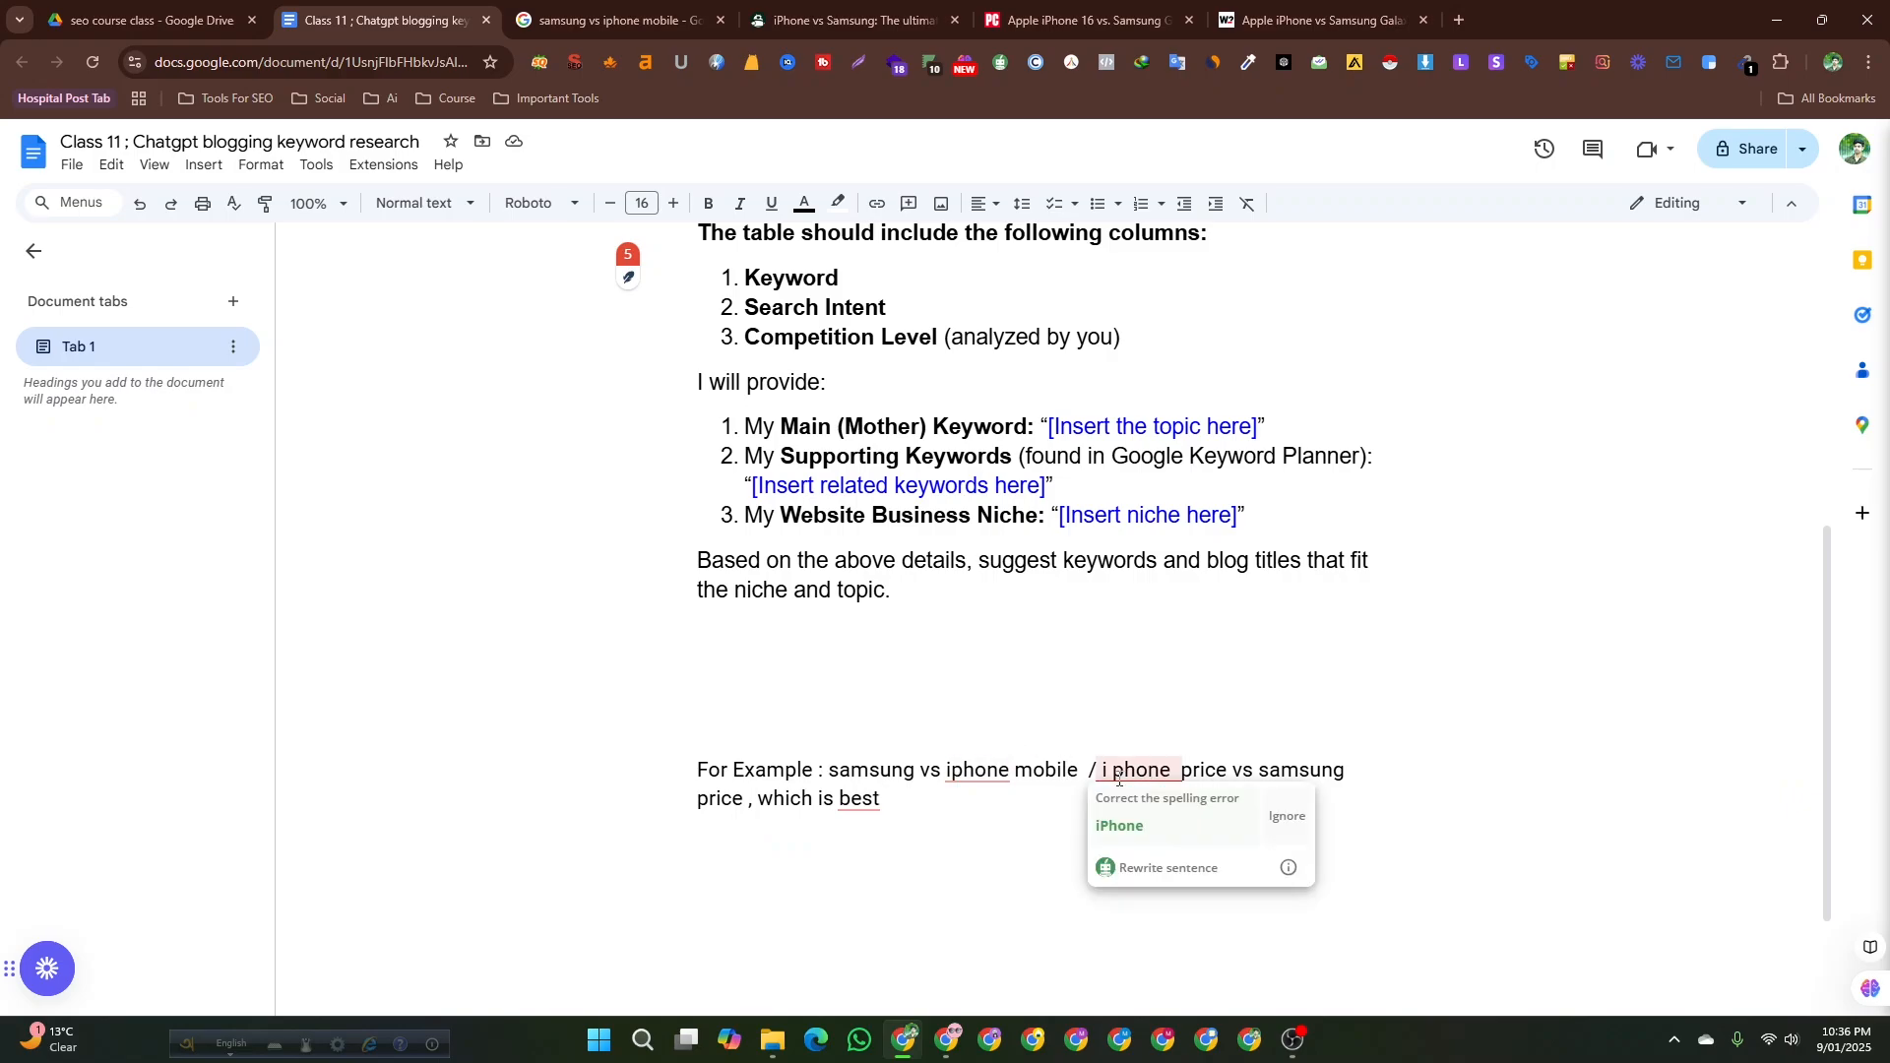
{"action": "left_click_drag", "start_coordinate": [1117, 768], "coordinate": [728, 802]}
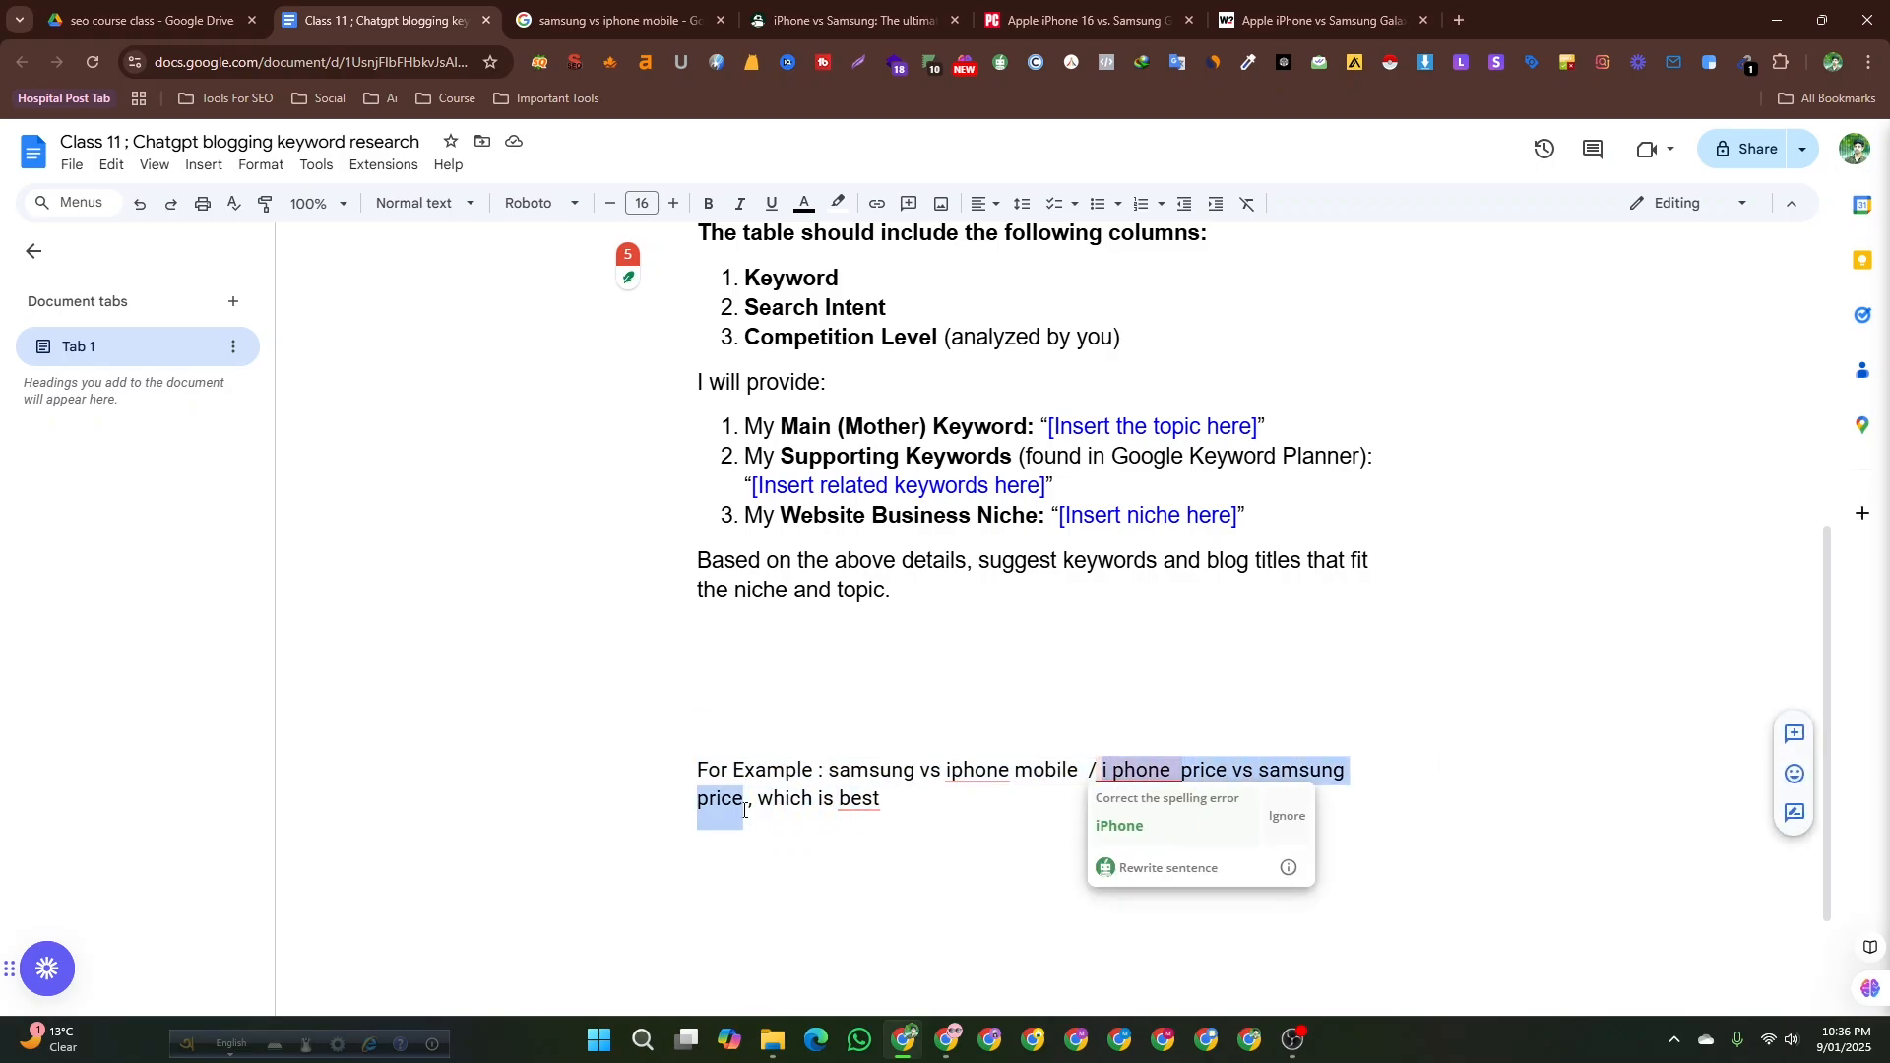
{"action": "left_click", "coordinate": [901, 799]}
{"action": "left_click_drag", "start_coordinate": [965, 807], "coordinate": [1100, 770]}
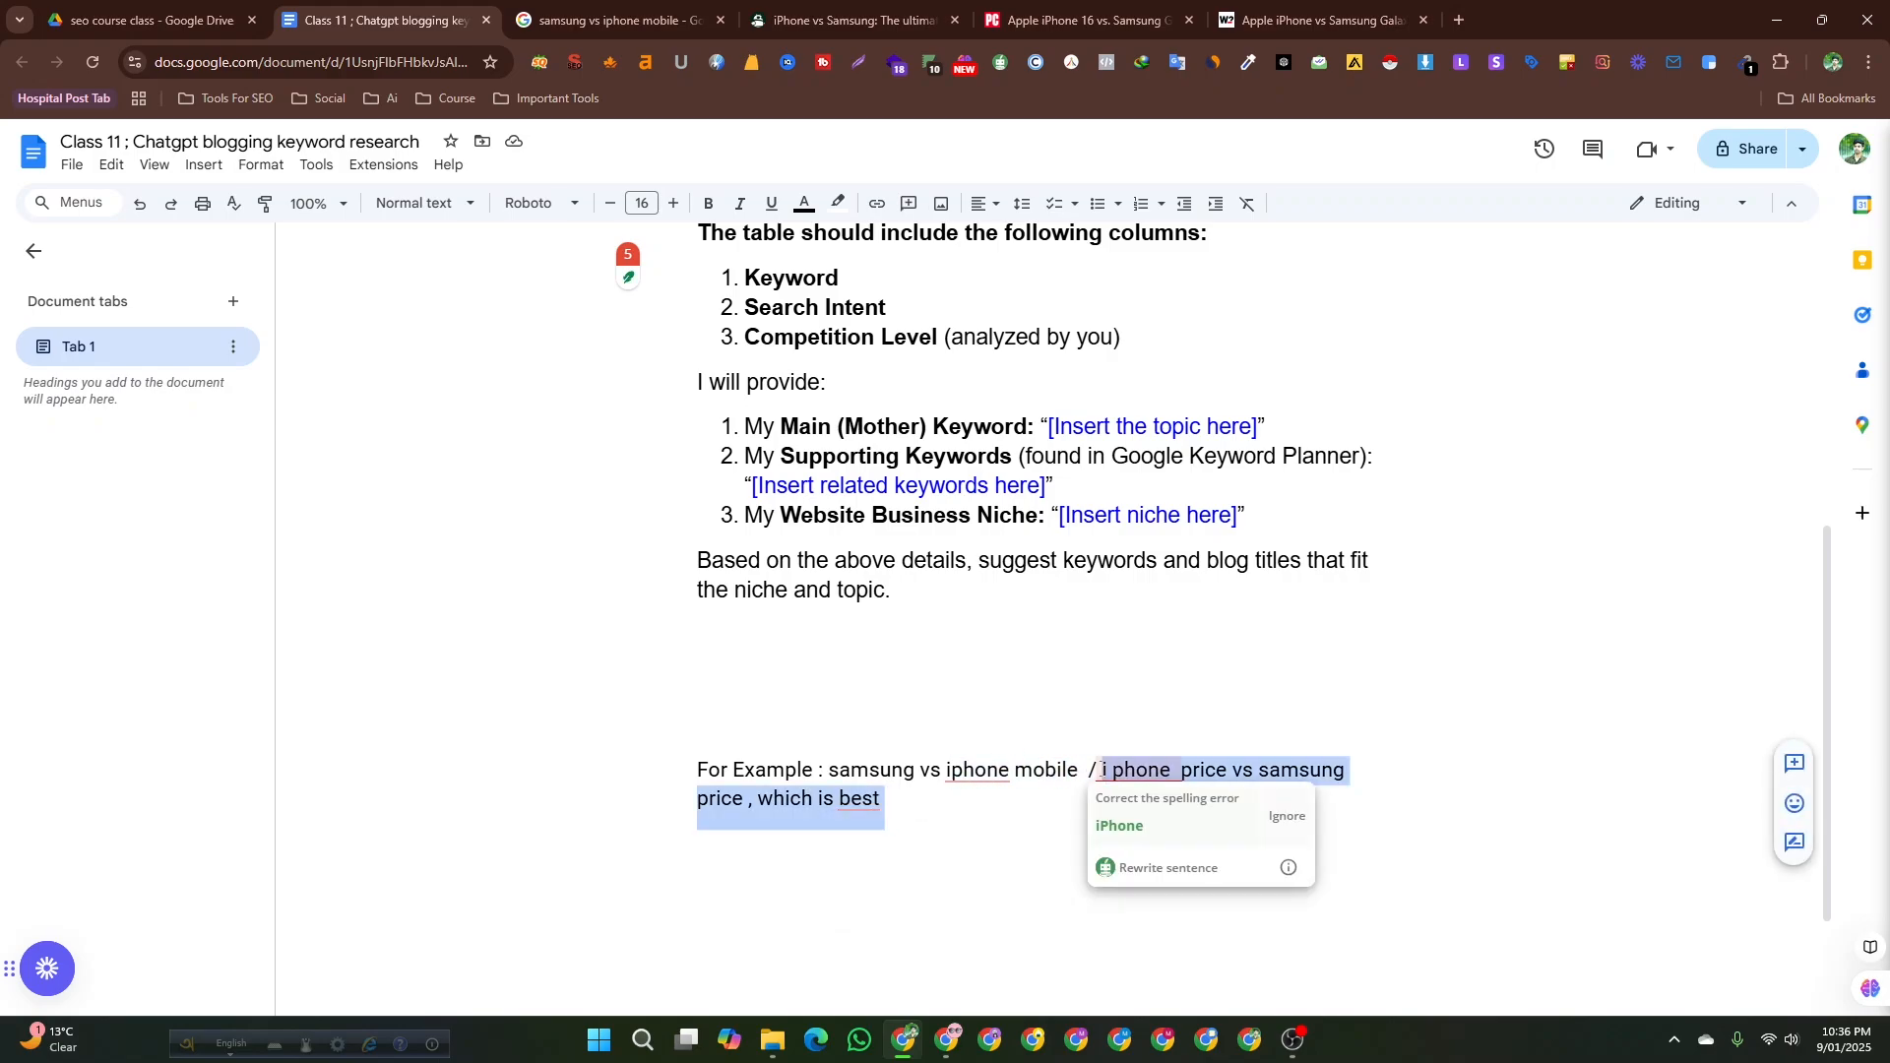
{"action": "key", "text": "BackSpace"}
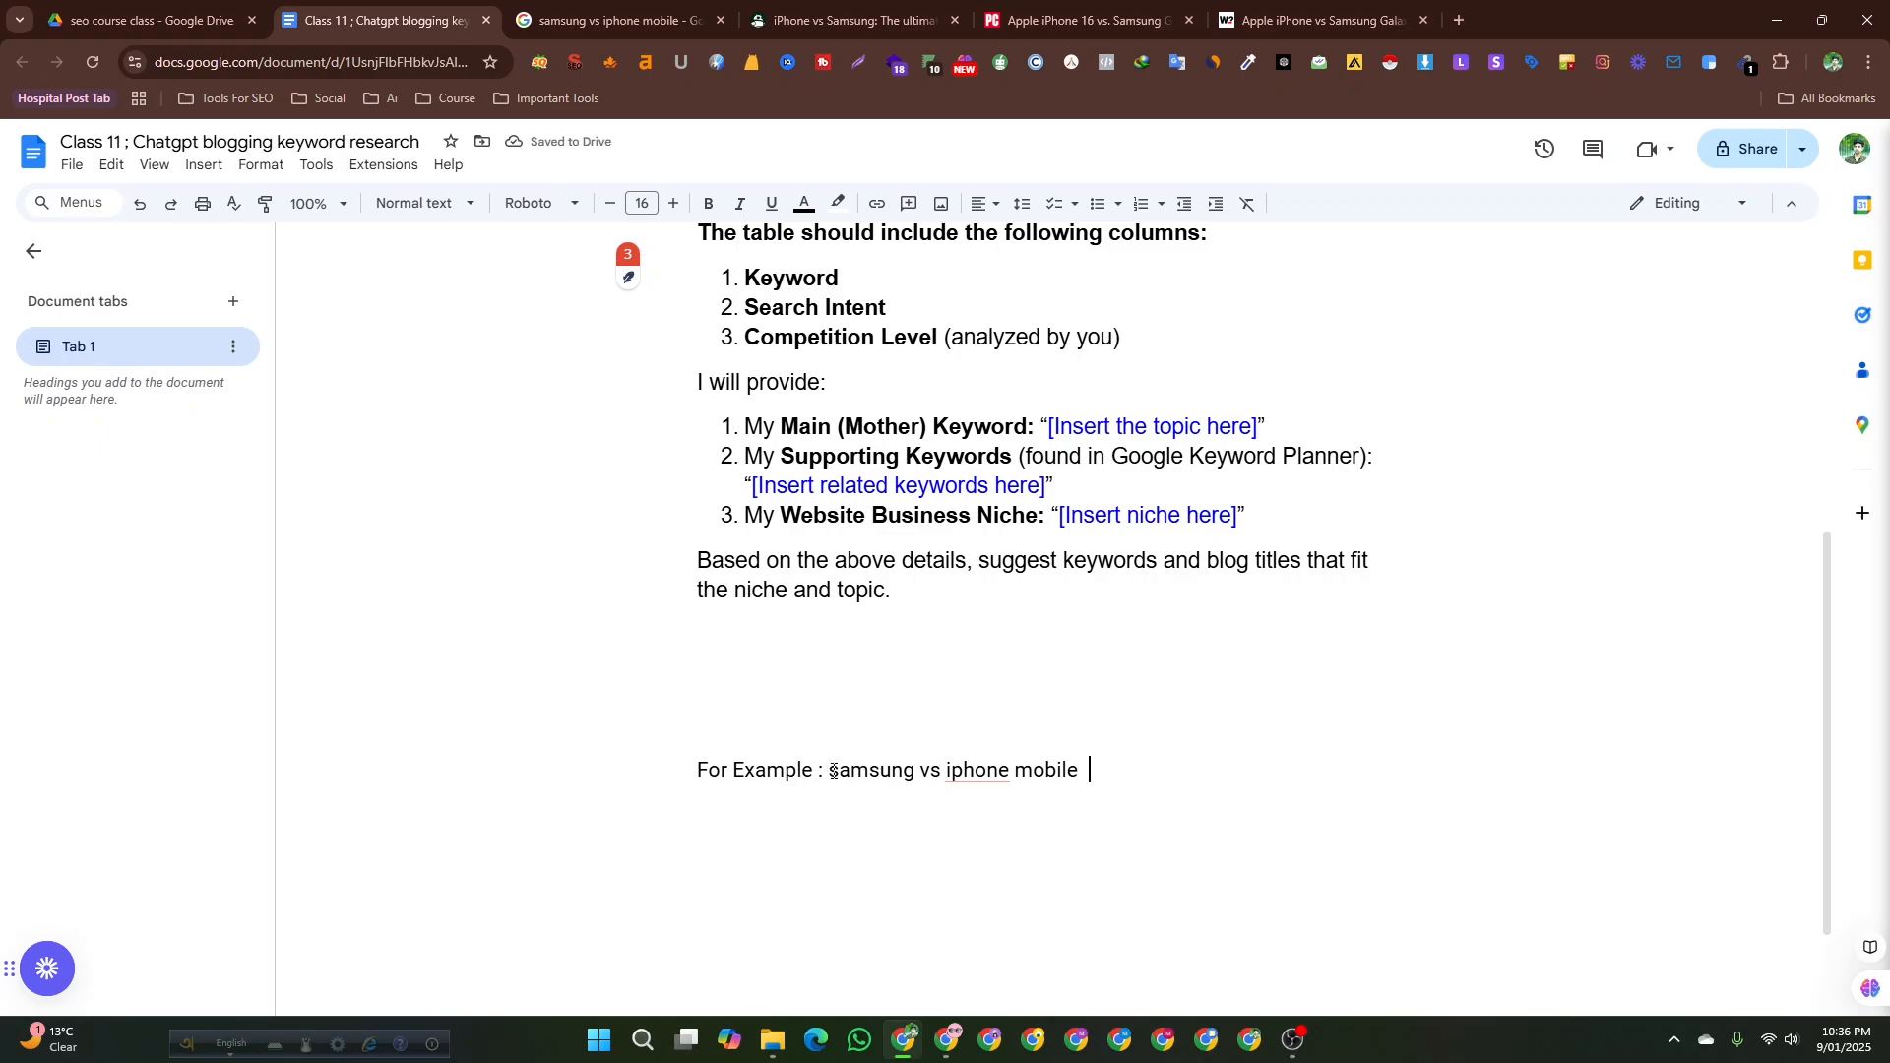
Highlight the example topic again and review the prompt's search intent and table instructions.
{"action": "mouse_move", "coordinate": [832, 771]}
{"action": "left_mouse_down"}
{"action": "mouse_move", "coordinate": [1107, 766]}
{"action": "mouse_move", "coordinate": [821, 770]}
{"action": "left_mouse_up"}
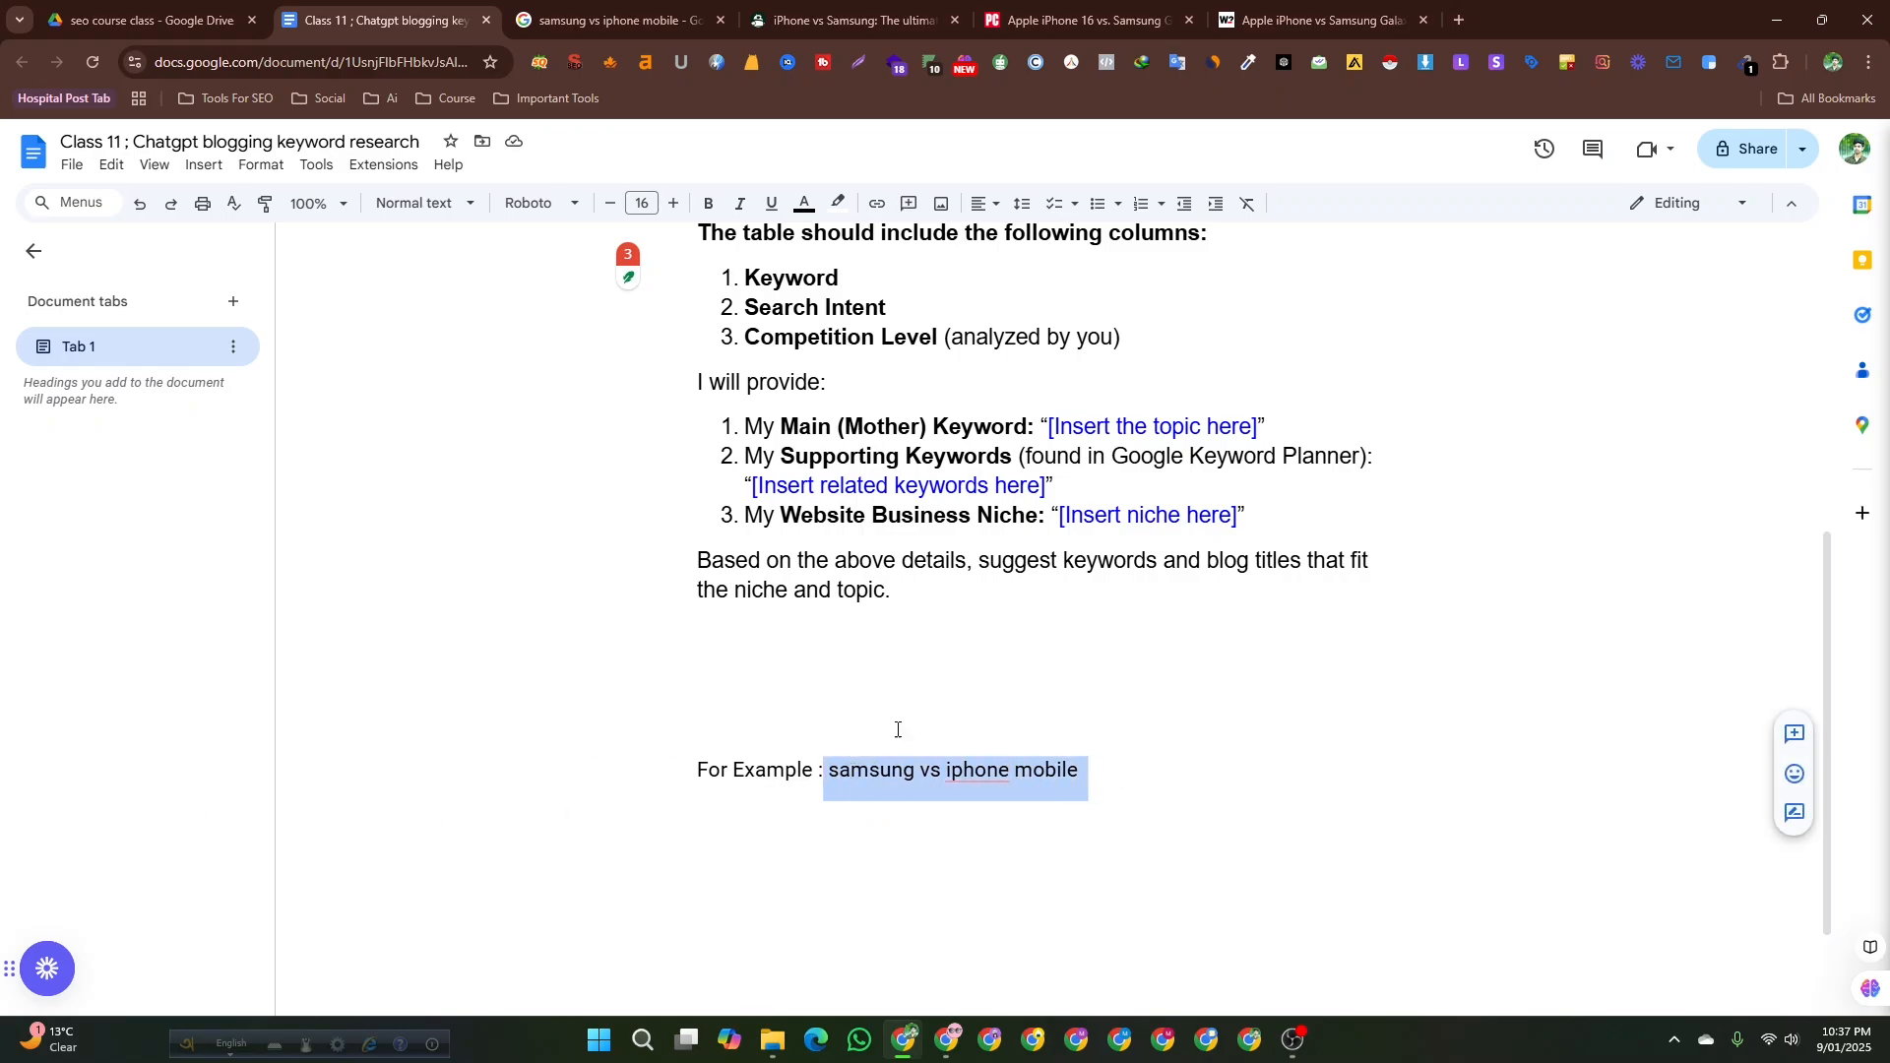
{"action": "scroll", "coordinate": [1062, 781], "scroll_direction": "up", "scroll_amount": 1}
{"action": "scroll", "coordinate": [1054, 780], "scroll_direction": "down", "scroll_amount": 1}
{"action": "left_click", "coordinate": [1109, 772]}
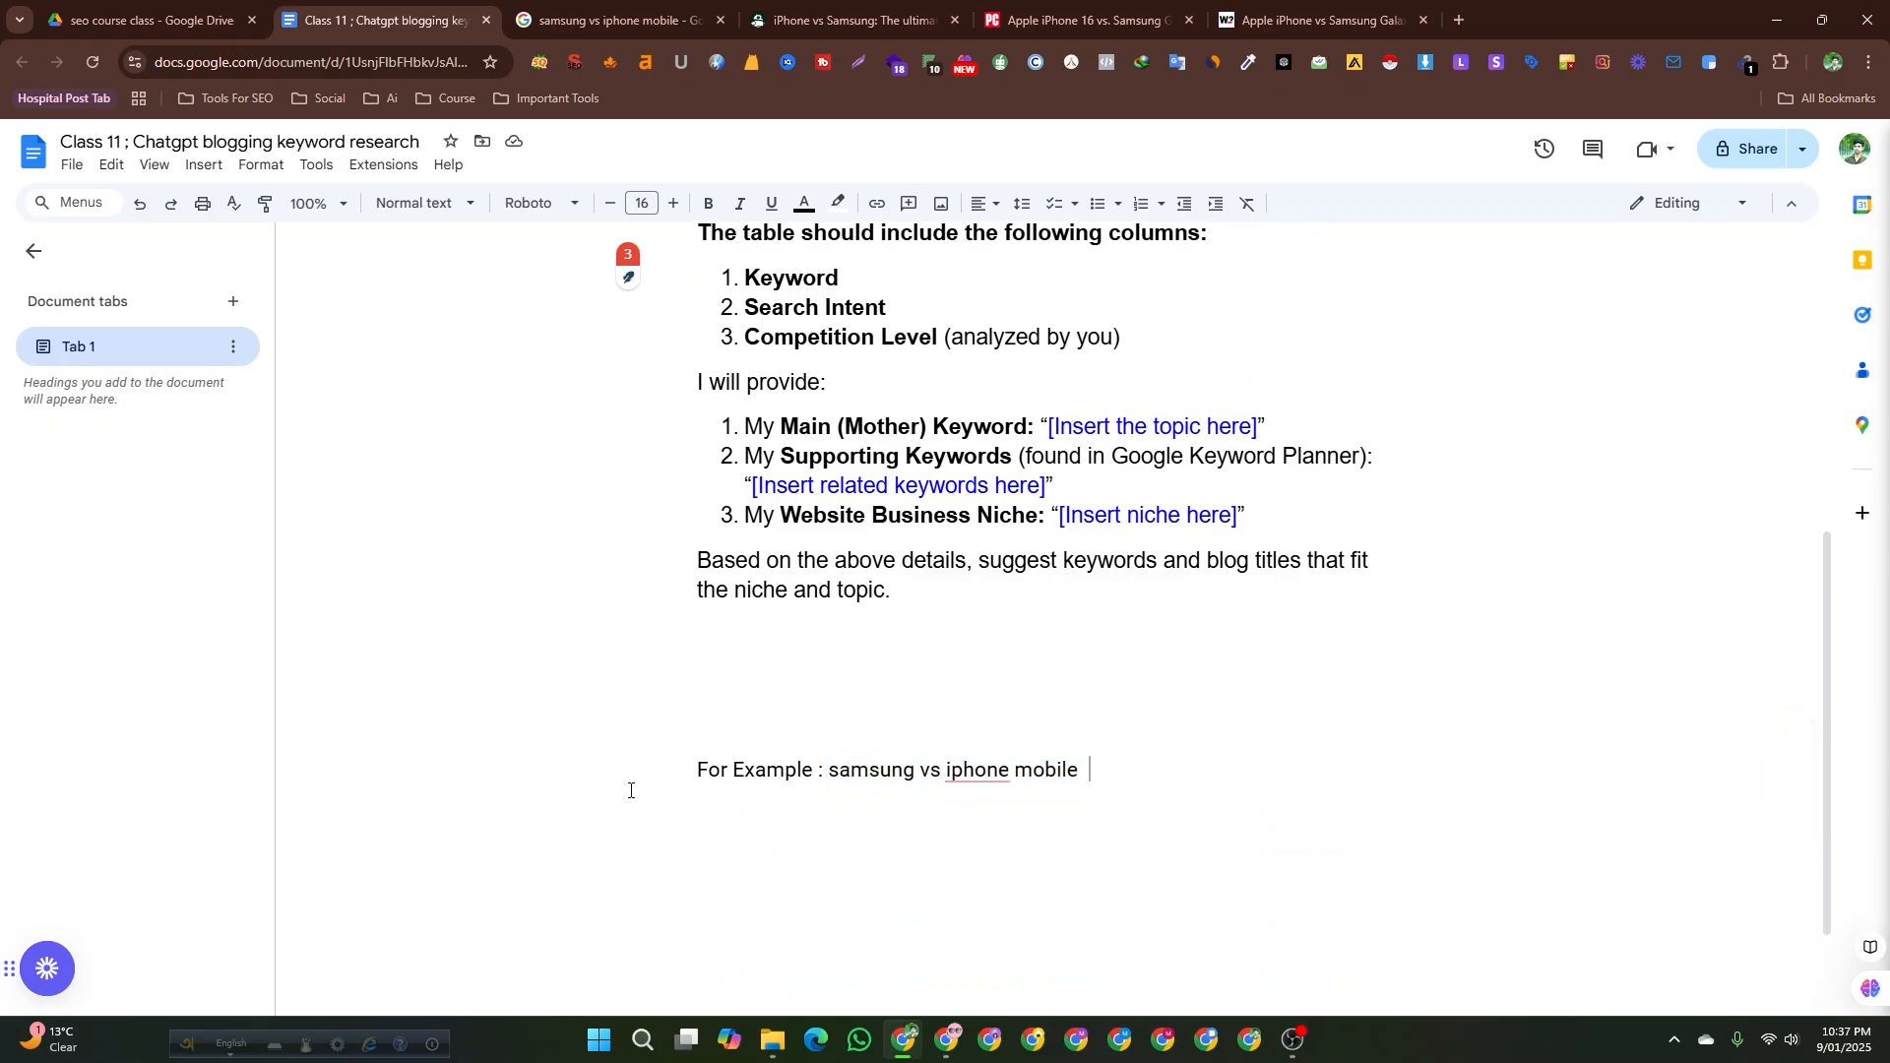
{"action": "left_click_drag", "start_coordinate": [829, 768], "coordinate": [1079, 767]}
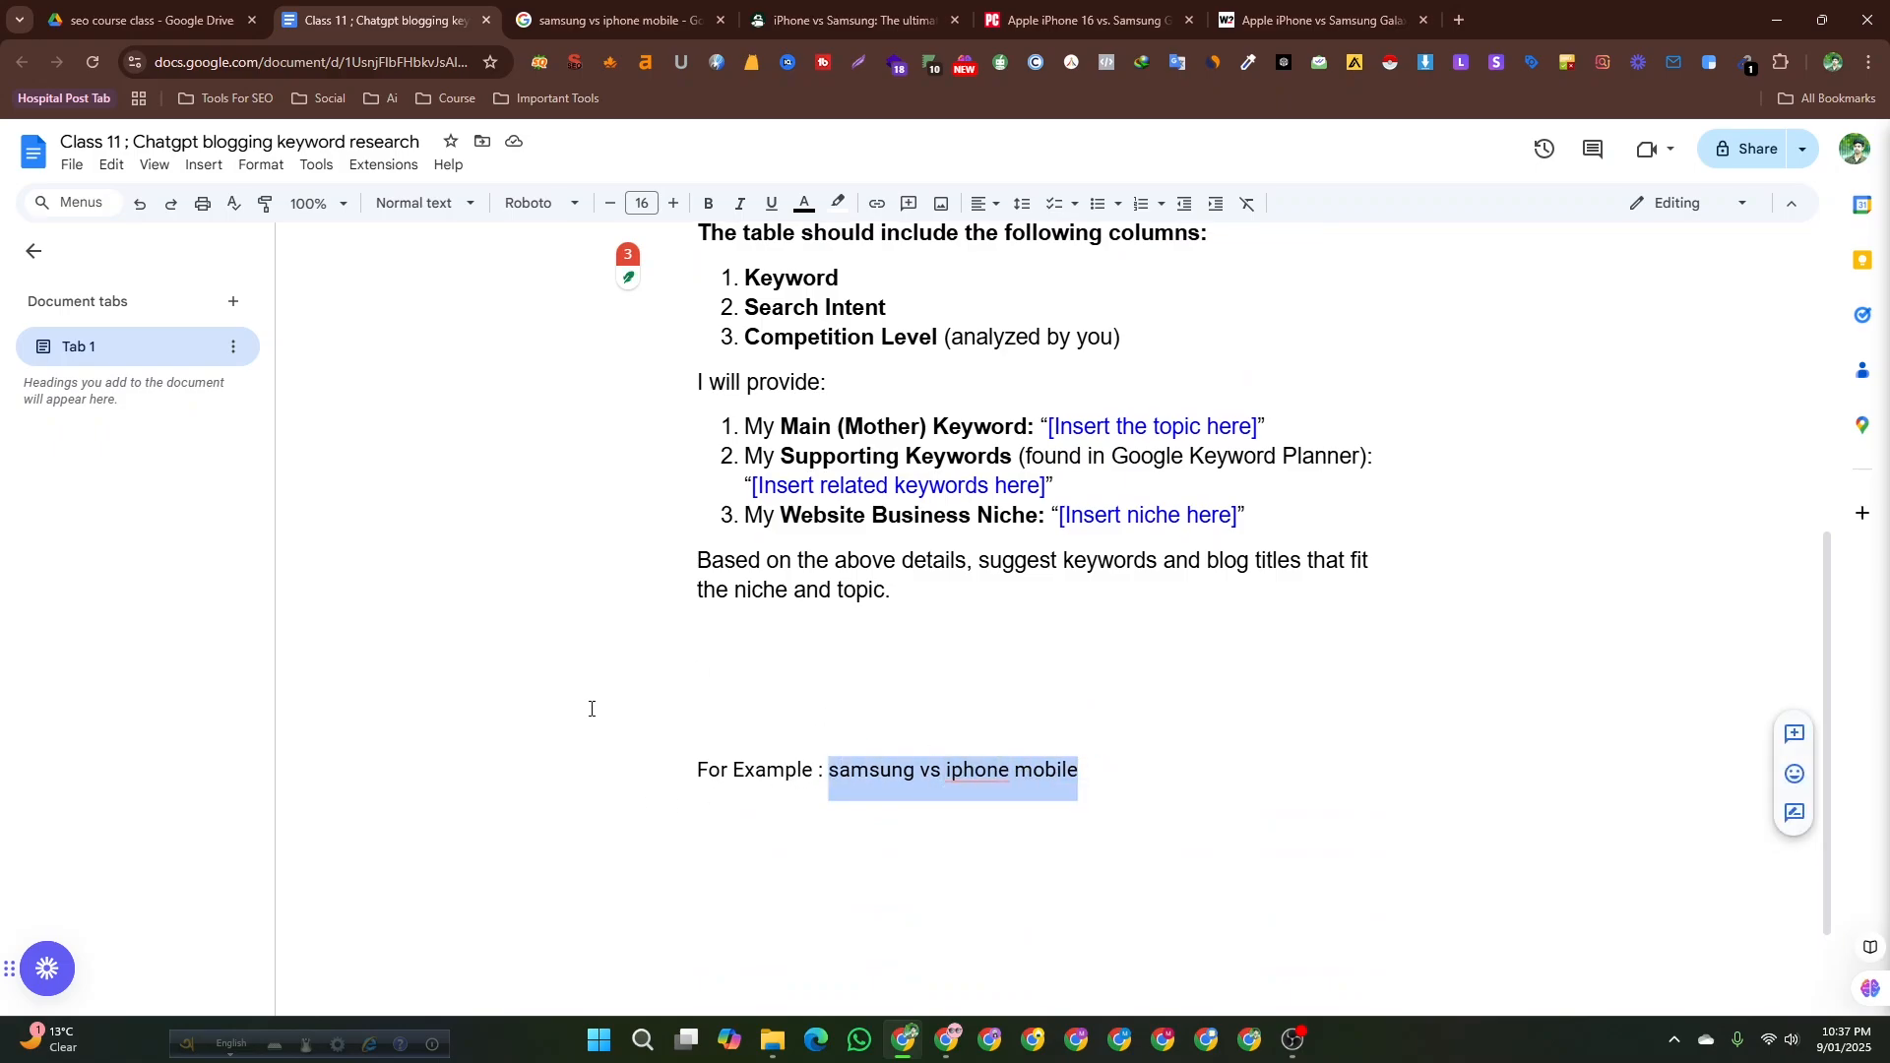
{"action": "scroll", "coordinate": [1095, 786], "scroll_direction": "up", "scroll_amount": 4}
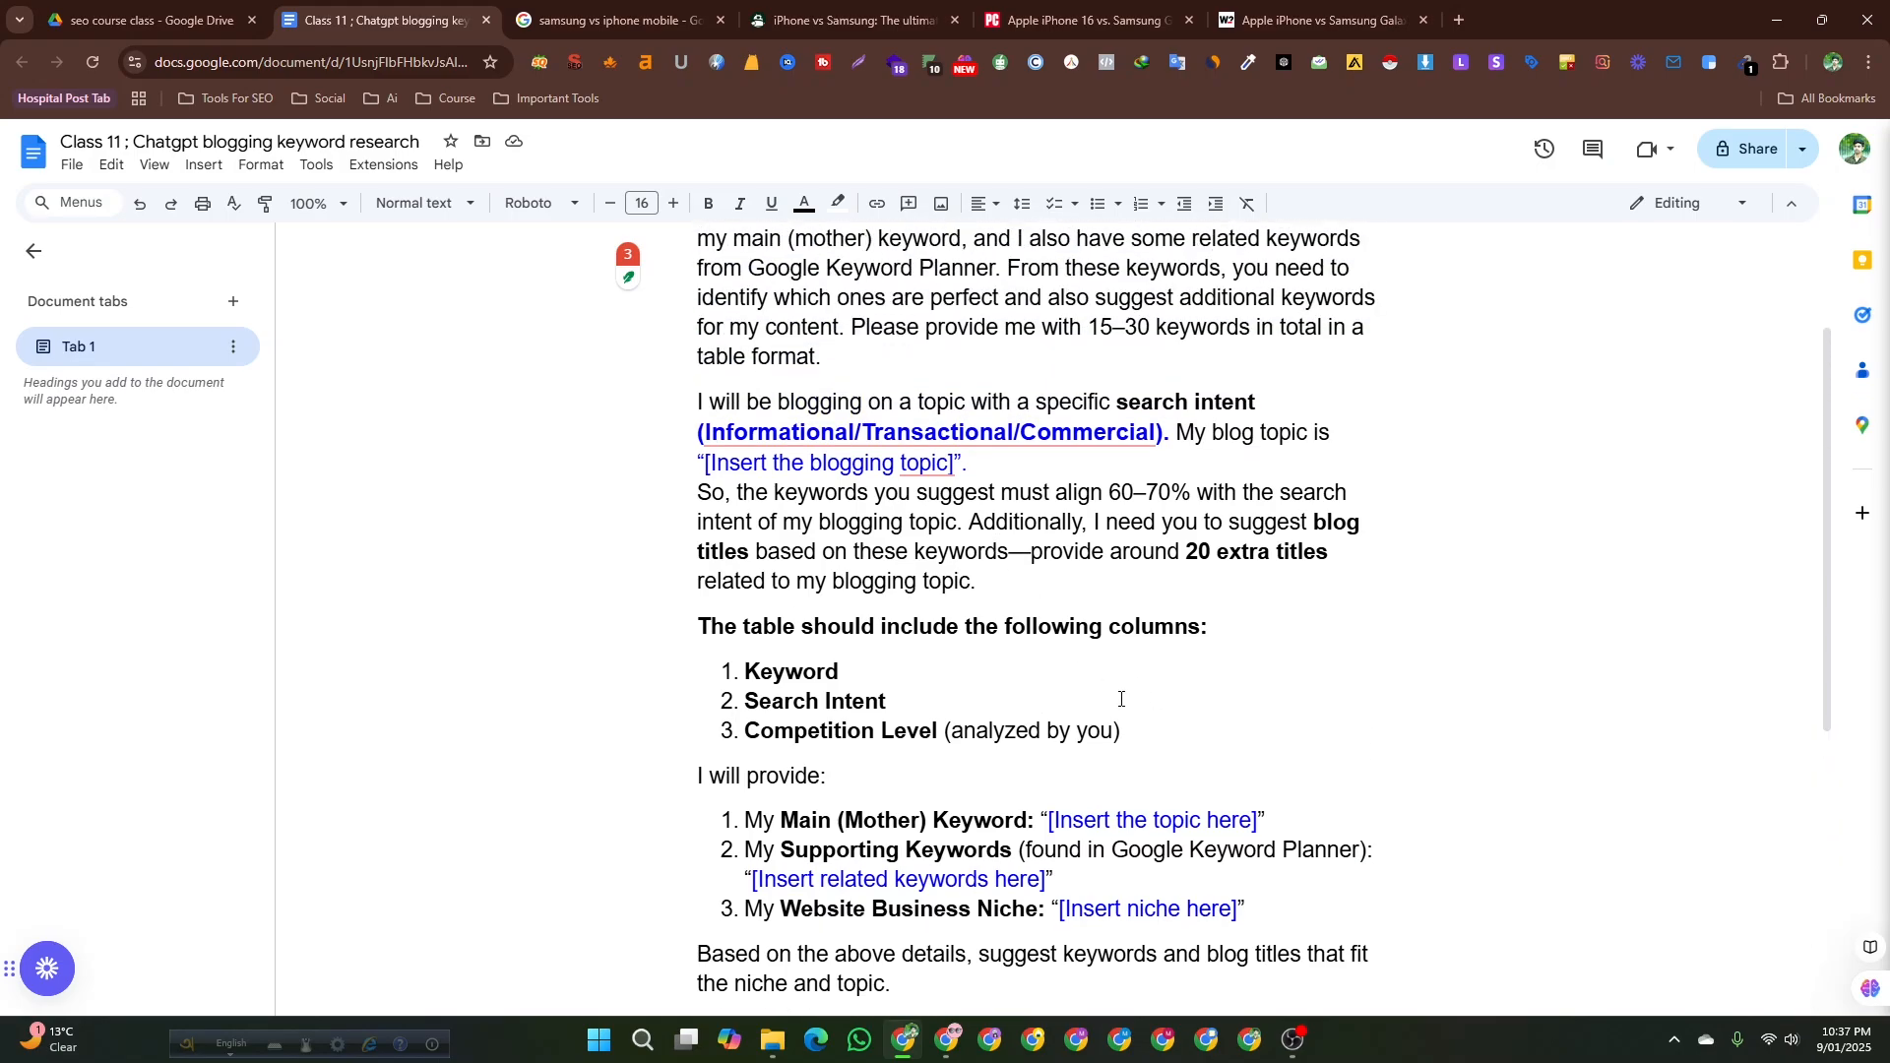
{"action": "scroll", "coordinate": [1120, 699], "scroll_direction": "down", "scroll_amount": 4}
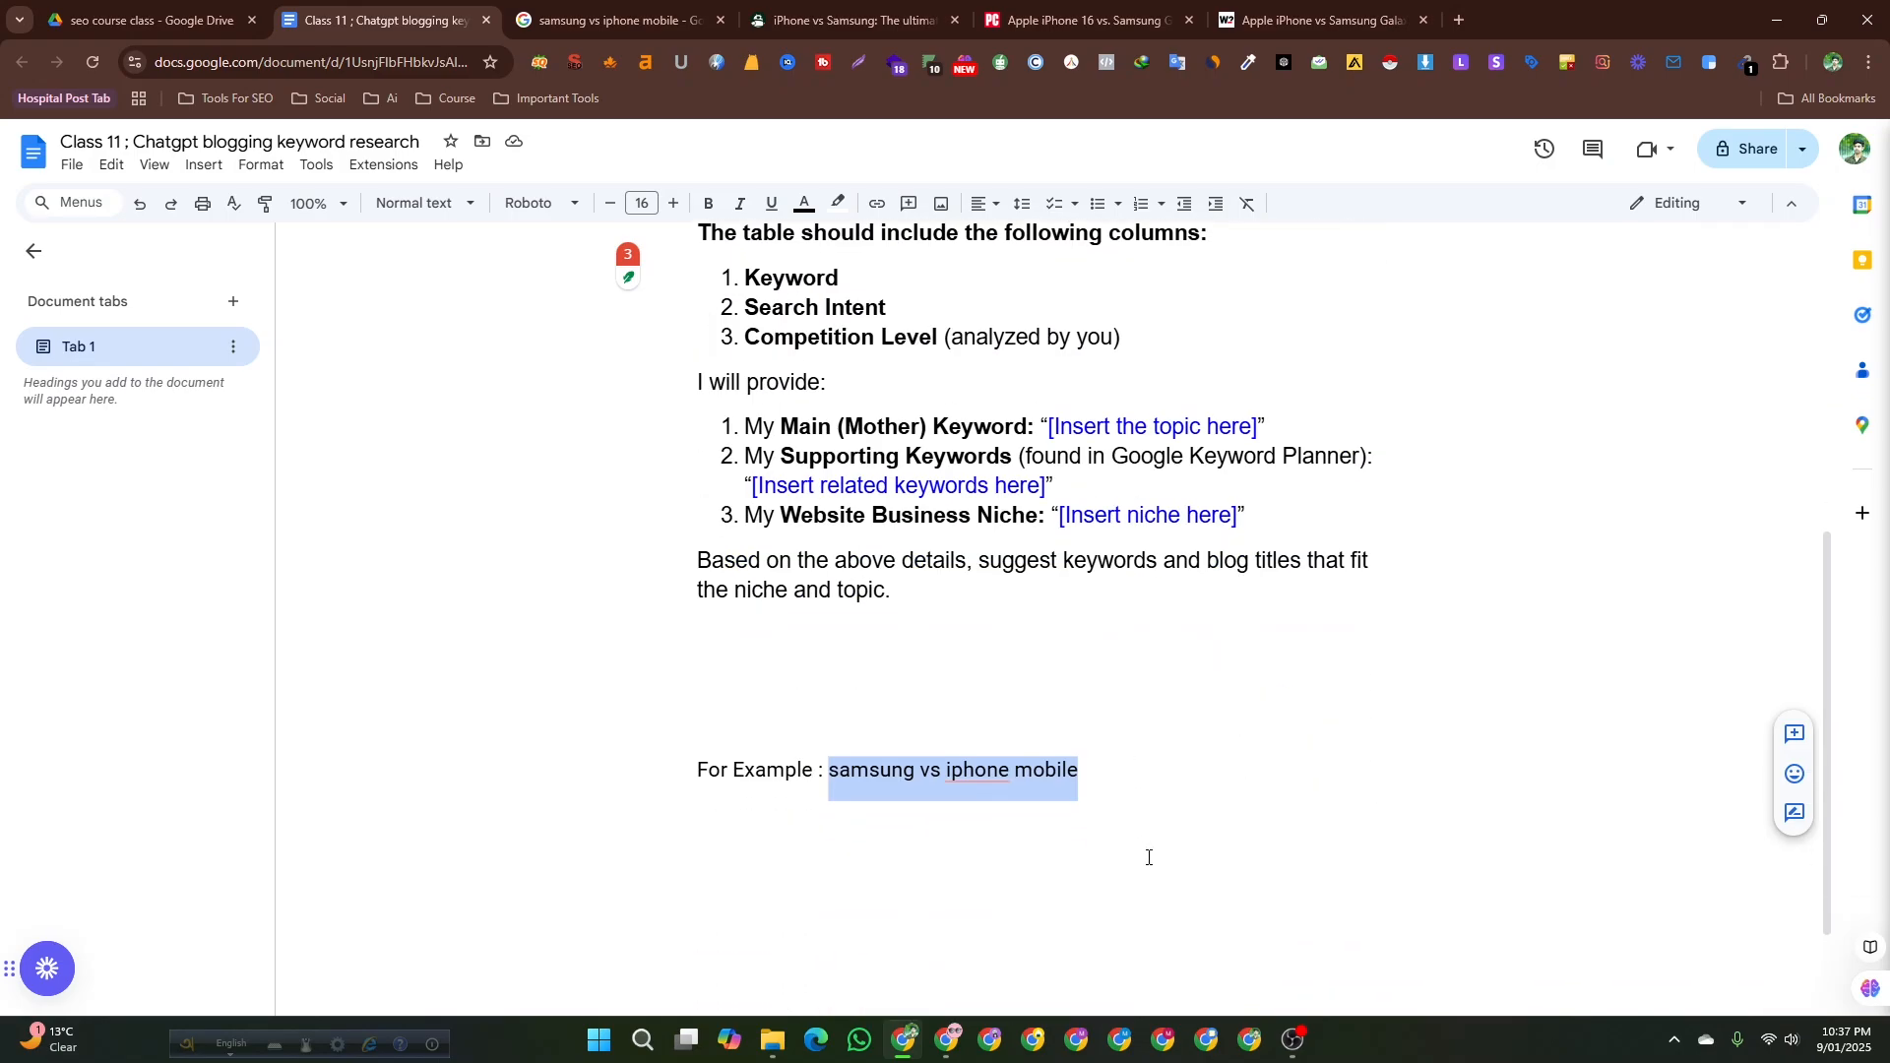
{"action": "left_click", "coordinate": [1130, 779]}
{"action": "scroll", "coordinate": [1093, 656], "scroll_direction": "down", "scroll_amount": 1}
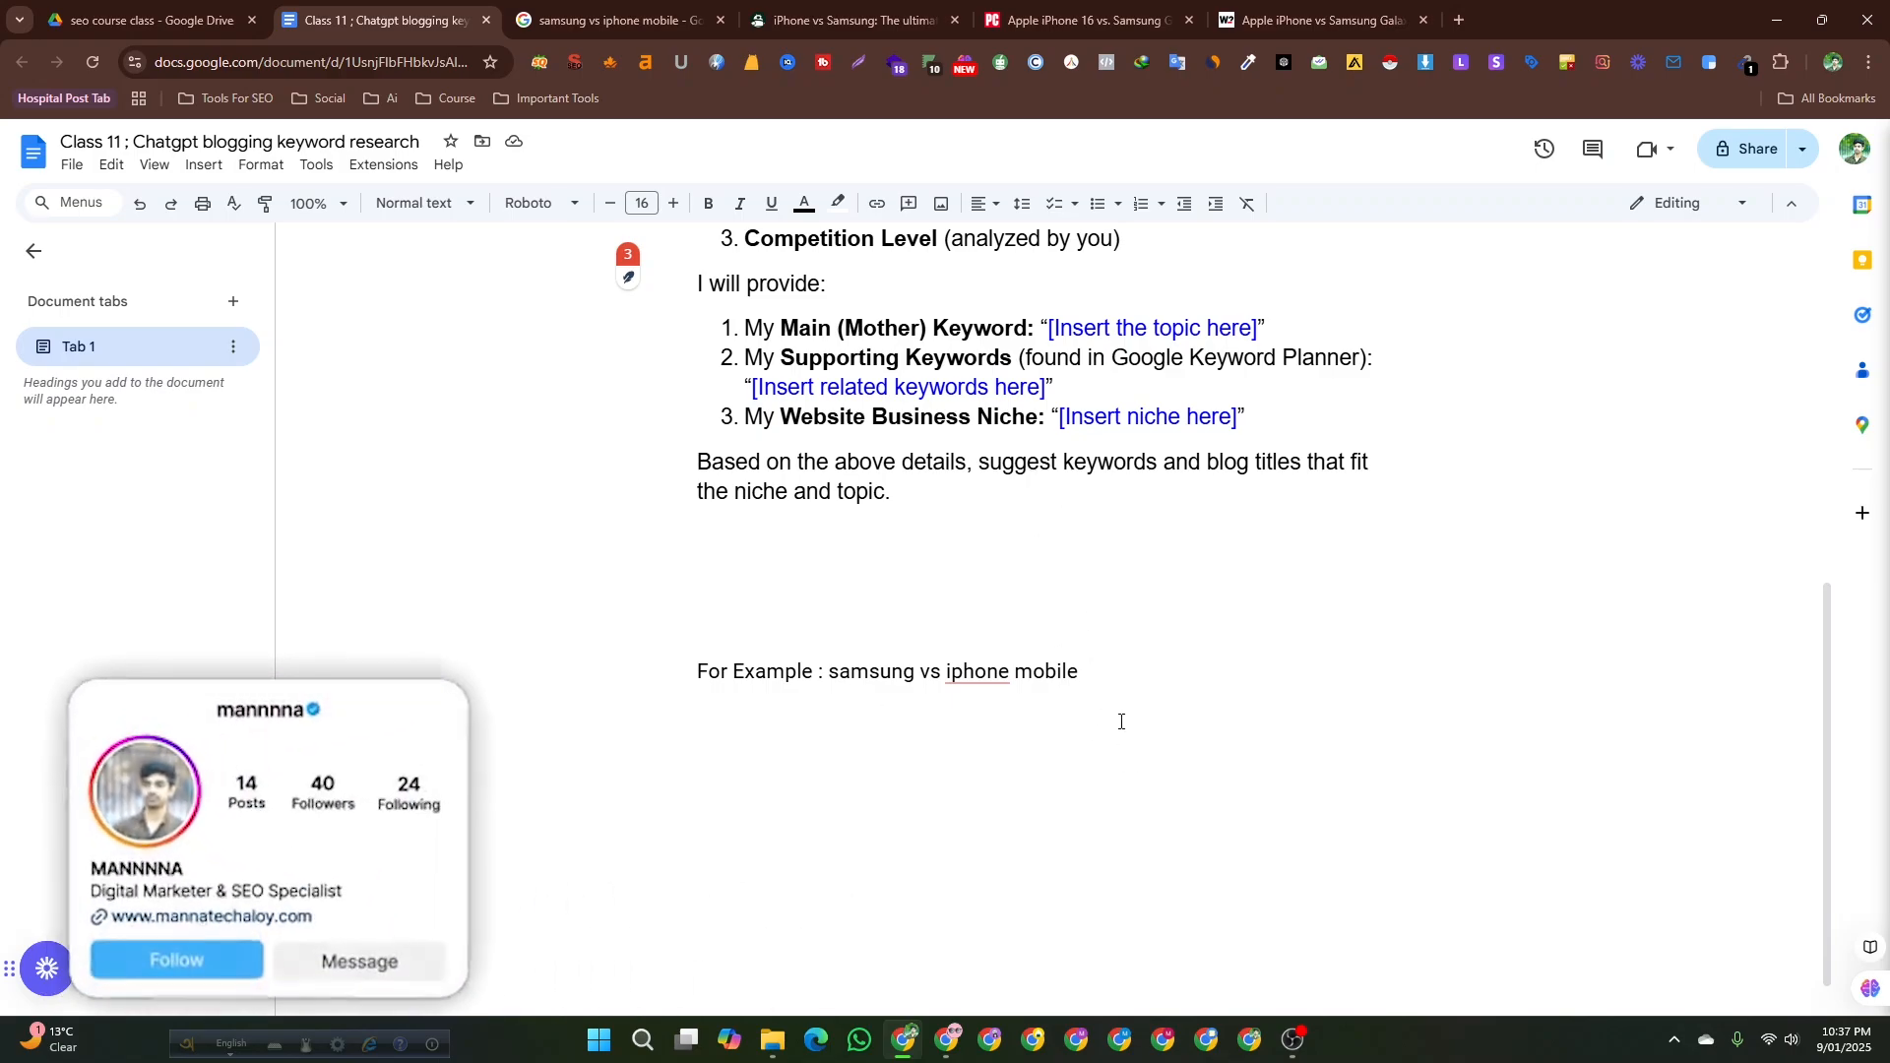
{"action": "scroll", "coordinate": [1012, 705], "scroll_direction": "up", "scroll_amount": 1}
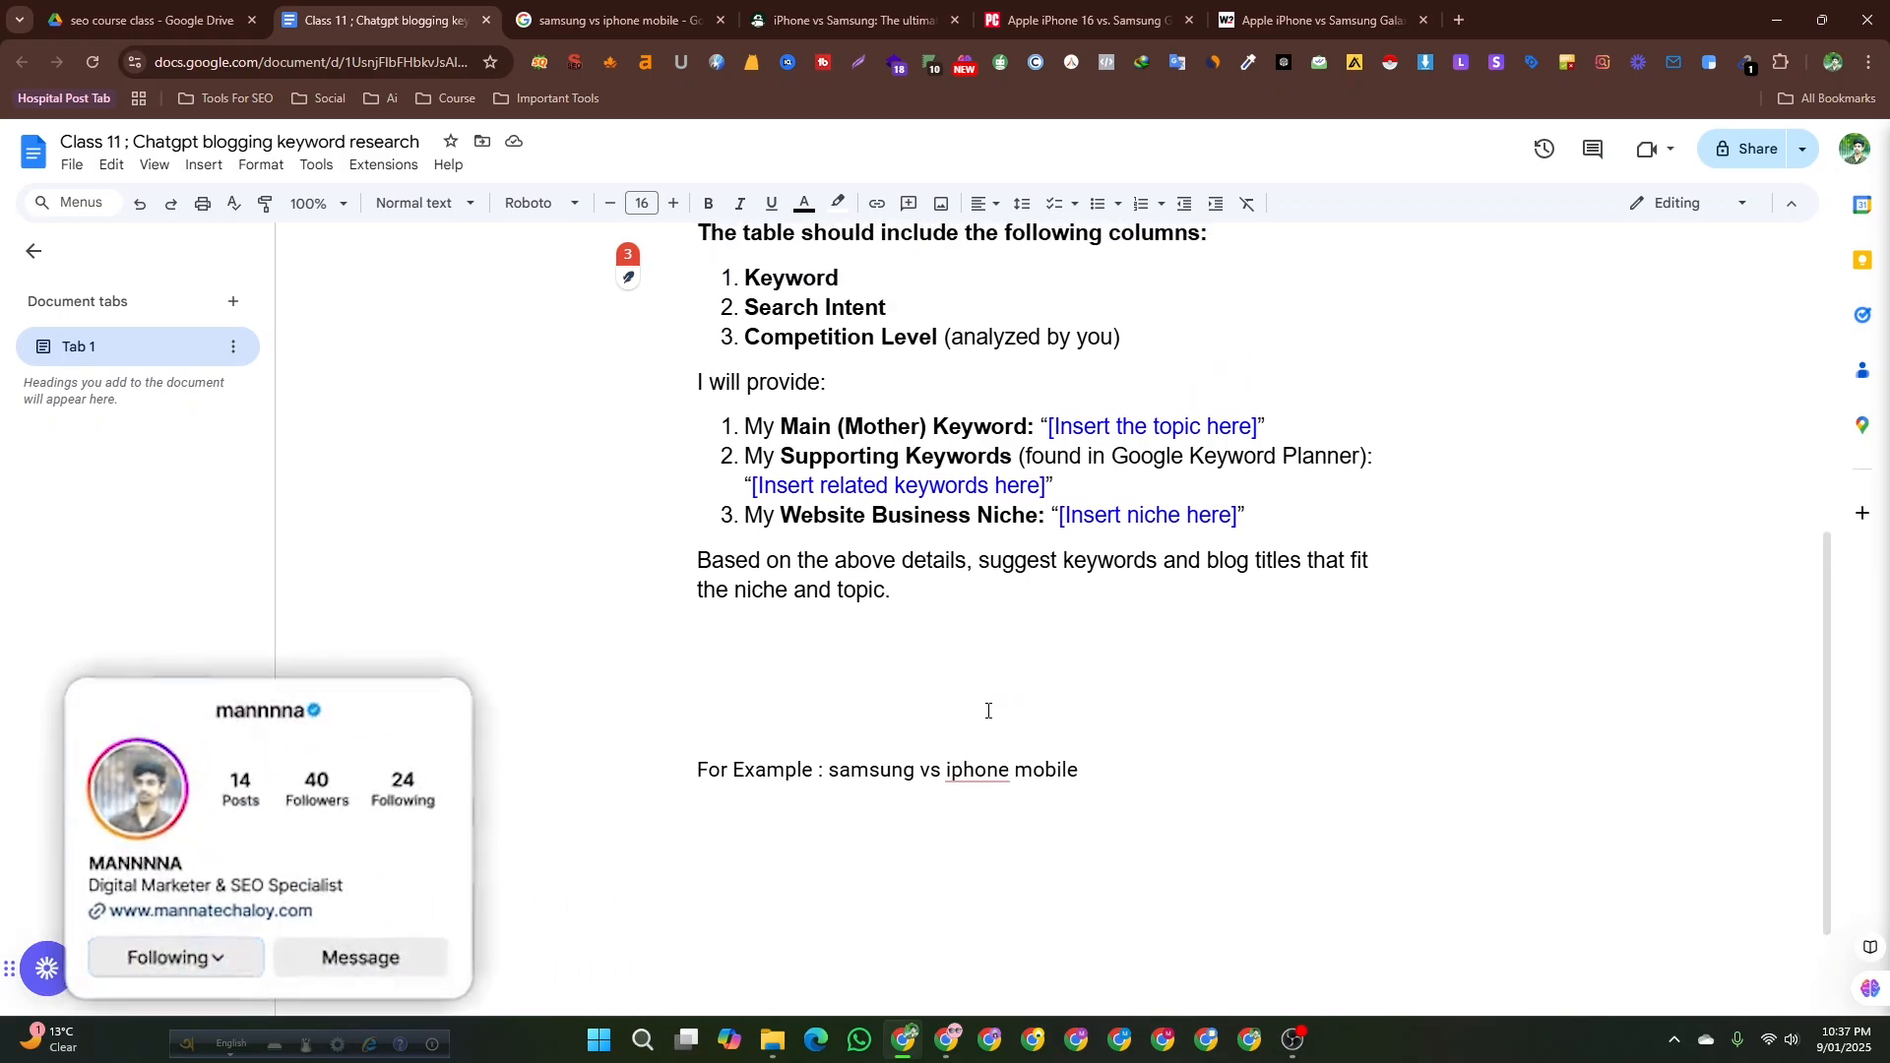
{"action": "scroll", "coordinate": [1819, 630], "scroll_direction": "up", "scroll_amount": 3}
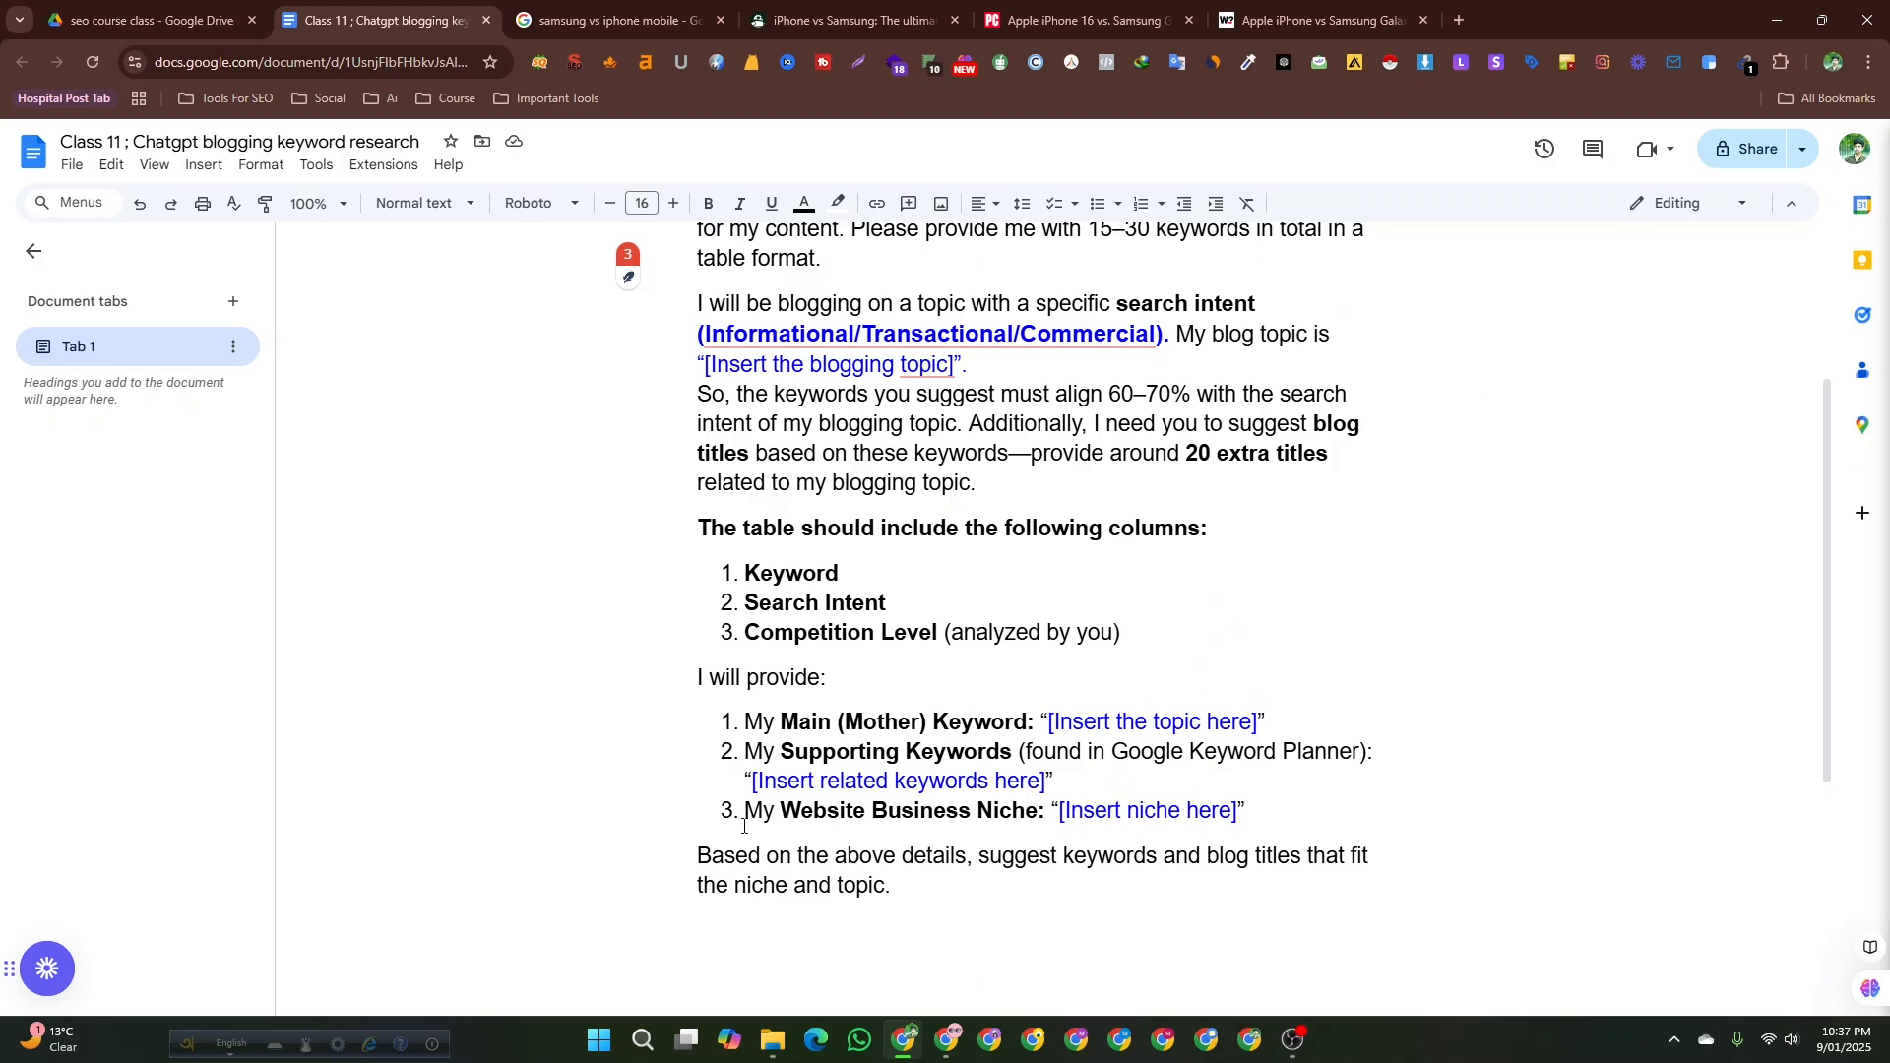
{"action": "scroll", "coordinate": [622, 642], "scroll_direction": "up", "scroll_amount": 3}
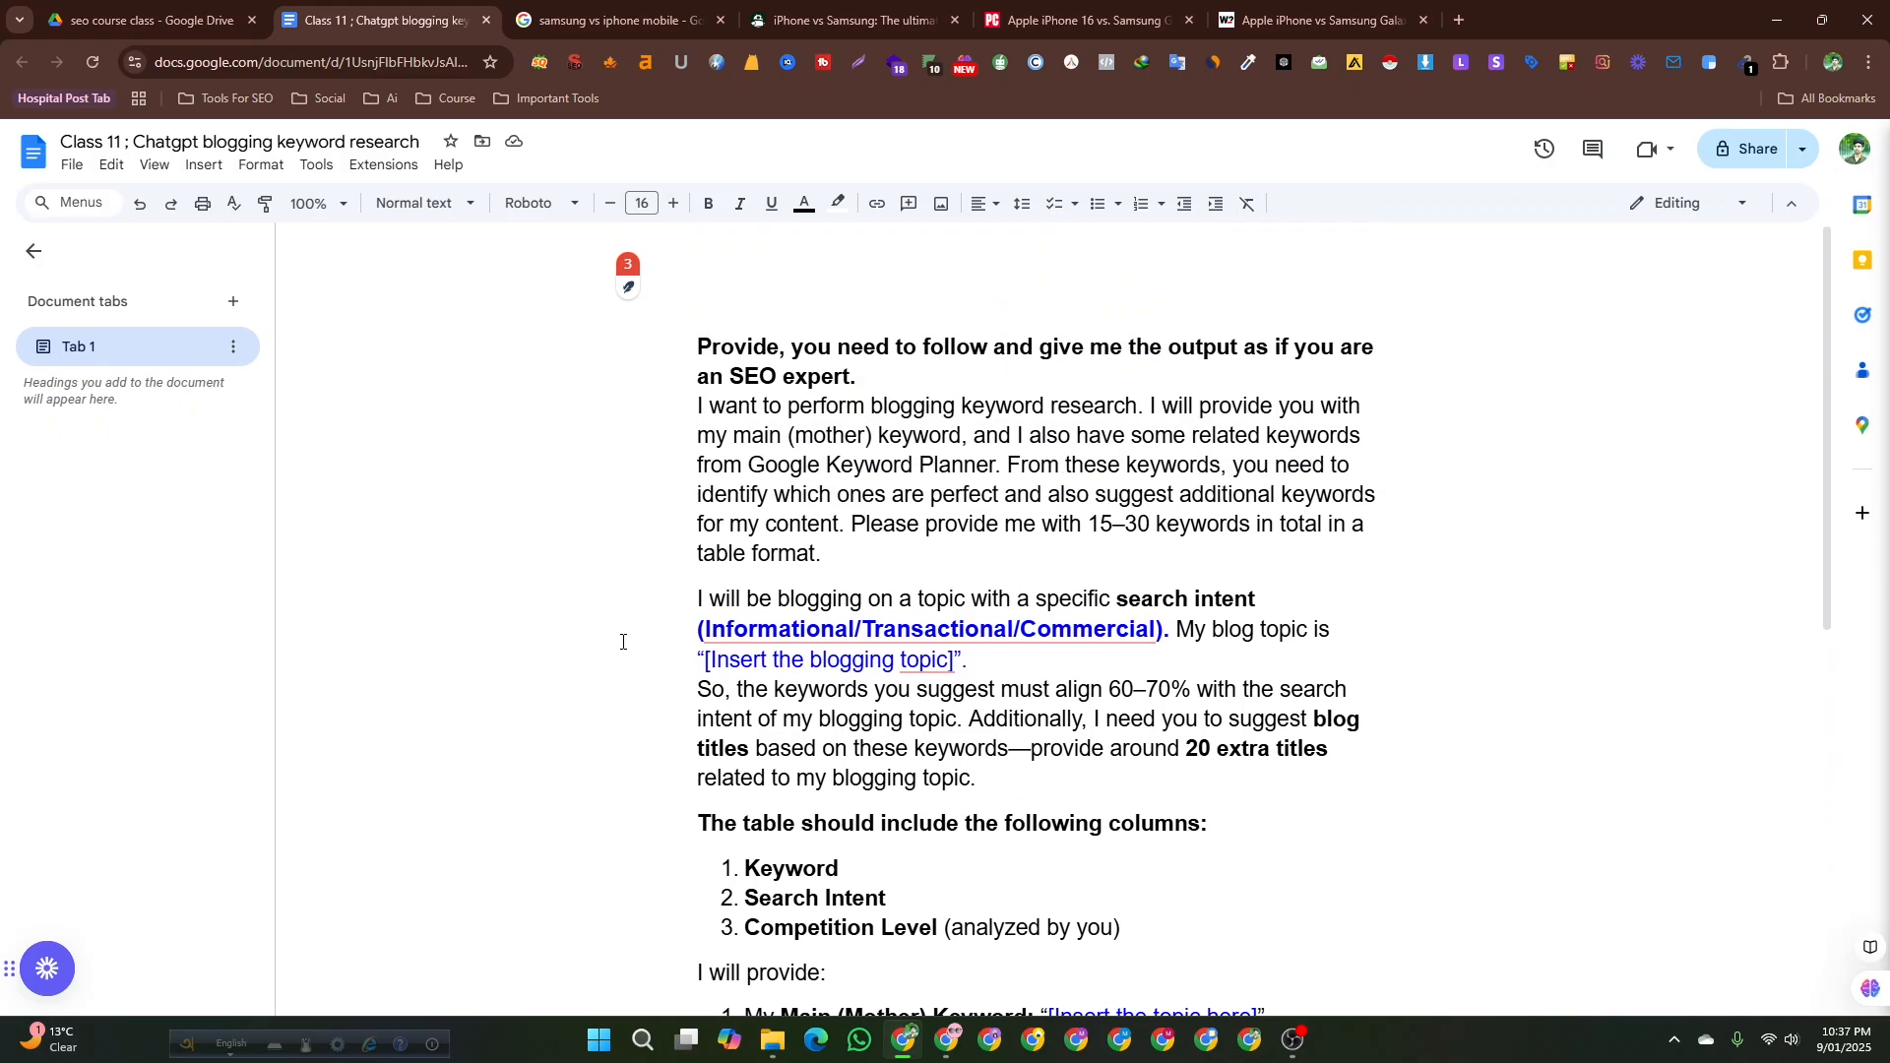
{"action": "left_click_drag", "start_coordinate": [713, 645], "coordinate": [1125, 644]}
{"action": "left_click", "coordinate": [1125, 643]}
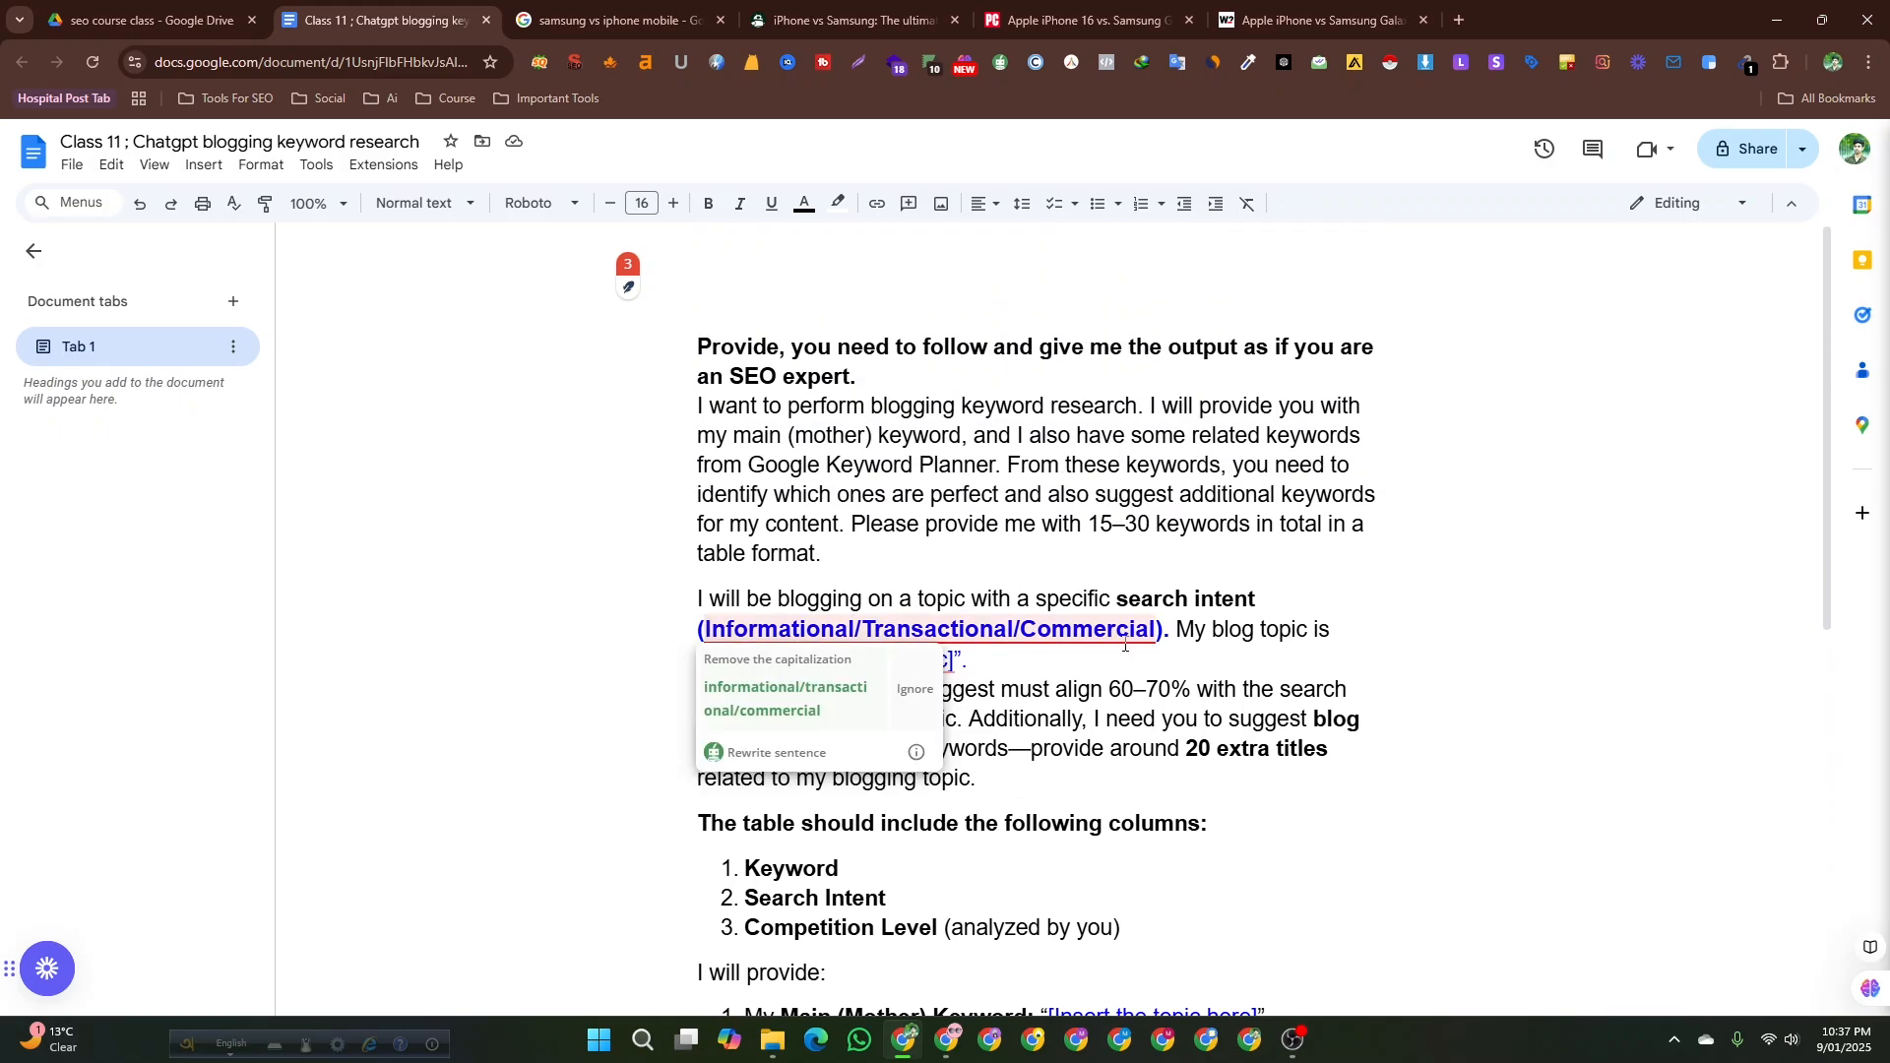
{"action": "left_click", "coordinate": [970, 723]}
{"action": "scroll", "coordinate": [912, 690], "scroll_direction": "down", "scroll_amount": 2}
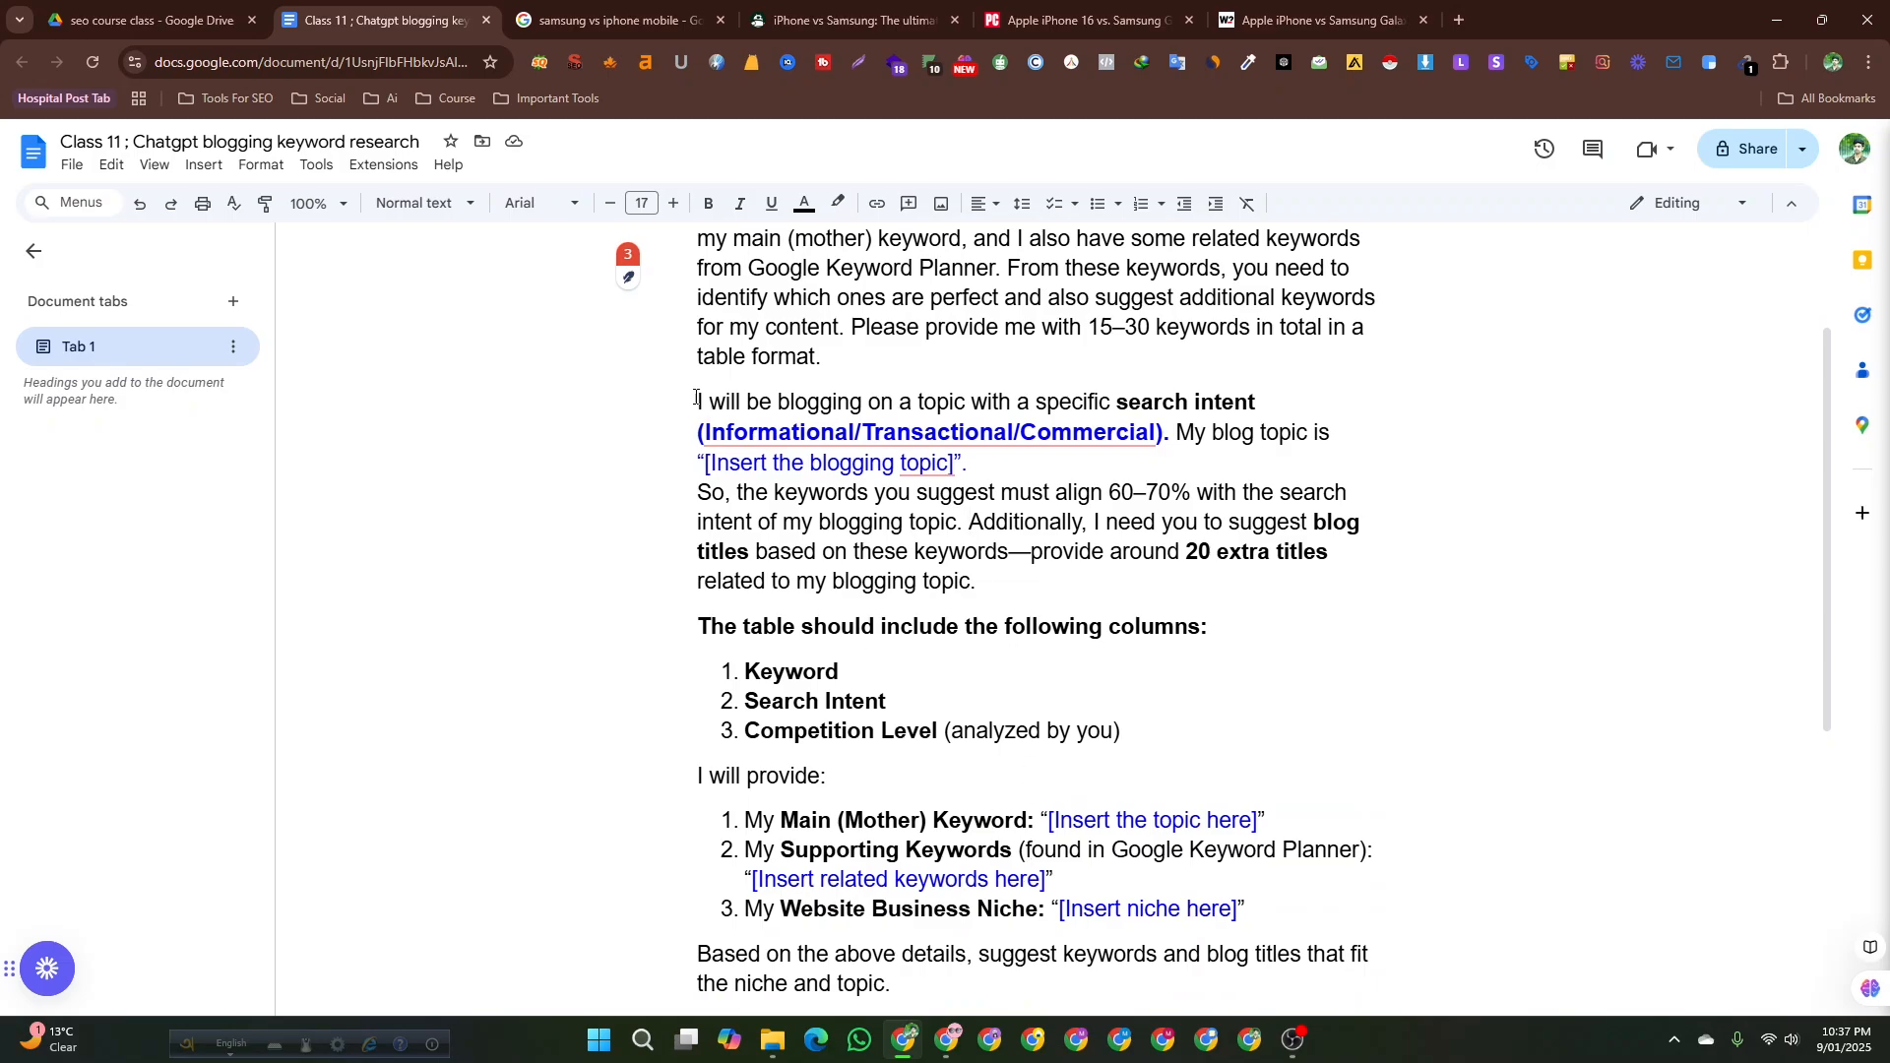
{"action": "scroll", "coordinate": [891, 758], "scroll_direction": "down", "scroll_amount": 2}
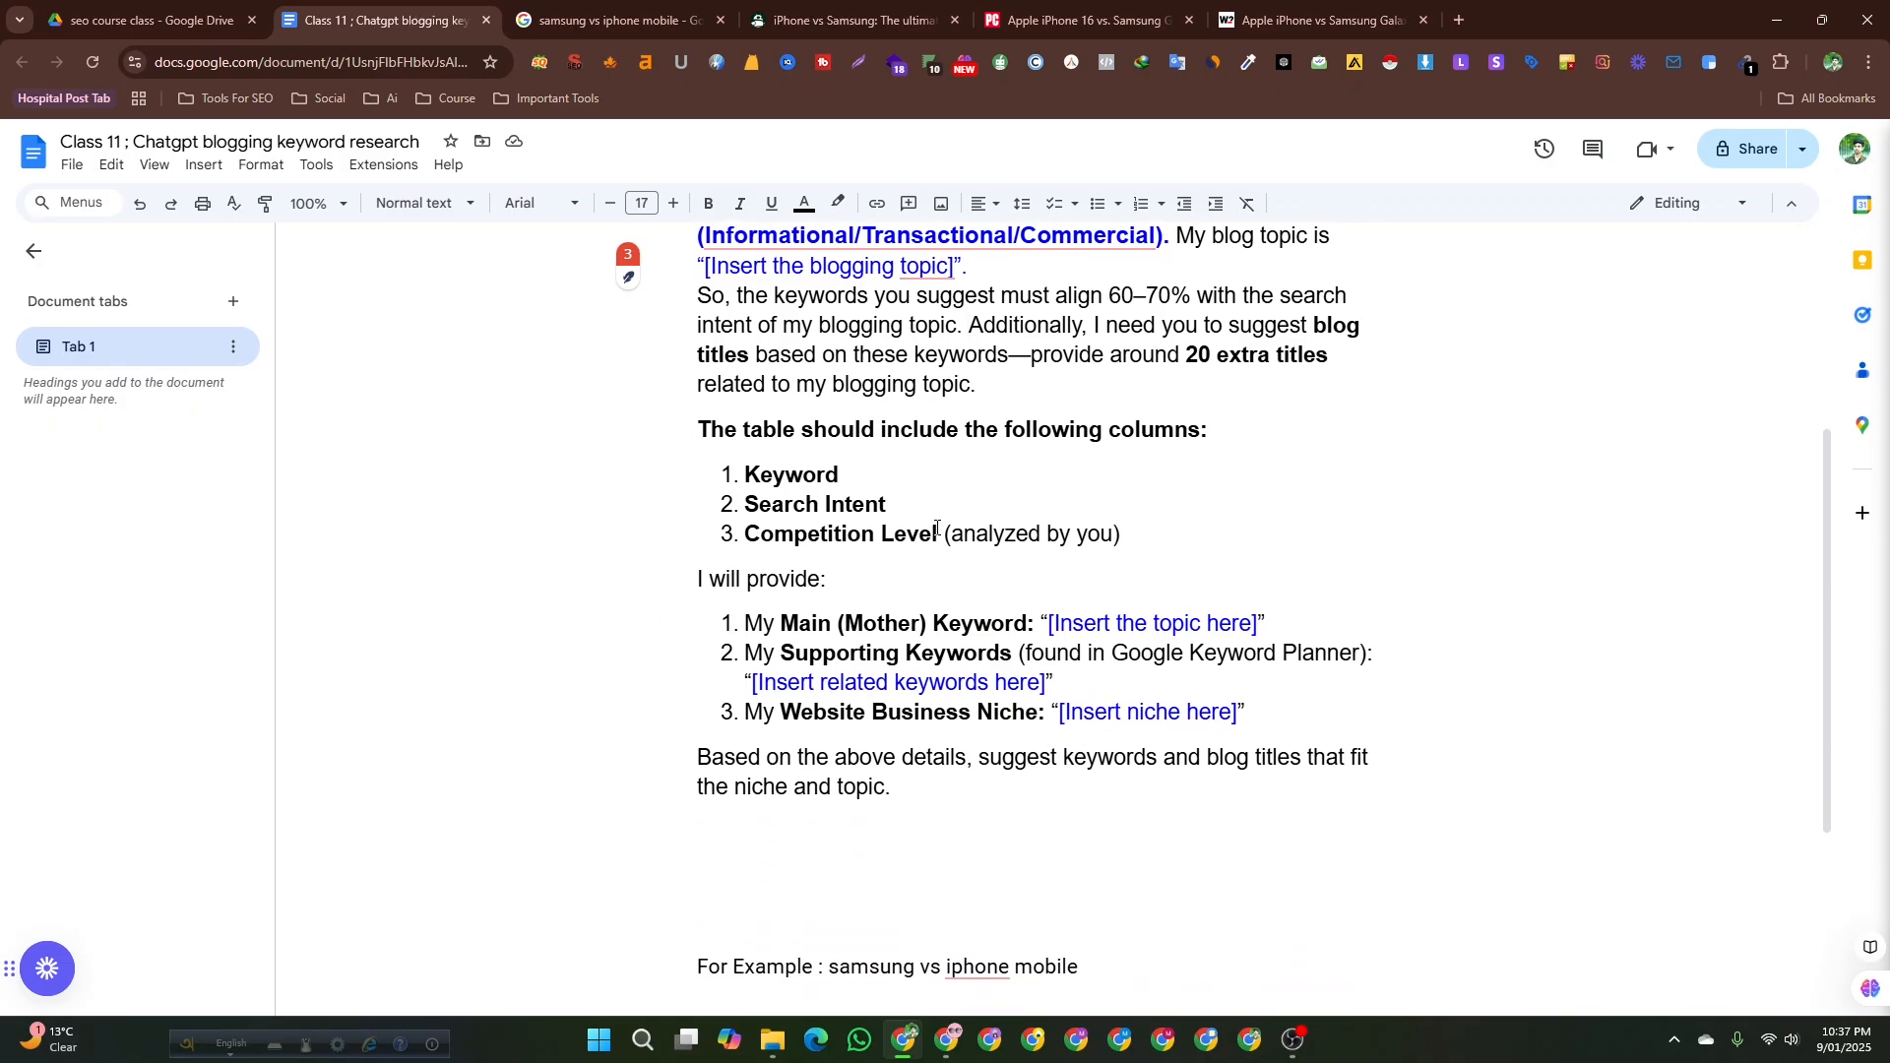
{"action": "scroll", "coordinate": [936, 529], "scroll_direction": "up", "scroll_amount": 4}
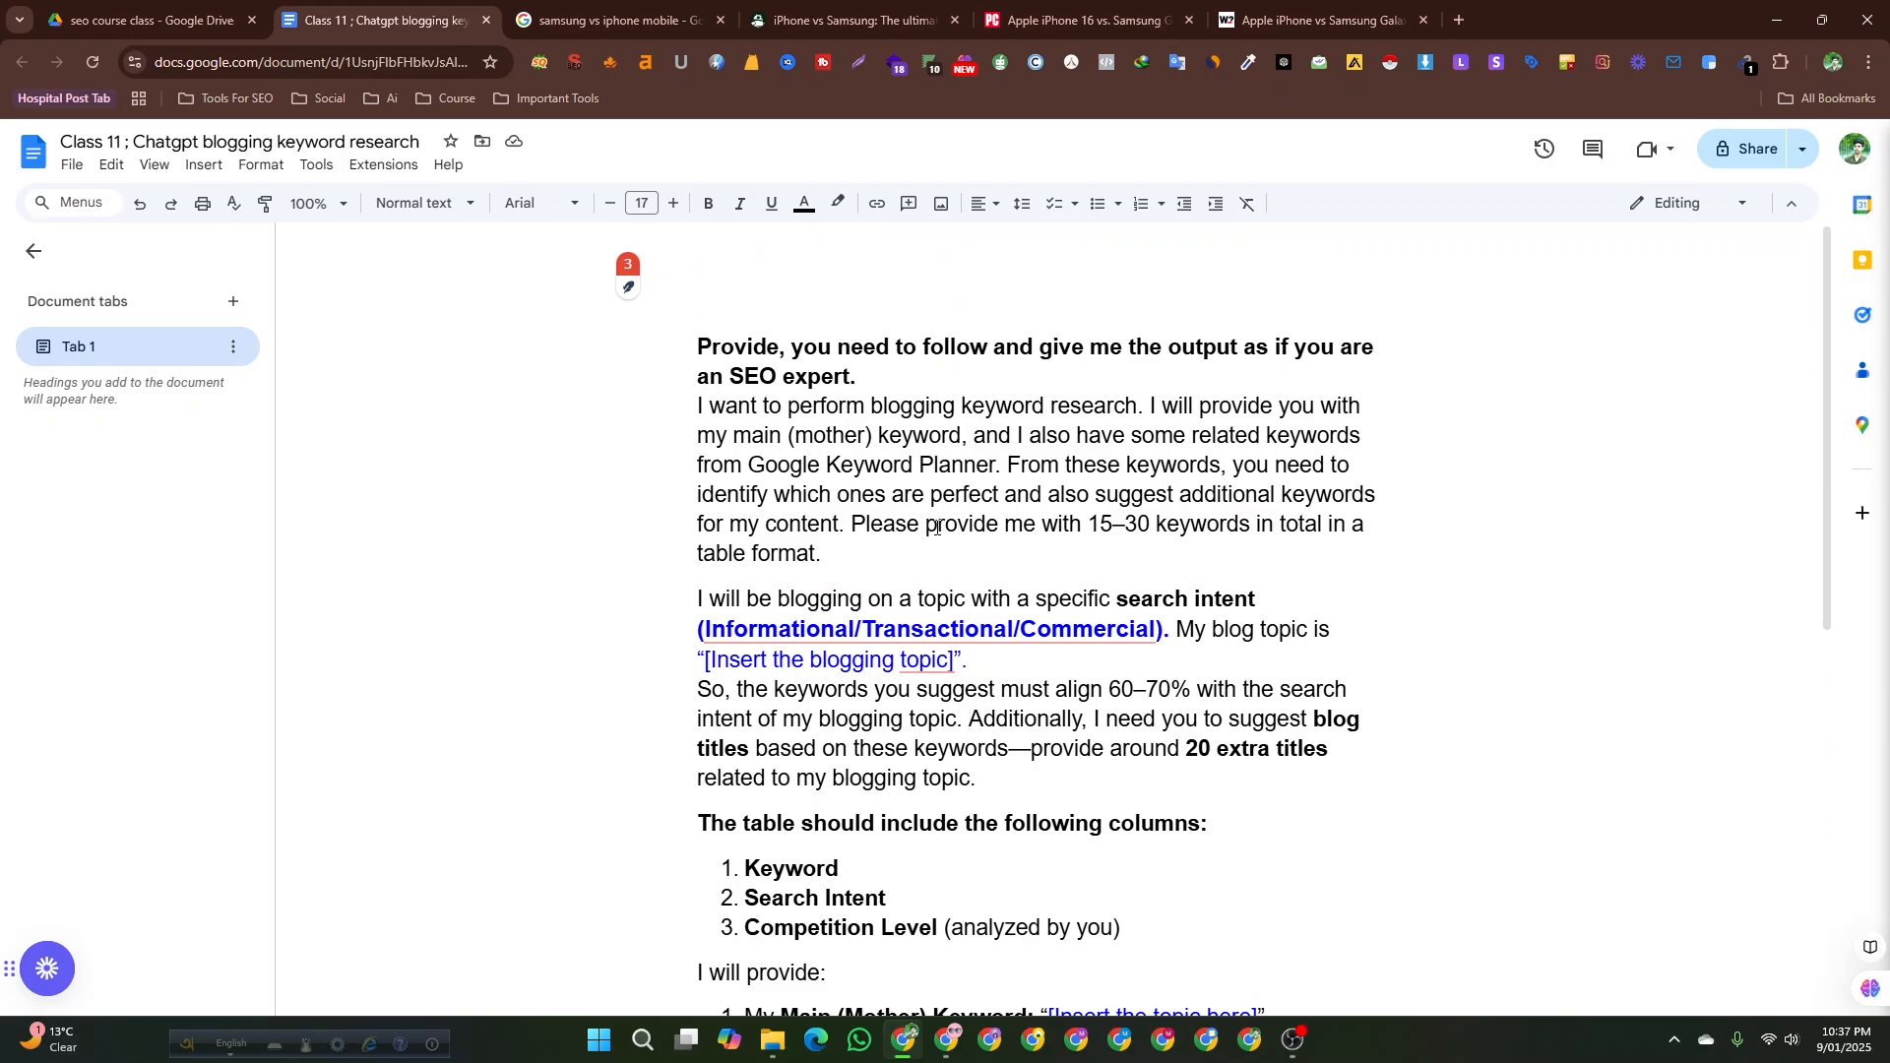
{"action": "left_click", "coordinate": [703, 356]}
{"action": "key", "text": "alt+Tab"}
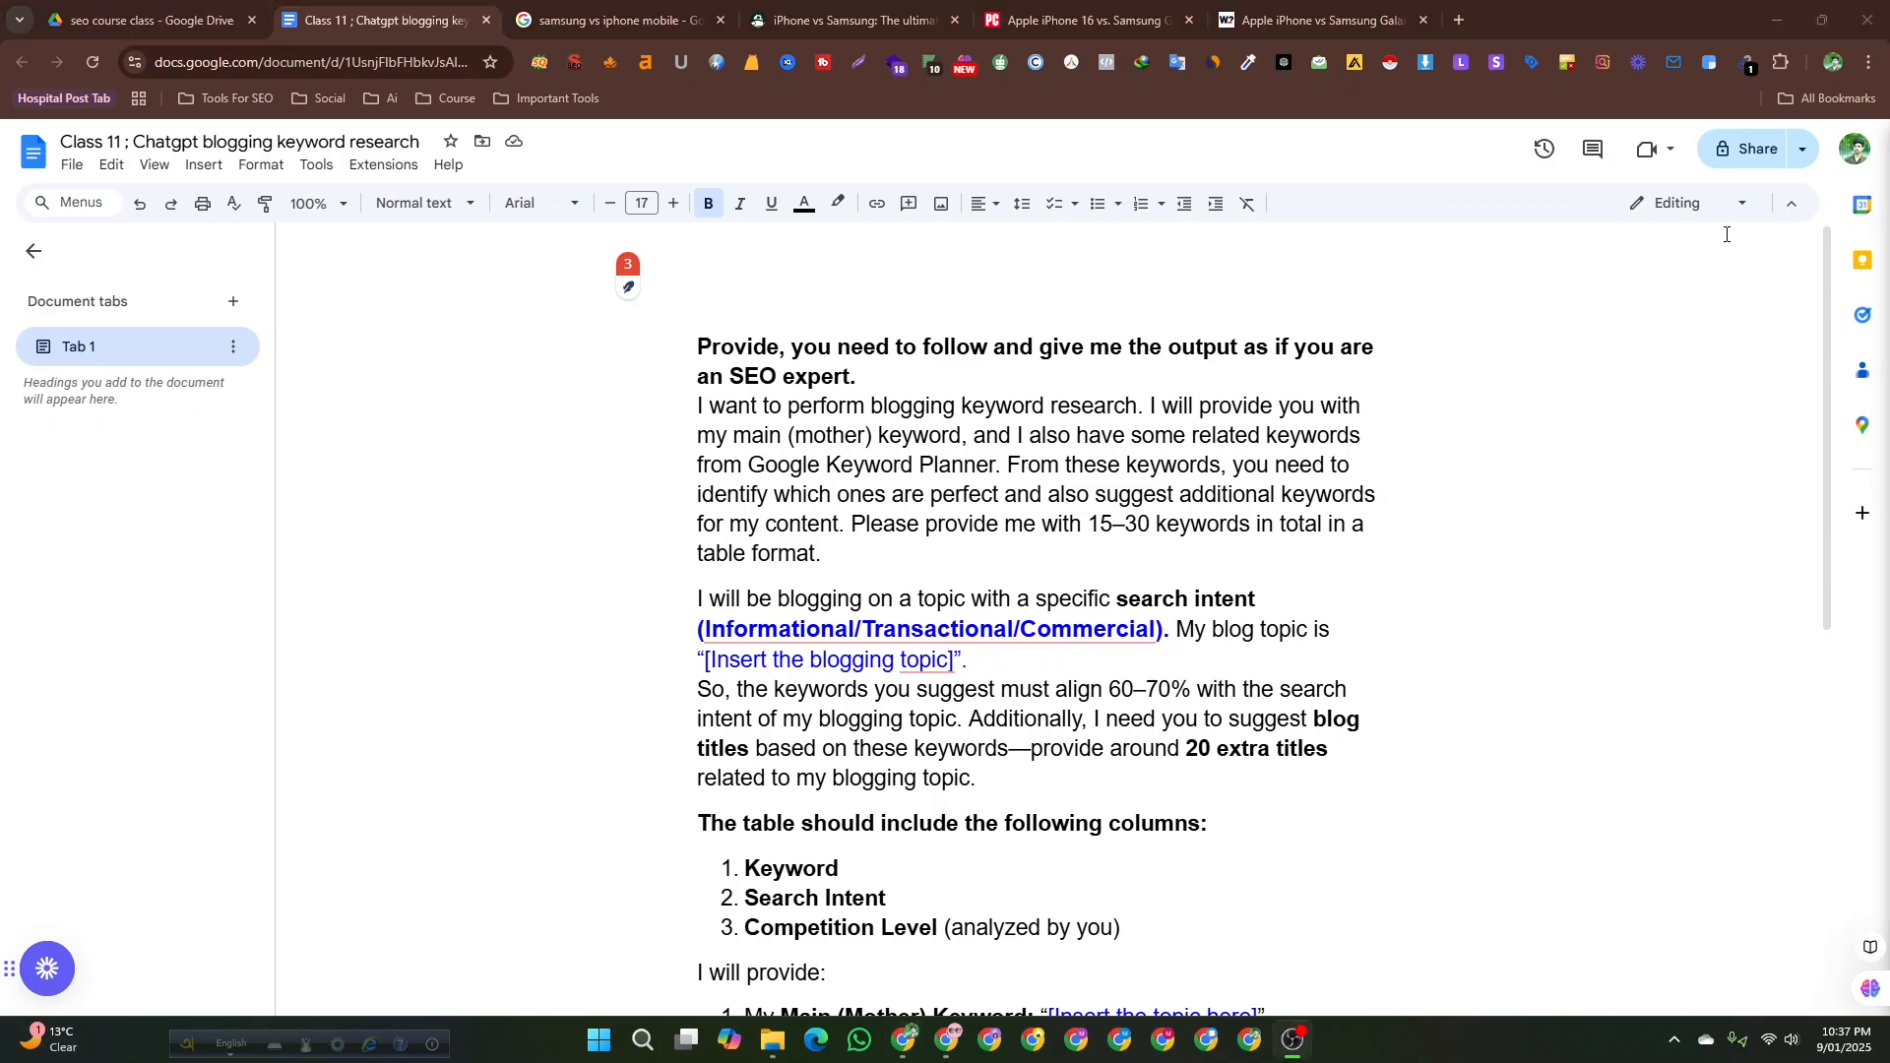
Open a new browser tab and search Google for google keyword planner.
{"action": "left_click", "coordinate": [1458, 20]}
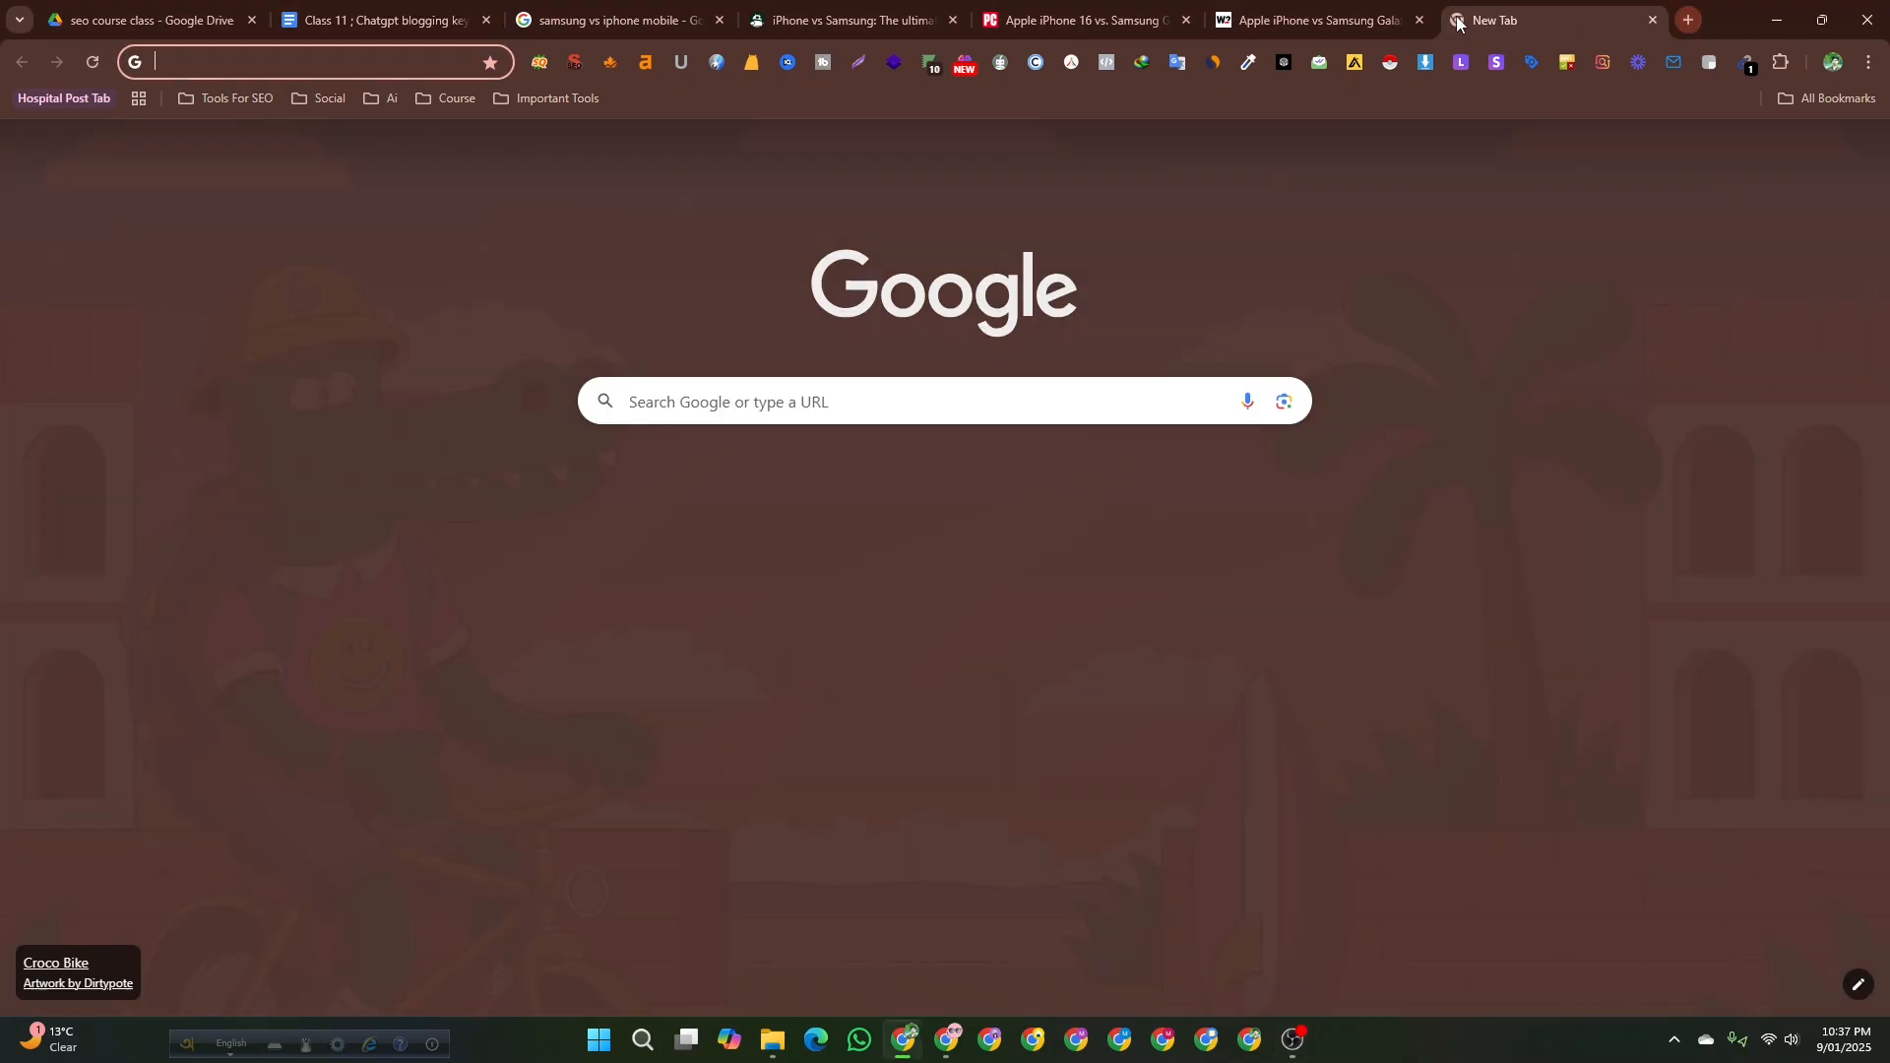
{"action": "type", "text": "go"}
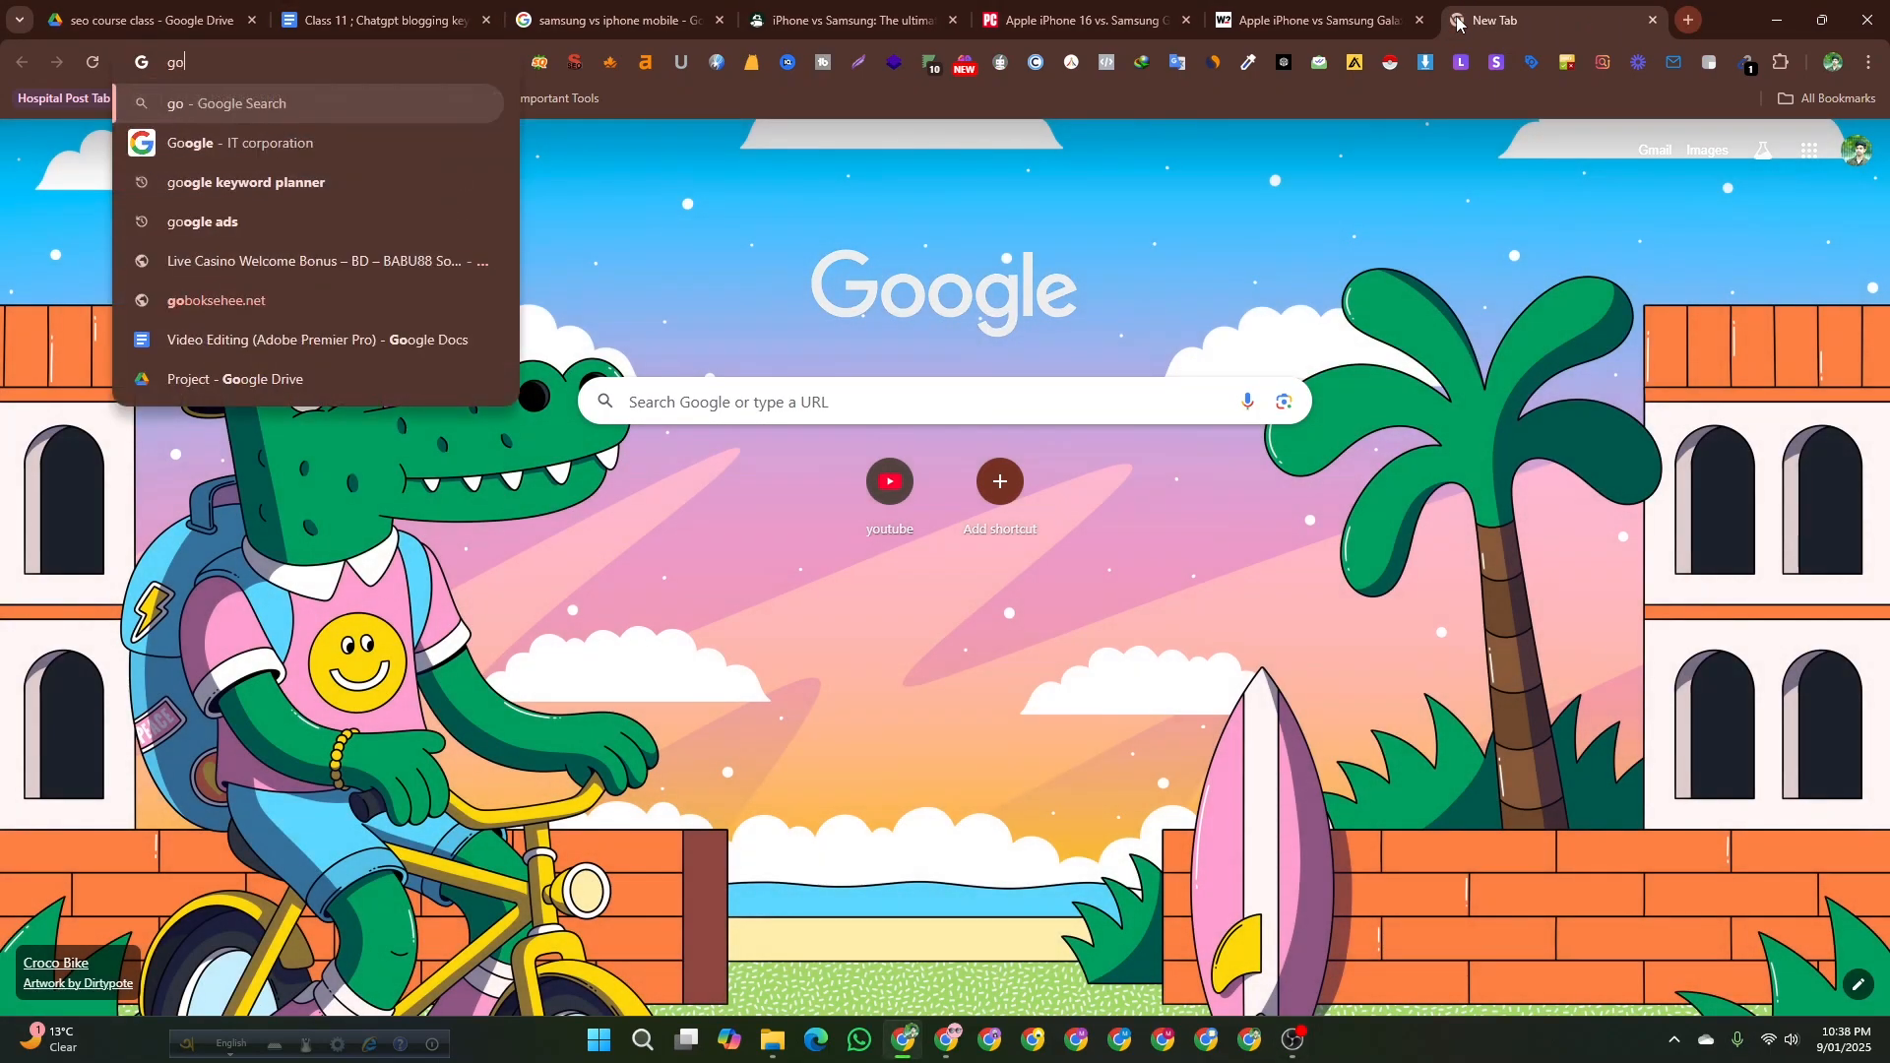
{"action": "type", "text": "ogle "}
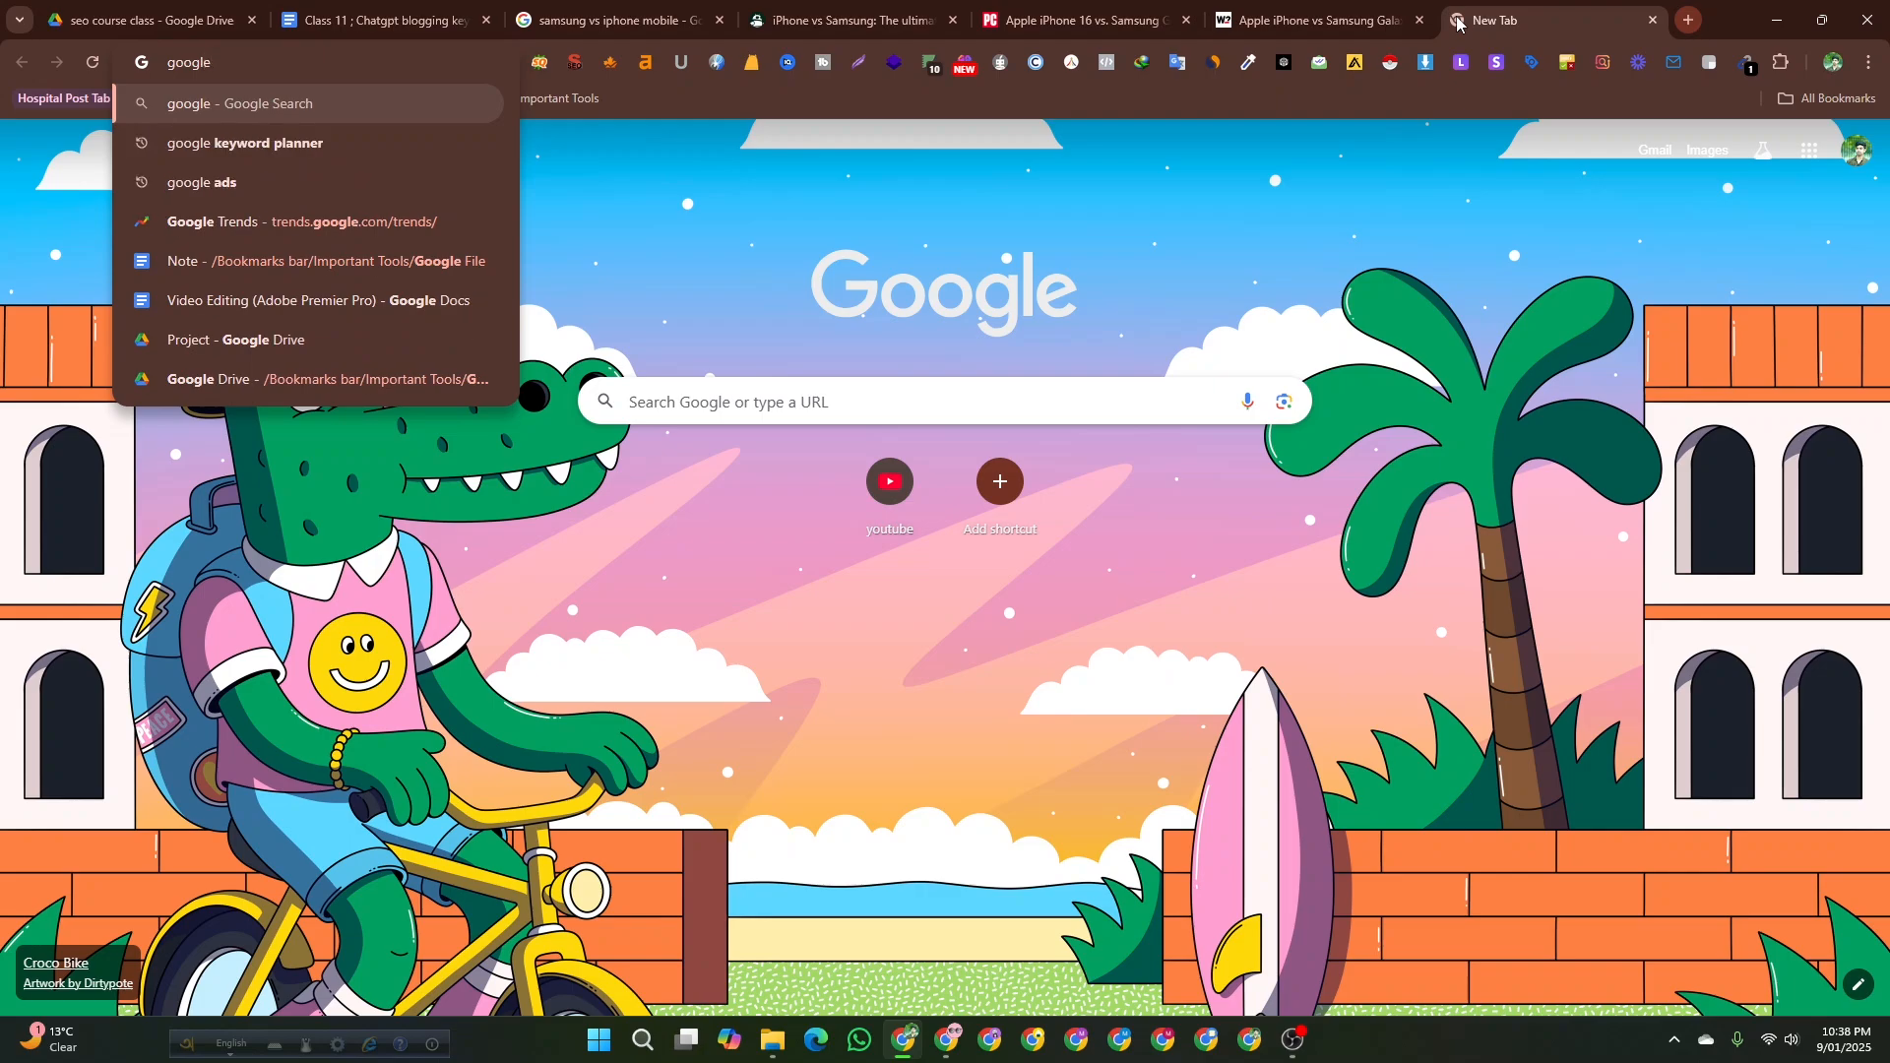
{"action": "type", "text": "keyword "}
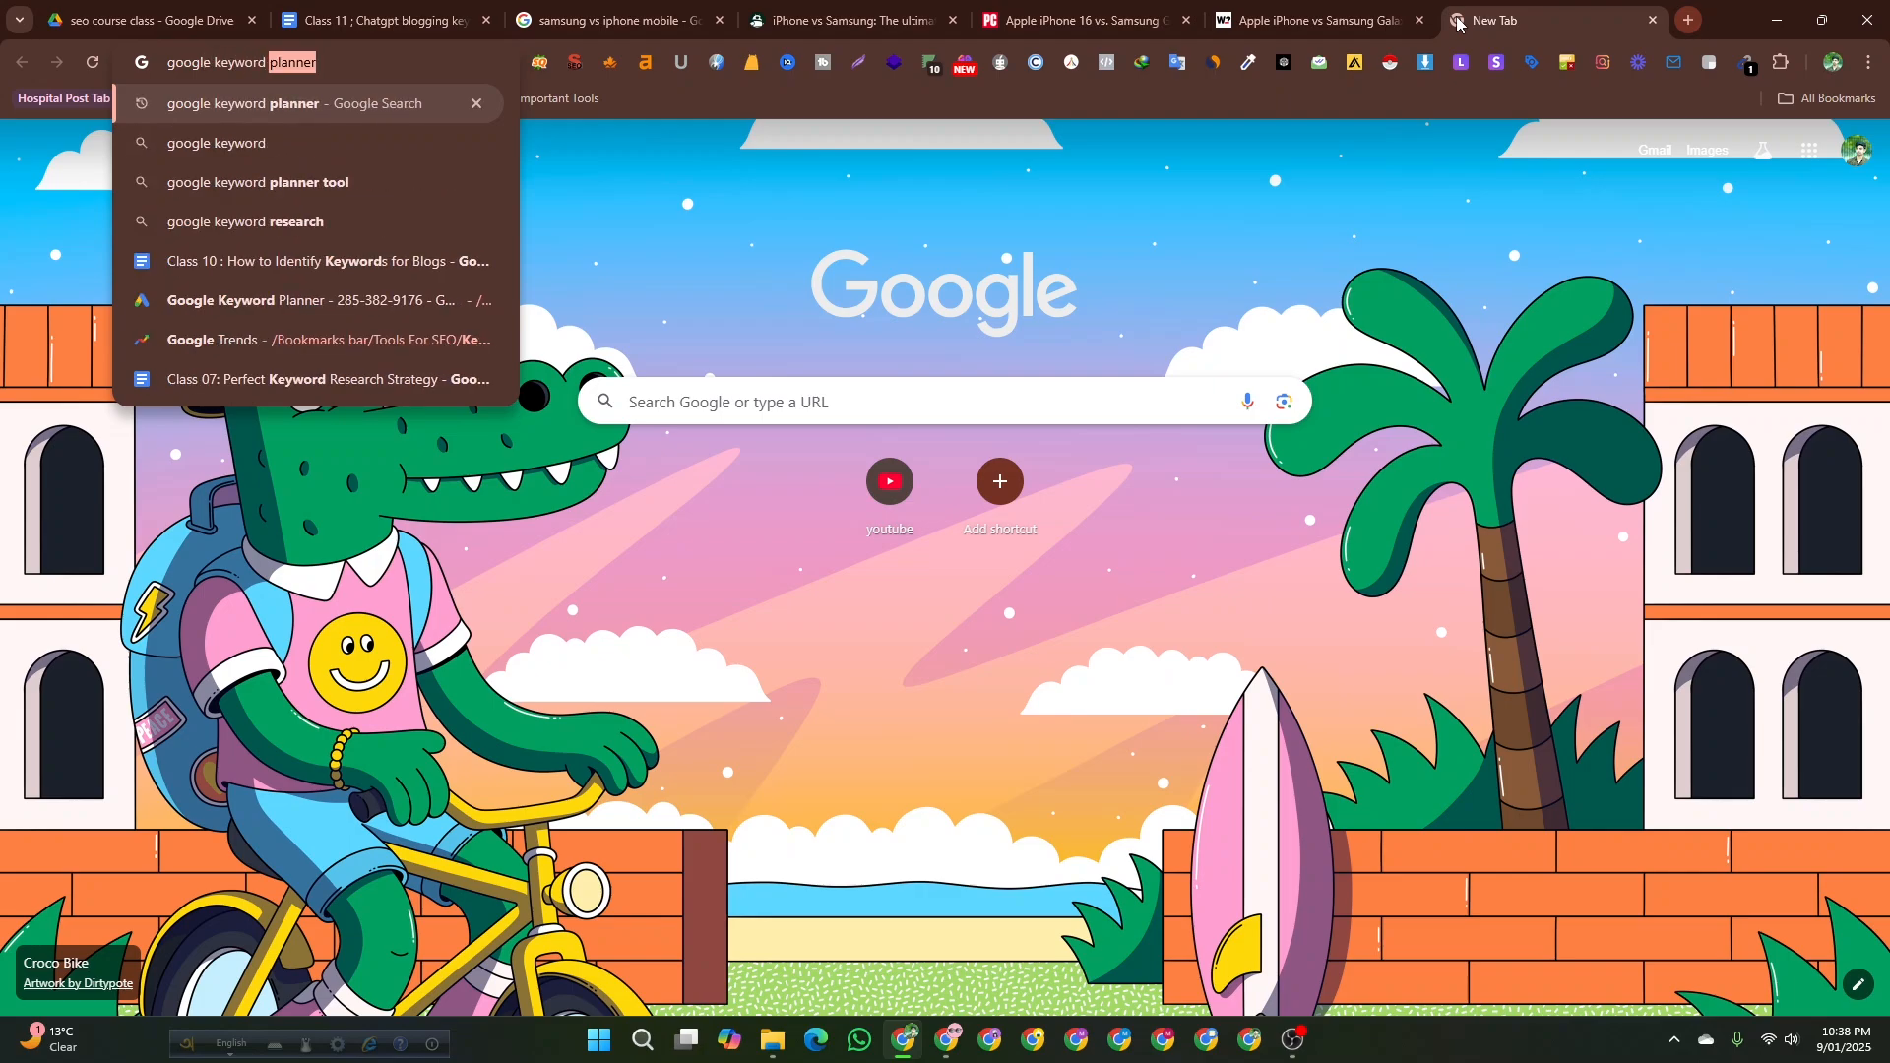
{"action": "type", "text": "planner"}
{"action": "key", "text": "Return"}
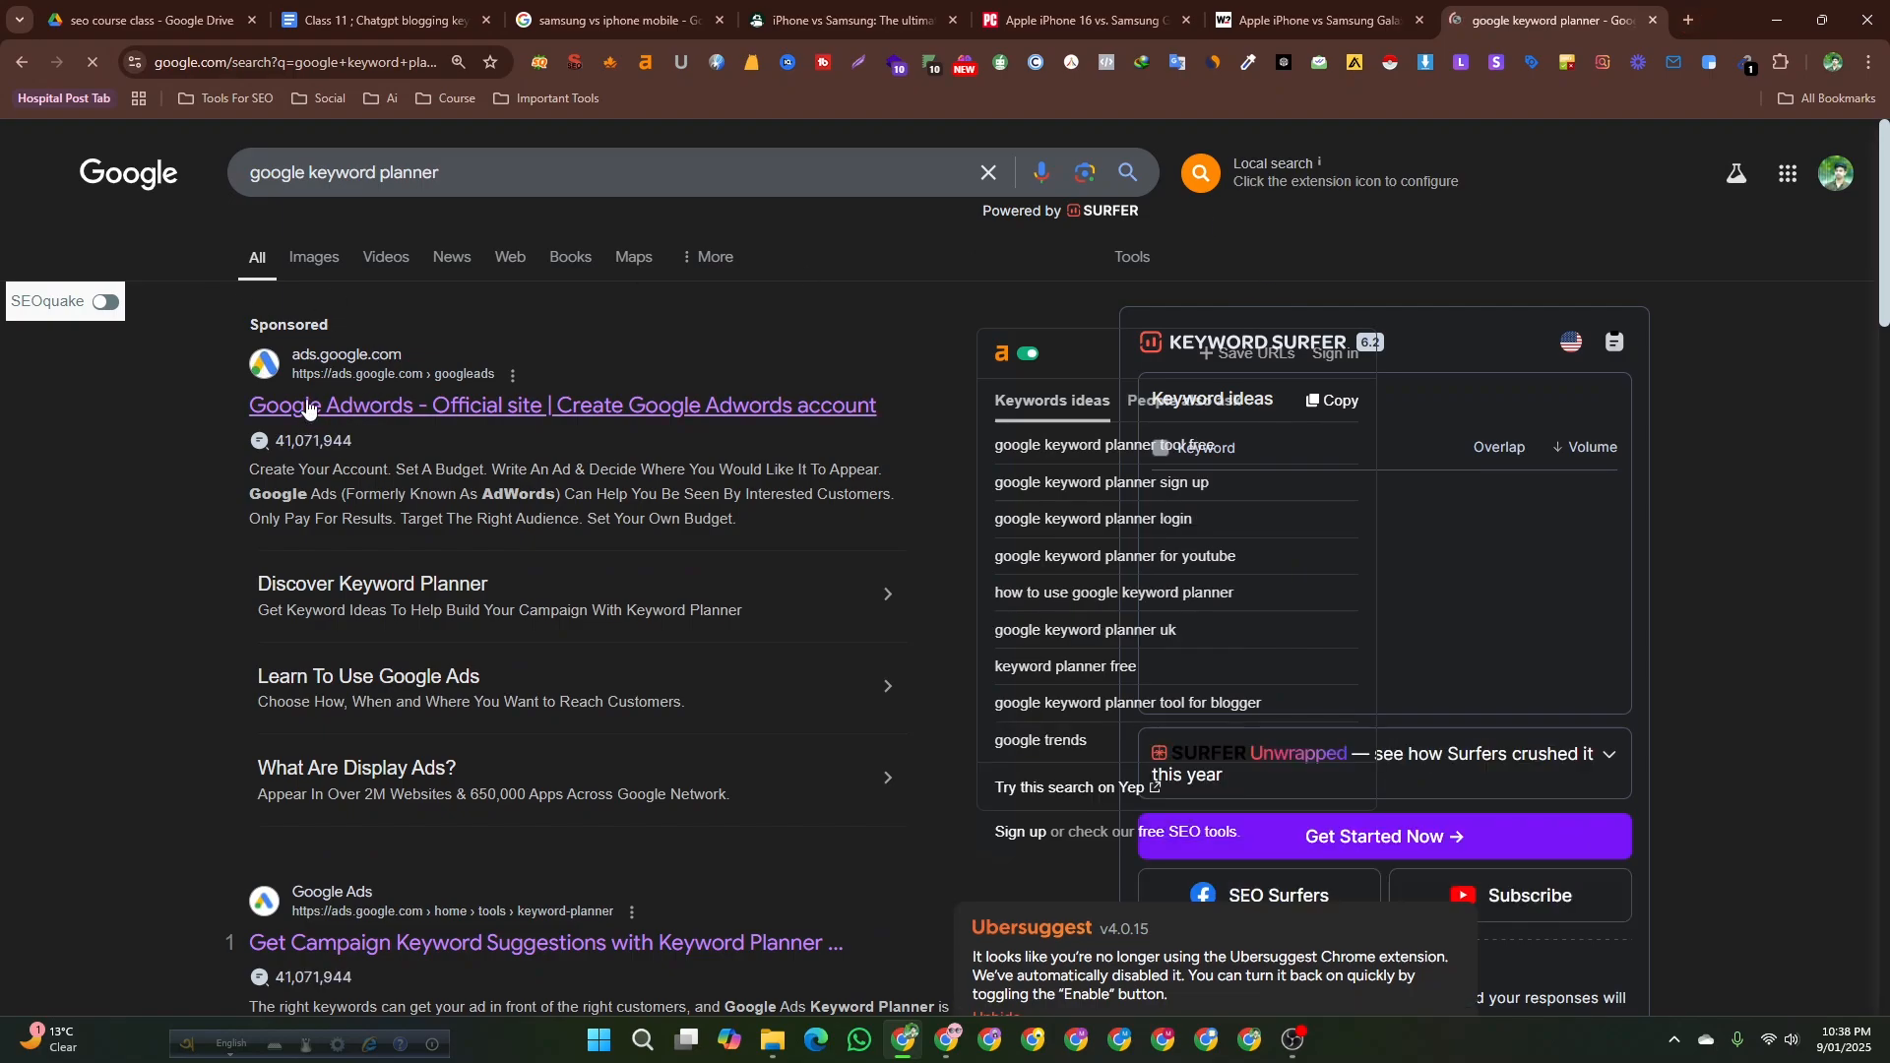
Open the Google Ads official site, start it, and choose the first Google Ads account.
{"action": "left_click", "coordinate": [308, 406]}
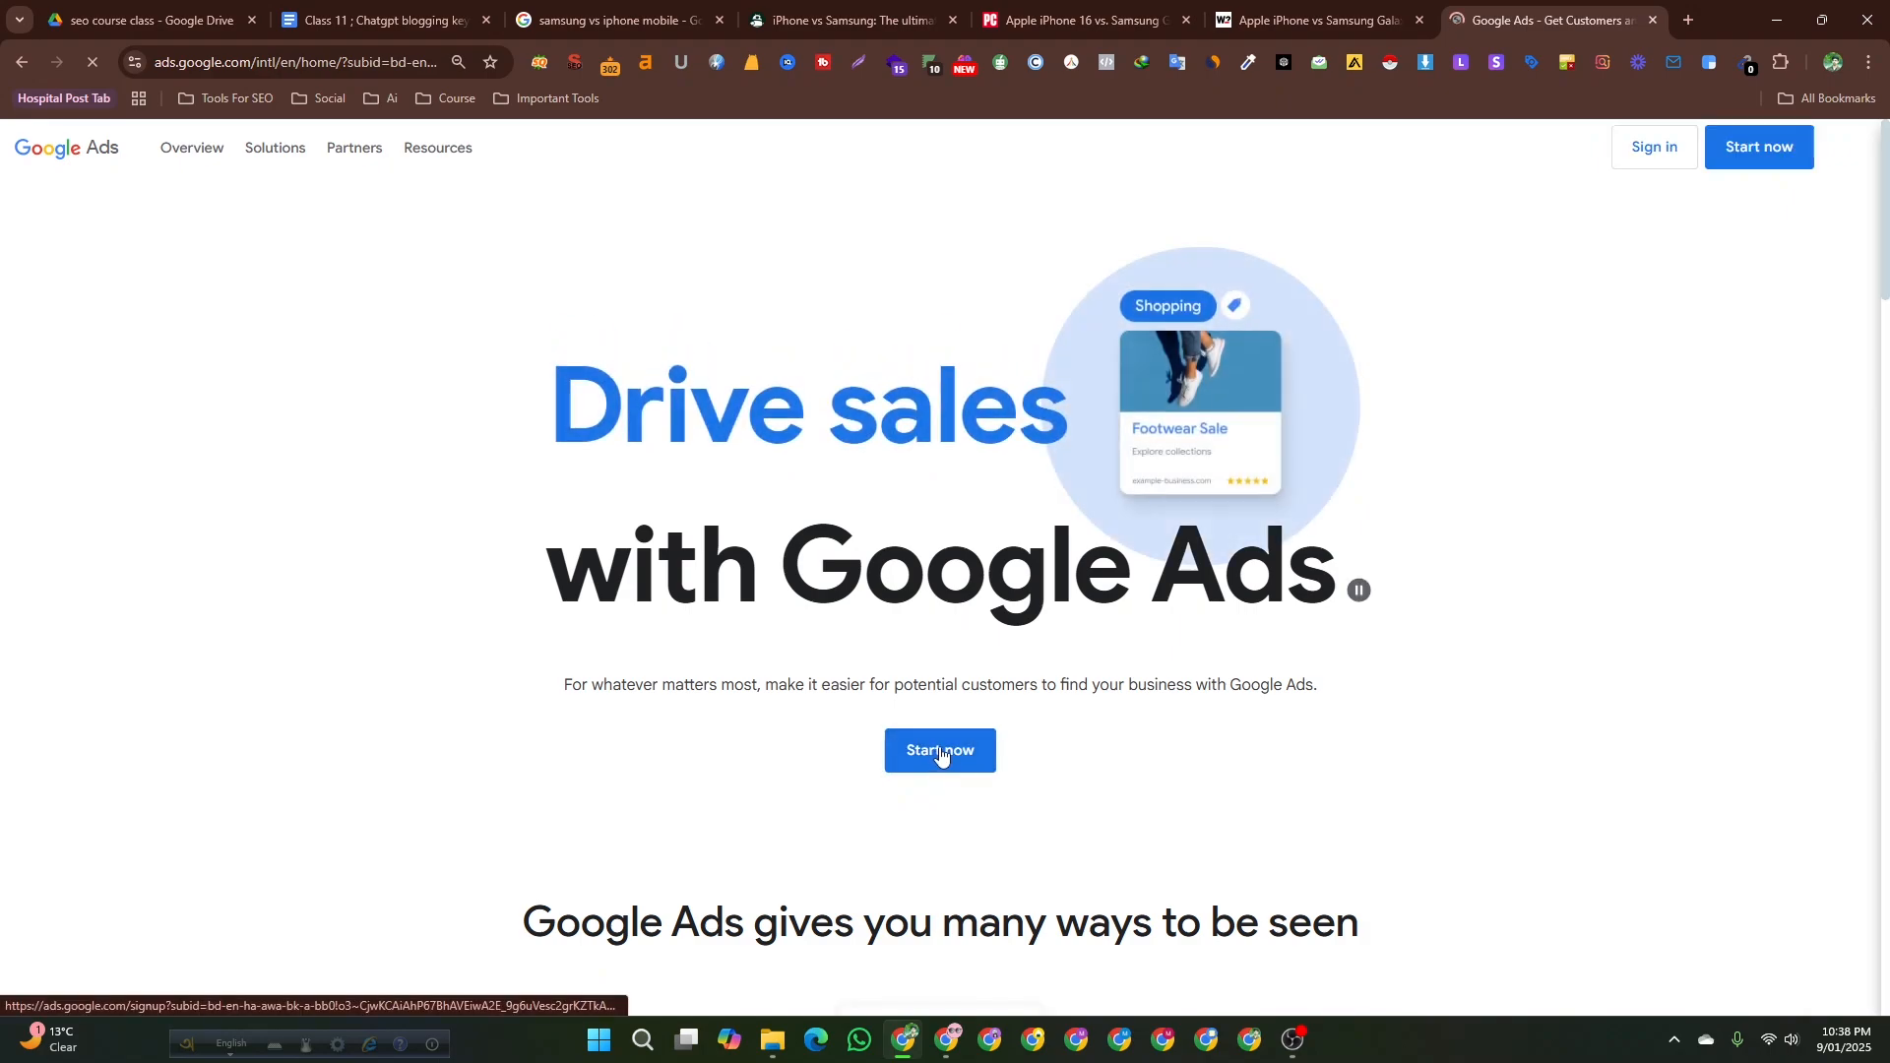
{"action": "left_click", "coordinate": [940, 751]}
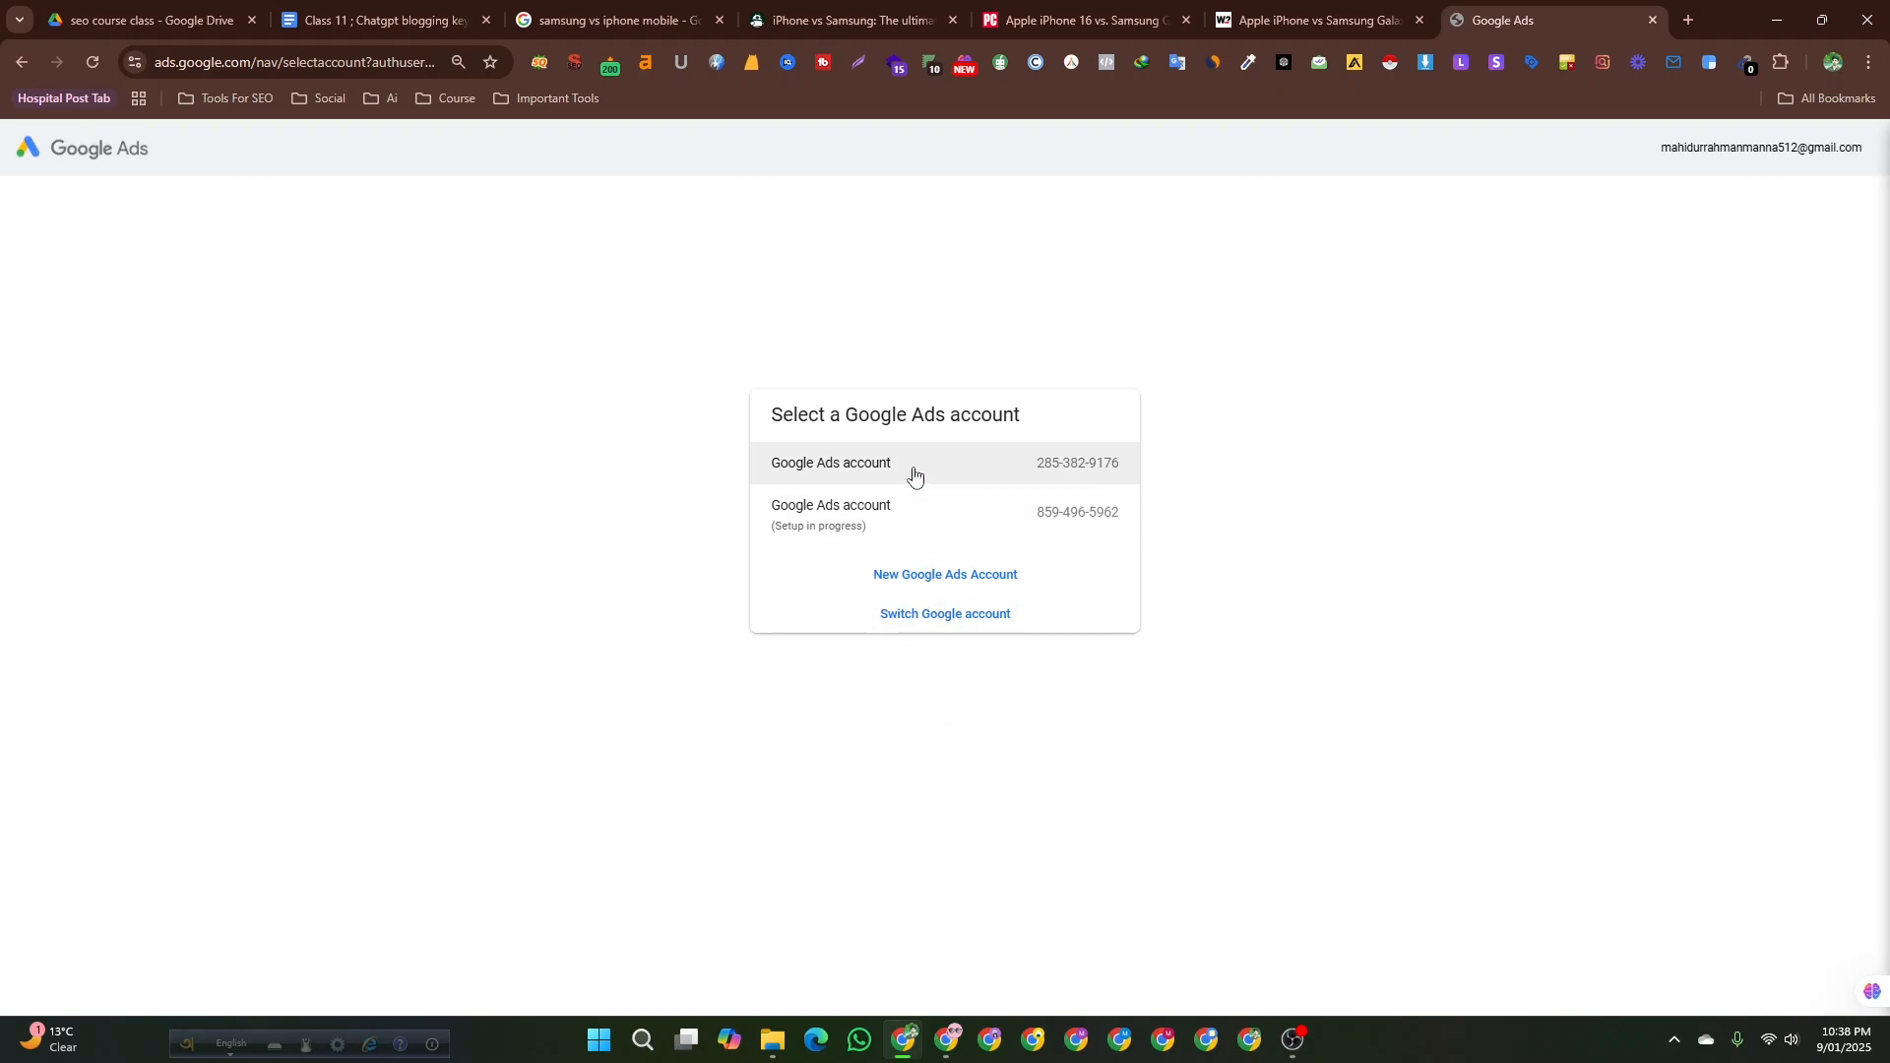
{"action": "left_click", "coordinate": [913, 476]}
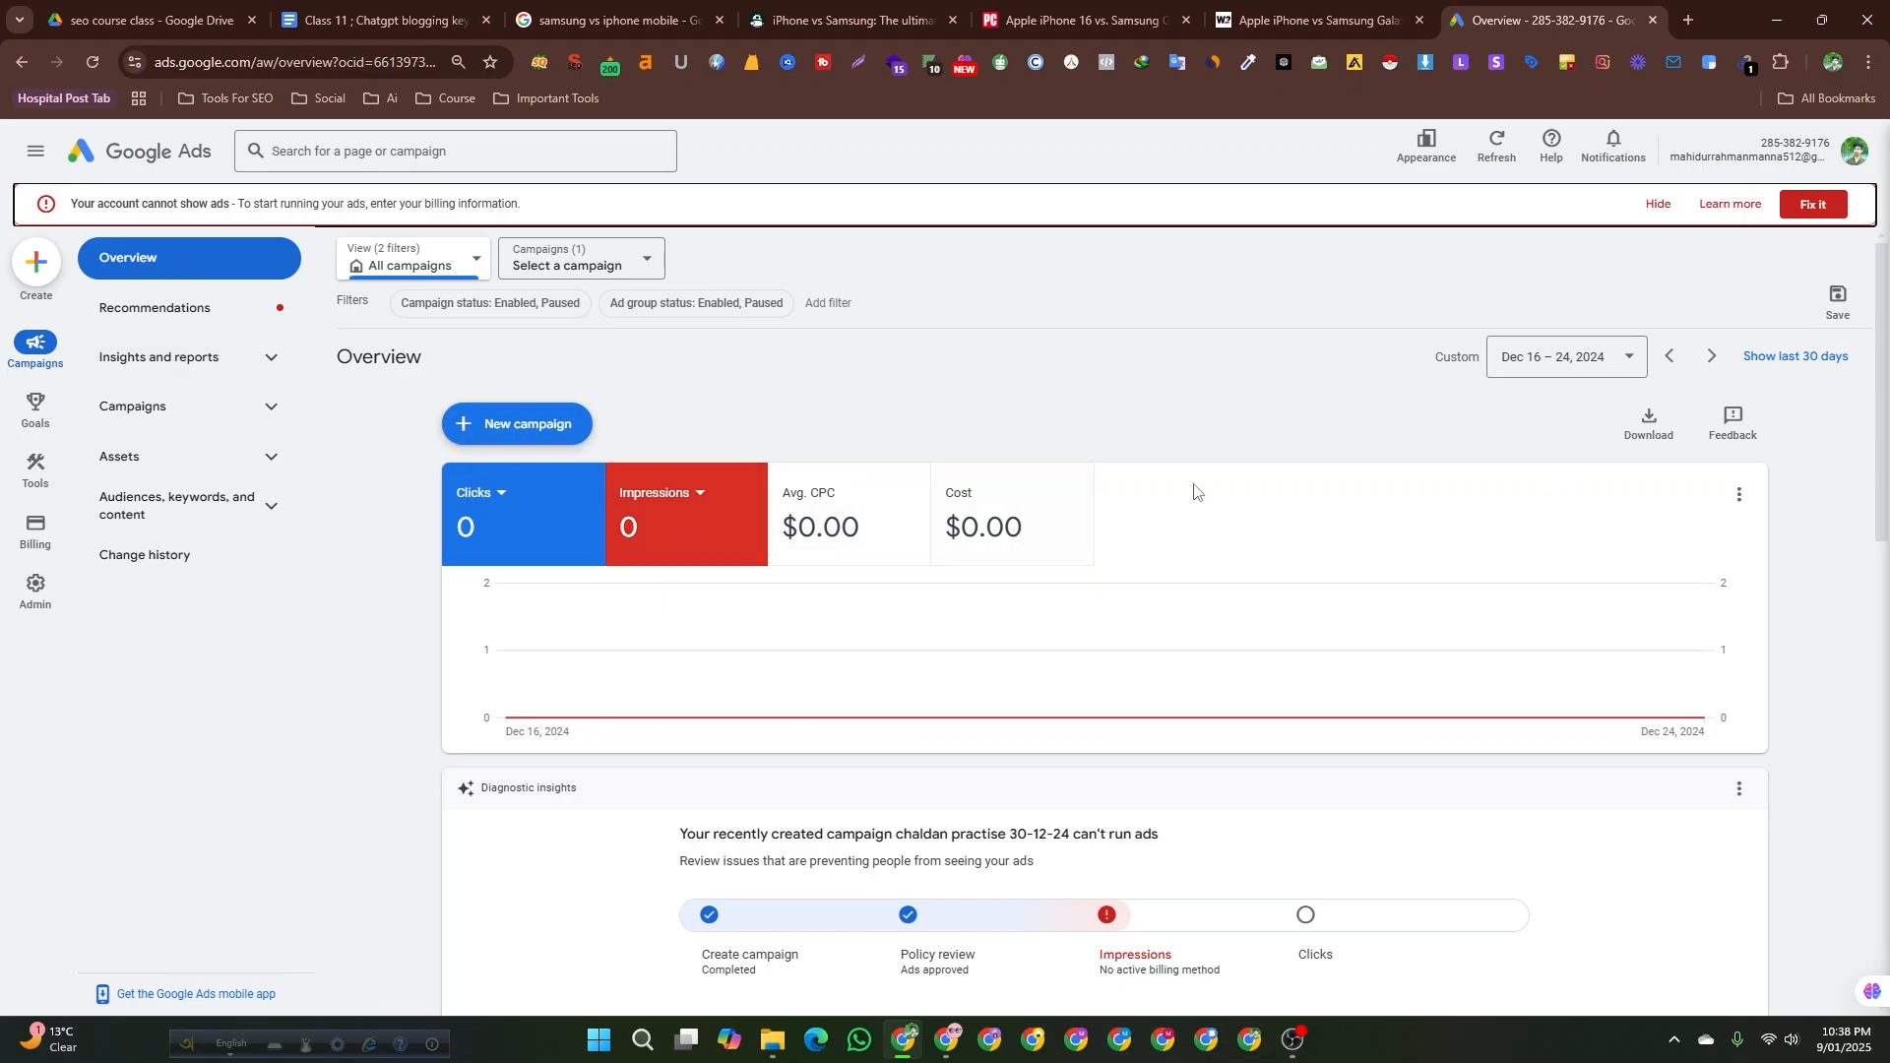
Open Keyword Planner from the Tools section and start Discover new keywords.
{"action": "left_click", "coordinate": [28, 472]}
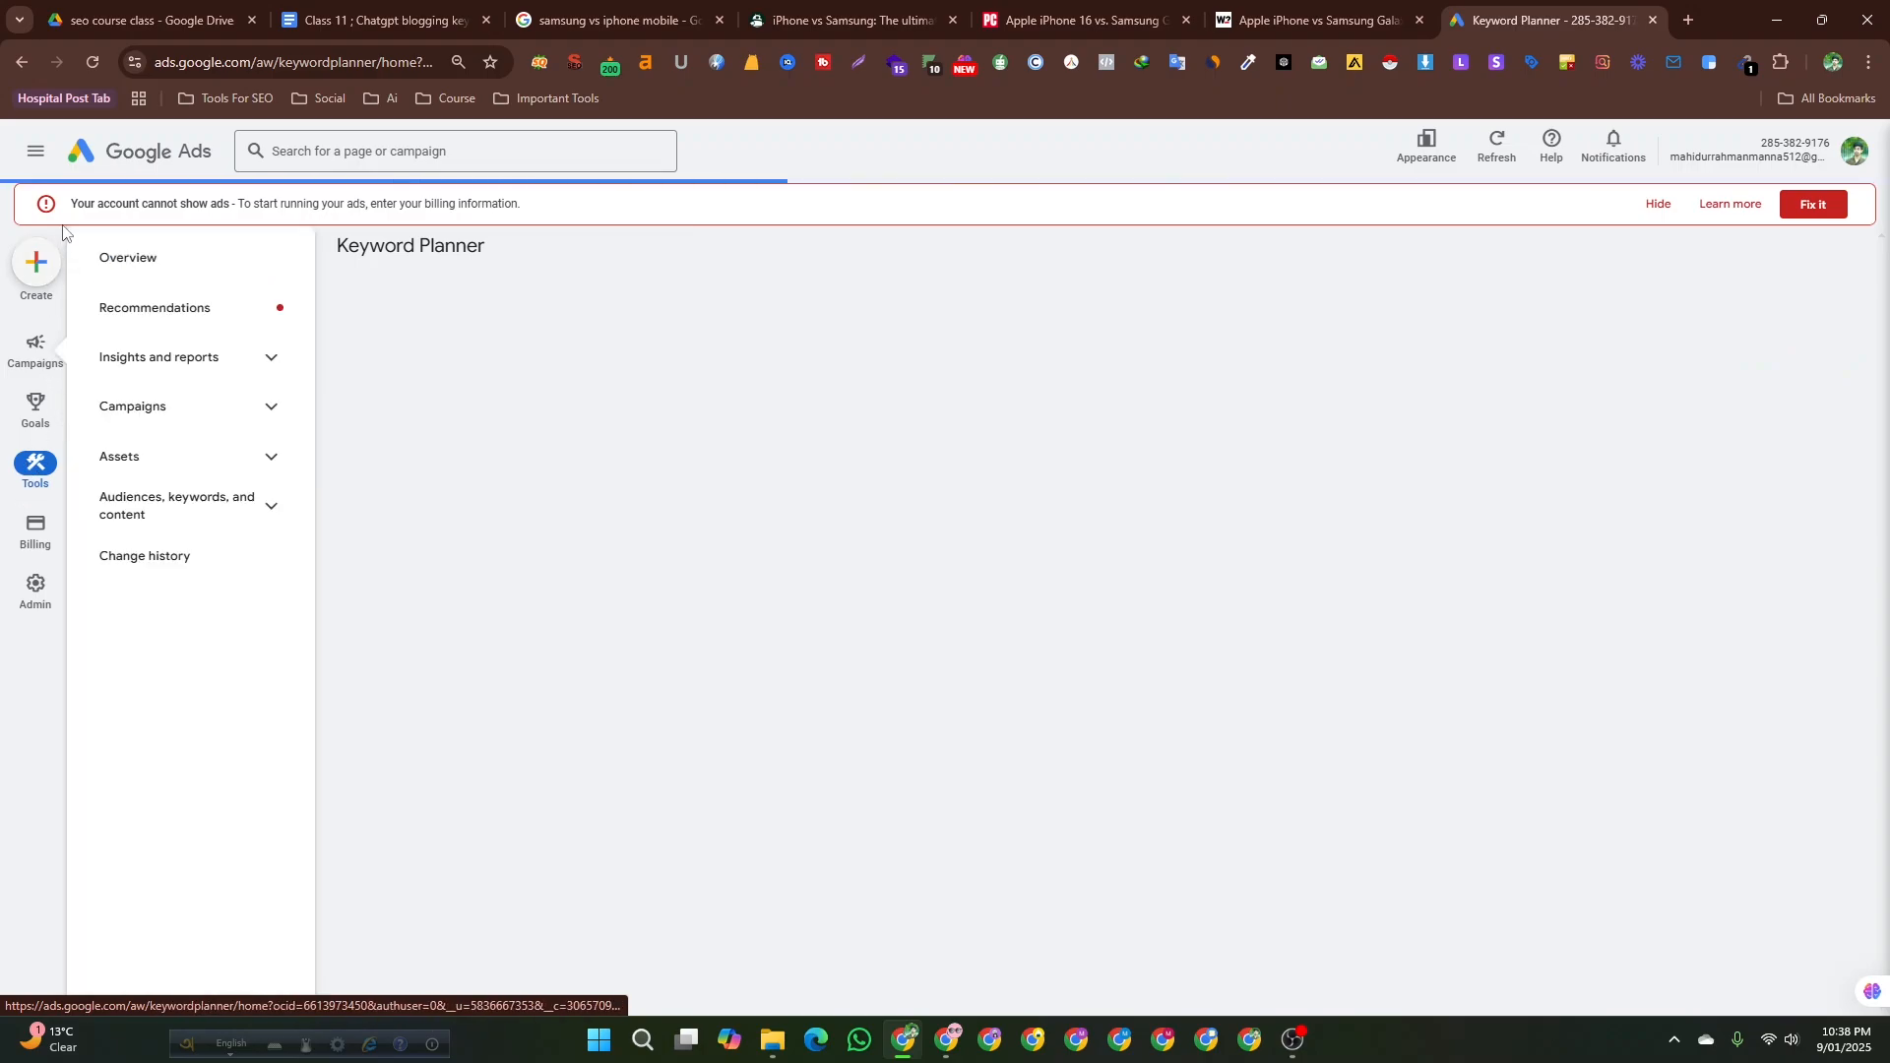
{"action": "left_click", "coordinate": [39, 361]}
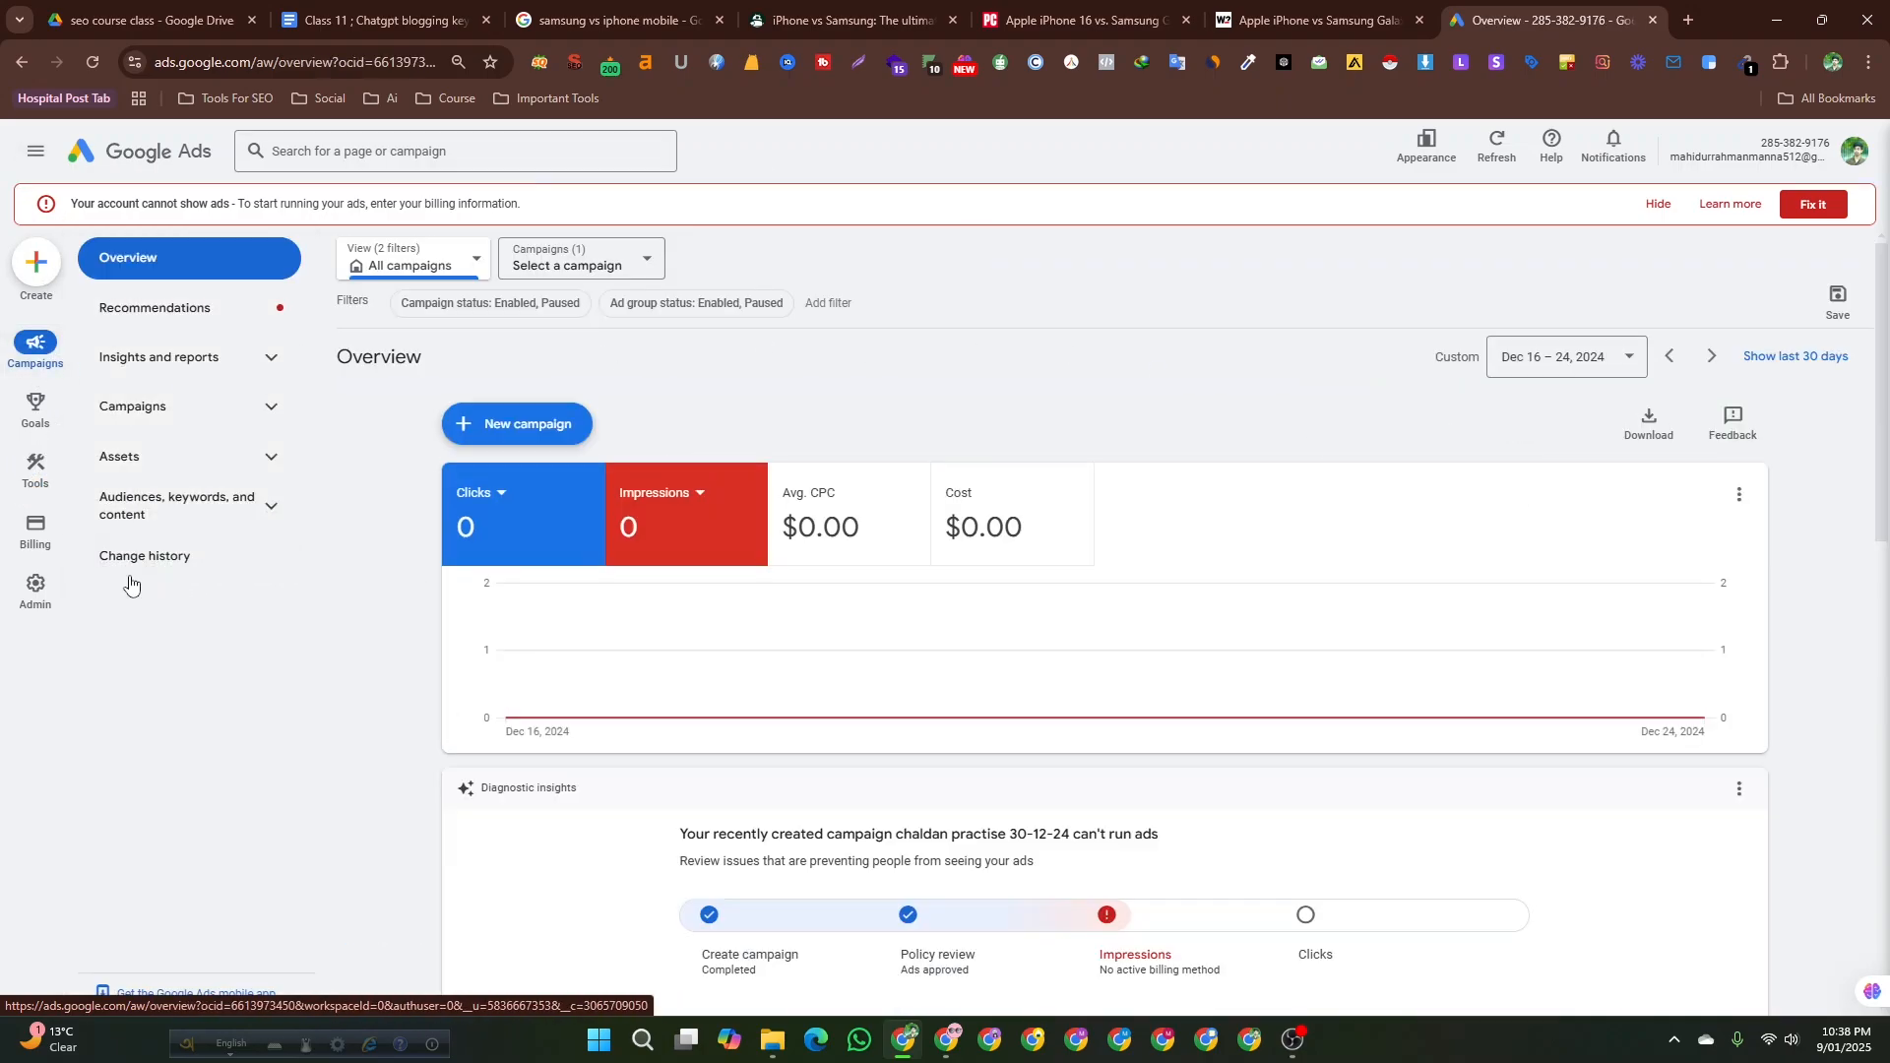
{"action": "left_click", "coordinate": [24, 468]}
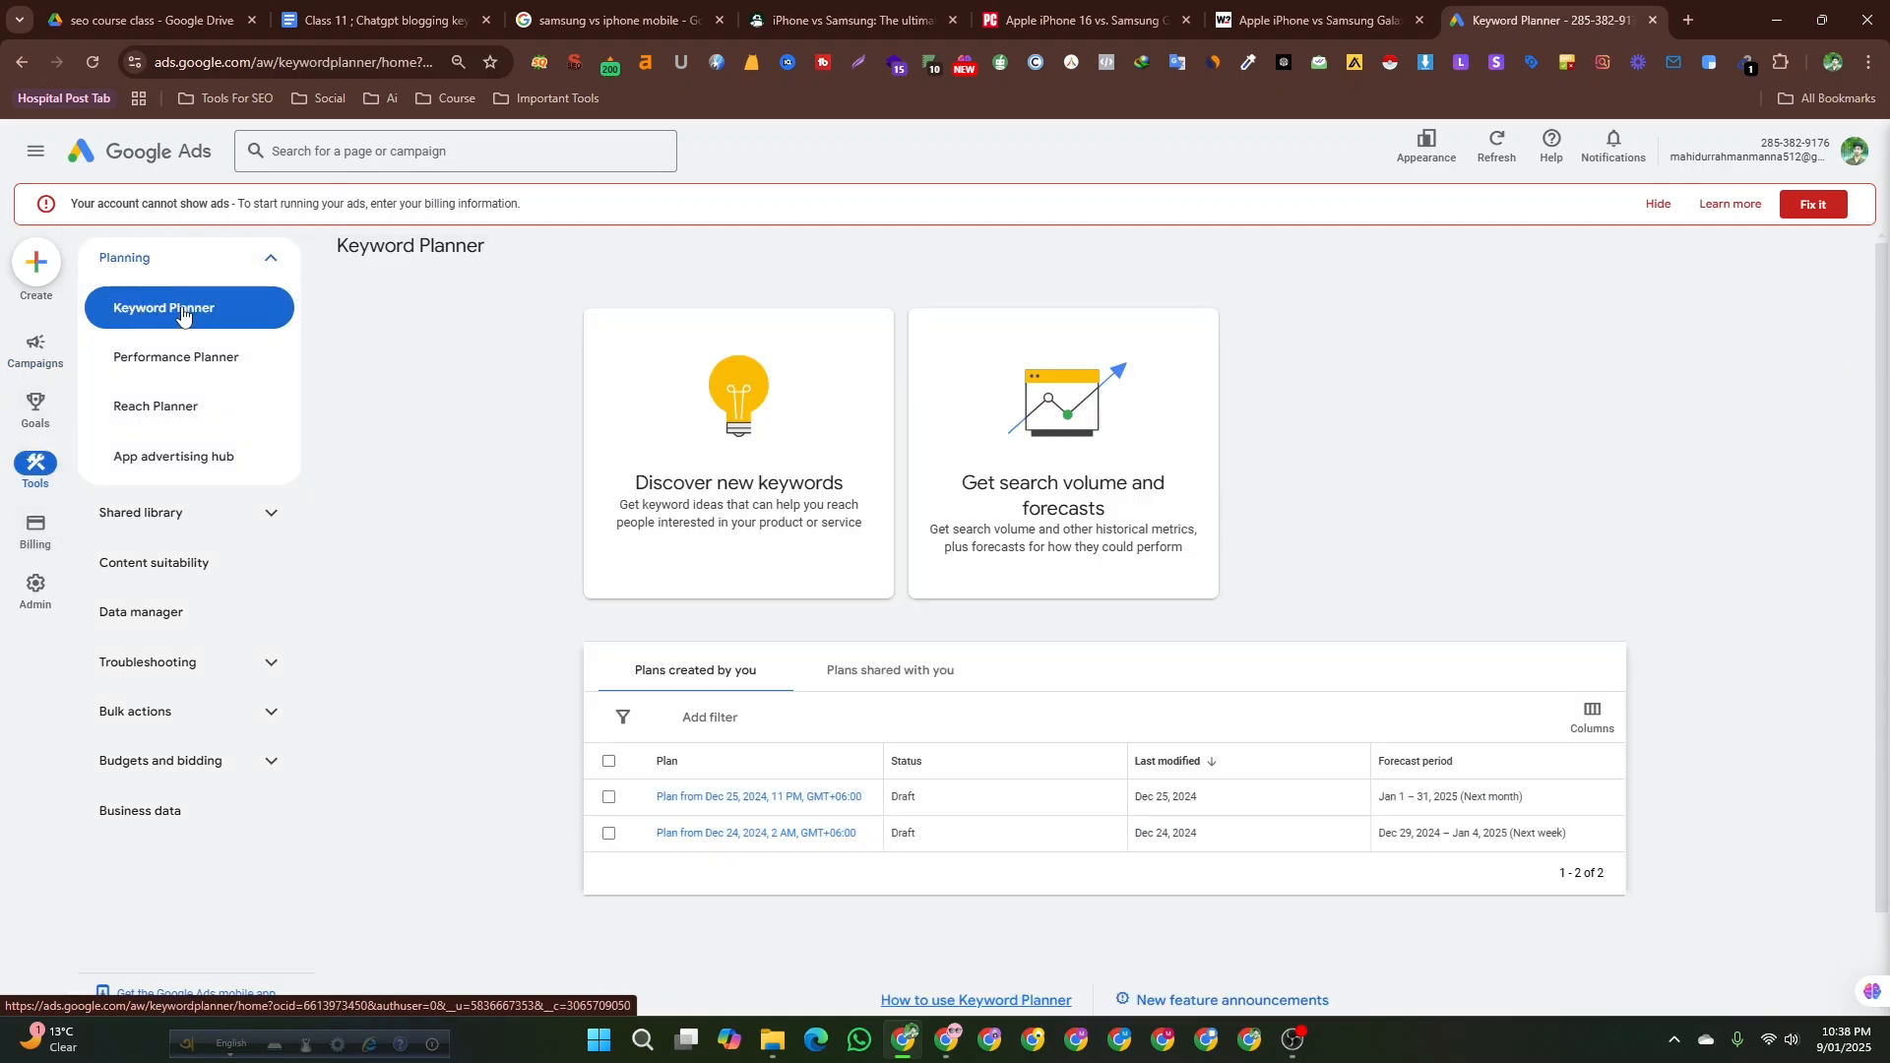
{"action": "left_click", "coordinate": [689, 461]}
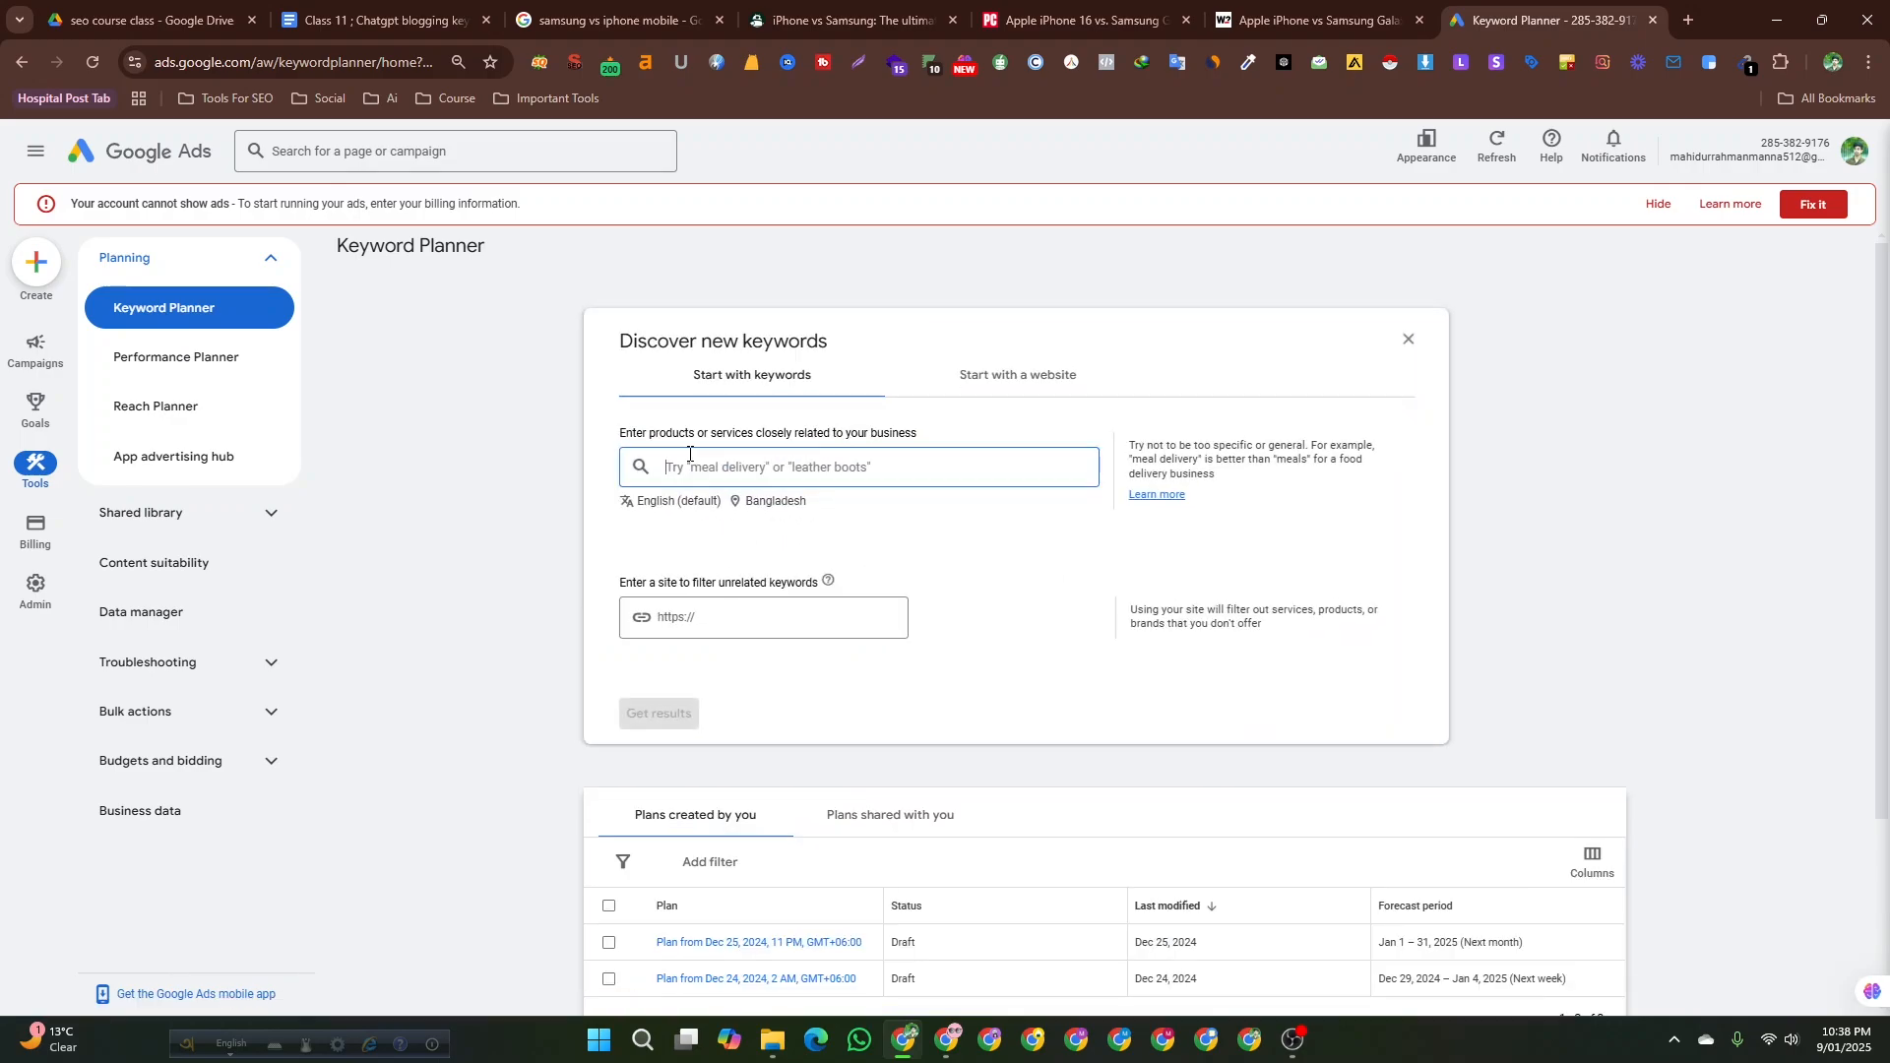
Look through the keyword dialog's options and the open competitor article tabs before returning to the prompt.
{"action": "left_click", "coordinate": [1028, 388]}
{"action": "left_click", "coordinate": [727, 387]}
{"action": "left_click", "coordinate": [662, 618]}
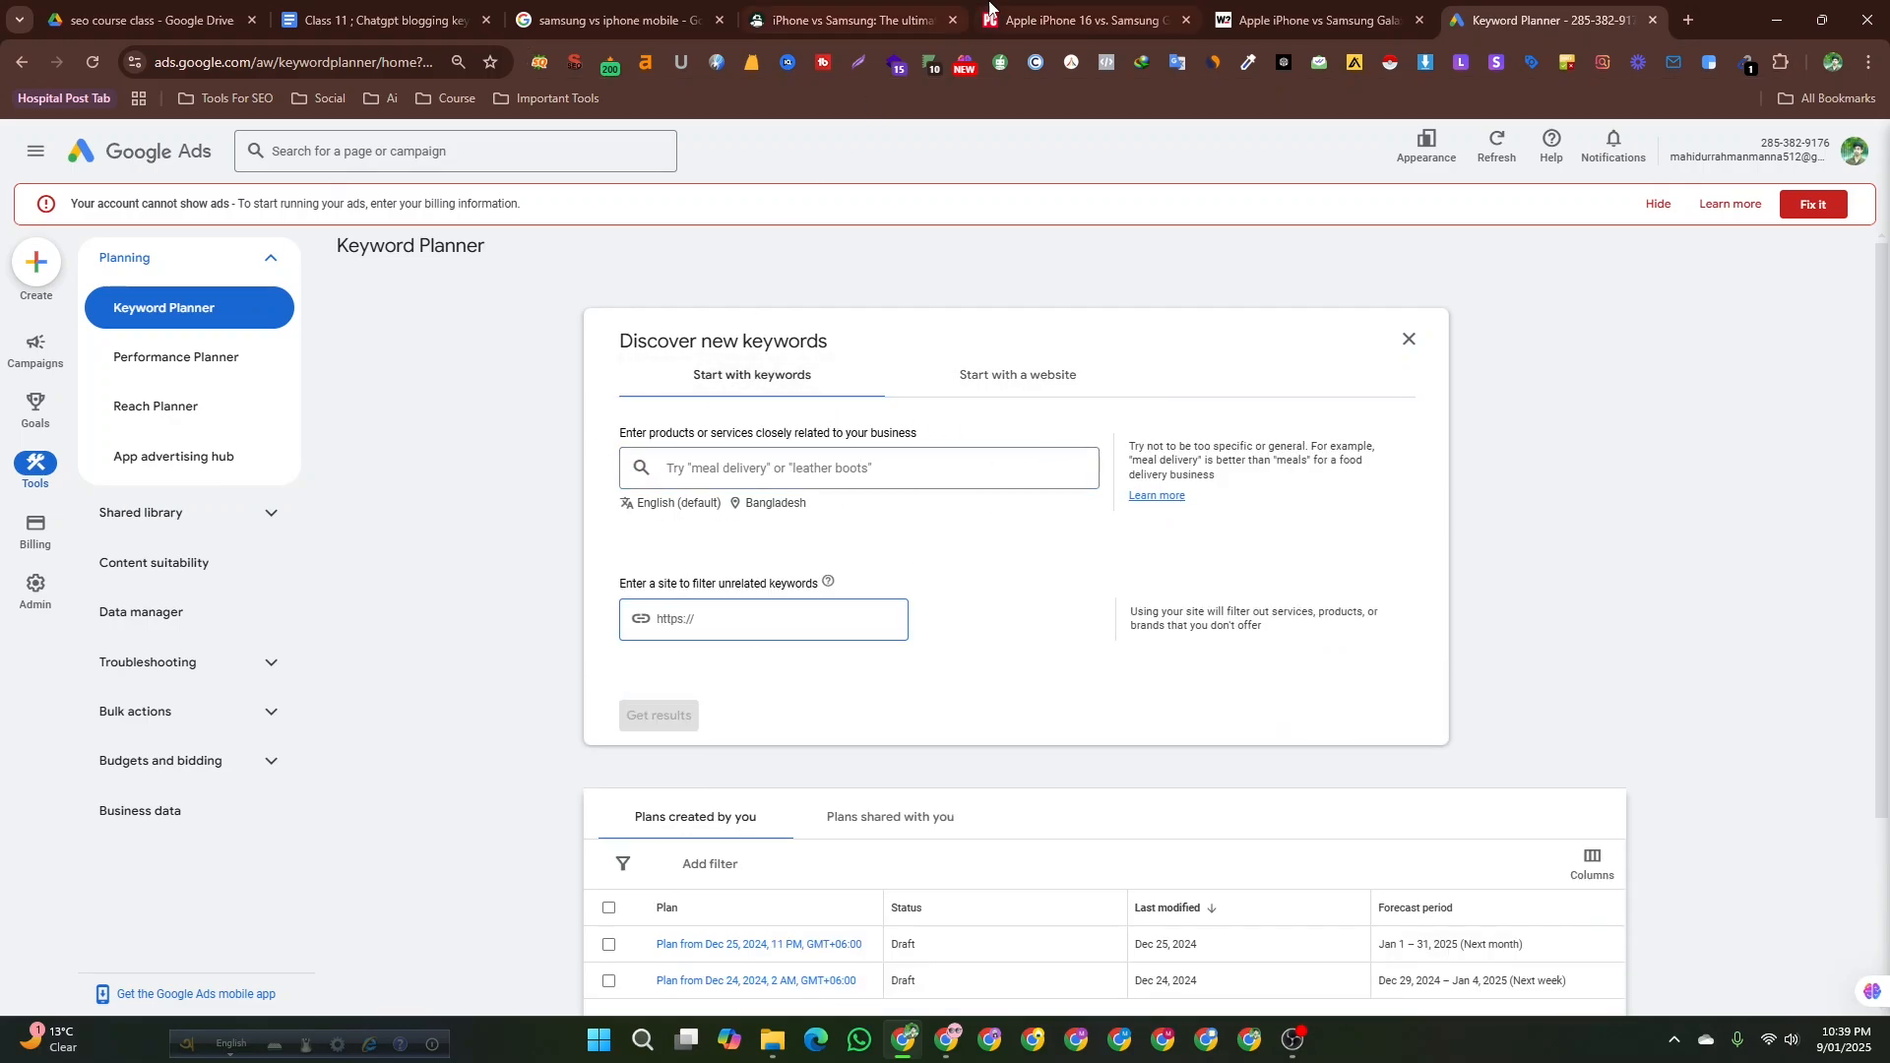
{"action": "left_click", "coordinate": [638, 7]}
{"action": "left_click", "coordinate": [886, 8]}
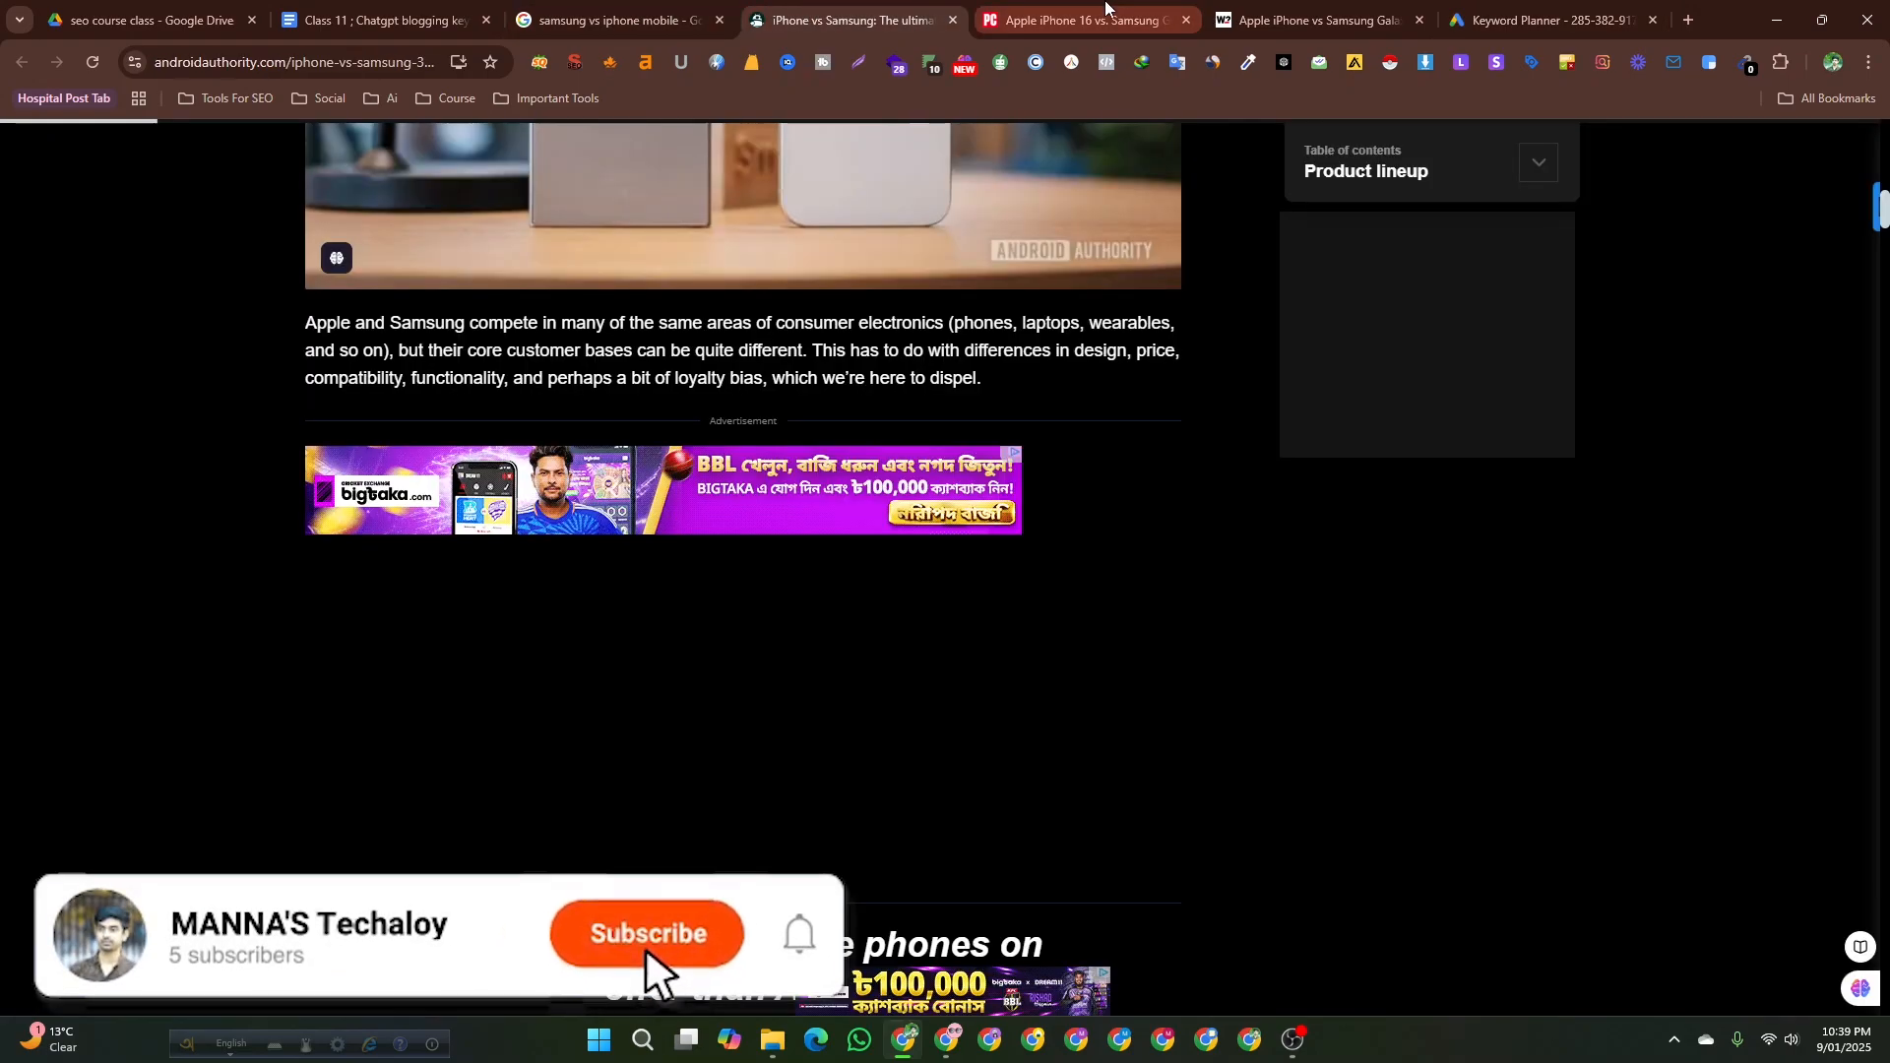
{"action": "left_click", "coordinate": [1107, 8]}
{"action": "left_click", "coordinate": [859, 8]}
{"action": "left_click", "coordinate": [1082, 8]}
{"action": "left_click", "coordinate": [1314, 8]}
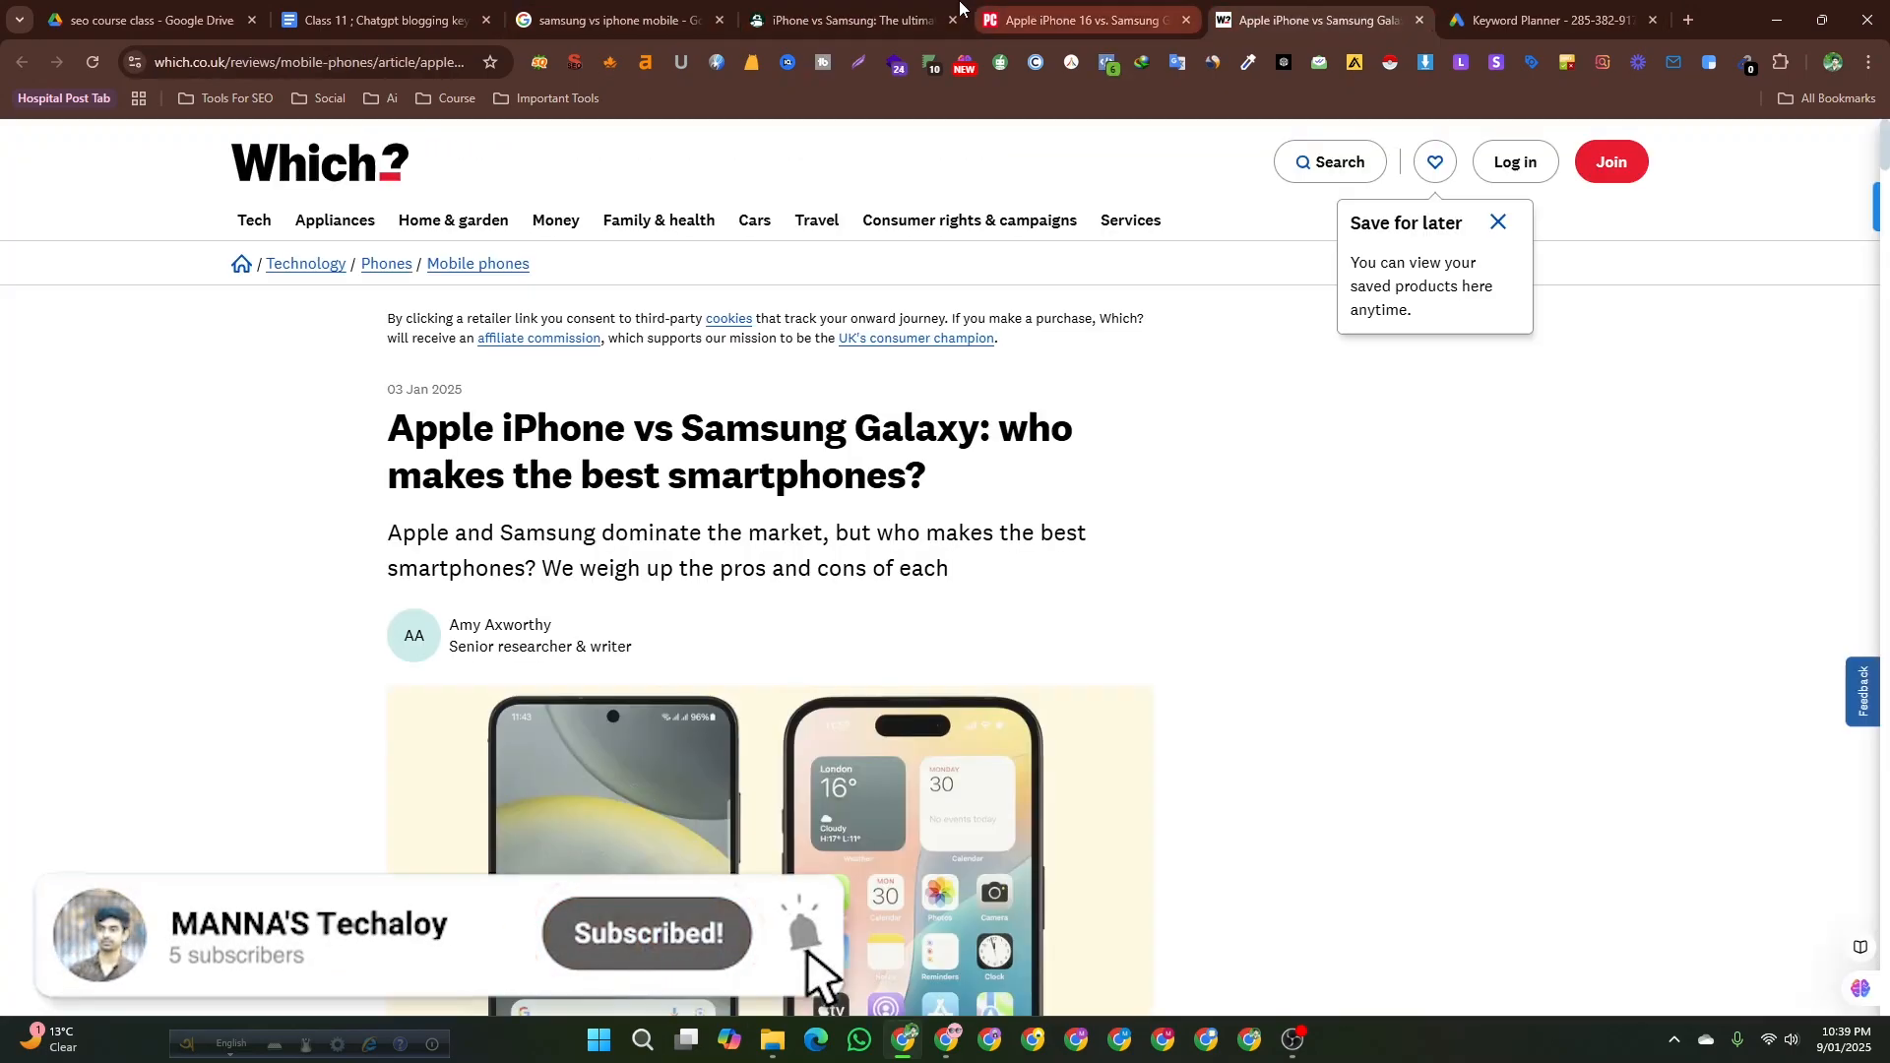
{"action": "left_click", "coordinate": [940, 8]}
{"action": "scroll", "coordinate": [665, 595], "scroll_direction": "up", "scroll_amount": 10}
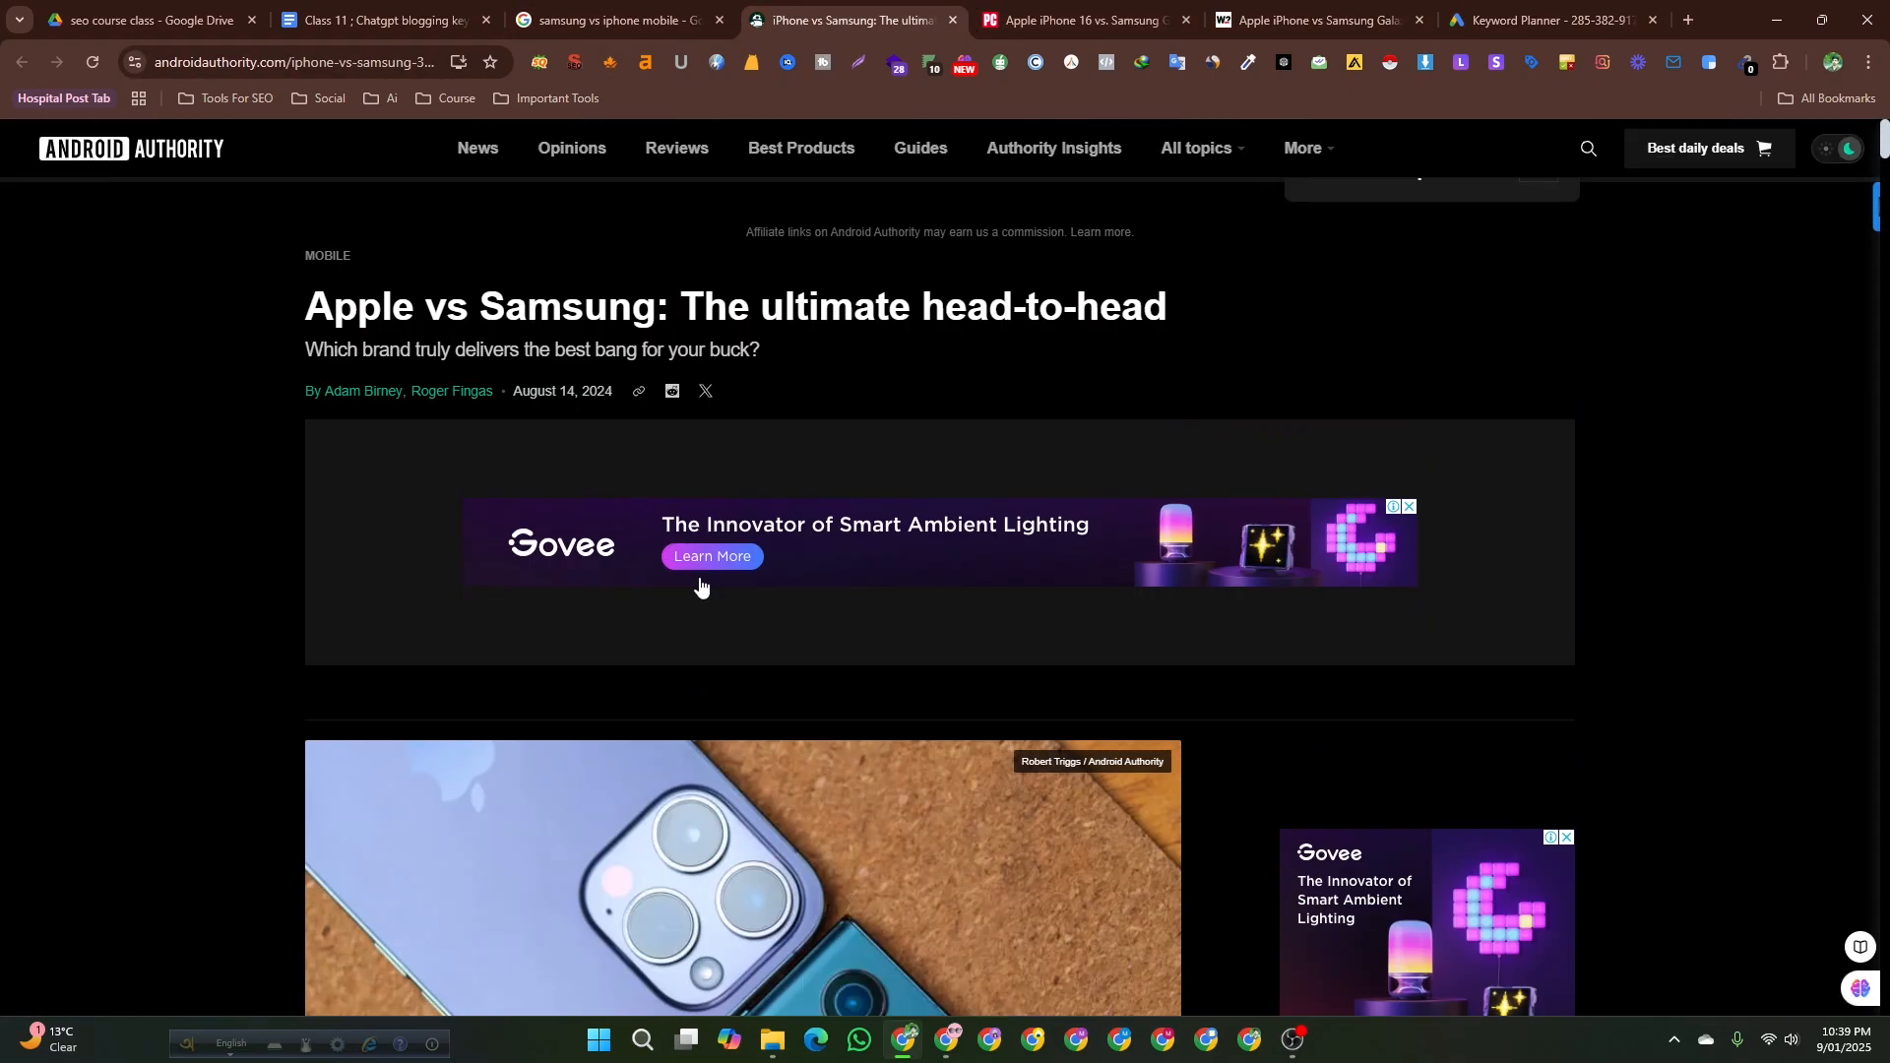
{"action": "left_click", "coordinate": [354, 17]}
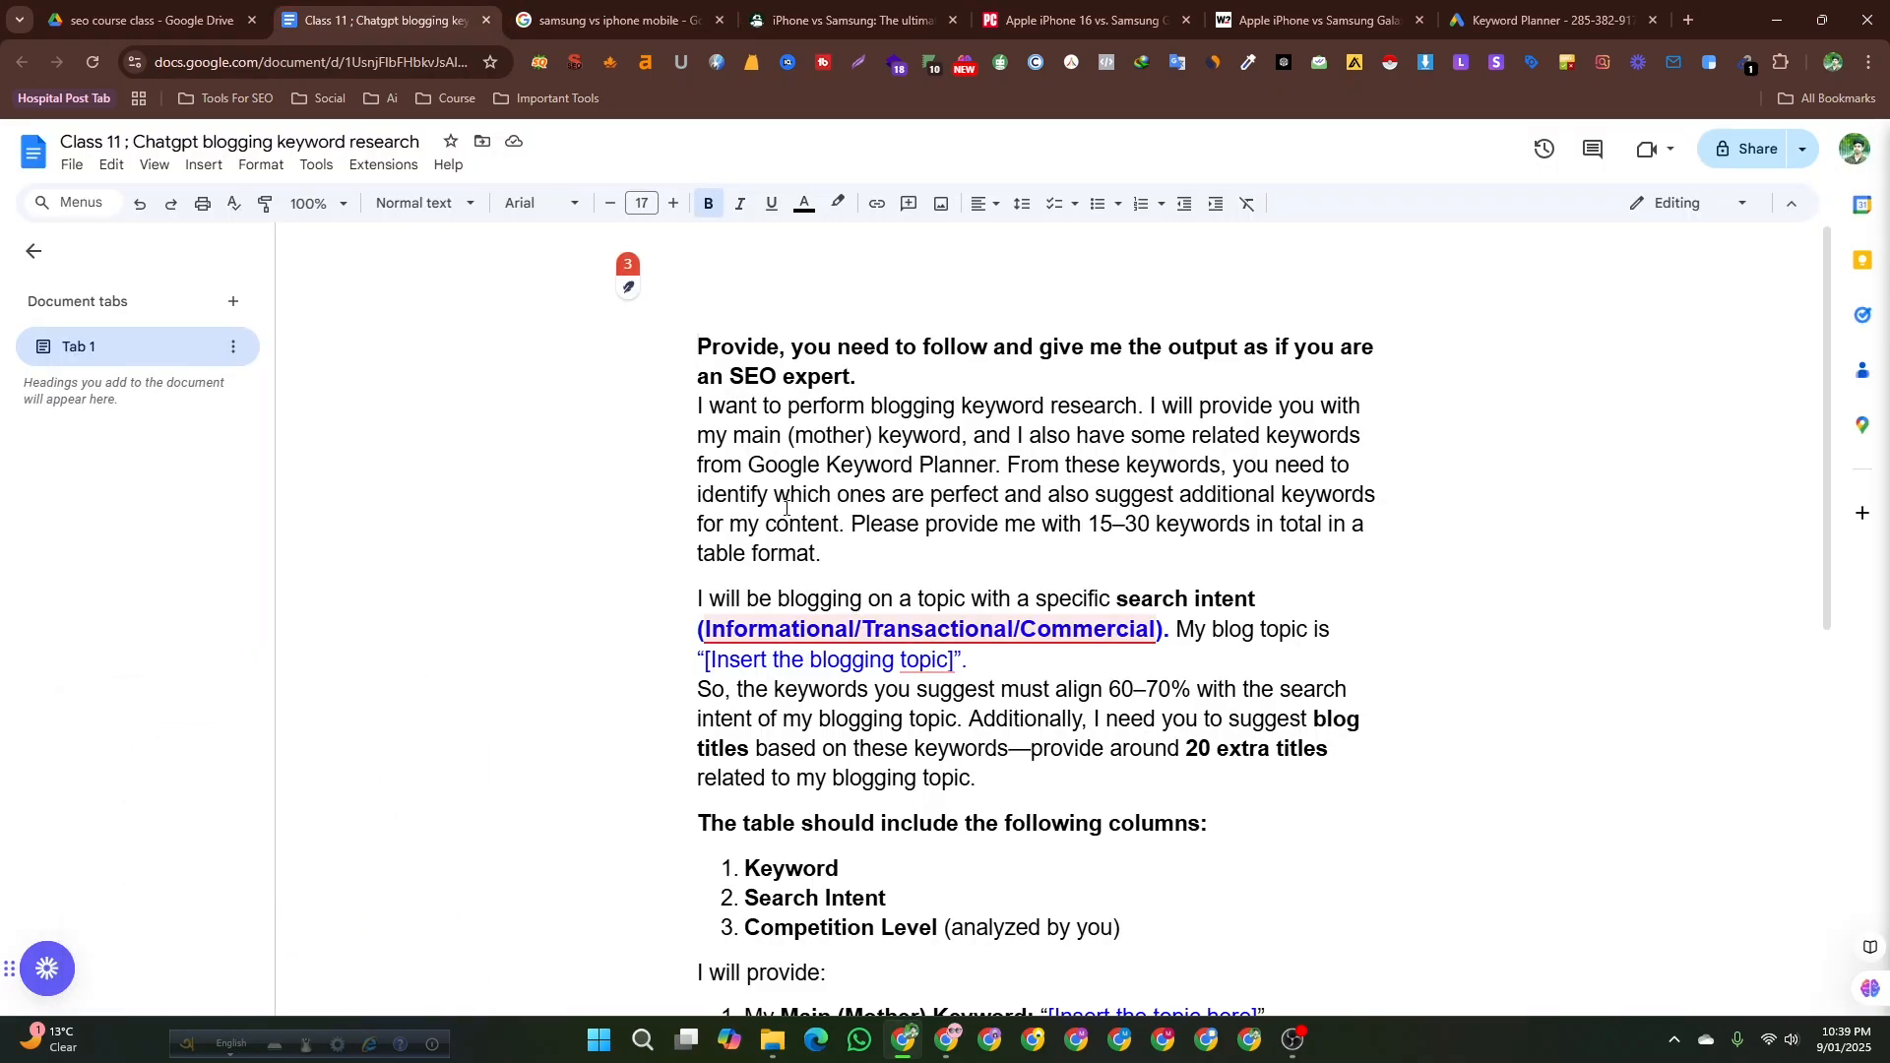
Copy the example topic samsung vs iphone mobile from the prompt and paste it as the Keyword Planner seed keyword.
{"action": "scroll", "coordinate": [835, 600], "scroll_direction": "down", "scroll_amount": 2}
{"action": "scroll", "coordinate": [835, 601], "scroll_direction": "down", "scroll_amount": 7}
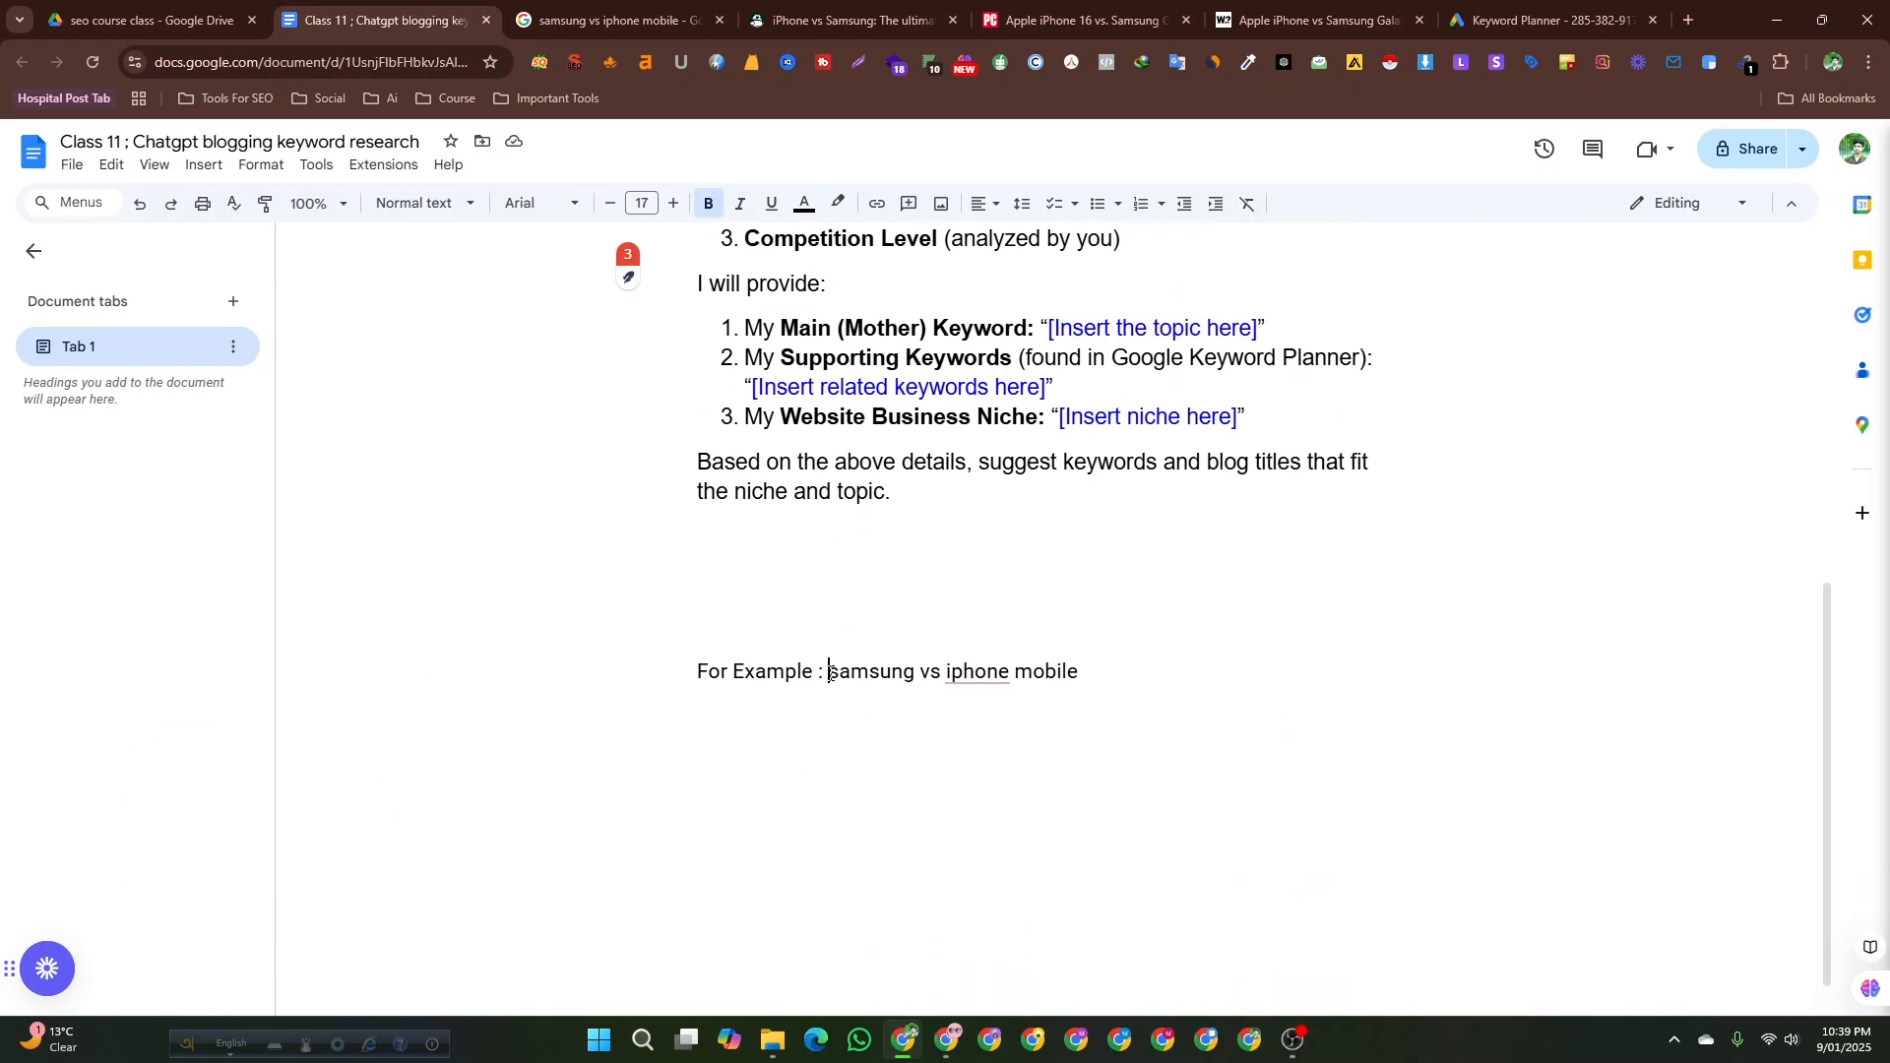
{"action": "left_click_drag", "start_coordinate": [830, 673], "coordinate": [1088, 672]}
{"action": "key", "text": "ctrl+c"}
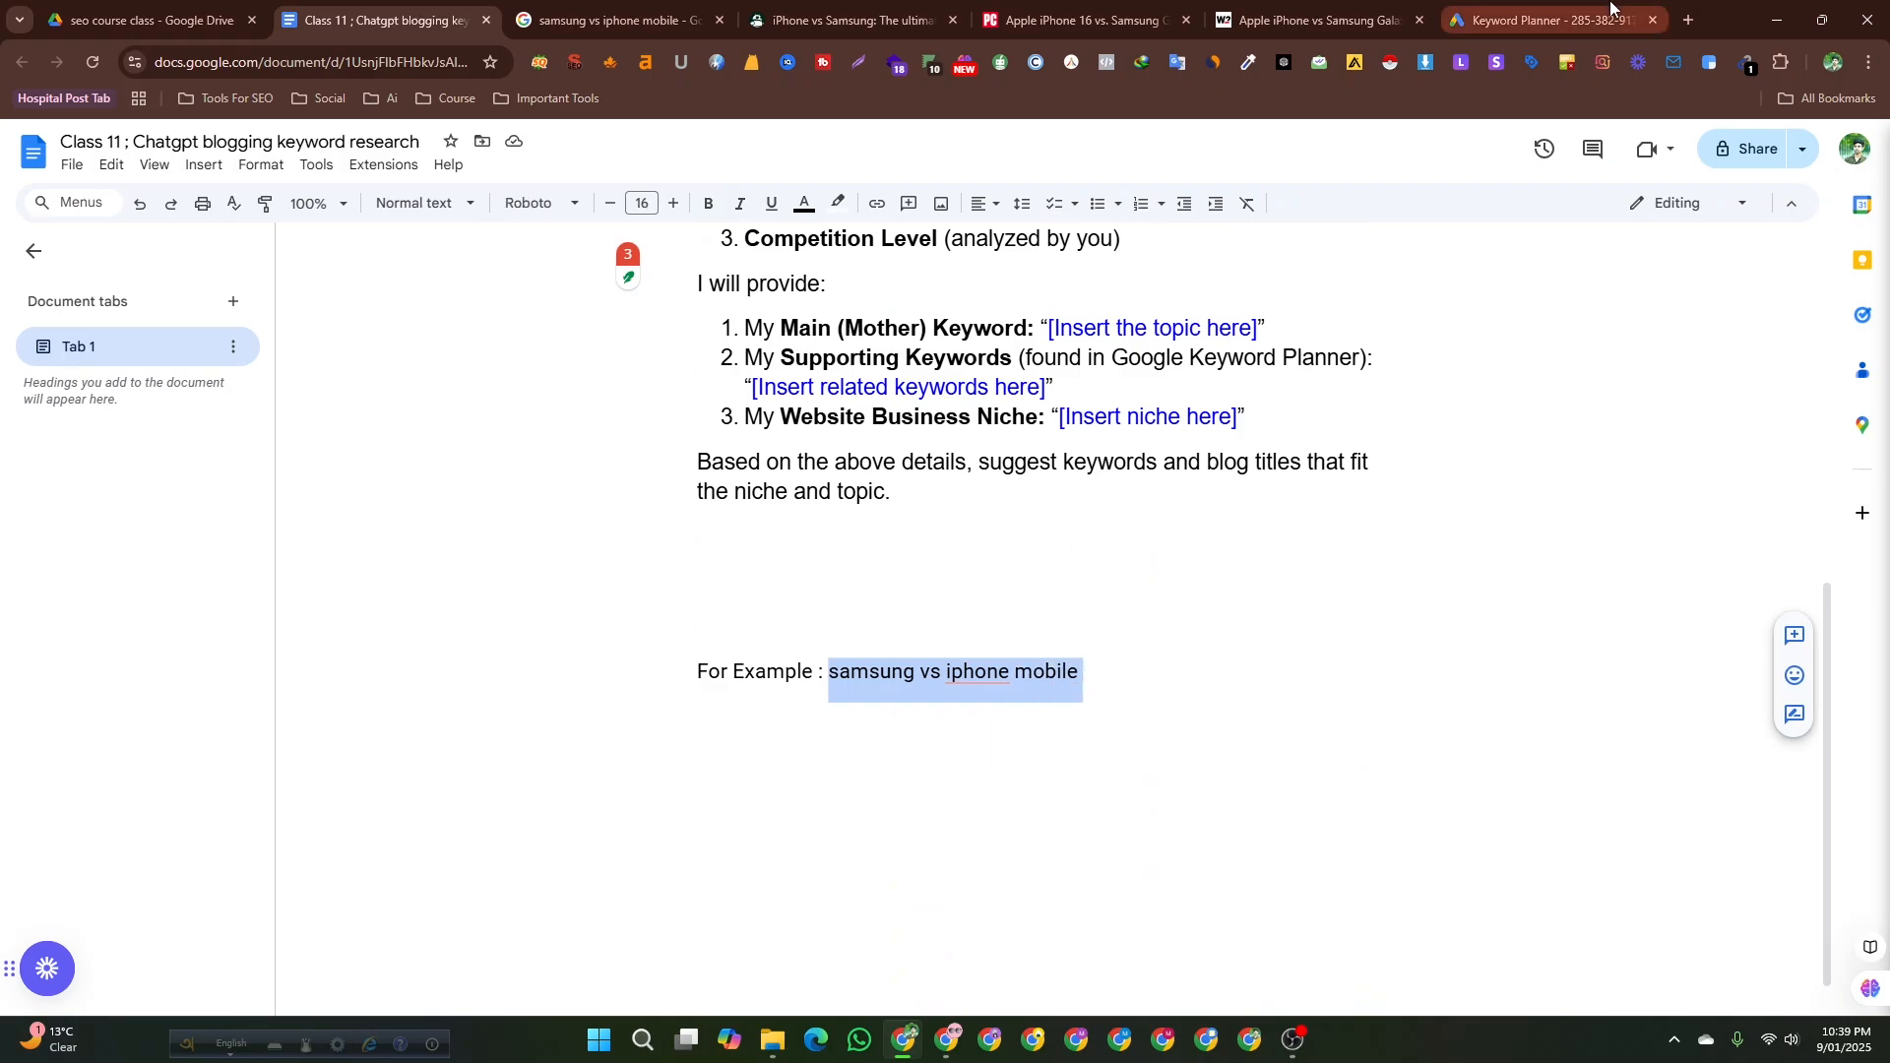
{"action": "left_click", "coordinate": [1545, 20]}
{"action": "left_click", "coordinate": [728, 475]}
{"action": "key", "text": "ctrl+v"}
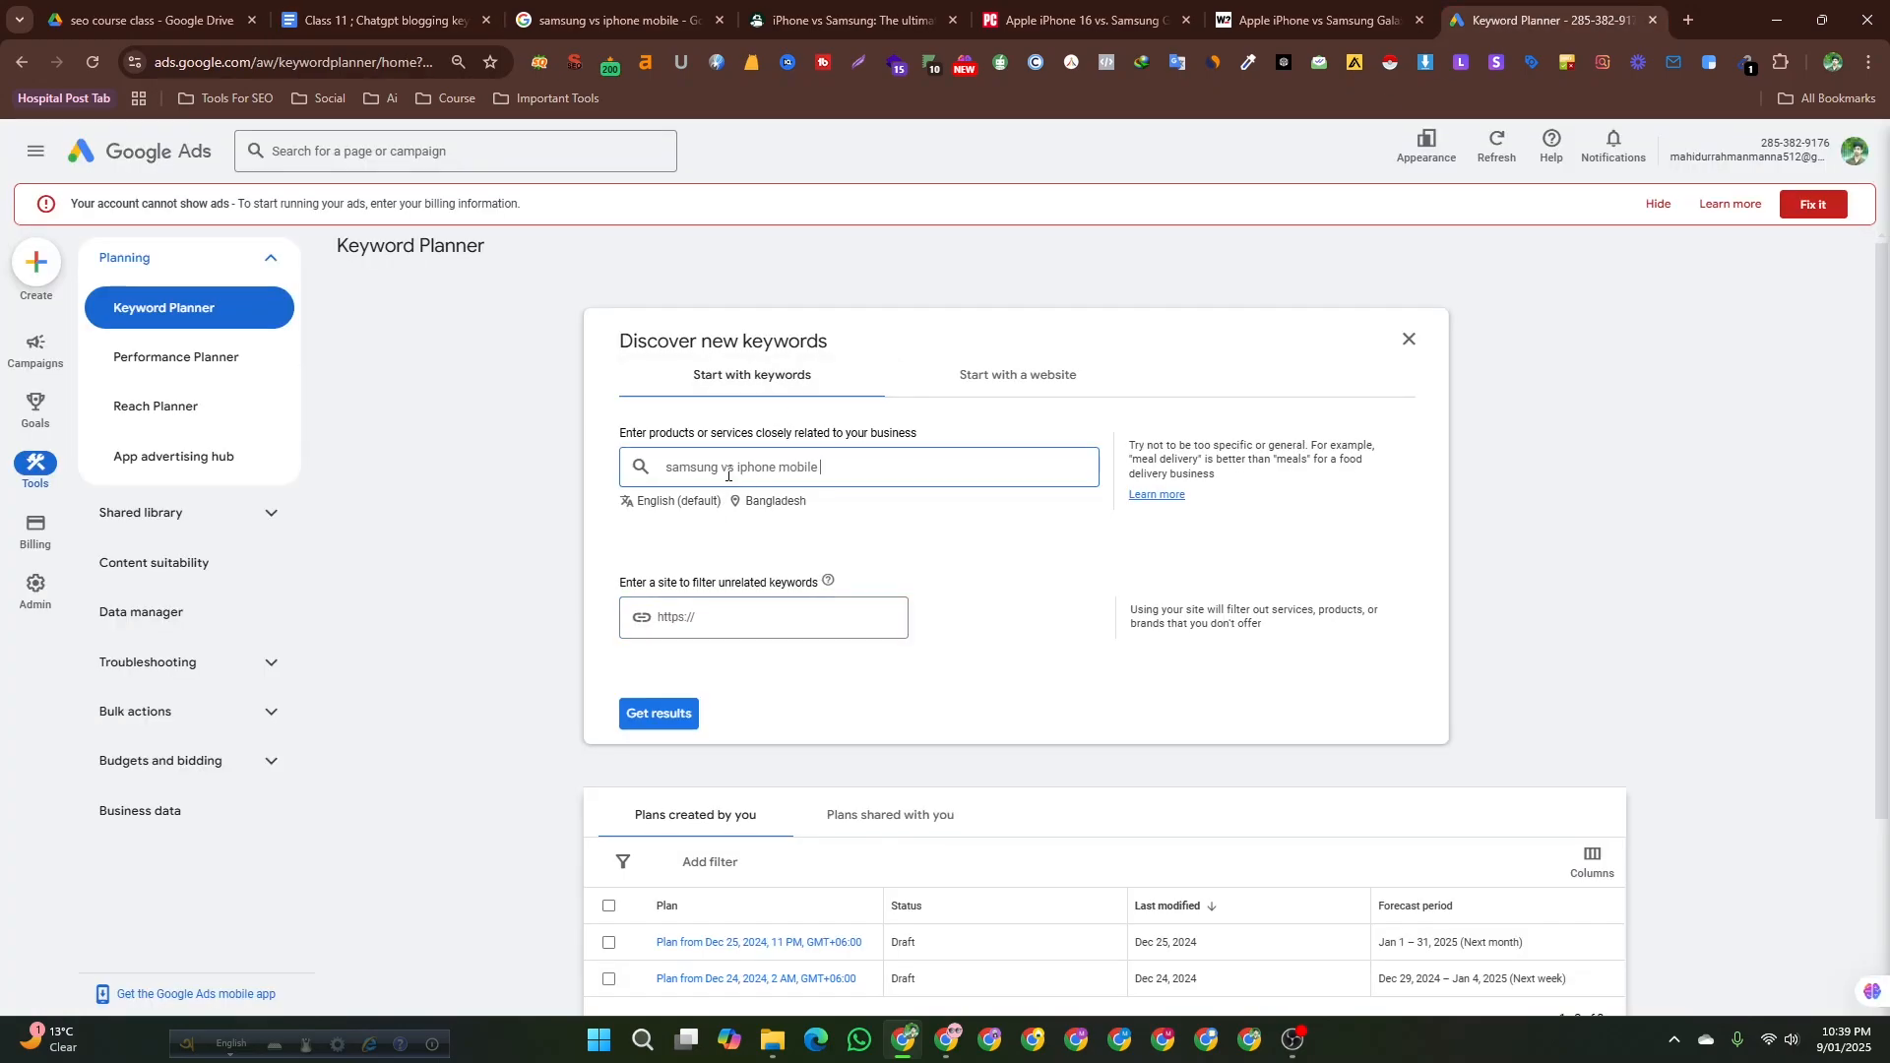
Copy the Android Authority article's URL and paste it into the site filter field of Keyword Planner.
{"action": "left_click", "coordinate": [850, 37]}
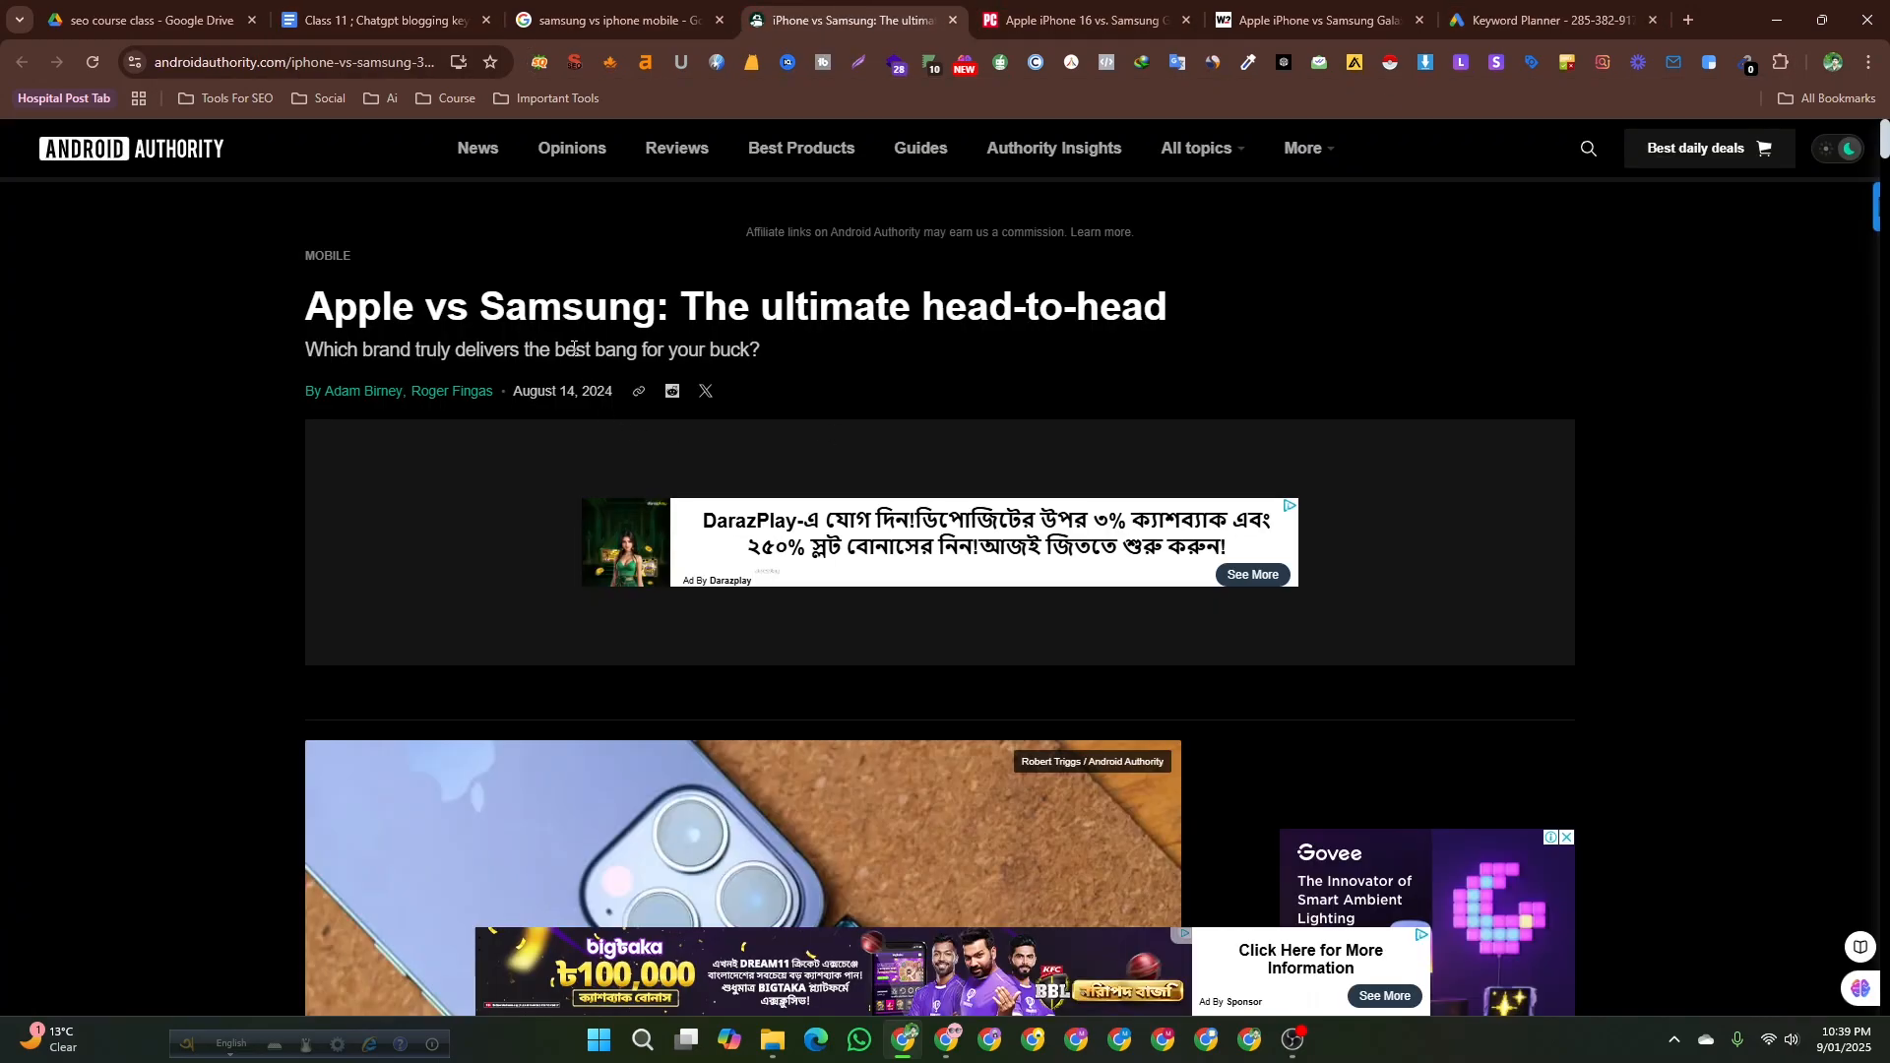
{"action": "left_click", "coordinate": [404, 62]}
{"action": "left_click", "coordinate": [1550, 19]}
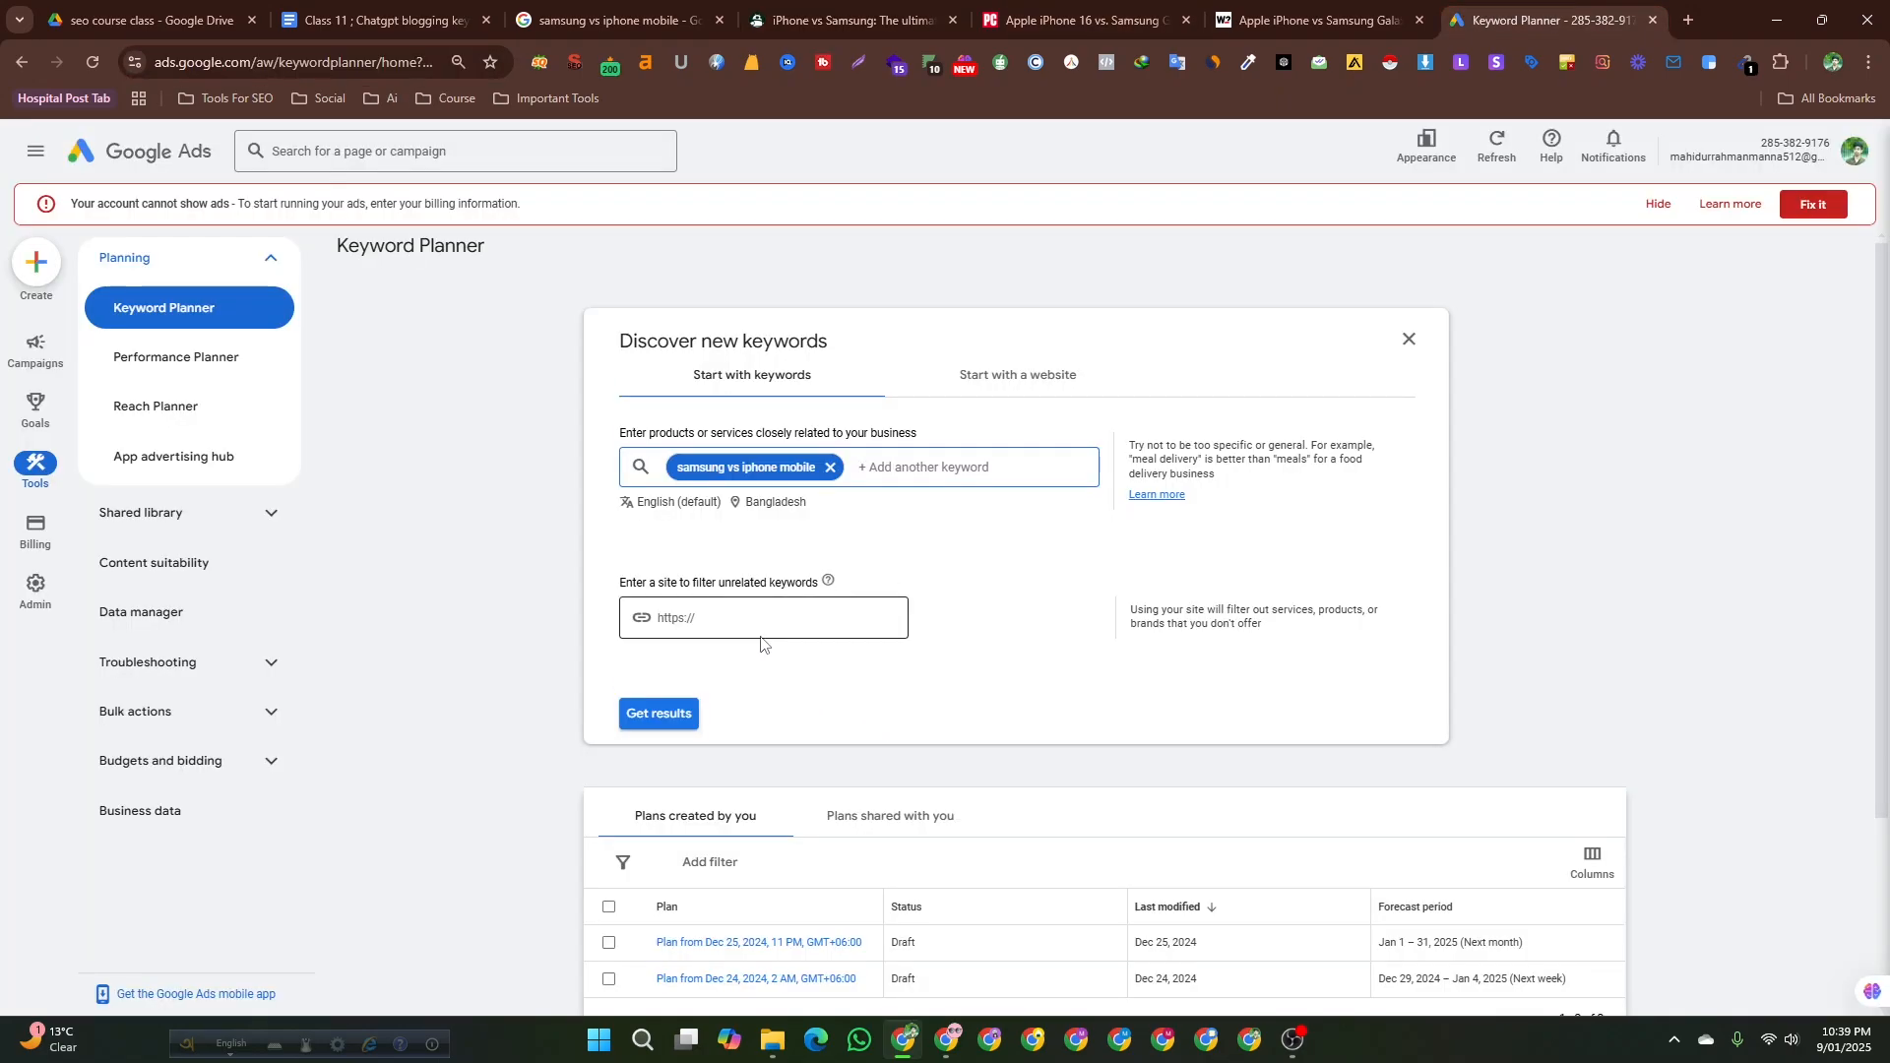
{"action": "left_click", "coordinate": [756, 627]}
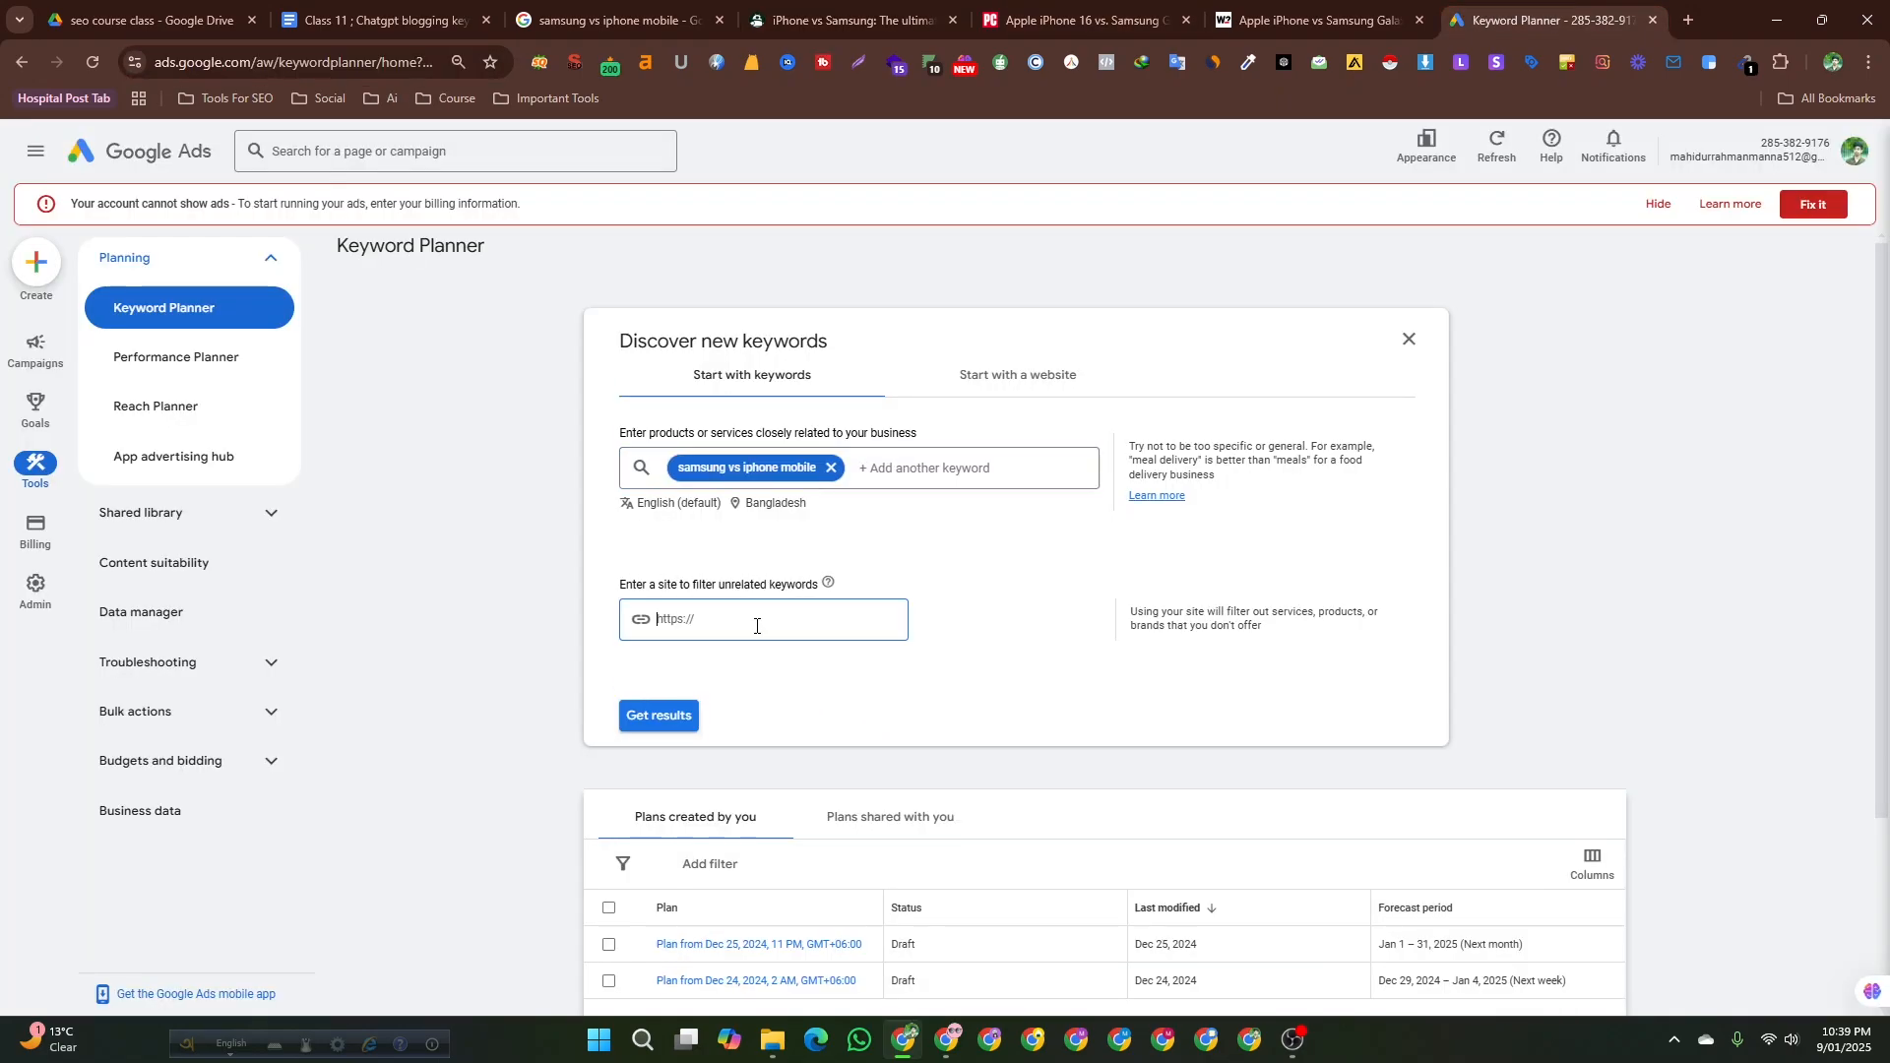
{"action": "type", "text": "https://www.androidauthority.com/iphone-vs-samsung-3266172/"}
{"action": "left_click", "coordinate": [672, 572]}
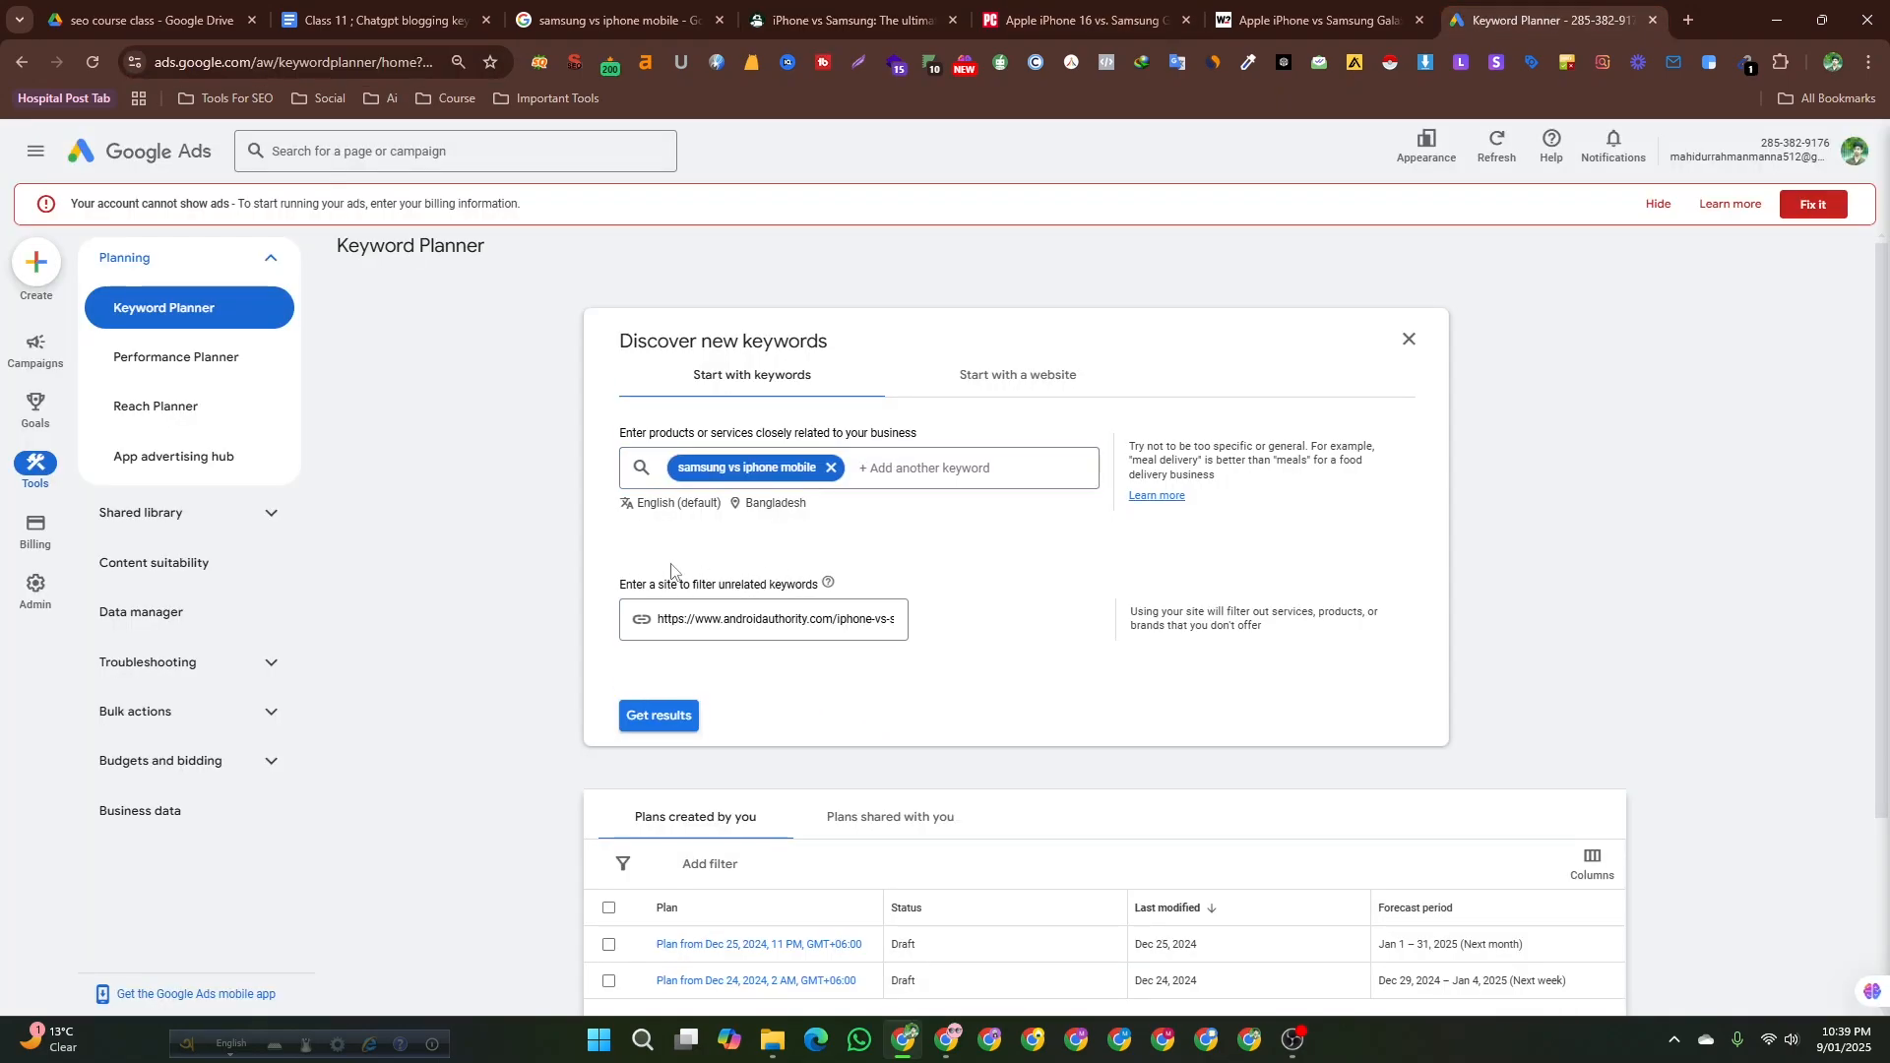
Remove Bangladesh from the locations so all locations are targeted, save, and get keyword results.
{"action": "left_click", "coordinate": [748, 512]}
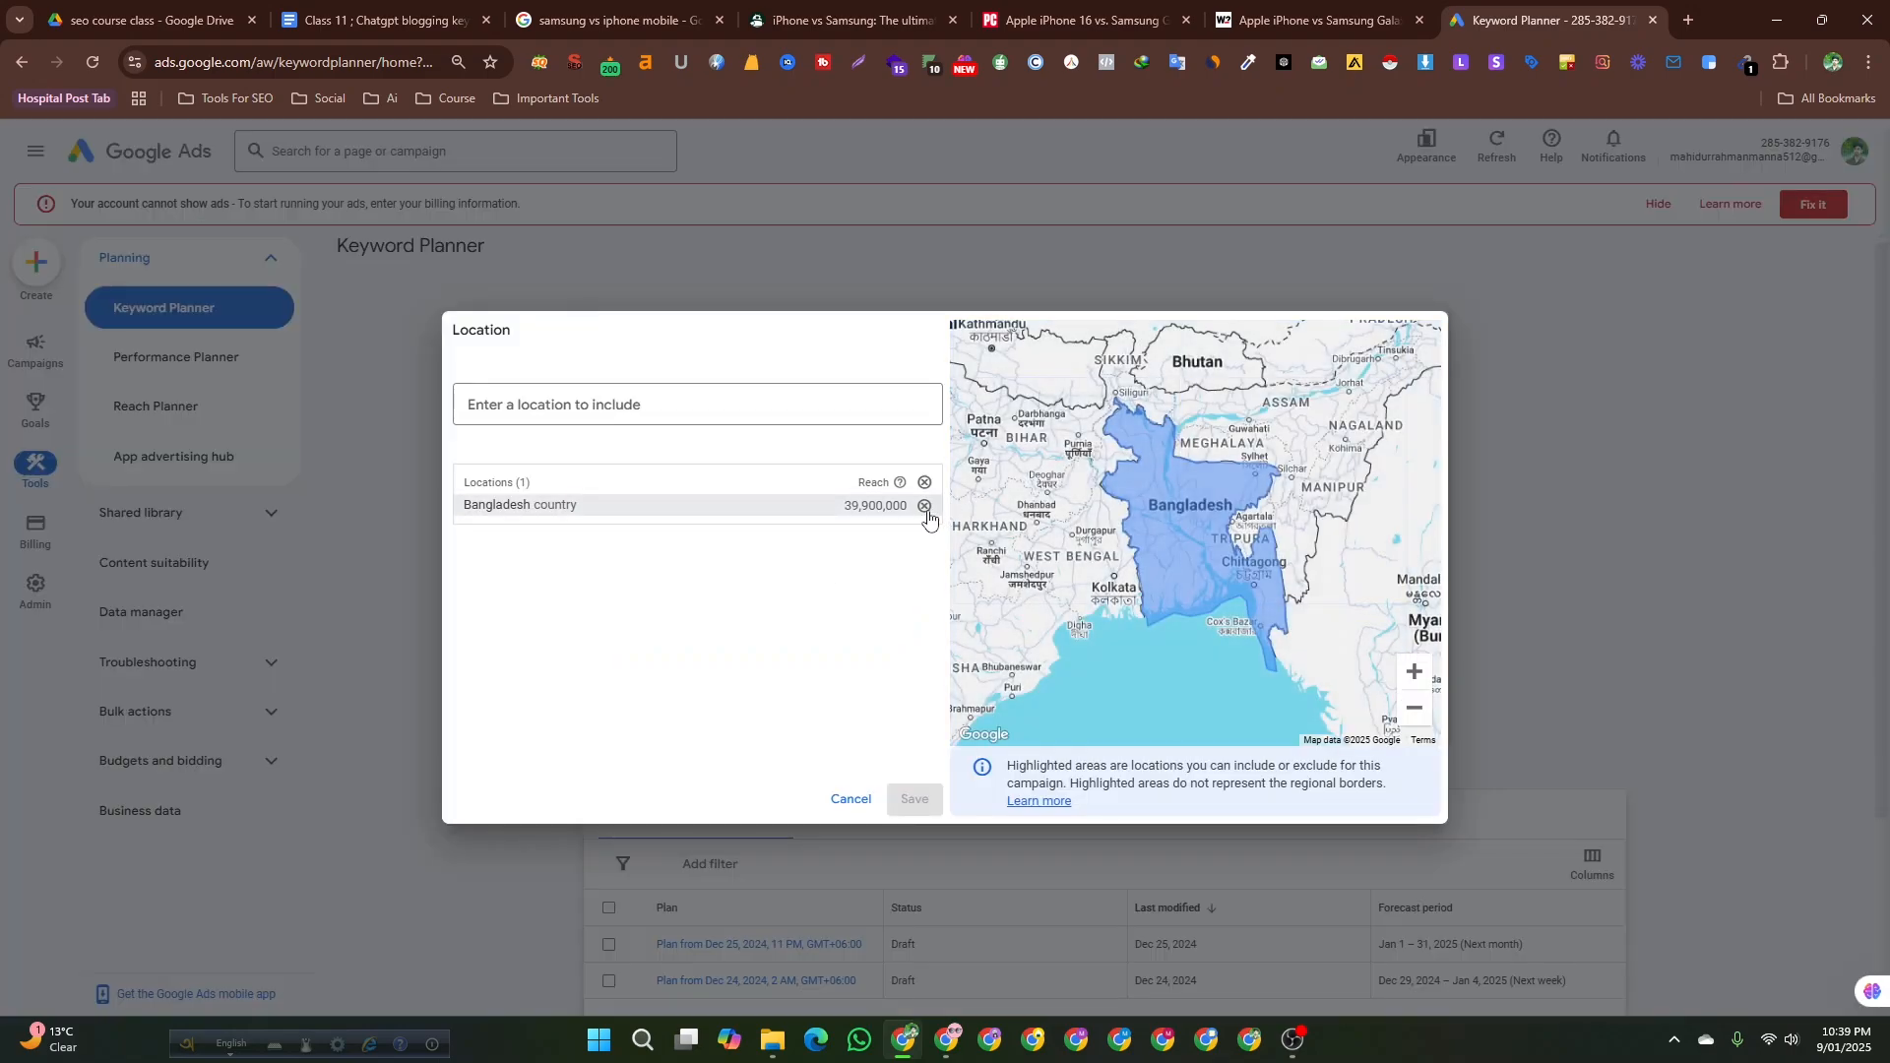
{"action": "left_click", "coordinate": [924, 506]}
{"action": "left_click", "coordinate": [913, 799]}
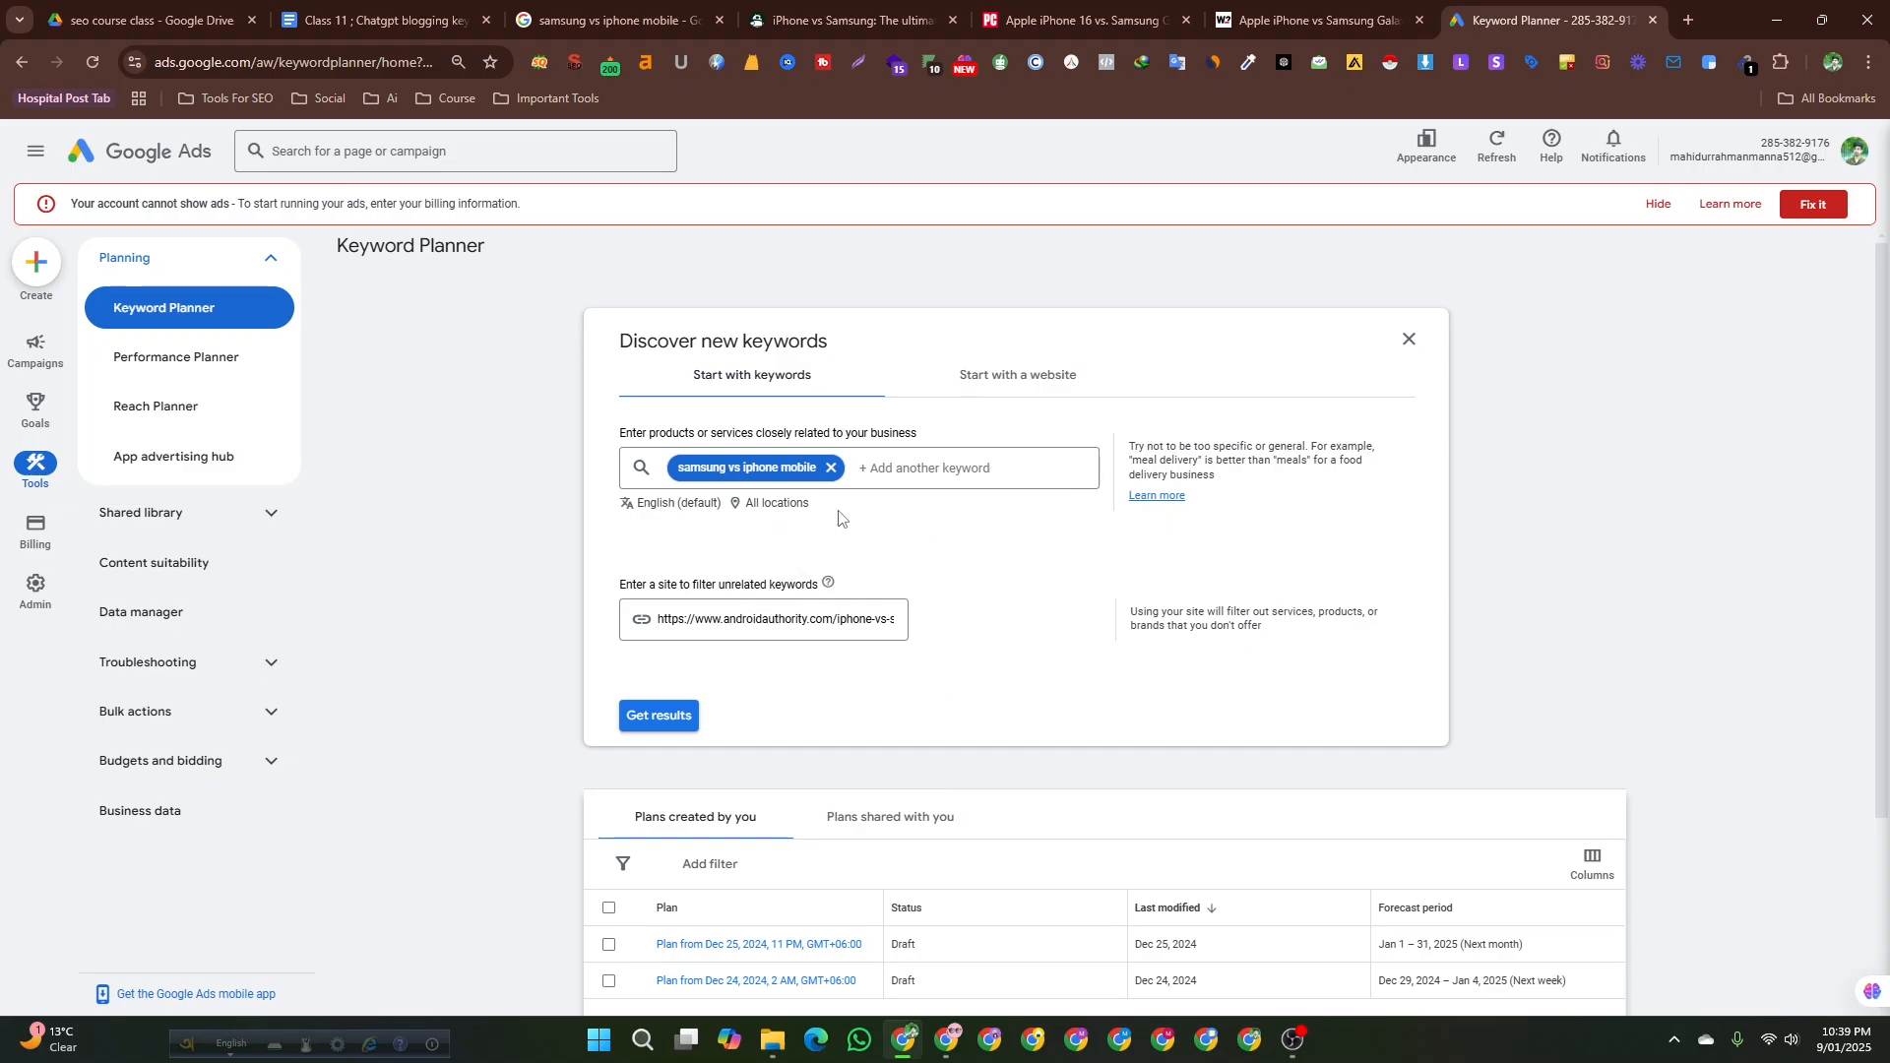
{"action": "left_click", "coordinate": [657, 717]}
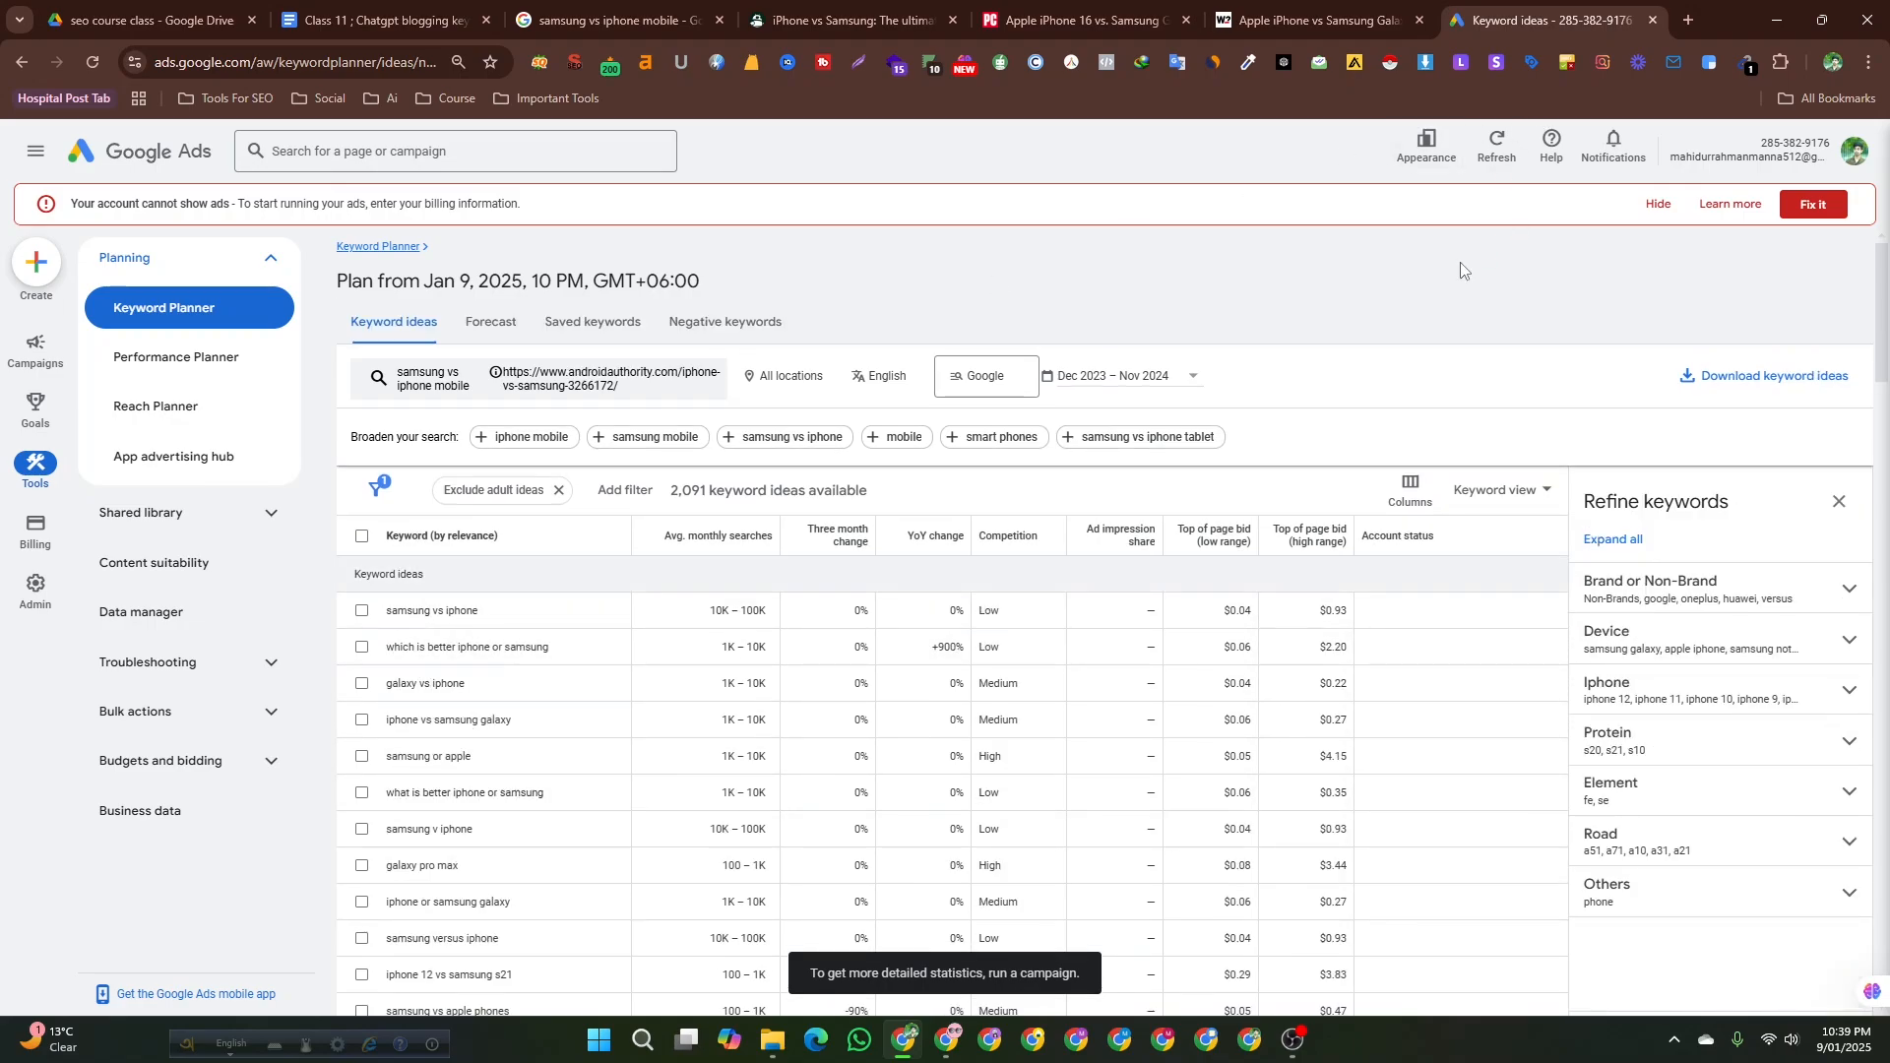
Return to the prompt document, highlight the example topic samsung vs iphone mobile, and scroll through the prompt.
{"action": "left_click", "coordinate": [616, 19]}
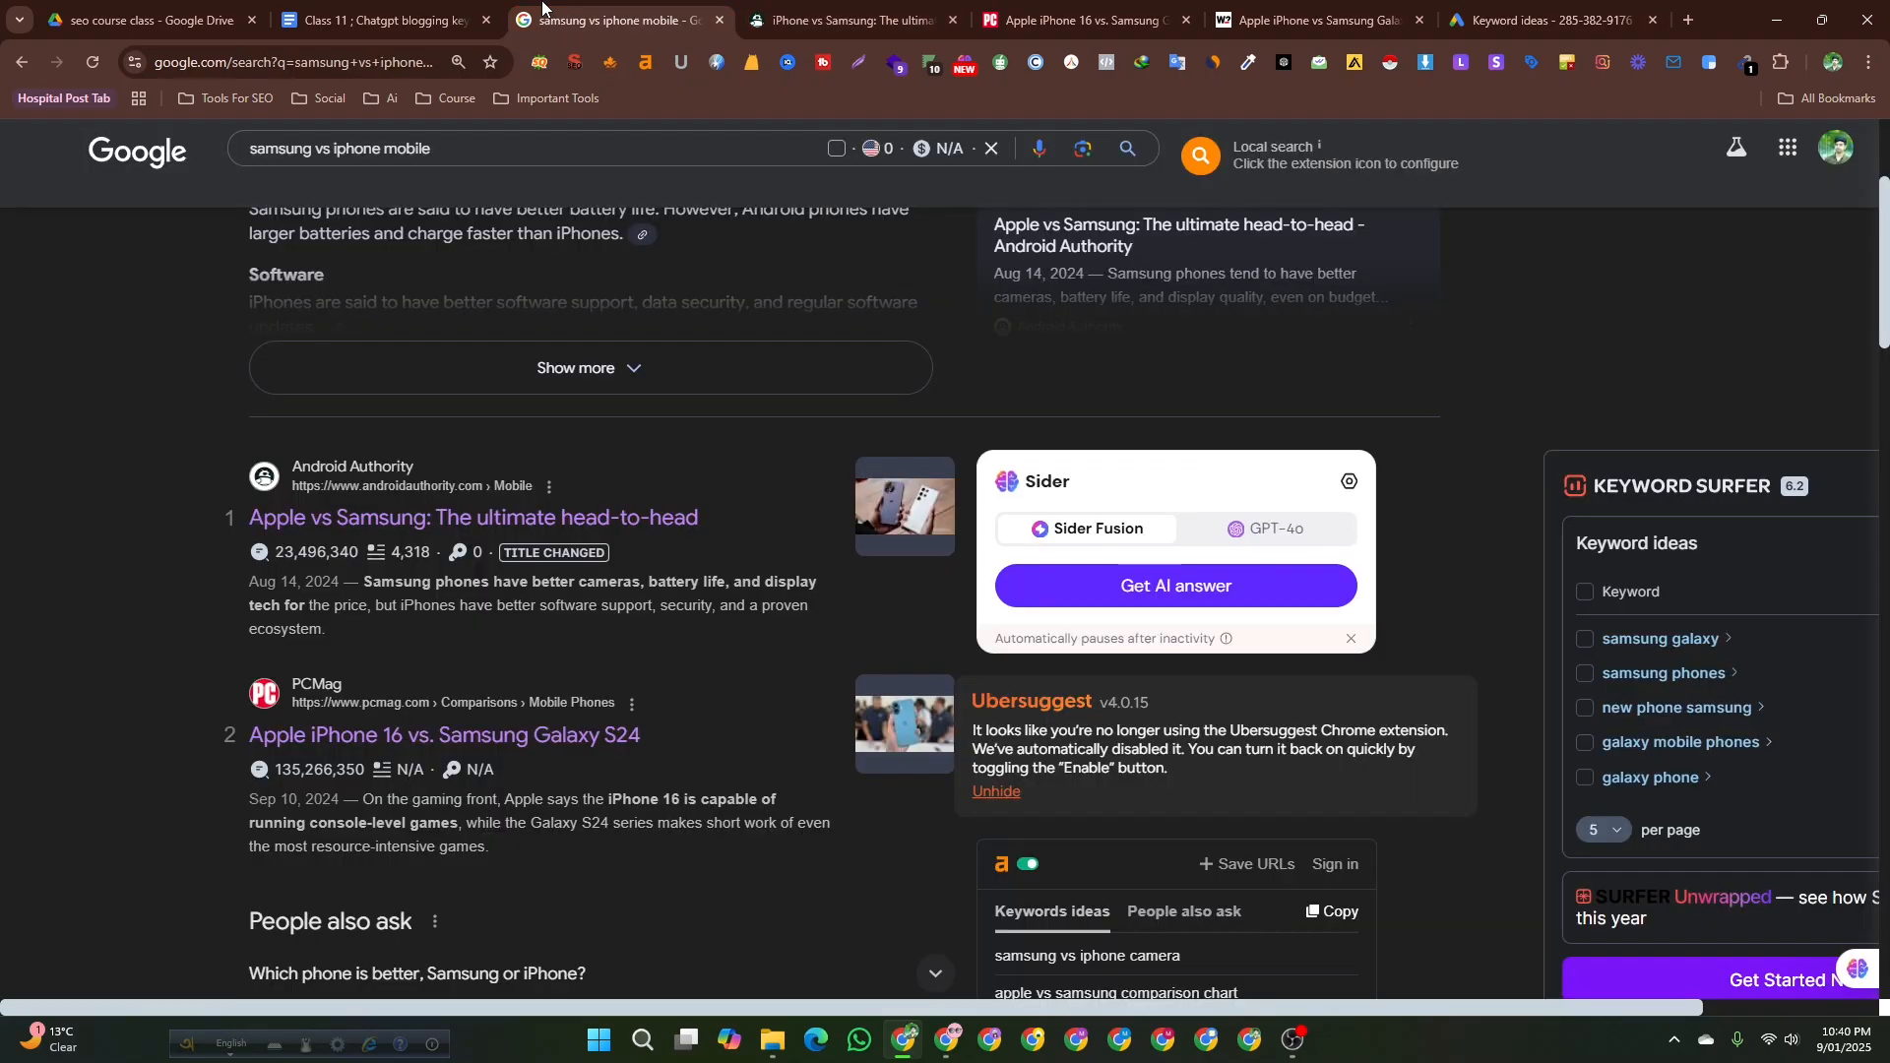
{"action": "left_click", "coordinate": [375, 10]}
{"action": "left_click", "coordinate": [832, 672]}
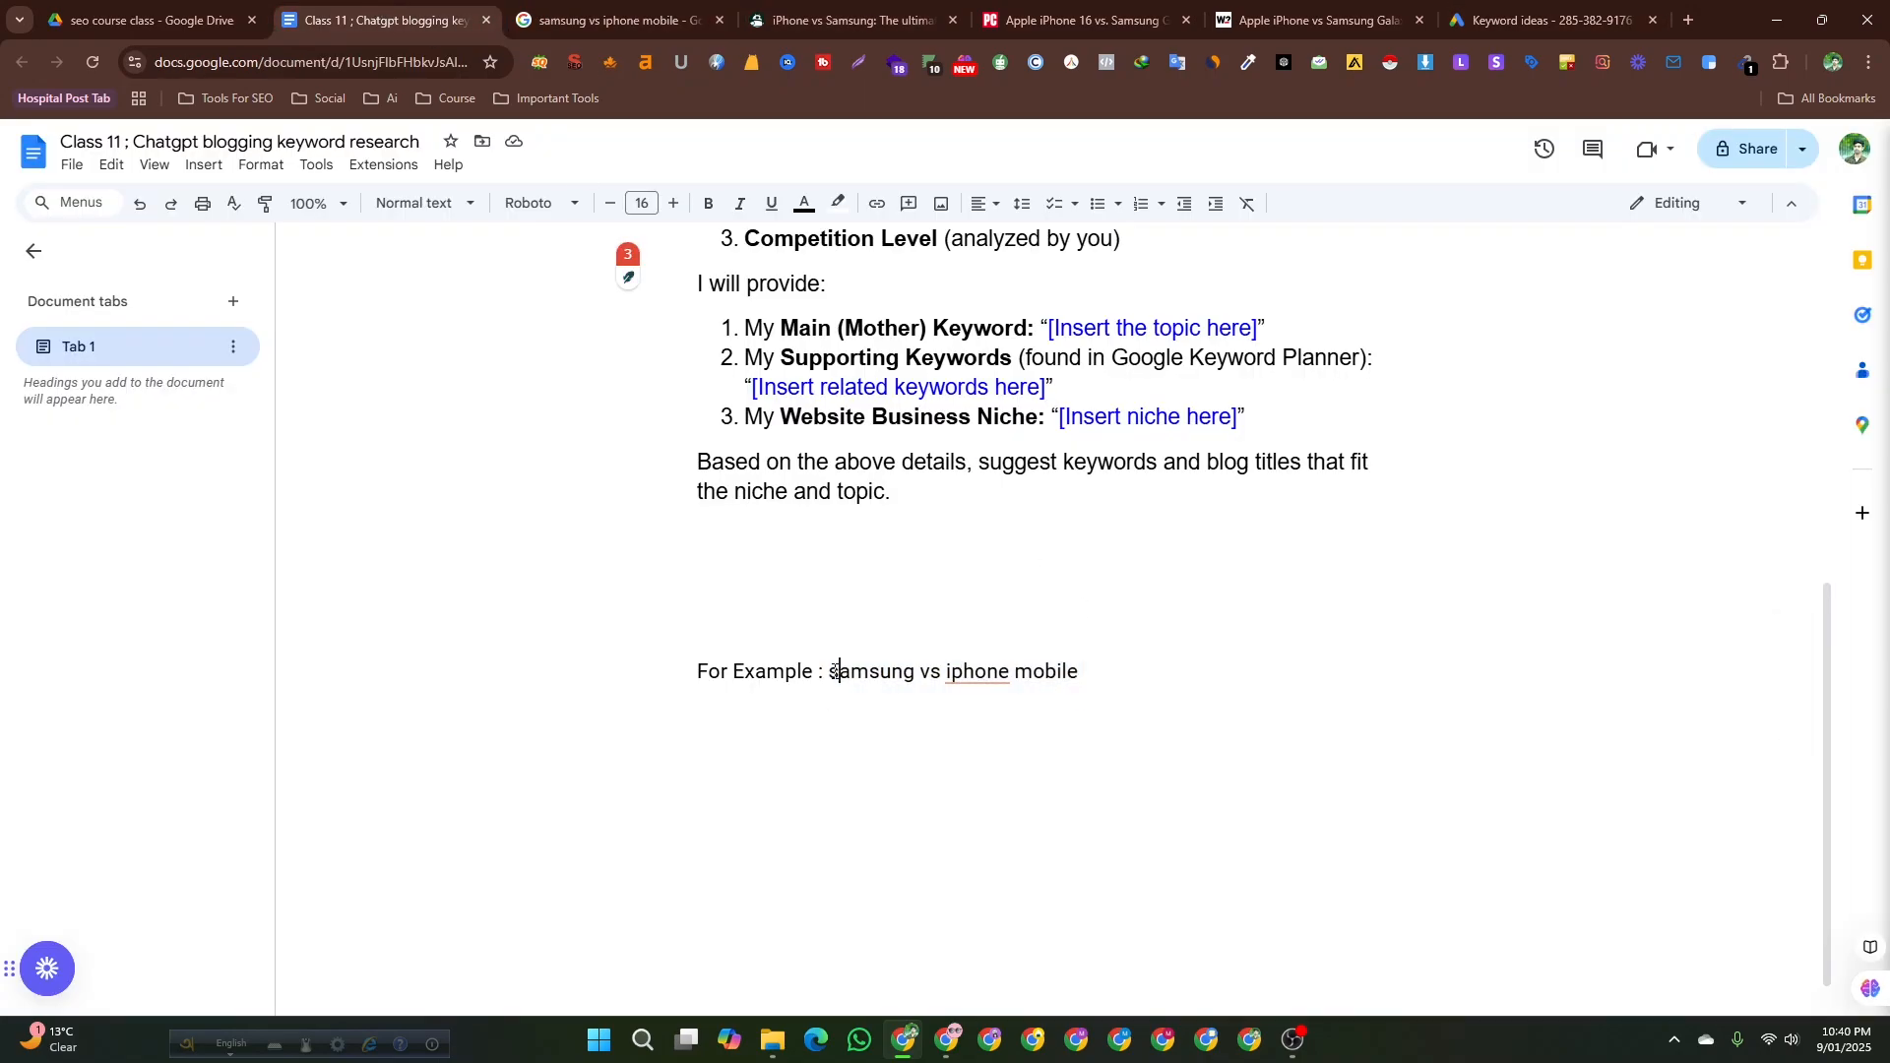
{"action": "left_click_drag", "start_coordinate": [832, 673], "coordinate": [1078, 672]}
{"action": "key", "text": "ctrl+c"}
{"action": "scroll", "coordinate": [1079, 665], "scroll_direction": "up", "scroll_amount": 6}
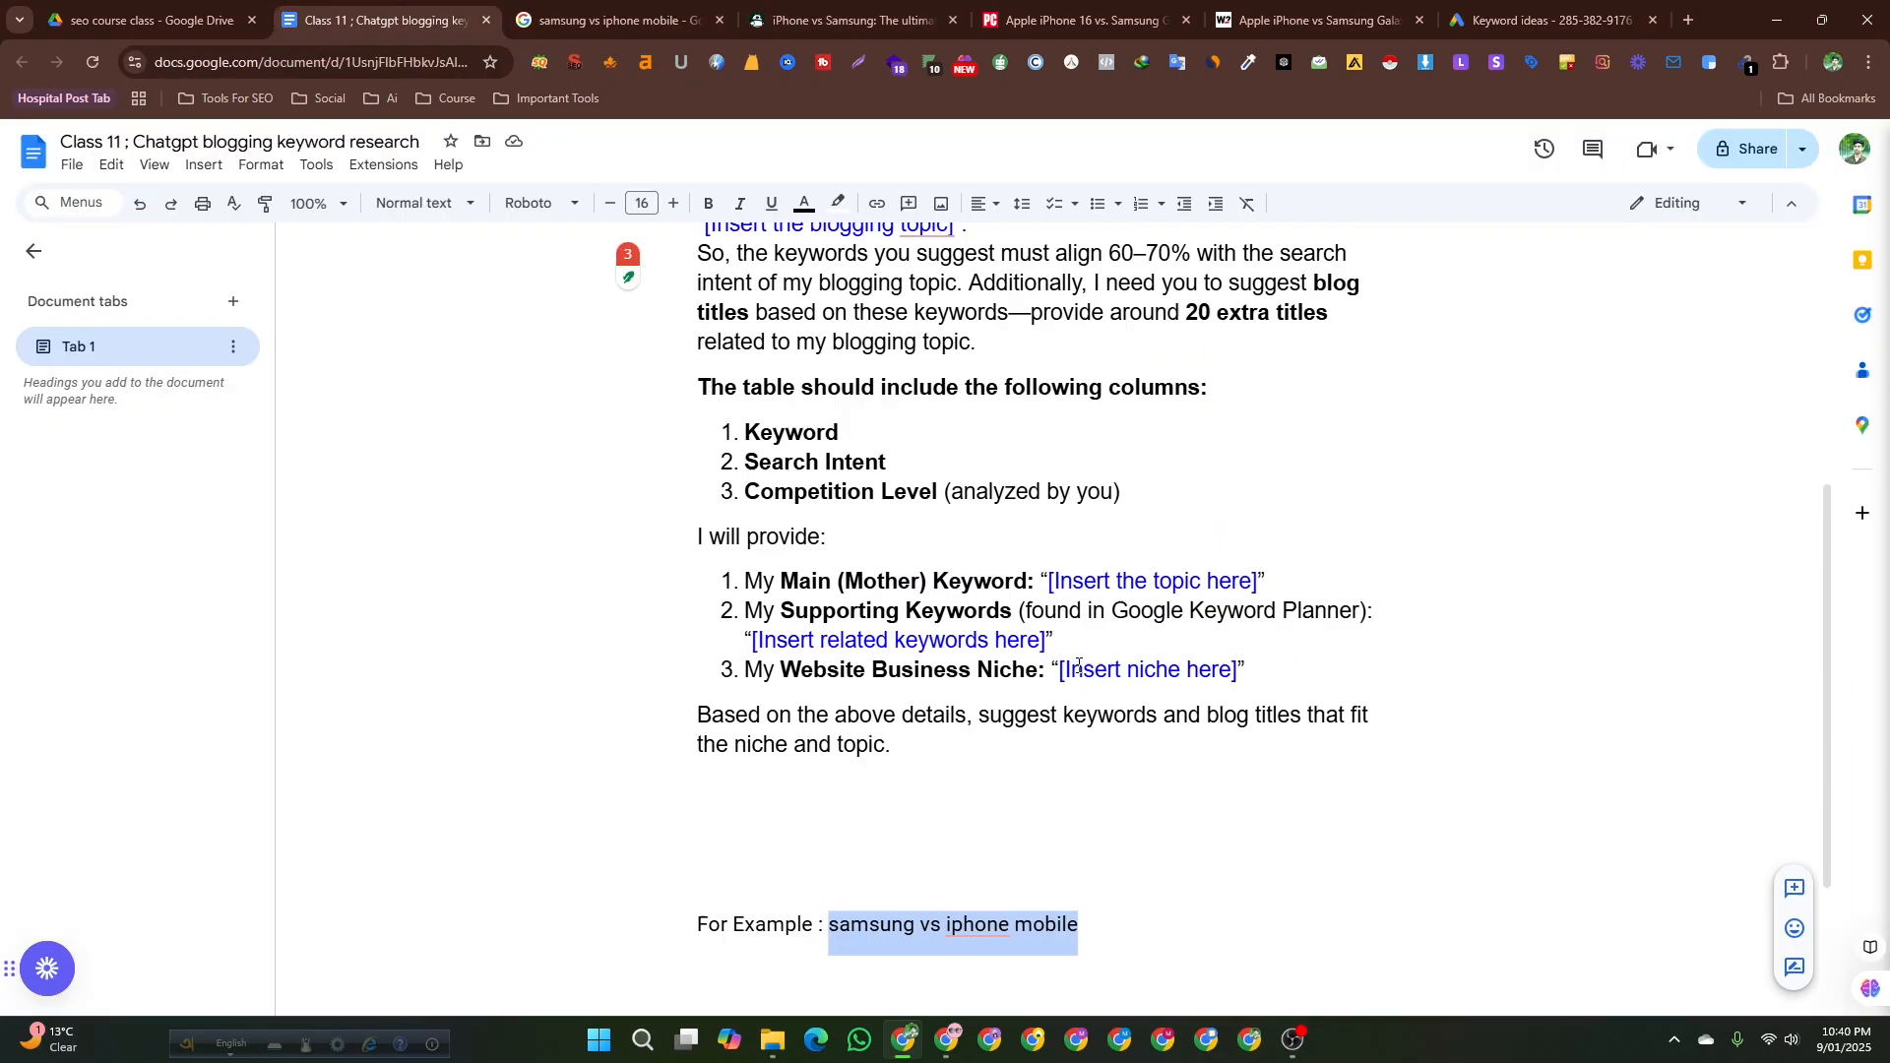
{"action": "scroll", "coordinate": [1062, 729], "scroll_direction": "down", "scroll_amount": 2}
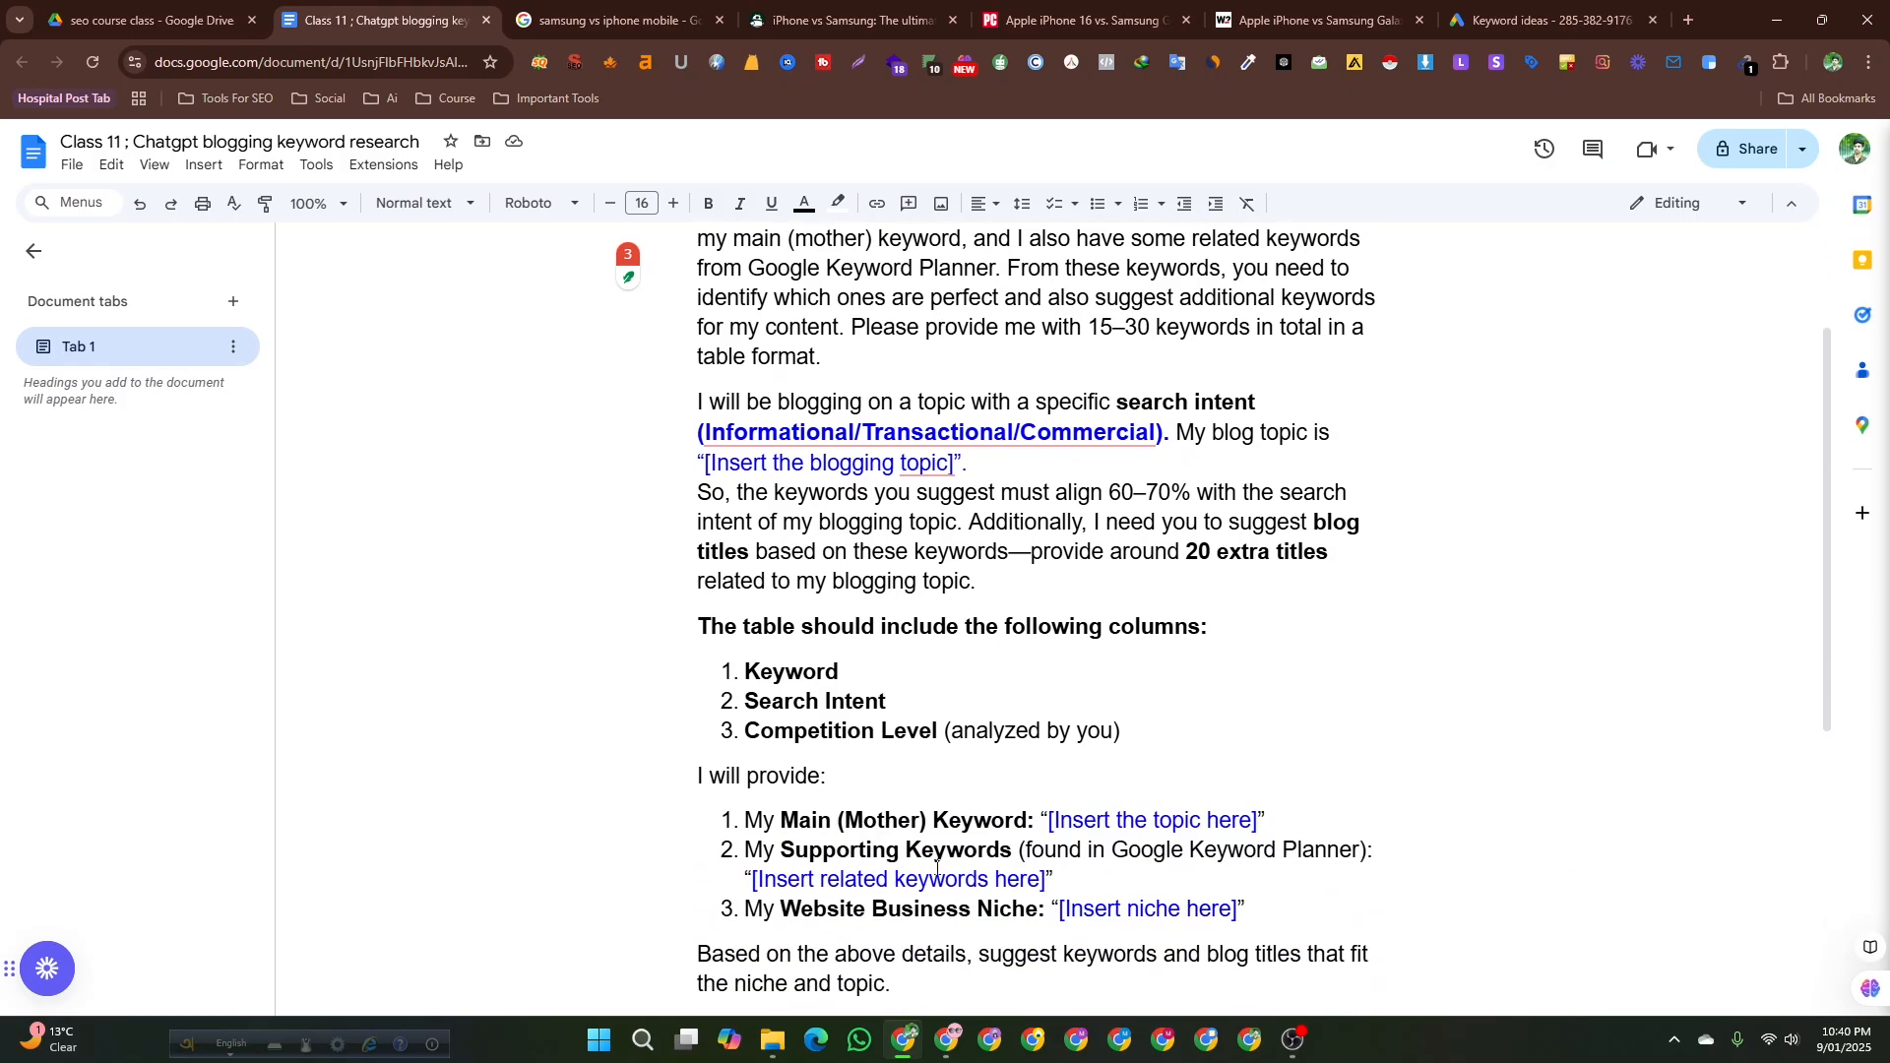
{"action": "scroll", "coordinate": [857, 730], "scroll_direction": "up", "scroll_amount": 2}
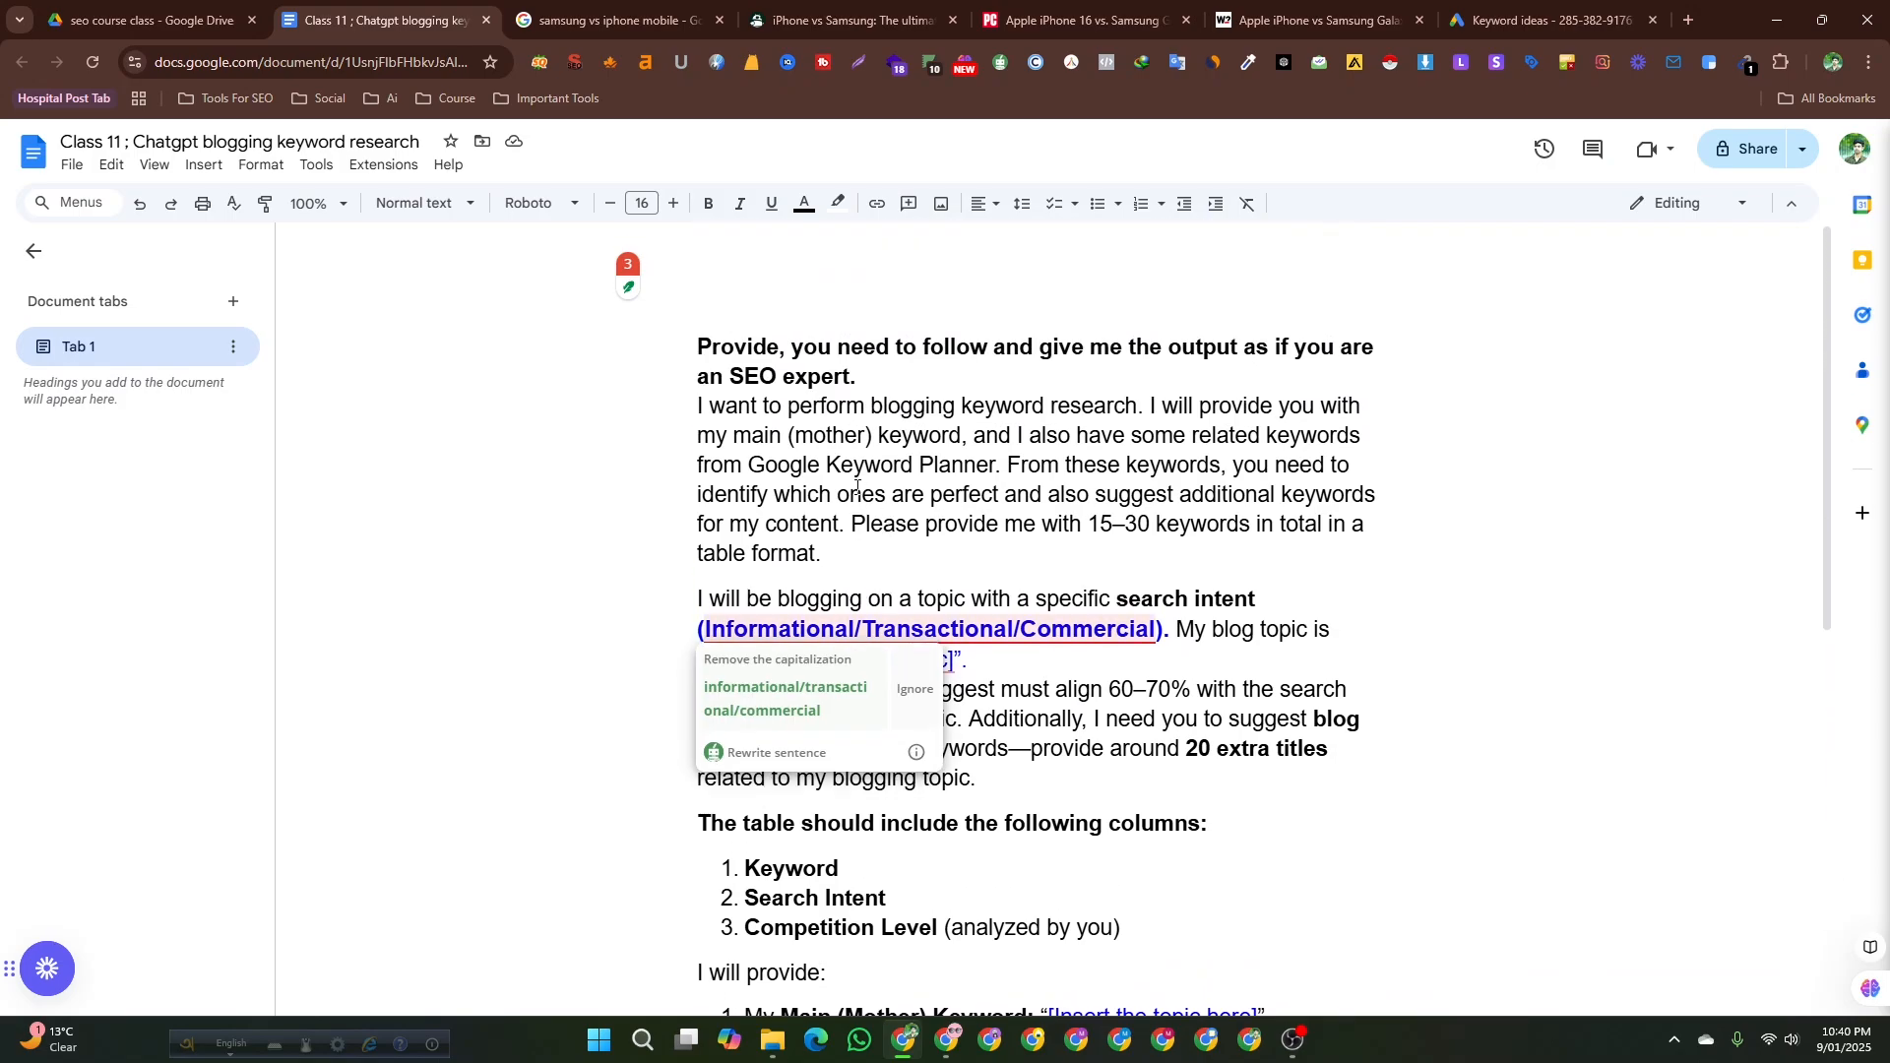
Replace the main (mother) keyword placeholder in the prompt with samsung vs iphone mobile.
{"action": "left_click", "coordinate": [842, 465]}
{"action": "scroll", "coordinate": [1327, 597], "scroll_direction": "down", "scroll_amount": 2}
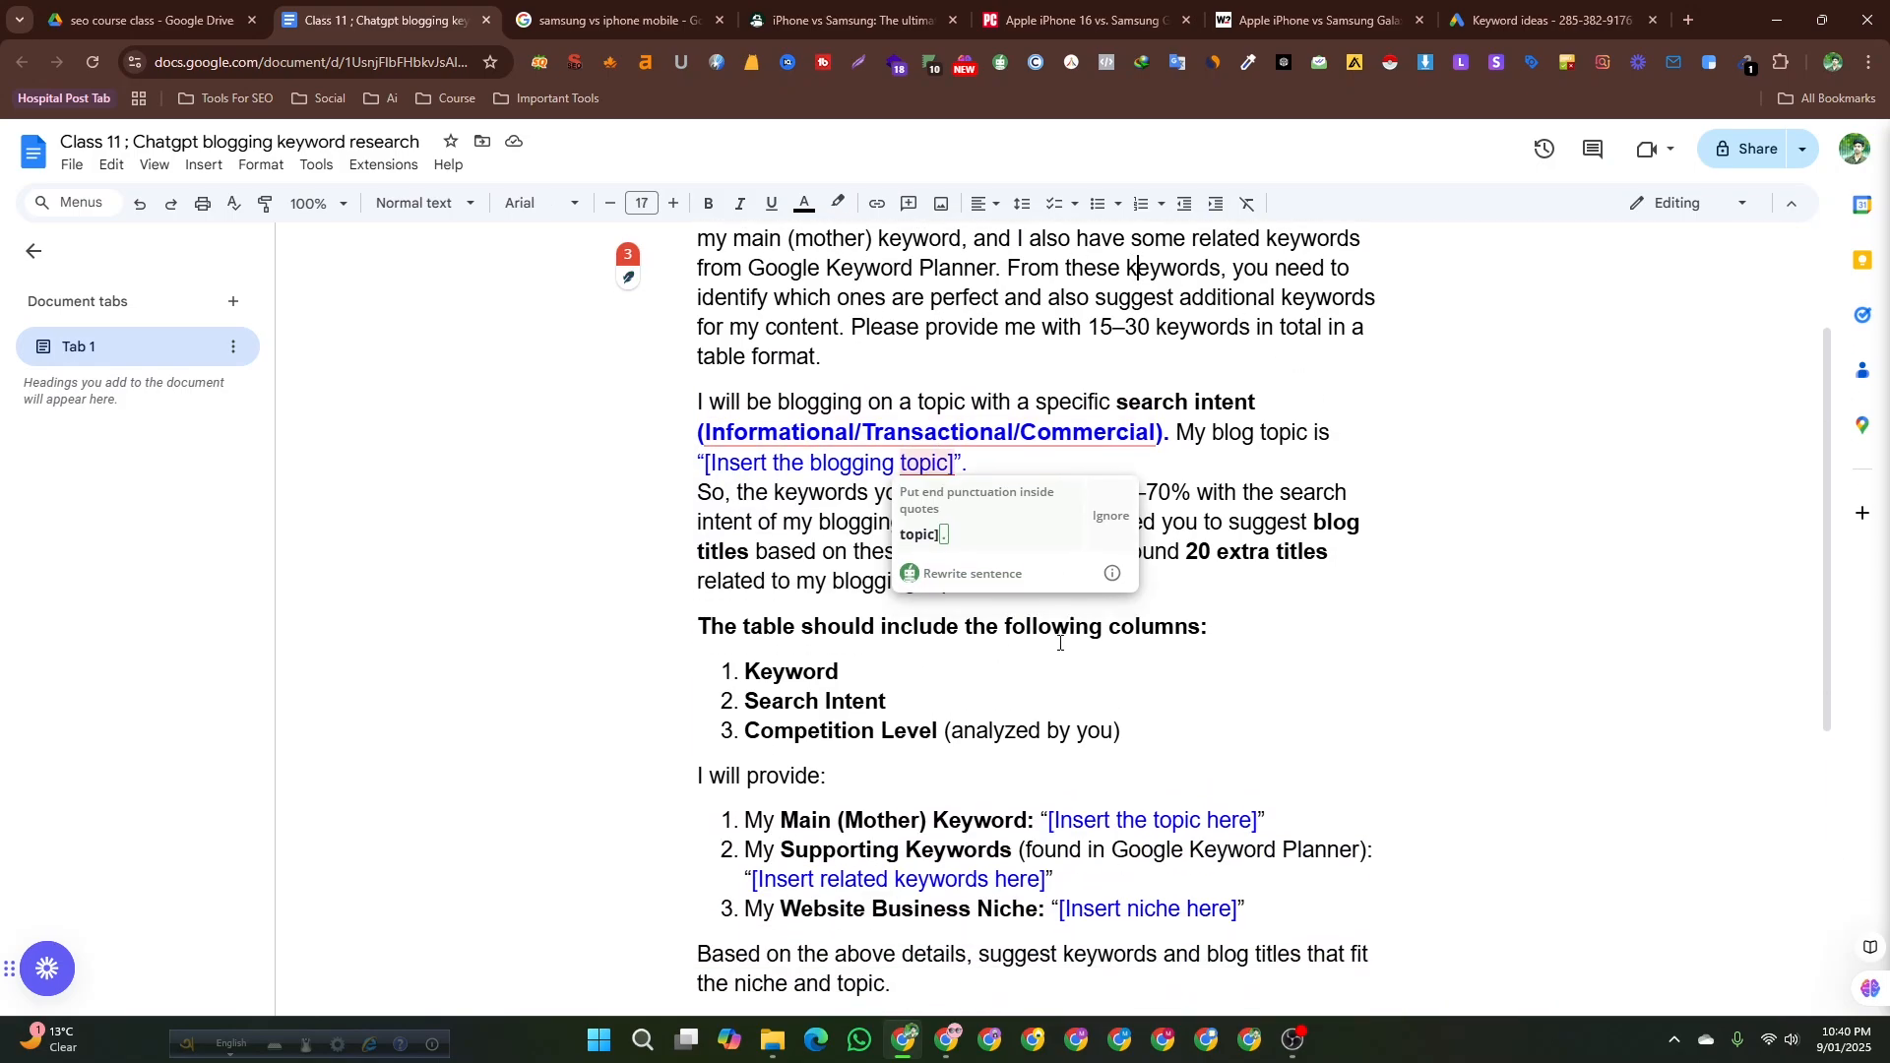
{"action": "left_click", "coordinate": [774, 731]}
{"action": "scroll", "coordinate": [970, 675], "scroll_direction": "down", "scroll_amount": 2}
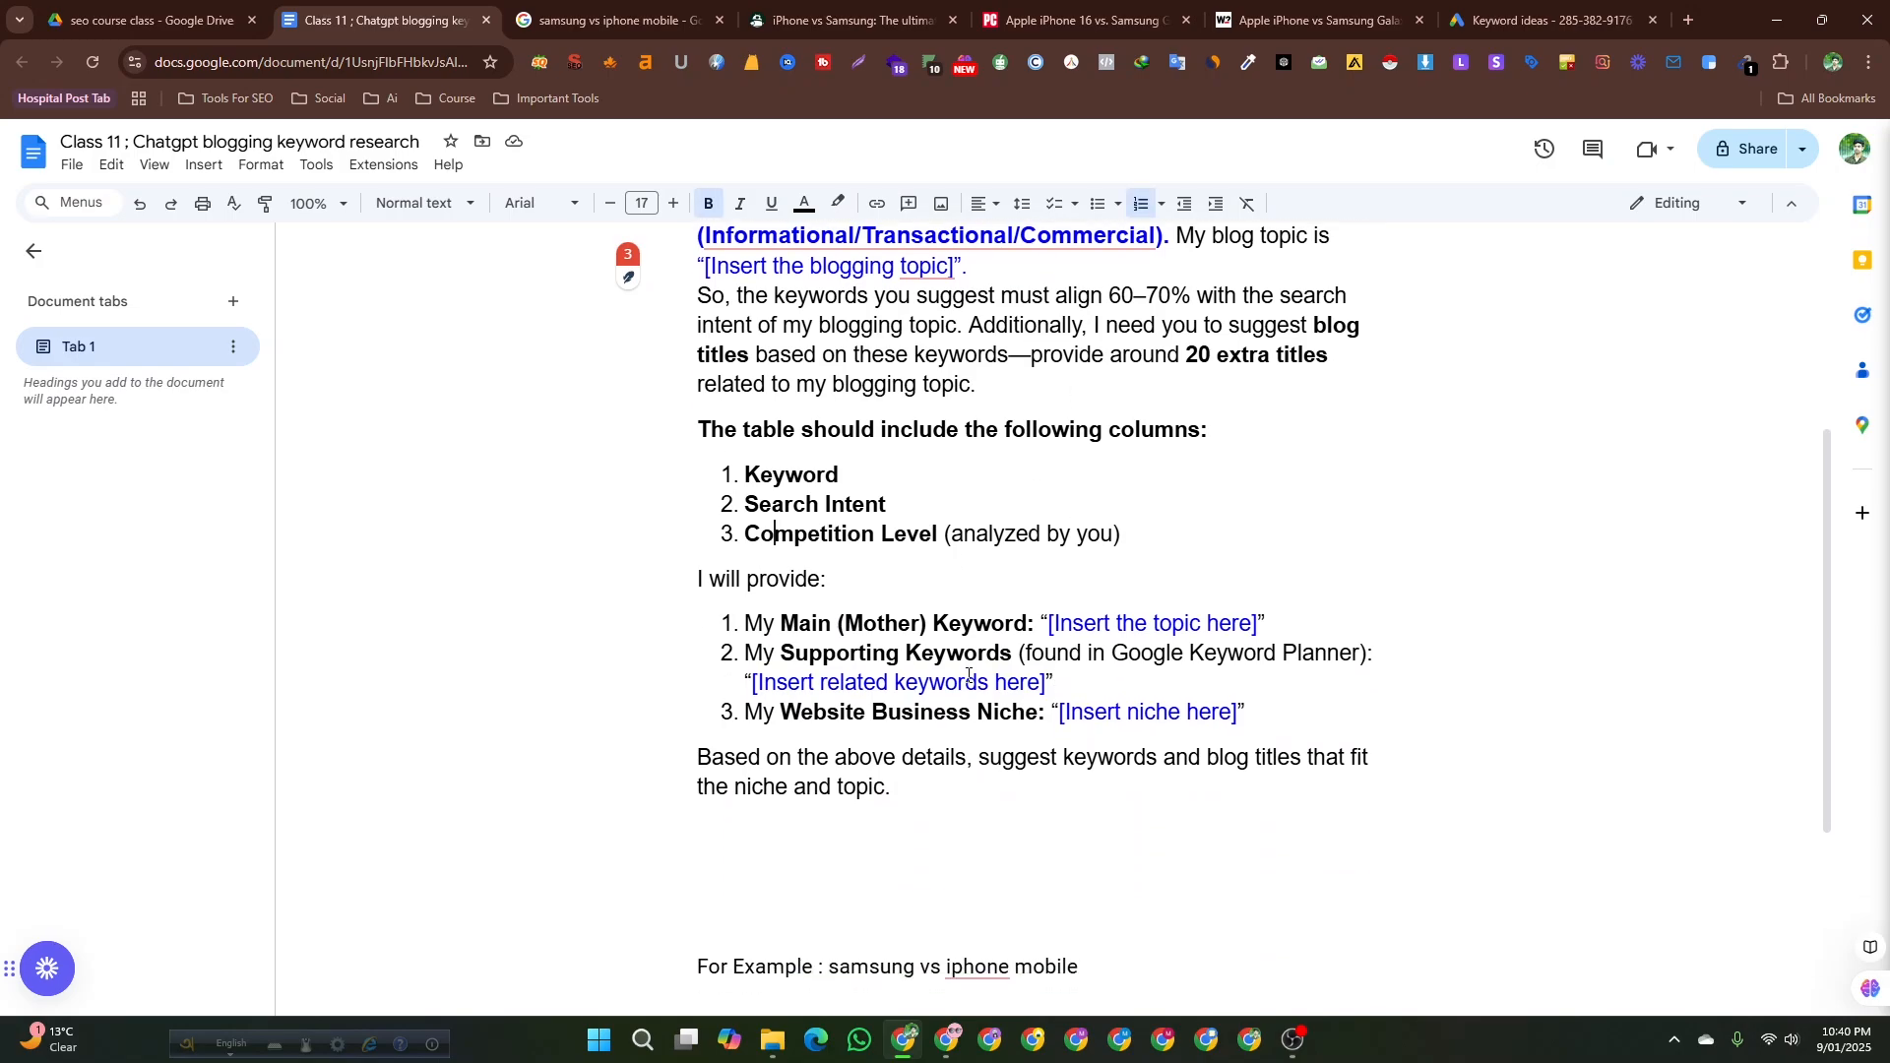
{"action": "left_click_drag", "start_coordinate": [1051, 624], "coordinate": [1253, 623]}
{"action": "key", "text": "ctrl+v"}
{"action": "scroll", "coordinate": [815, 742], "scroll_direction": "down", "scroll_amount": 1}
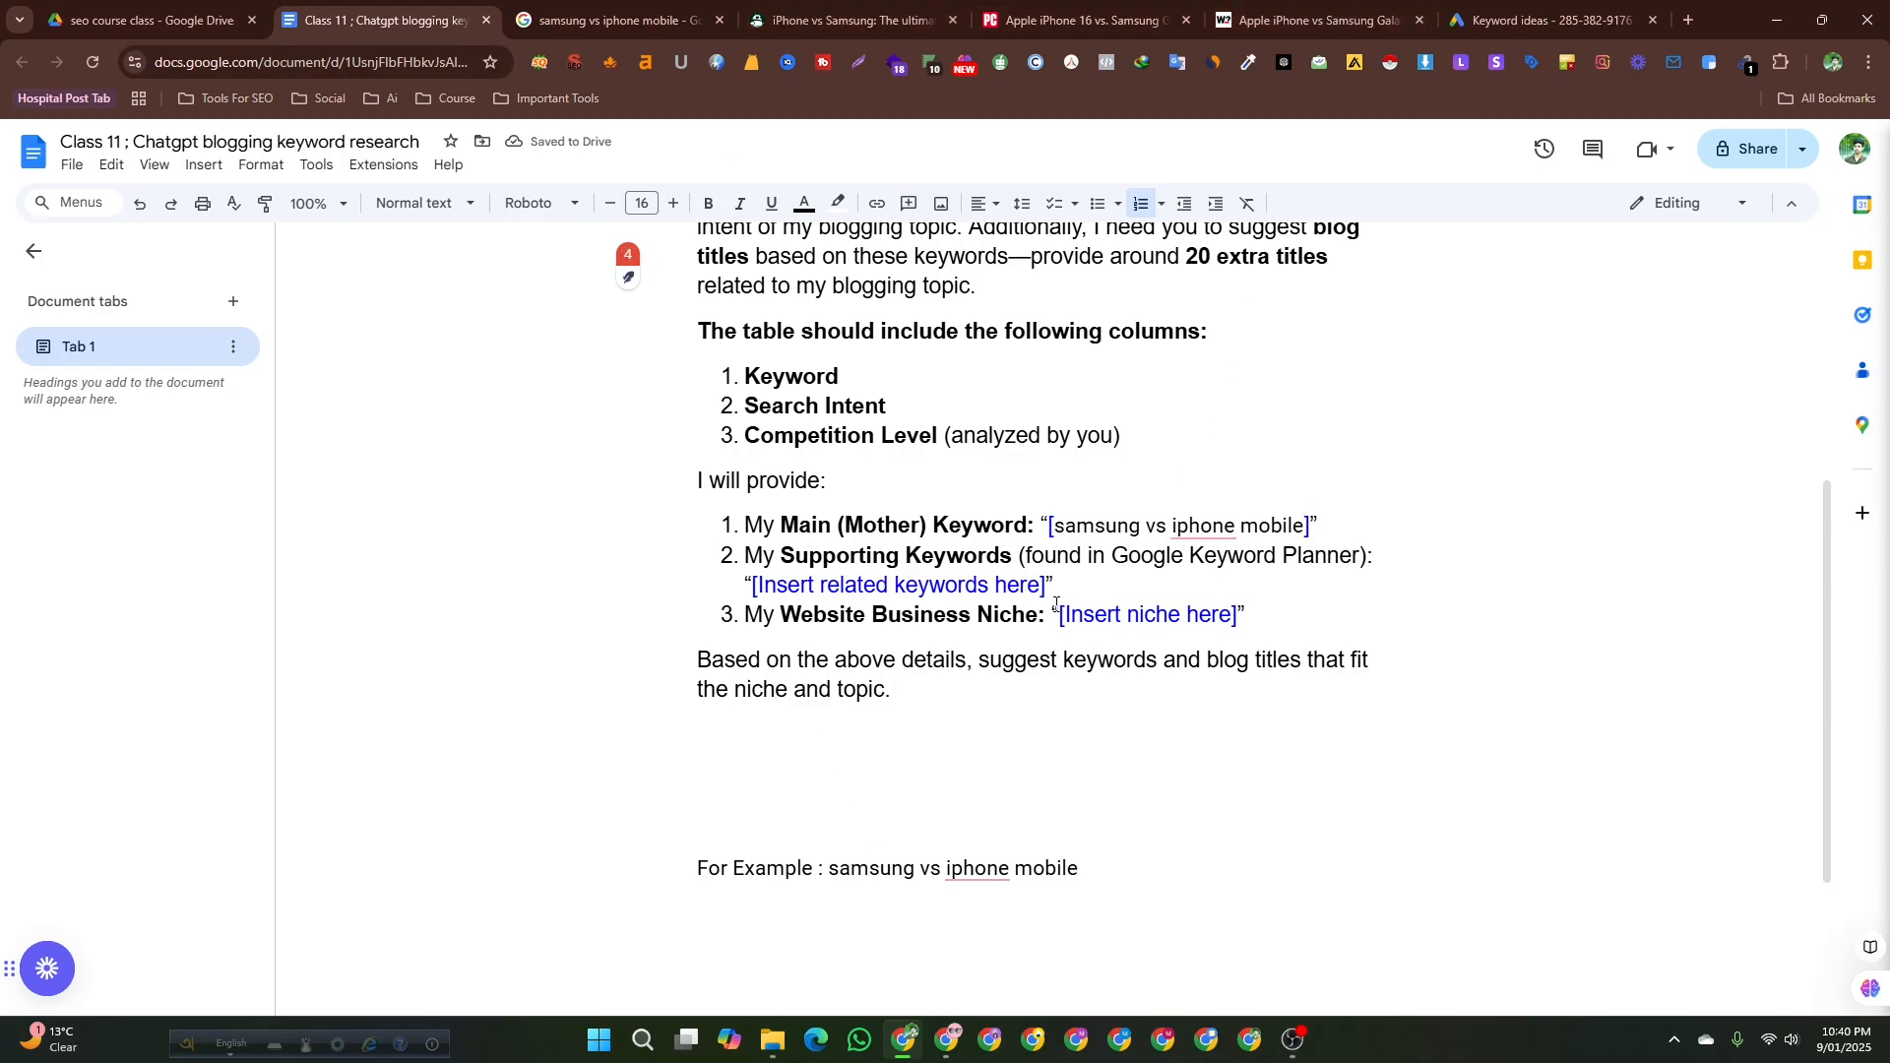
Replace the supporting keywords placeholder with which is better iphone or samsung copied from the Keyword Planner results.
{"action": "left_click_drag", "start_coordinate": [1041, 586], "coordinate": [752, 586]}
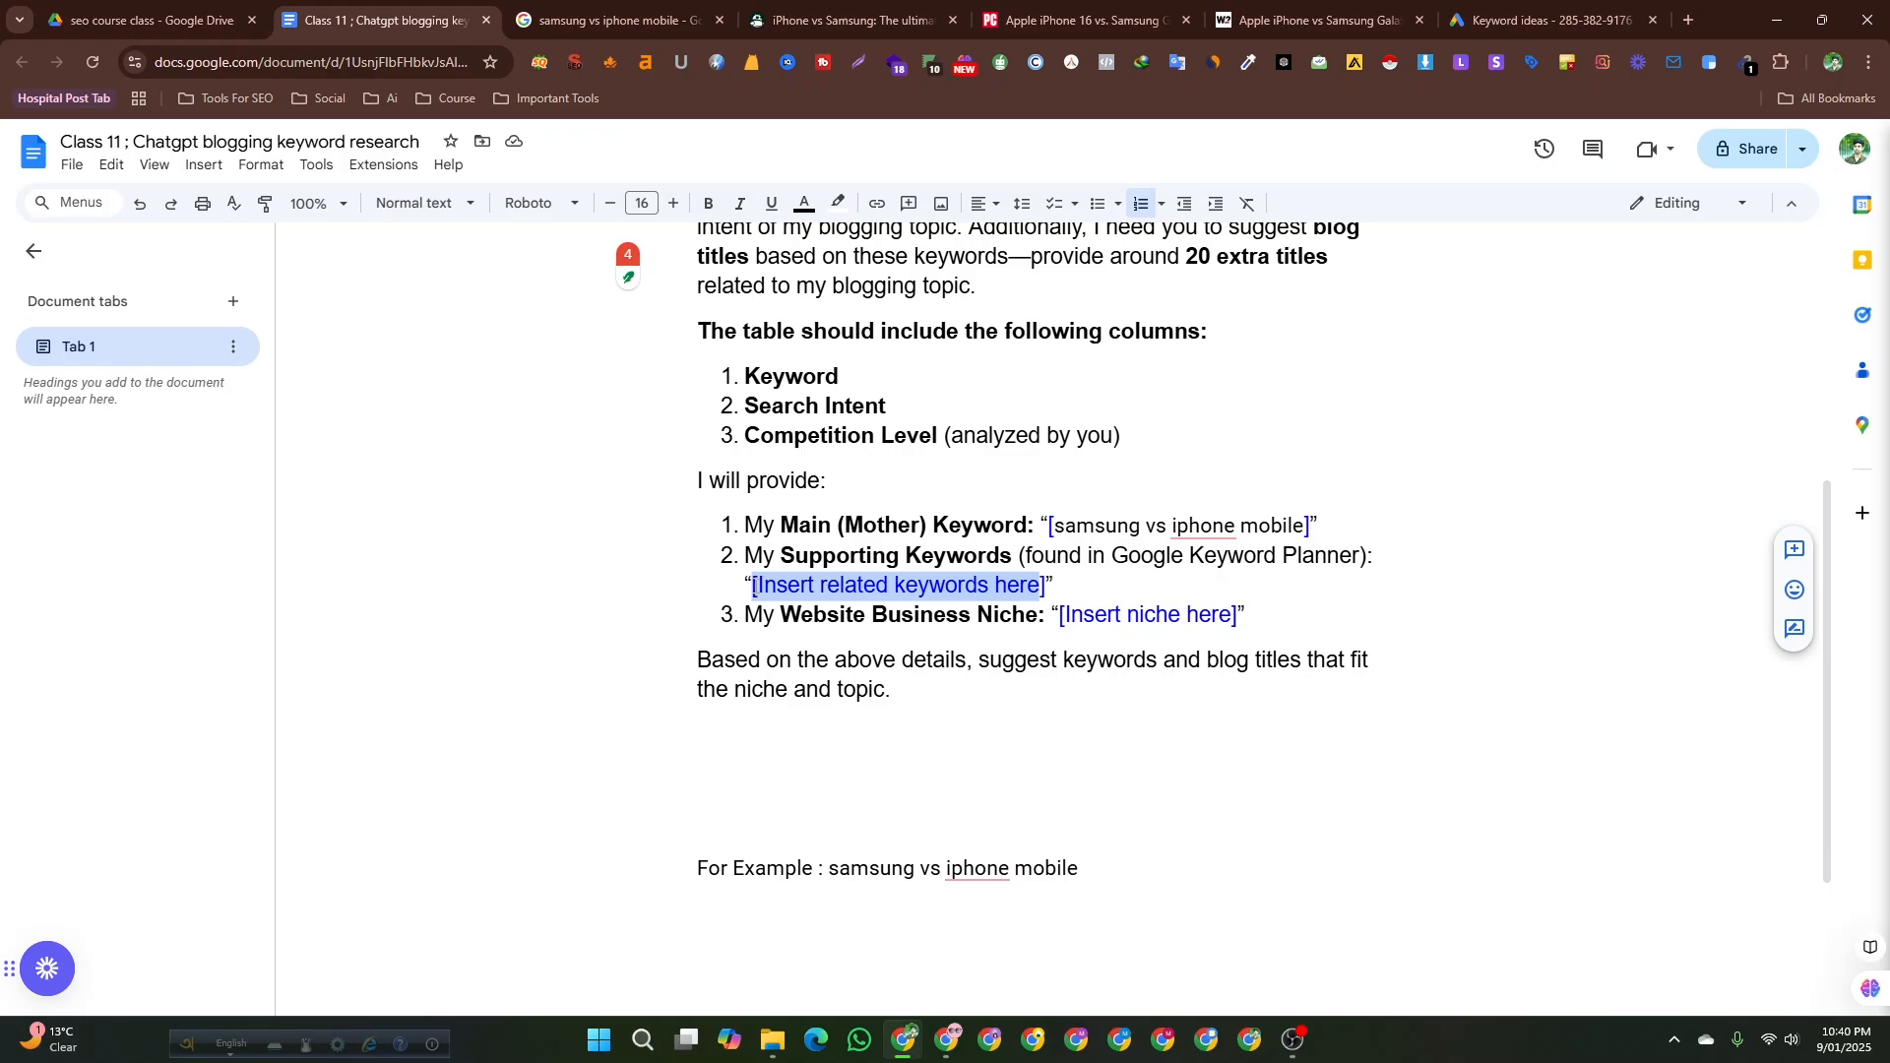
{"action": "left_click", "coordinate": [1540, 20]}
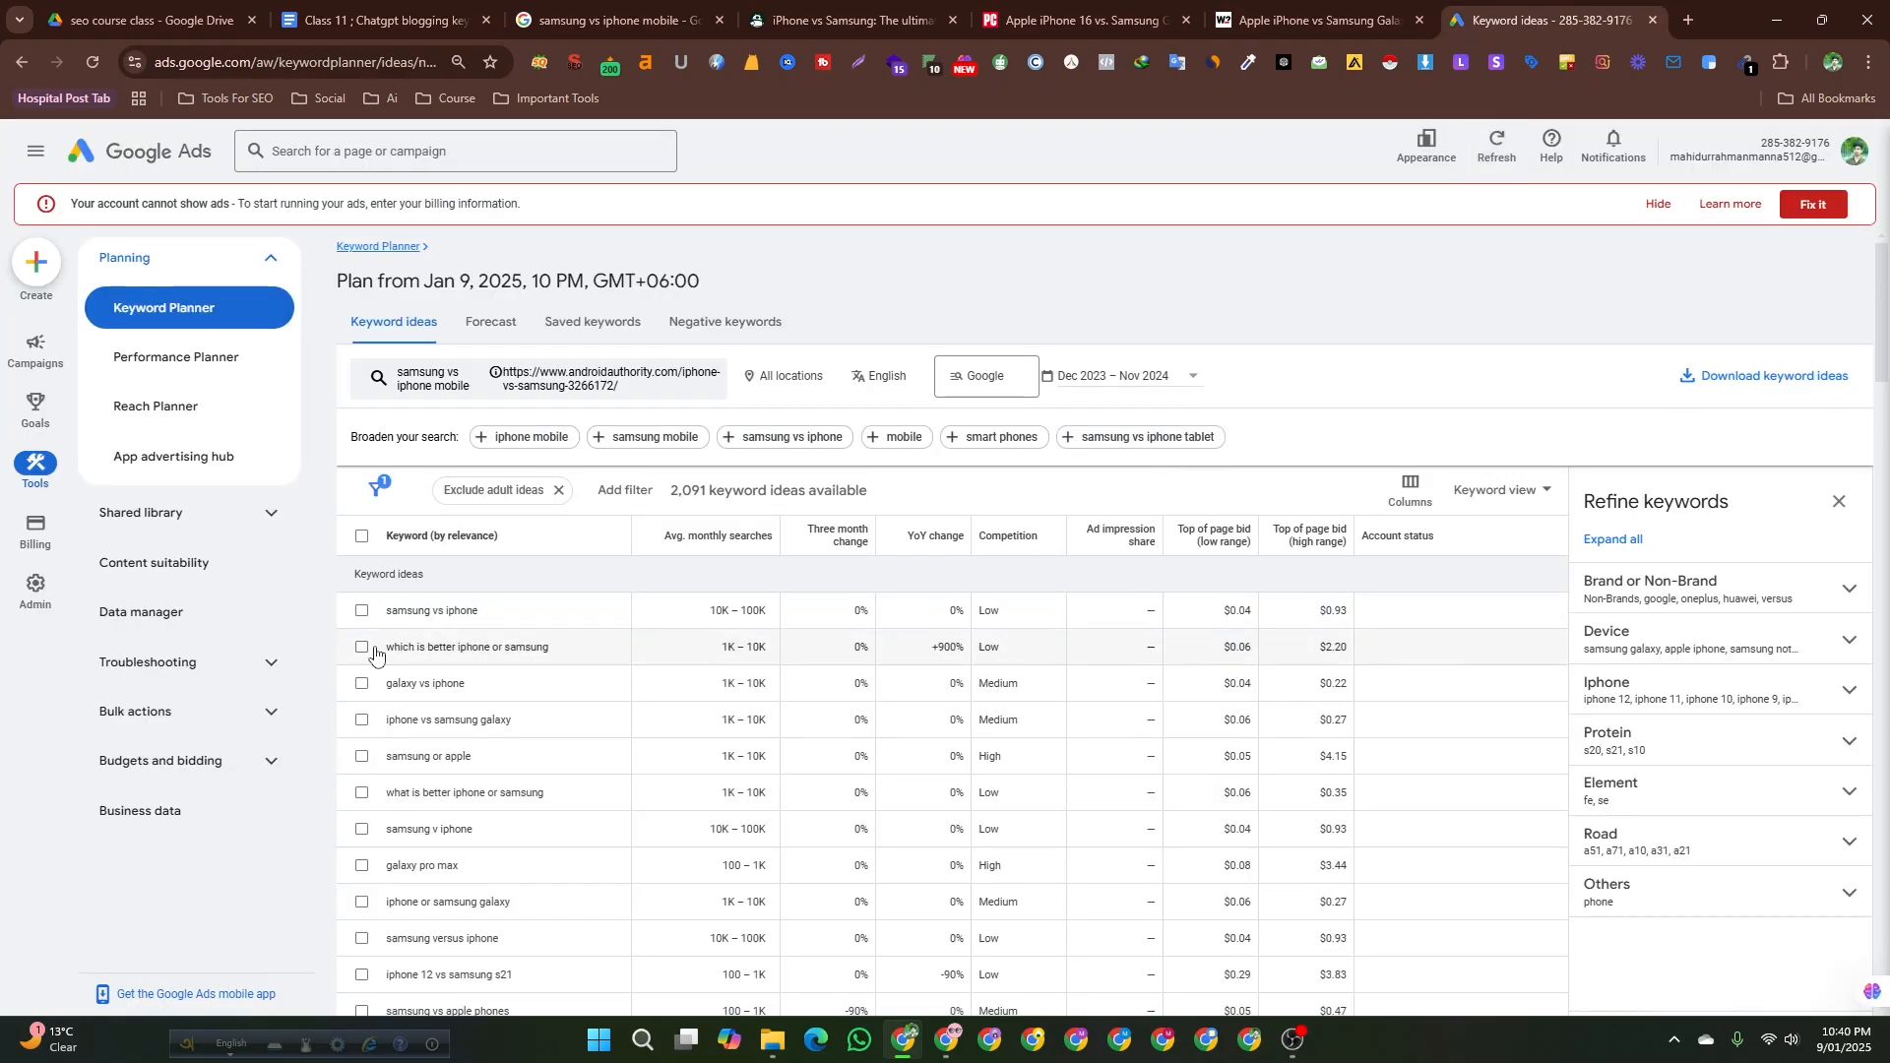
{"action": "left_click_drag", "start_coordinate": [384, 649], "coordinate": [552, 662]}
{"action": "key", "text": "ctrl+c"}
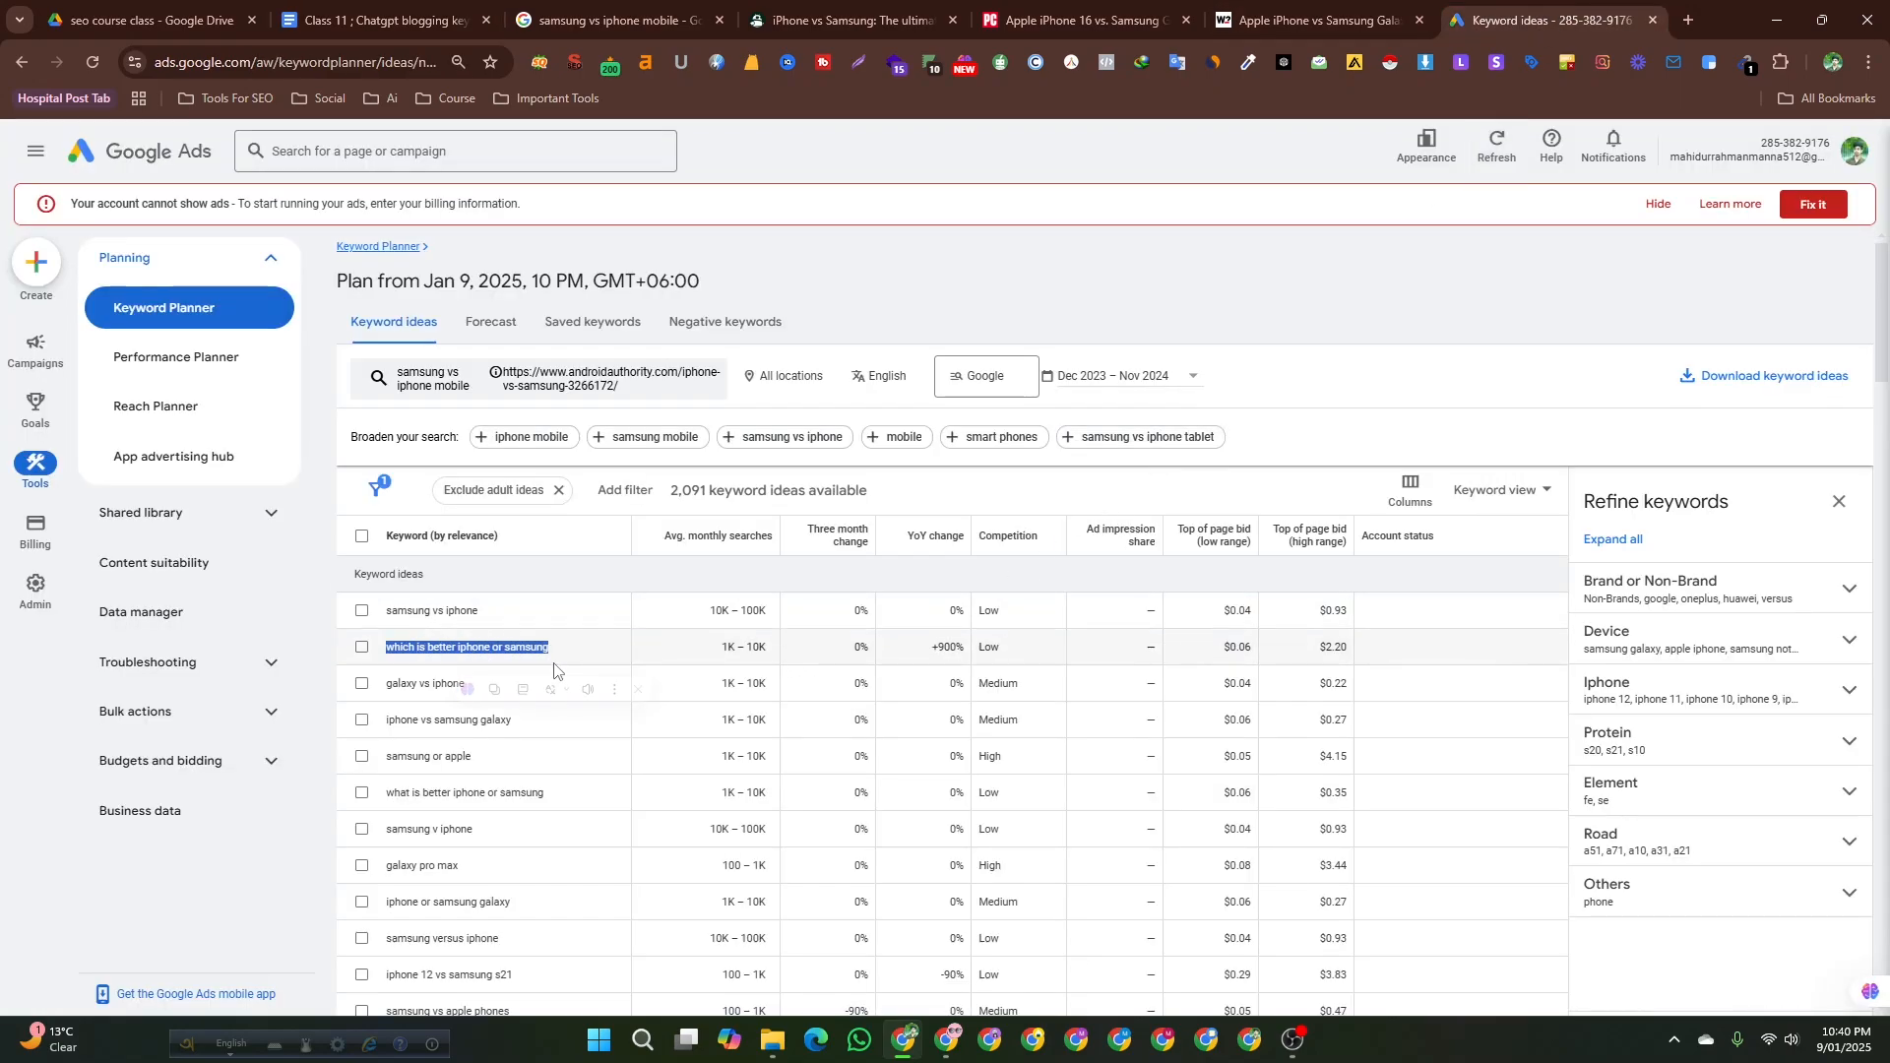
{"action": "left_click", "coordinate": [673, 10]}
{"action": "left_click", "coordinate": [448, 12]}
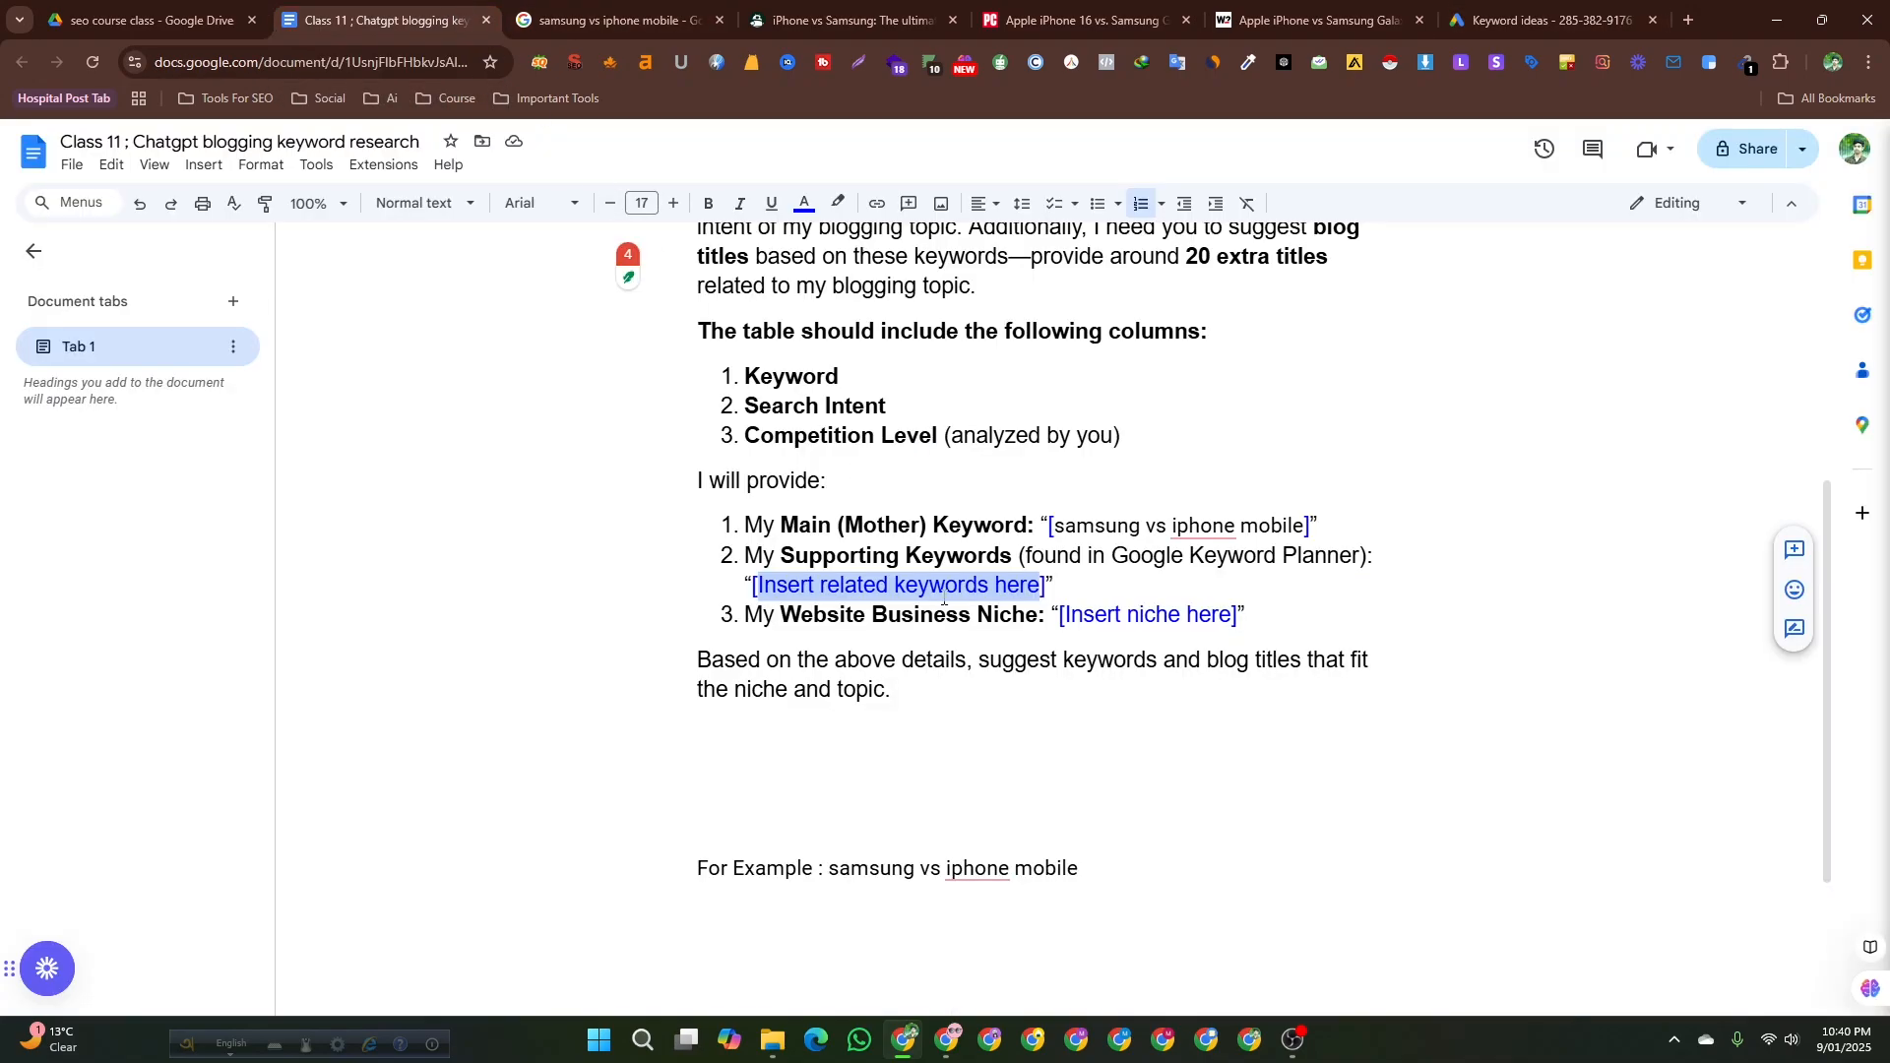
{"action": "key", "text": "ctrl+v"}
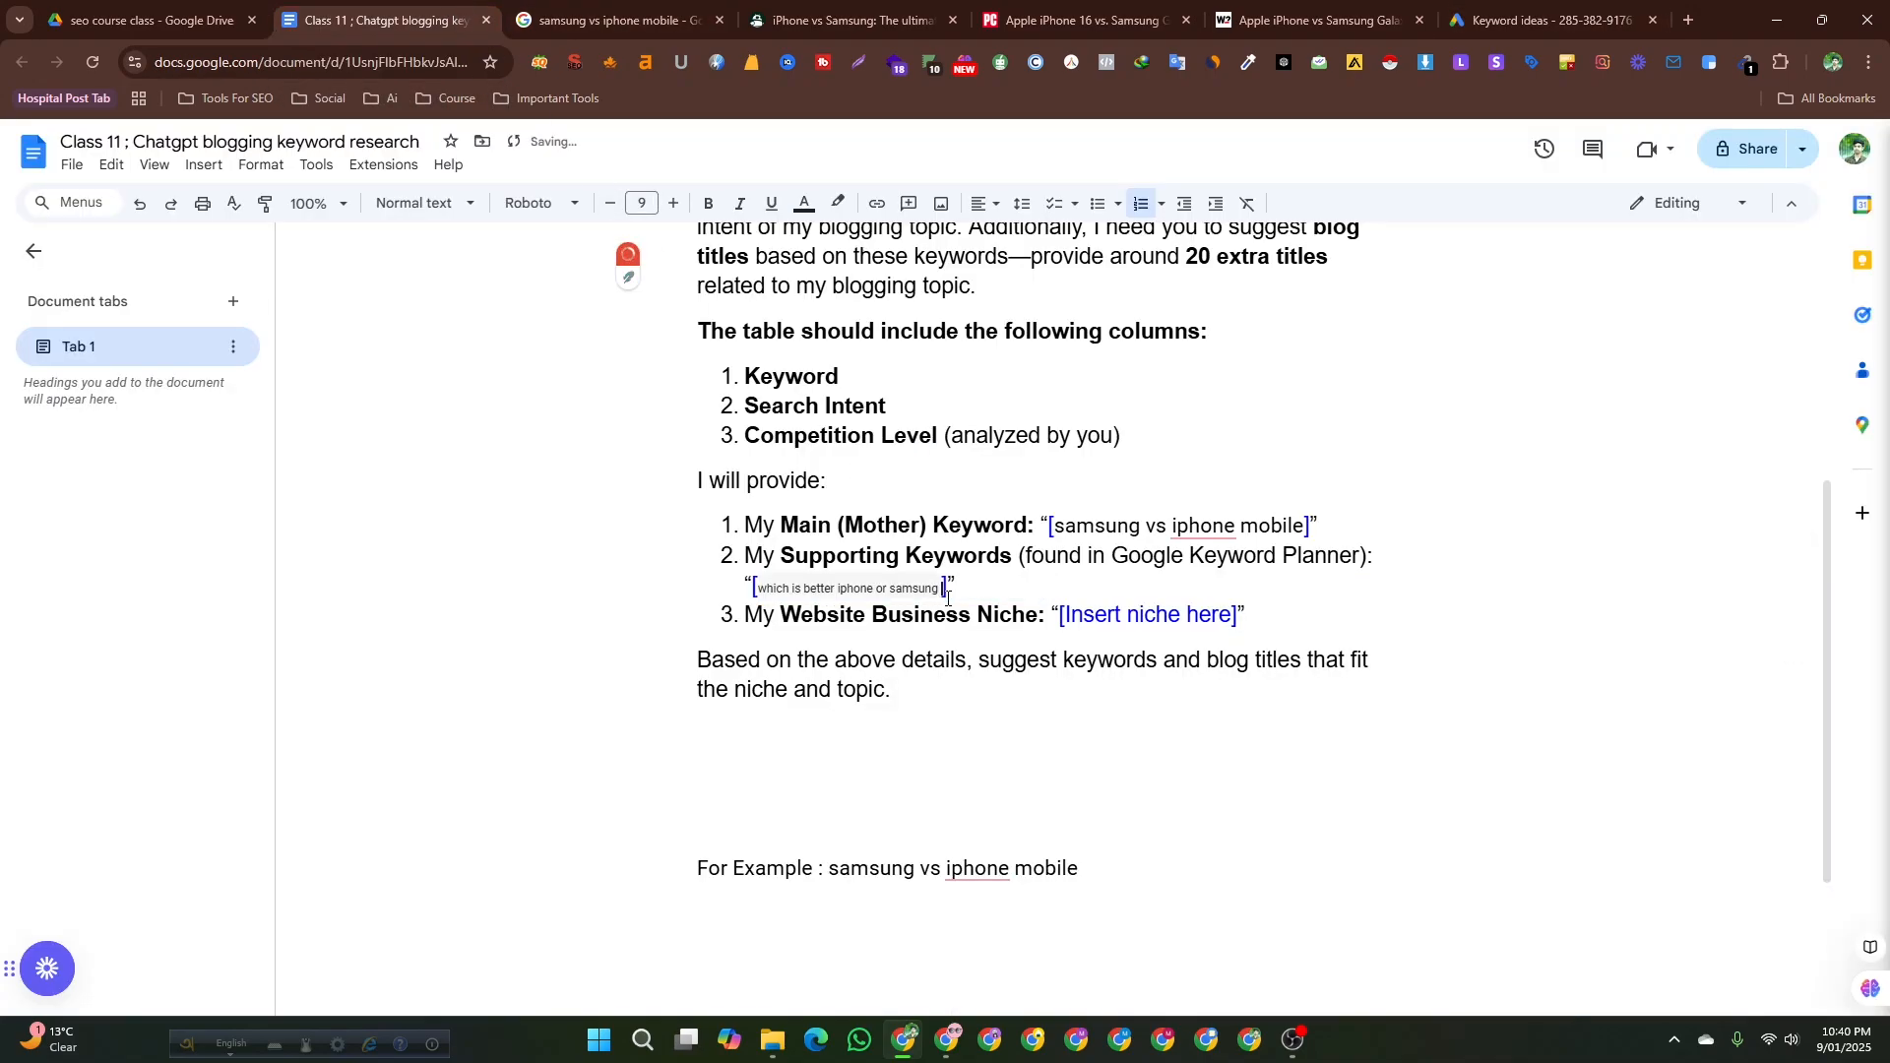
Copy galaxy vs iphone from Keyword Planner, append it to the supporting keywords, and add a comma.
{"action": "left_click", "coordinate": [1556, 20]}
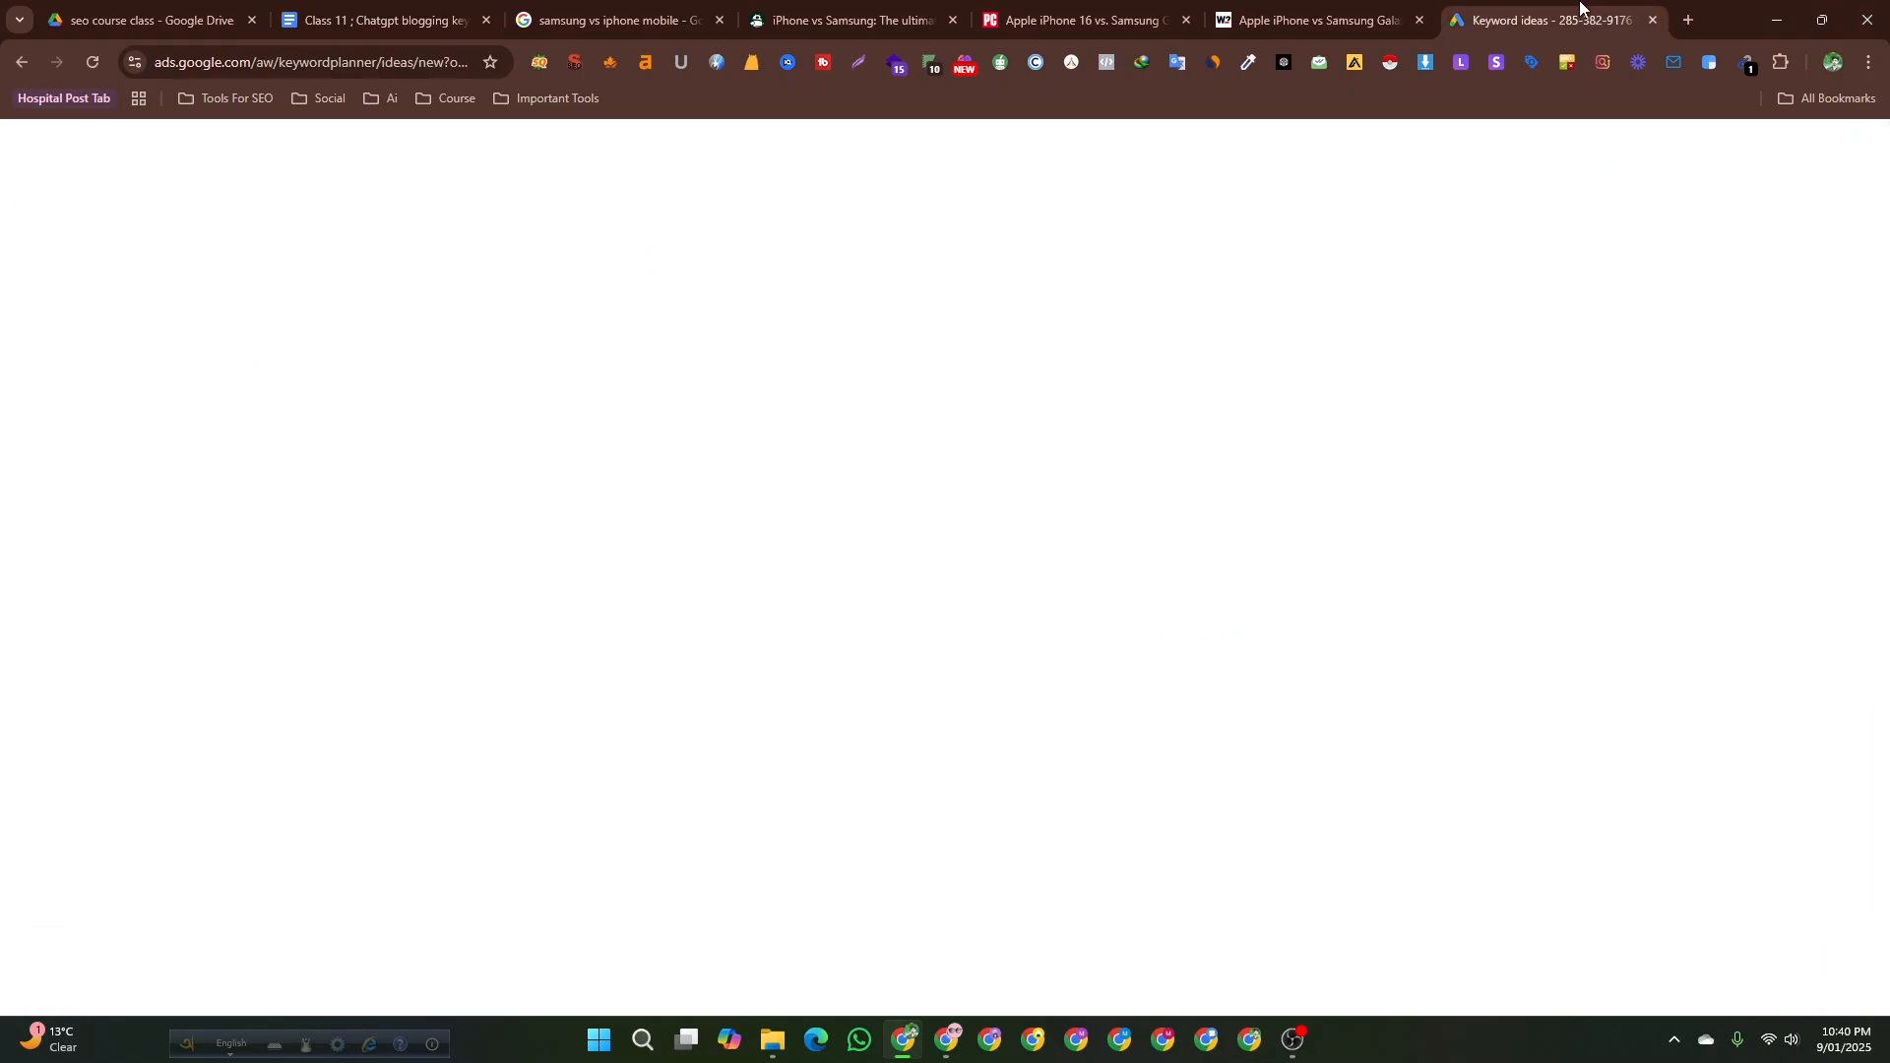
{"action": "left_click", "coordinate": [351, 768]}
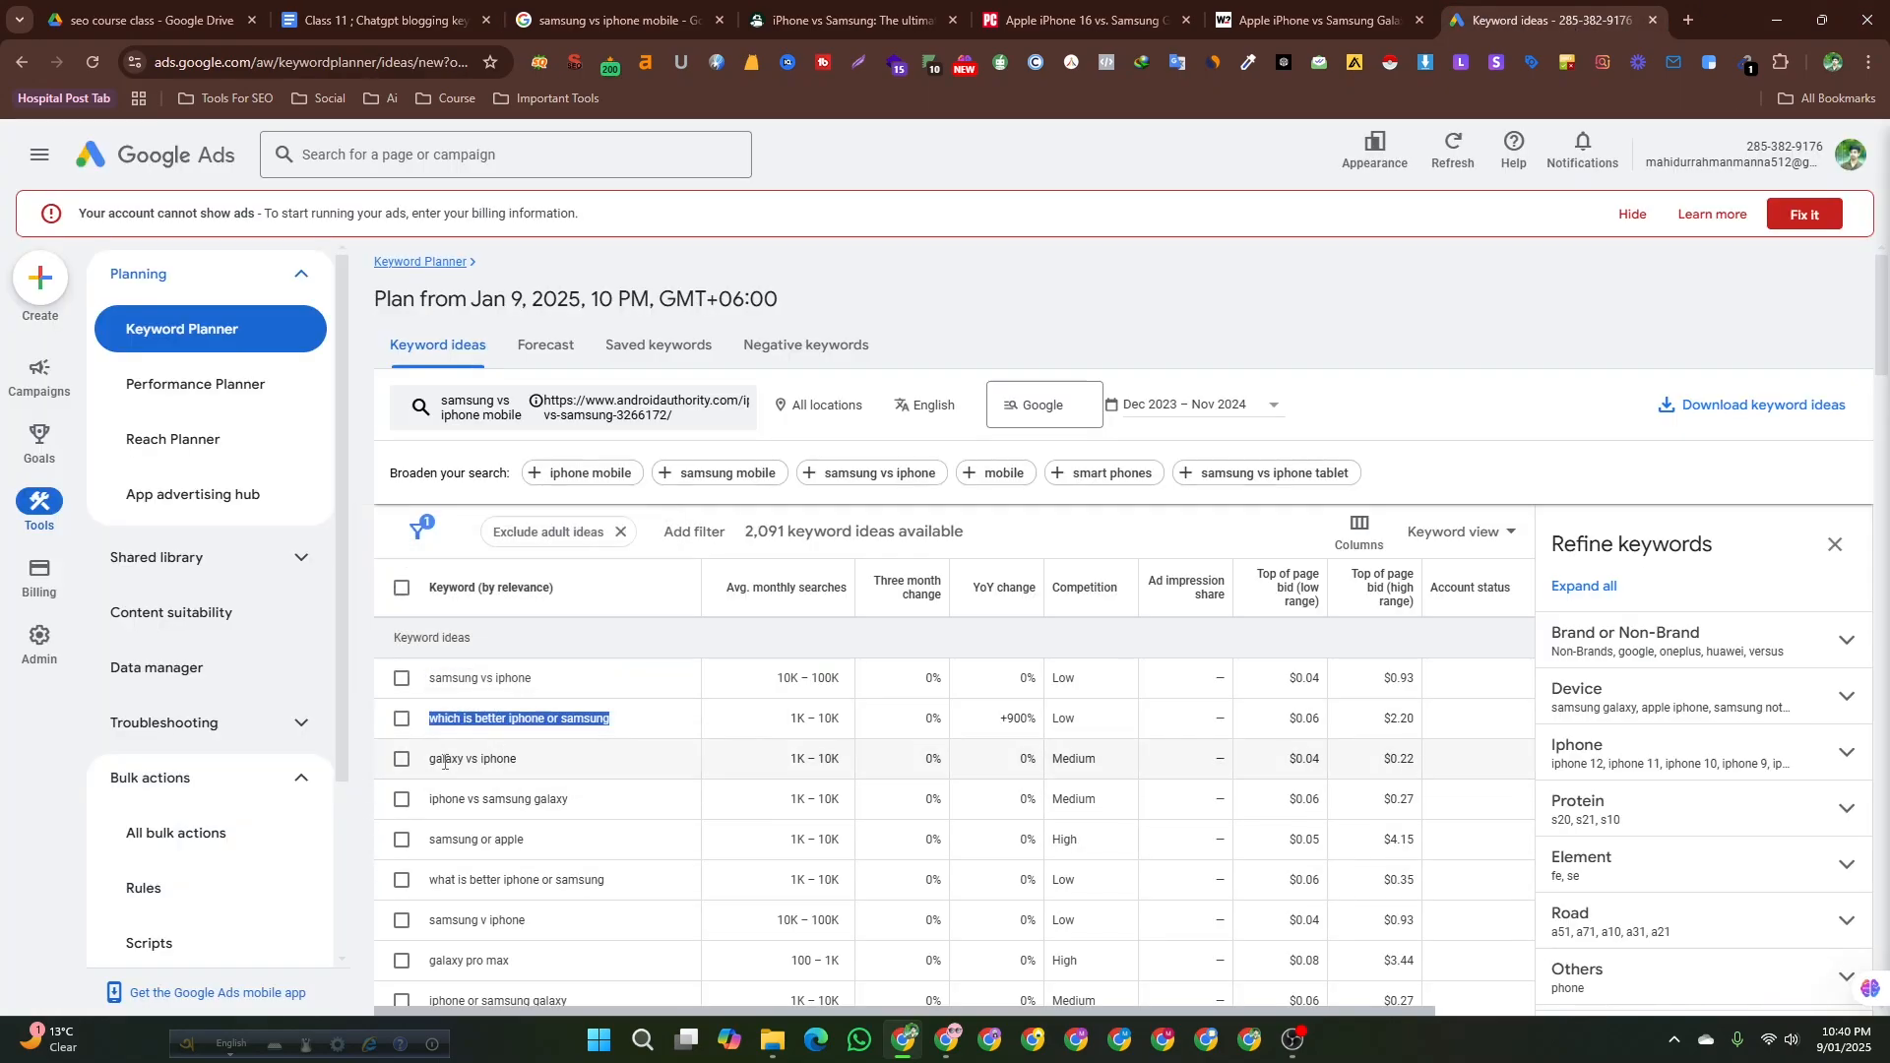
{"action": "left_click_drag", "start_coordinate": [429, 760], "coordinate": [521, 766]}
{"action": "key", "text": "ctrl+c"}
{"action": "left_click", "coordinate": [384, 20]}
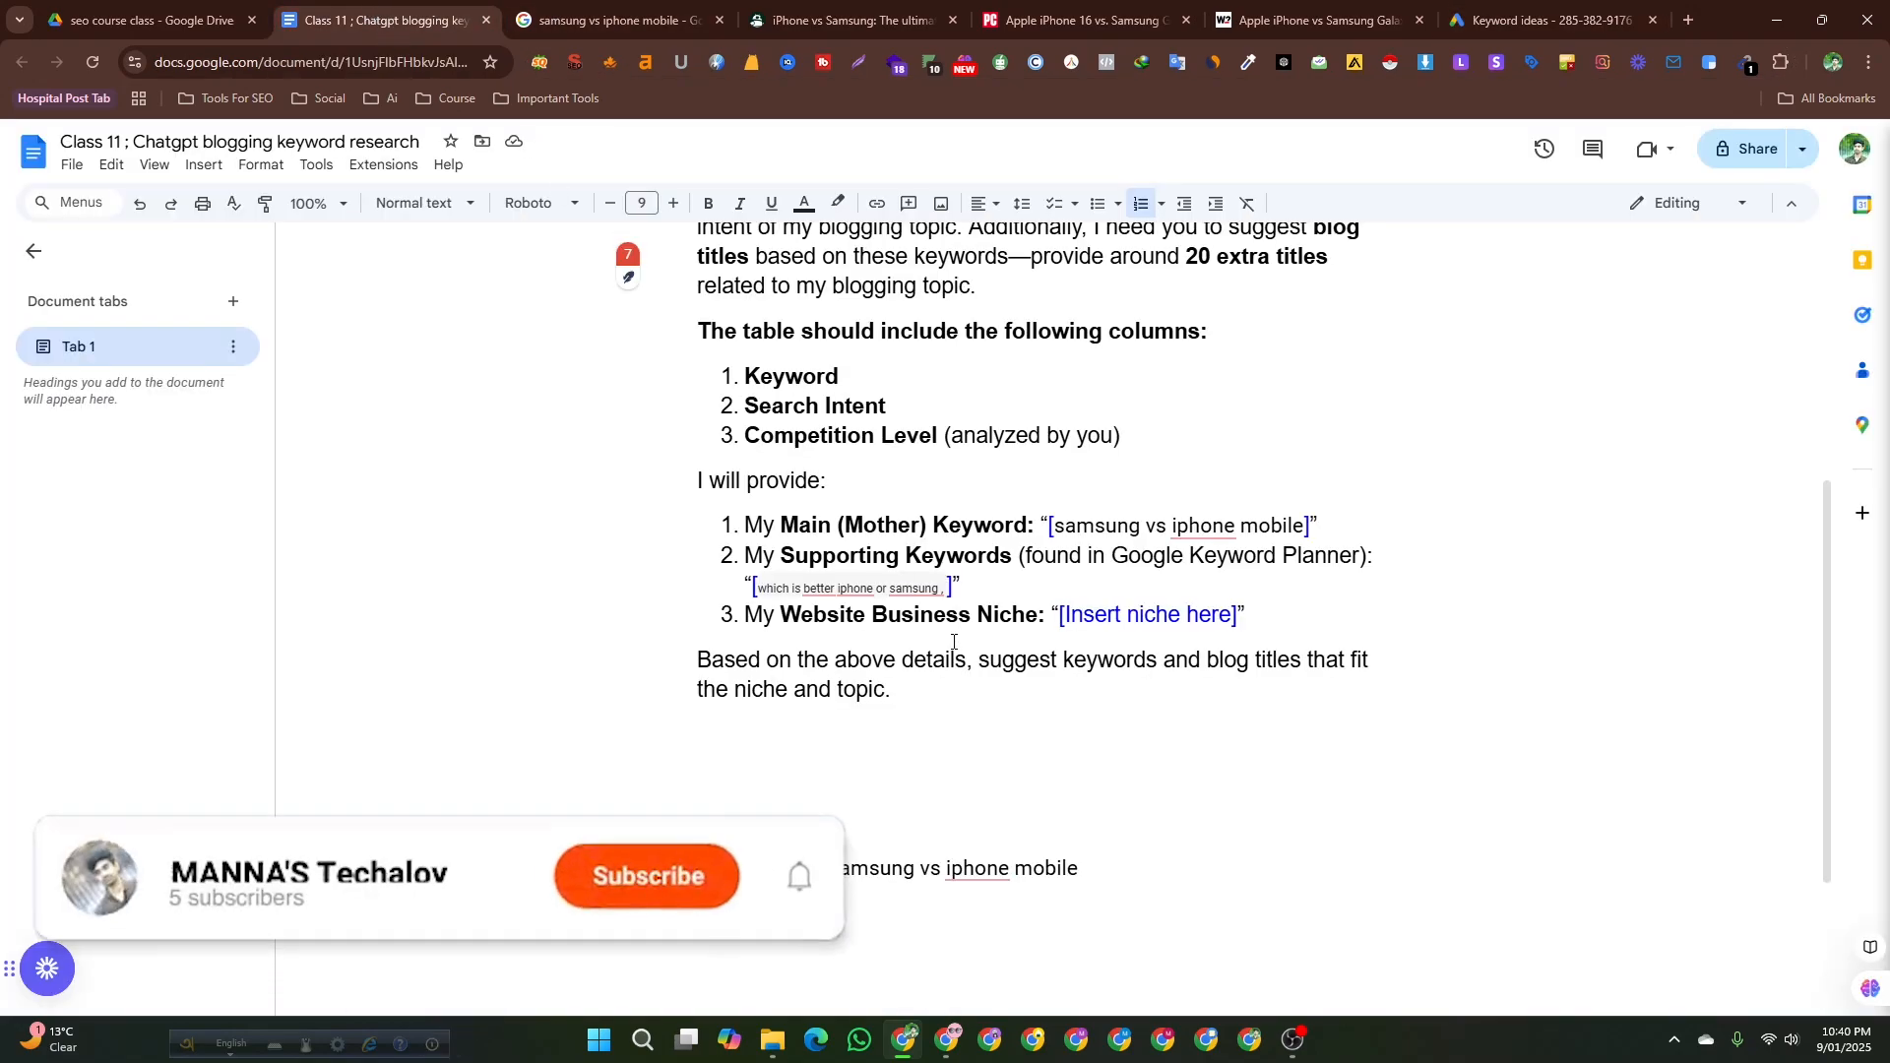
{"action": "key", "text": "ctrl+v"}
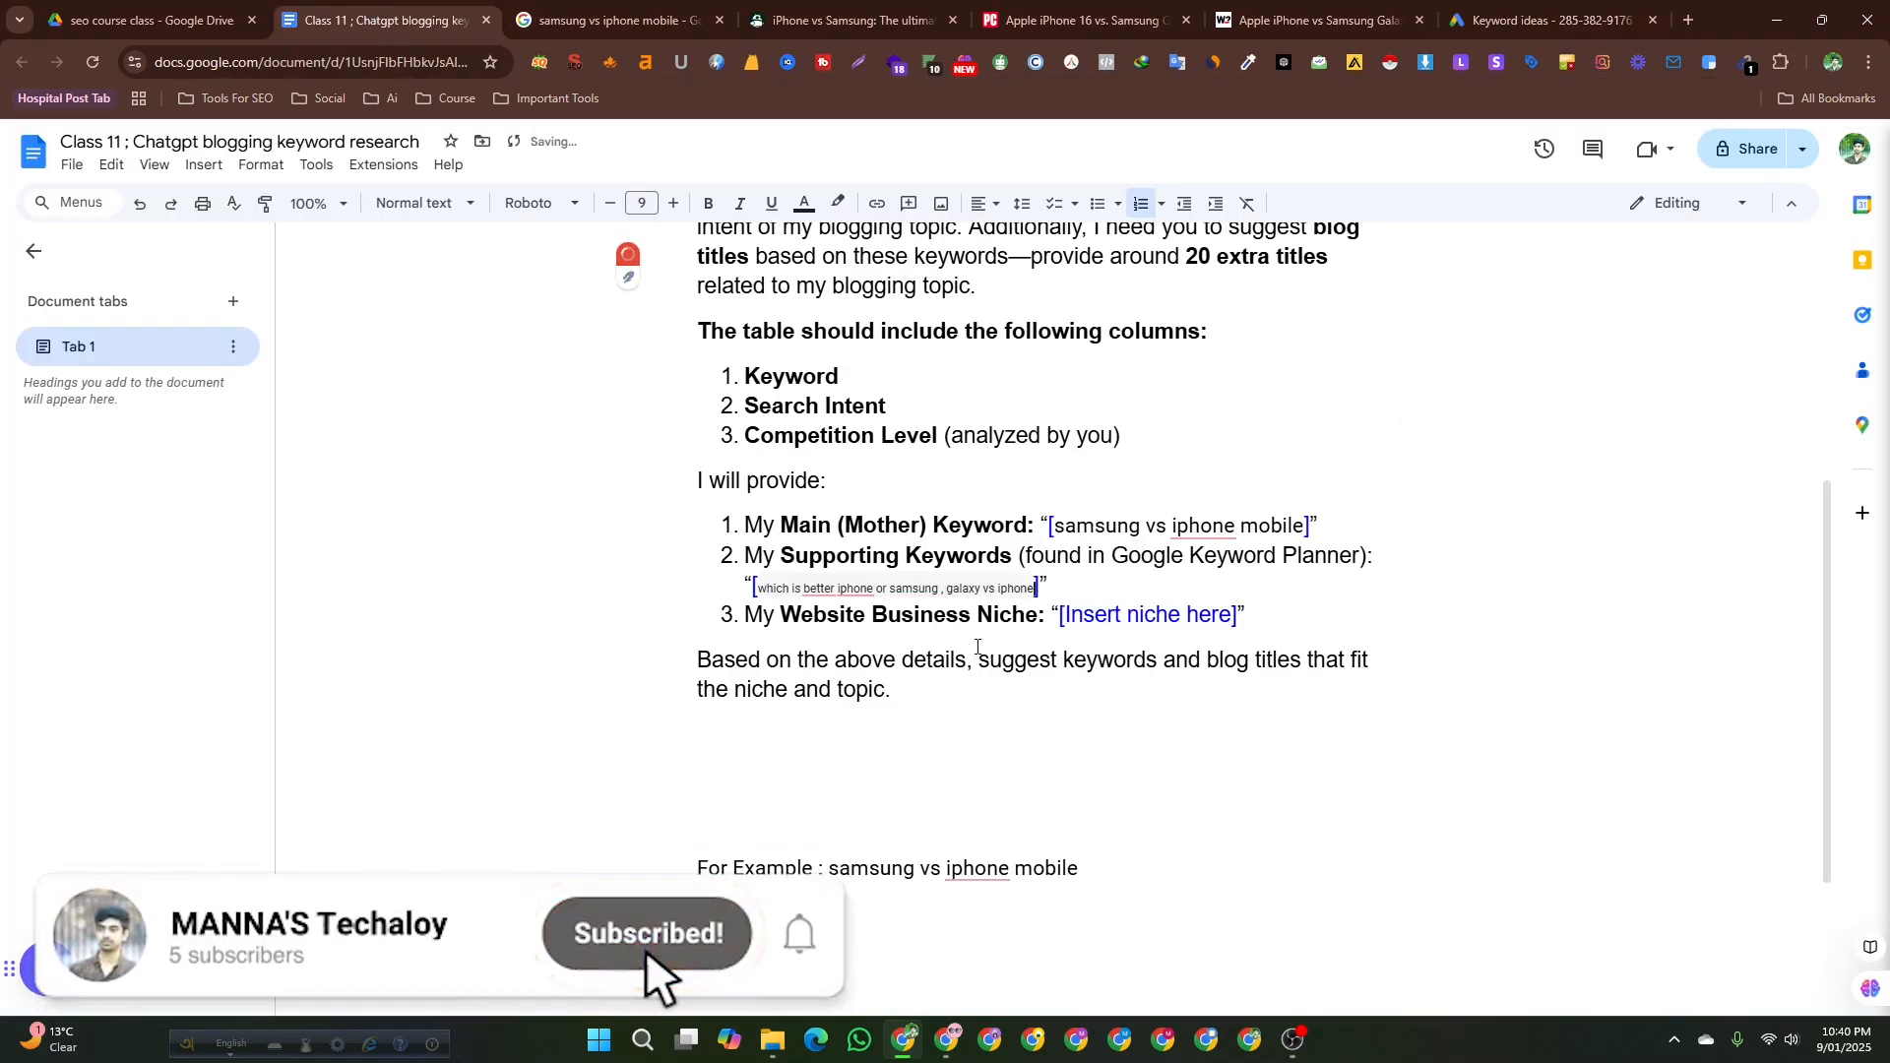
{"action": "type", "text": ","}
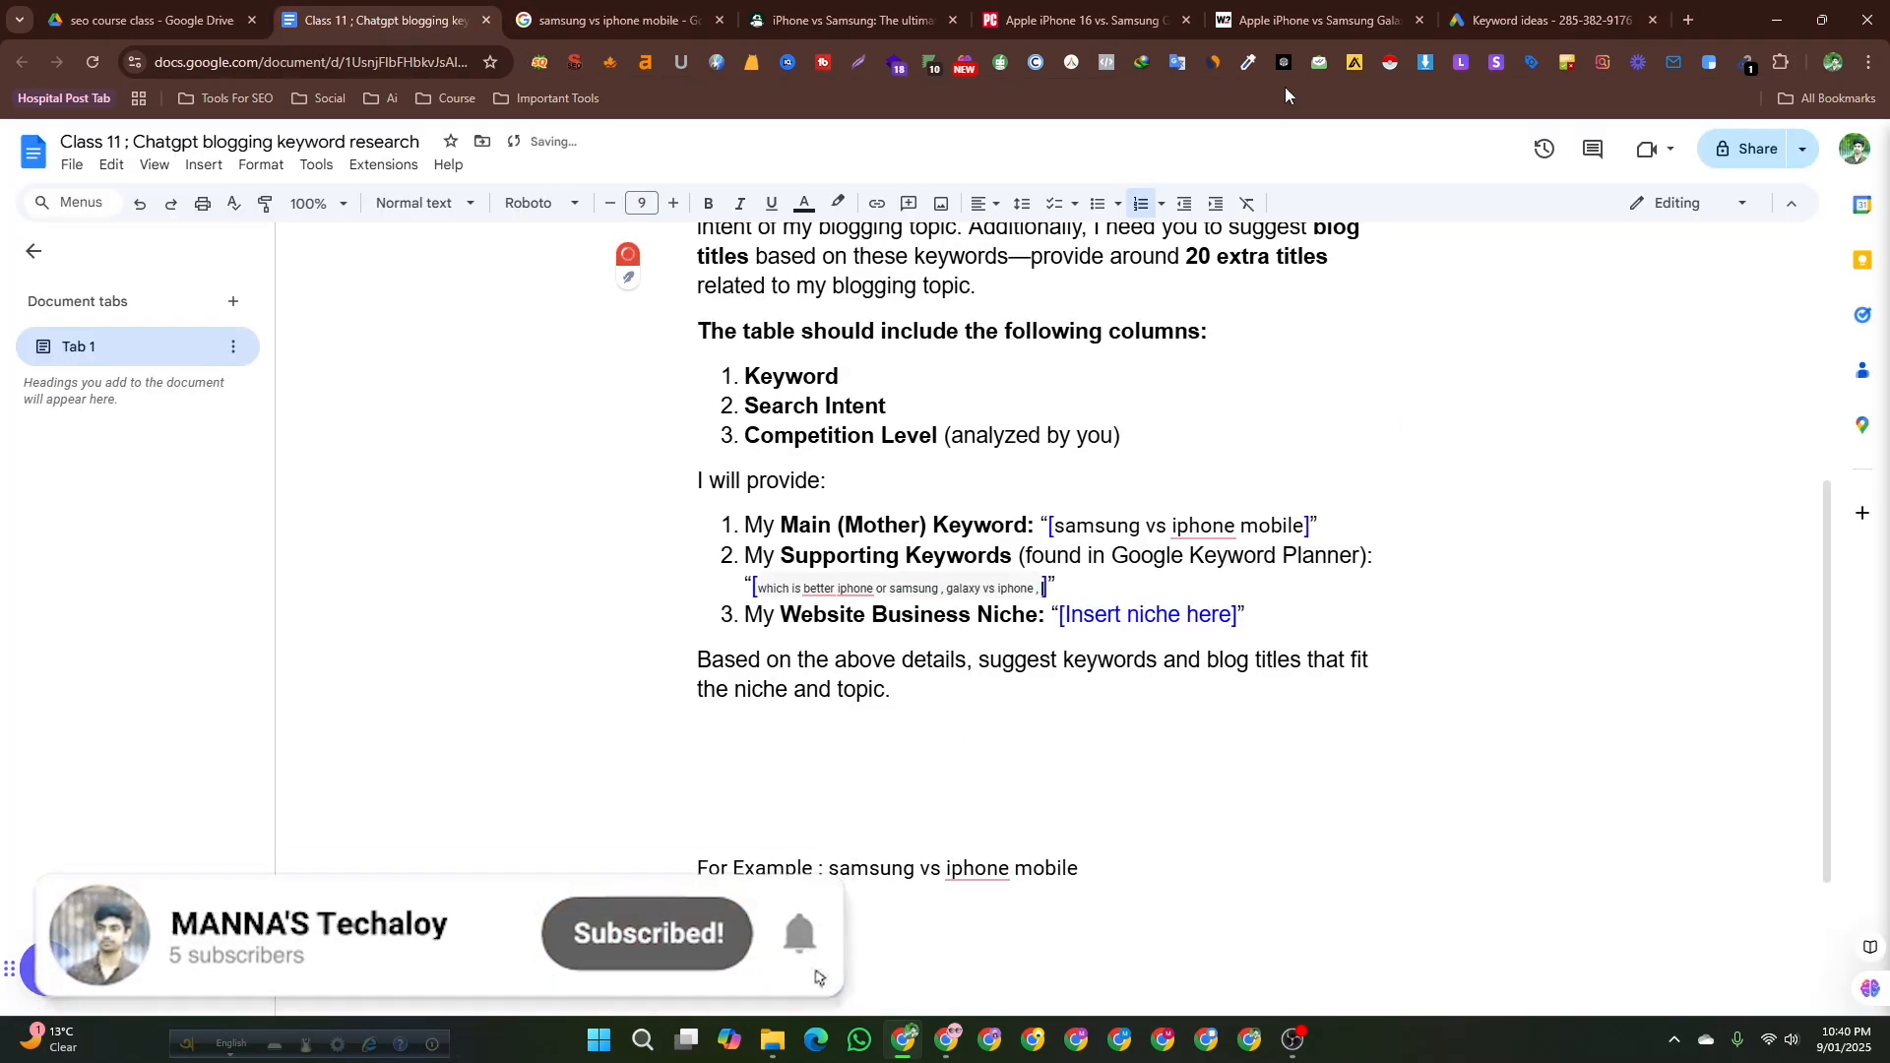
Copy what is better iphone or samsung from Keyword Planner and append it to the supporting keywords.
{"action": "left_click", "coordinate": [1546, 20]}
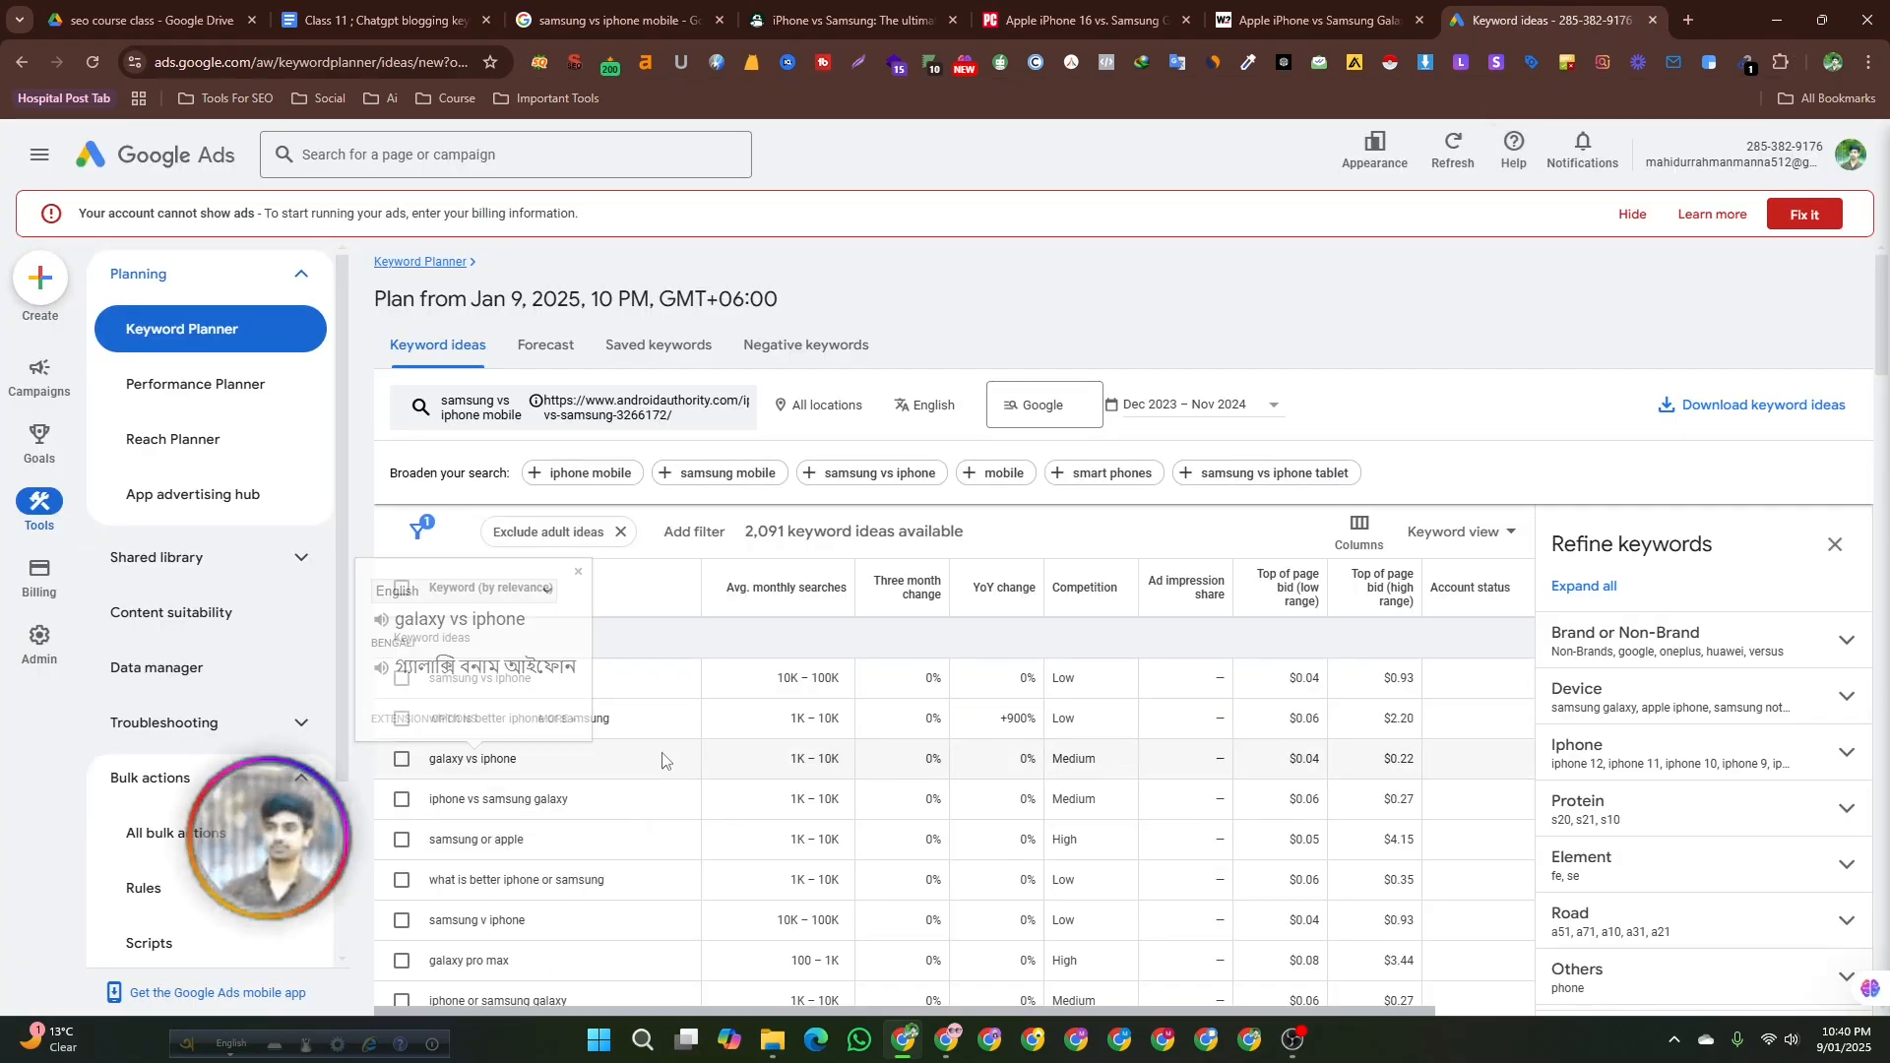
{"action": "scroll", "coordinate": [659, 759], "scroll_direction": "down", "scroll_amount": 2}
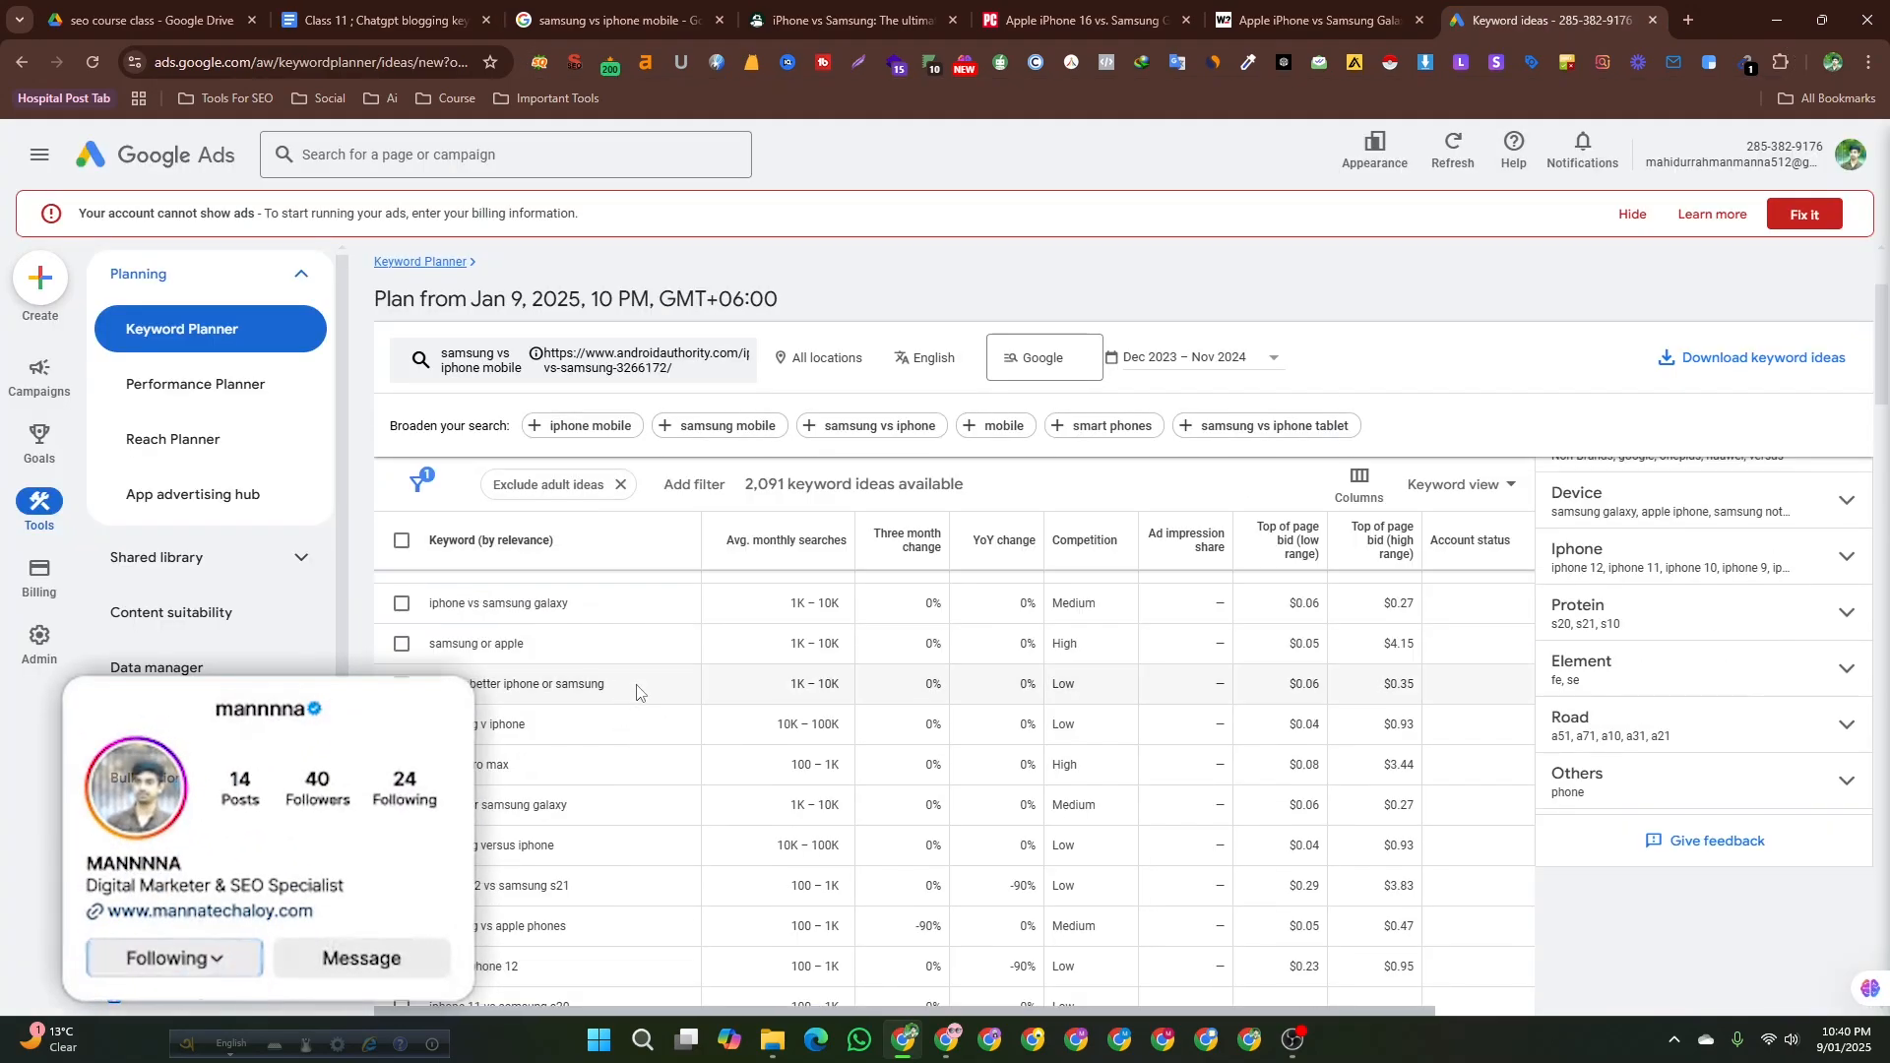
{"action": "left_click_drag", "start_coordinate": [636, 692], "coordinate": [426, 690]}
{"action": "key", "text": "ctrl+c"}
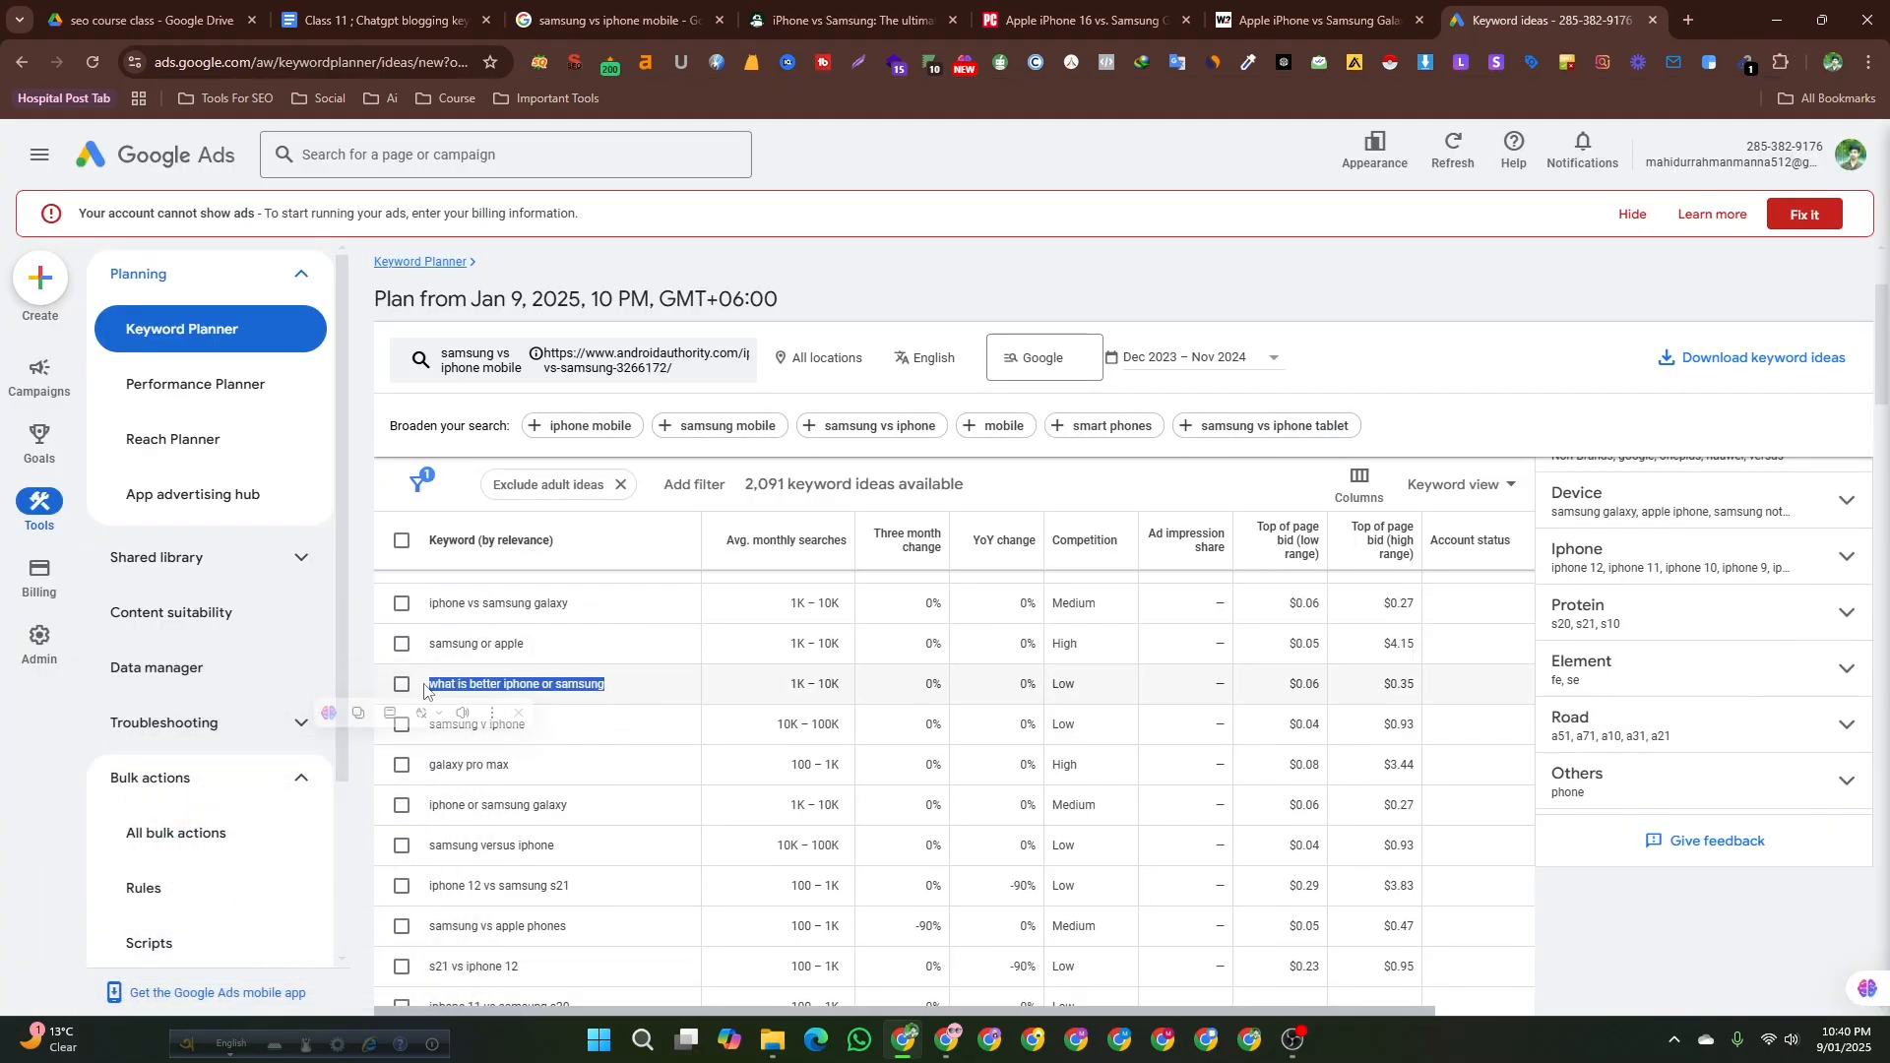
{"action": "left_click", "coordinate": [379, 20]}
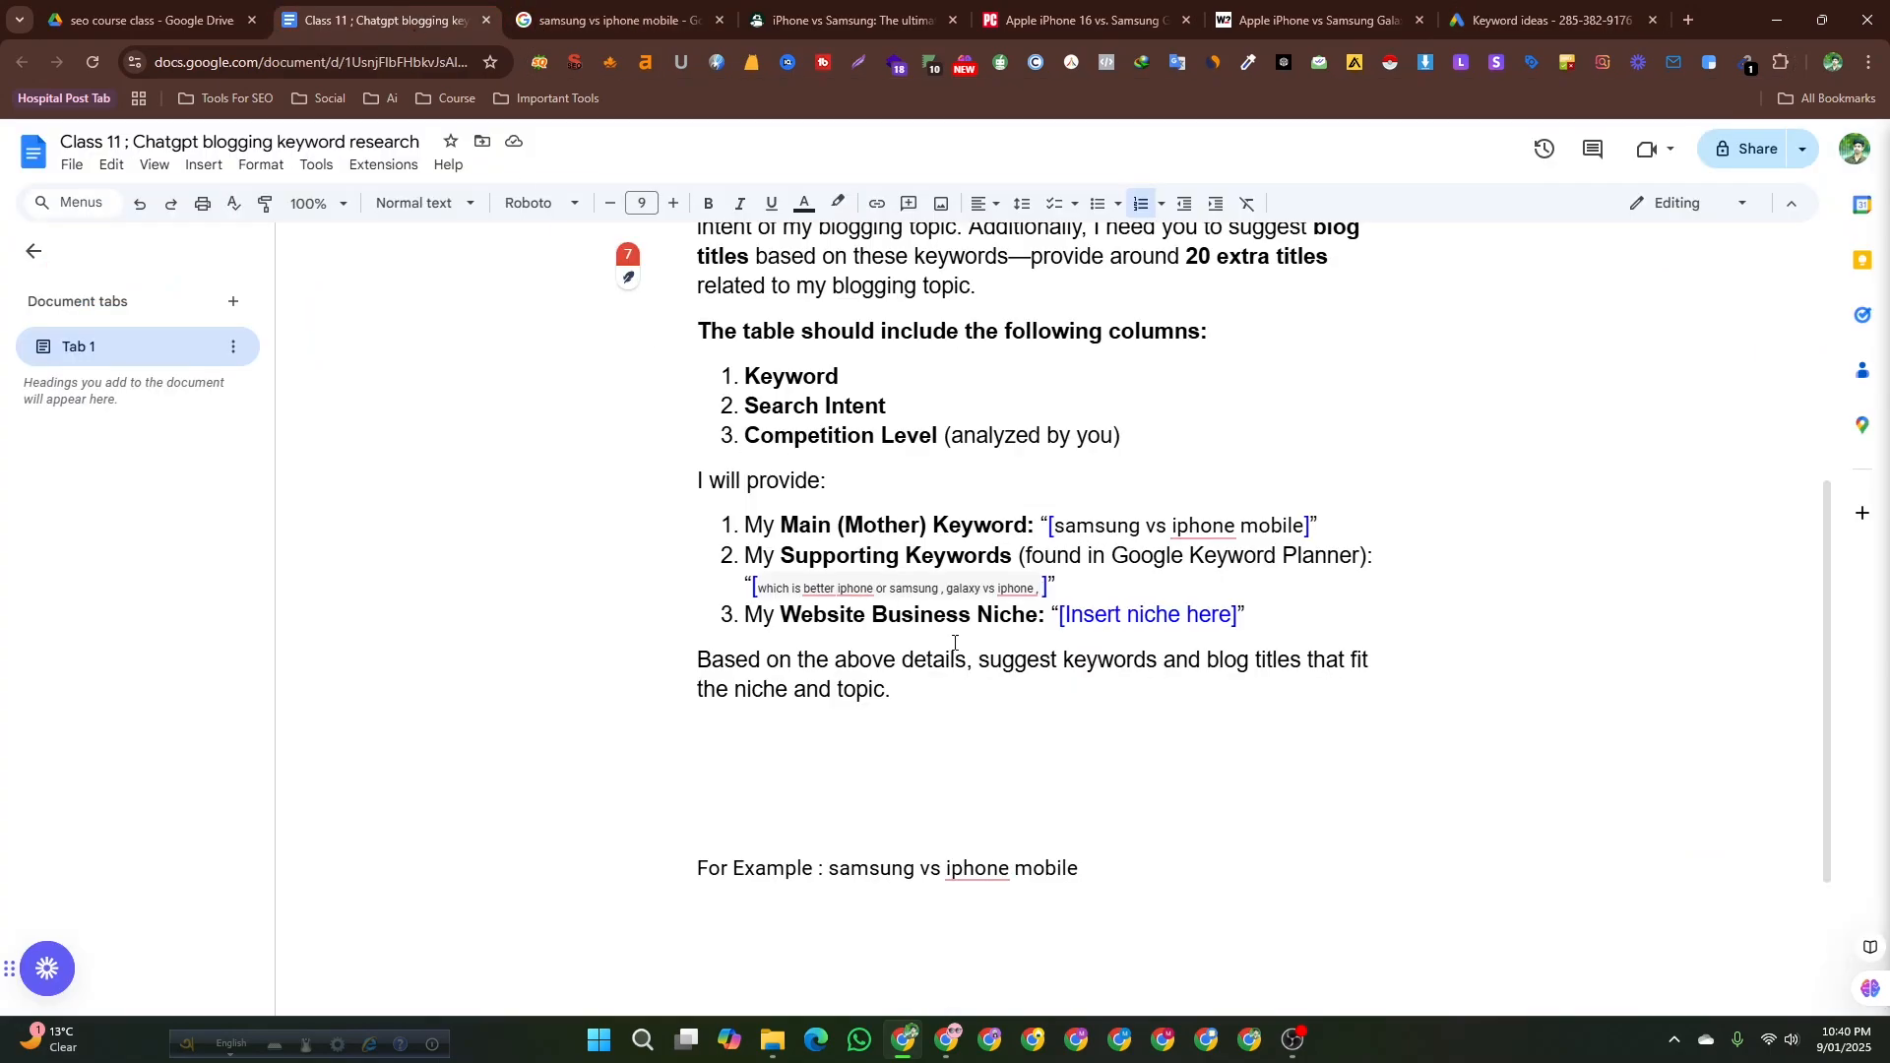
{"action": "key", "text": "ctrl+v"}
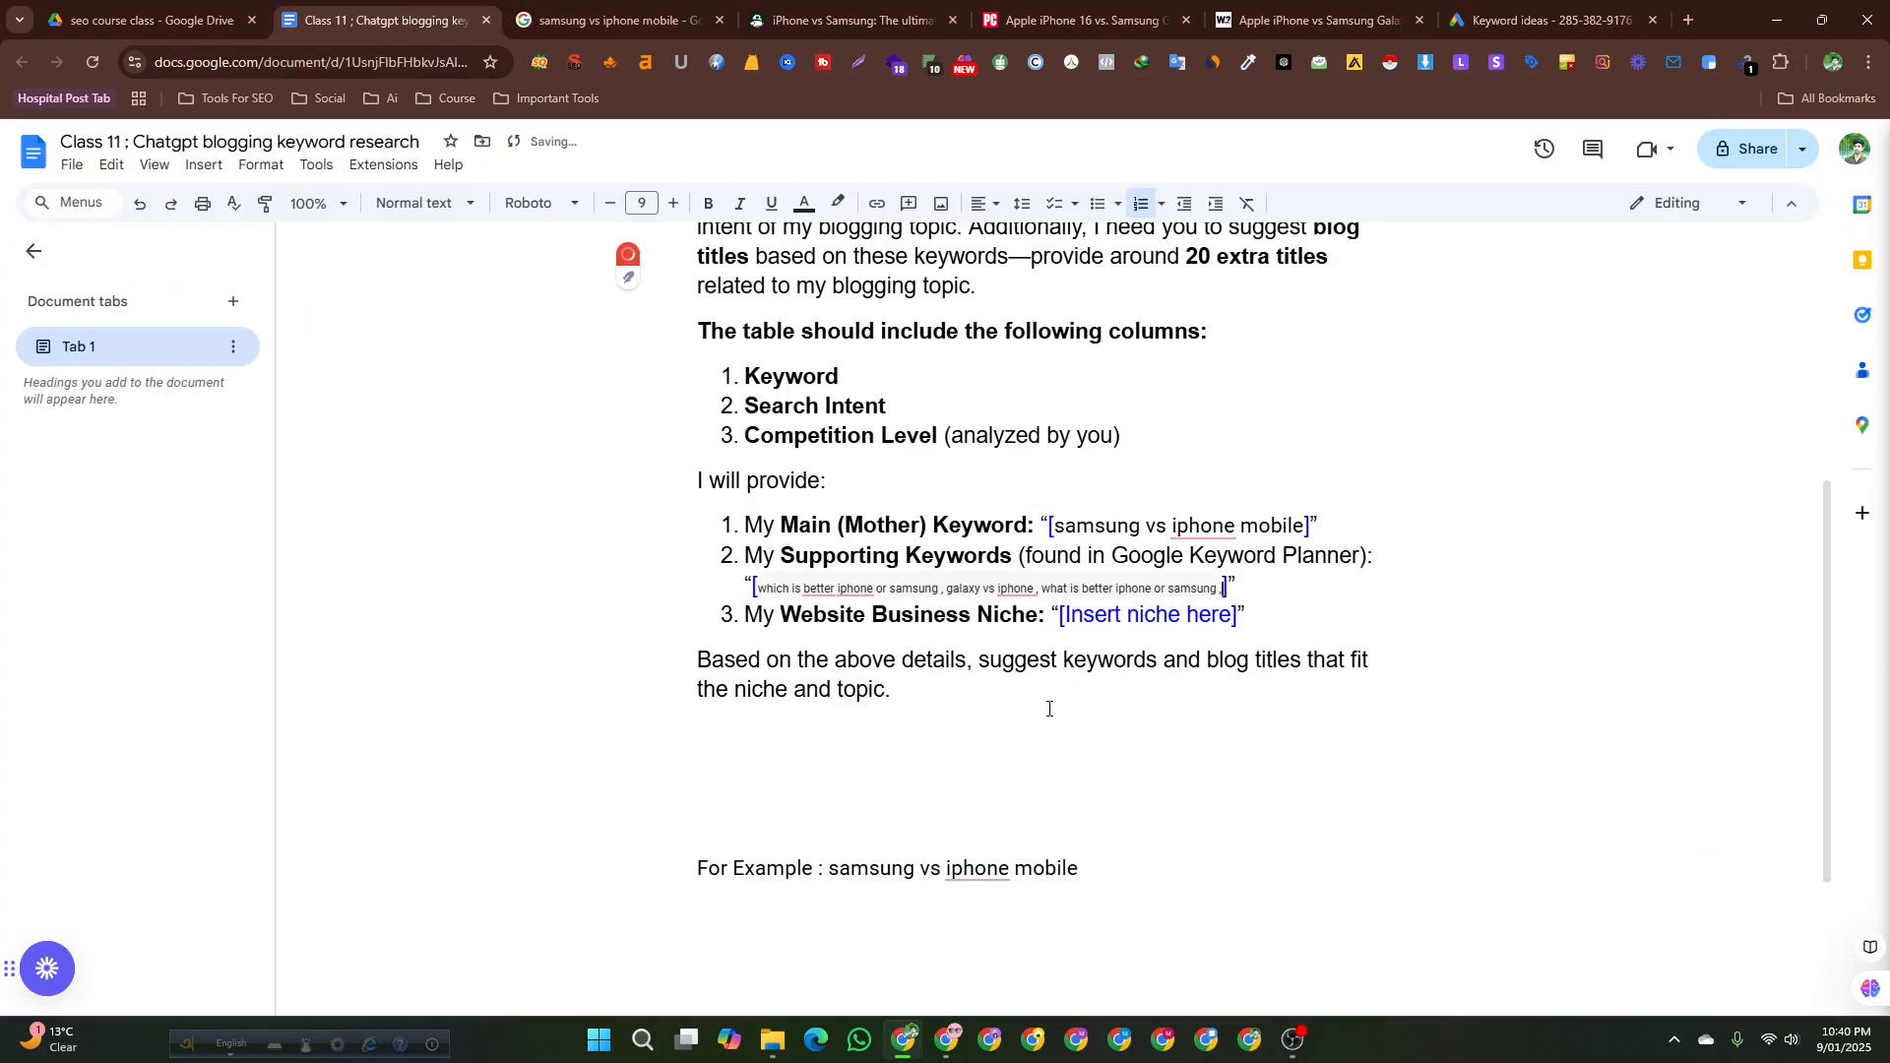
Copy samsung v iphone from Keyword Planner and append it to the supporting keywords list.
{"action": "left_click", "coordinate": [1548, 18]}
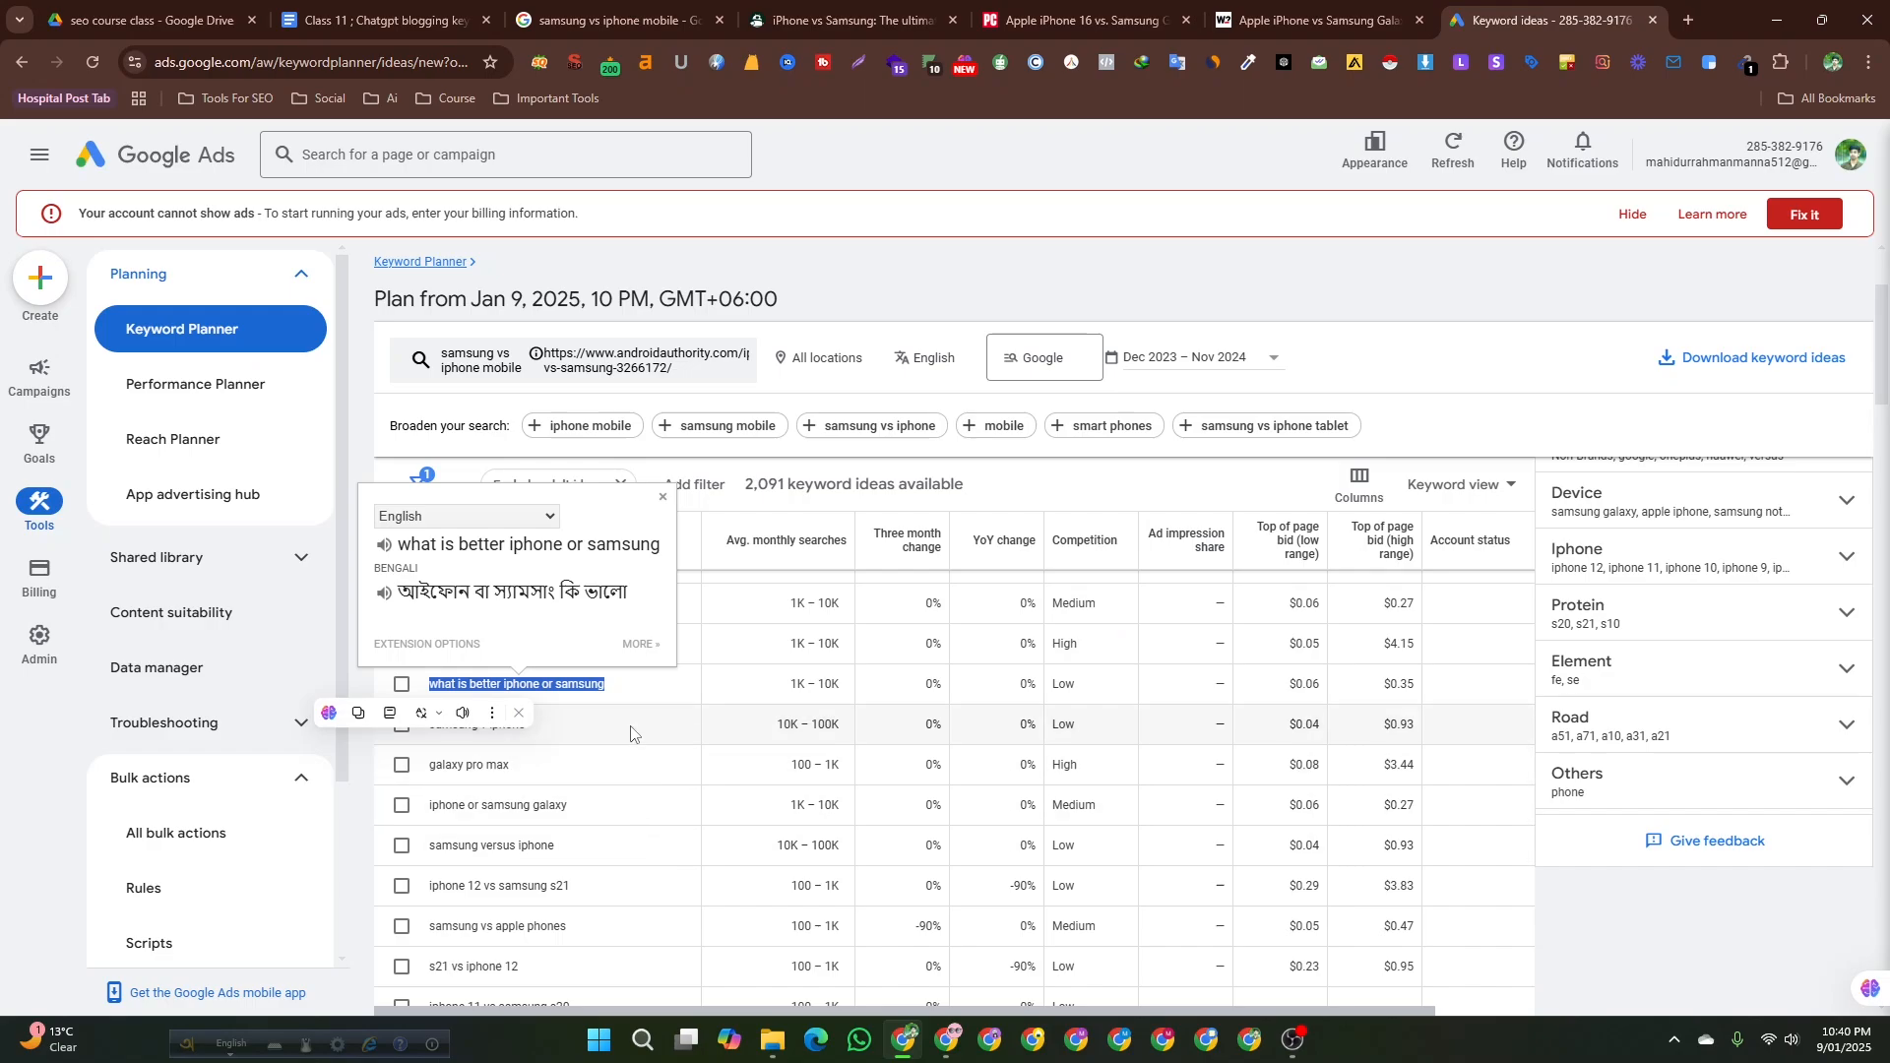
{"action": "left_click", "coordinate": [614, 724]}
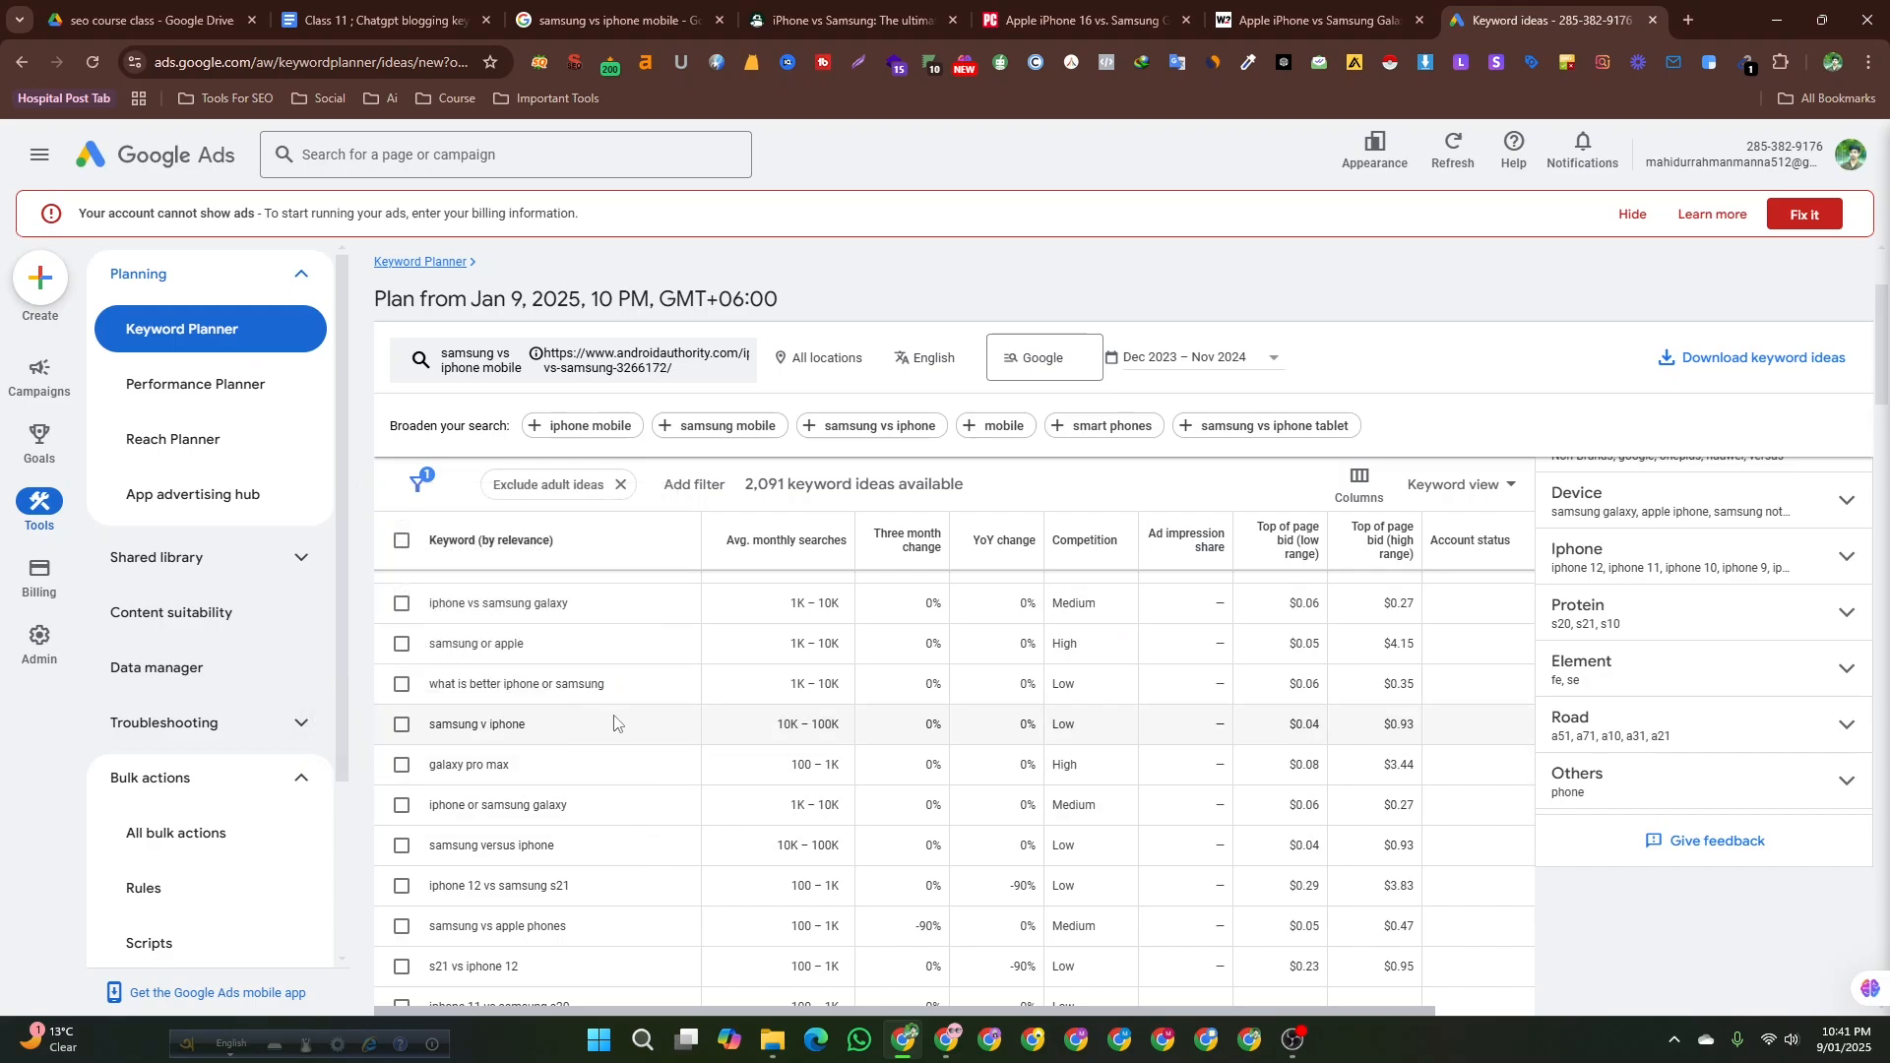
{"action": "left_click_drag", "start_coordinate": [614, 724], "coordinate": [423, 729]}
{"action": "key", "text": "ctrl+c"}
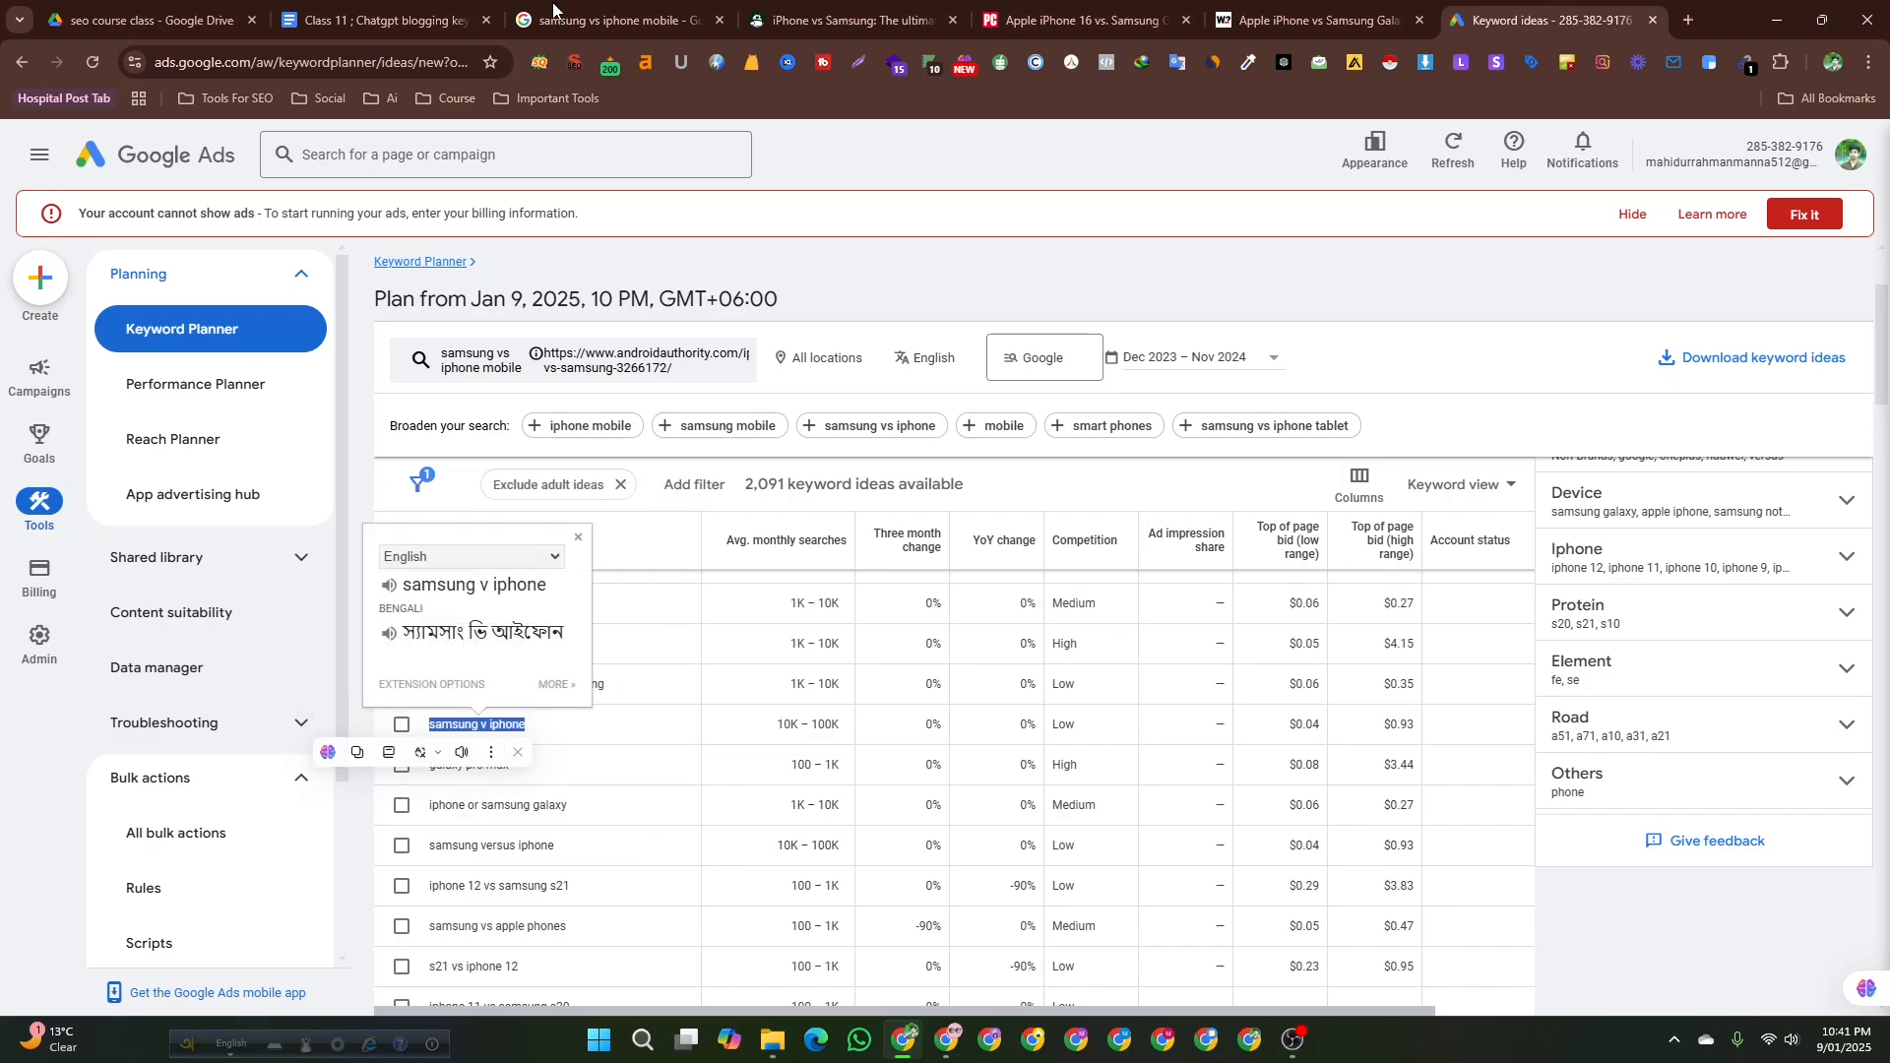
{"action": "left_click", "coordinate": [587, 19]}
{"action": "left_click", "coordinate": [351, 12]}
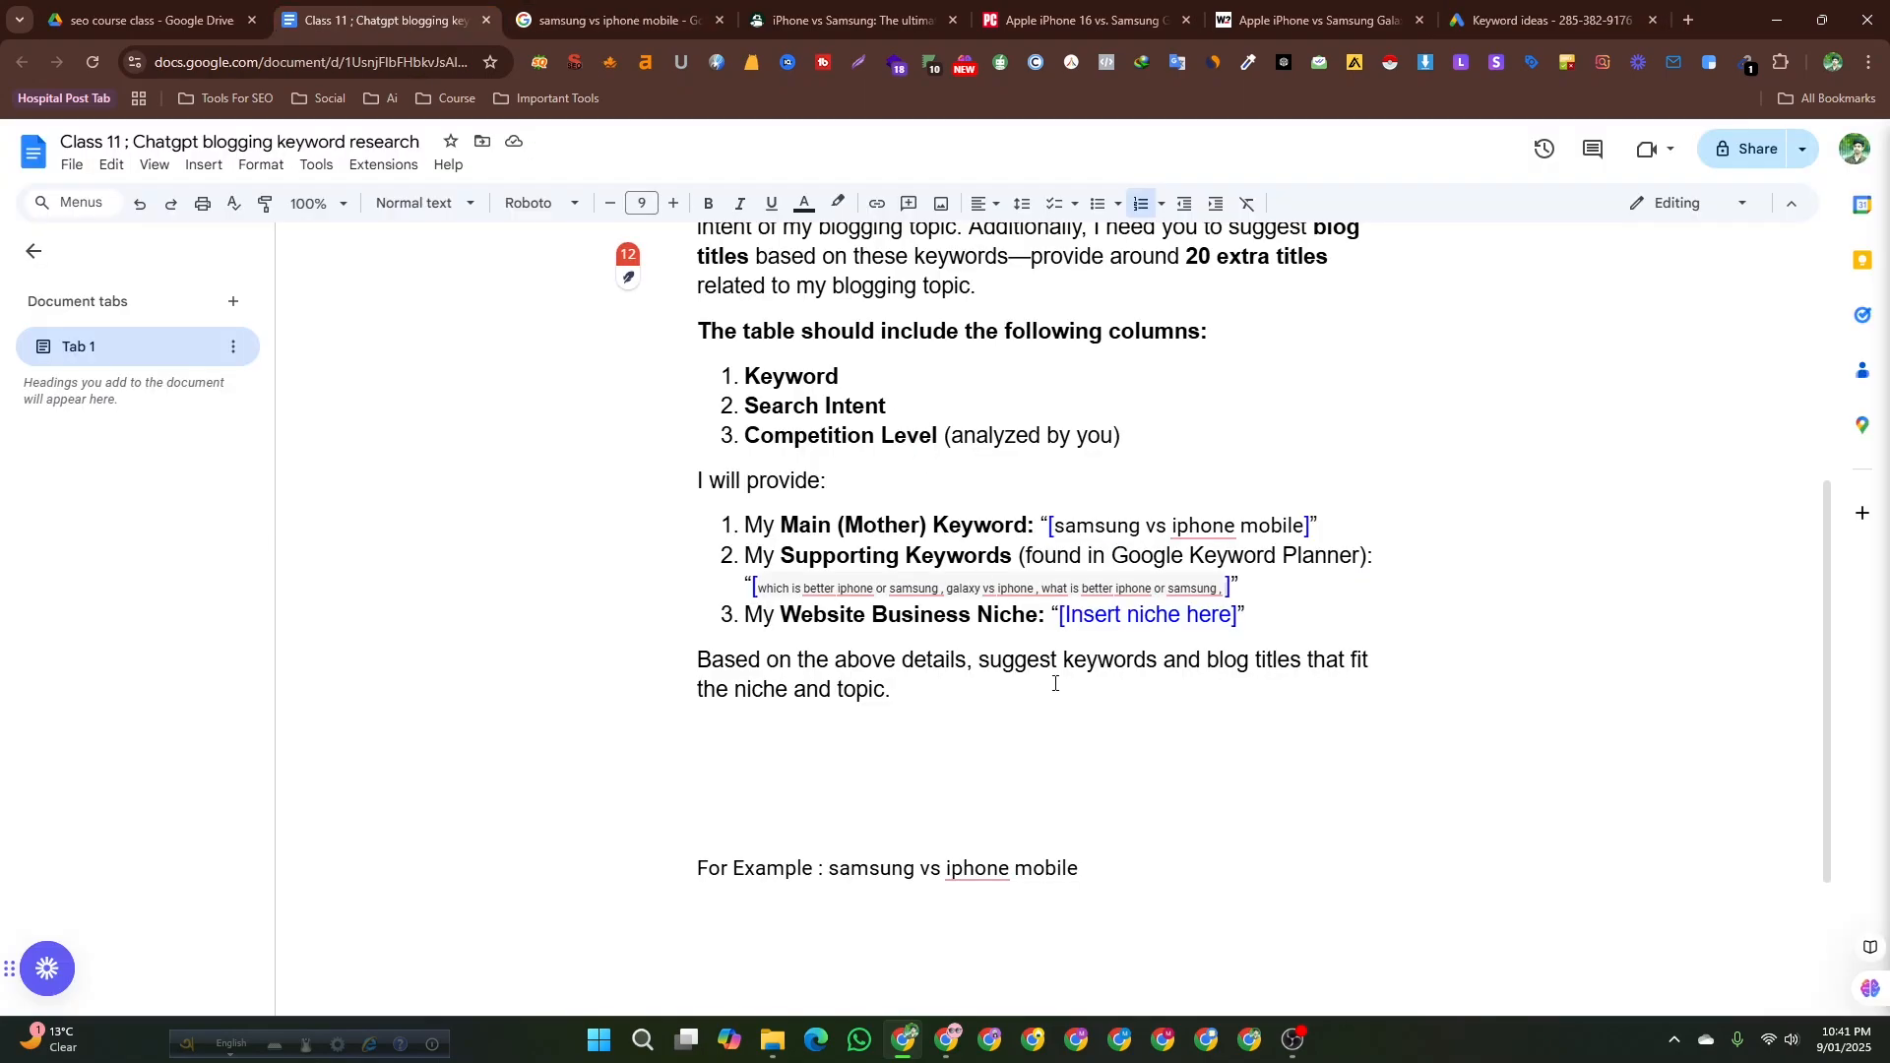
{"action": "key", "text": "ctrl+v"}
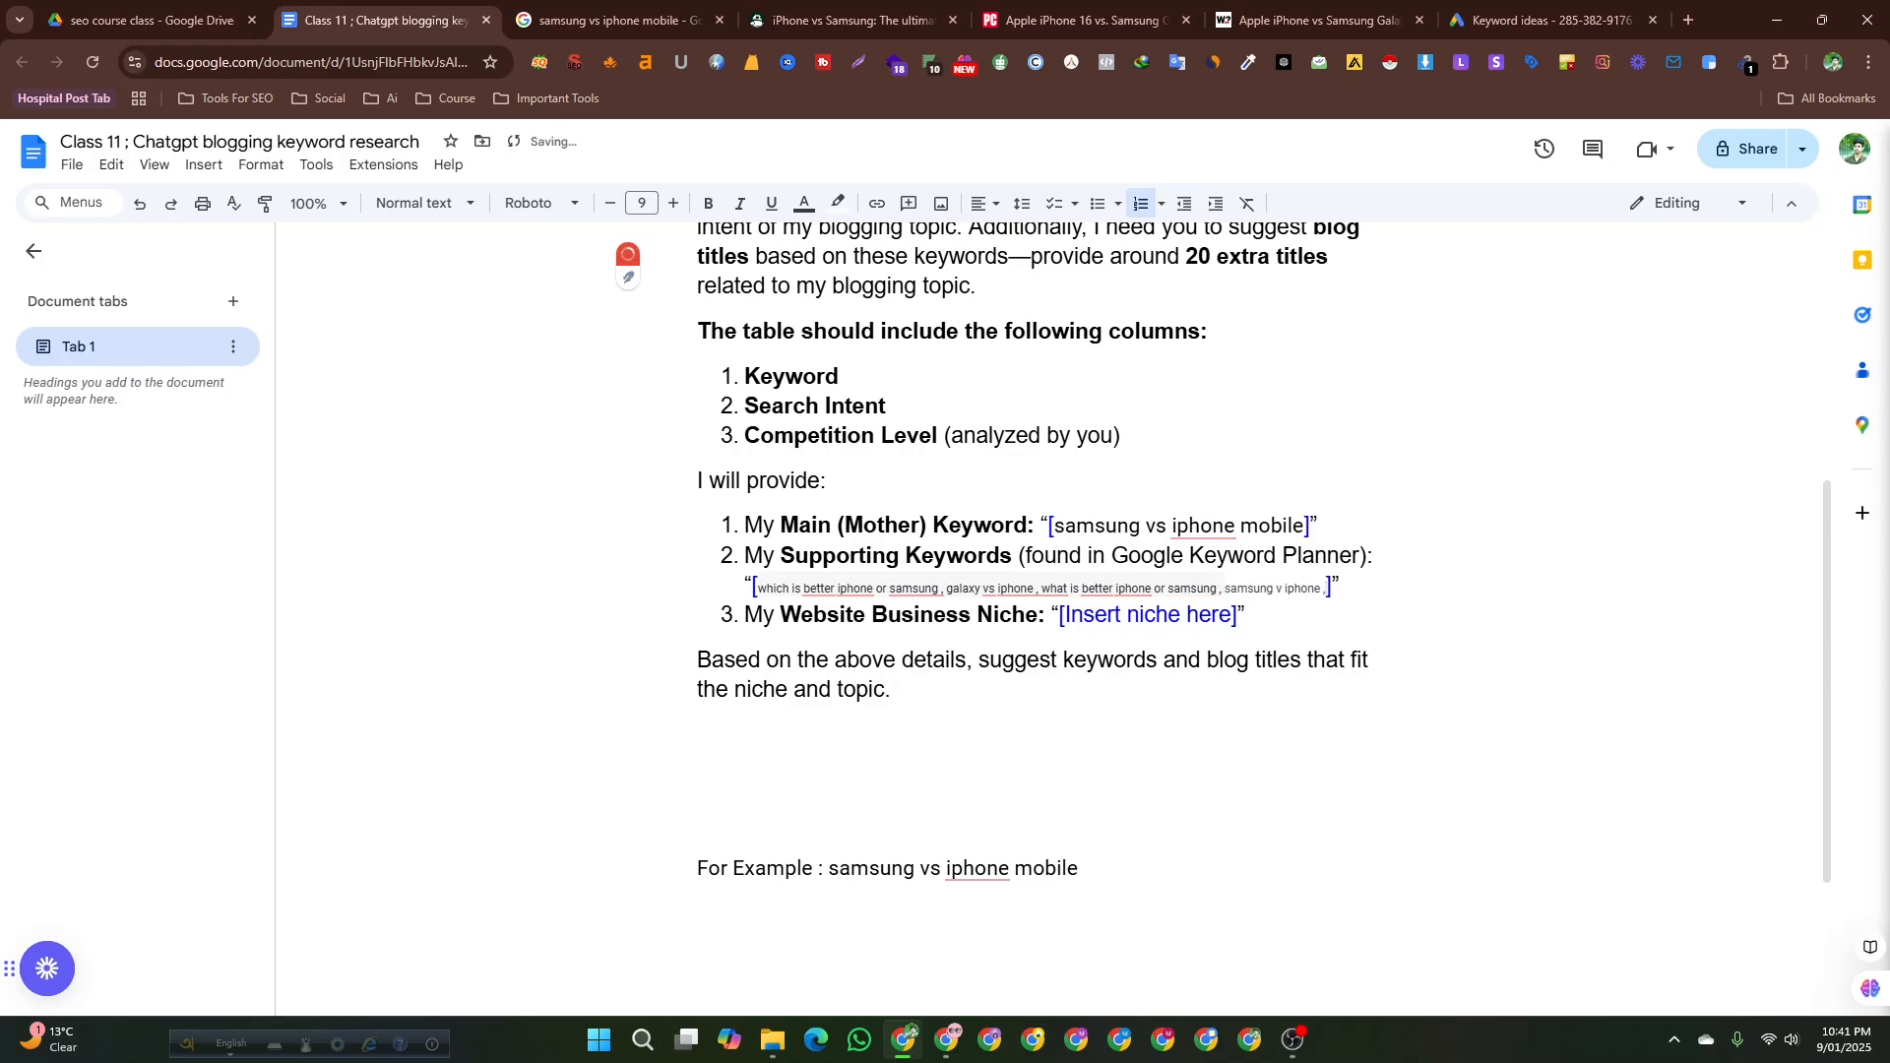
Copy galaxy pro max from Keyword Planner and append it to the supporting keywords list.
{"action": "left_click", "coordinate": [1546, 20]}
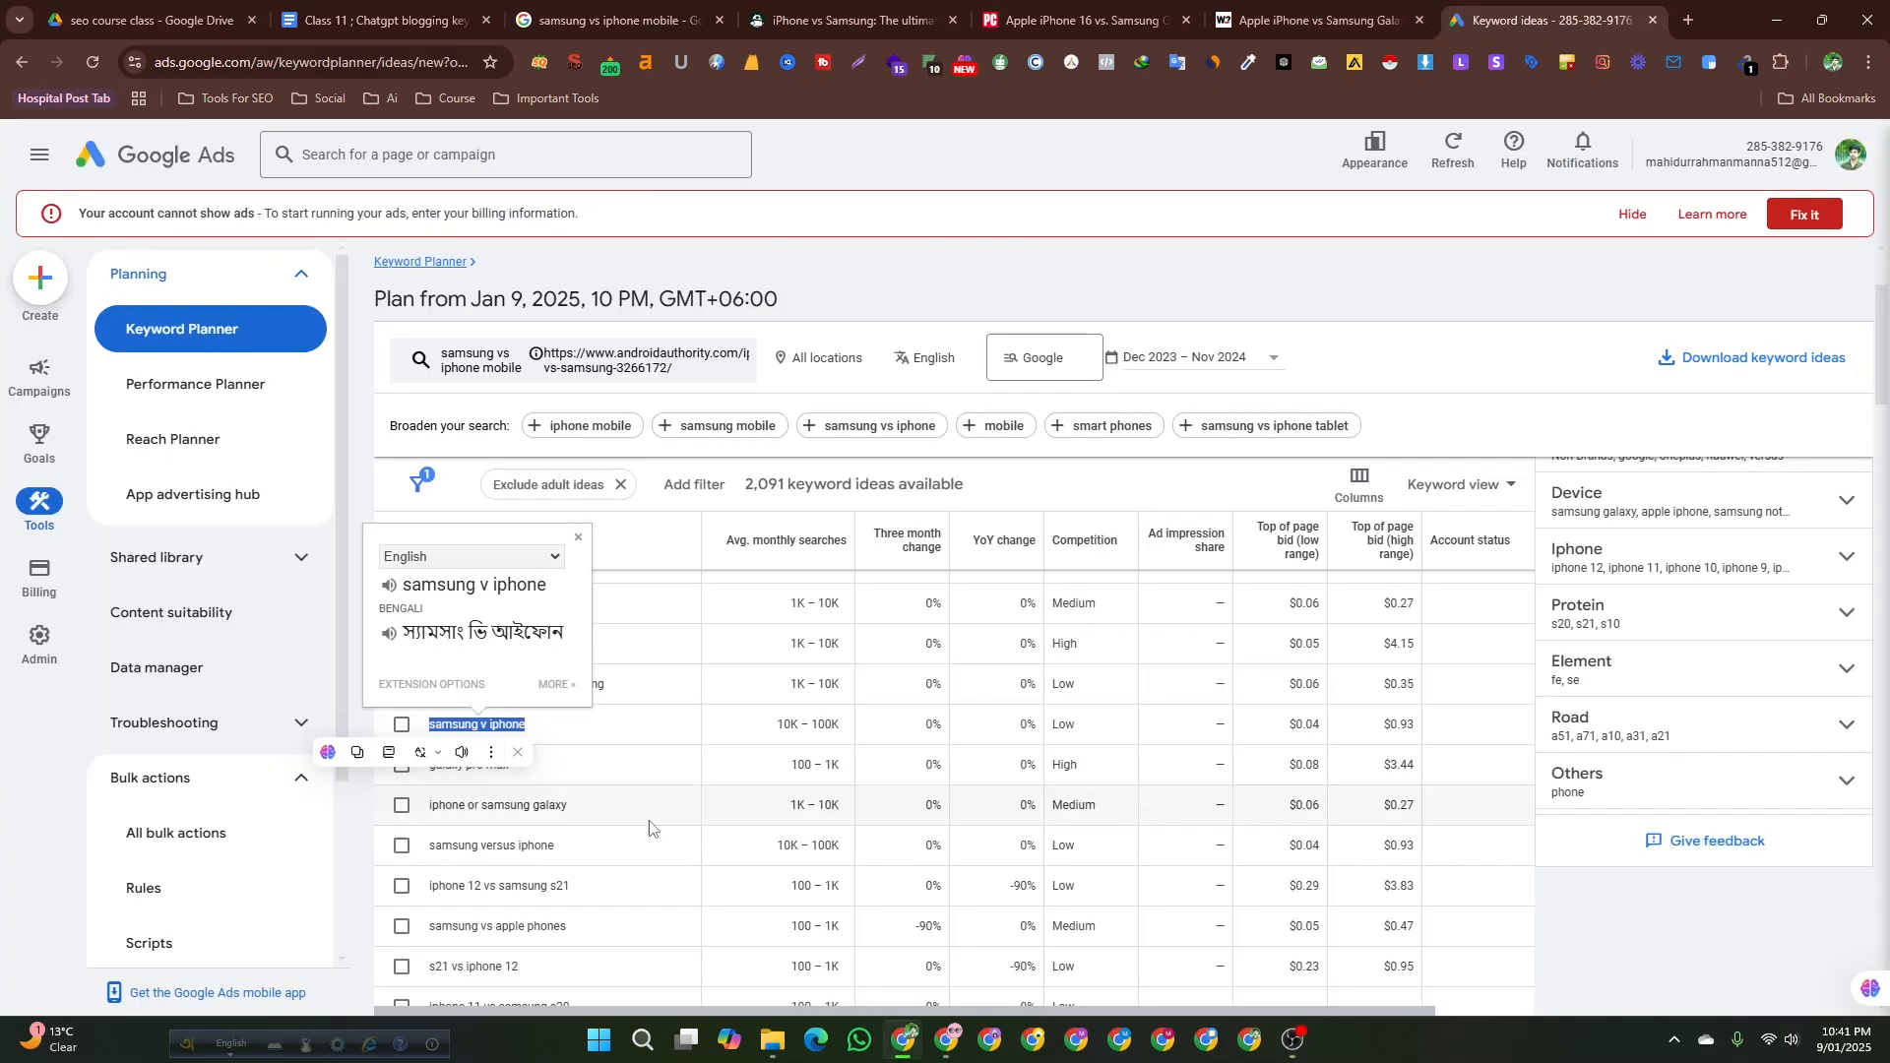
{"action": "left_click", "coordinate": [345, 806]}
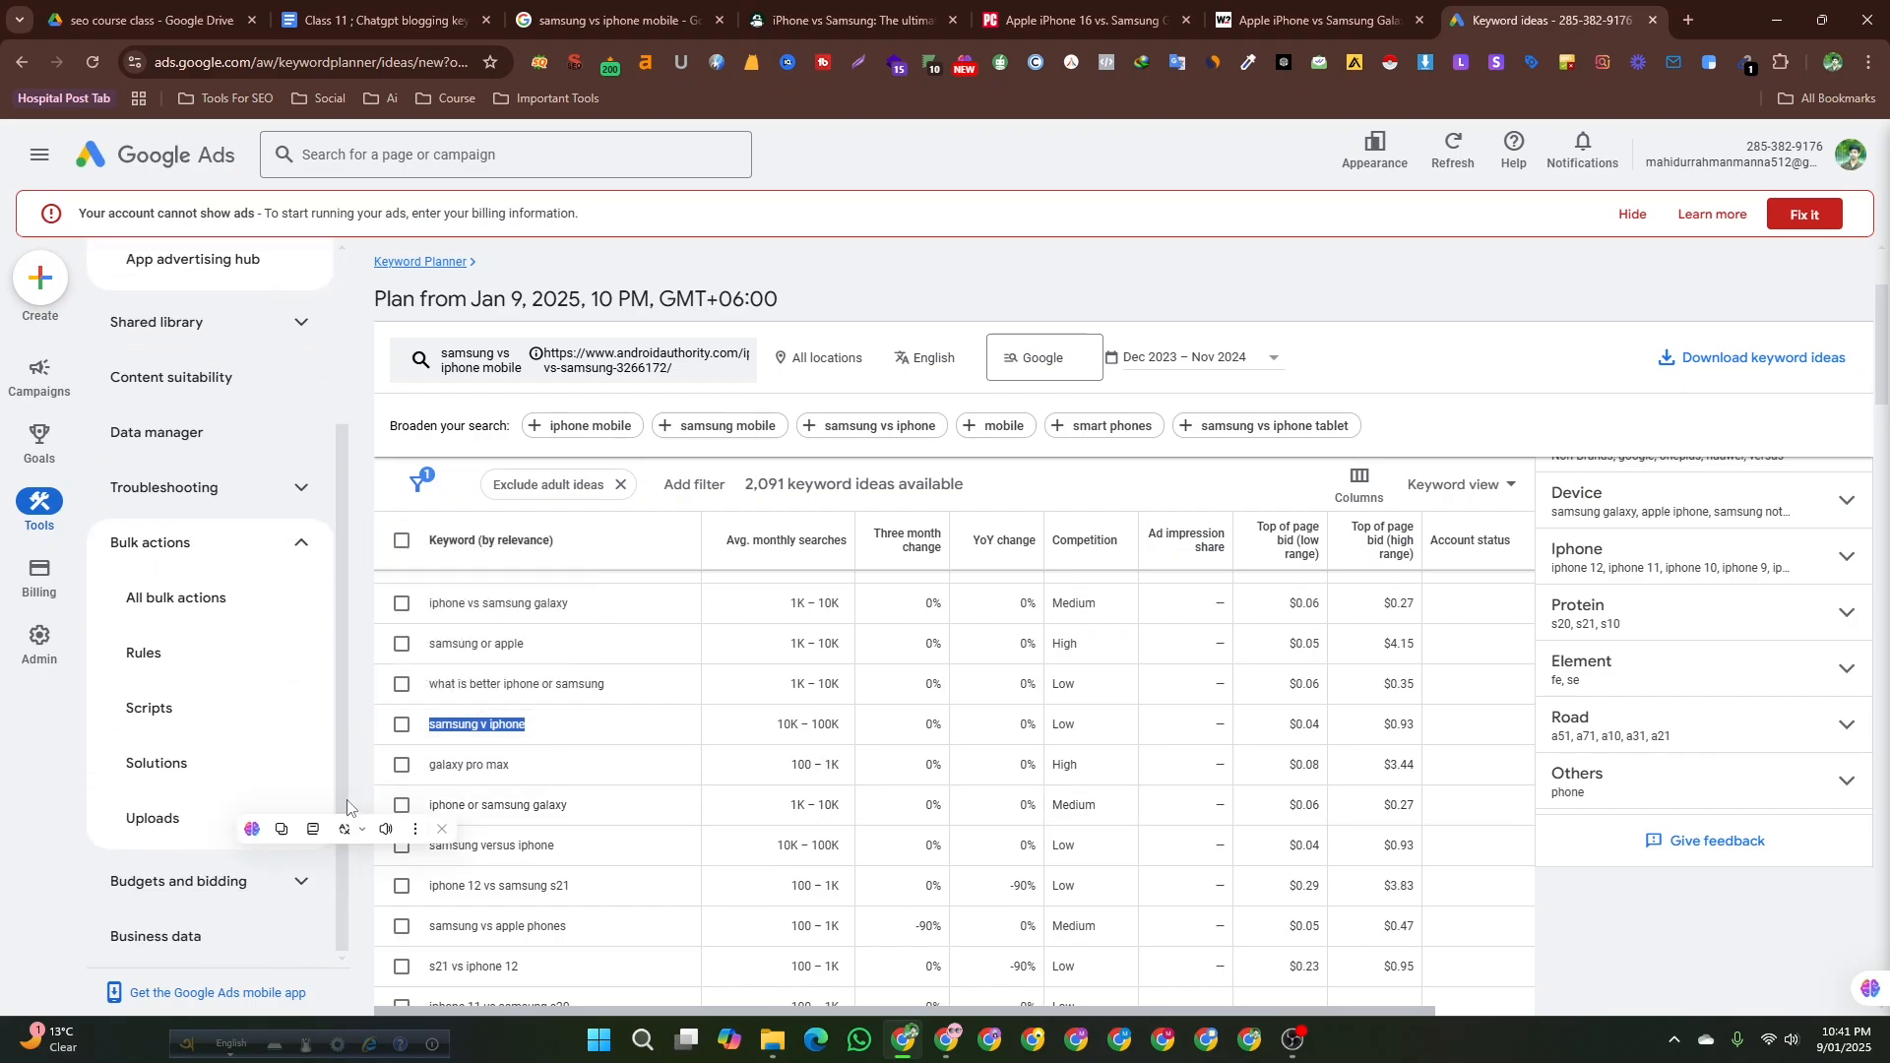
{"action": "left_click_drag", "start_coordinate": [557, 766], "coordinate": [430, 767]}
{"action": "key", "text": "ctrl+c"}
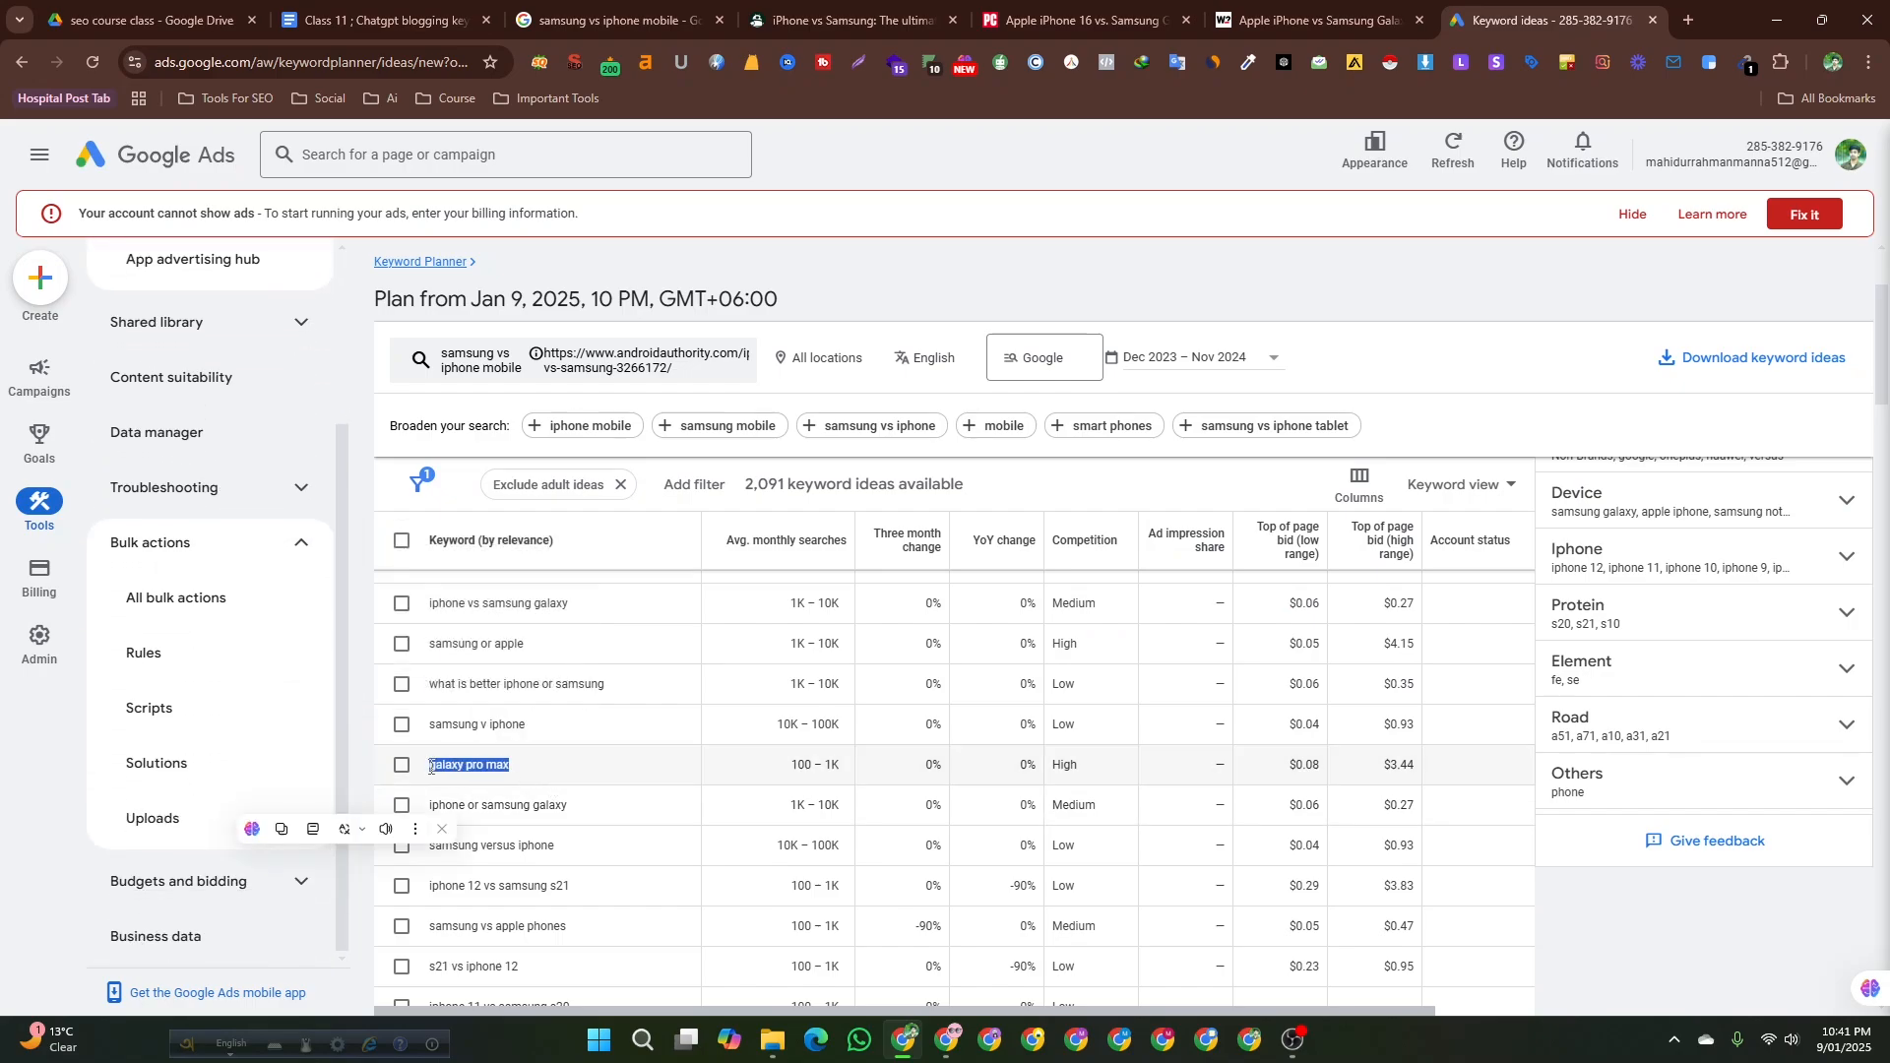
{"action": "left_click", "coordinate": [438, 20]}
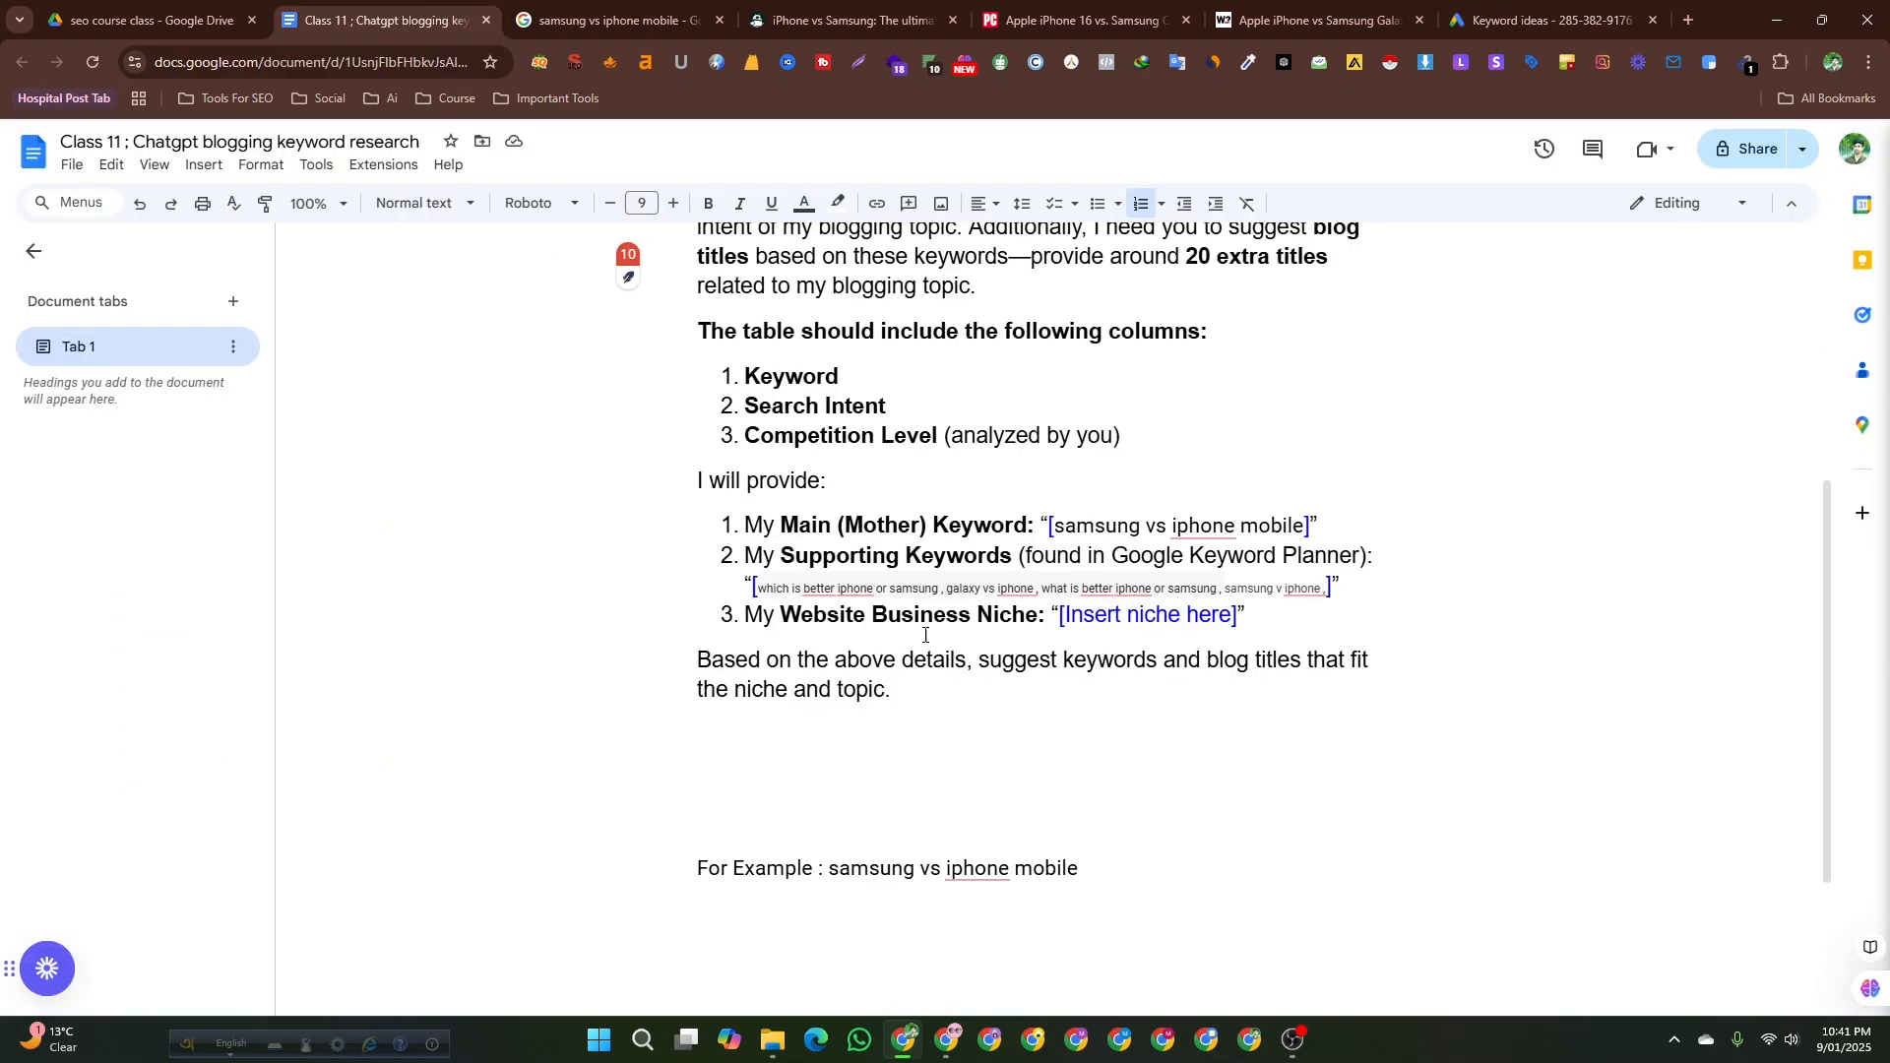
{"action": "key", "text": "ctrl+v"}
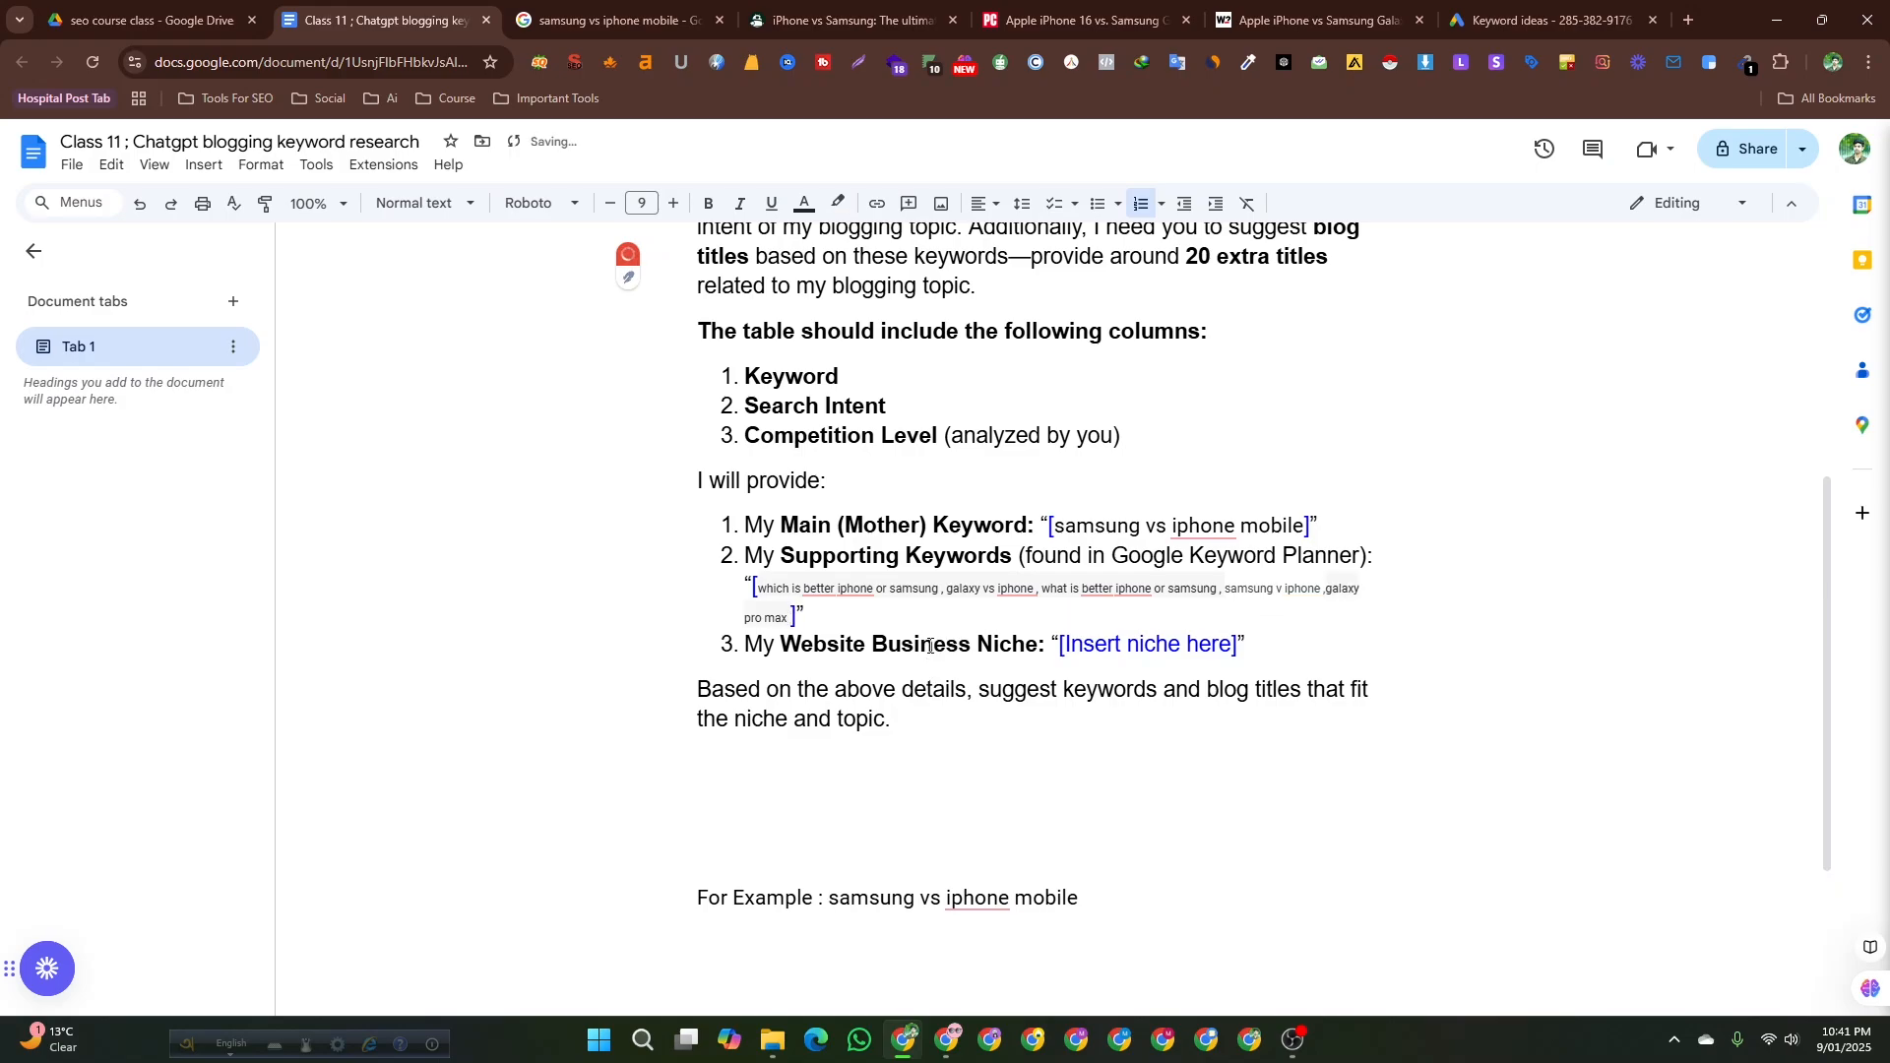
Copy samsung vs apple phones from Keyword Planner and append it to the supporting keywords list.
{"action": "left_click", "coordinate": [1540, 20]}
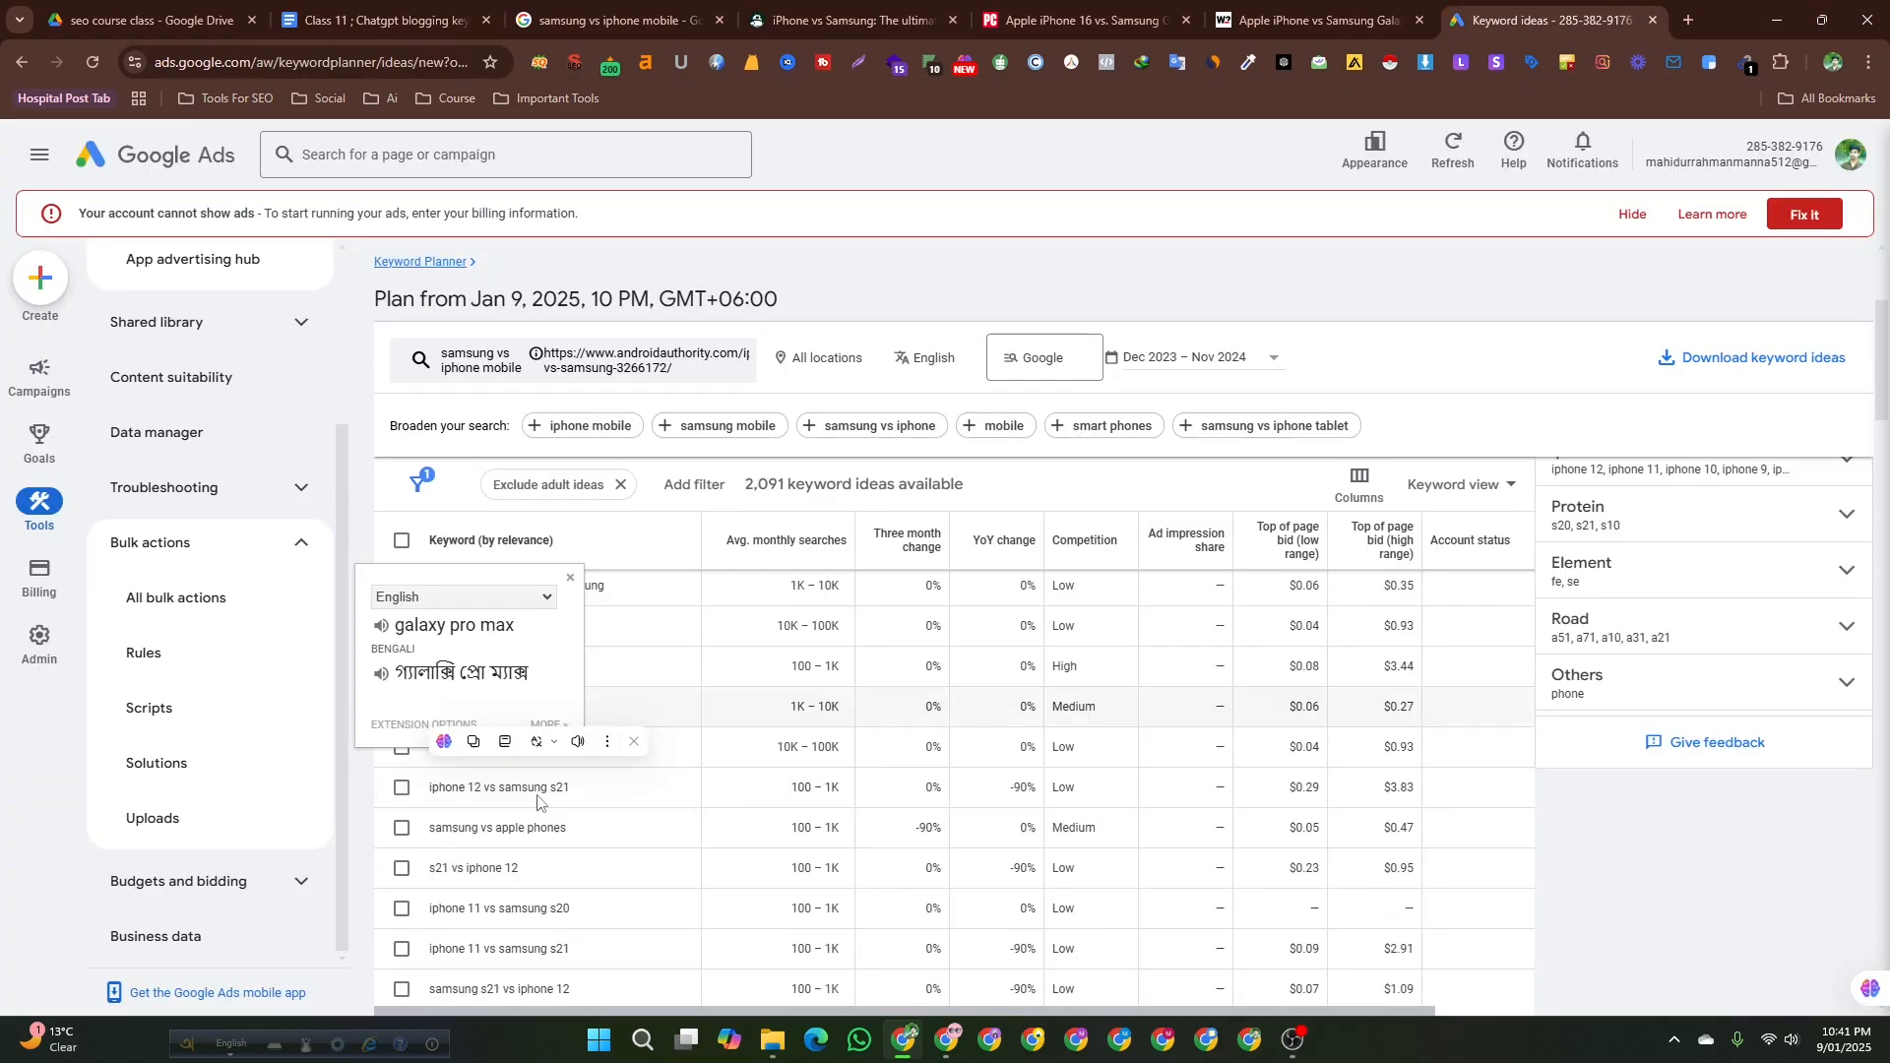
{"action": "left_click_drag", "start_coordinate": [579, 832], "coordinate": [449, 830]}
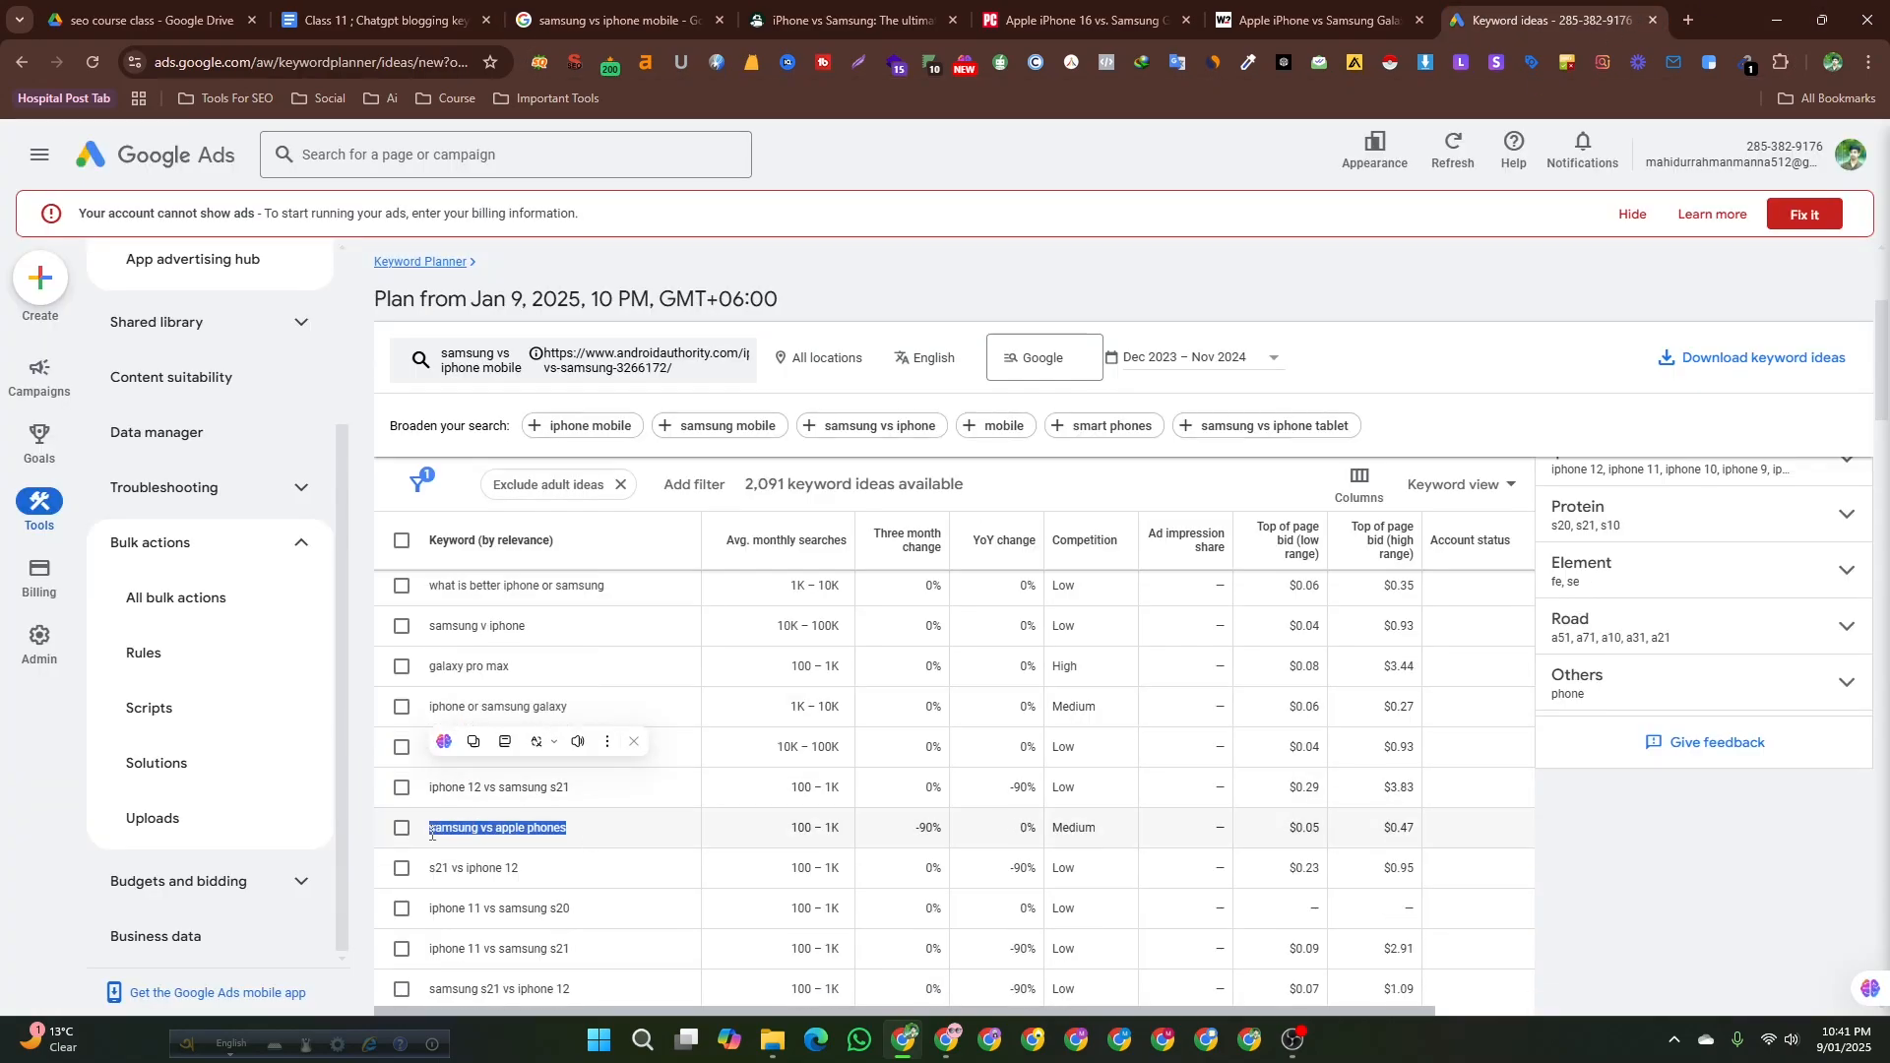
{"action": "key", "text": "ctrl+c"}
{"action": "left_click", "coordinate": [384, 19]}
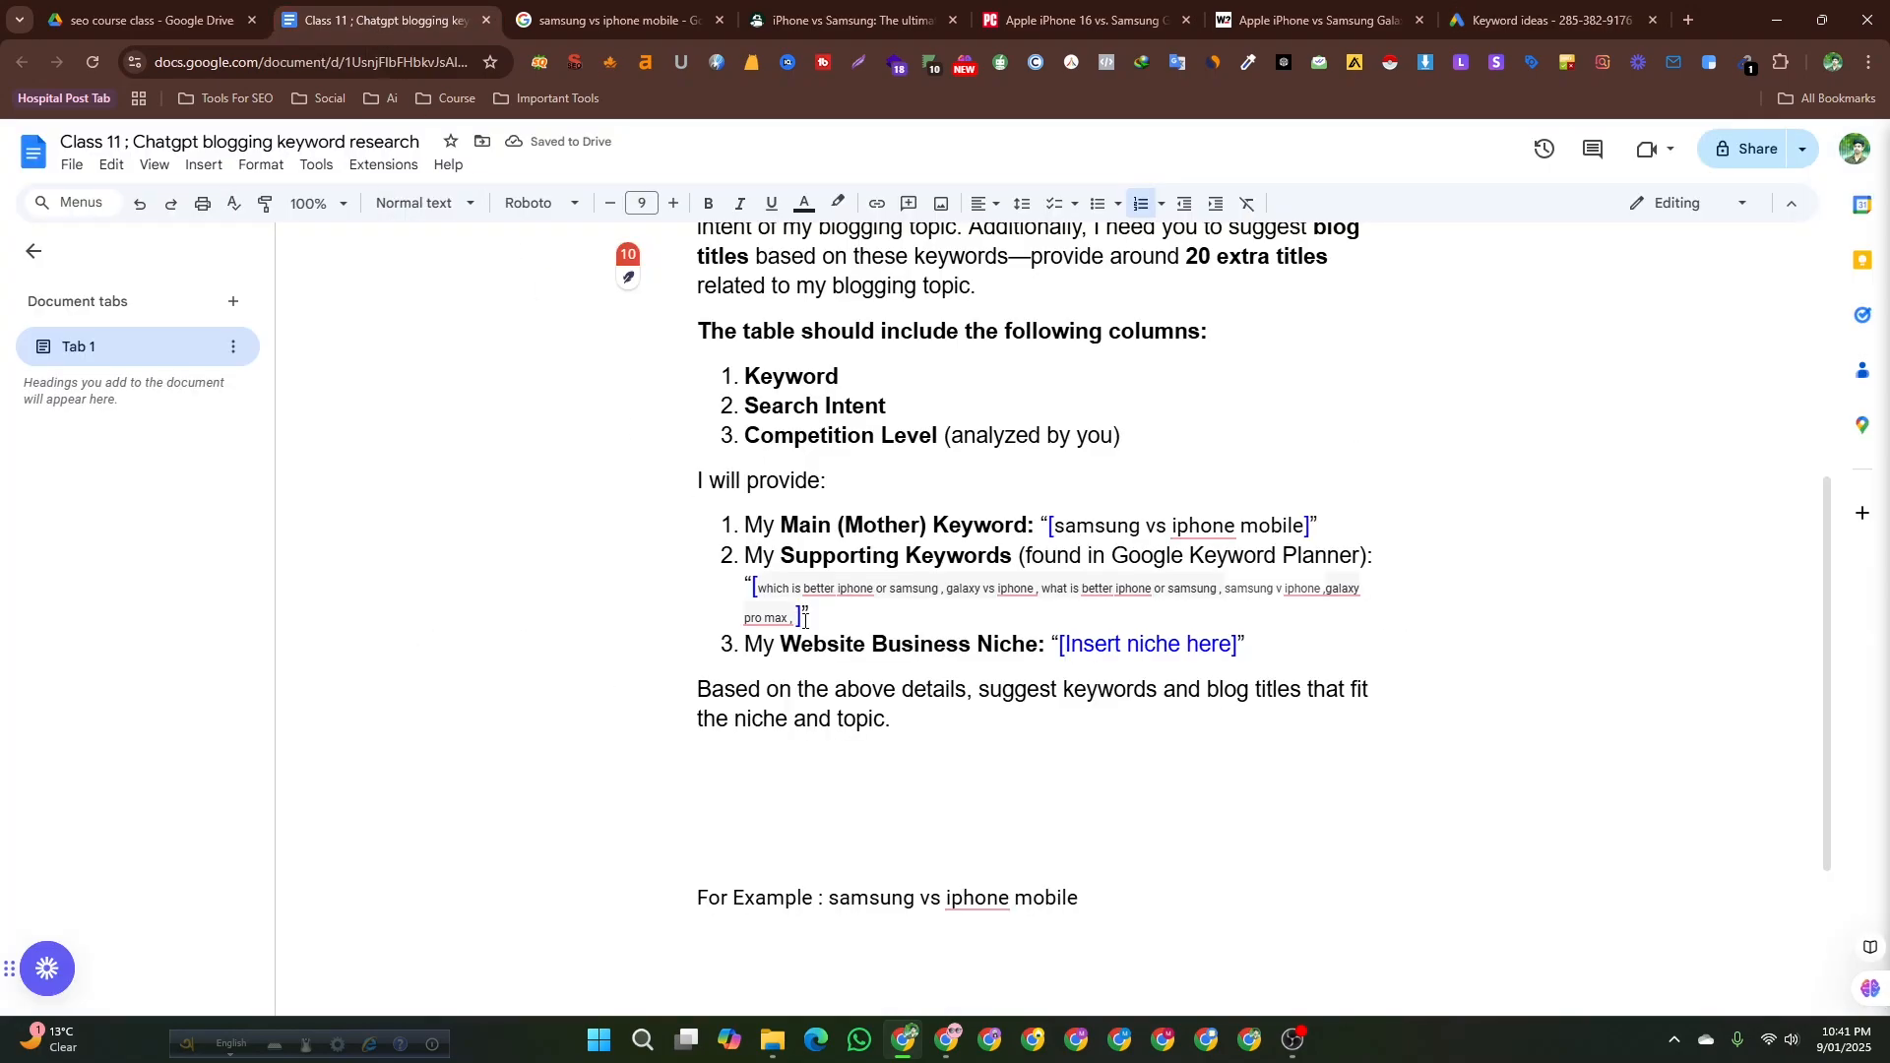
{"action": "key", "text": "ctrl+v"}
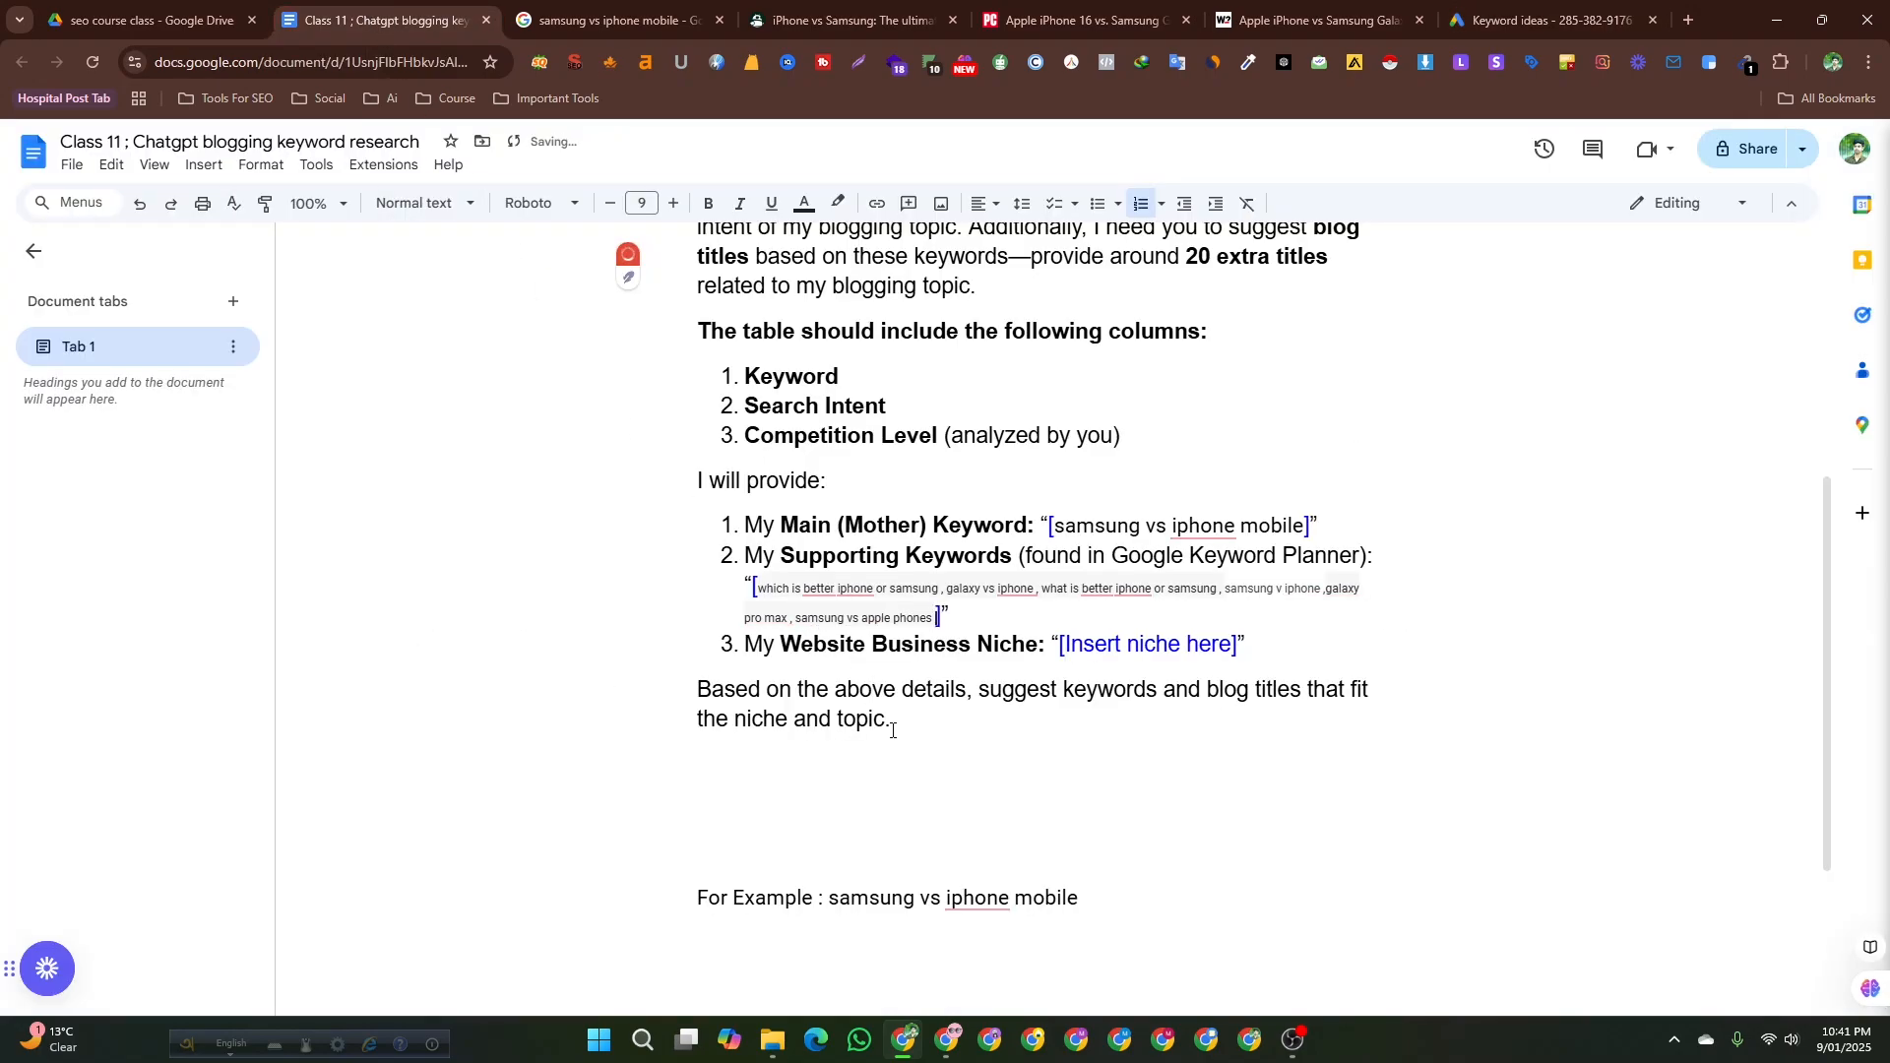
Replace the website business niche placeholder with tech.
{"action": "scroll", "coordinate": [1002, 635], "scroll_direction": "up", "scroll_amount": 1}
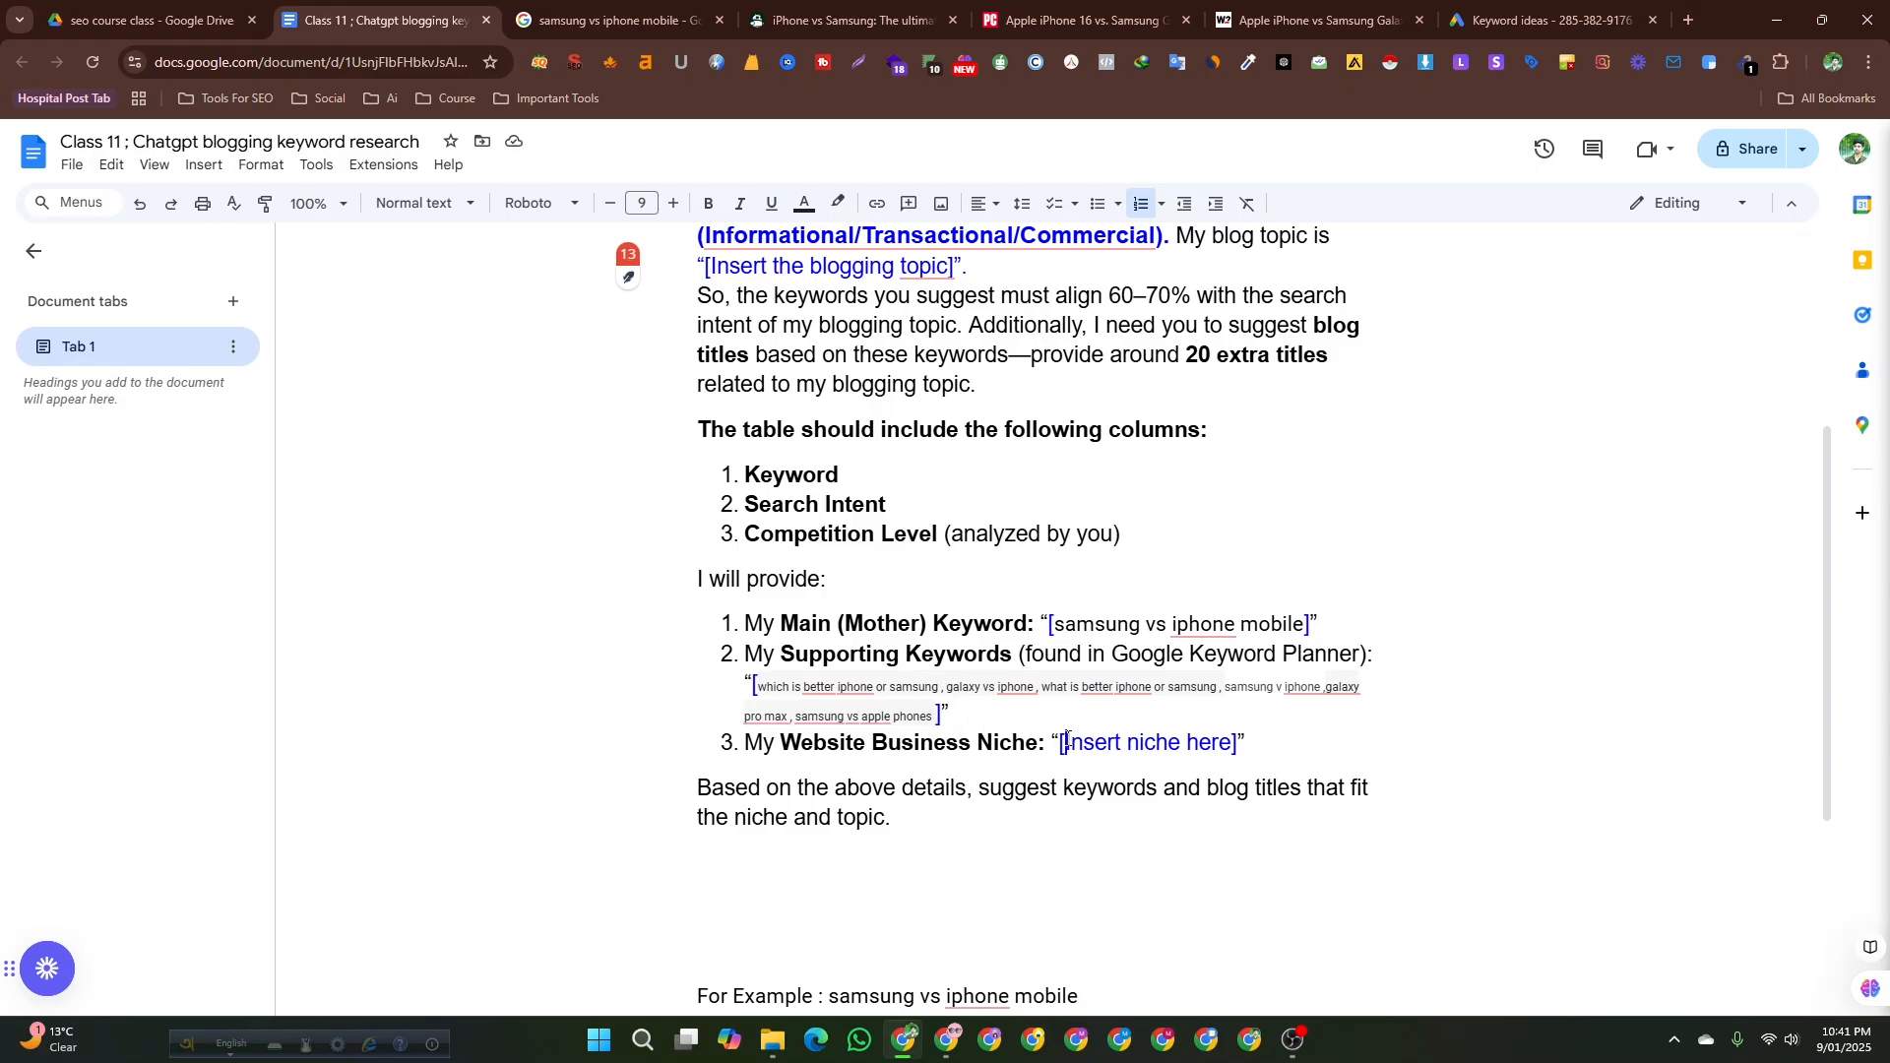
{"action": "mouse_move", "coordinate": [1066, 739]}
{"action": "left_mouse_down"}
{"action": "mouse_move", "coordinate": [1236, 738]}
{"action": "mouse_move", "coordinate": [1071, 731]}
{"action": "left_mouse_up"}
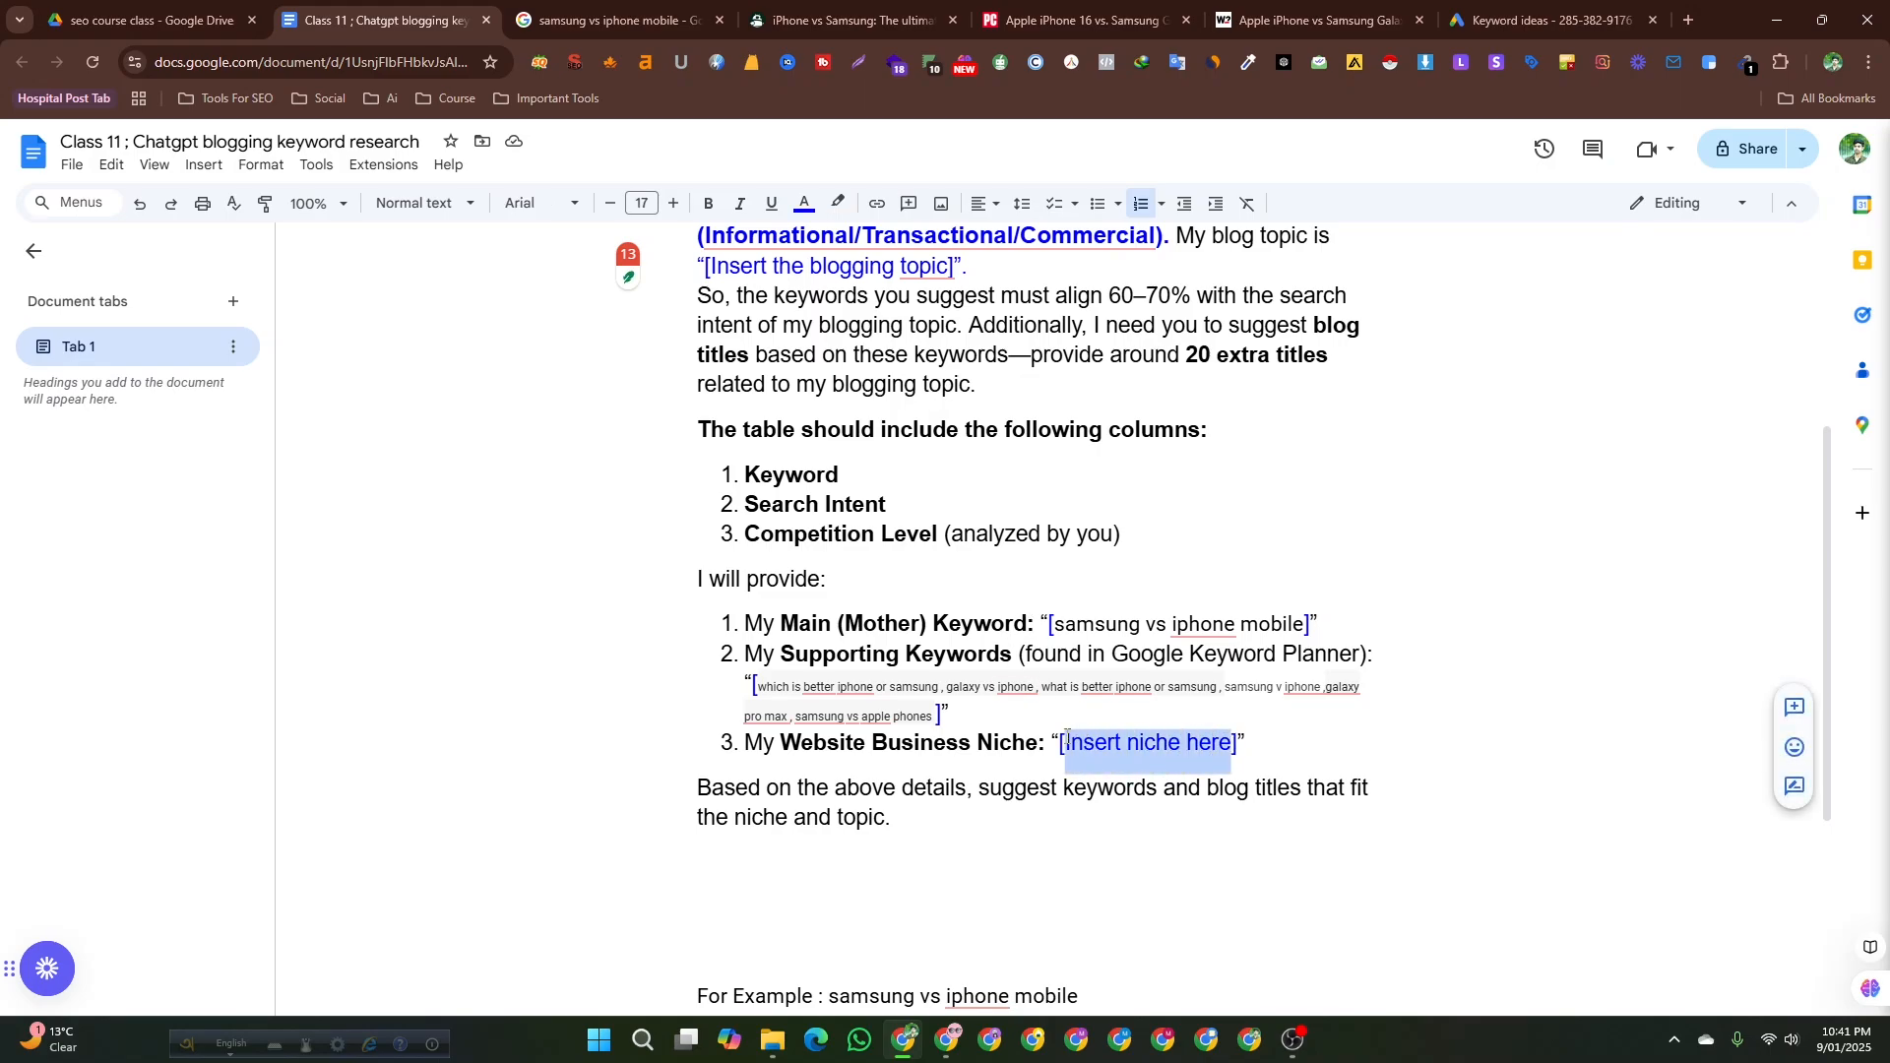
{"action": "type", "text": "tech"}
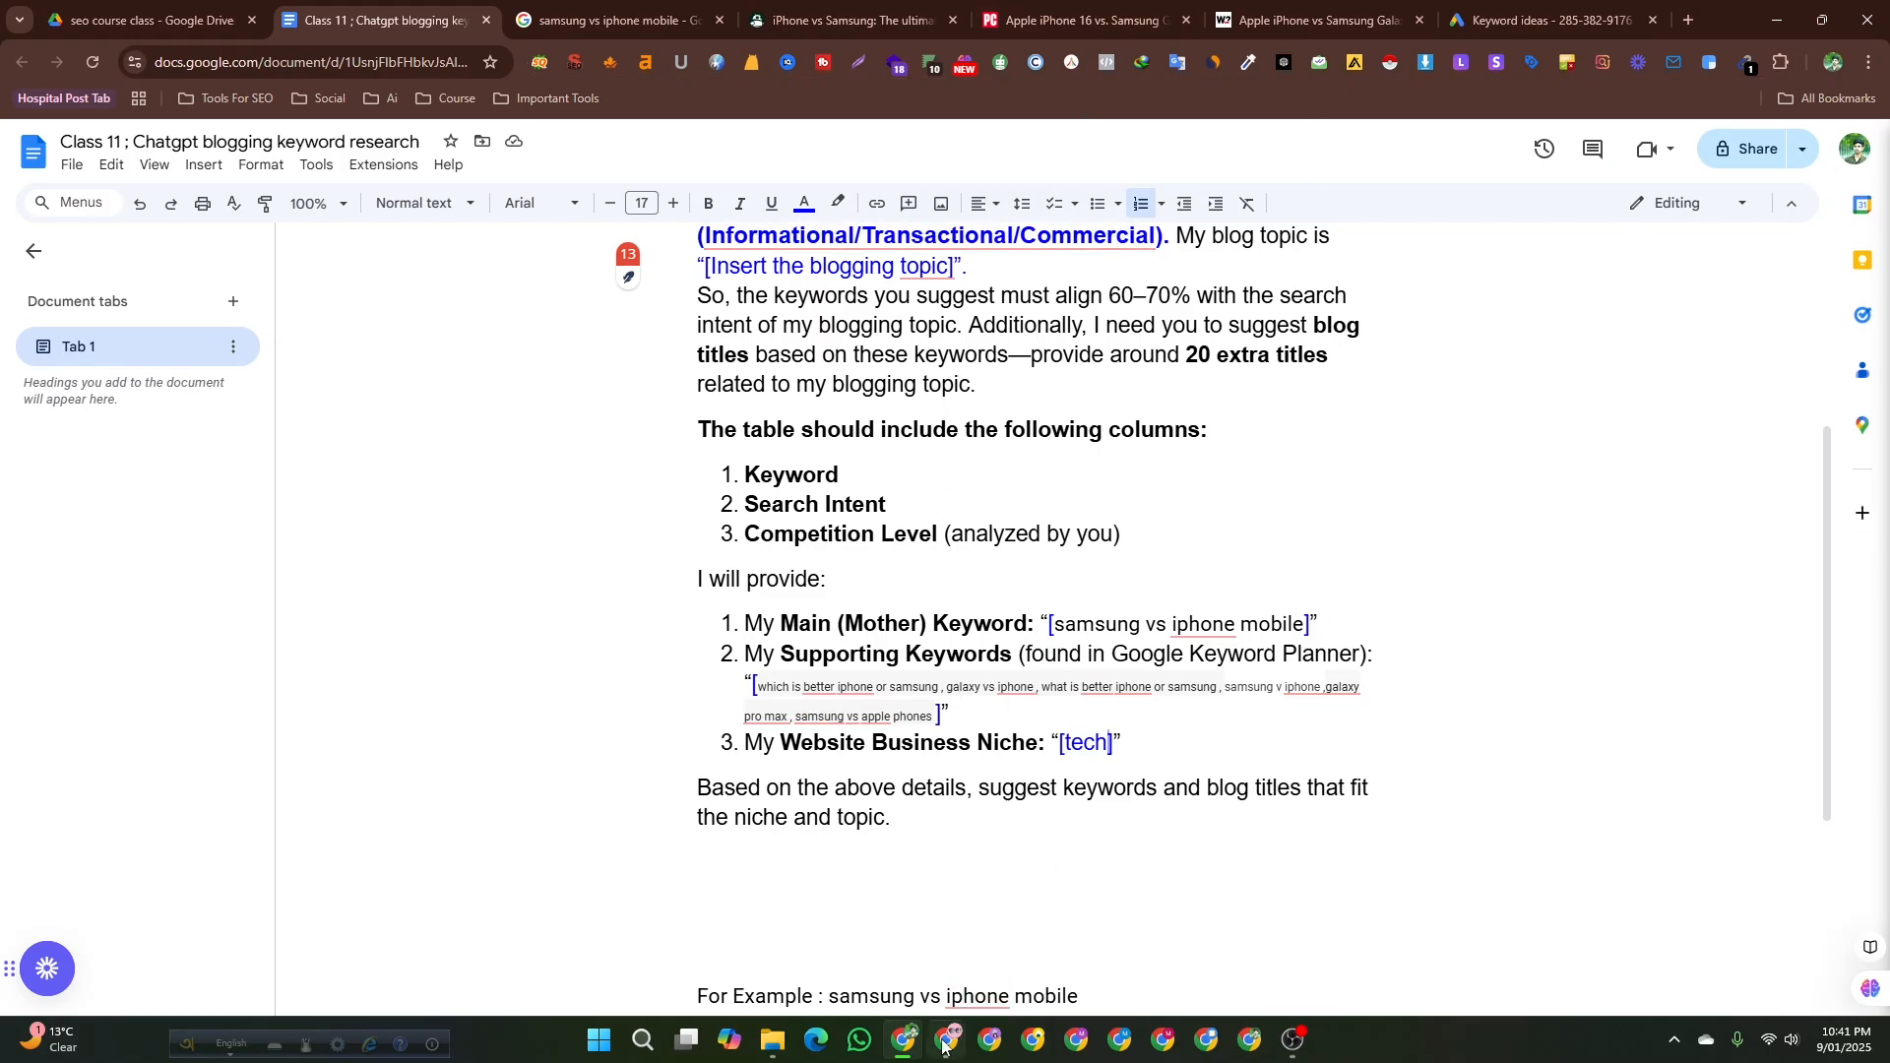
{"action": "mouse_move", "coordinate": [943, 1046]}
{"action": "left_click", "coordinate": [832, 817]}
{"action": "scroll", "coordinate": [936, 812], "scroll_direction": "up", "scroll_amount": 5}
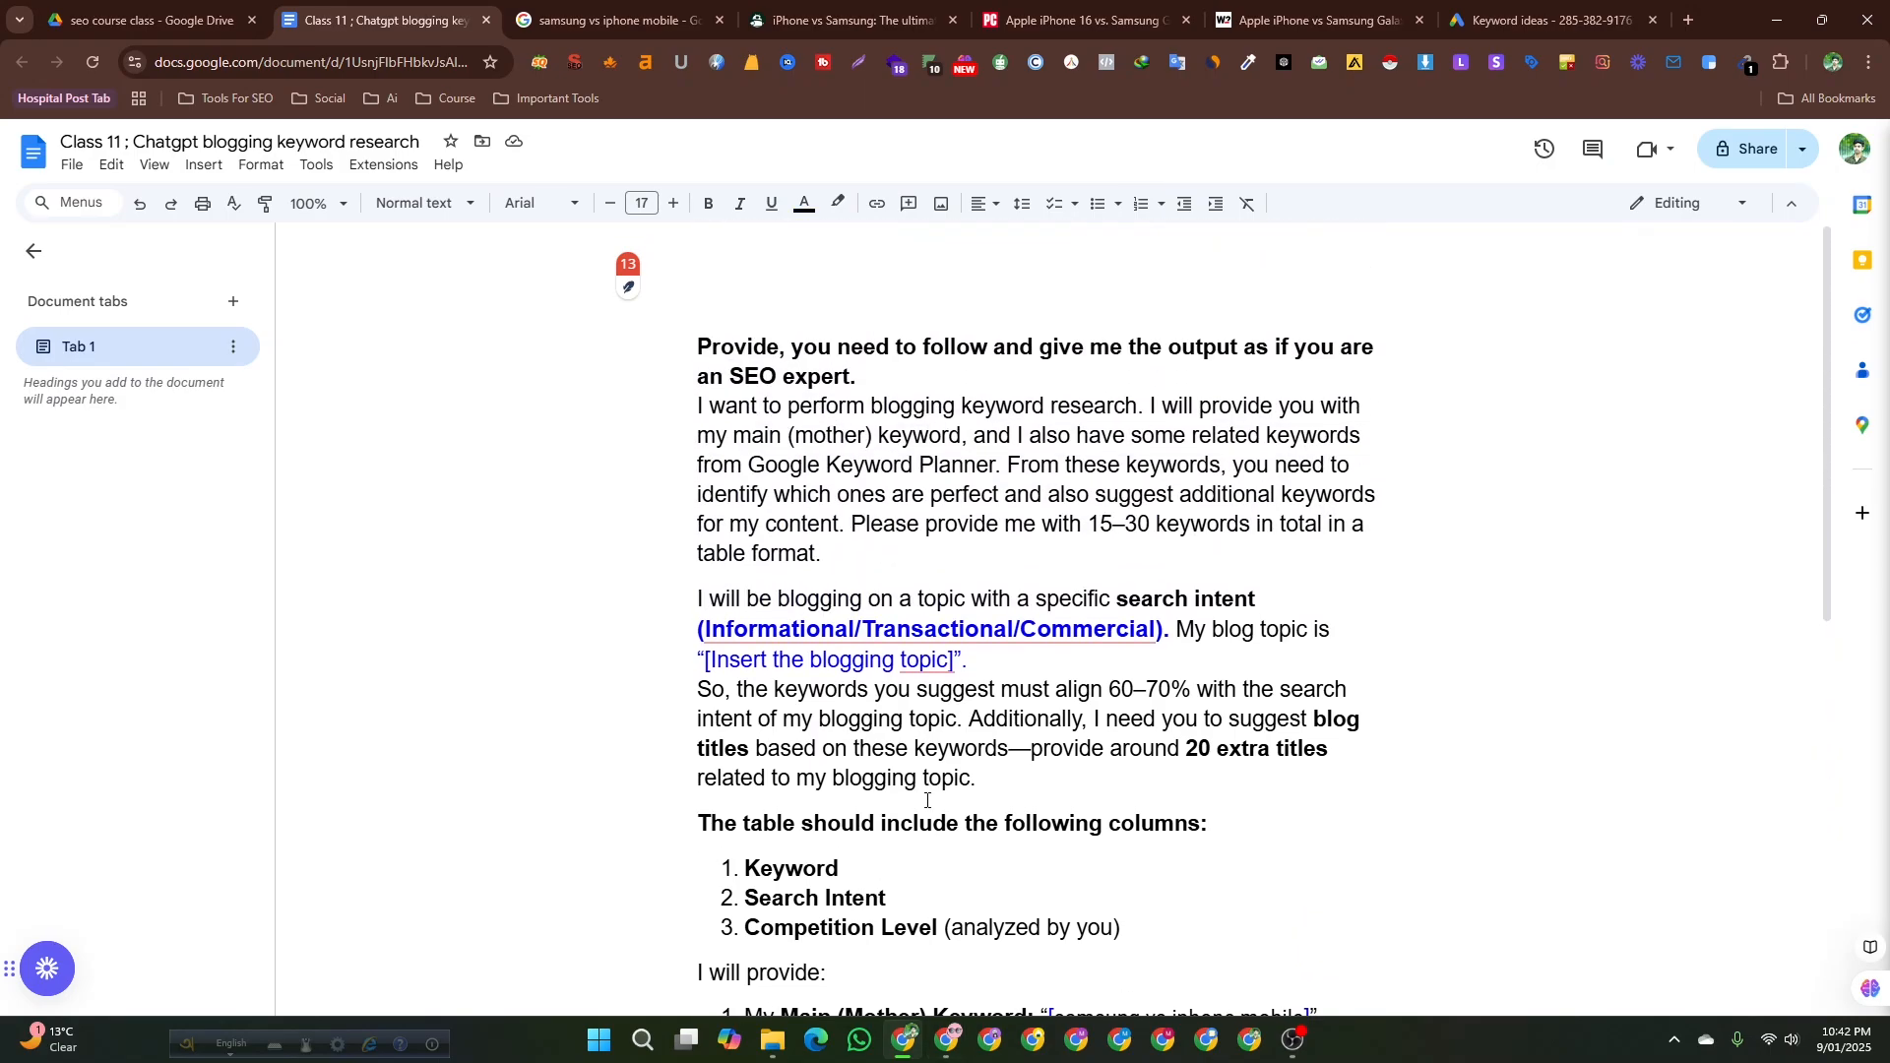
{"action": "left_click_drag", "start_coordinate": [701, 357], "coordinate": [988, 798]}
{"action": "scroll", "coordinate": [988, 798], "scroll_direction": "up", "scroll_amount": 4}
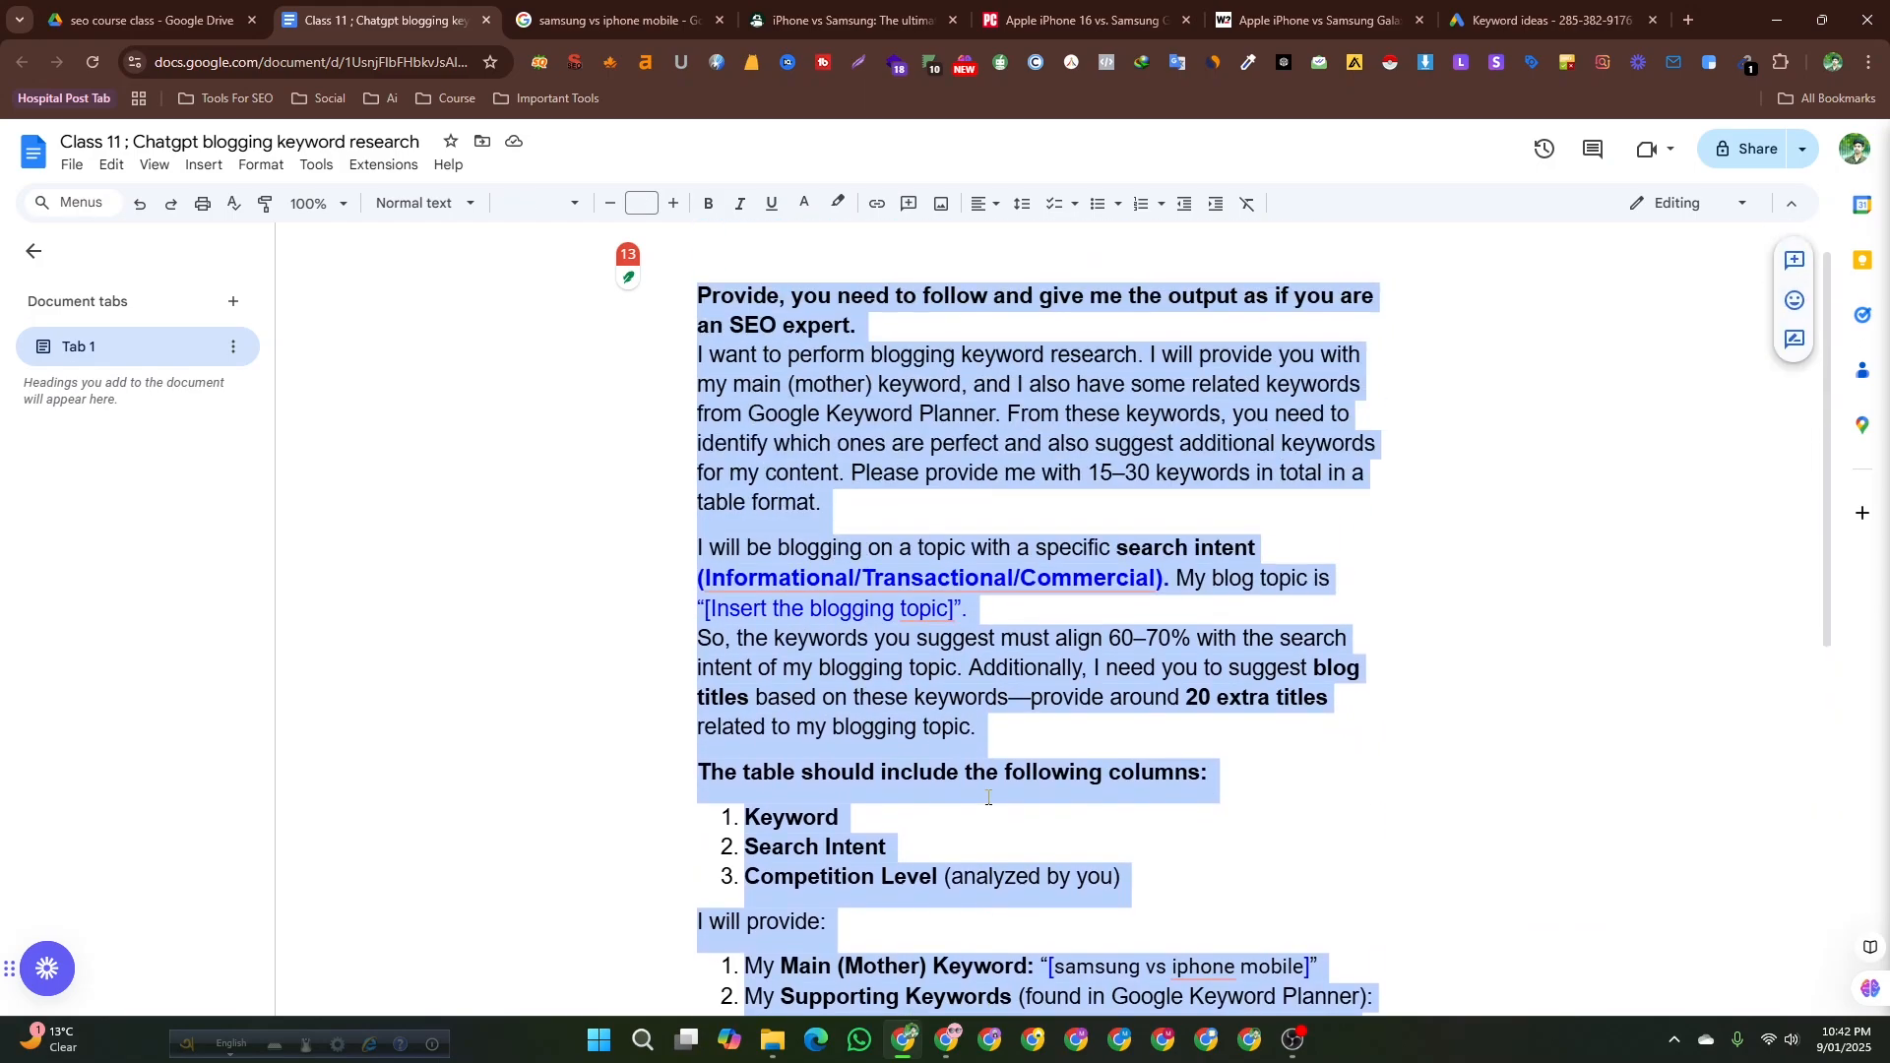
{"action": "left_click", "coordinate": [641, 665]}
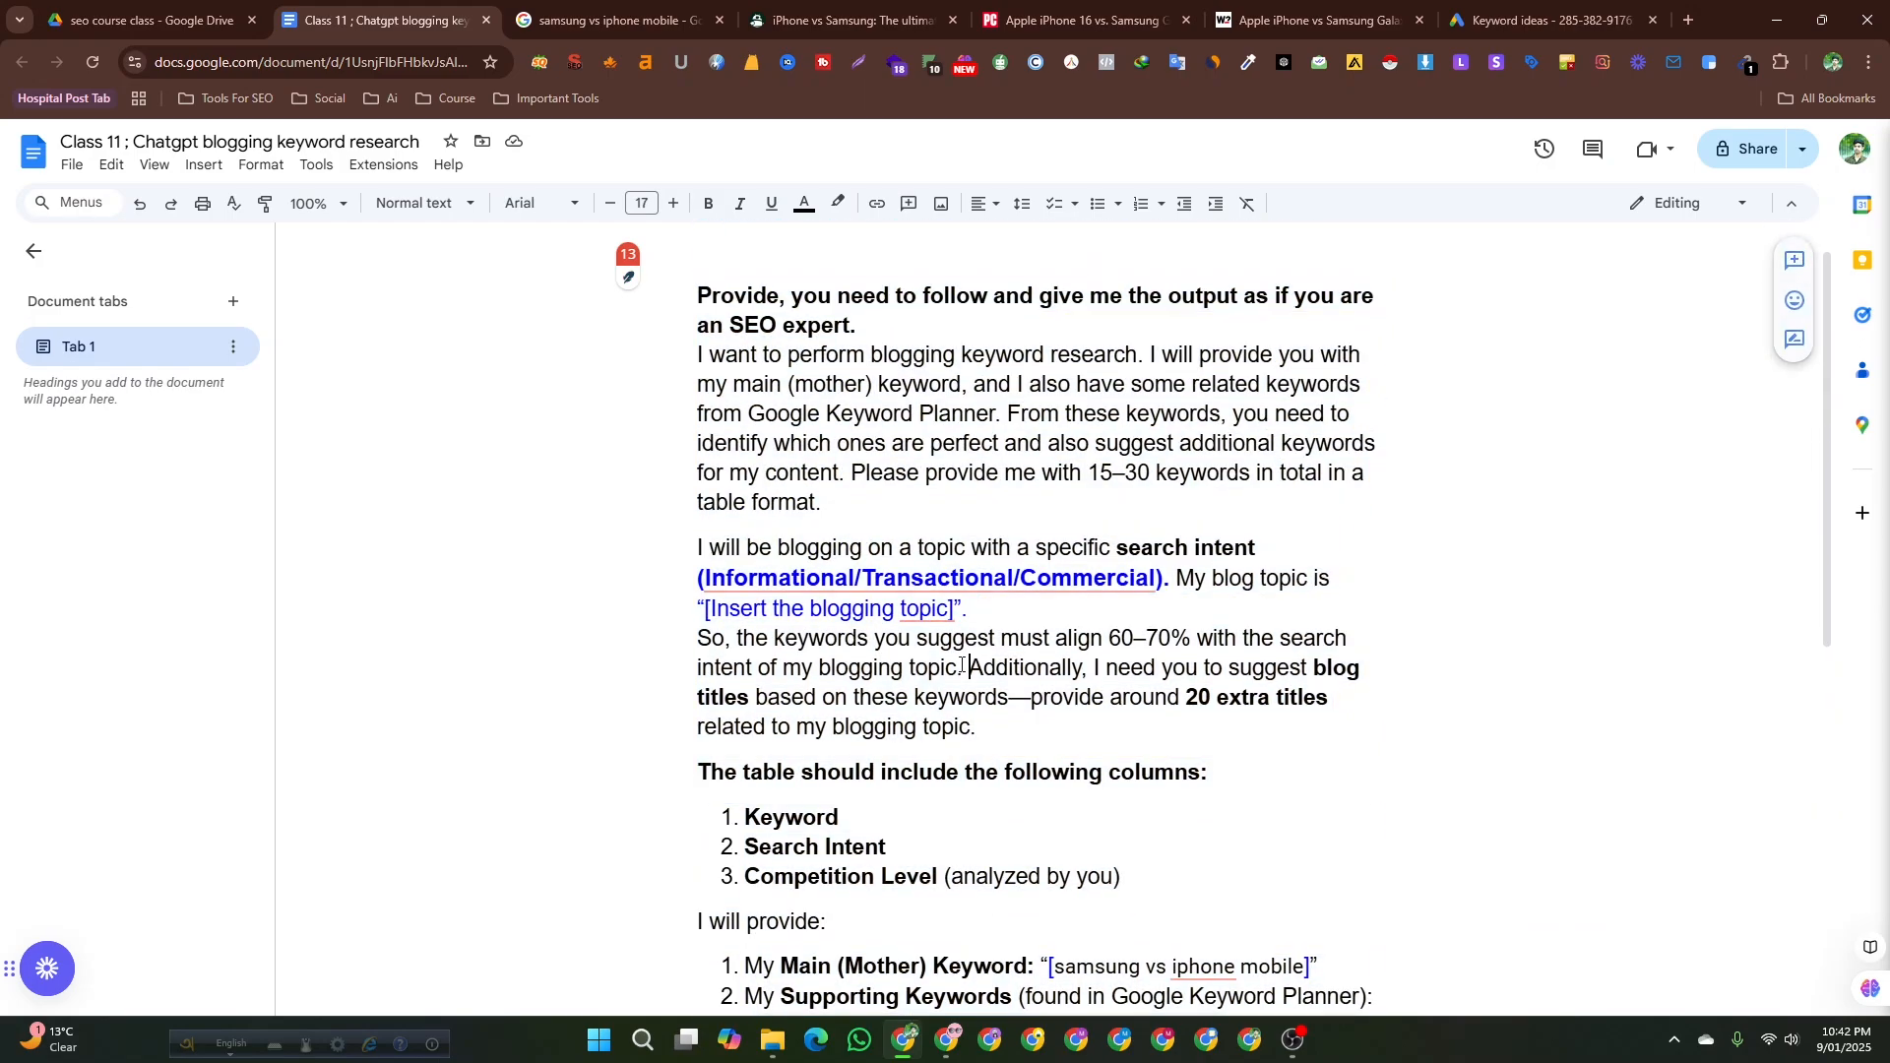
Replace the blogging topic placeholder with the main keyword samsung vs iphone mobile.
{"action": "left_click", "coordinate": [943, 618]}
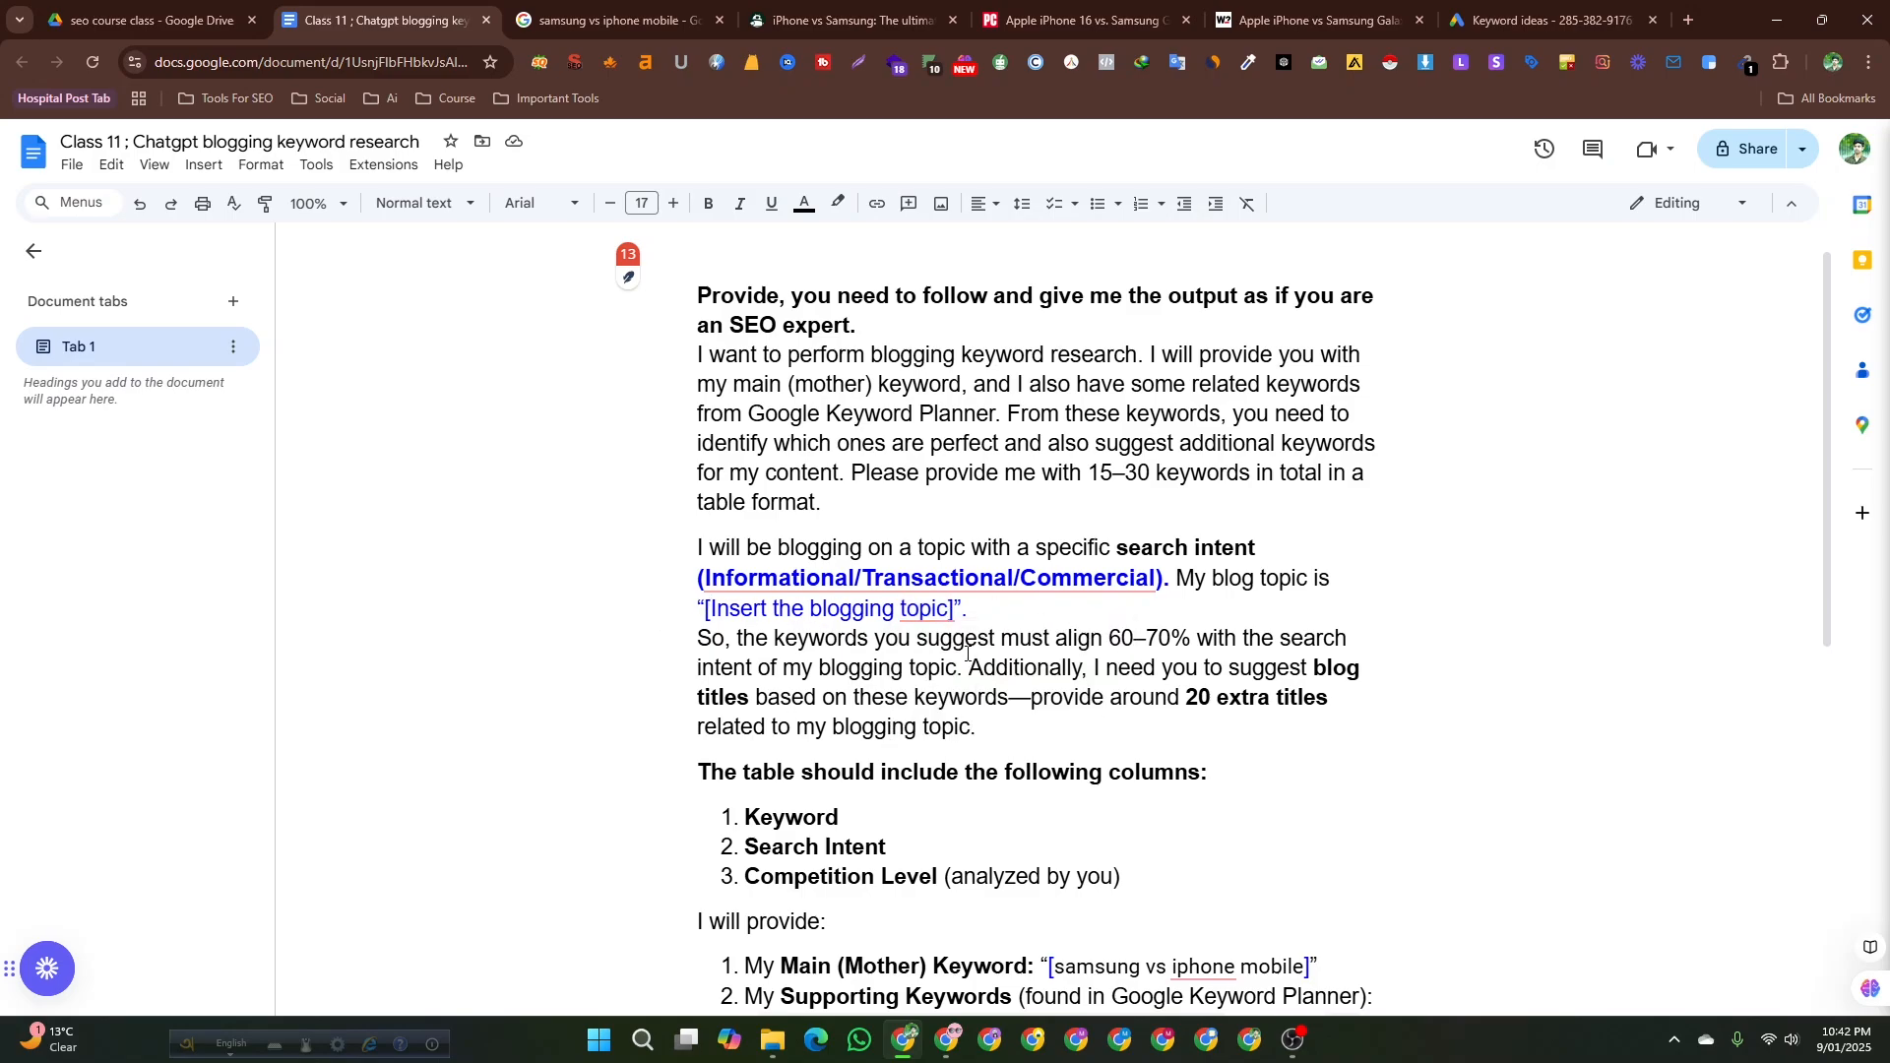
{"action": "scroll", "coordinate": [968, 653], "scroll_direction": "down", "scroll_amount": 4}
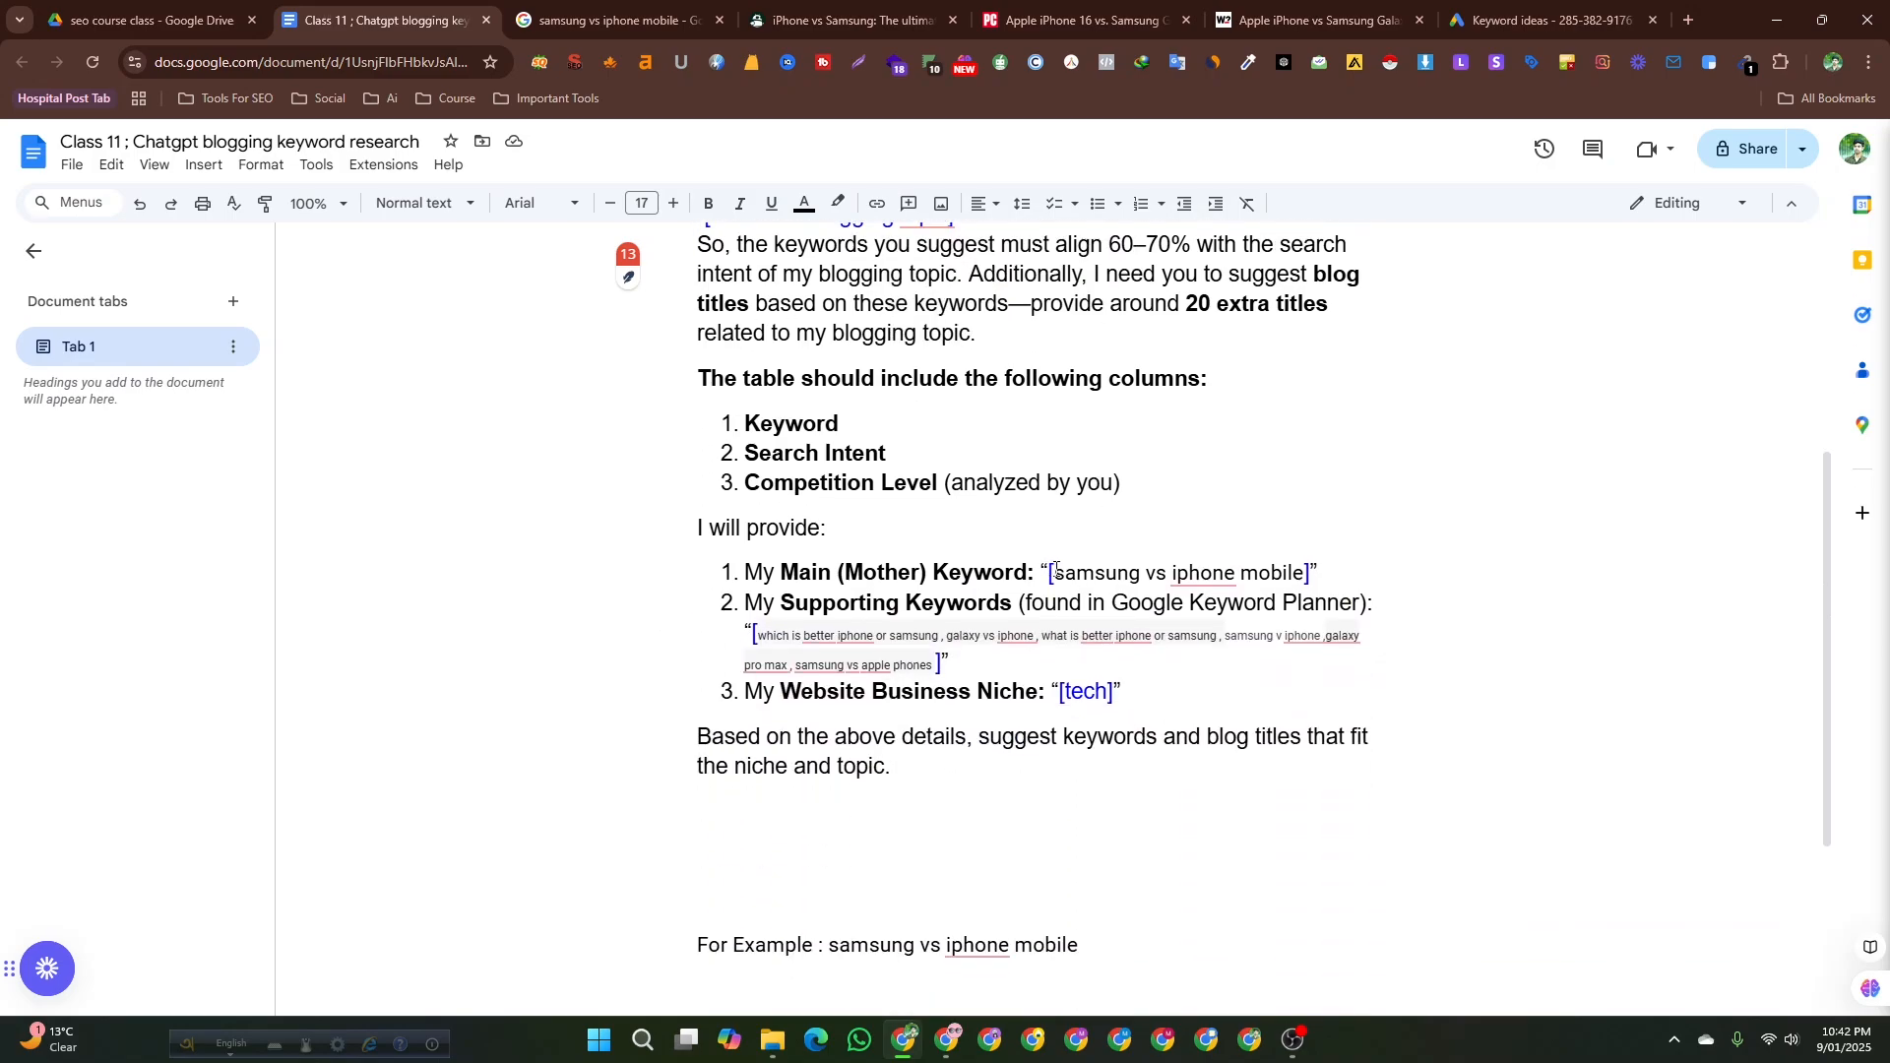
{"action": "left_click_drag", "start_coordinate": [1055, 571], "coordinate": [1303, 568]}
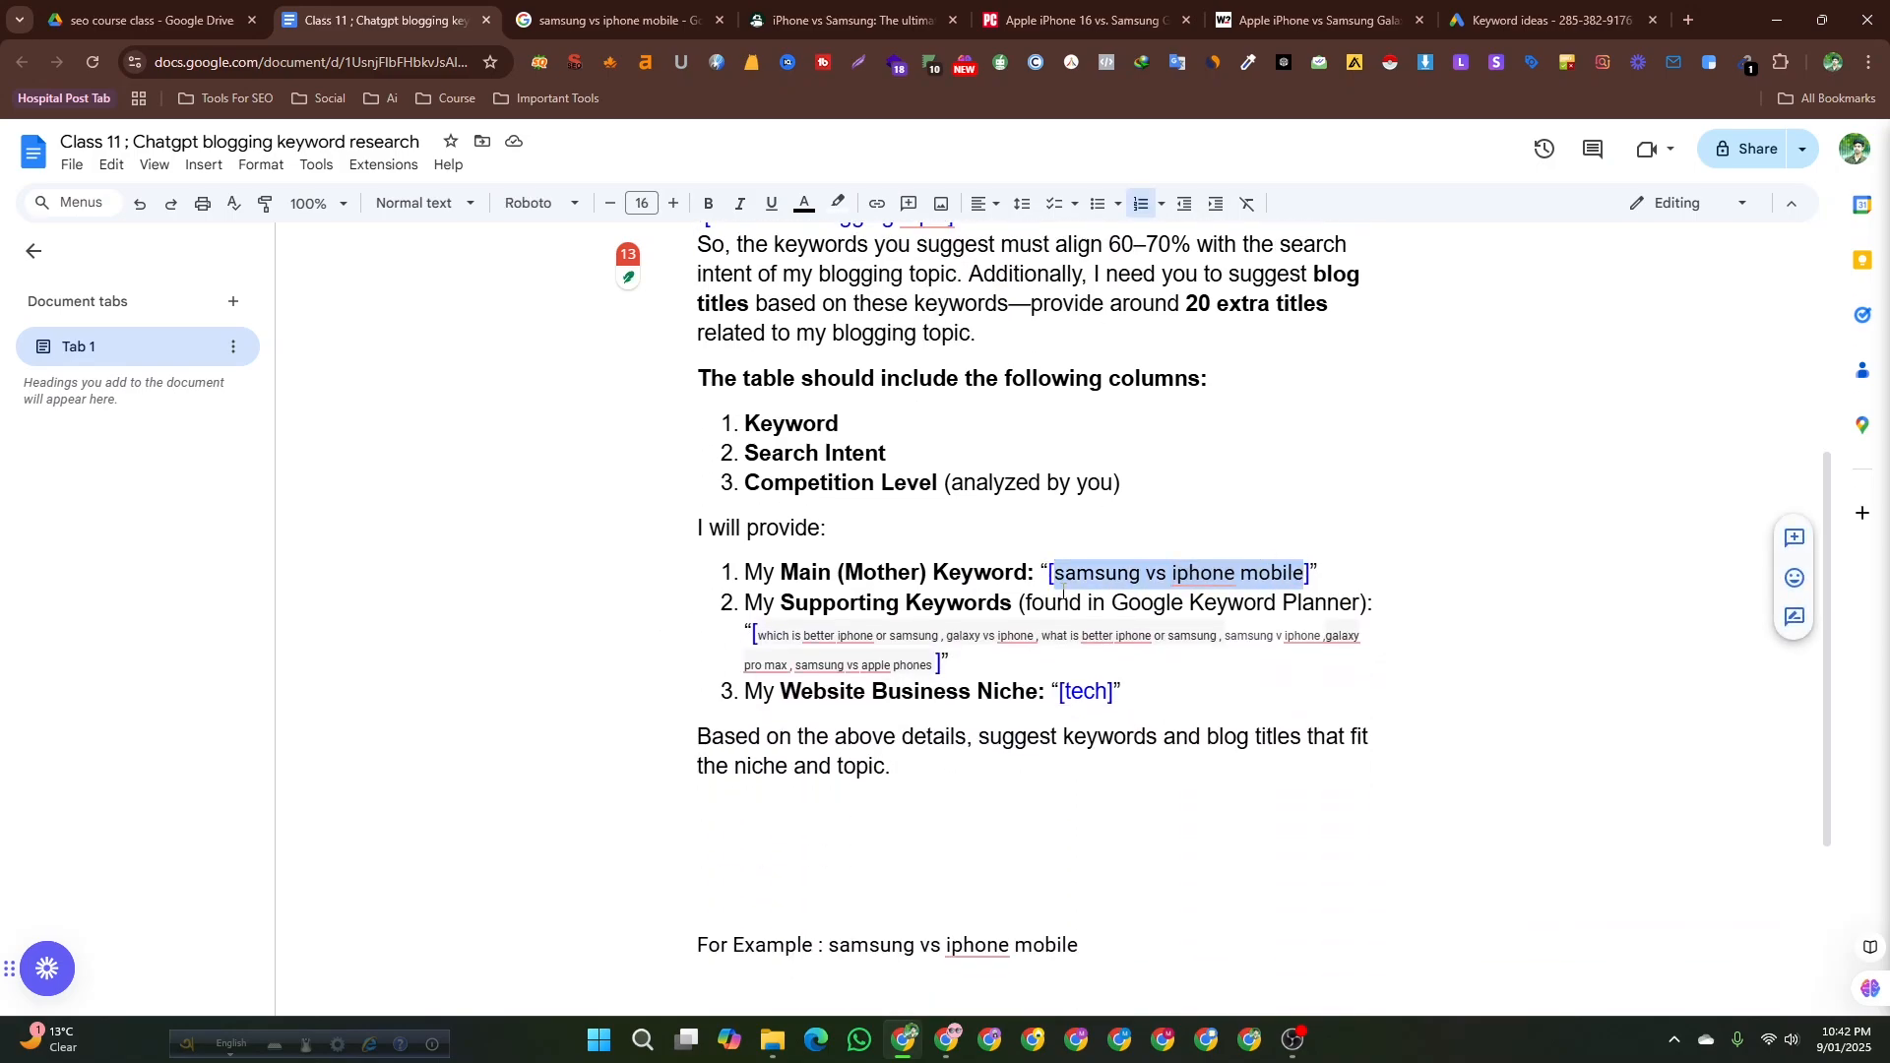
{"action": "scroll", "coordinate": [1062, 592], "scroll_direction": "up", "scroll_amount": 4}
{"action": "left_click", "coordinate": [799, 611]}
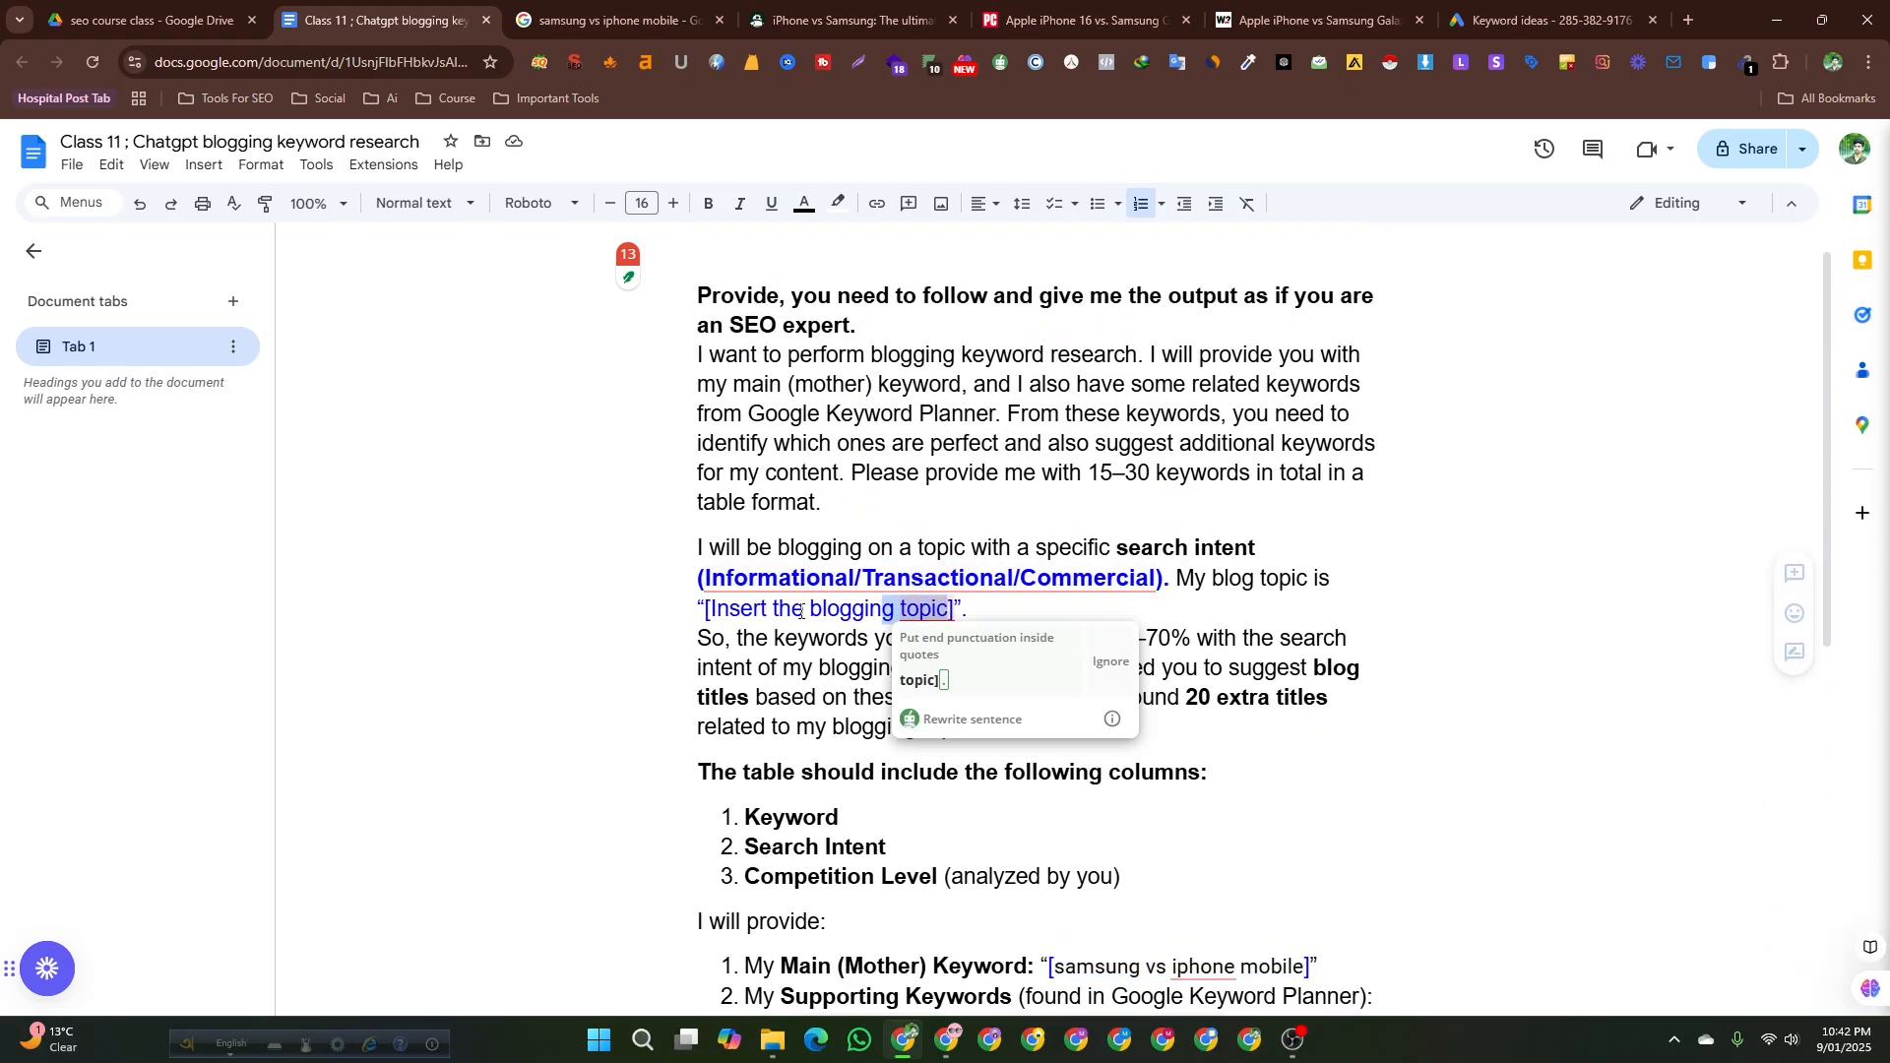
{"action": "left_click_drag", "start_coordinate": [799, 610], "coordinate": [707, 612]}
{"action": "key", "text": "ctrl+v"}
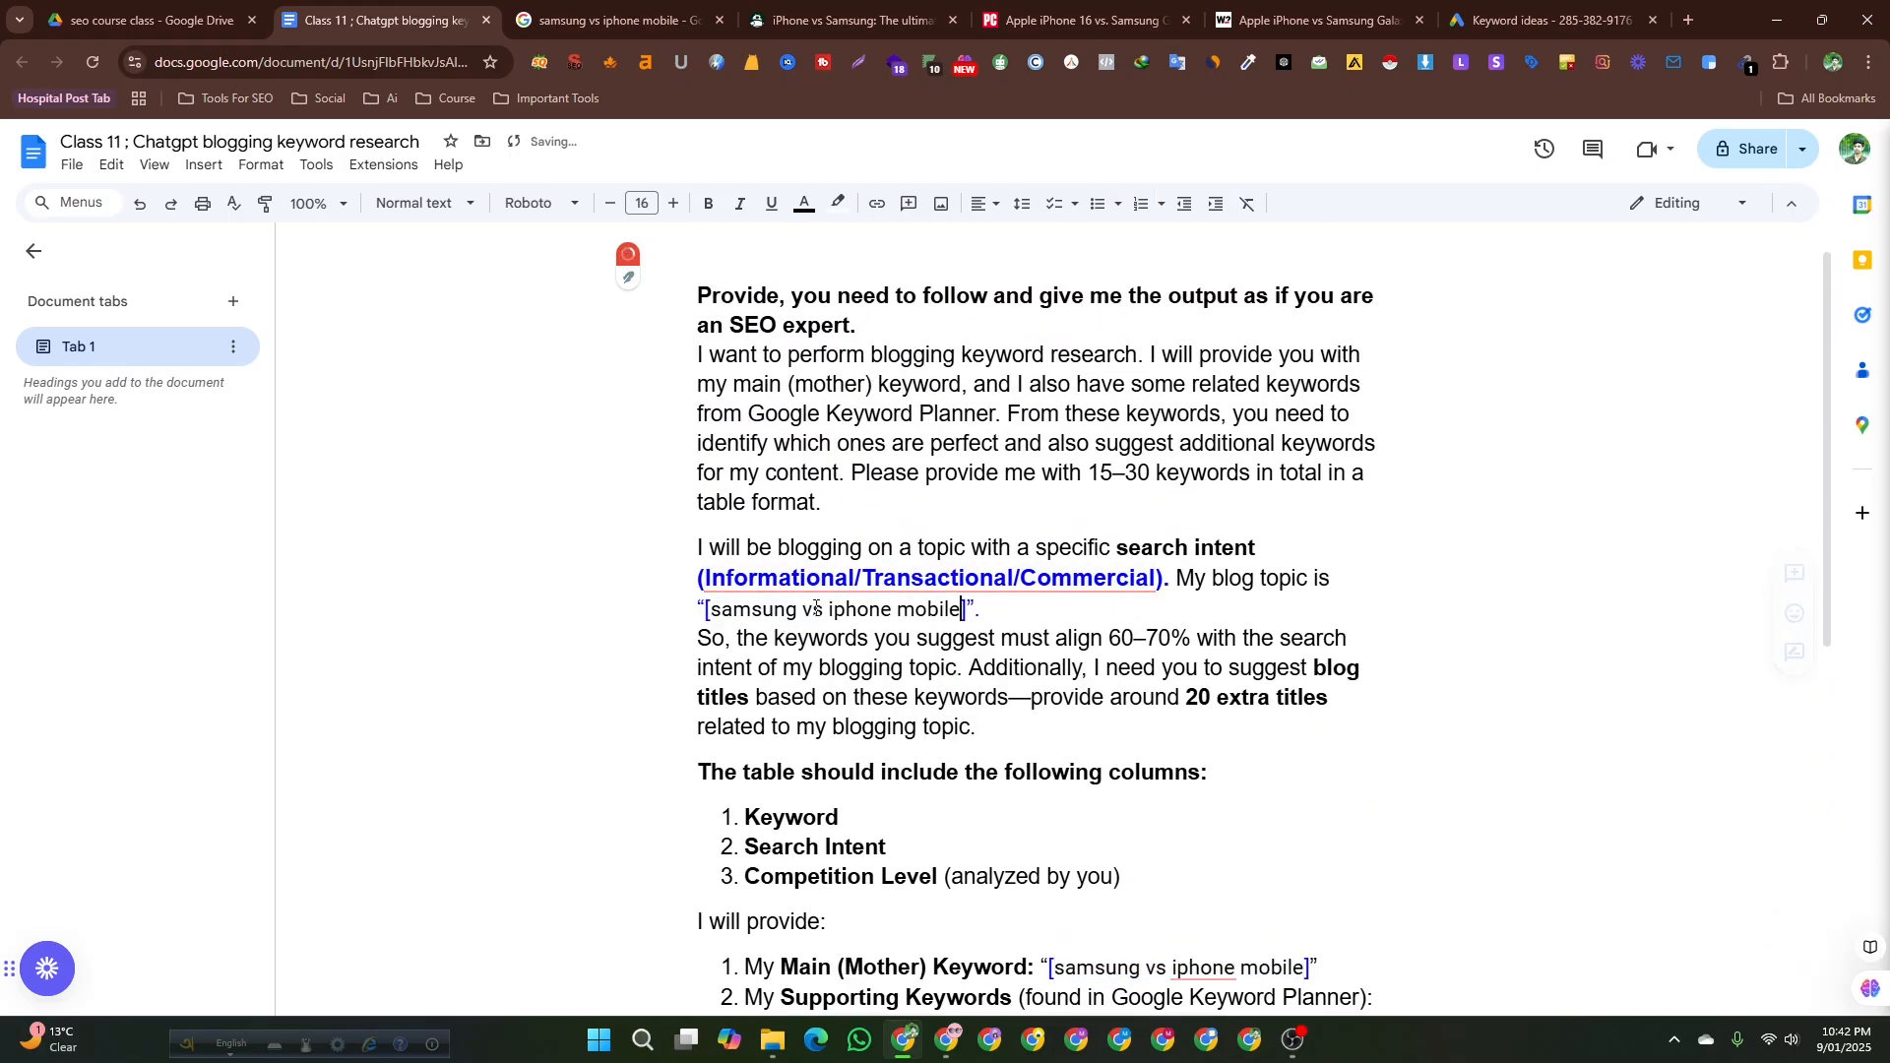
Remove Transactional and Commercial from the search intent so only Informational remains.
{"action": "left_click", "coordinate": [700, 581]}
{"action": "left_click", "coordinate": [714, 587]}
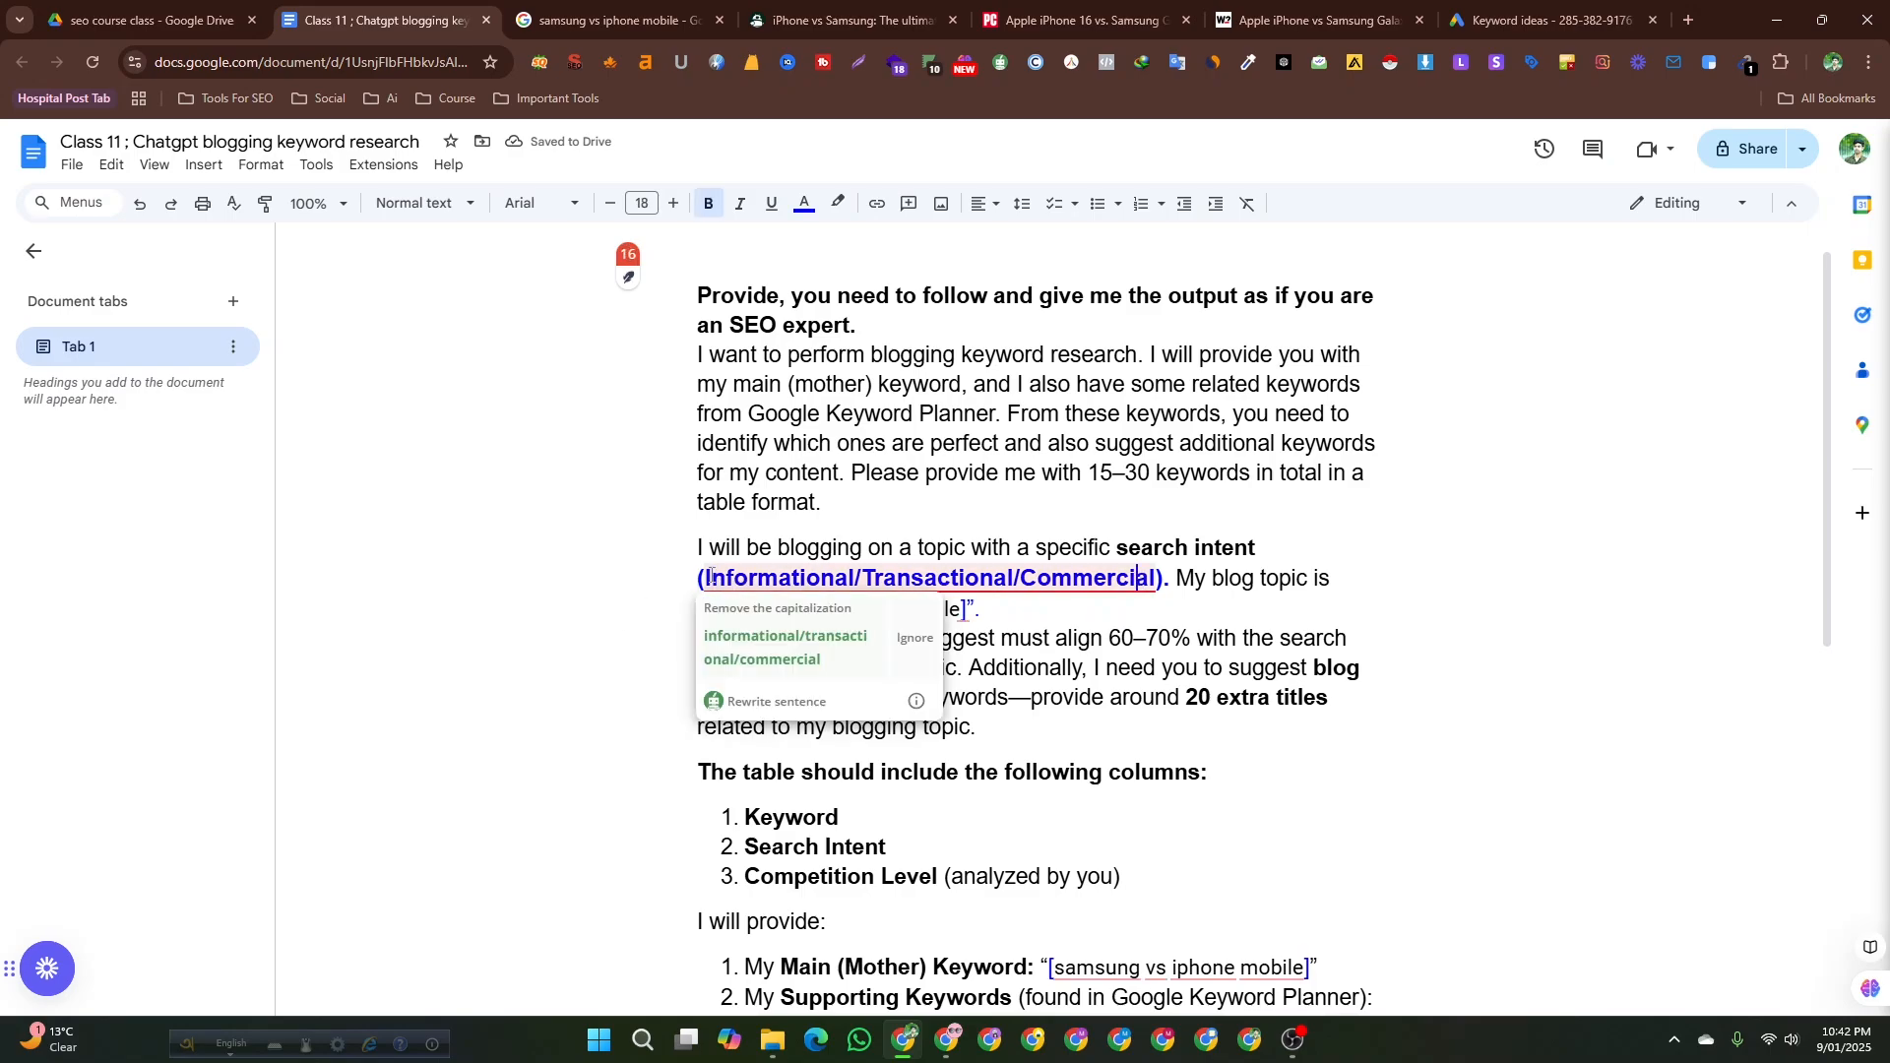
{"action": "left_click", "coordinate": [689, 575]}
{"action": "left_click", "coordinate": [1166, 581]}
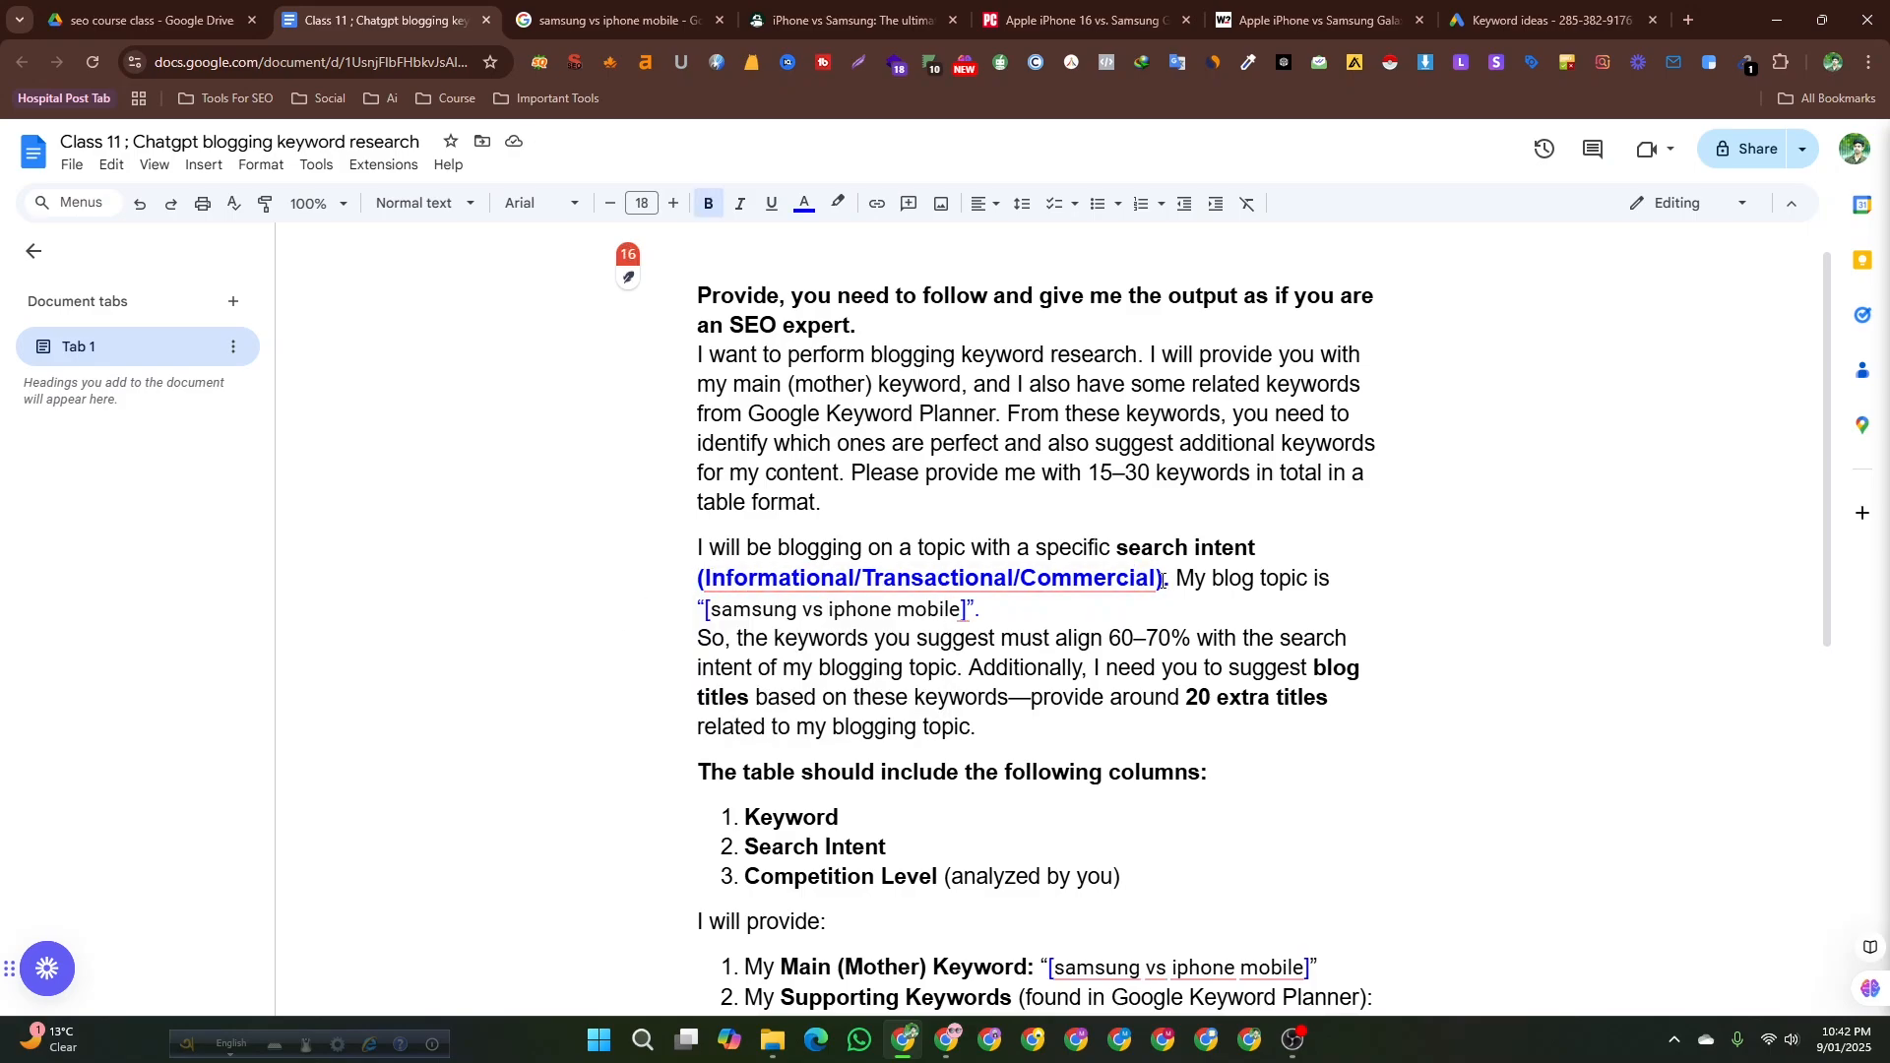
{"action": "key", "text": "Left"}
{"action": "left_click_drag", "start_coordinate": [1159, 579], "coordinate": [866, 579]}
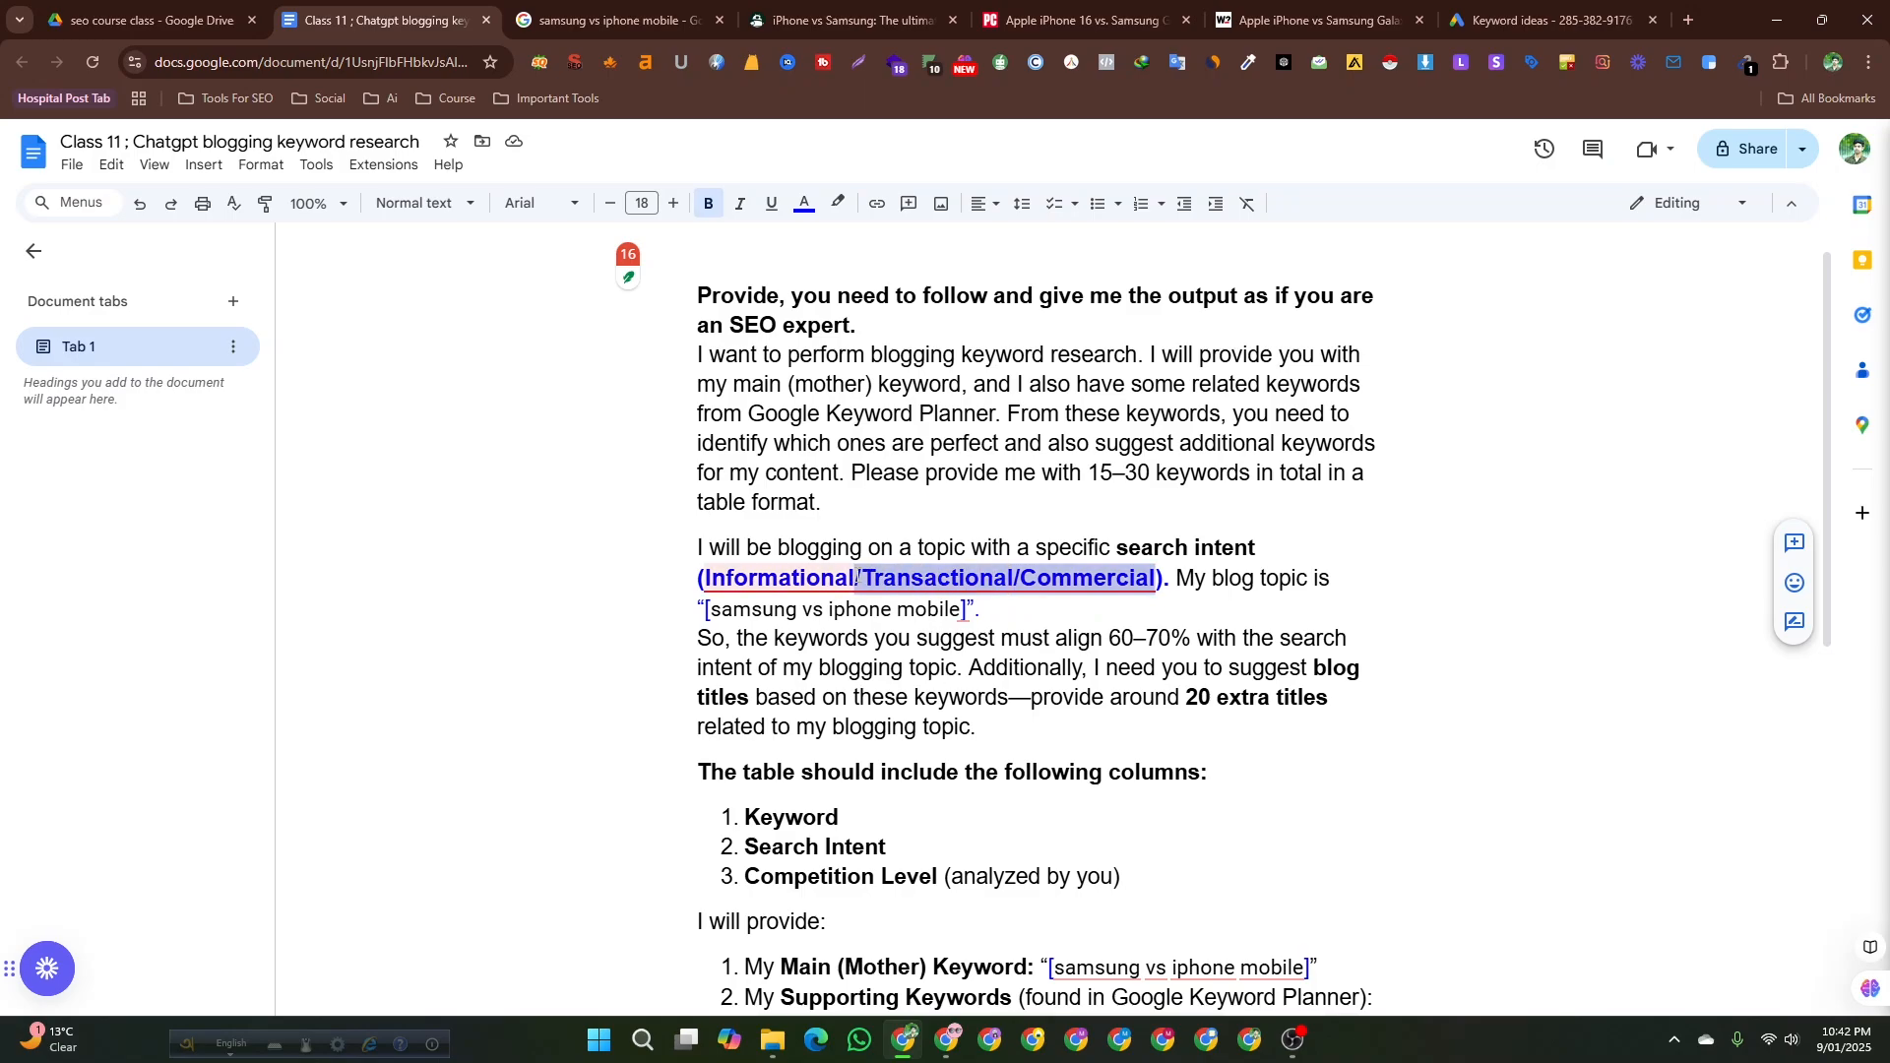
{"action": "key", "text": "BackSpace"}
Select and copy the whole prompt text in the document.
{"action": "scroll", "coordinate": [957, 723], "scroll_direction": "down", "scroll_amount": 1}
{"action": "scroll", "coordinate": [957, 724], "scroll_direction": "down", "scroll_amount": 3}
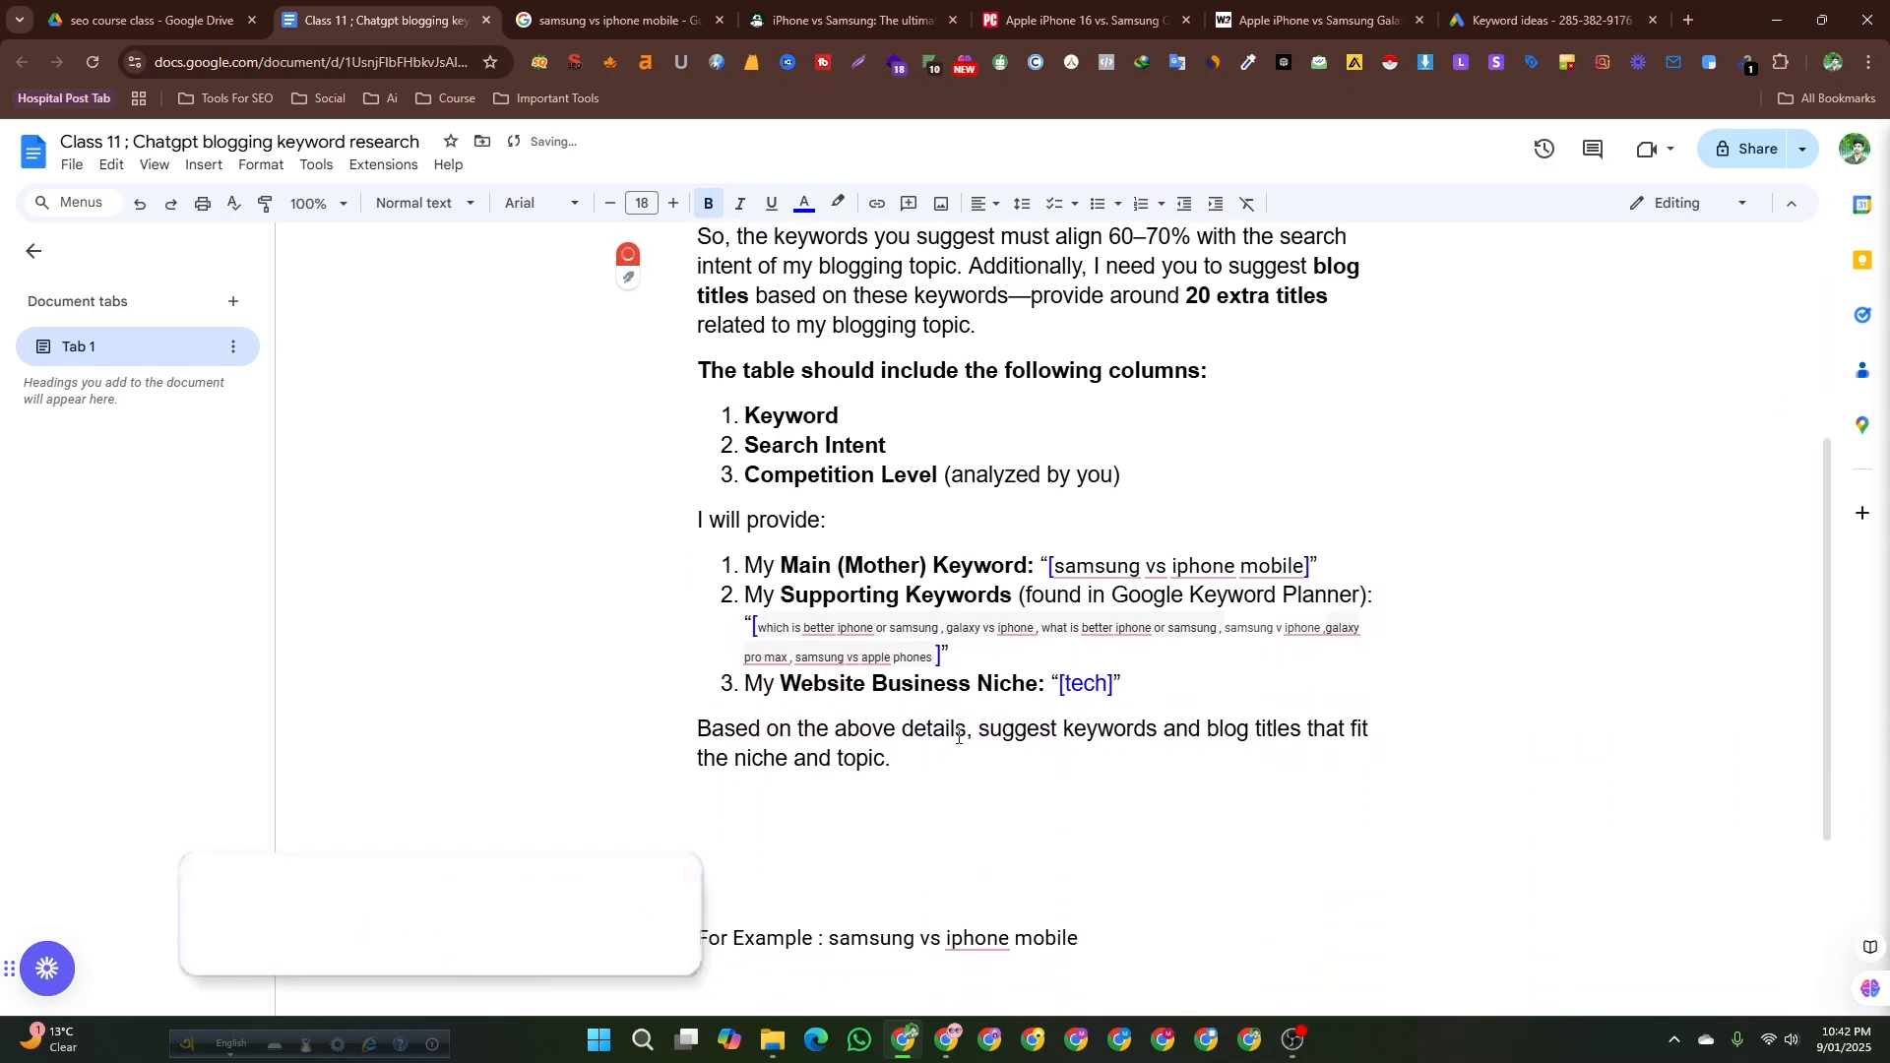
{"action": "scroll", "coordinate": [957, 724], "scroll_direction": "up", "scroll_amount": 4}
{"action": "key", "text": "ctrl+a"}
{"action": "key", "text": "ctrl+c"}
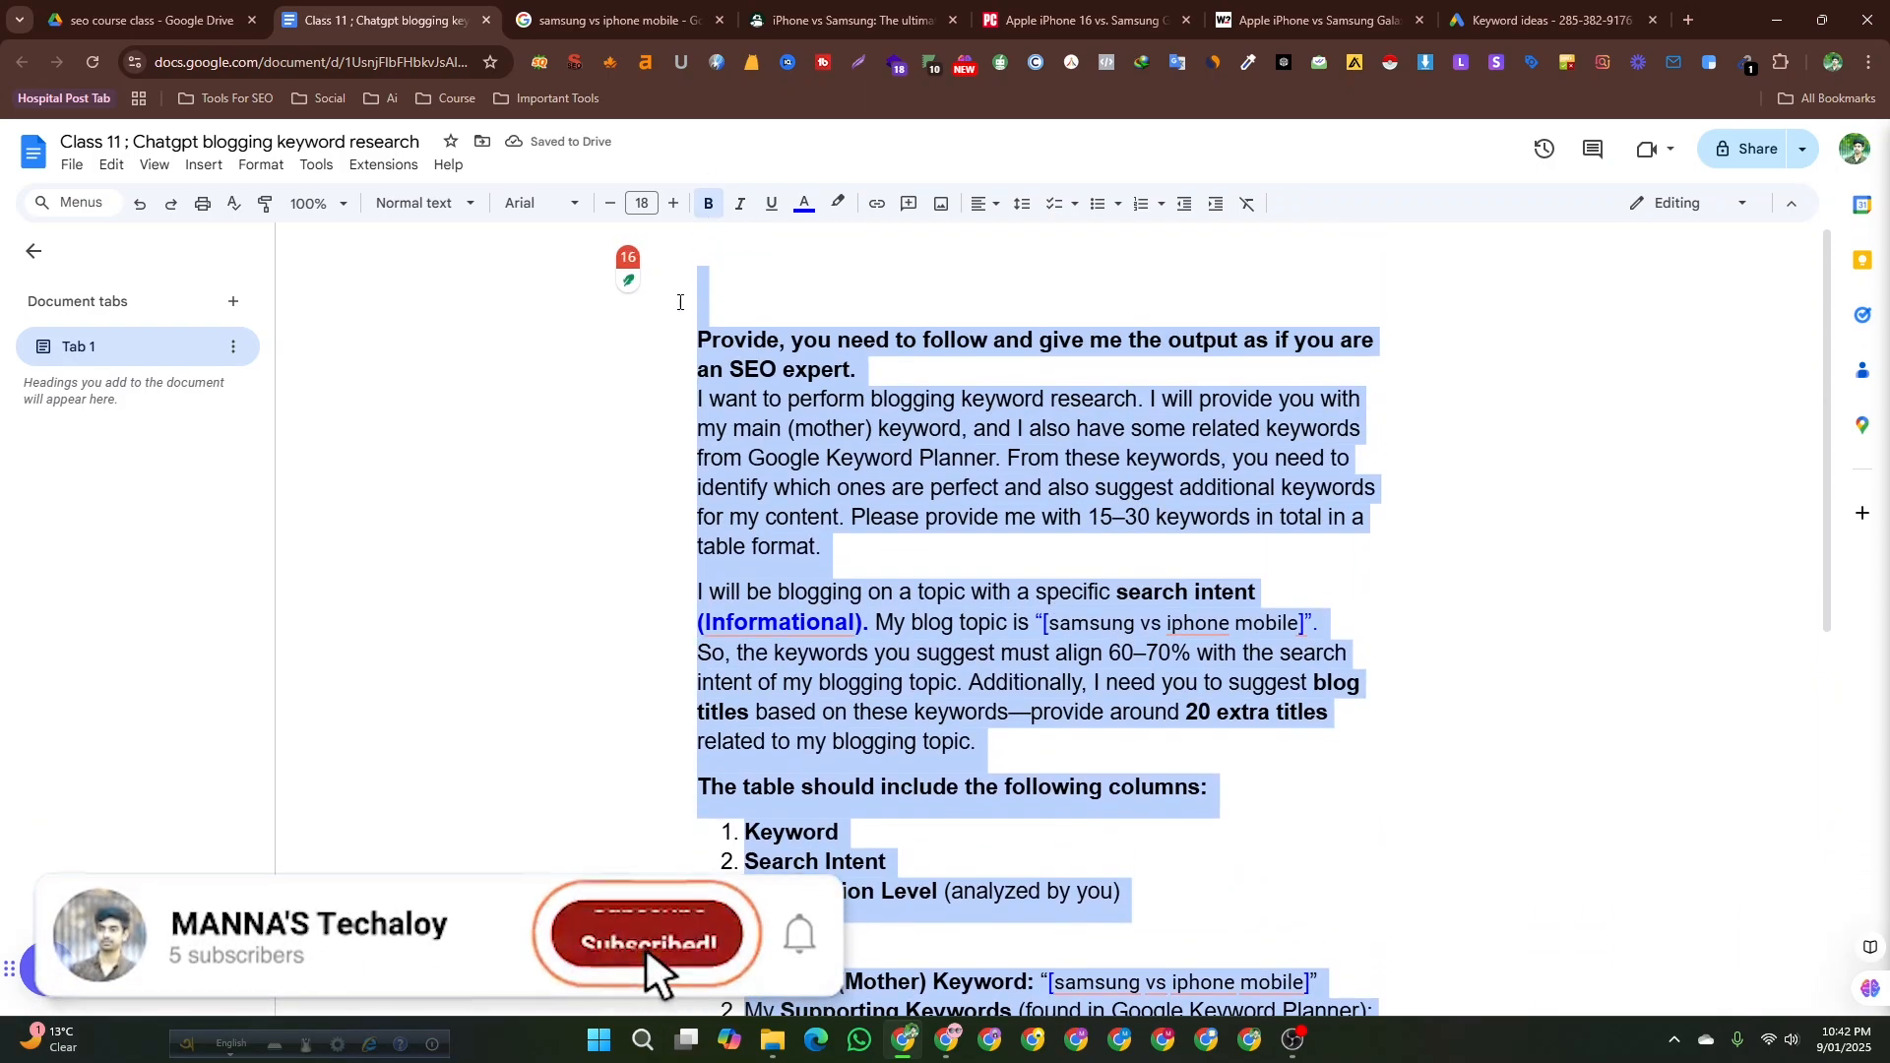
Open ChatGPT from the AI bookmarks folder in a new tab and send the copied prompt.
{"action": "left_click", "coordinate": [947, 1040]}
{"action": "left_click", "coordinate": [151, 98]}
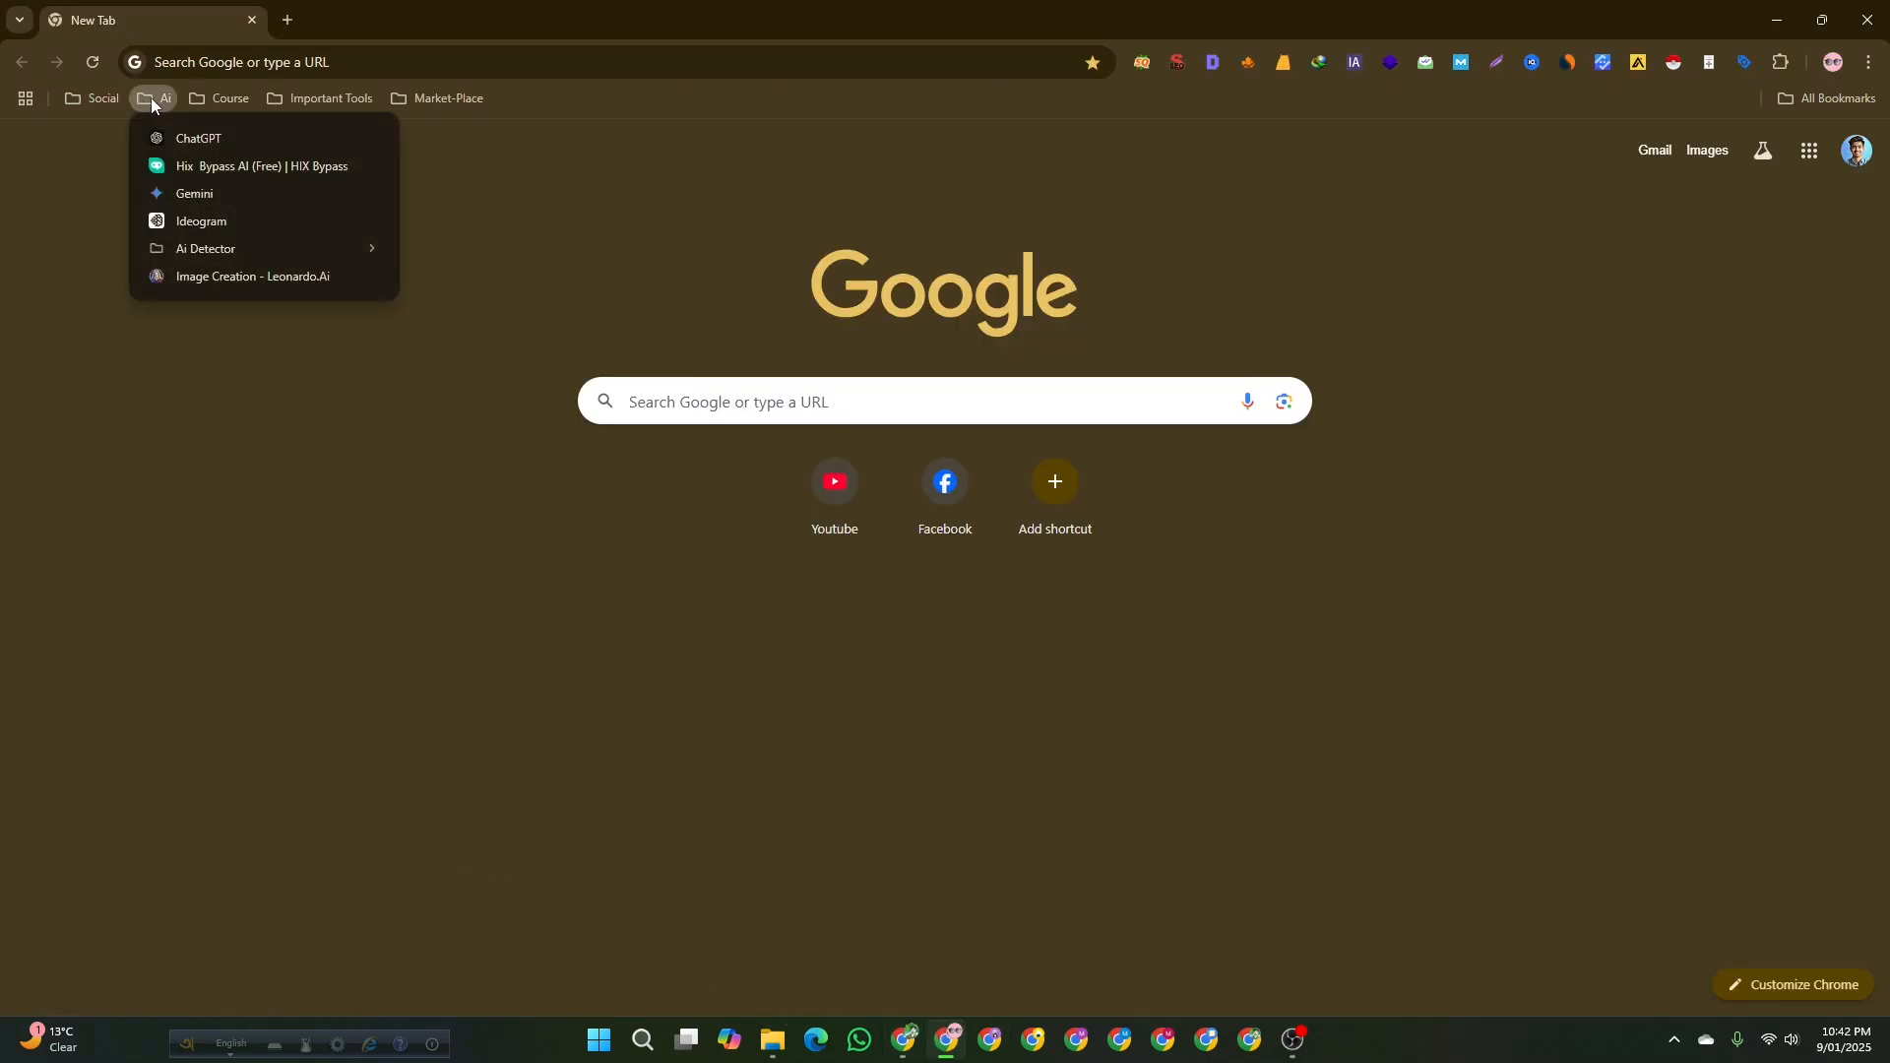
{"action": "middle_click", "coordinate": [198, 143]}
{"action": "left_click", "coordinate": [399, 12]}
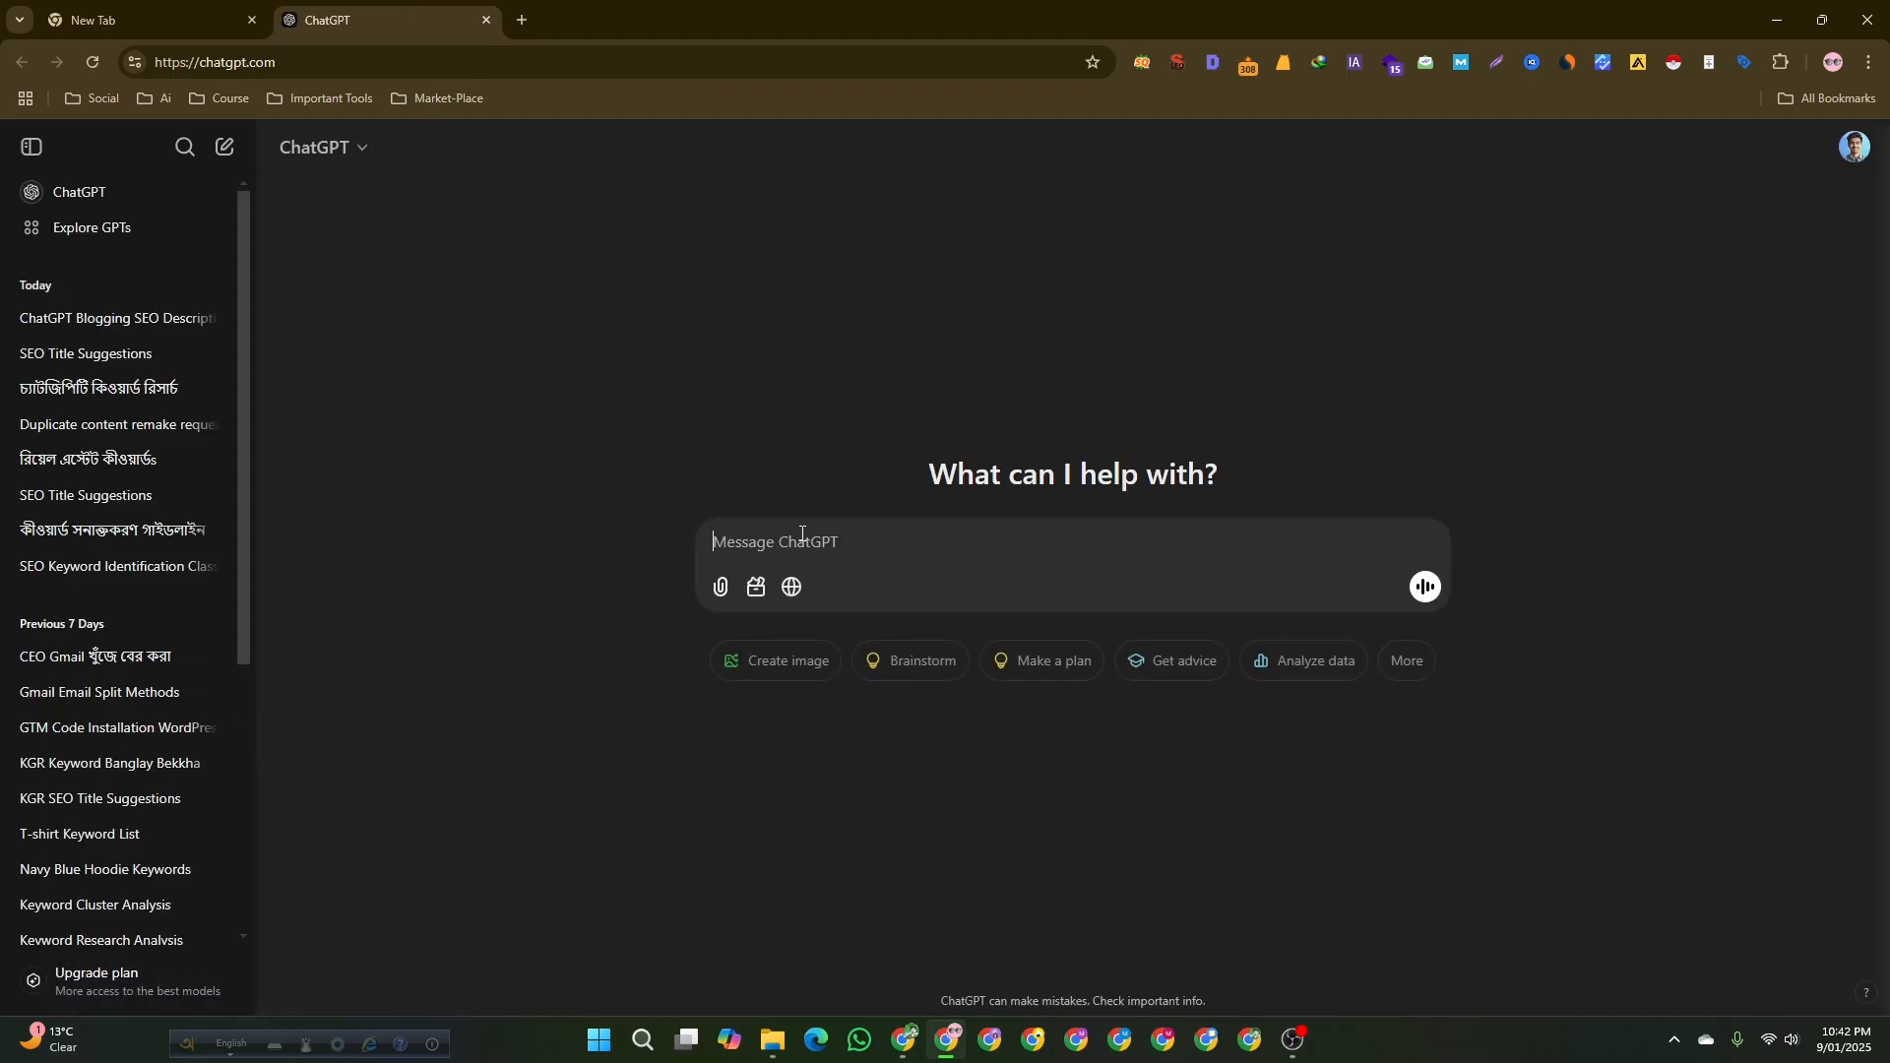
{"action": "key", "text": "ctrl+v"}
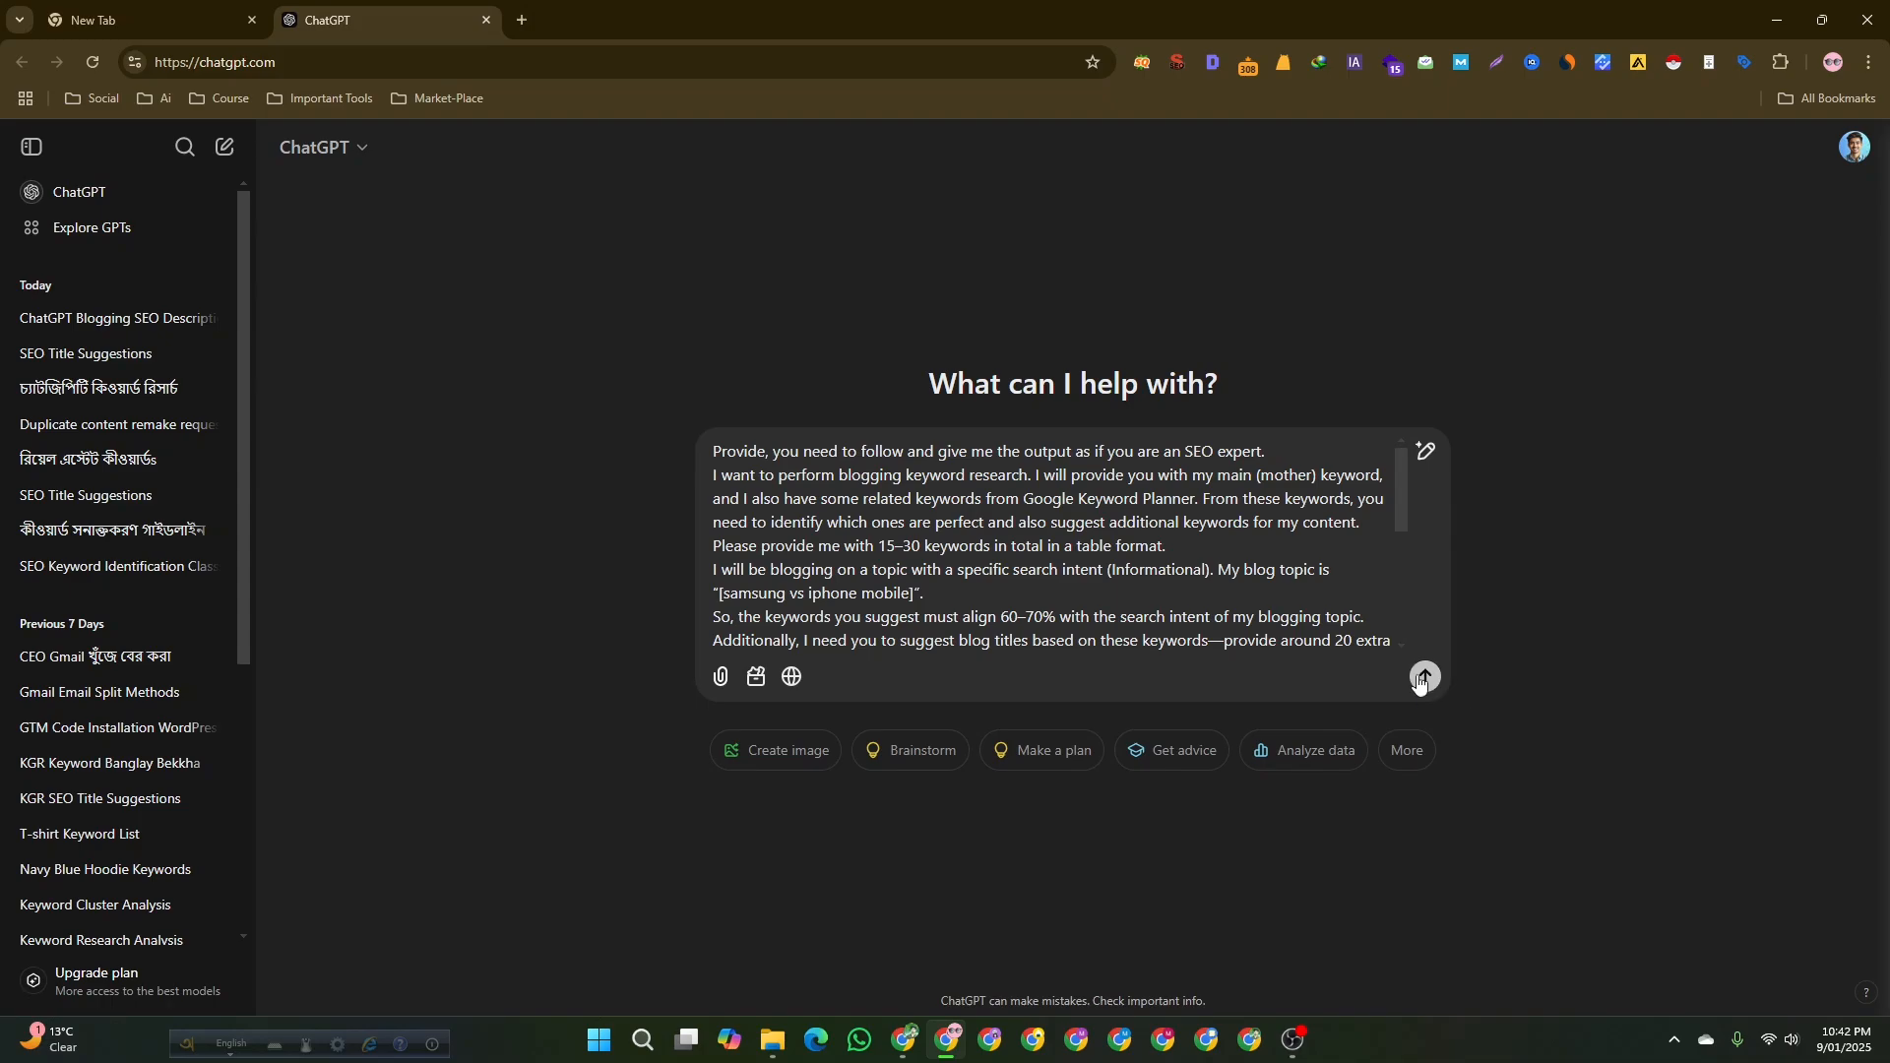
{"action": "left_click", "coordinate": [1423, 674]}
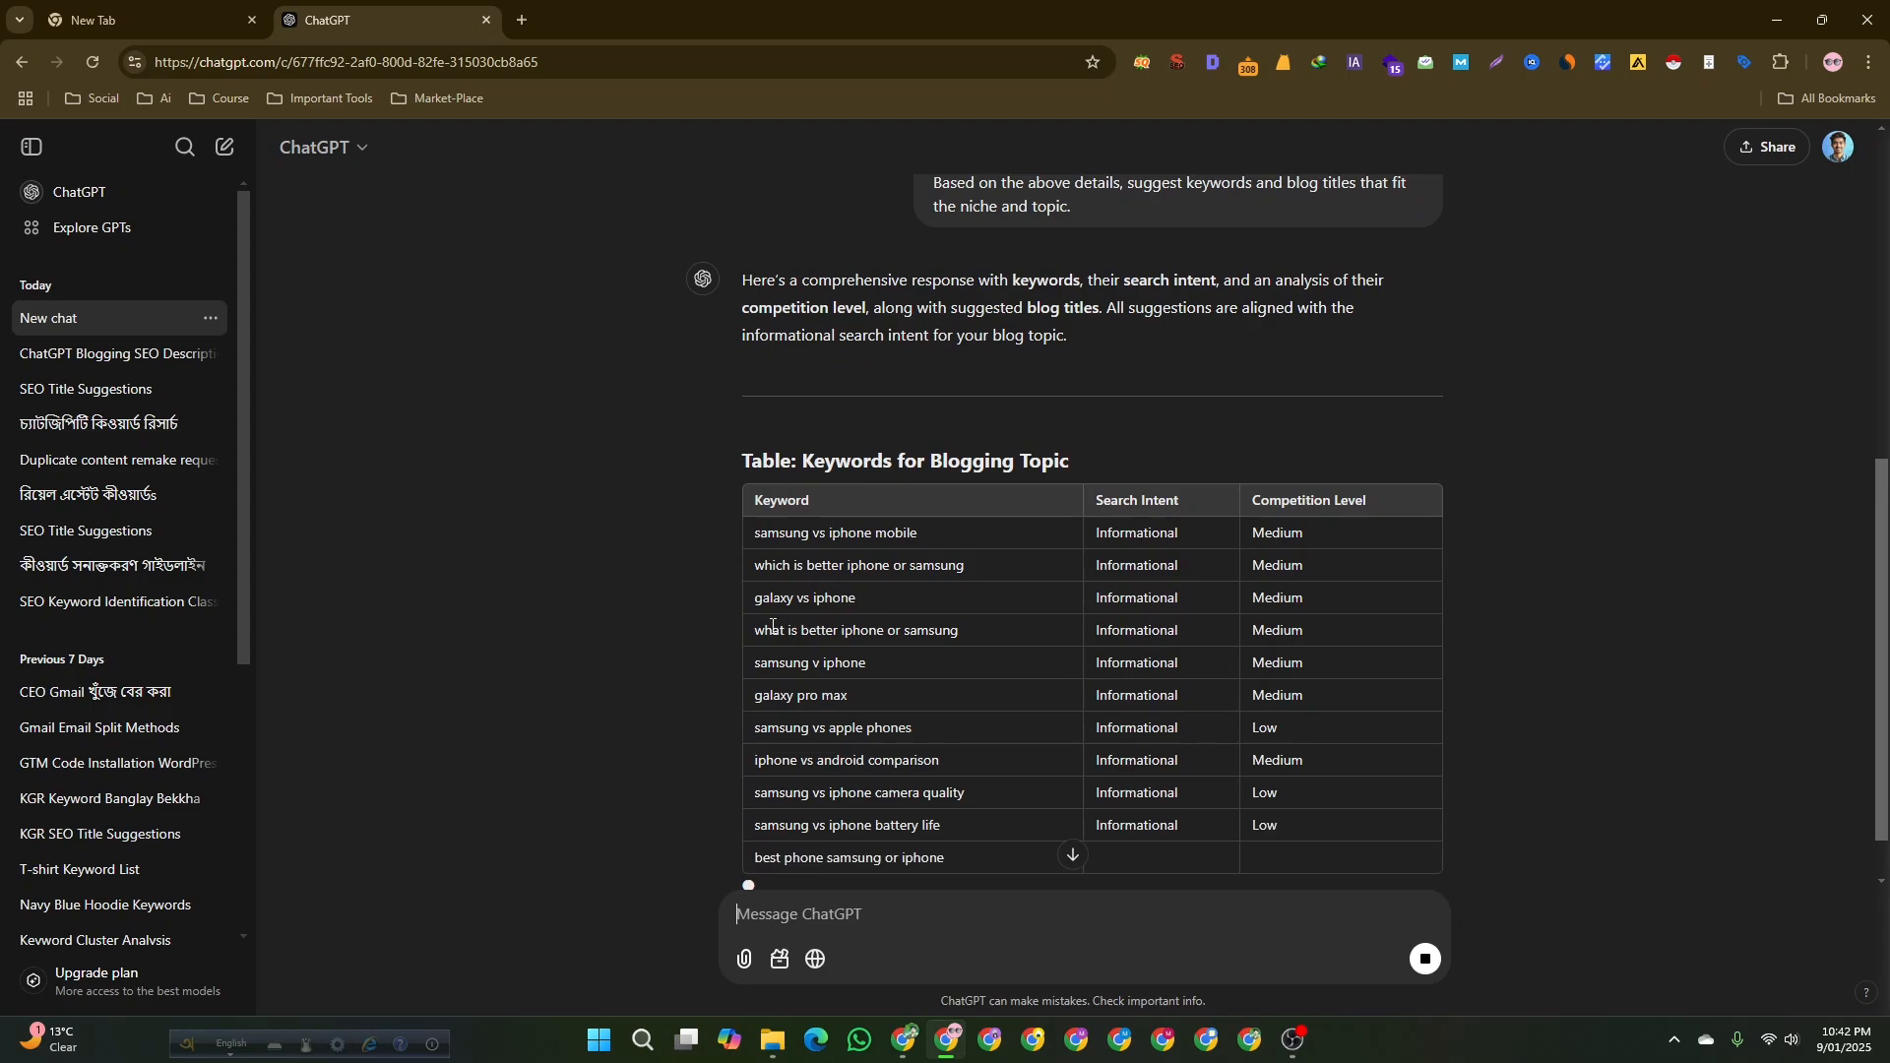
Compare the response's keywords with the supporting keywords listed in the prompt document.
{"action": "scroll", "coordinate": [782, 692], "scroll_direction": "up", "scroll_amount": 2}
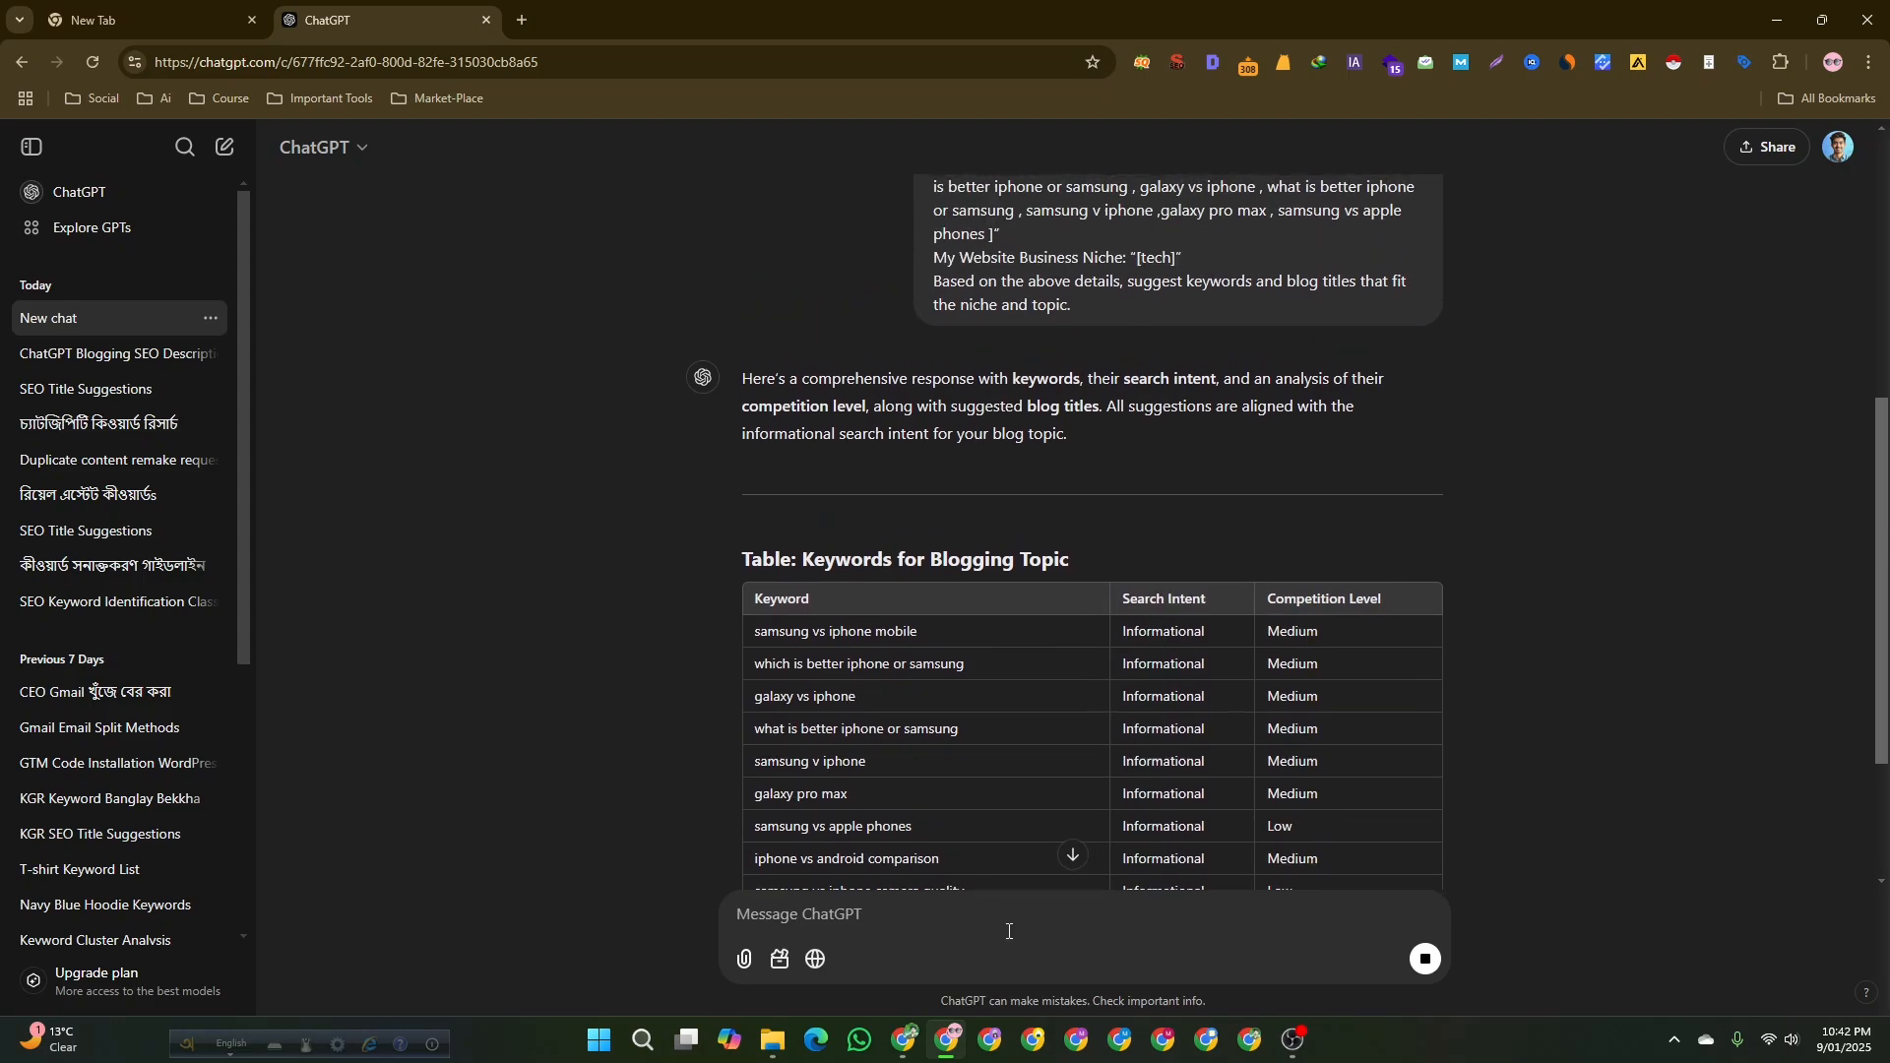
{"action": "key", "text": "alt+Tab"}
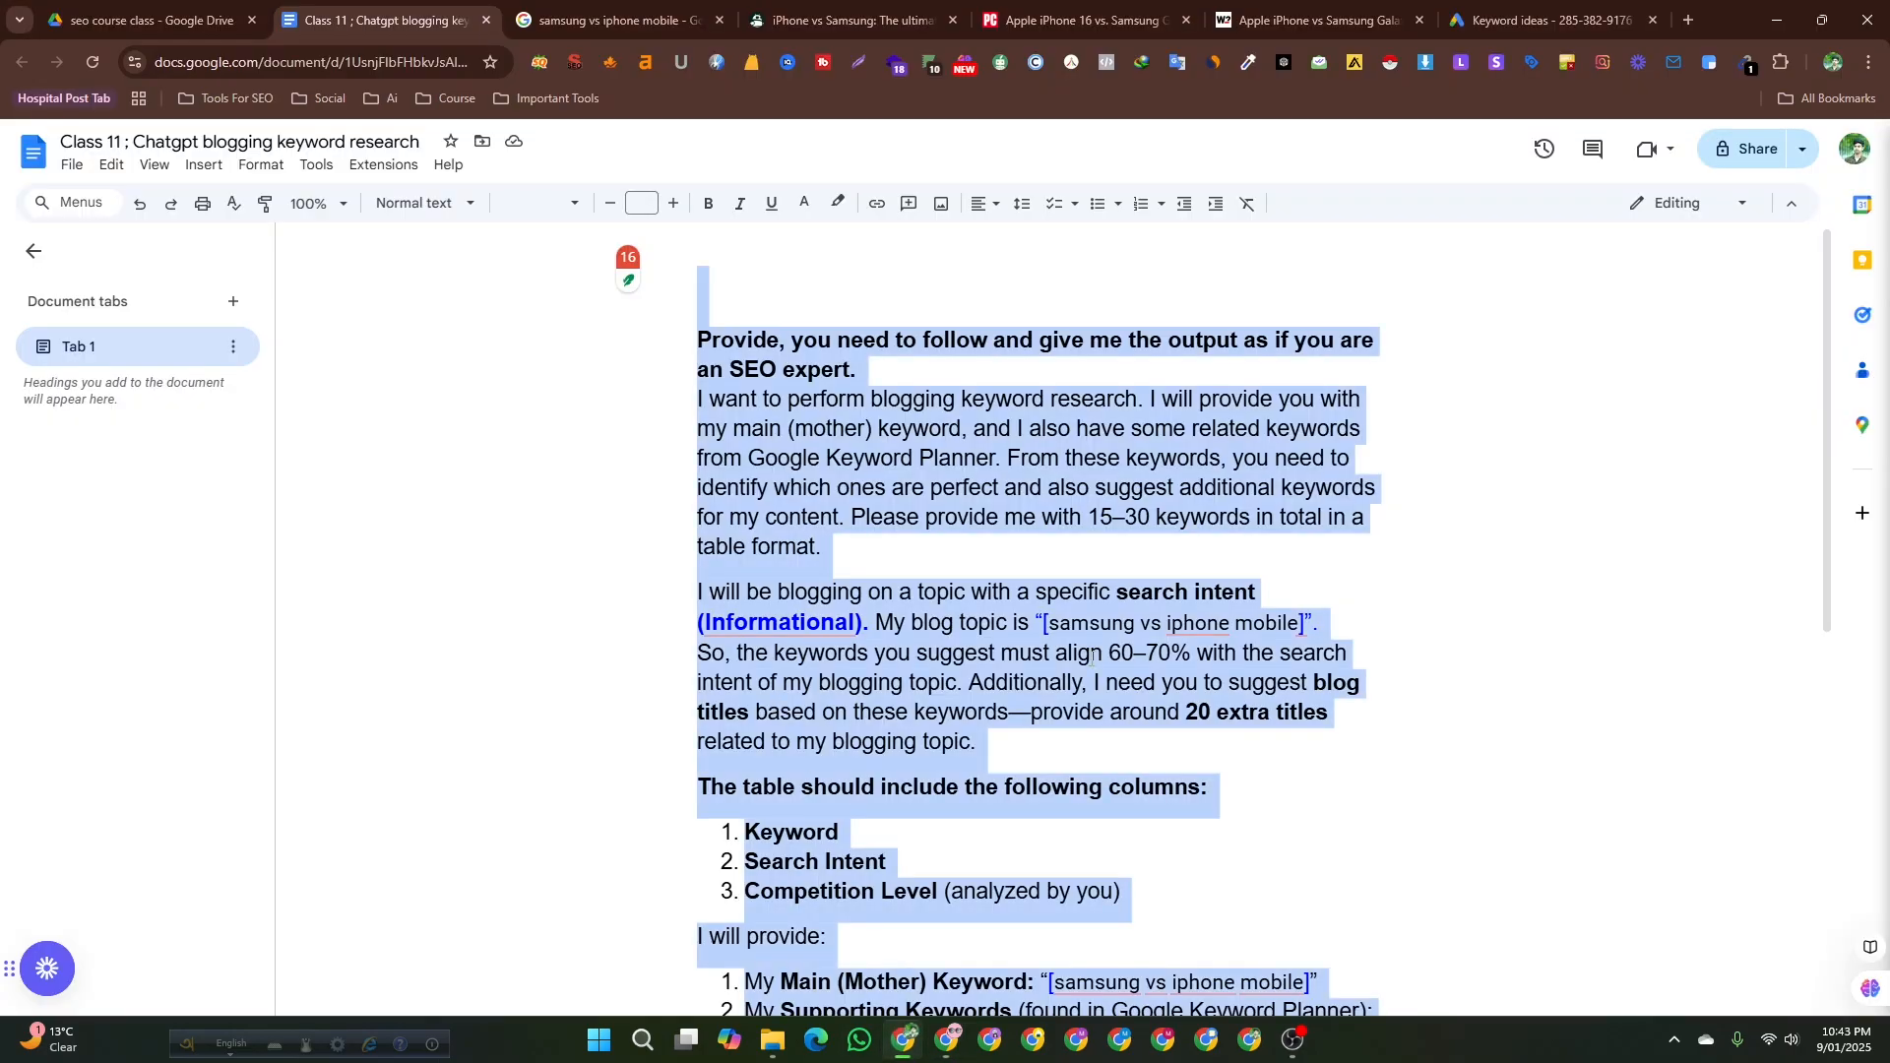
{"action": "scroll", "coordinate": [1087, 729], "scroll_direction": "down", "scroll_amount": 1}
{"action": "left_click", "coordinate": [1083, 666]}
{"action": "scroll", "coordinate": [815, 708], "scroll_direction": "up", "scroll_amount": 2}
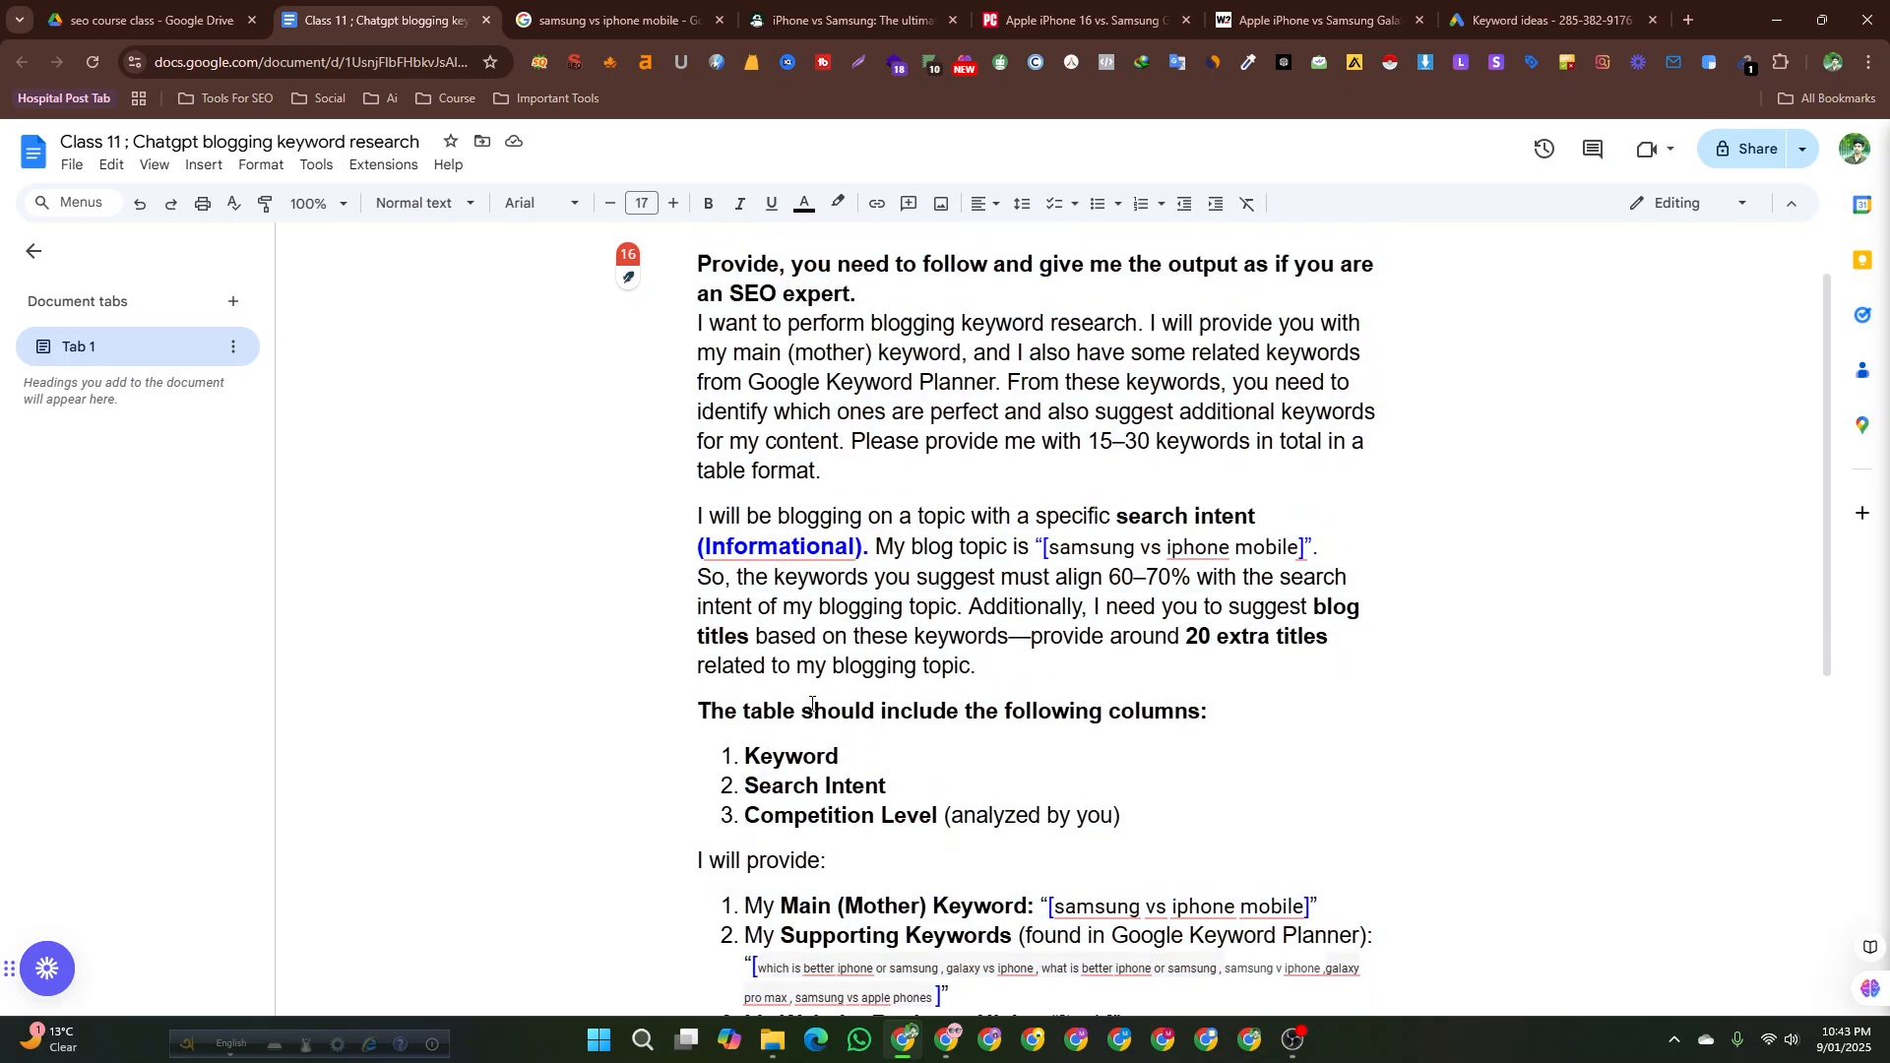
{"action": "scroll", "coordinate": [813, 705], "scroll_direction": "down", "scroll_amount": 4}
{"action": "left_click", "coordinate": [840, 658]}
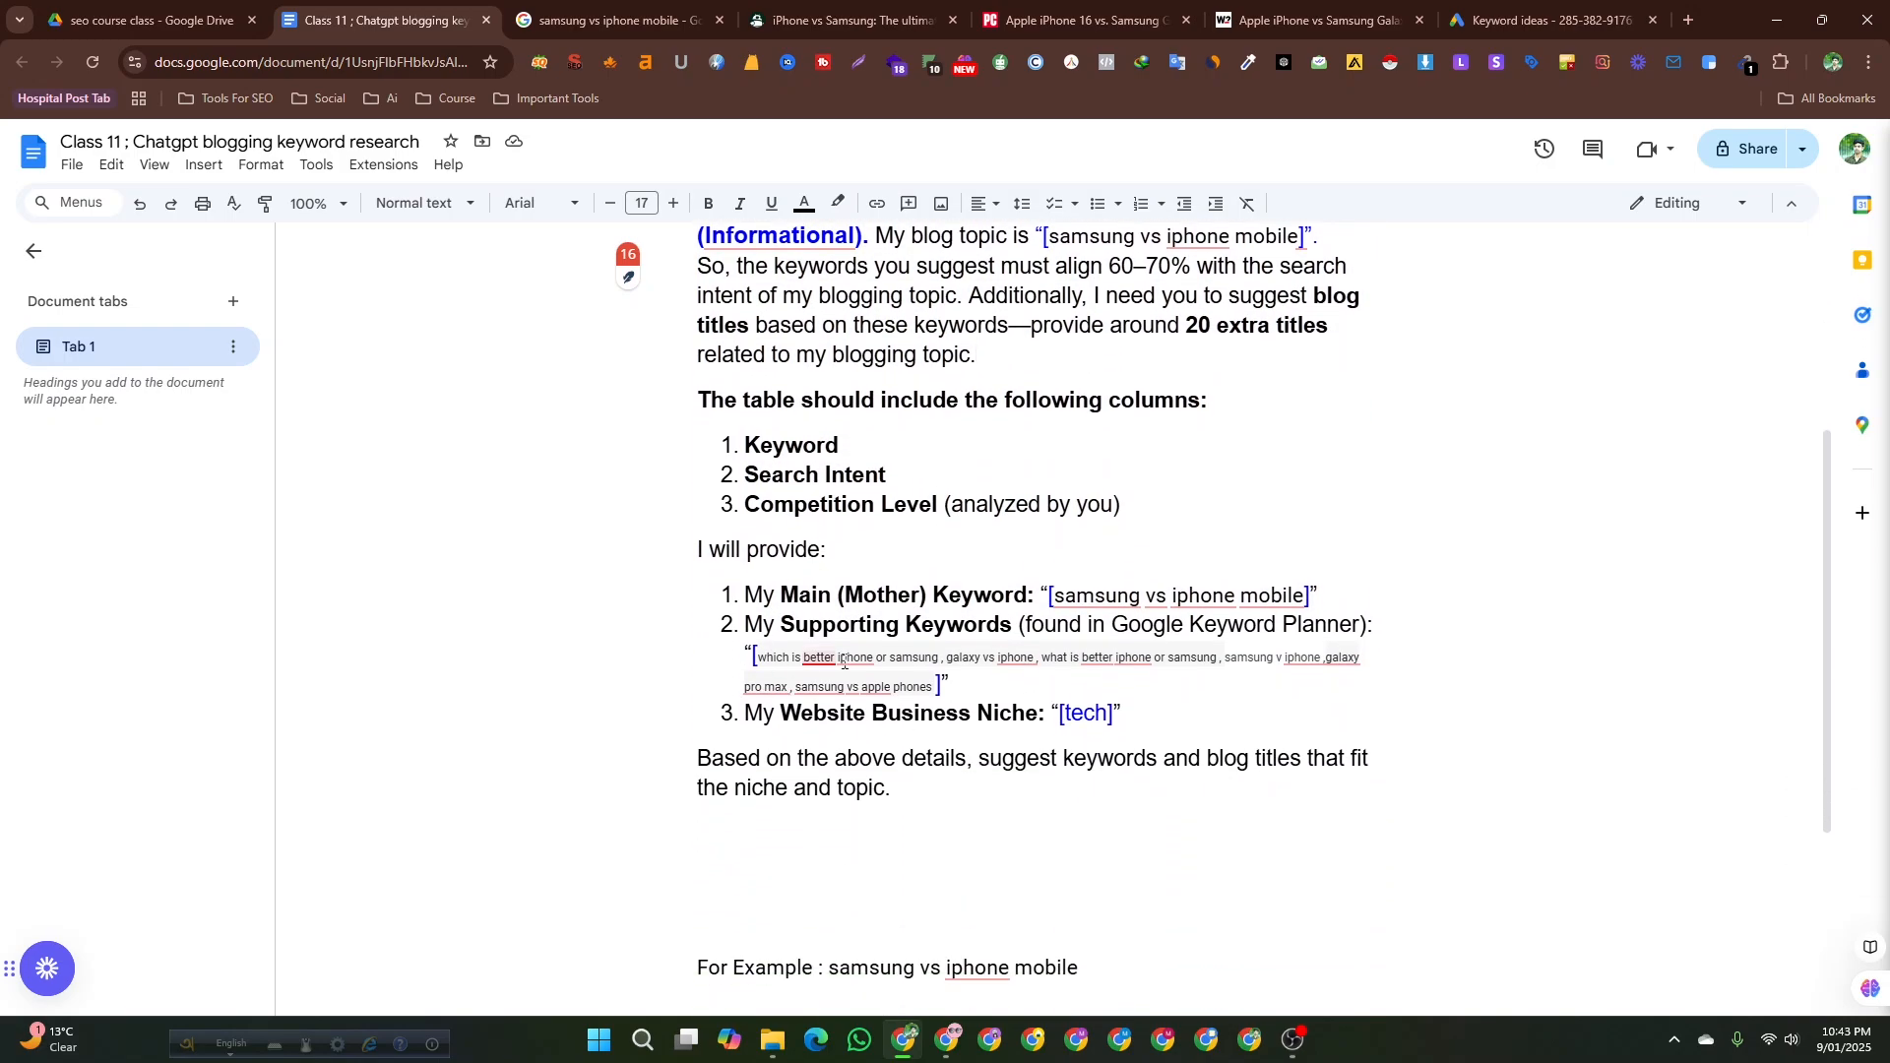
{"action": "left_click", "coordinate": [1113, 659]}
{"action": "left_click", "coordinate": [1345, 658]}
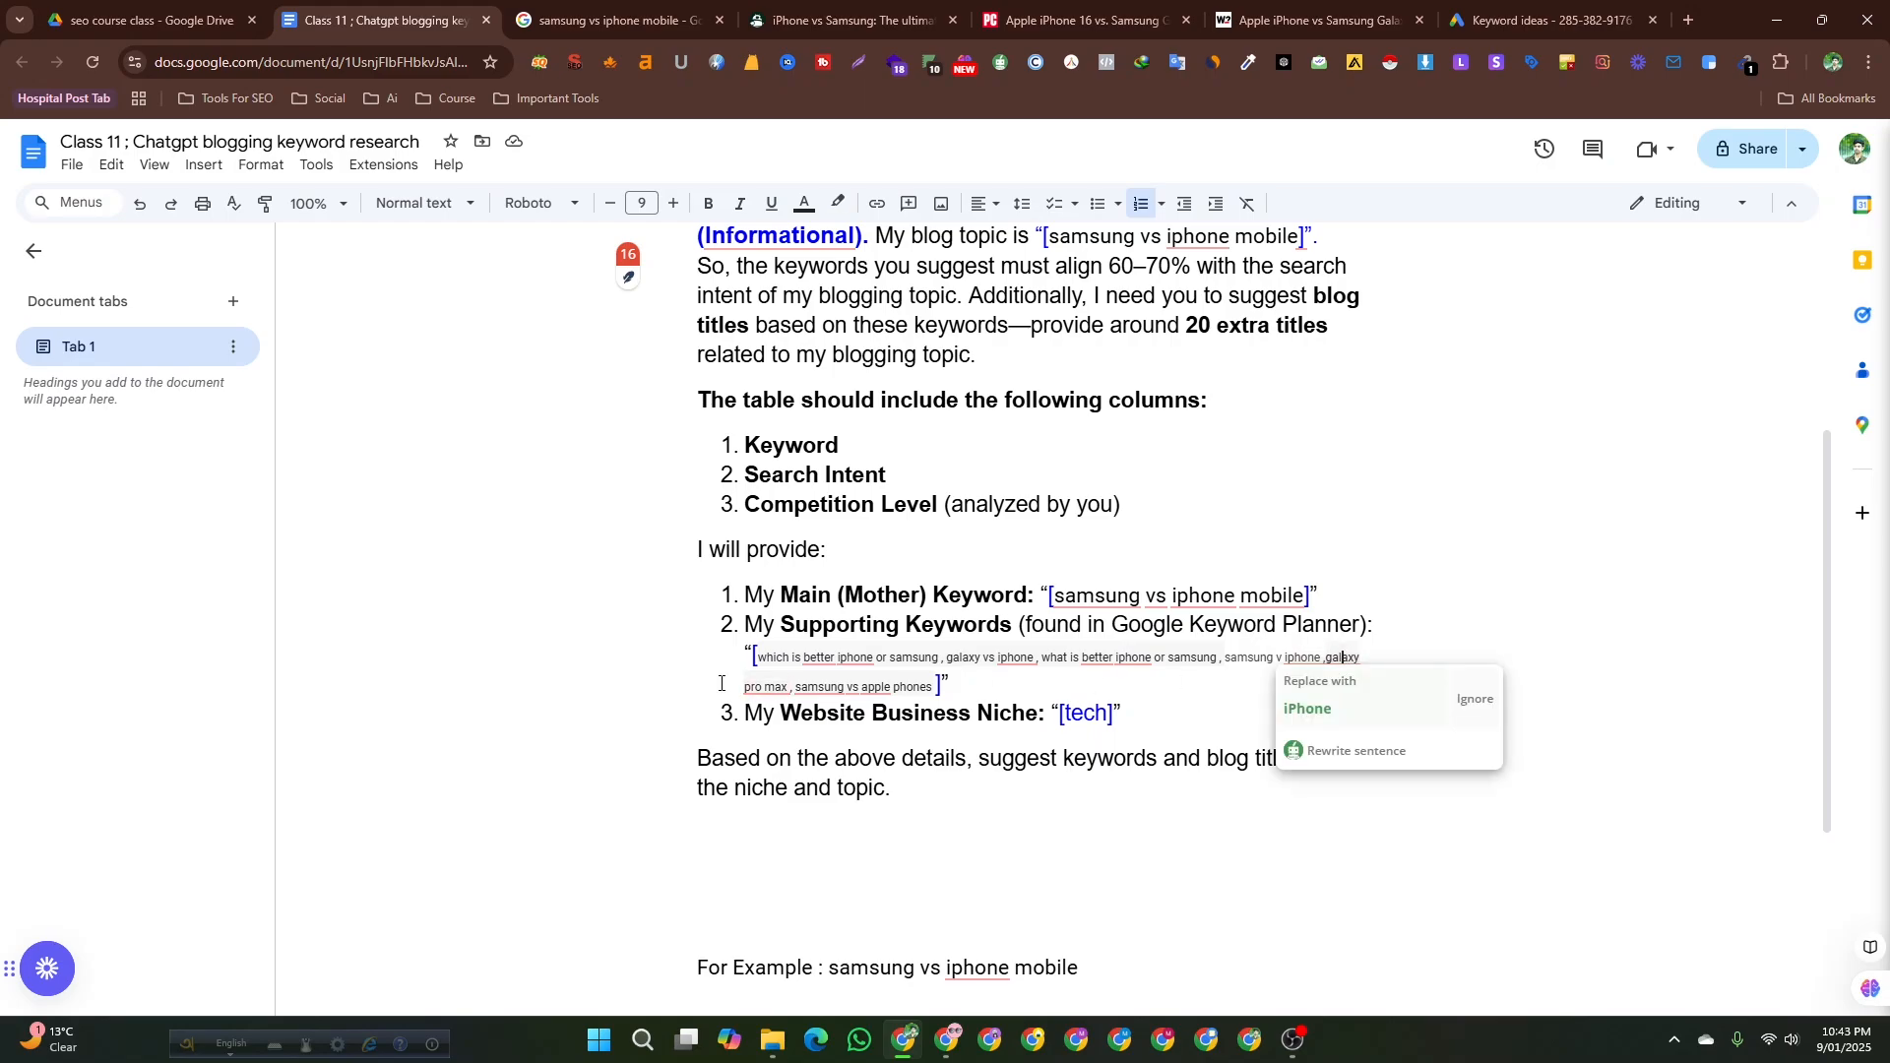
{"action": "left_click", "coordinate": [825, 687]}
{"action": "key", "text": "alt+Tab"}
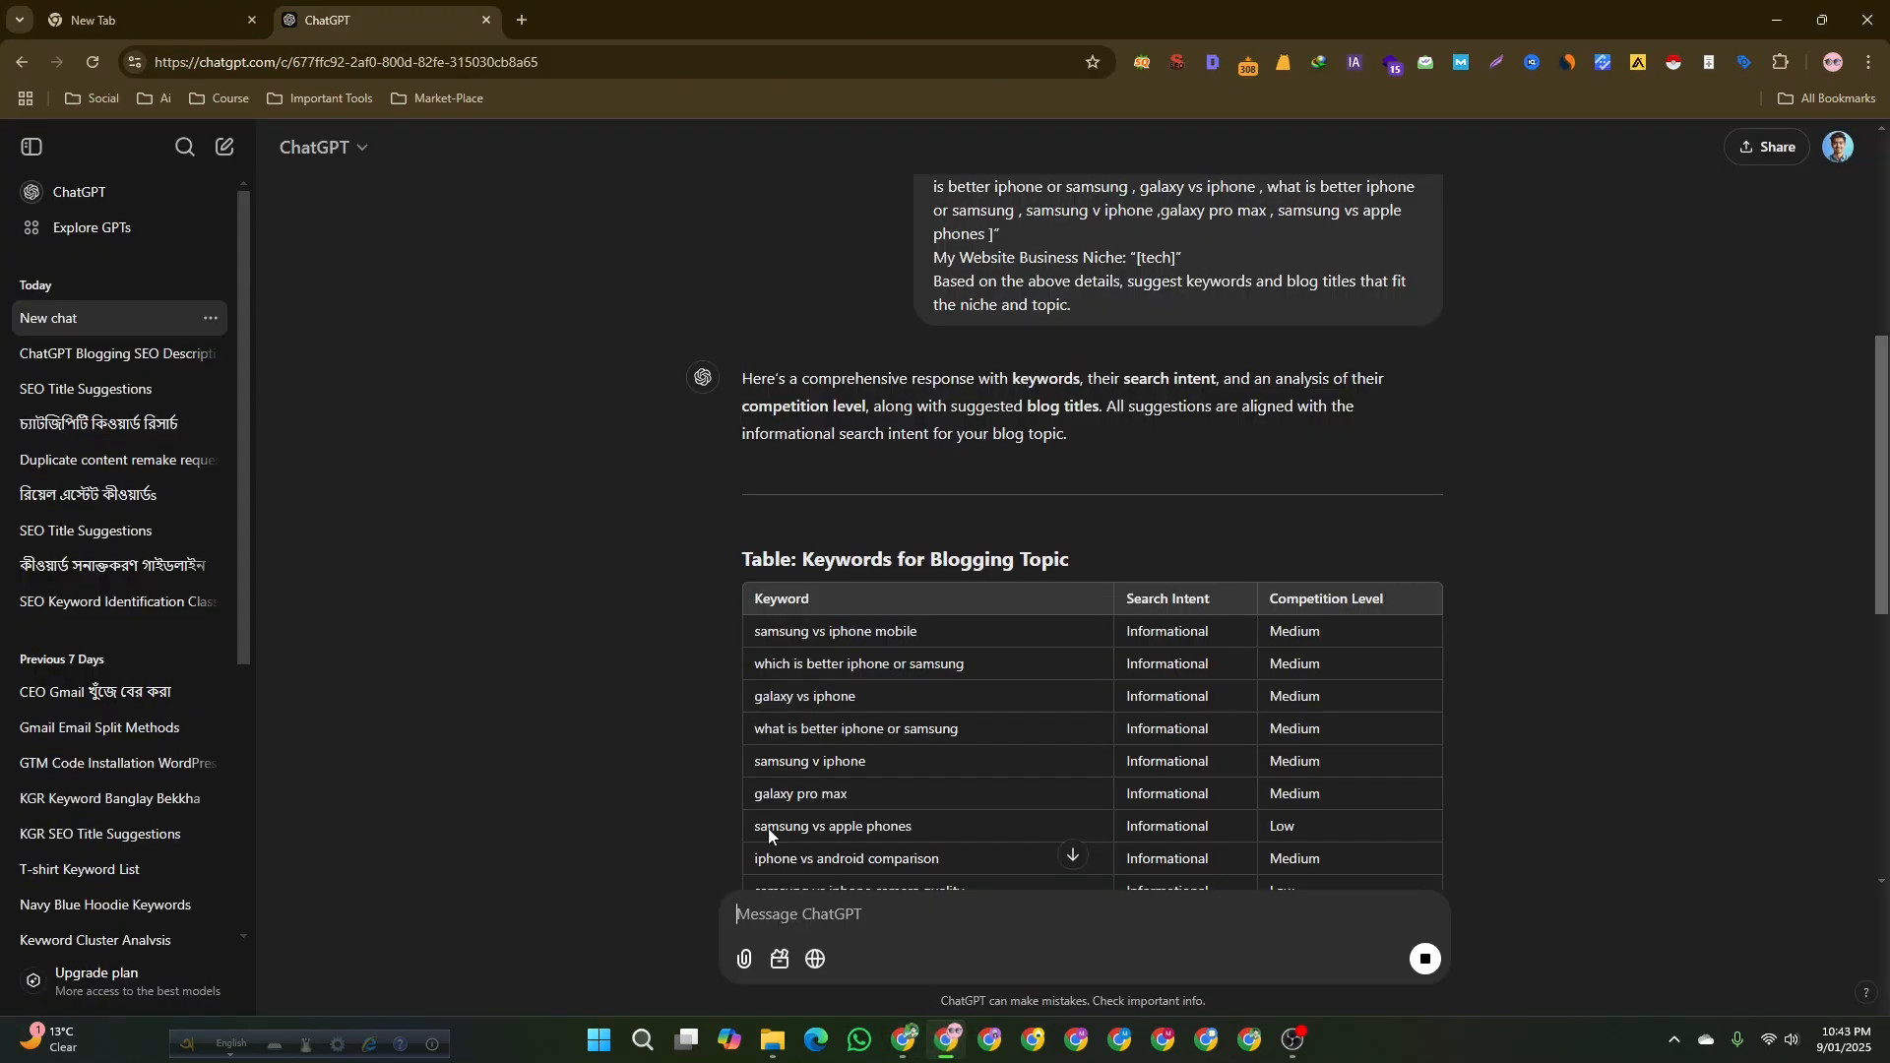
Review the generated keyword table with search intent and competition levels.
{"action": "scroll", "coordinate": [706, 745], "scroll_direction": "down", "scroll_amount": 8}
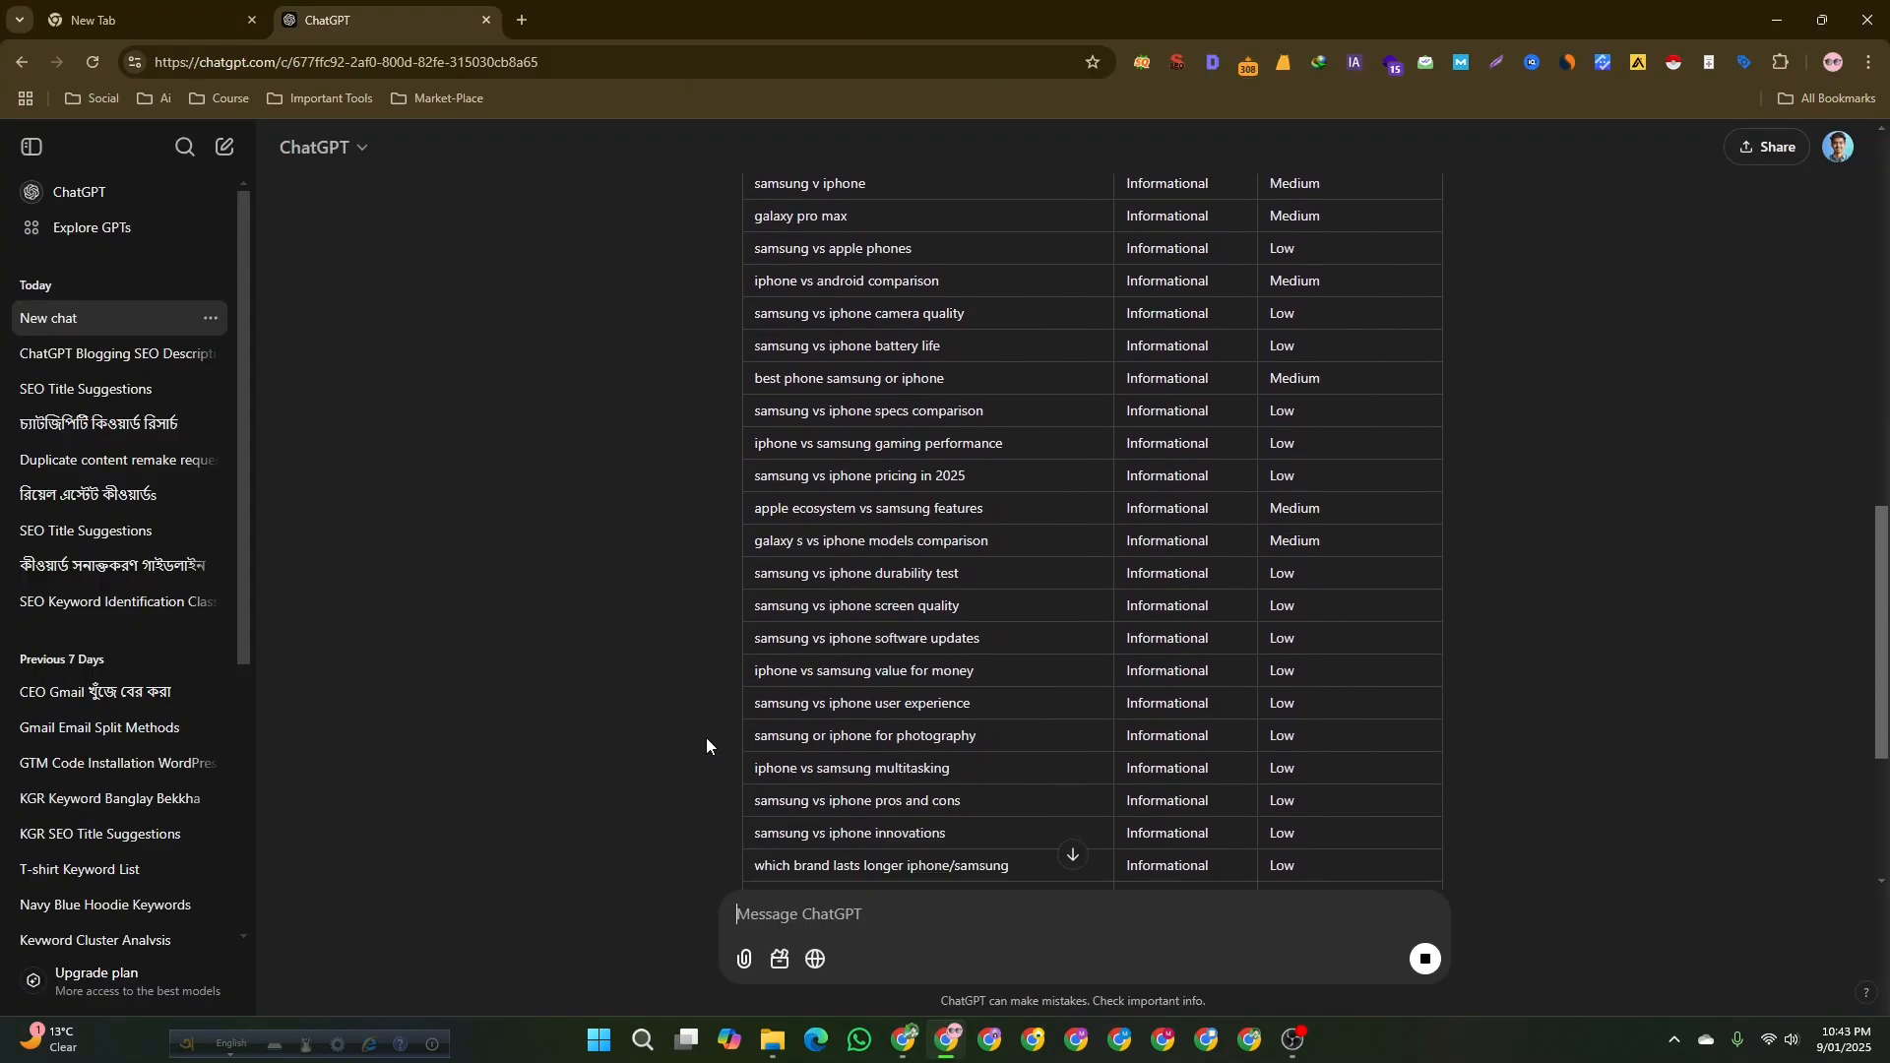
{"action": "scroll", "coordinate": [706, 744], "scroll_direction": "up", "scroll_amount": 6}
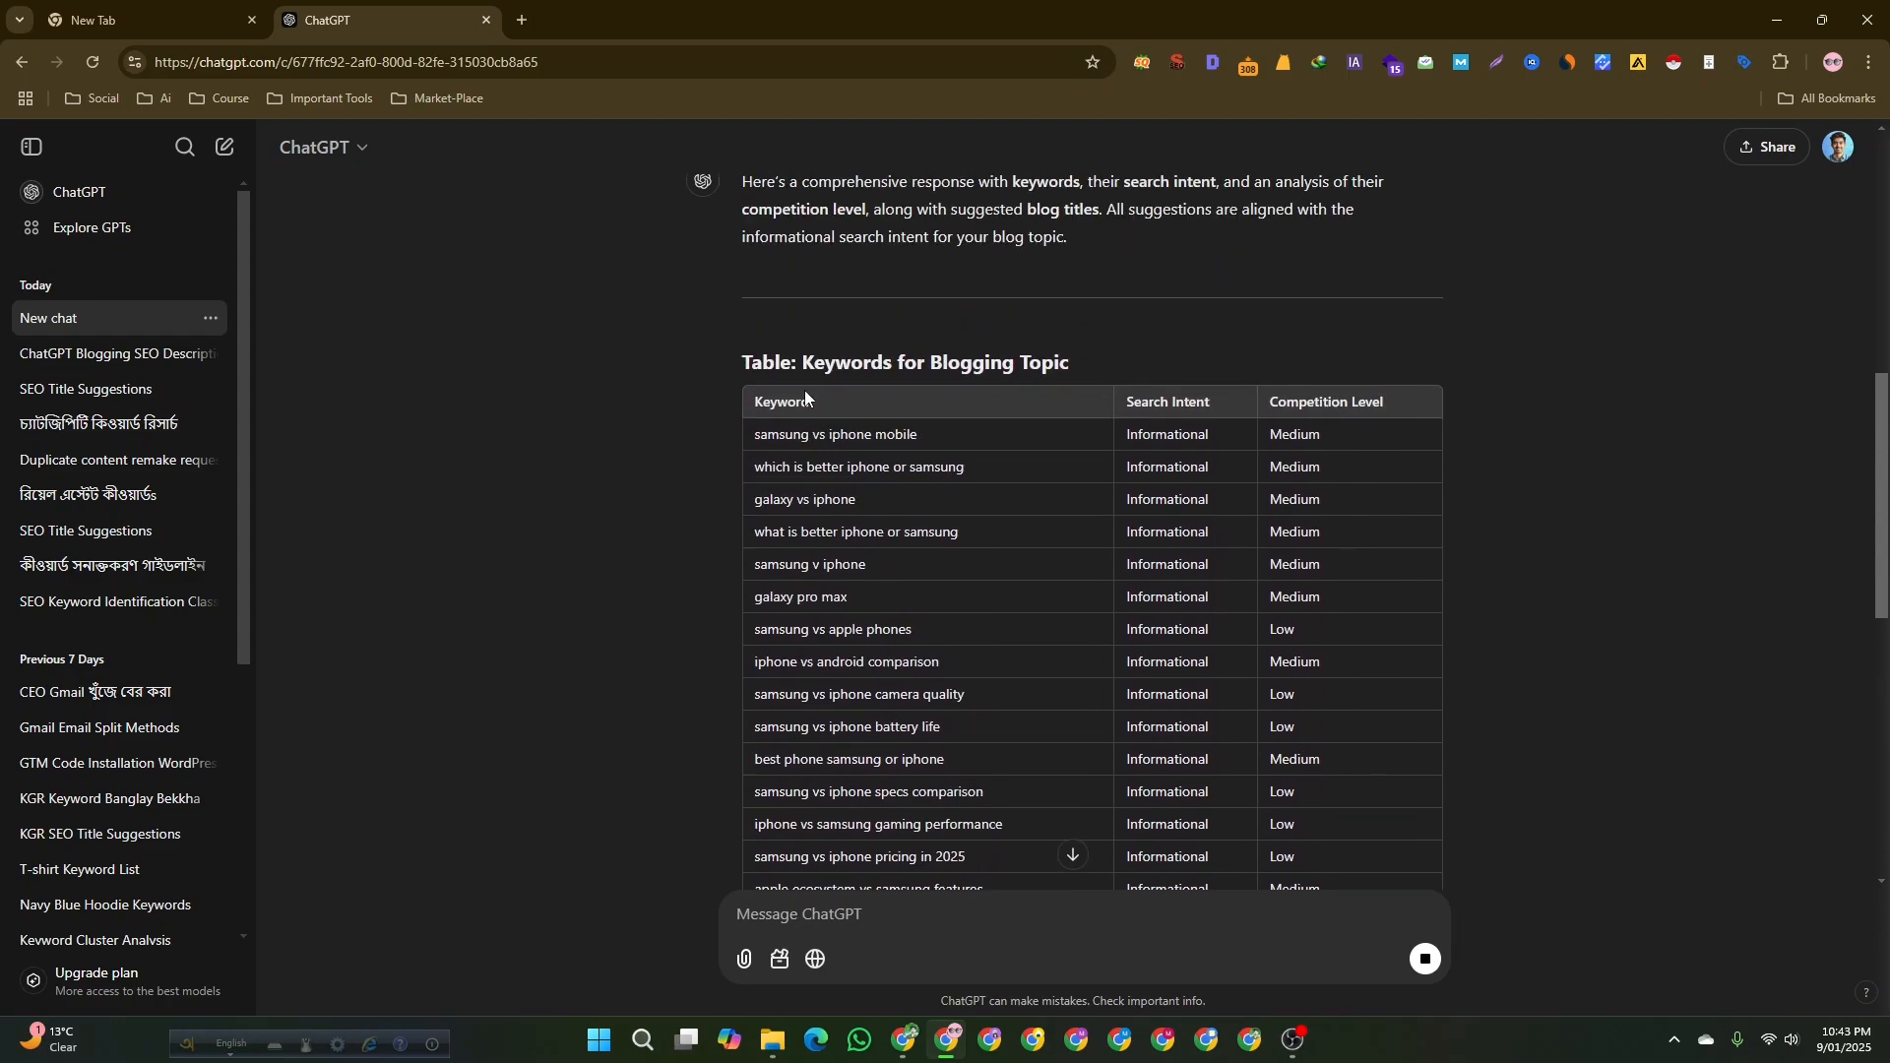
{"action": "scroll", "coordinate": [897, 845], "scroll_direction": "down", "scroll_amount": 7}
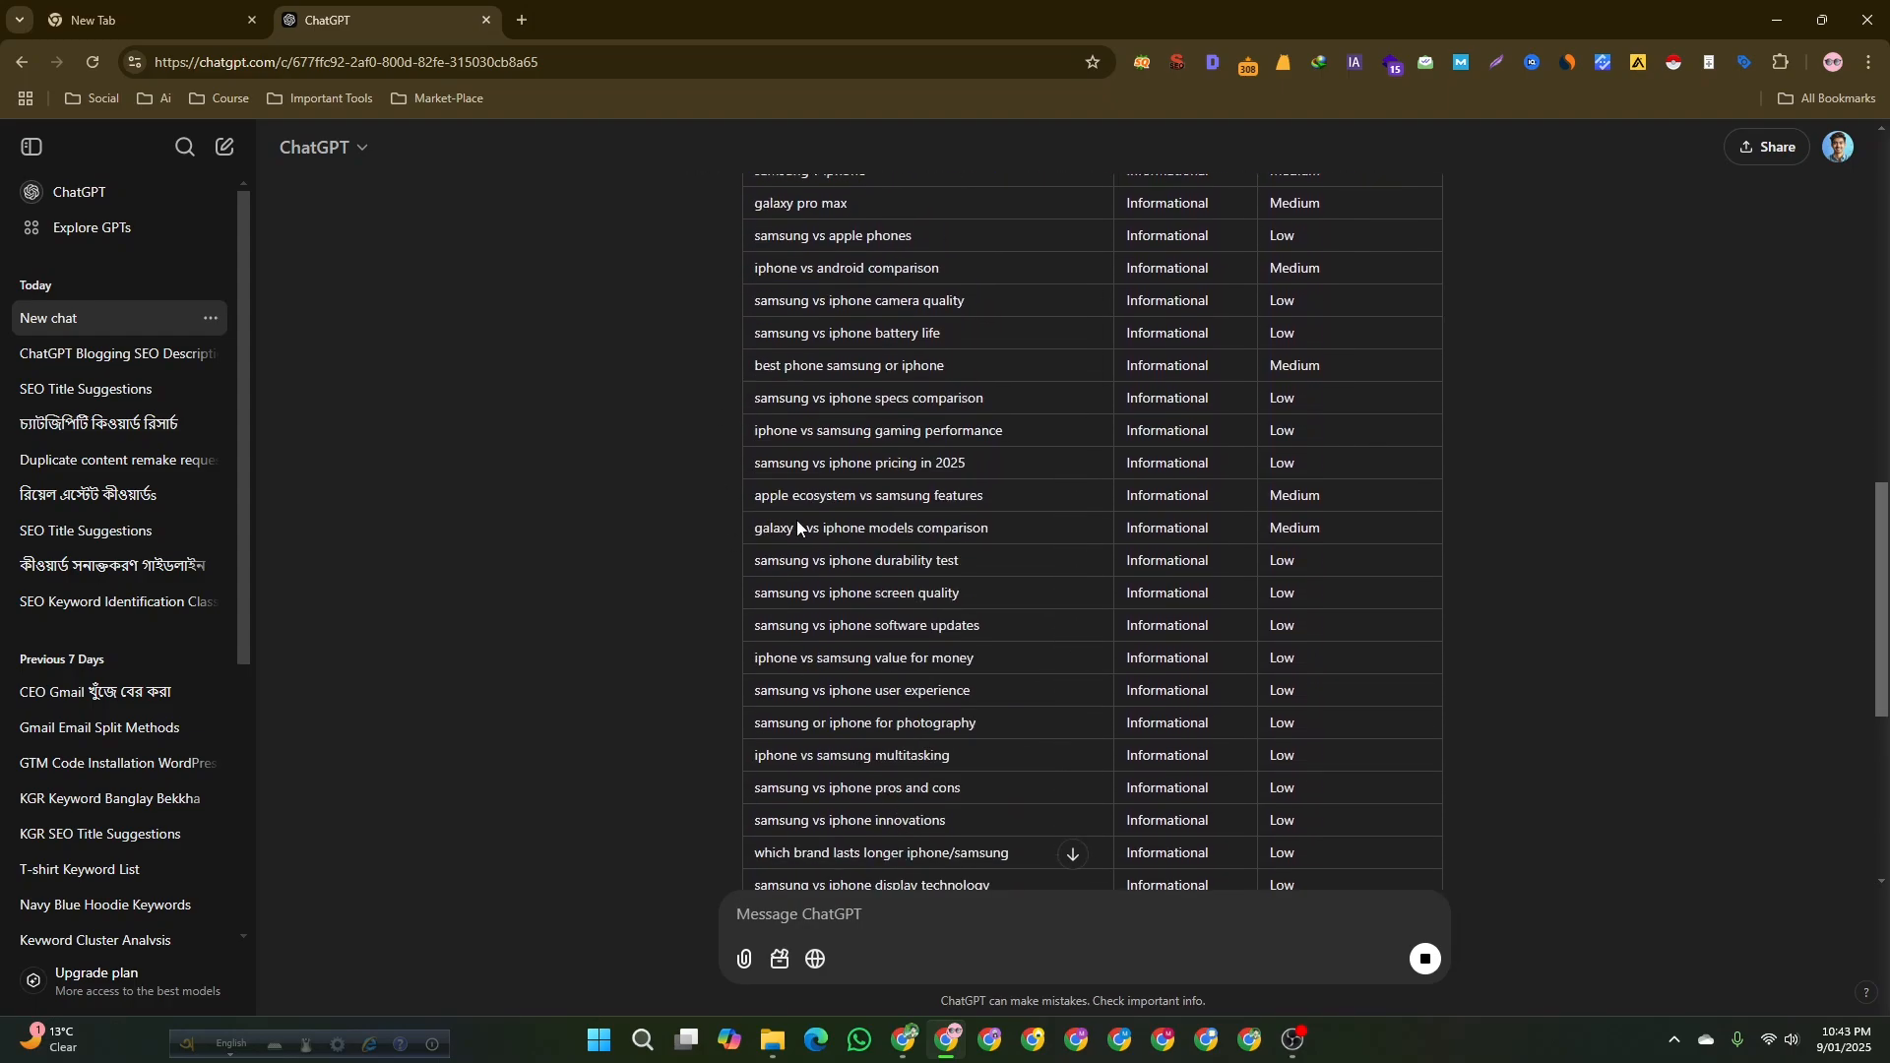
{"action": "scroll", "coordinate": [848, 706], "scroll_direction": "up", "scroll_amount": 6}
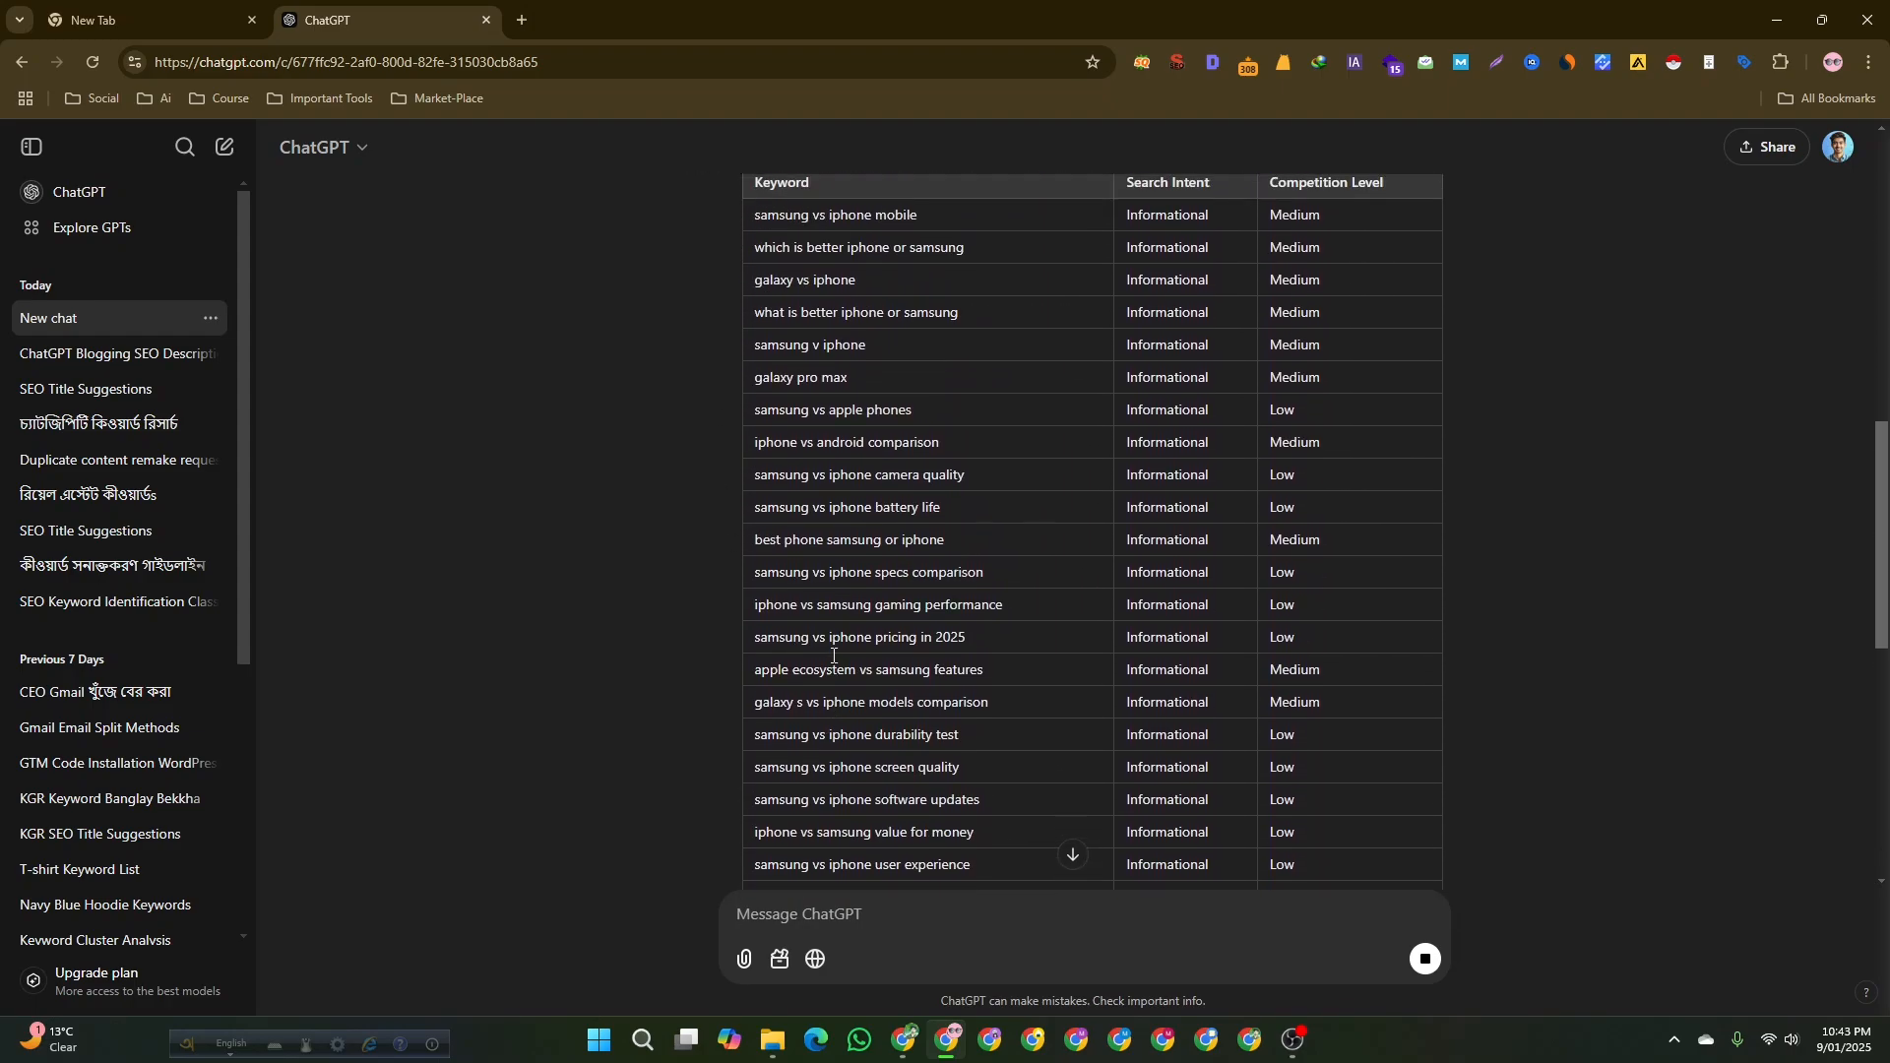
{"action": "scroll", "coordinate": [833, 657], "scroll_direction": "down", "scroll_amount": 1}
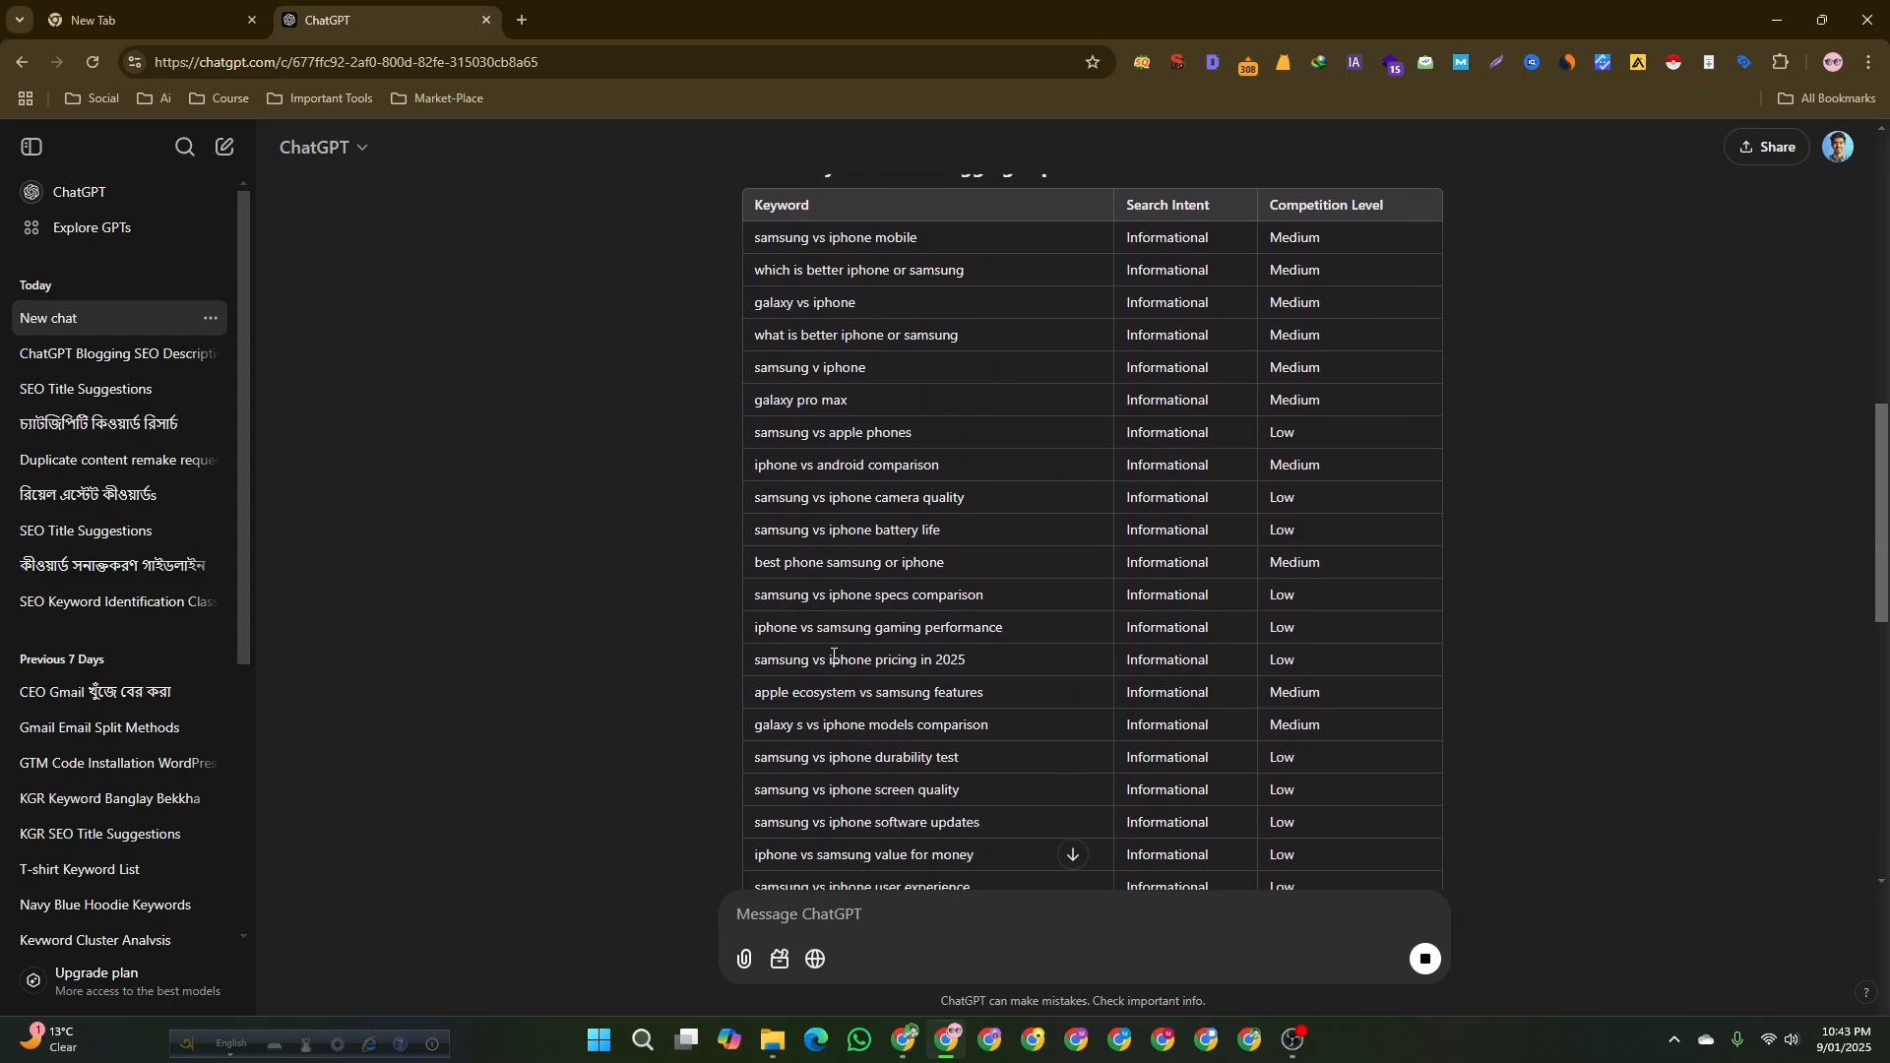
{"action": "scroll", "coordinate": [834, 657], "scroll_direction": "up", "scroll_amount": 1}
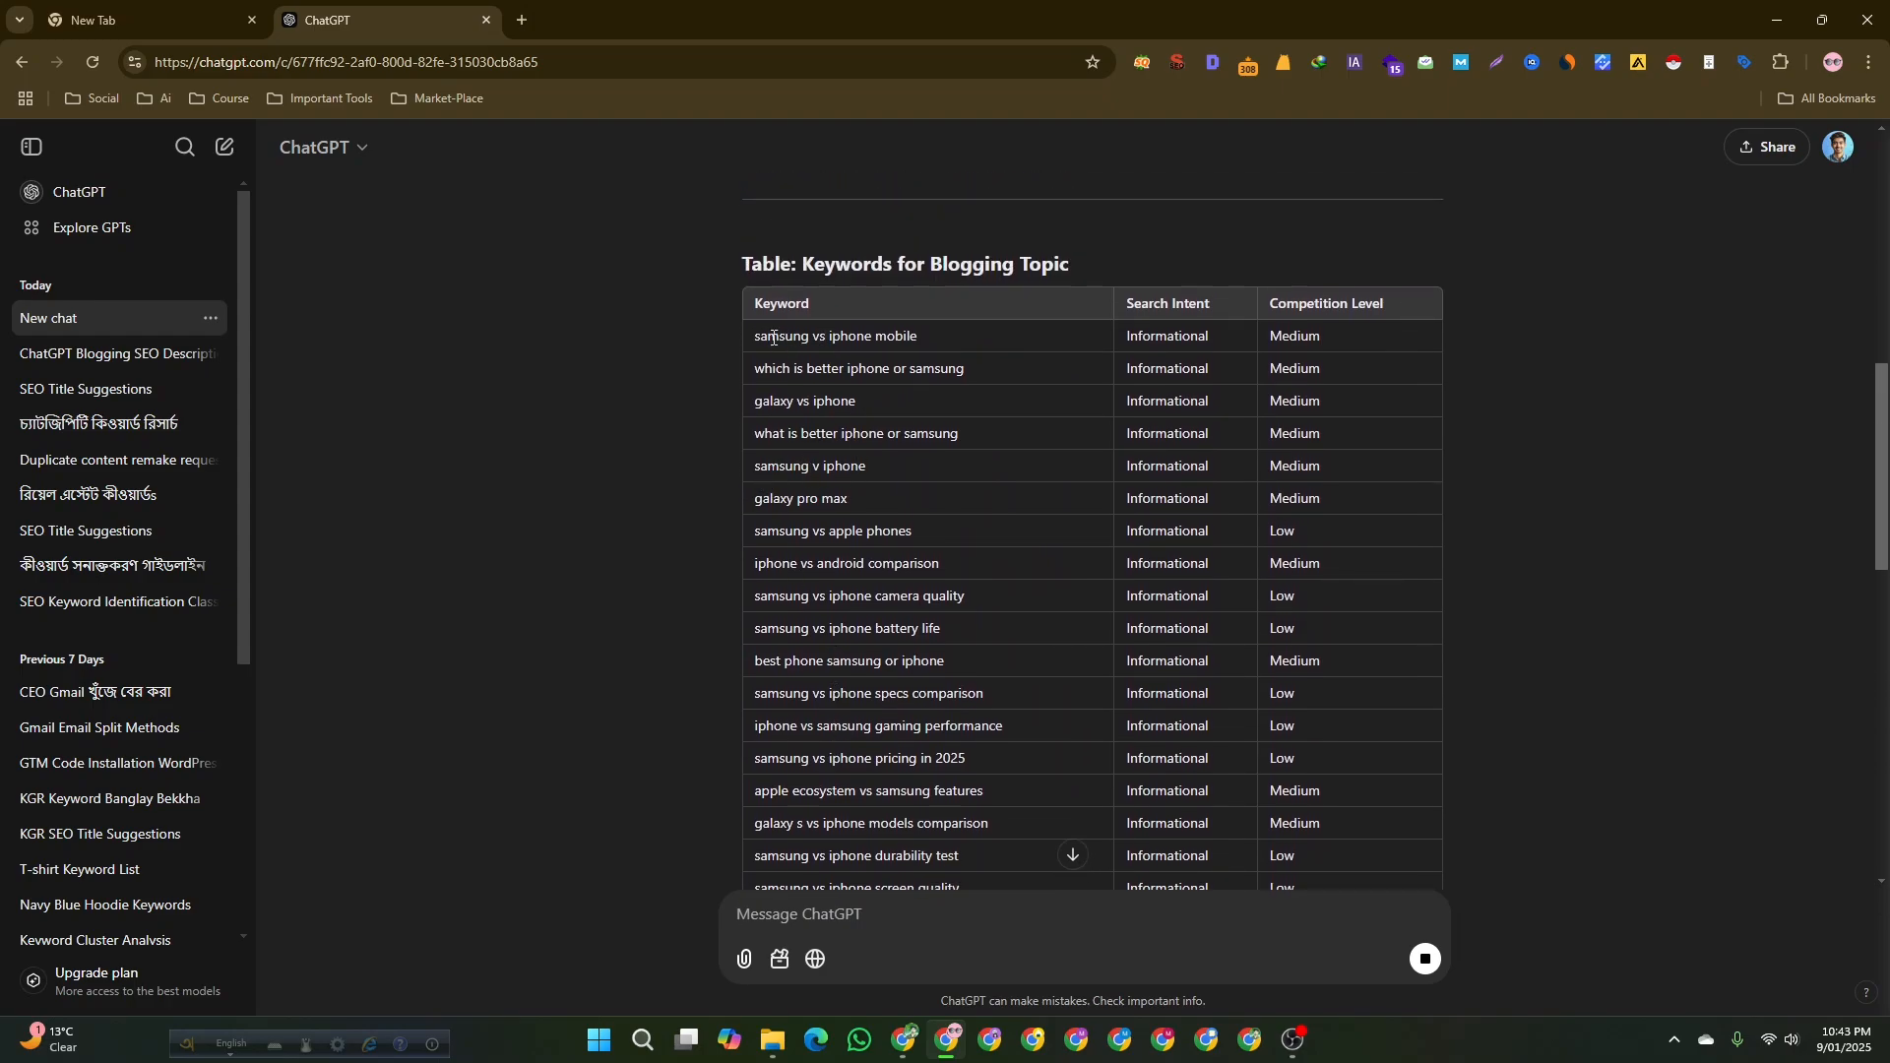
{"action": "left_click_drag", "start_coordinate": [750, 337], "coordinate": [931, 335]}
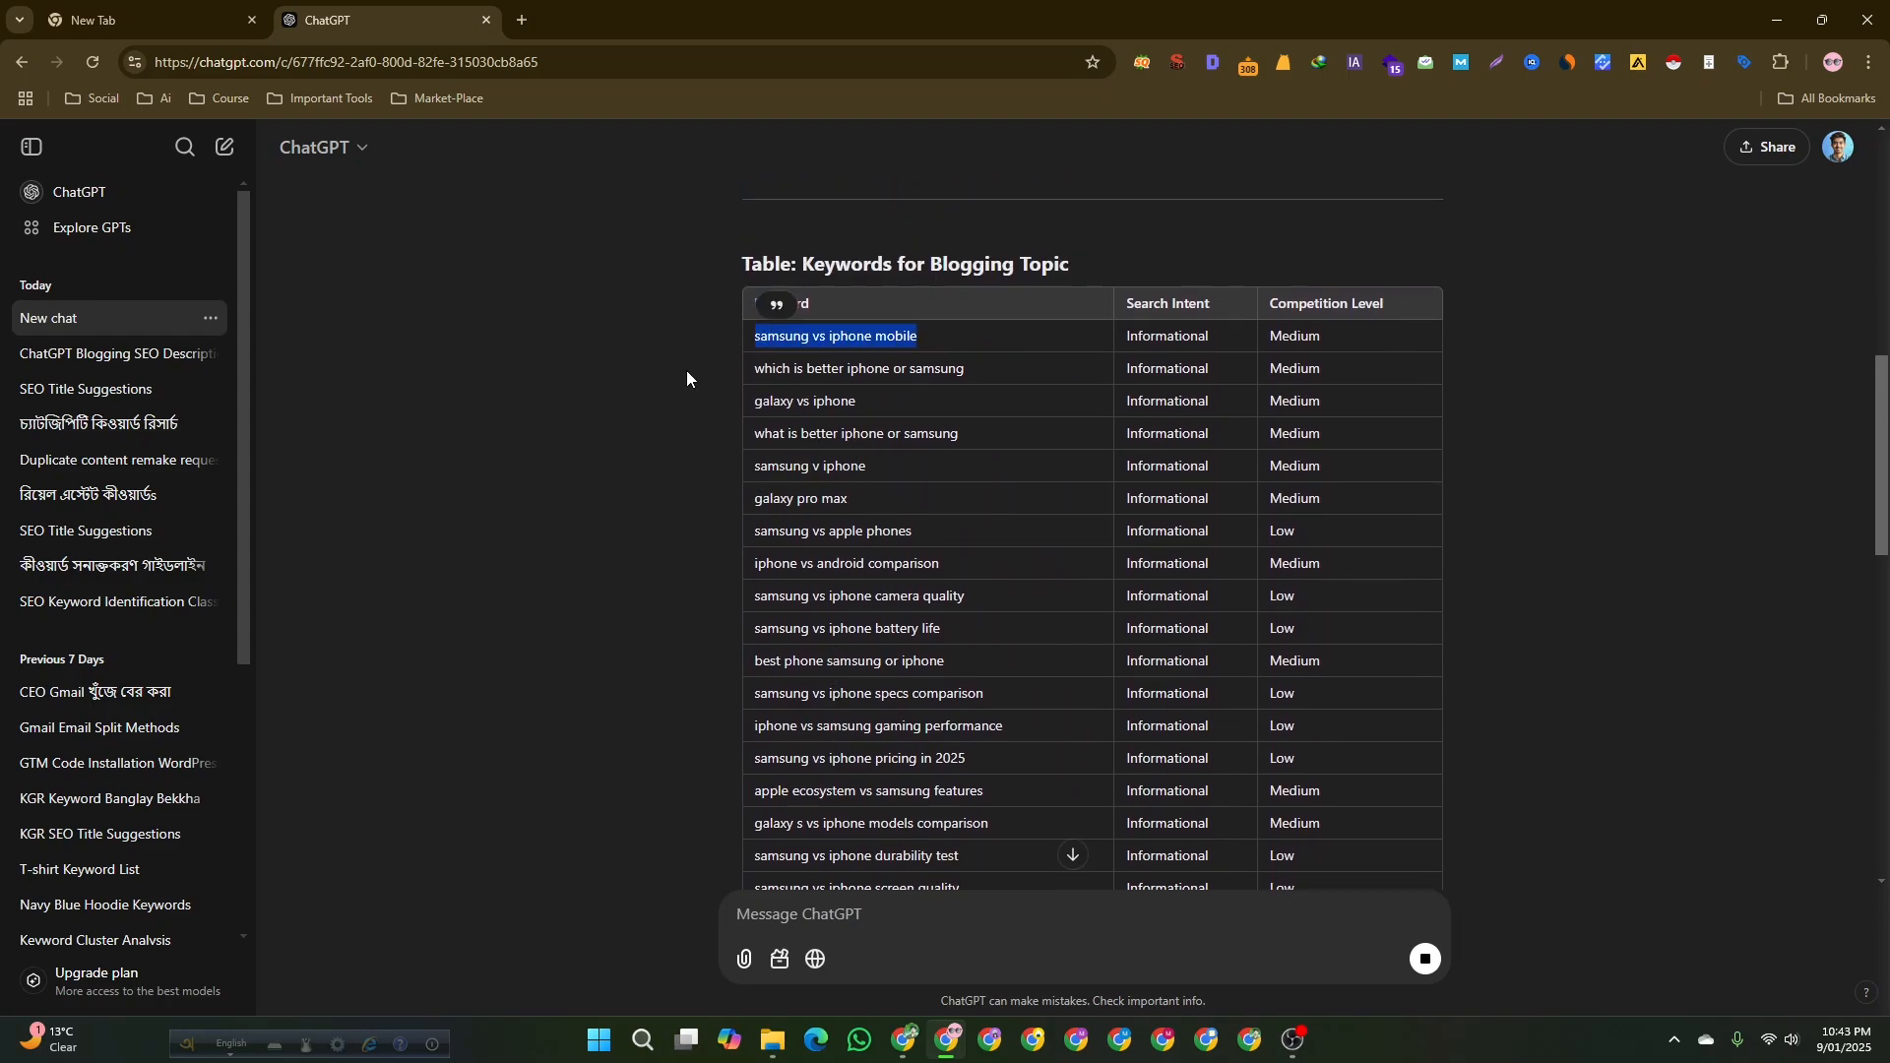
{"action": "left_click", "coordinate": [777, 306]}
{"action": "left_click", "coordinate": [775, 336]}
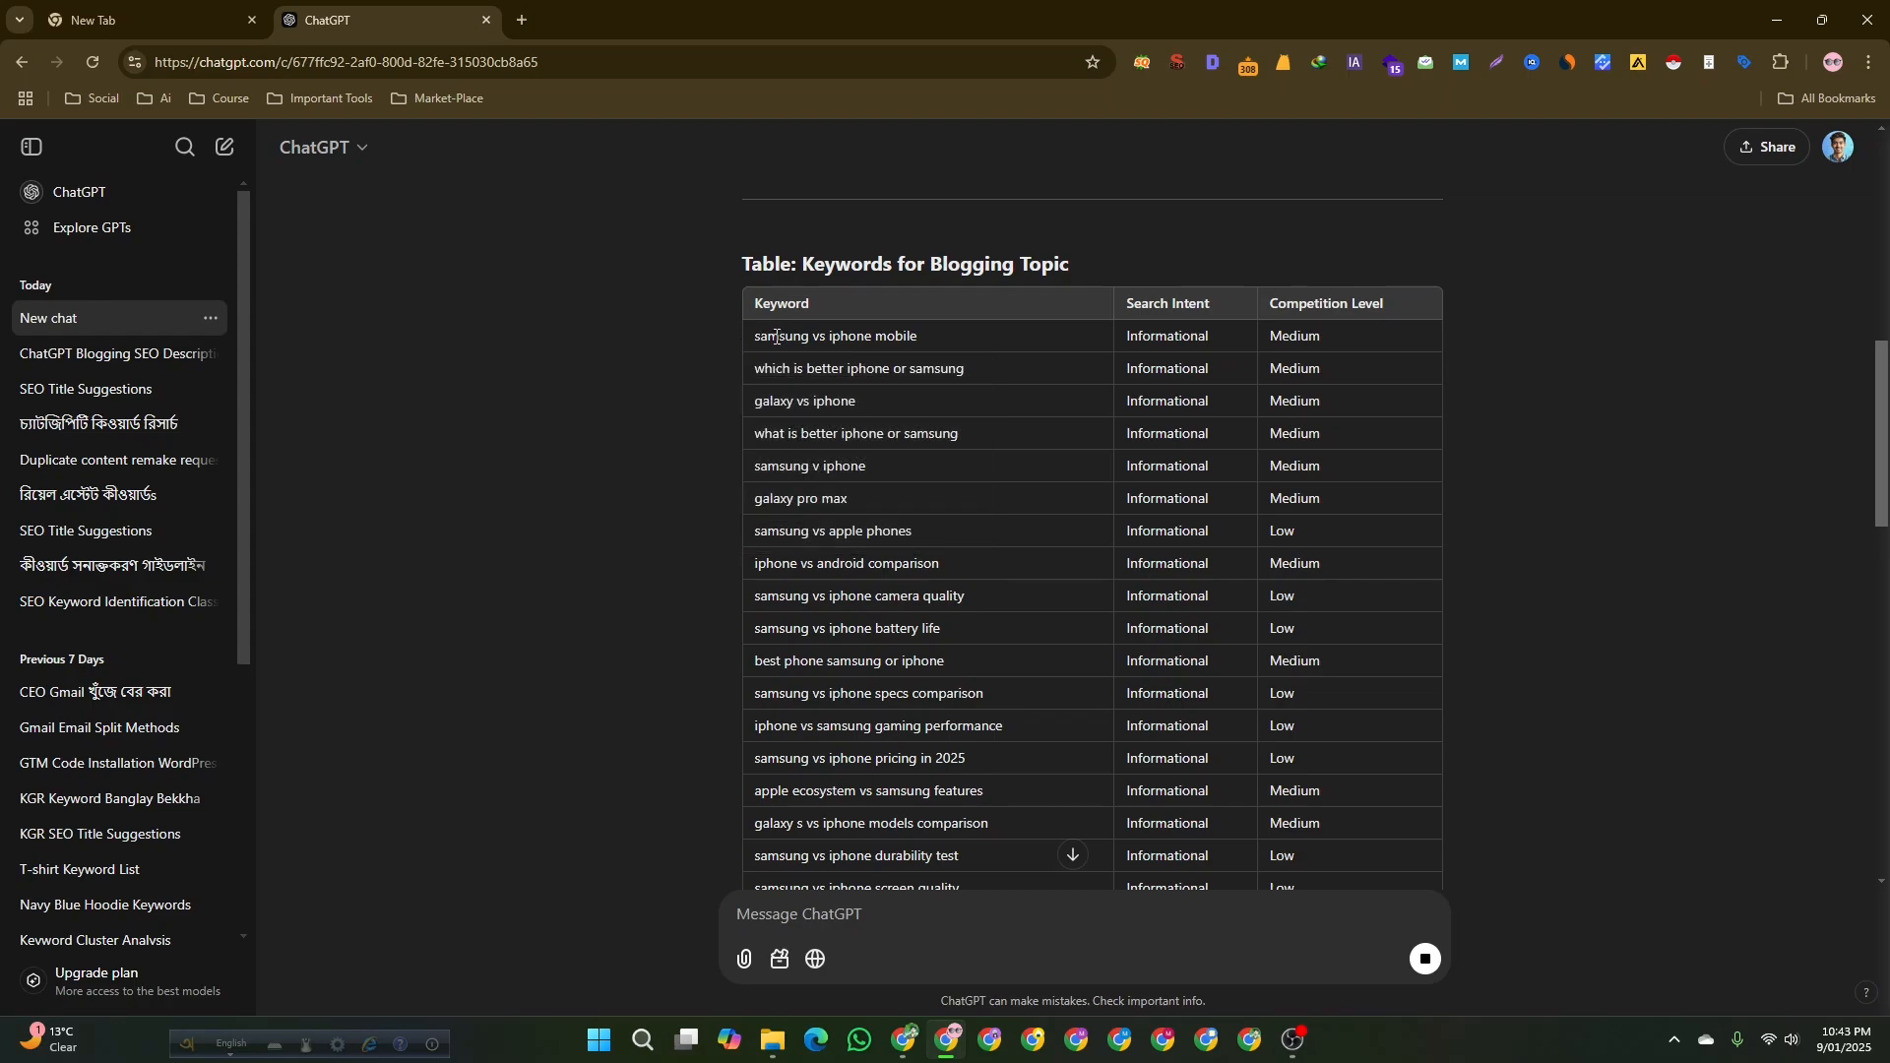
Scroll through the remaining keywords and the suggested blog titles in the response.
{"action": "scroll", "coordinate": [798, 428], "scroll_direction": "down", "scroll_amount": 5}
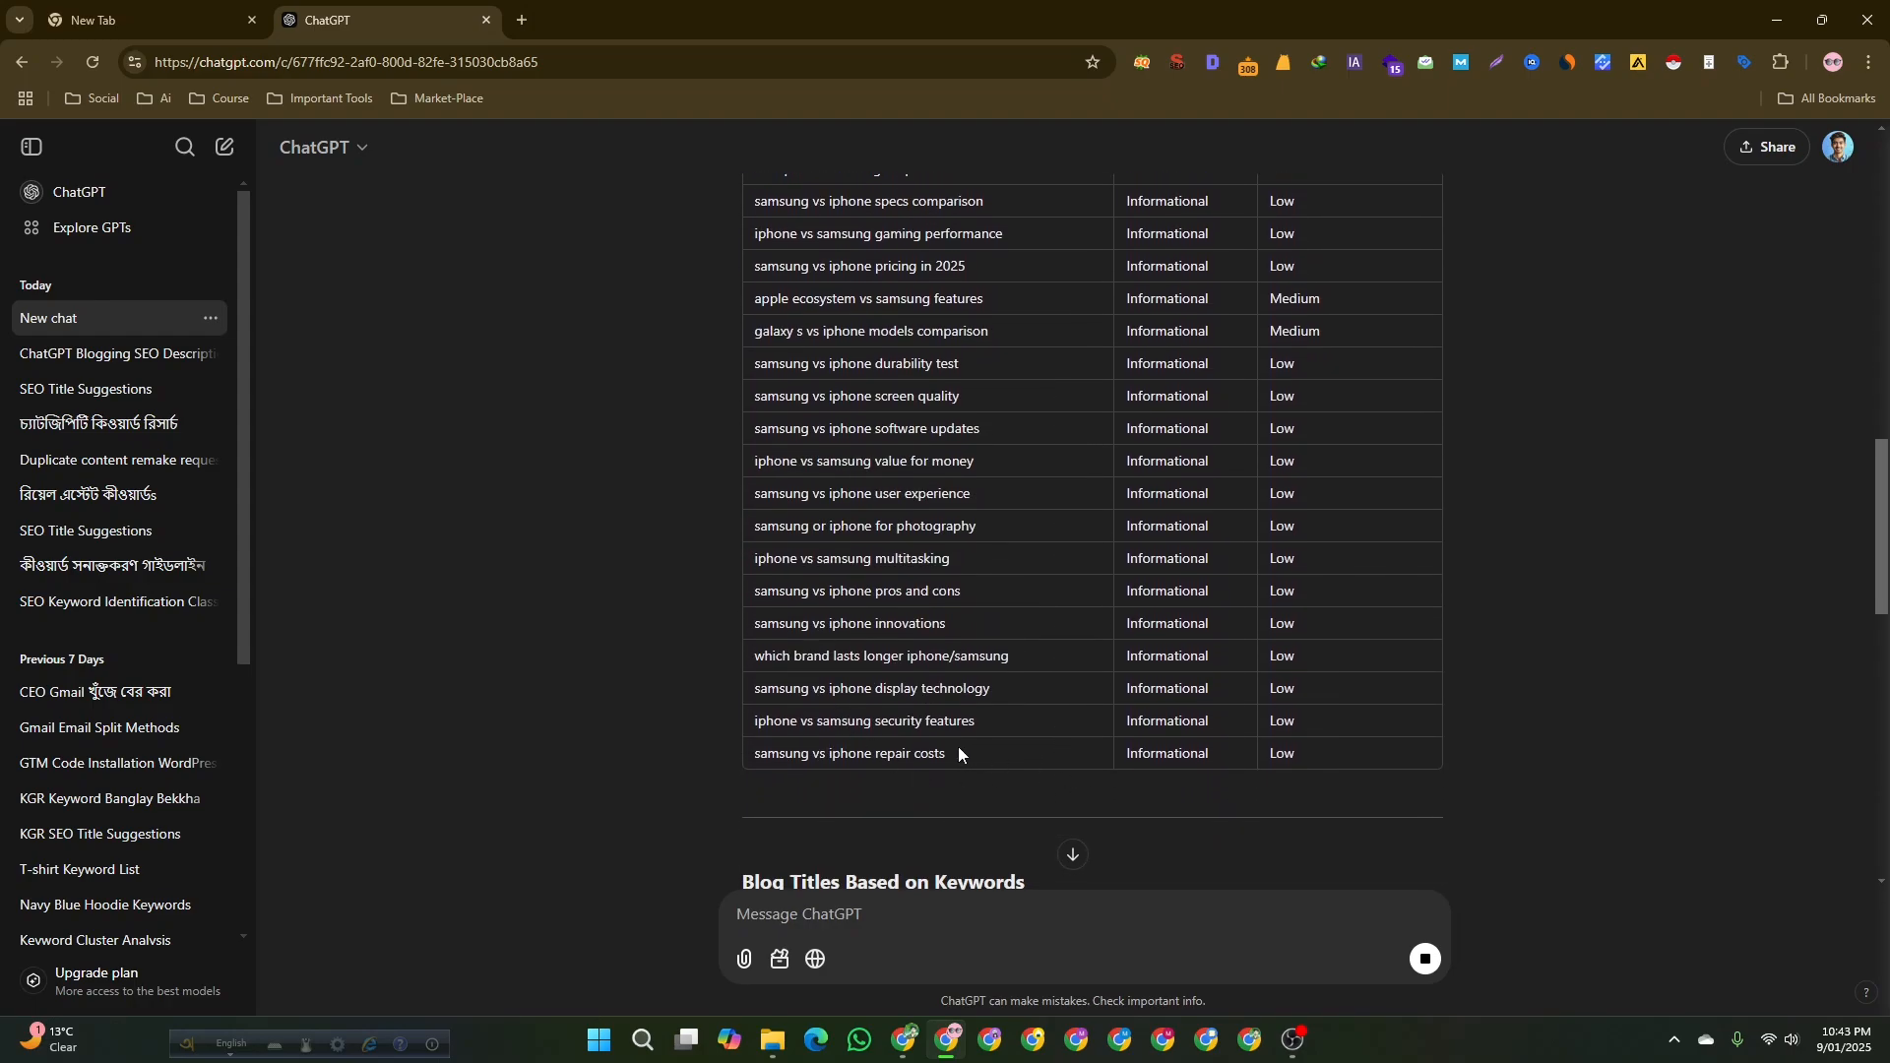
{"action": "left_click_drag", "start_coordinate": [752, 754], "coordinate": [945, 754]}
{"action": "scroll", "coordinate": [628, 661], "scroll_direction": "down", "scroll_amount": 2}
{"action": "left_click", "coordinate": [553, 622]}
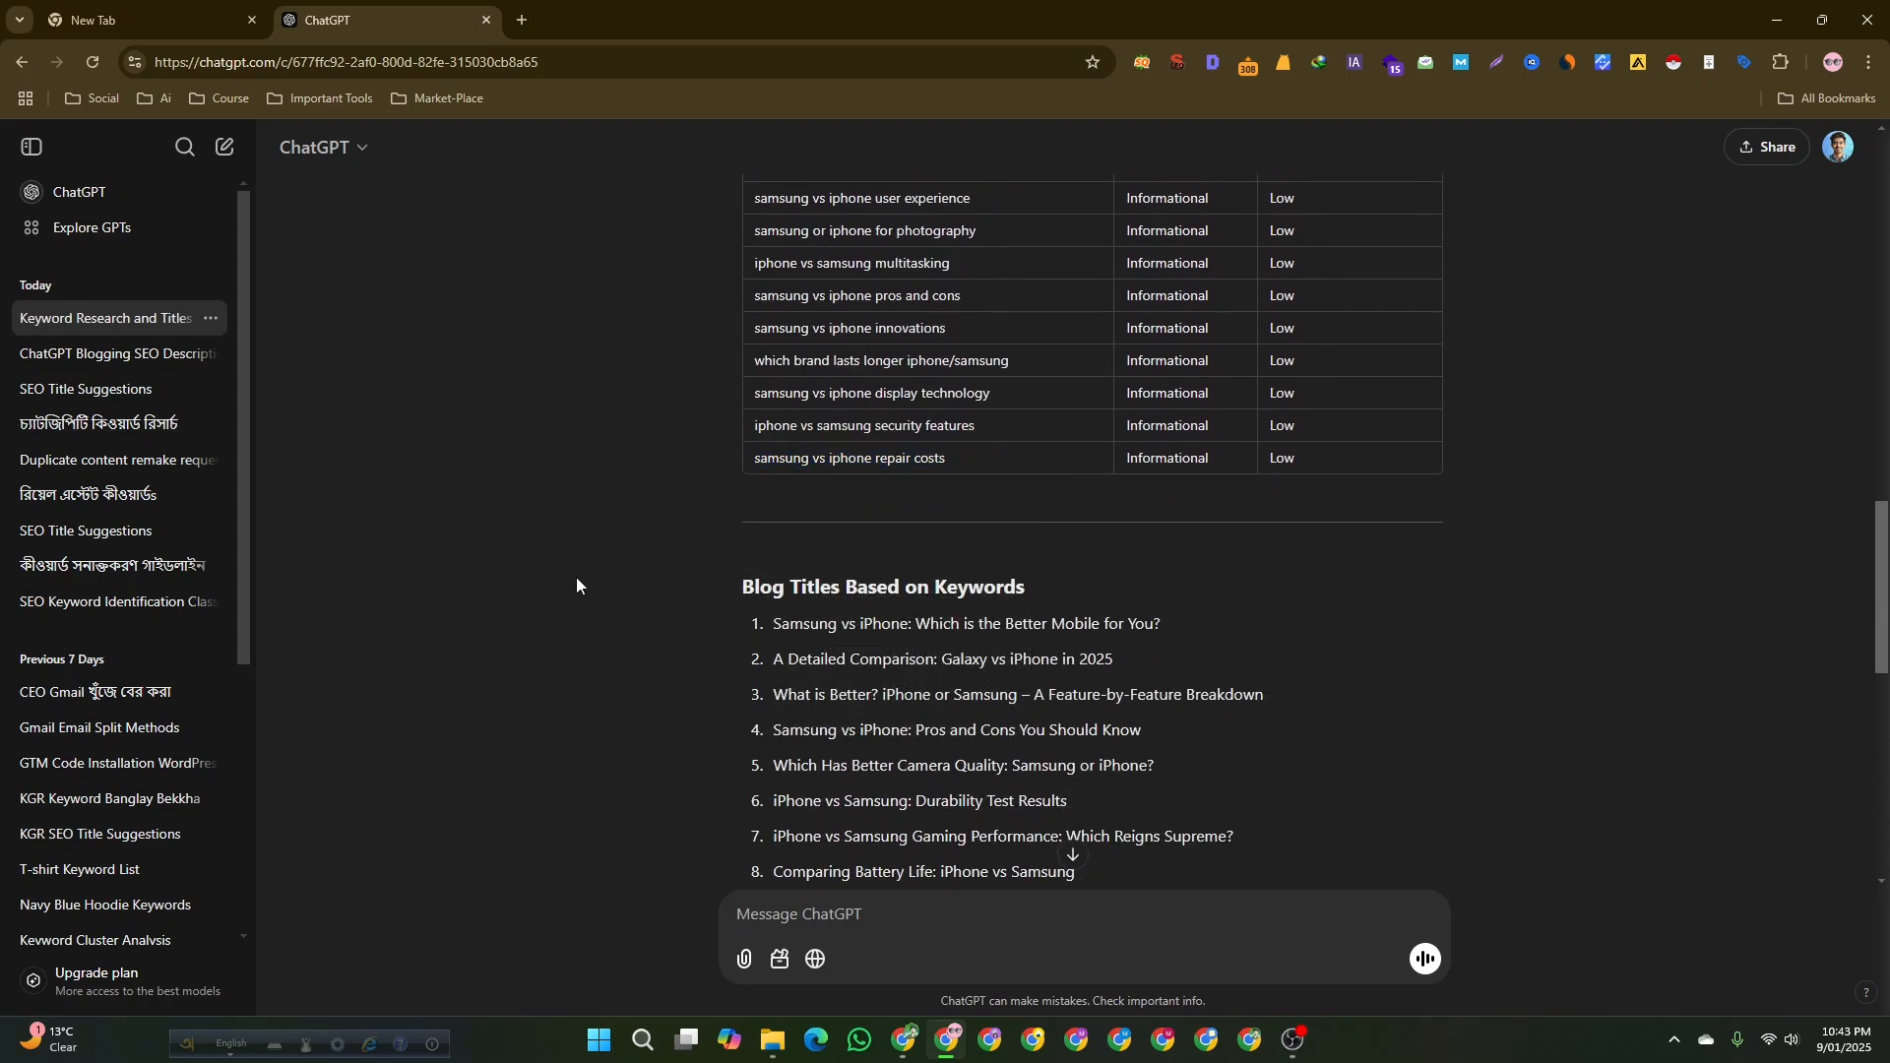
{"action": "scroll", "coordinate": [717, 398], "scroll_direction": "up", "scroll_amount": 4}
{"action": "scroll", "coordinate": [772, 561], "scroll_direction": "down", "scroll_amount": 3}
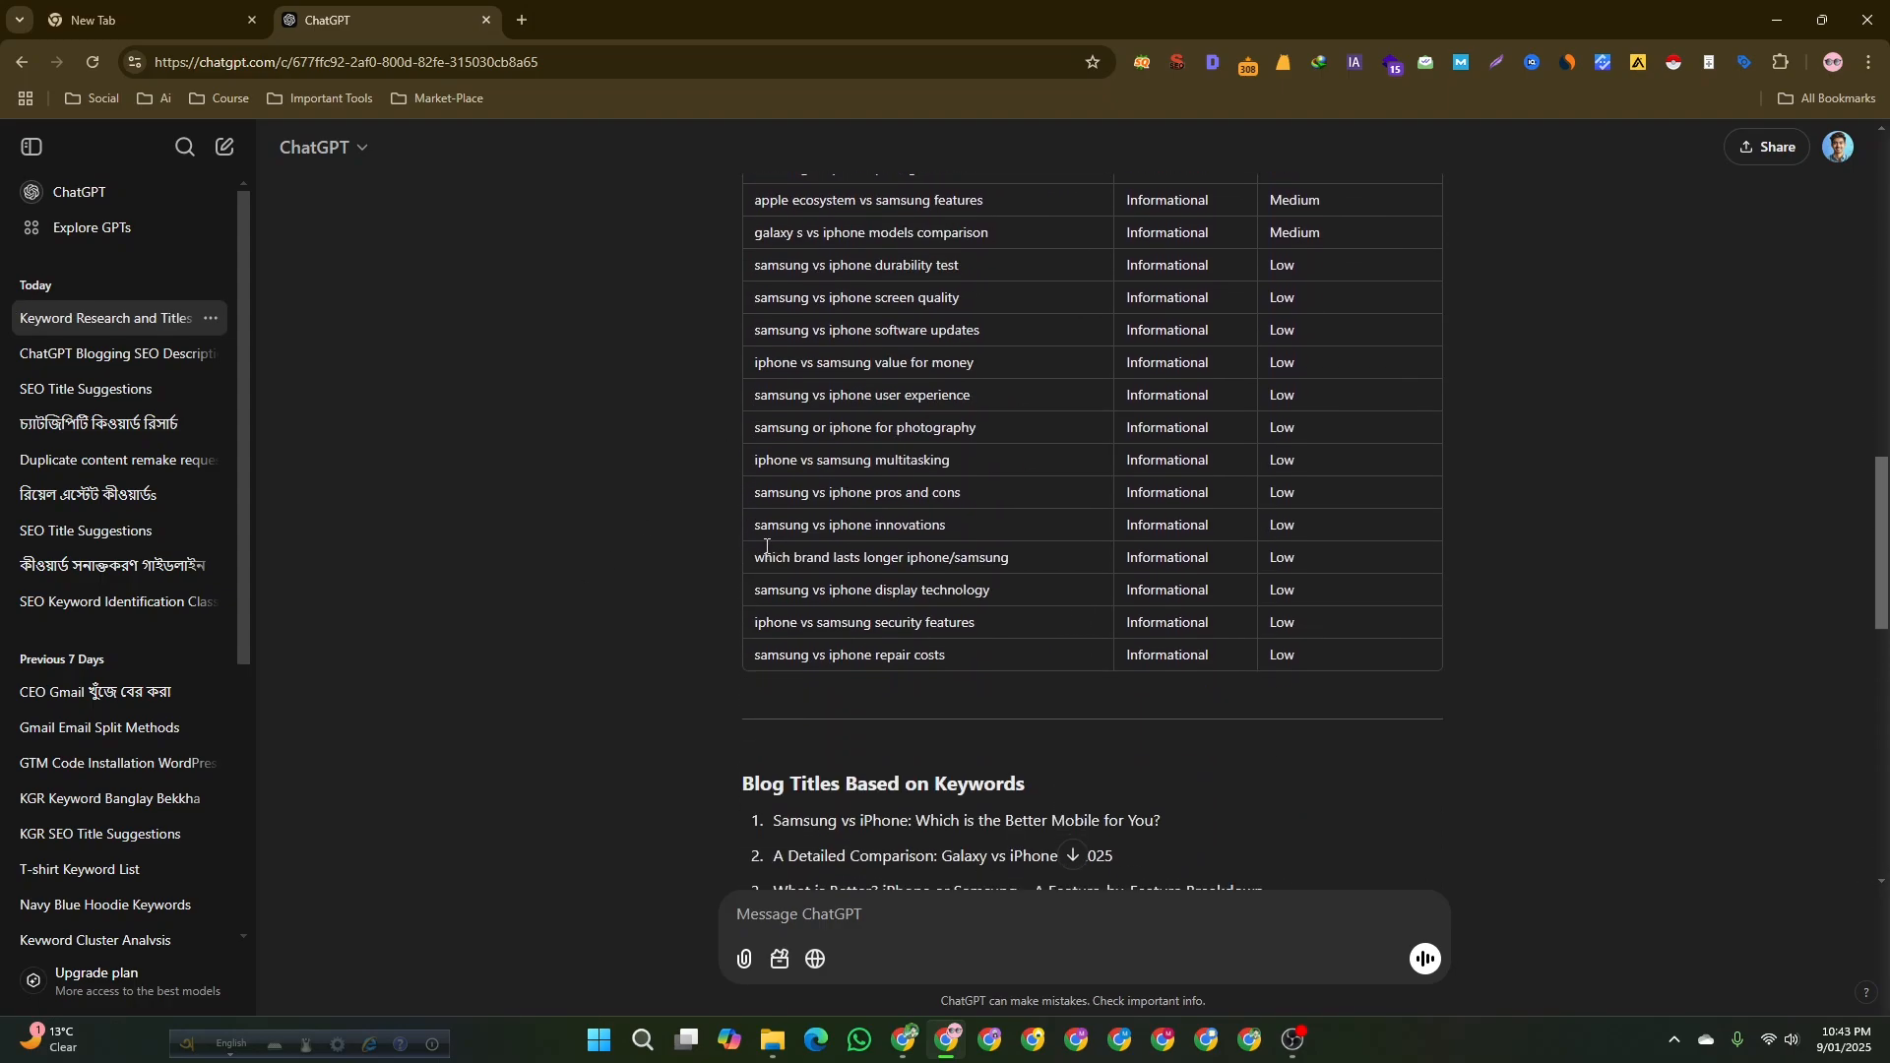
{"action": "scroll", "coordinate": [777, 537], "scroll_direction": "down", "scroll_amount": 1}
{"action": "scroll", "coordinate": [671, 523], "scroll_direction": "down", "scroll_amount": 1}
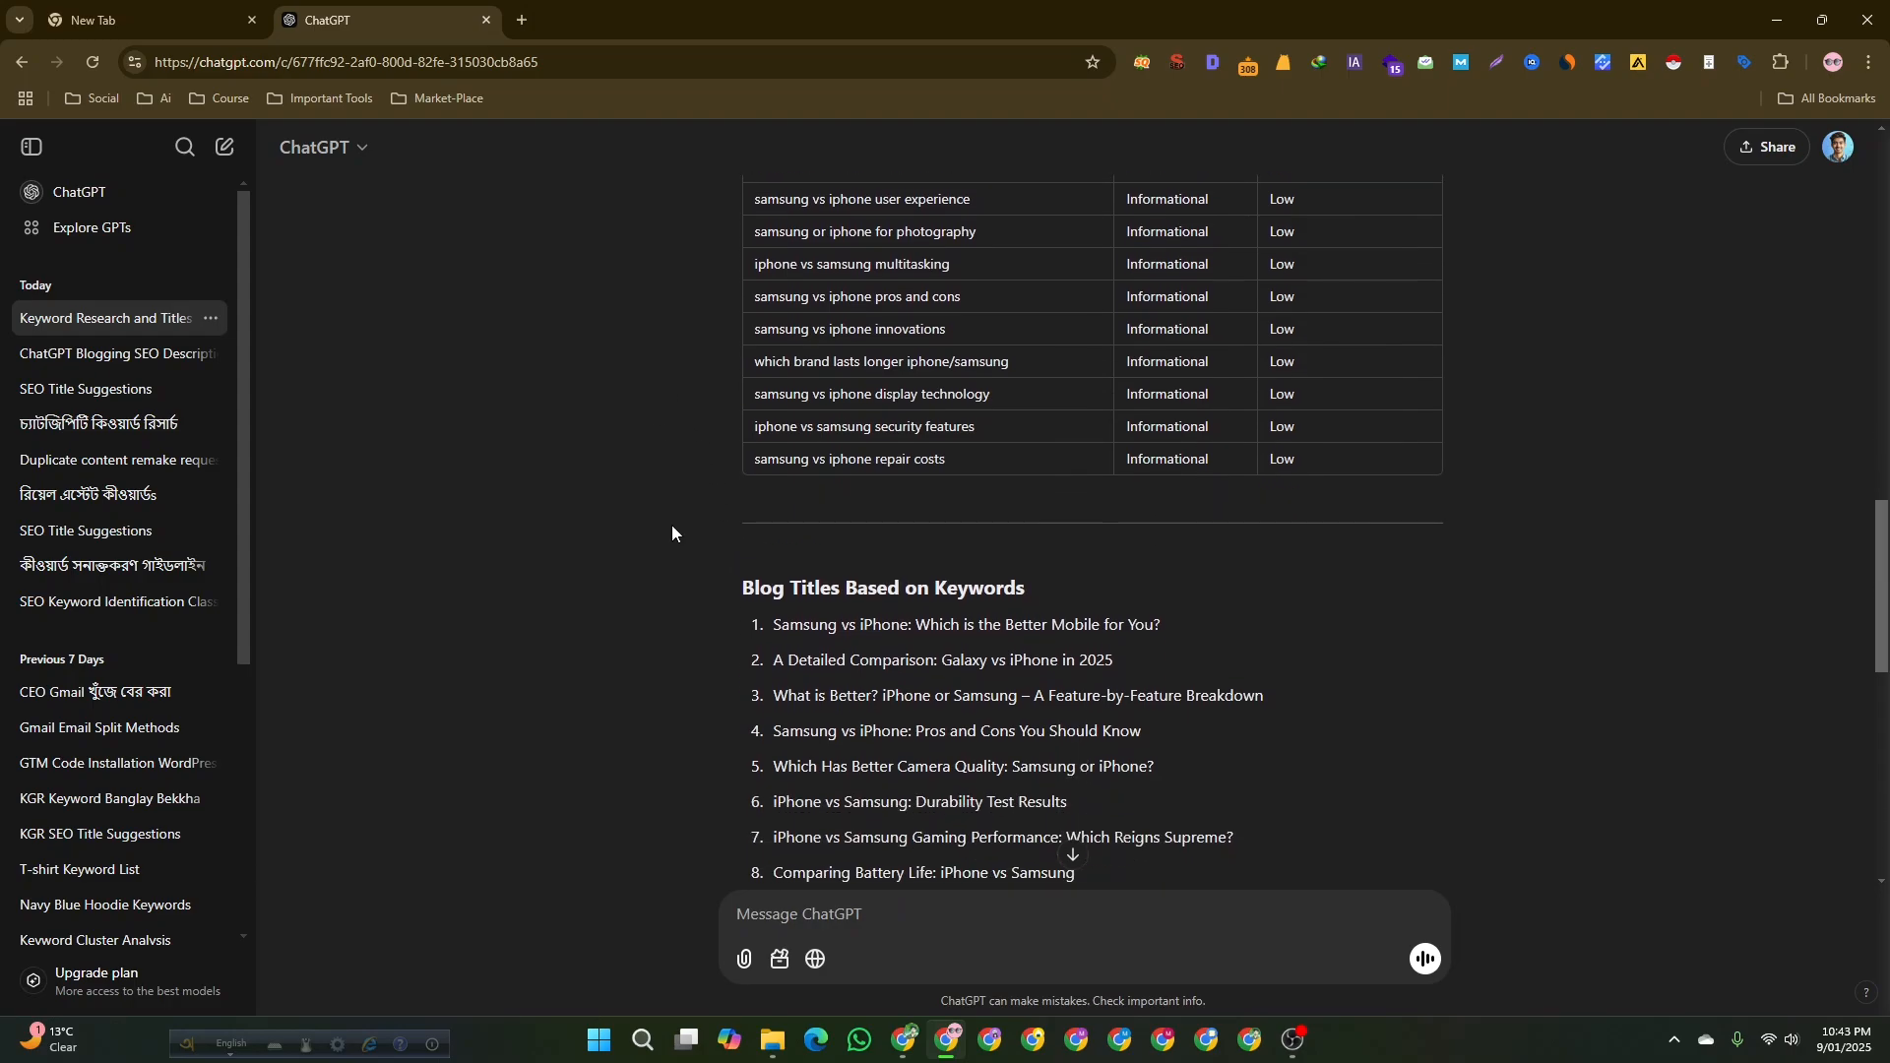
{"action": "scroll", "coordinate": [671, 524], "scroll_direction": "down", "scroll_amount": 1}
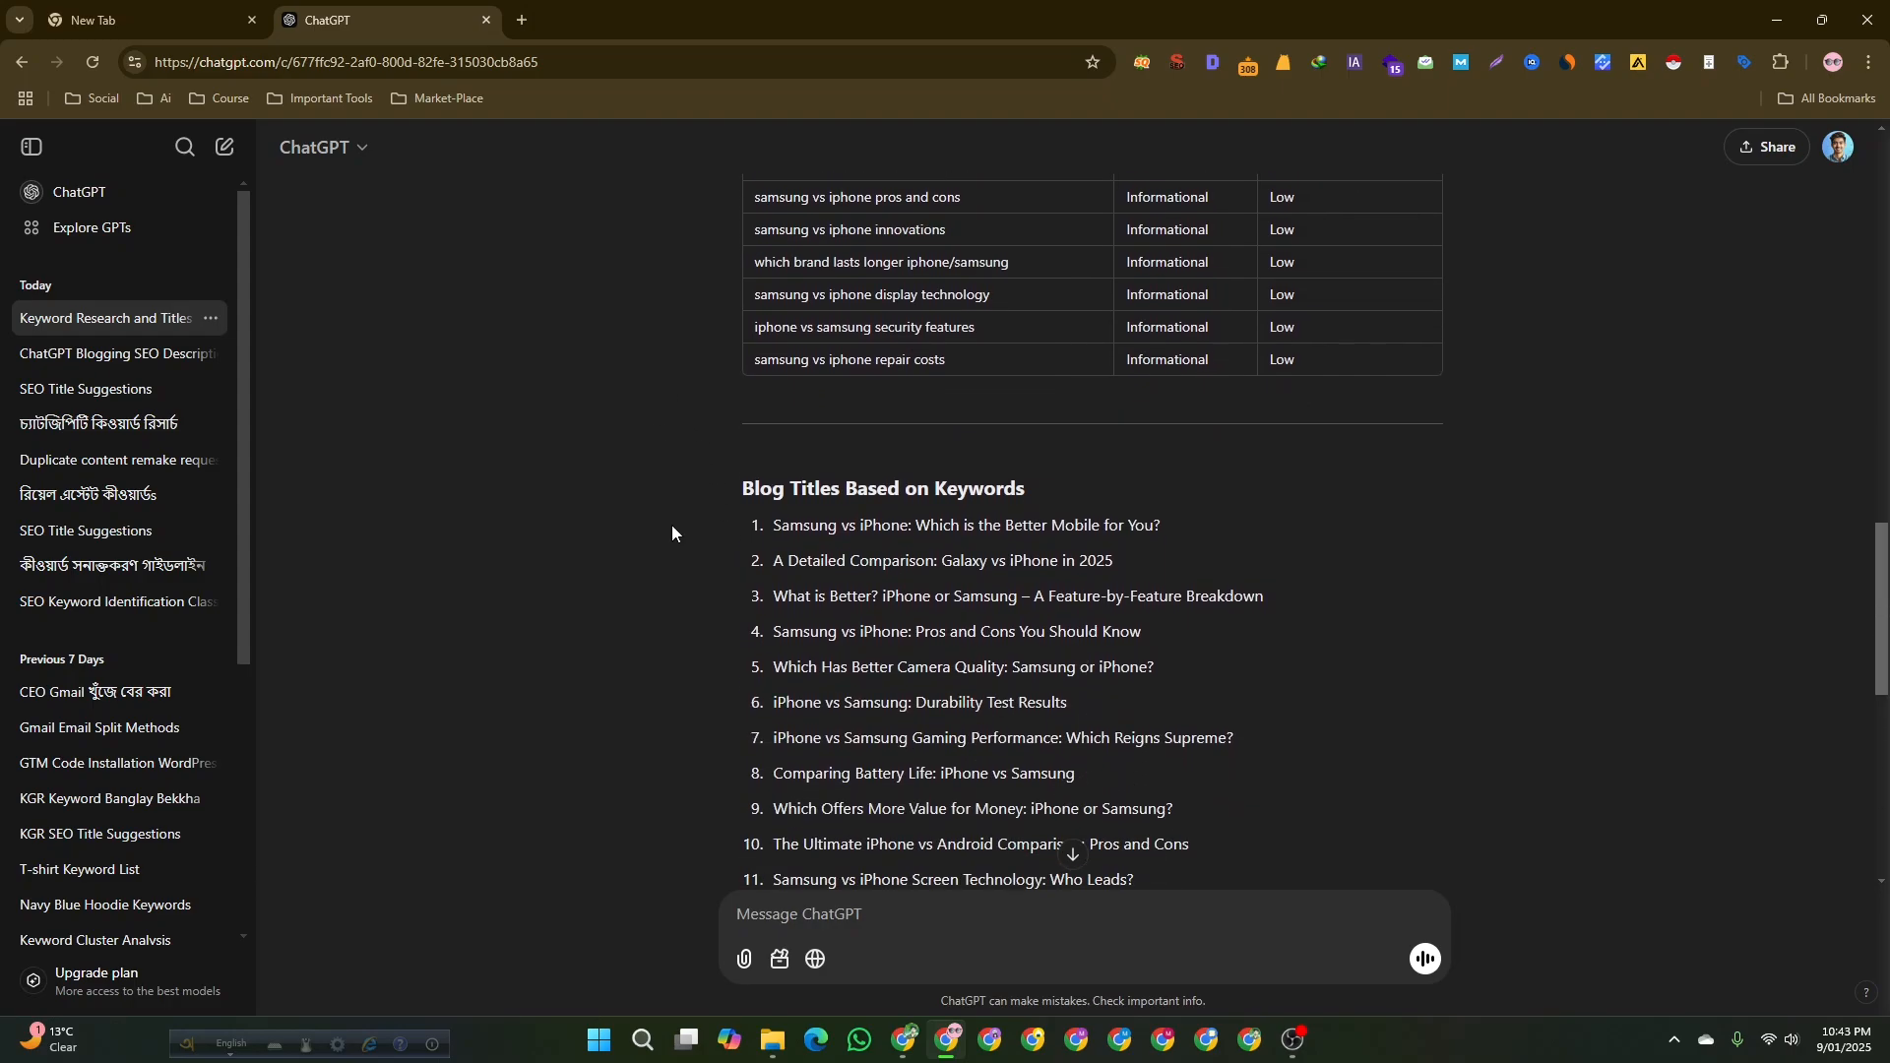
Scroll back and forth between the keyword table and the blog titles list to examine the response.
{"action": "scroll", "coordinate": [669, 526], "scroll_direction": "down", "scroll_amount": 1}
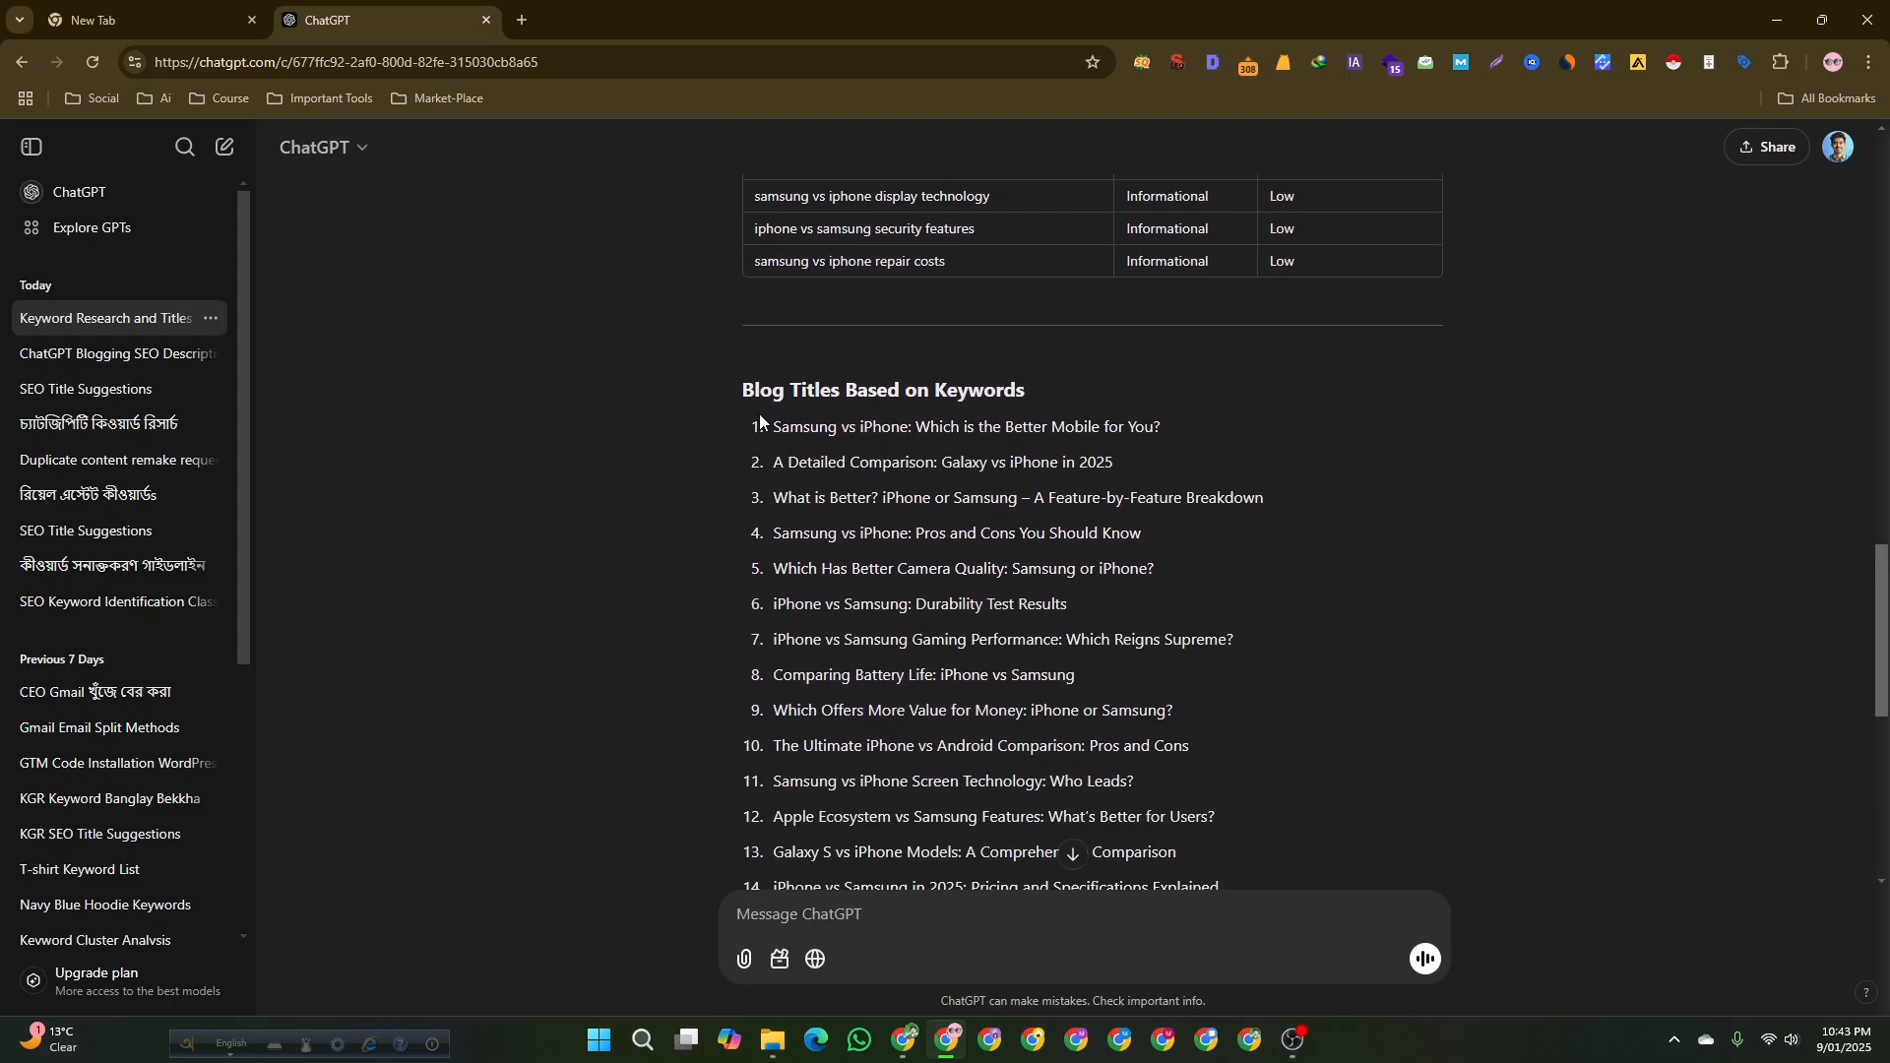
{"action": "scroll", "coordinate": [714, 399], "scroll_direction": "down", "scroll_amount": 1}
{"action": "scroll", "coordinate": [728, 394], "scroll_direction": "up", "scroll_amount": 1}
{"action": "left_click_drag", "start_coordinate": [790, 426], "coordinate": [1163, 428]}
{"action": "scroll", "coordinate": [607, 425], "scroll_direction": "up", "scroll_amount": 3}
{"action": "left_click", "coordinate": [606, 426]}
{"action": "scroll", "coordinate": [610, 413], "scroll_direction": "up", "scroll_amount": 5}
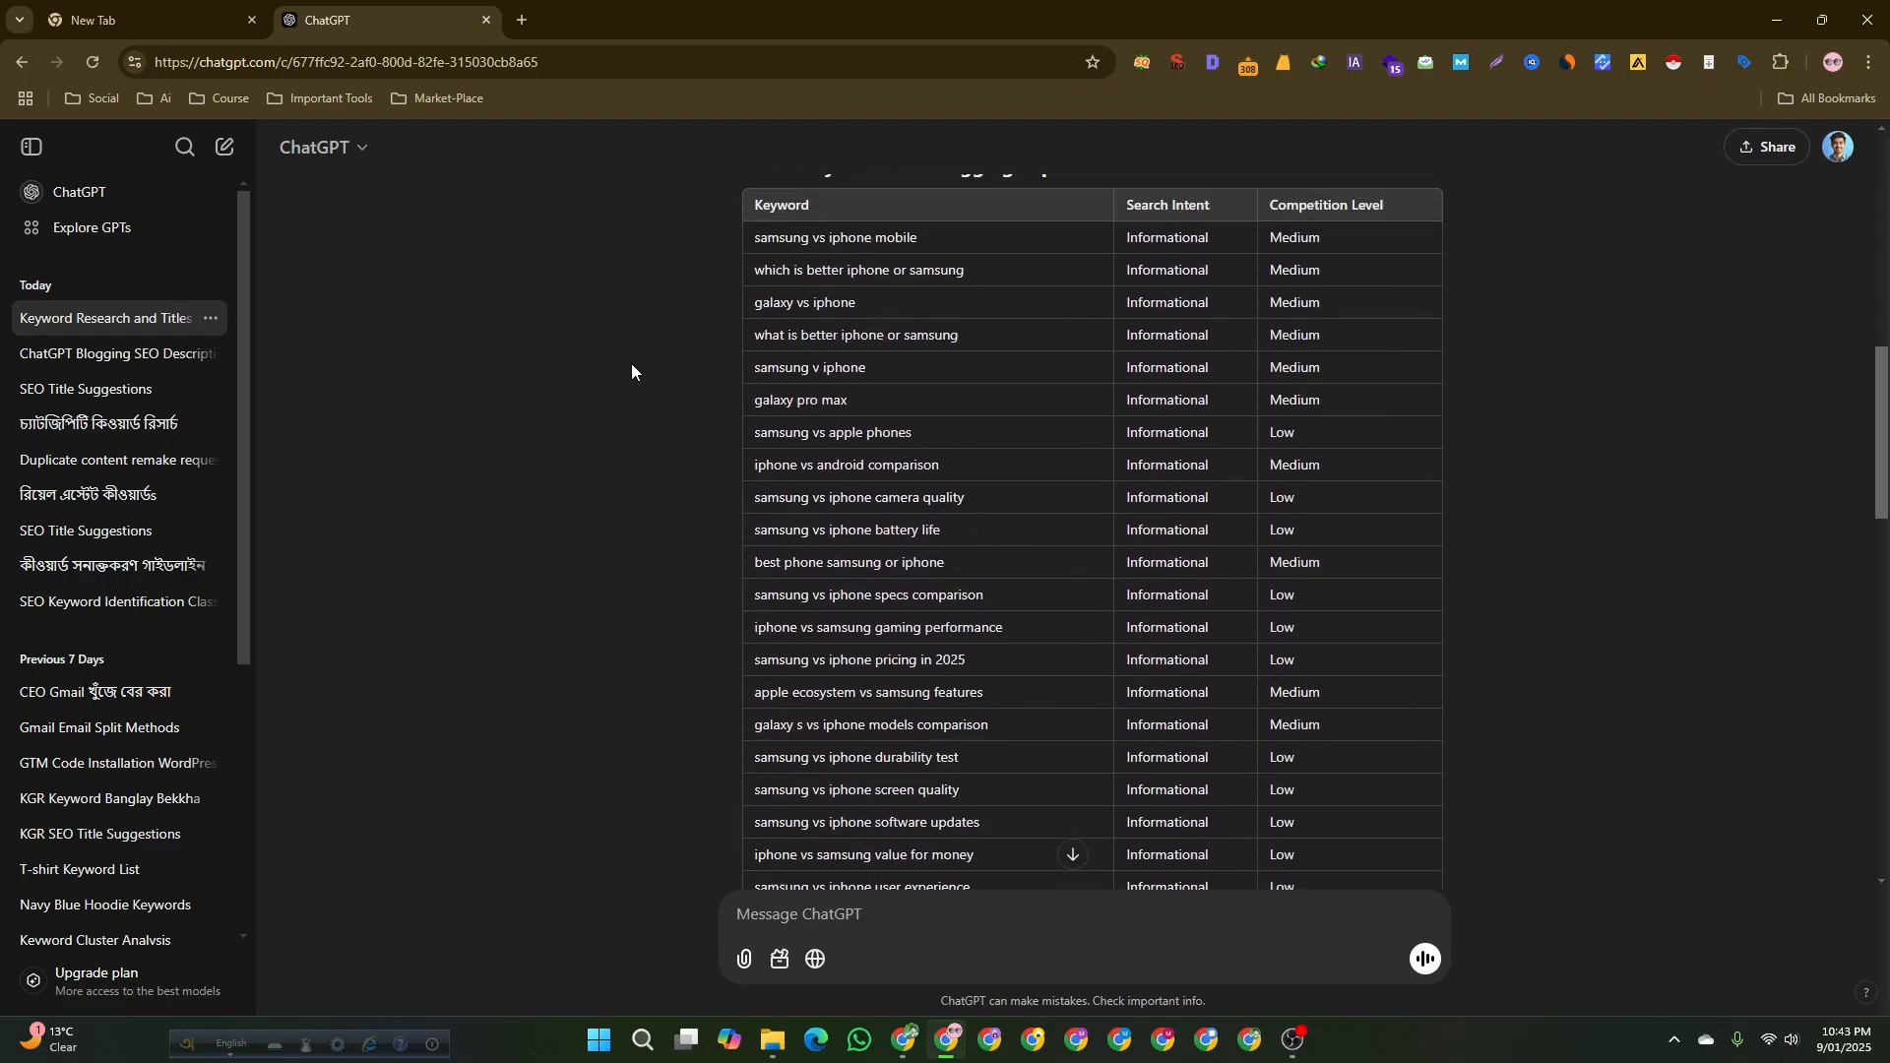
{"action": "scroll", "coordinate": [630, 363], "scroll_direction": "down", "scroll_amount": 8}
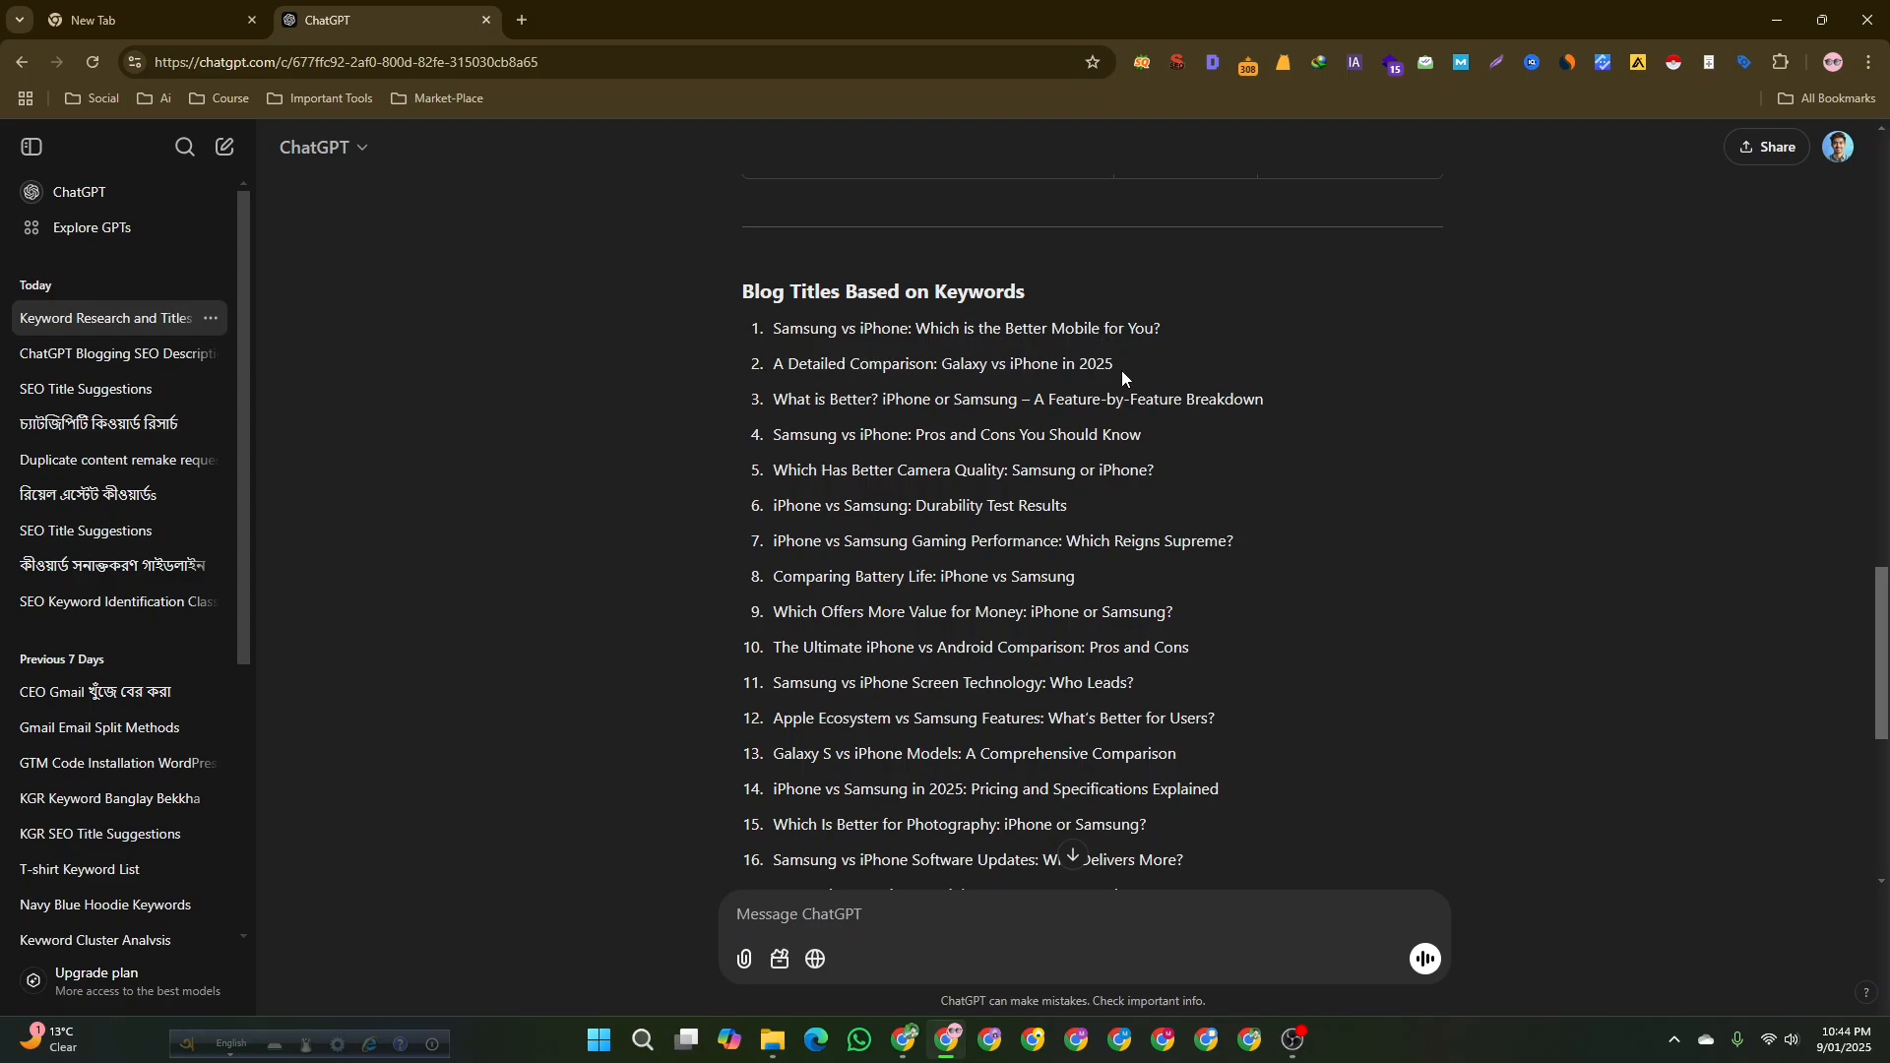
{"action": "scroll", "coordinate": [898, 741], "scroll_direction": "down", "scroll_amount": 5}
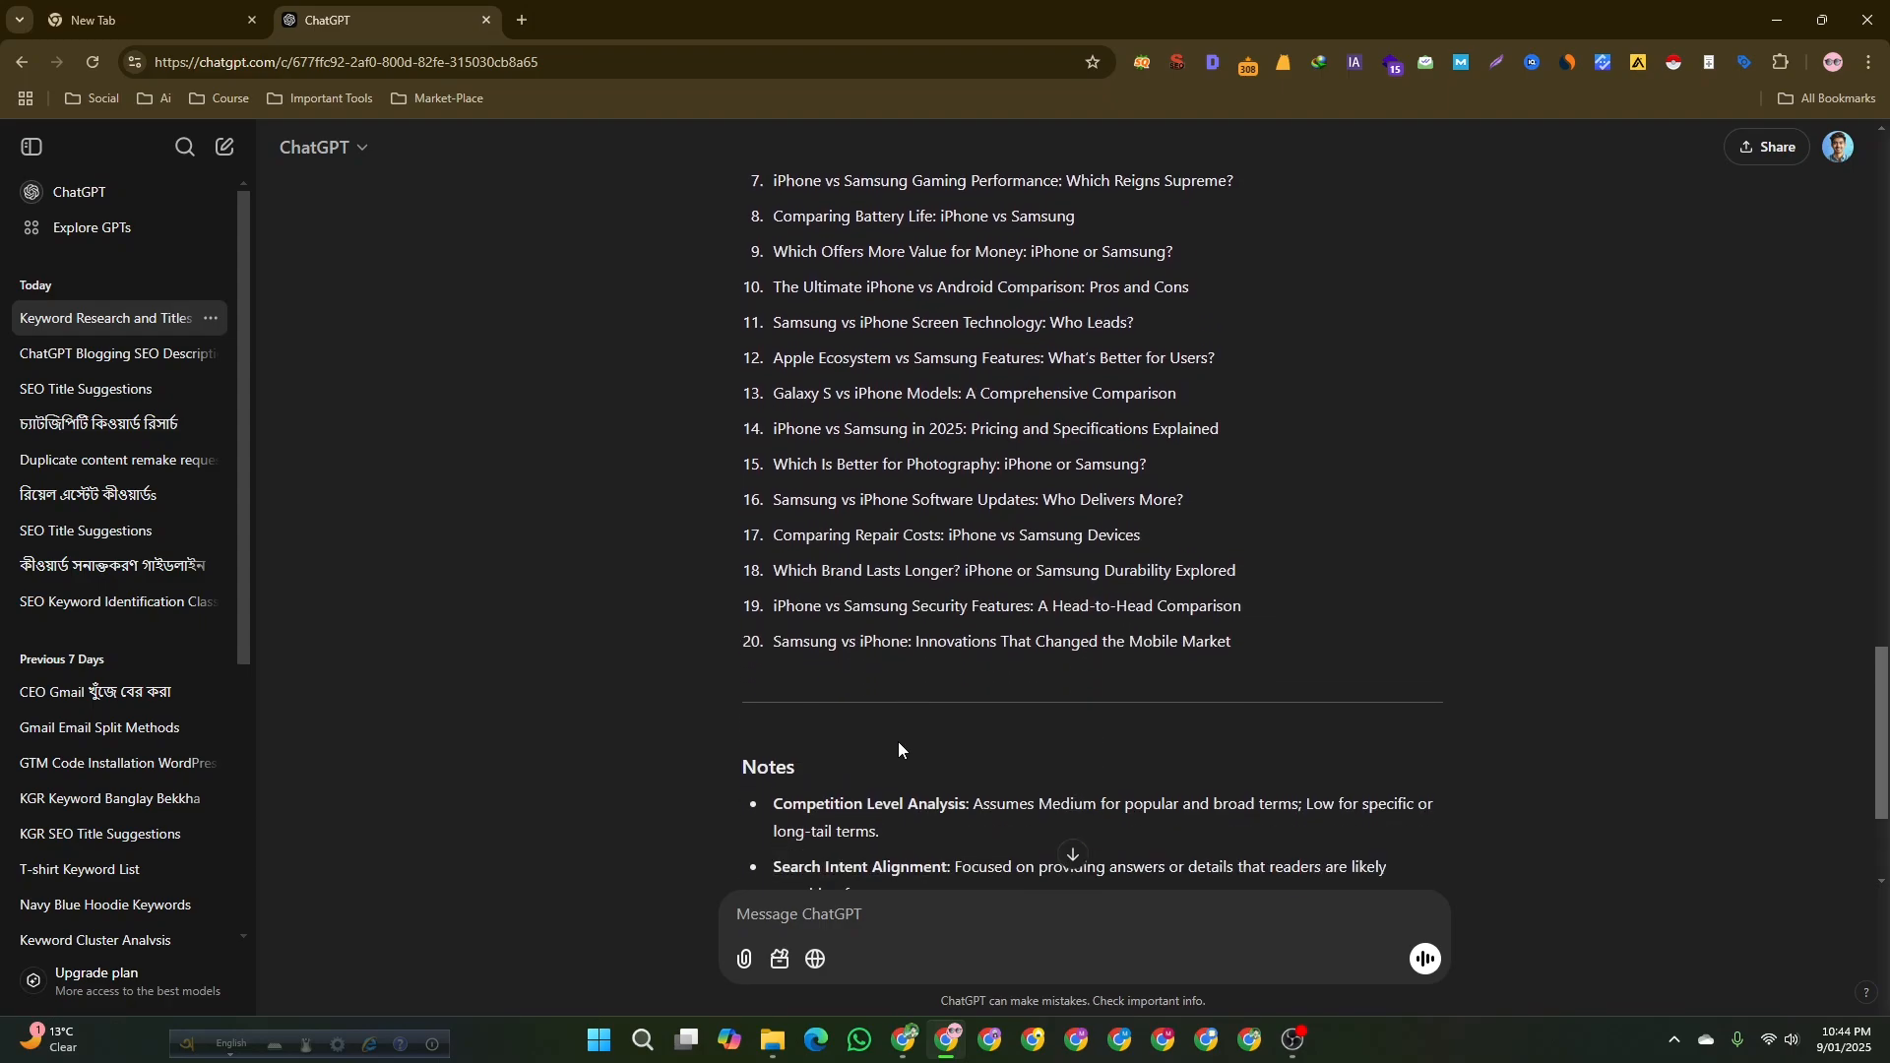
{"action": "scroll", "coordinate": [839, 532], "scroll_direction": "up", "scroll_amount": 6}
{"action": "scroll", "coordinate": [839, 532], "scroll_direction": "down", "scroll_amount": 5}
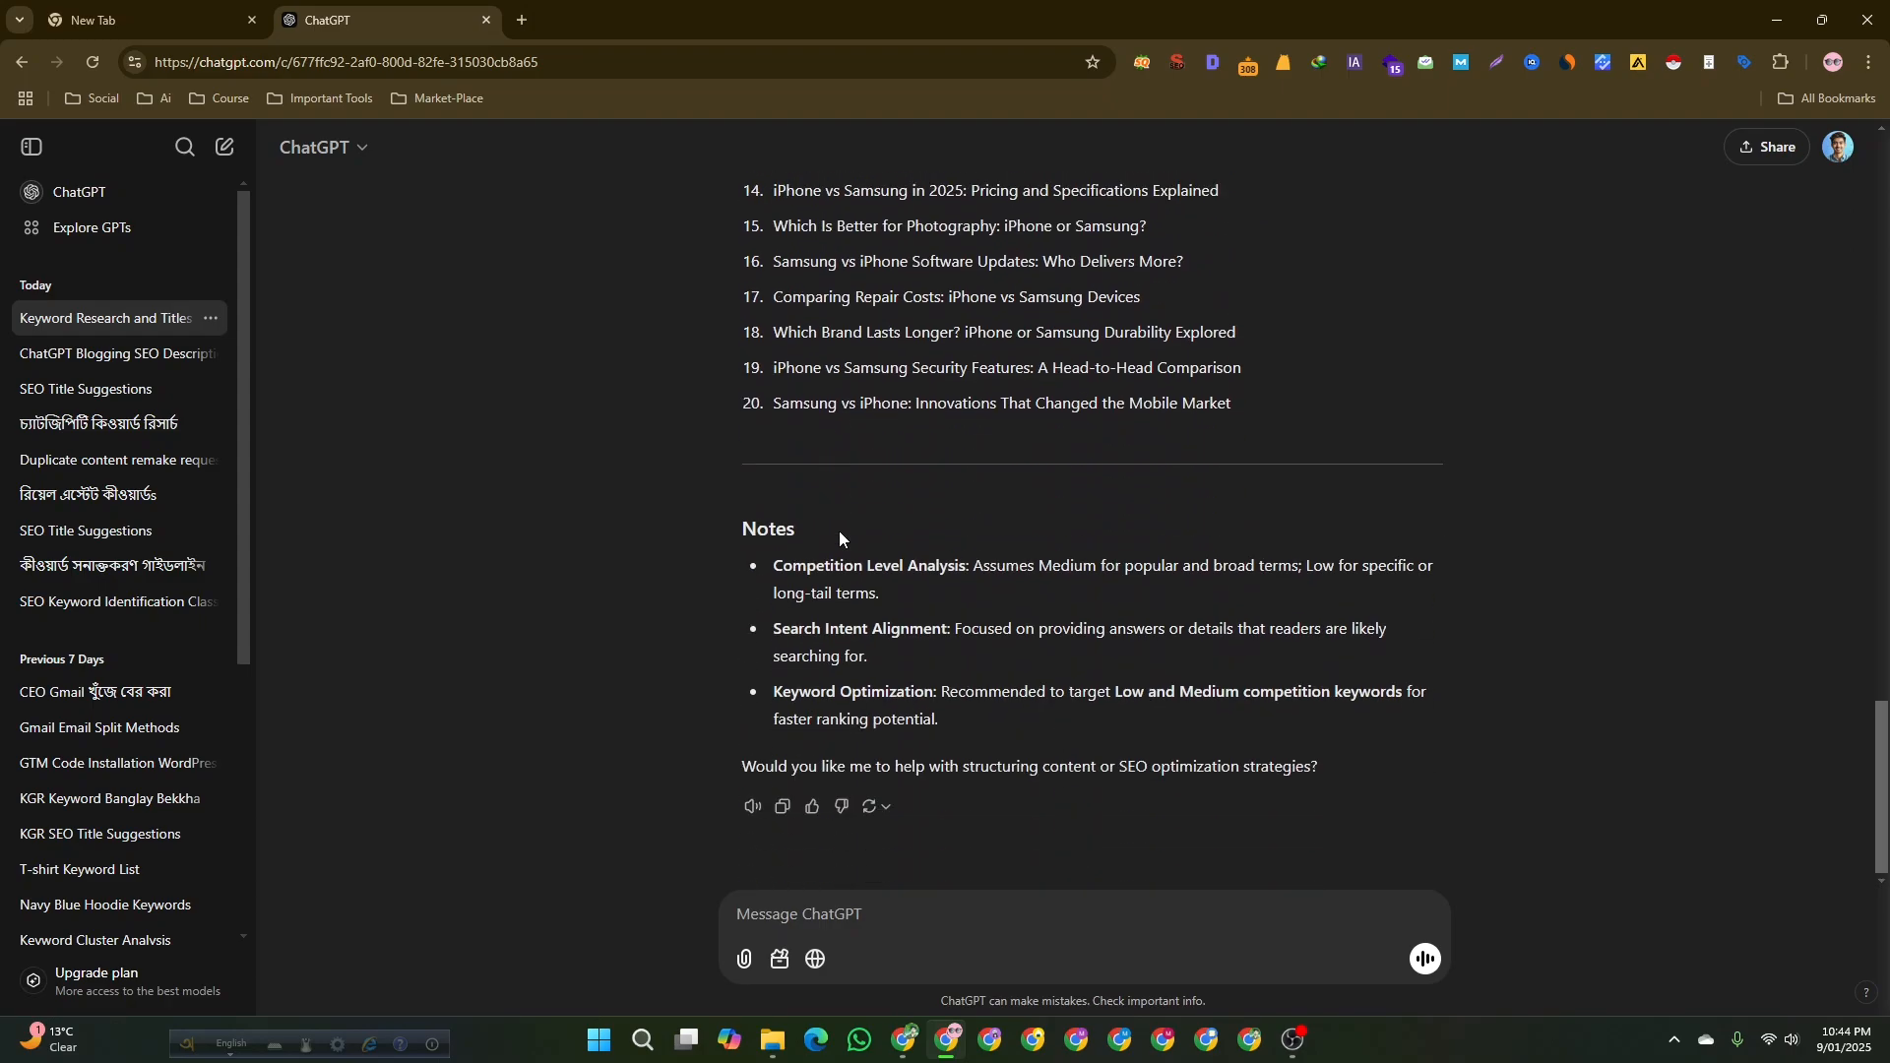
{"action": "scroll", "coordinate": [839, 531], "scroll_direction": "up", "scroll_amount": 10}
{"action": "scroll", "coordinate": [816, 512], "scroll_direction": "up", "scroll_amount": 5}
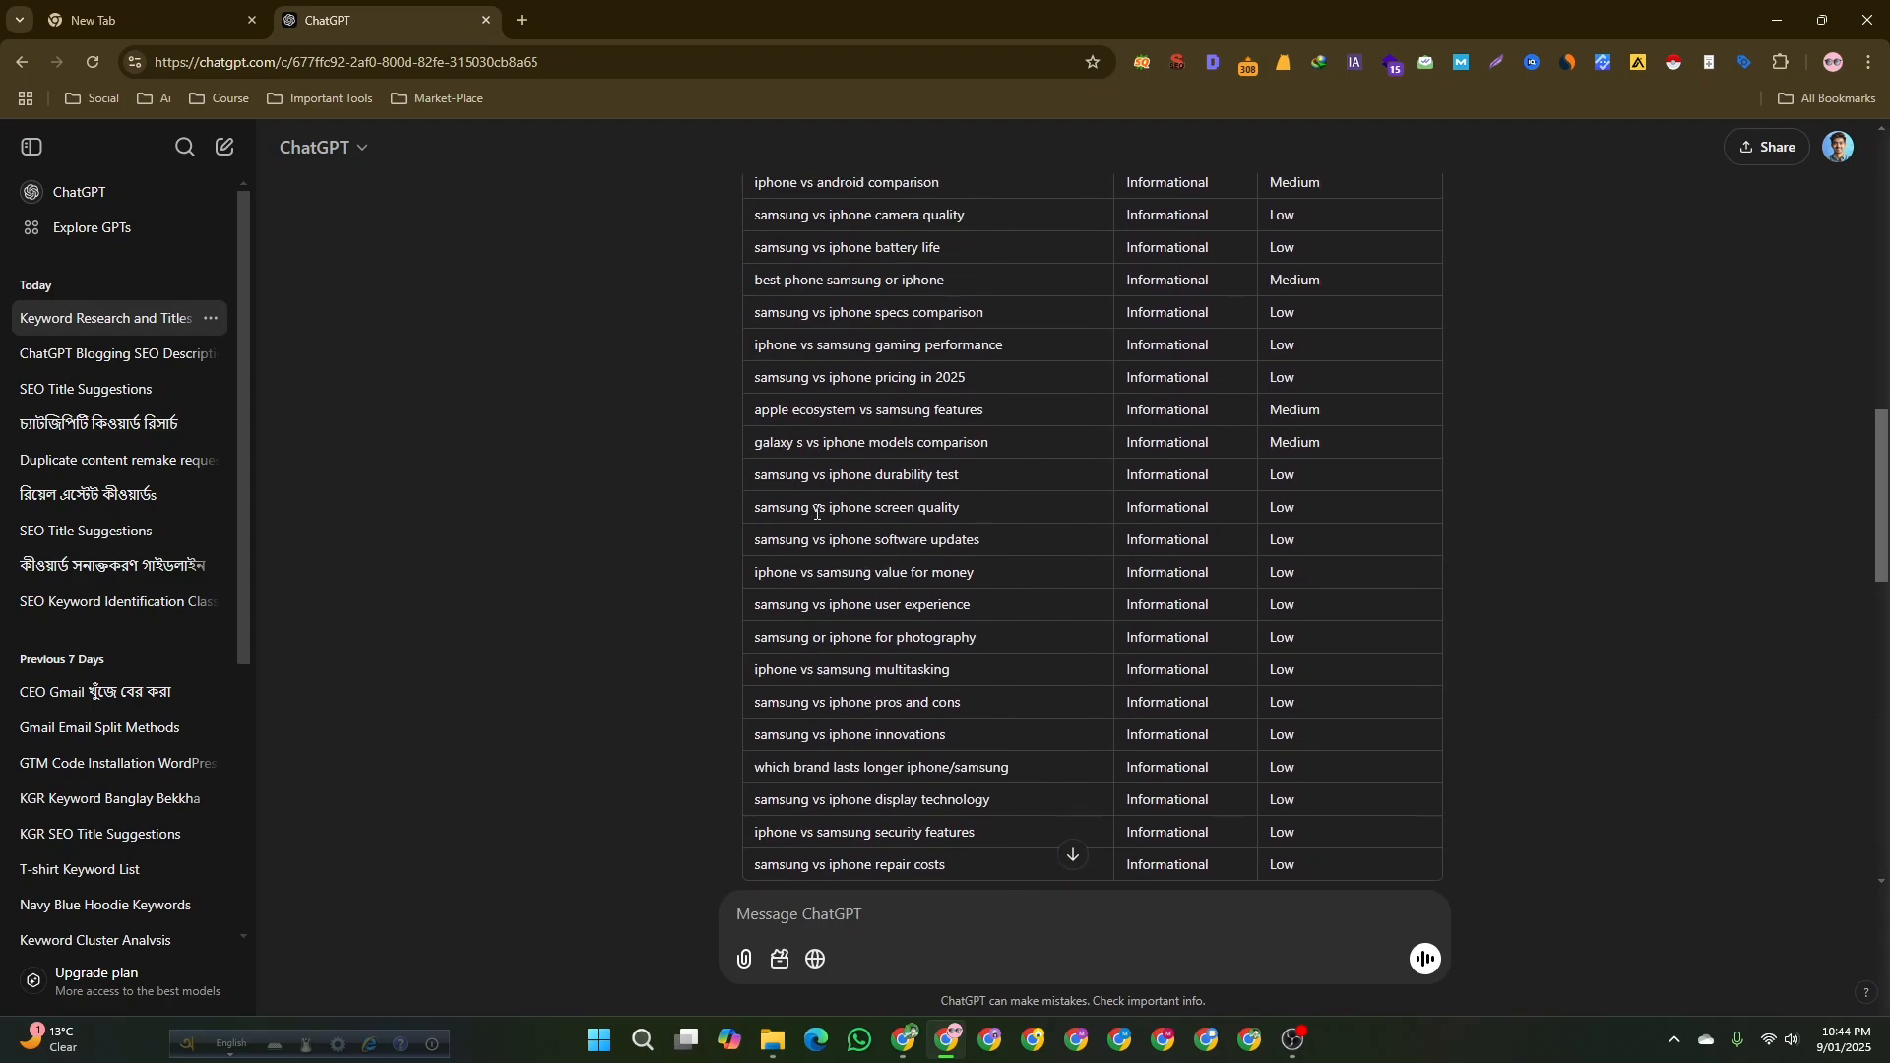
{"action": "scroll", "coordinate": [797, 443], "scroll_direction": "down", "scroll_amount": 7}
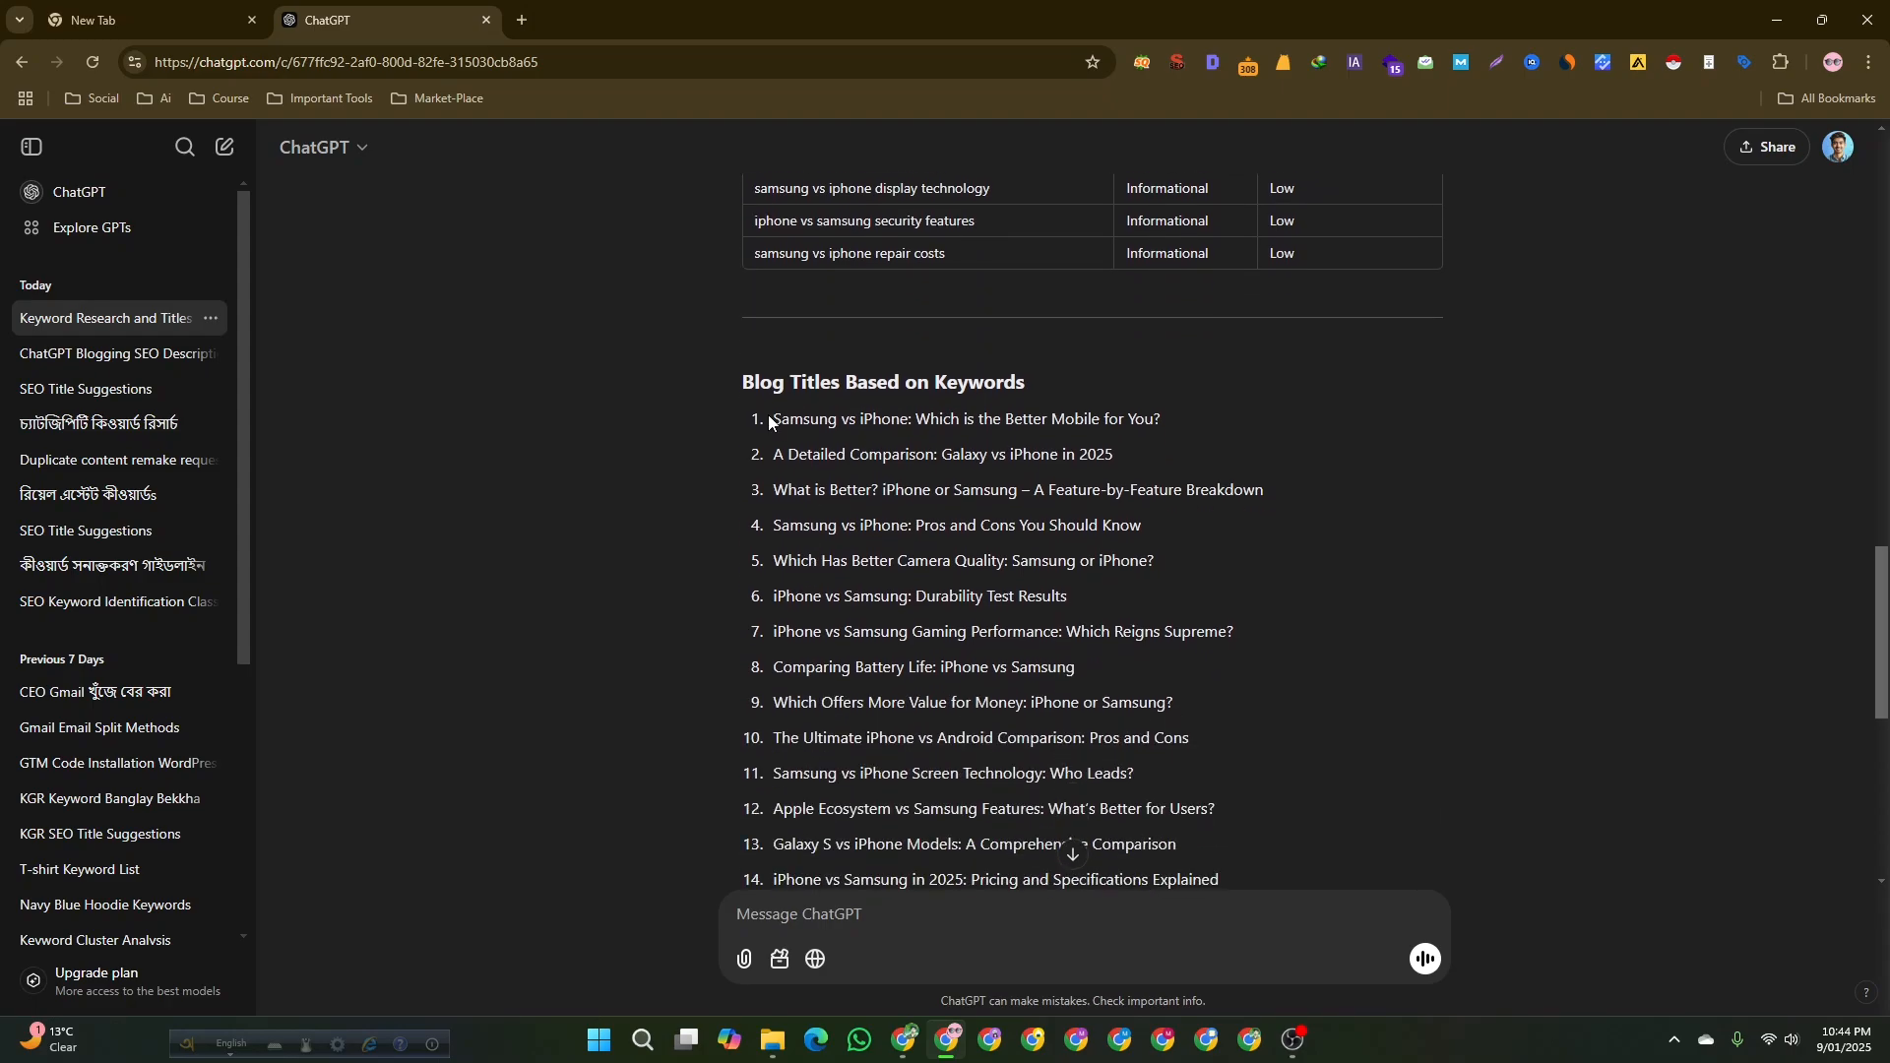
Highlight the first blog title and the leading keywords in the table while reviewing them.
{"action": "left_click_drag", "start_coordinate": [768, 416], "coordinate": [1177, 435]}
{"action": "left_click", "coordinate": [1216, 419]}
{"action": "left_click_drag", "start_coordinate": [513, 560], "coordinate": [552, 321]}
{"action": "scroll", "coordinate": [700, 498], "scroll_direction": "up", "scroll_amount": 10}
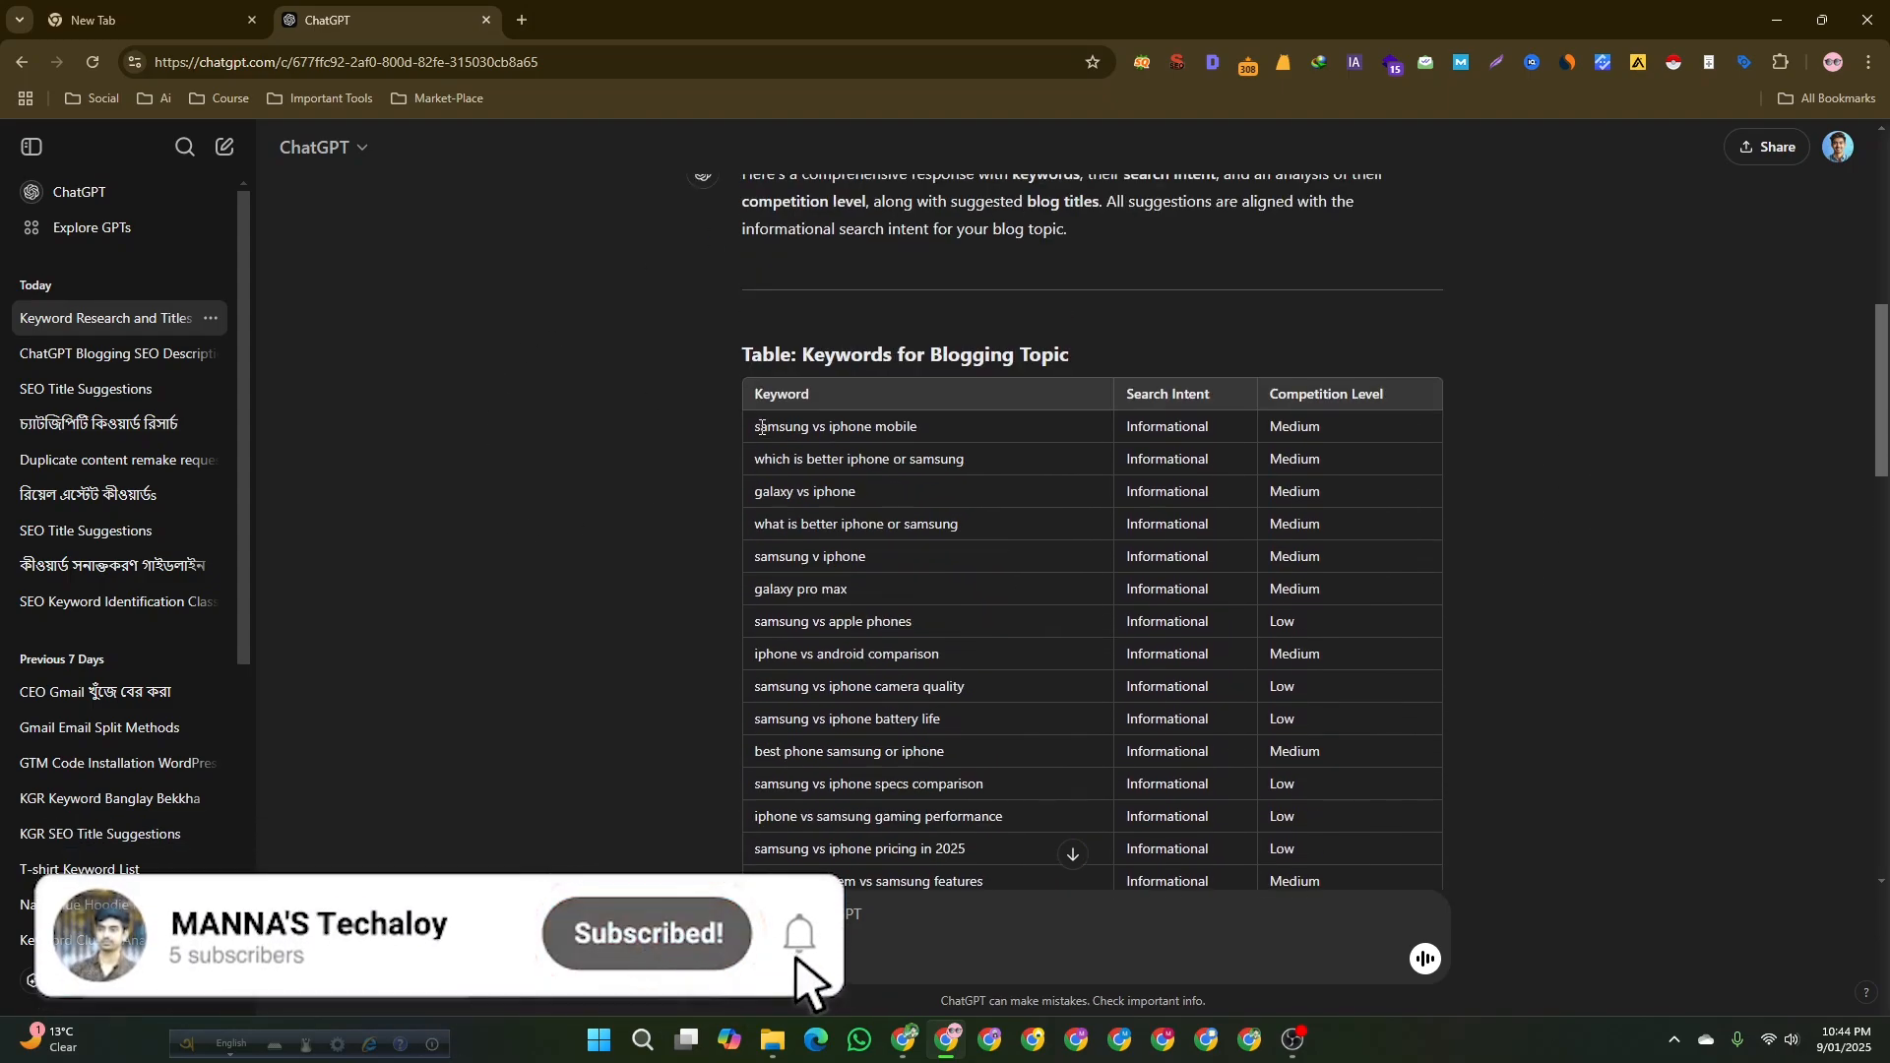
{"action": "left_click_drag", "start_coordinate": [752, 428], "coordinate": [918, 436]}
{"action": "left_click", "coordinate": [620, 463]}
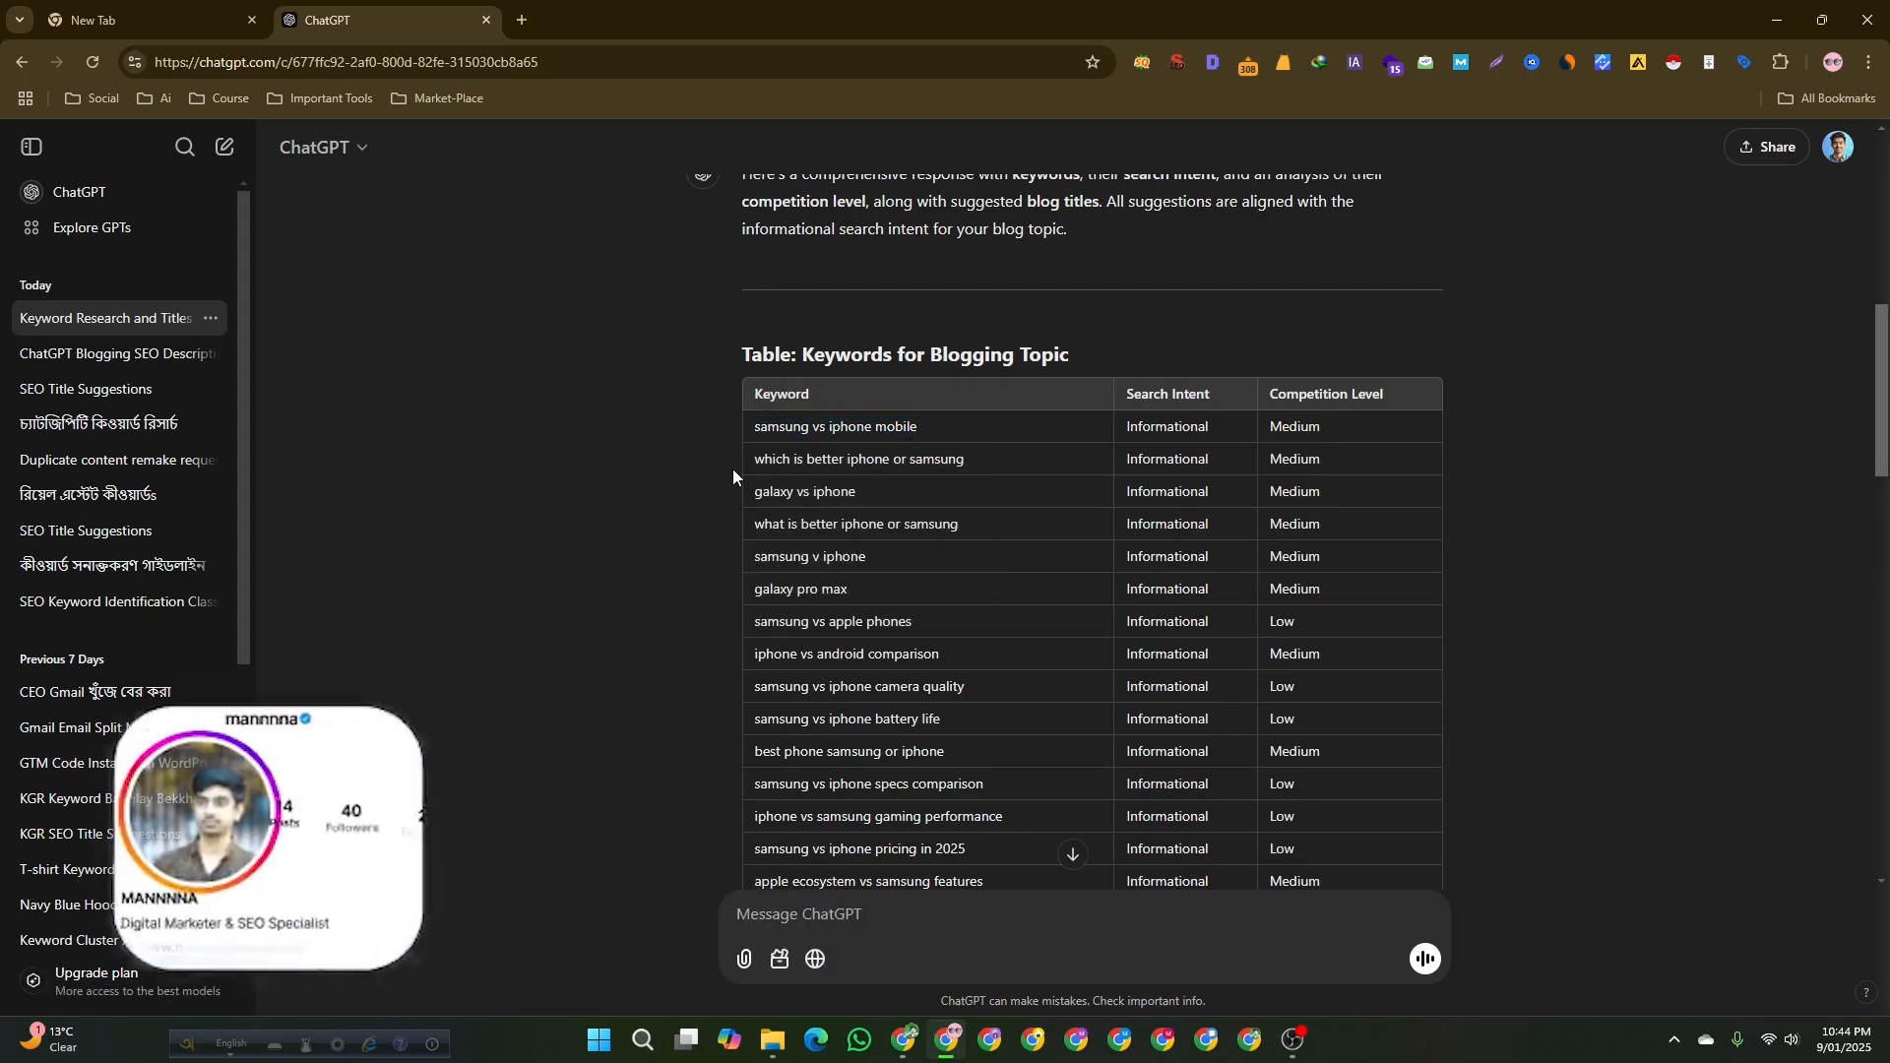
{"action": "left_click_drag", "start_coordinate": [757, 462], "coordinate": [945, 485]}
{"action": "left_click", "coordinate": [552, 485]}
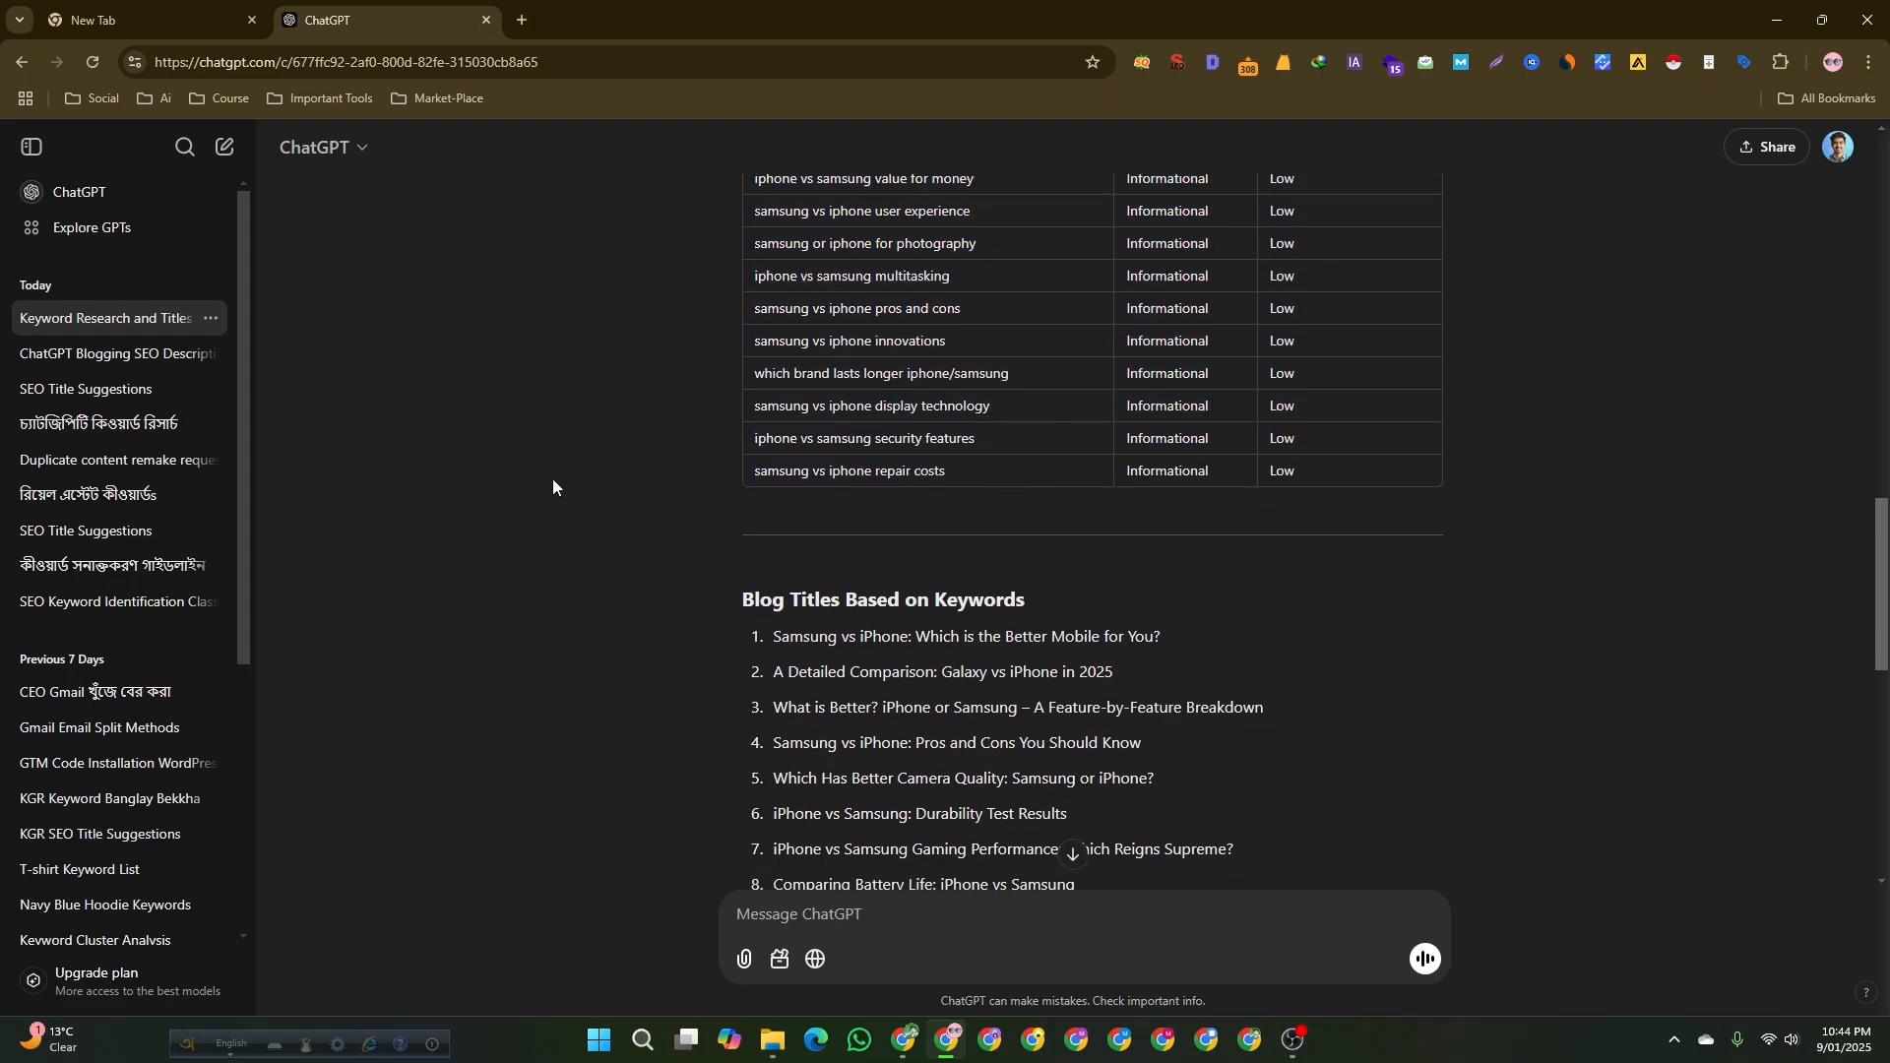
{"action": "scroll", "coordinate": [552, 485], "scroll_direction": "down", "scroll_amount": 6}
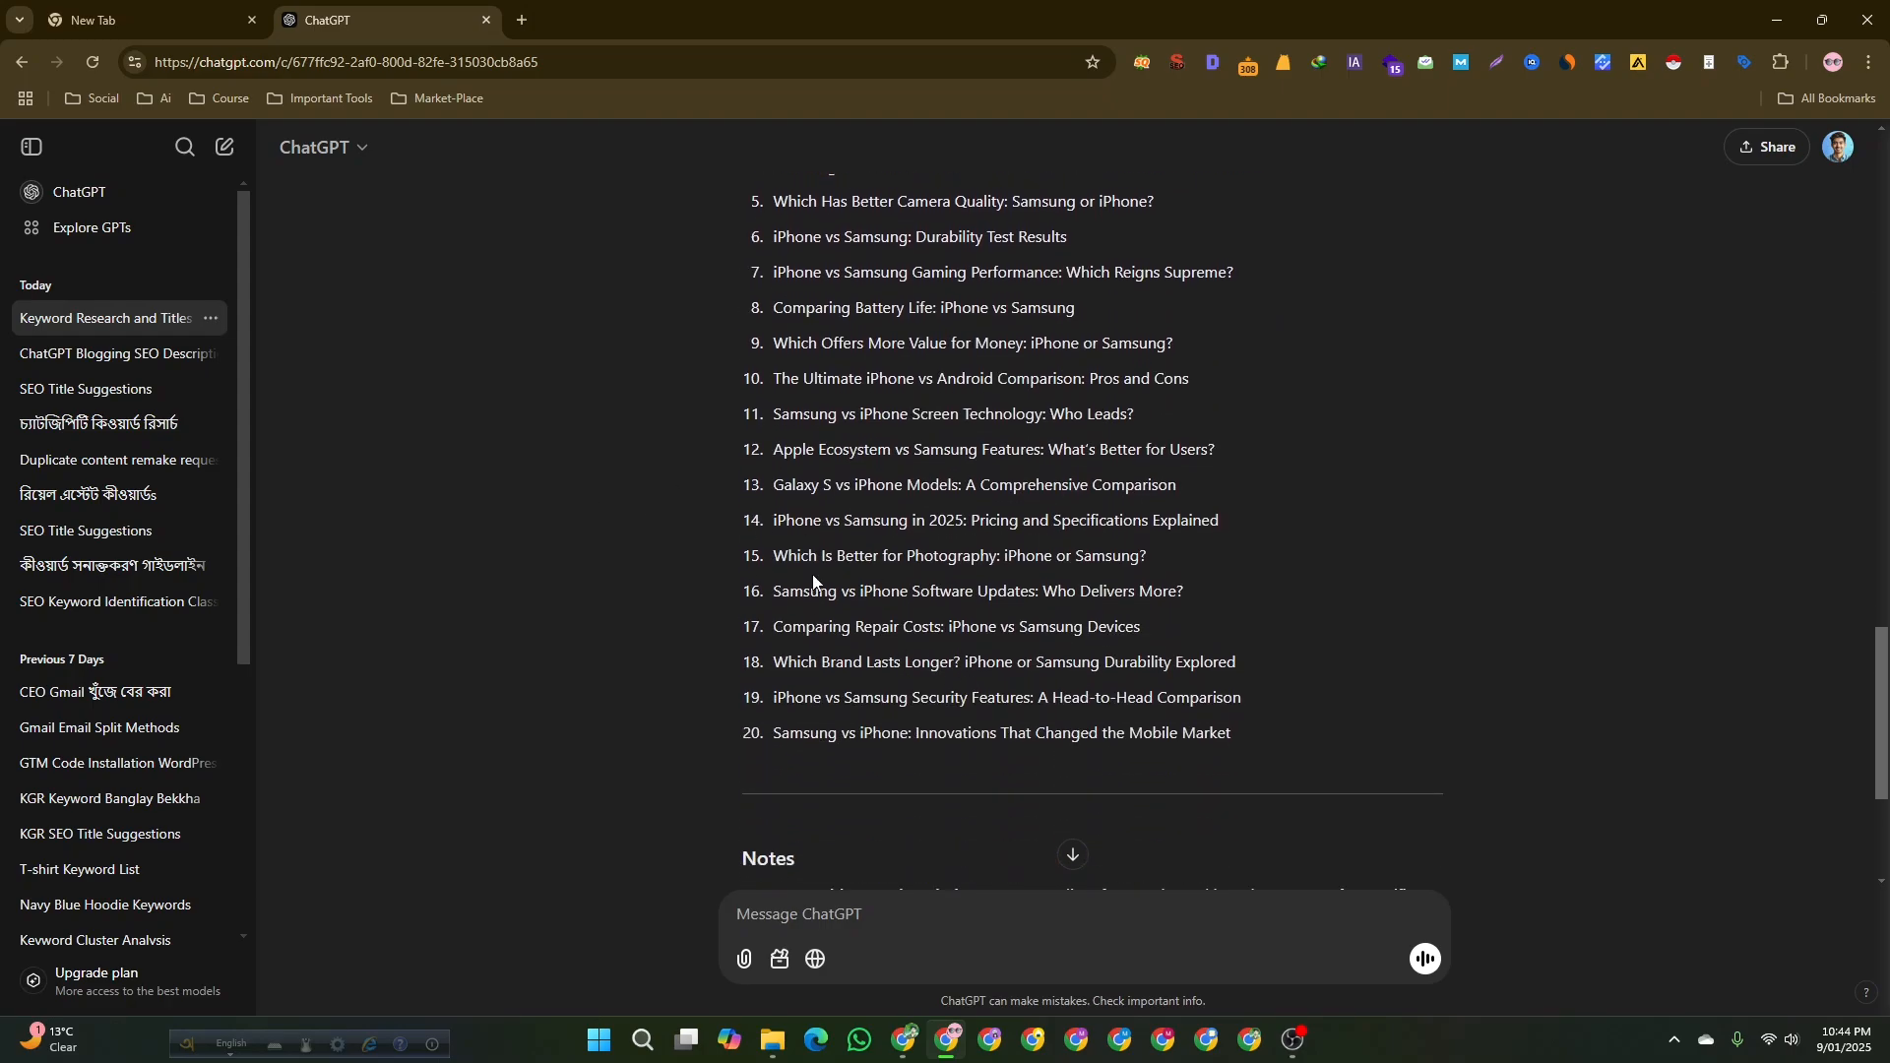
{"action": "scroll", "coordinate": [715, 563], "scroll_direction": "up", "scroll_amount": 4}
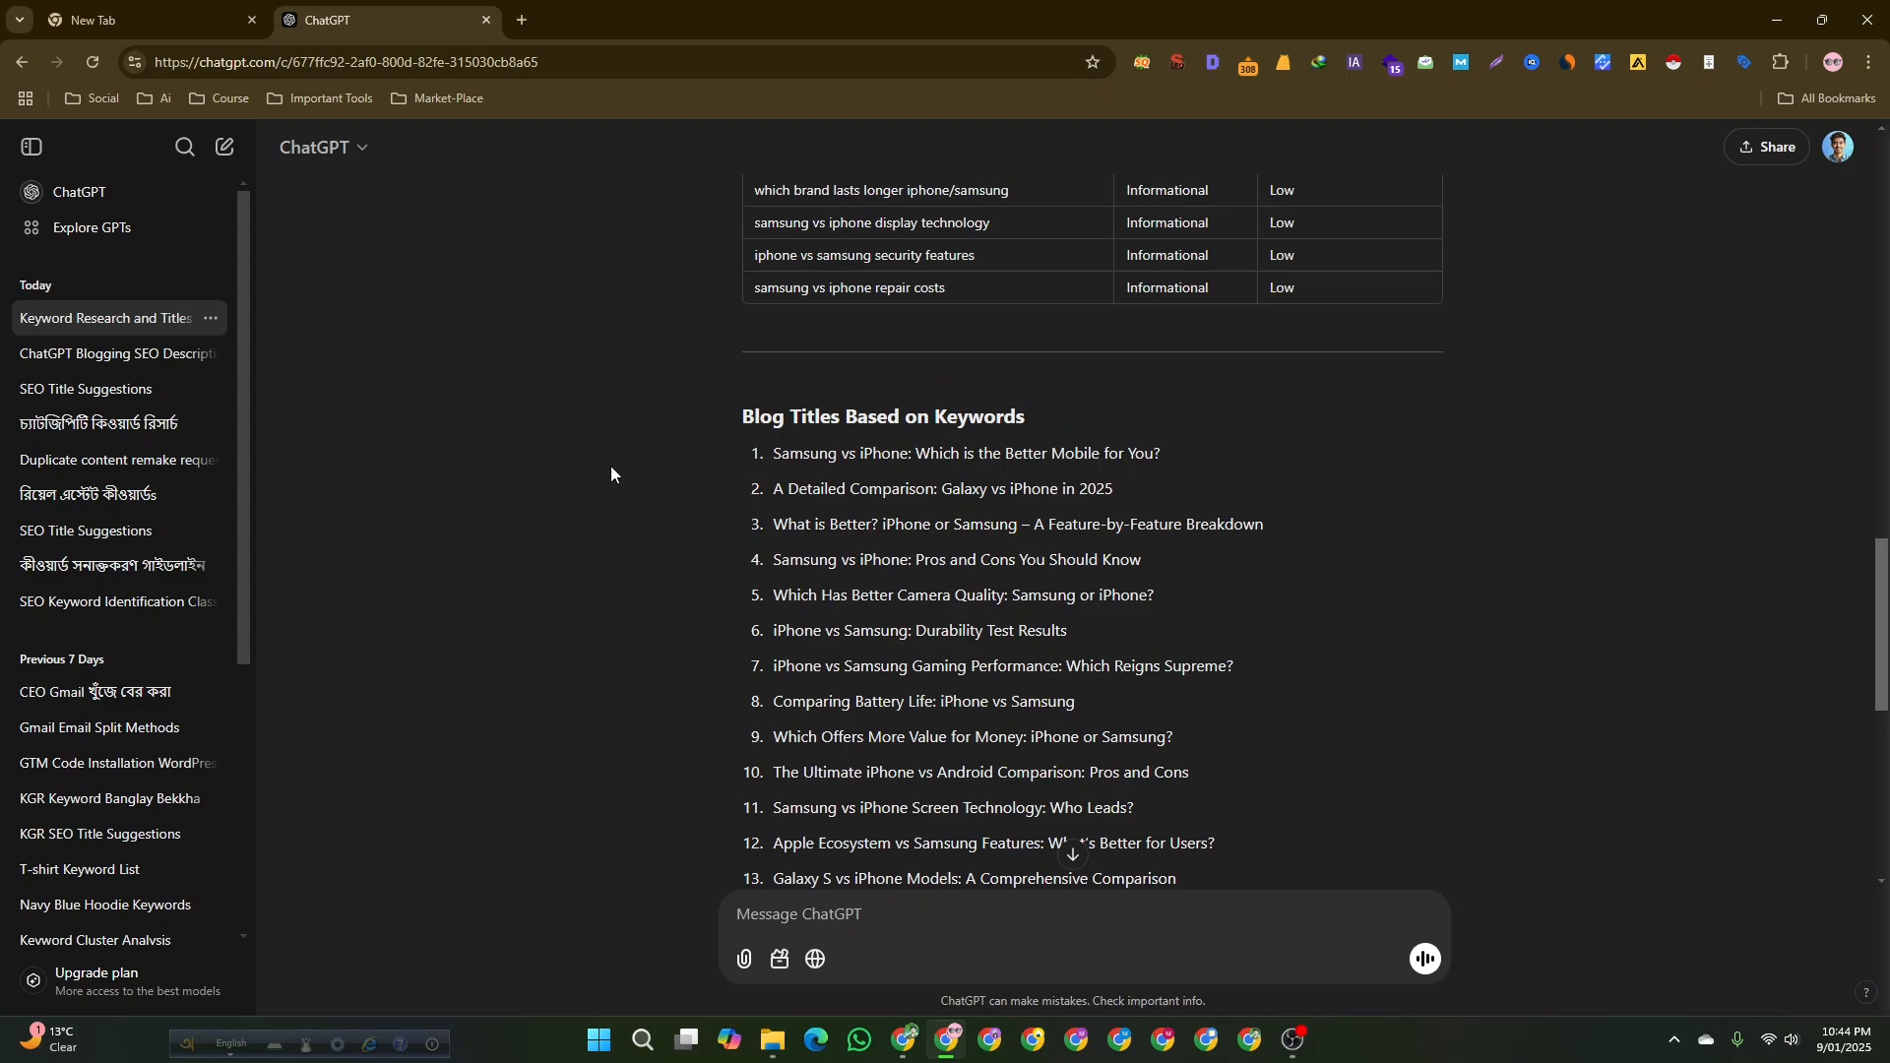
Select the response from the keyword table through the last blog title, copy it, and switch to the prompt document.
{"action": "left_click", "coordinate": [905, 1040]}
{"action": "scroll", "coordinate": [618, 541], "scroll_direction": "down", "scroll_amount": 1}
{"action": "scroll", "coordinate": [618, 540], "scroll_direction": "down", "scroll_amount": 2}
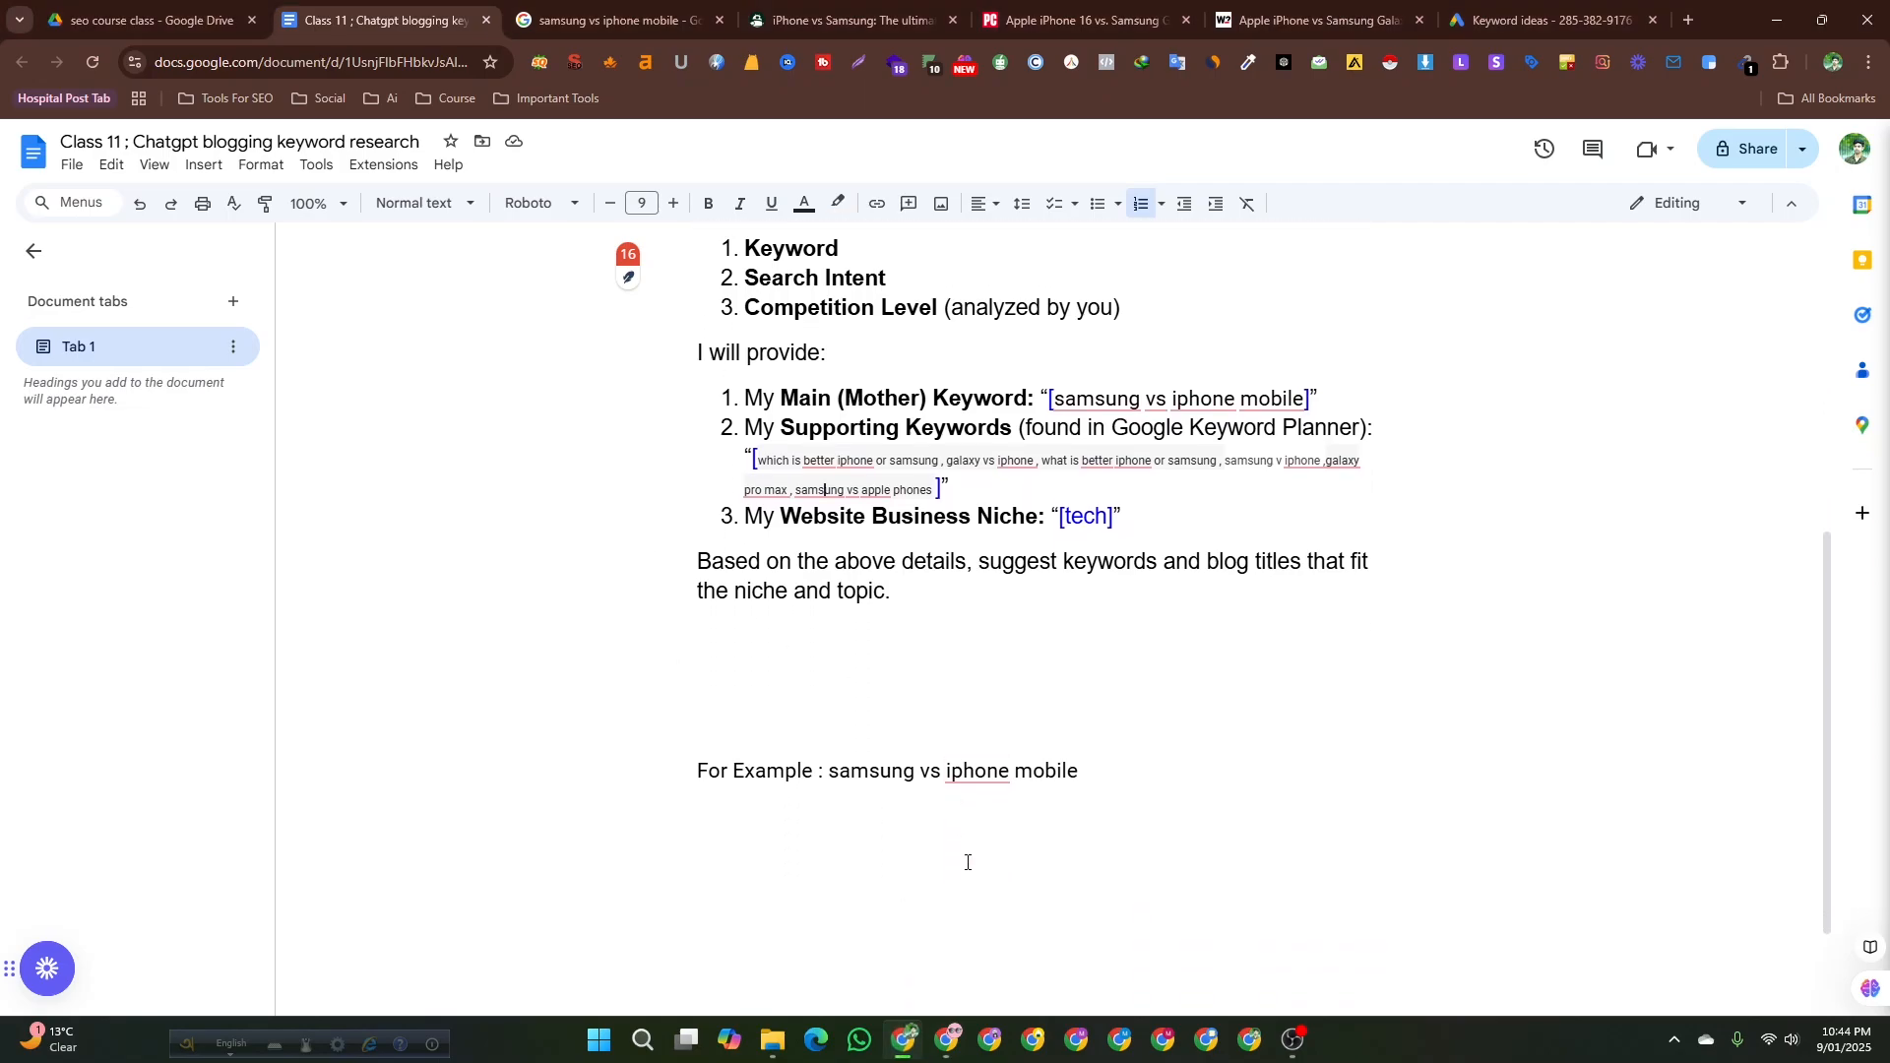
{"action": "left_click", "coordinate": [947, 1039]}
{"action": "scroll", "coordinate": [795, 519], "scroll_direction": "up", "scroll_amount": 6}
{"action": "scroll", "coordinate": [796, 519], "scroll_direction": "up", "scroll_amount": 3}
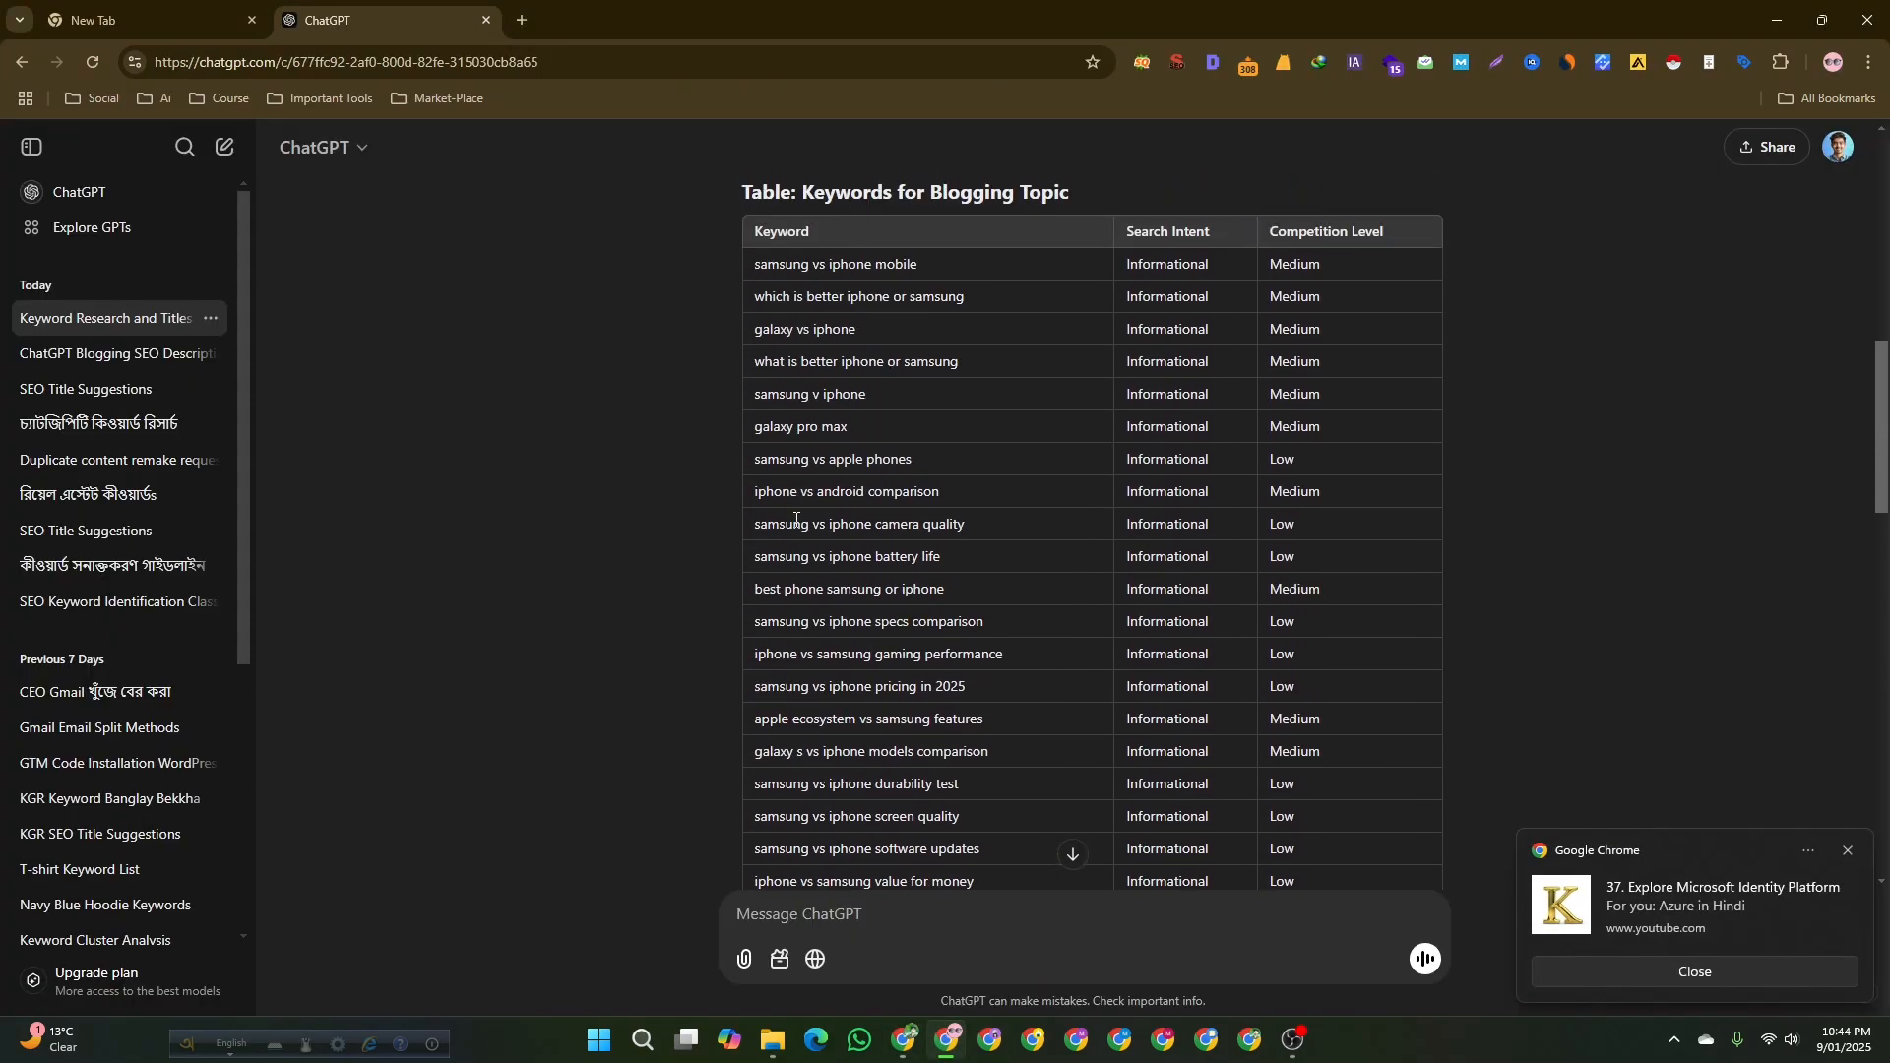
{"action": "left_click", "coordinate": [1849, 850]}
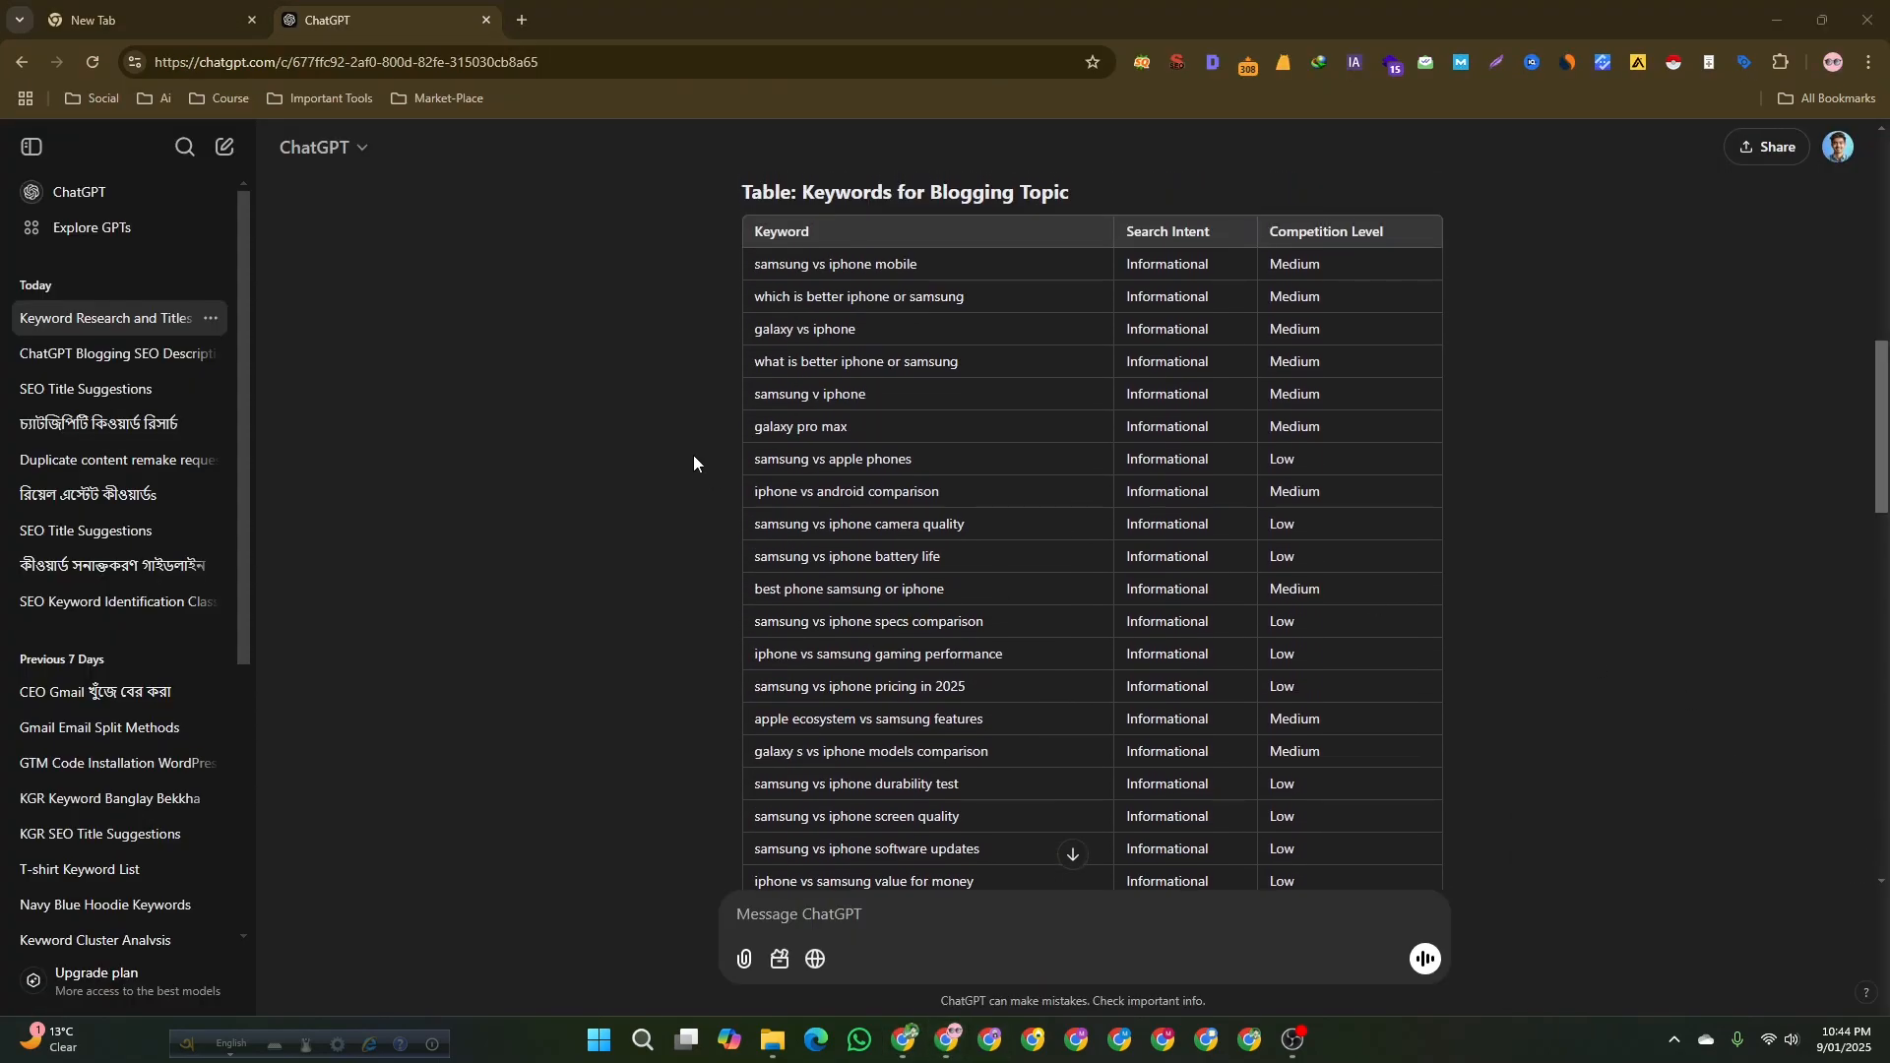
{"action": "left_click_drag", "start_coordinate": [735, 190], "coordinate": [1254, 425]}
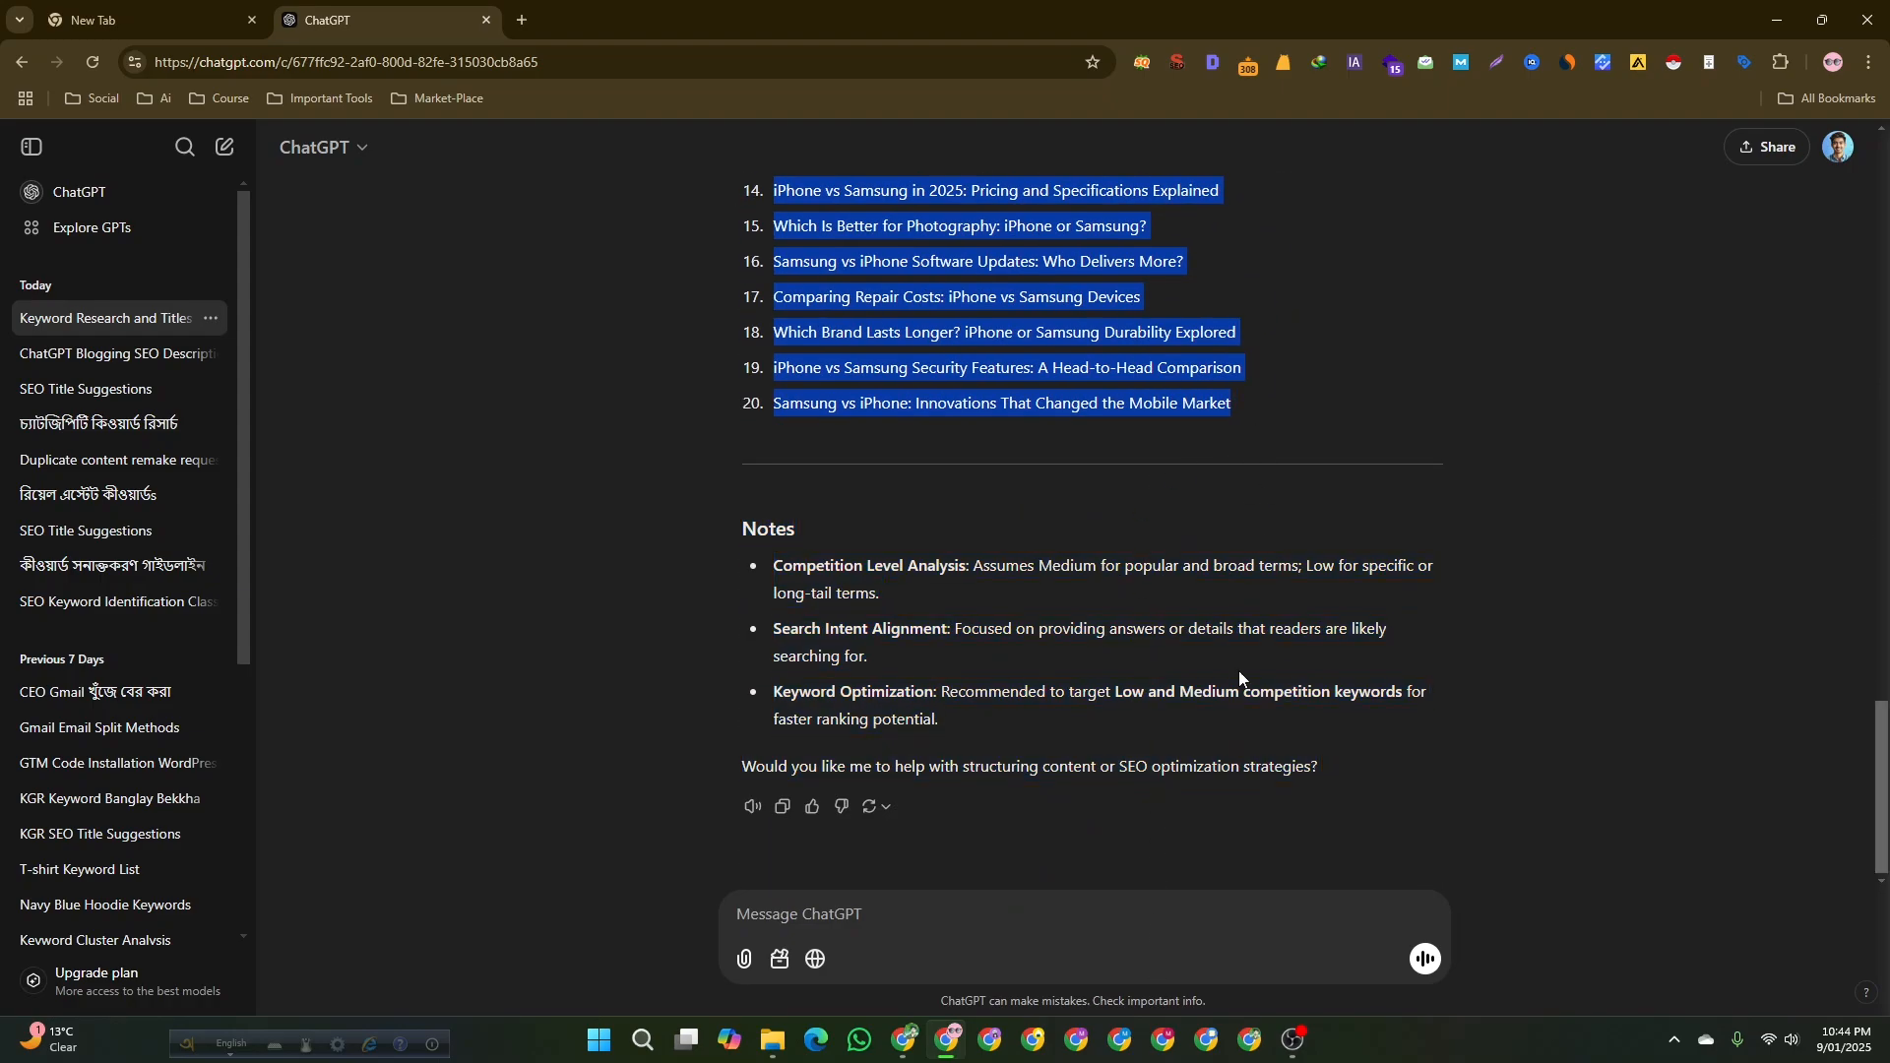
{"action": "key", "text": "alt+Tab"}
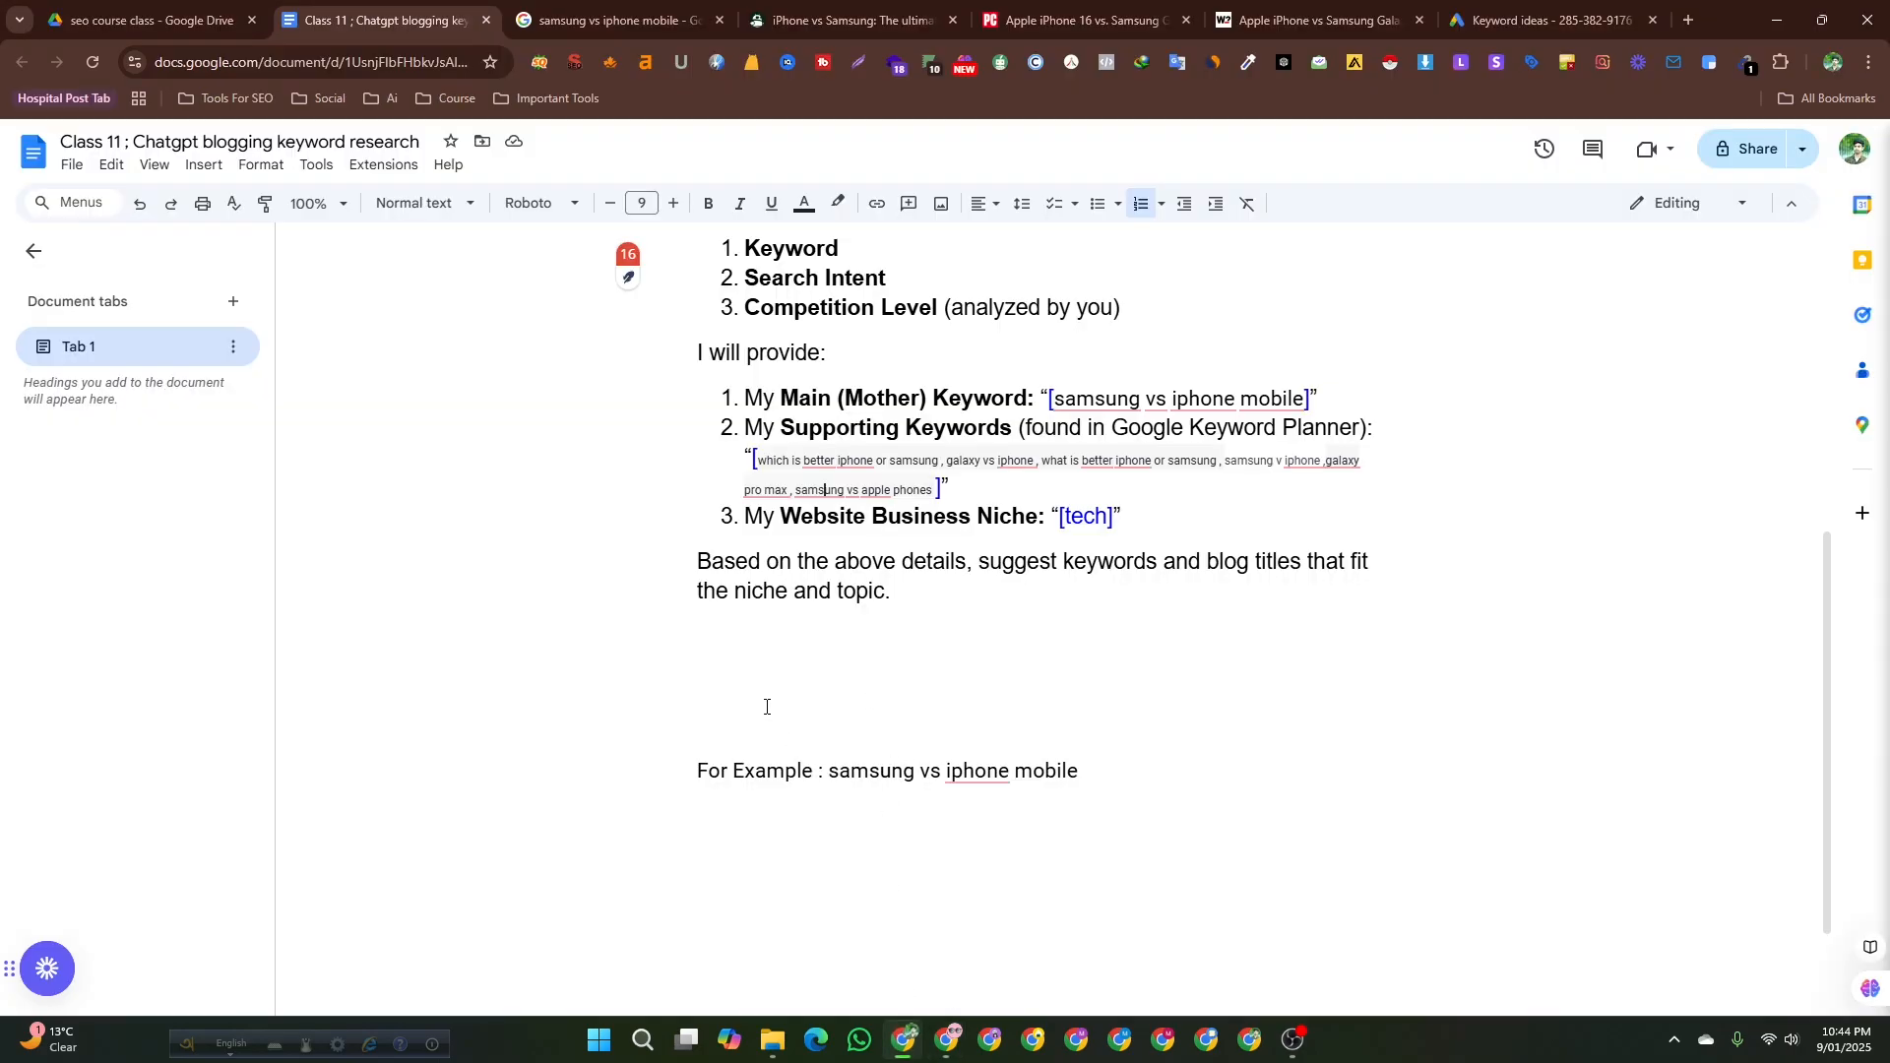
Paste the copied keyword table and blog titles on a new line below the 'For Example : samsung vs iphone mobile' line.
{"action": "left_click", "coordinate": [734, 771]}
{"action": "left_click", "coordinate": [1220, 747]}
{"action": "key", "text": "Return"}
{"action": "key", "text": "BackSpace"}
{"action": "key", "text": "BackSpace"}
{"action": "key", "text": "BackSpace"}
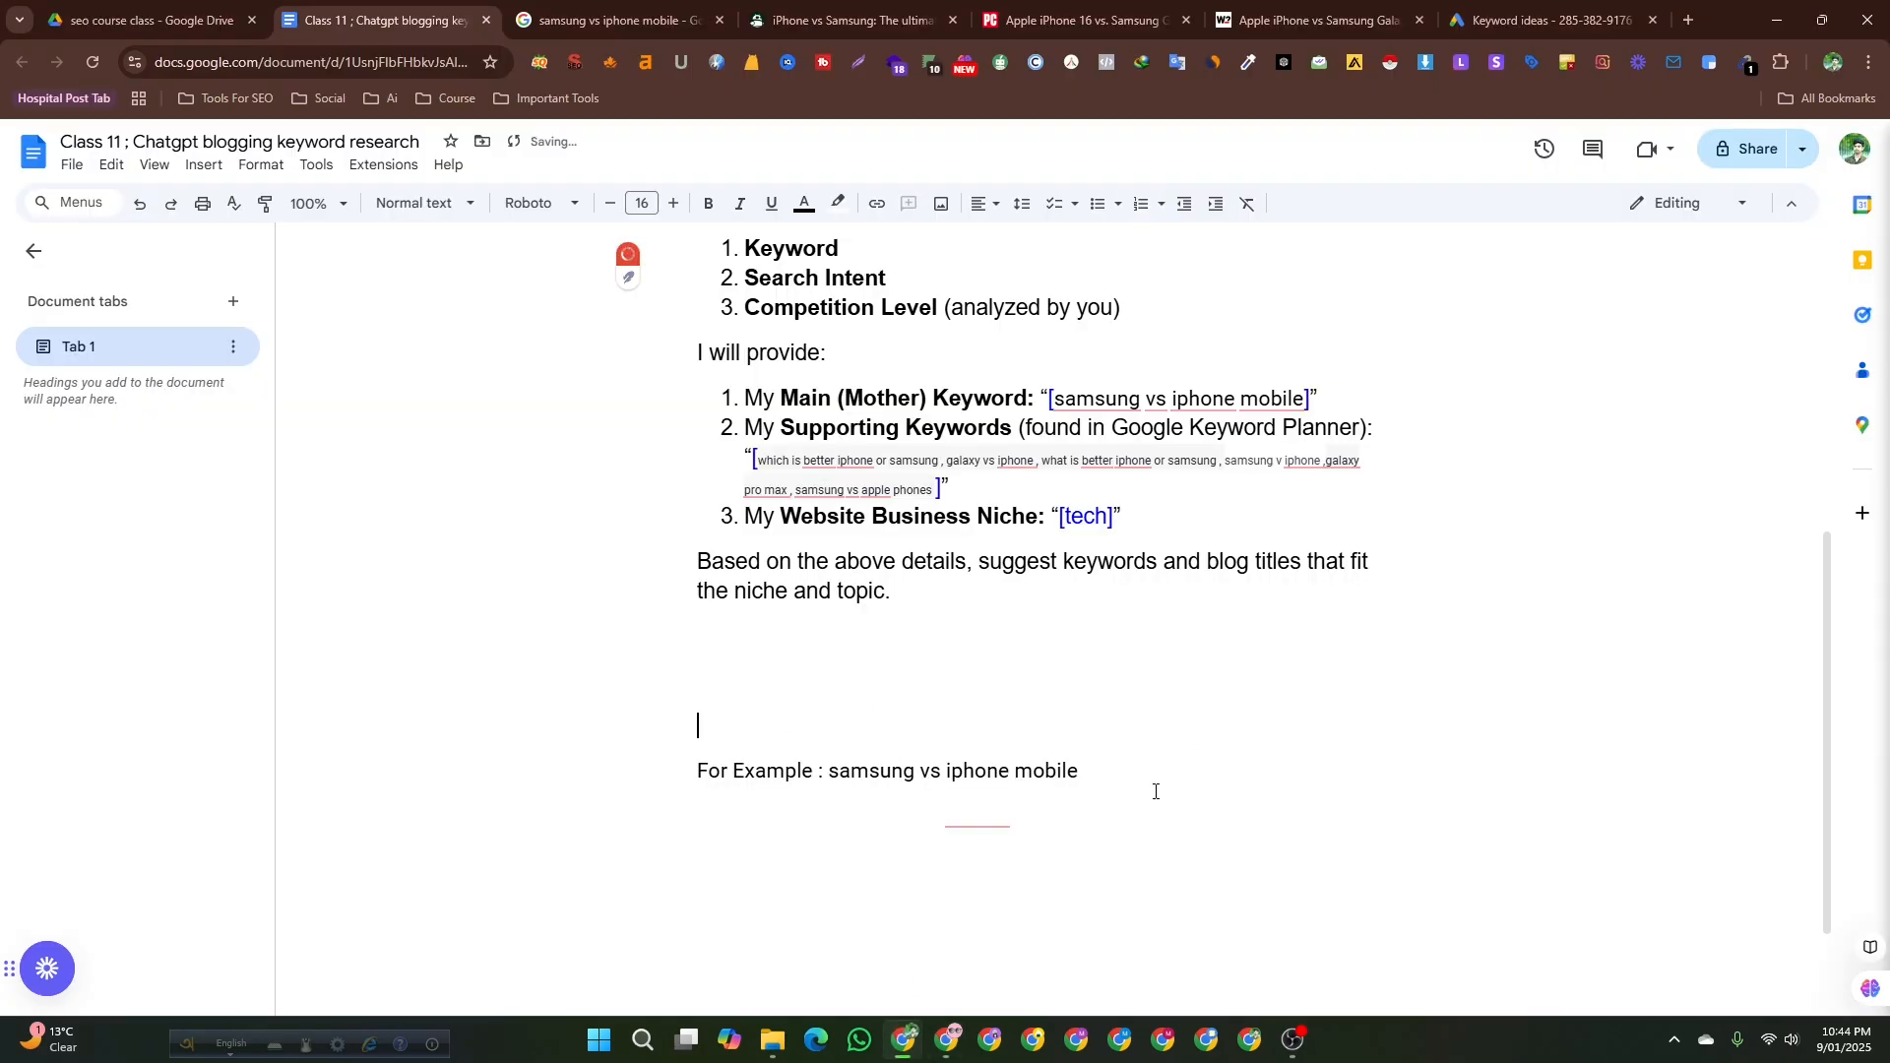
{"action": "left_click", "coordinate": [1134, 711]}
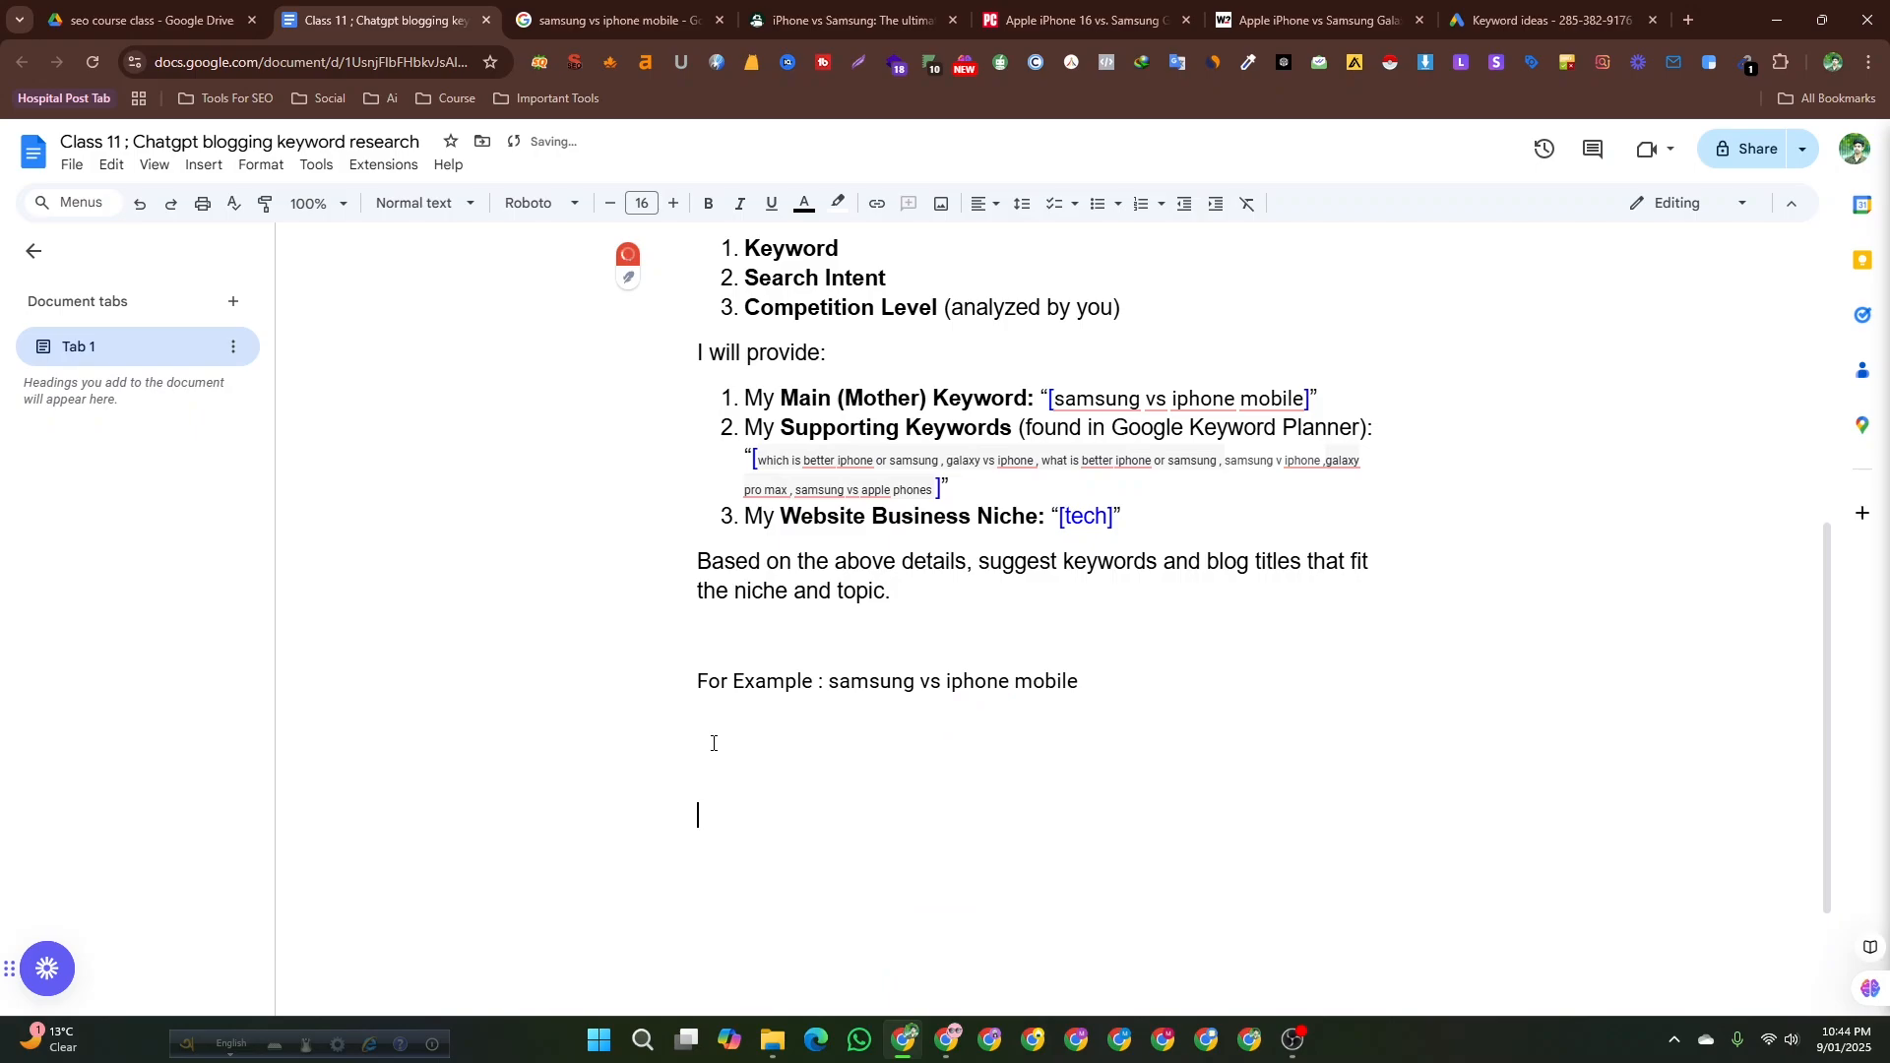
{"action": "left_click", "coordinate": [699, 683]}
{"action": "key", "text": "Return"}
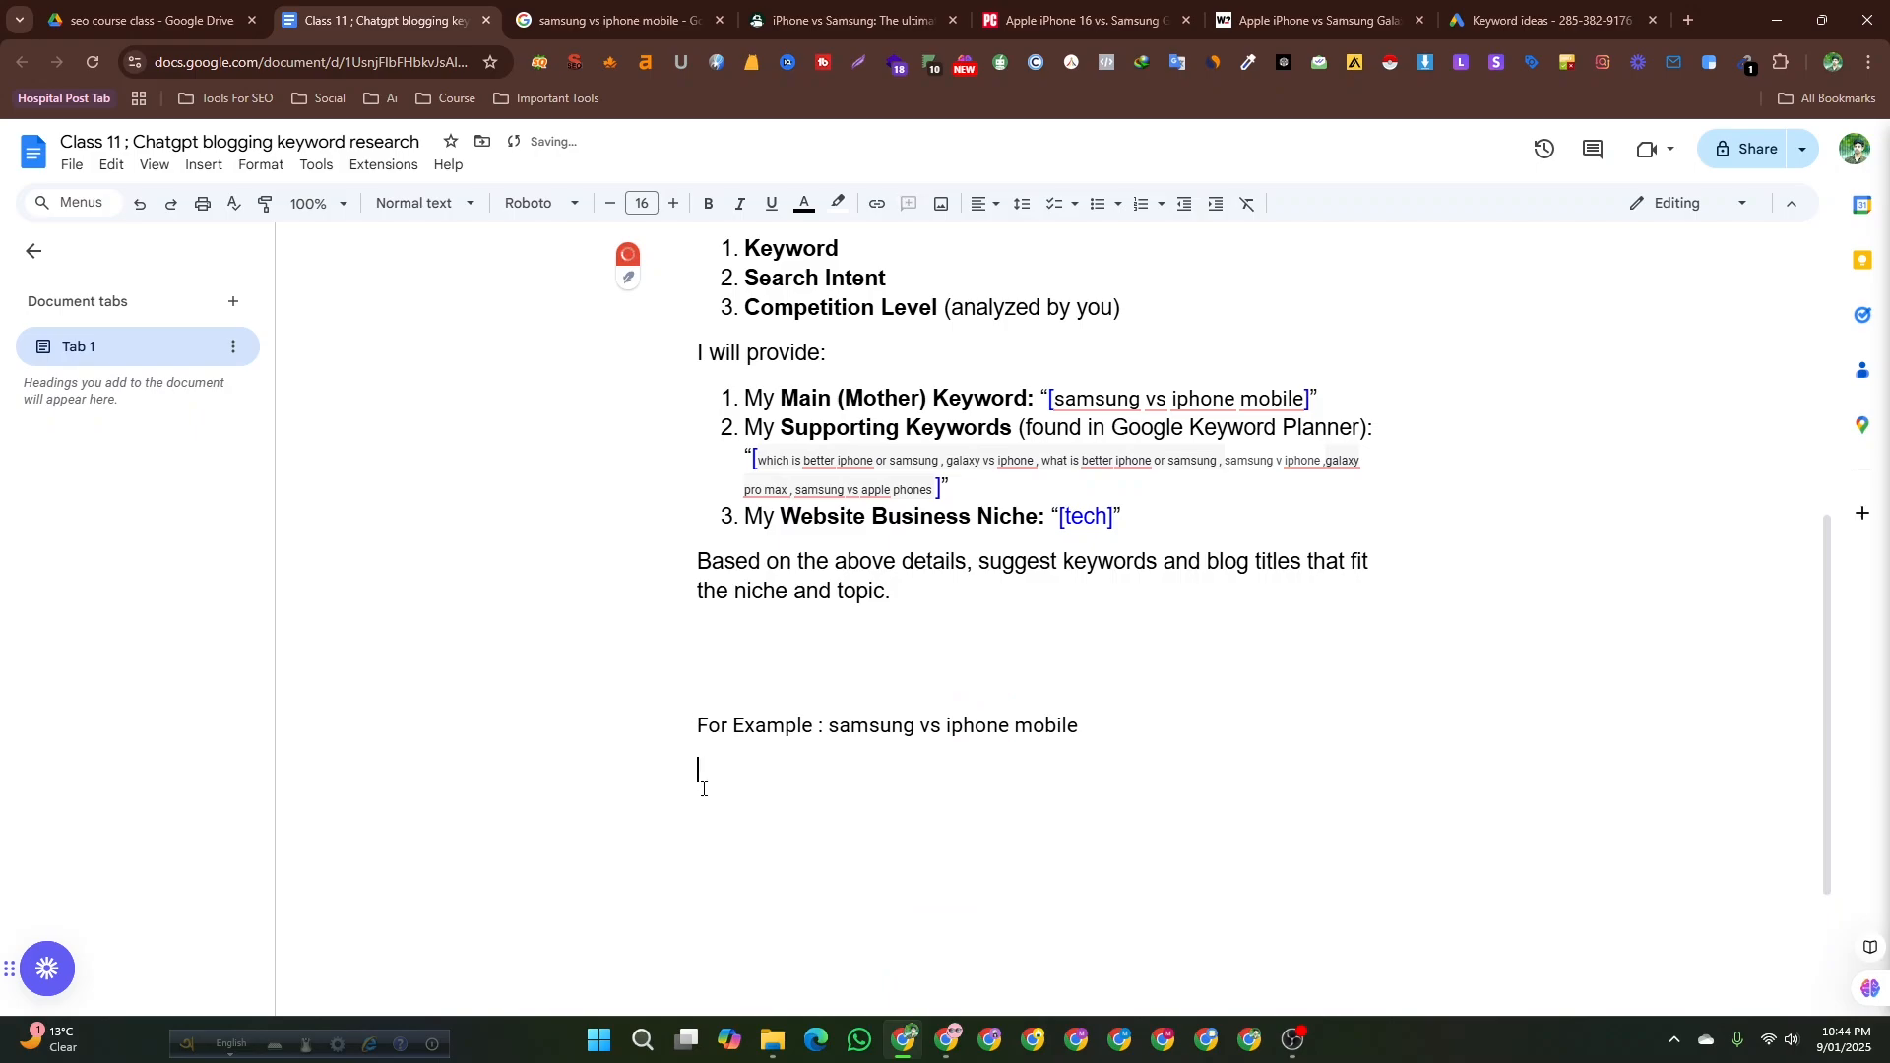
{"action": "key", "text": "ctrl+v"}
Scroll through the pasted keyword table and blog titles in the document to check them.
{"action": "scroll", "coordinate": [703, 787], "scroll_direction": "up", "scroll_amount": 4}
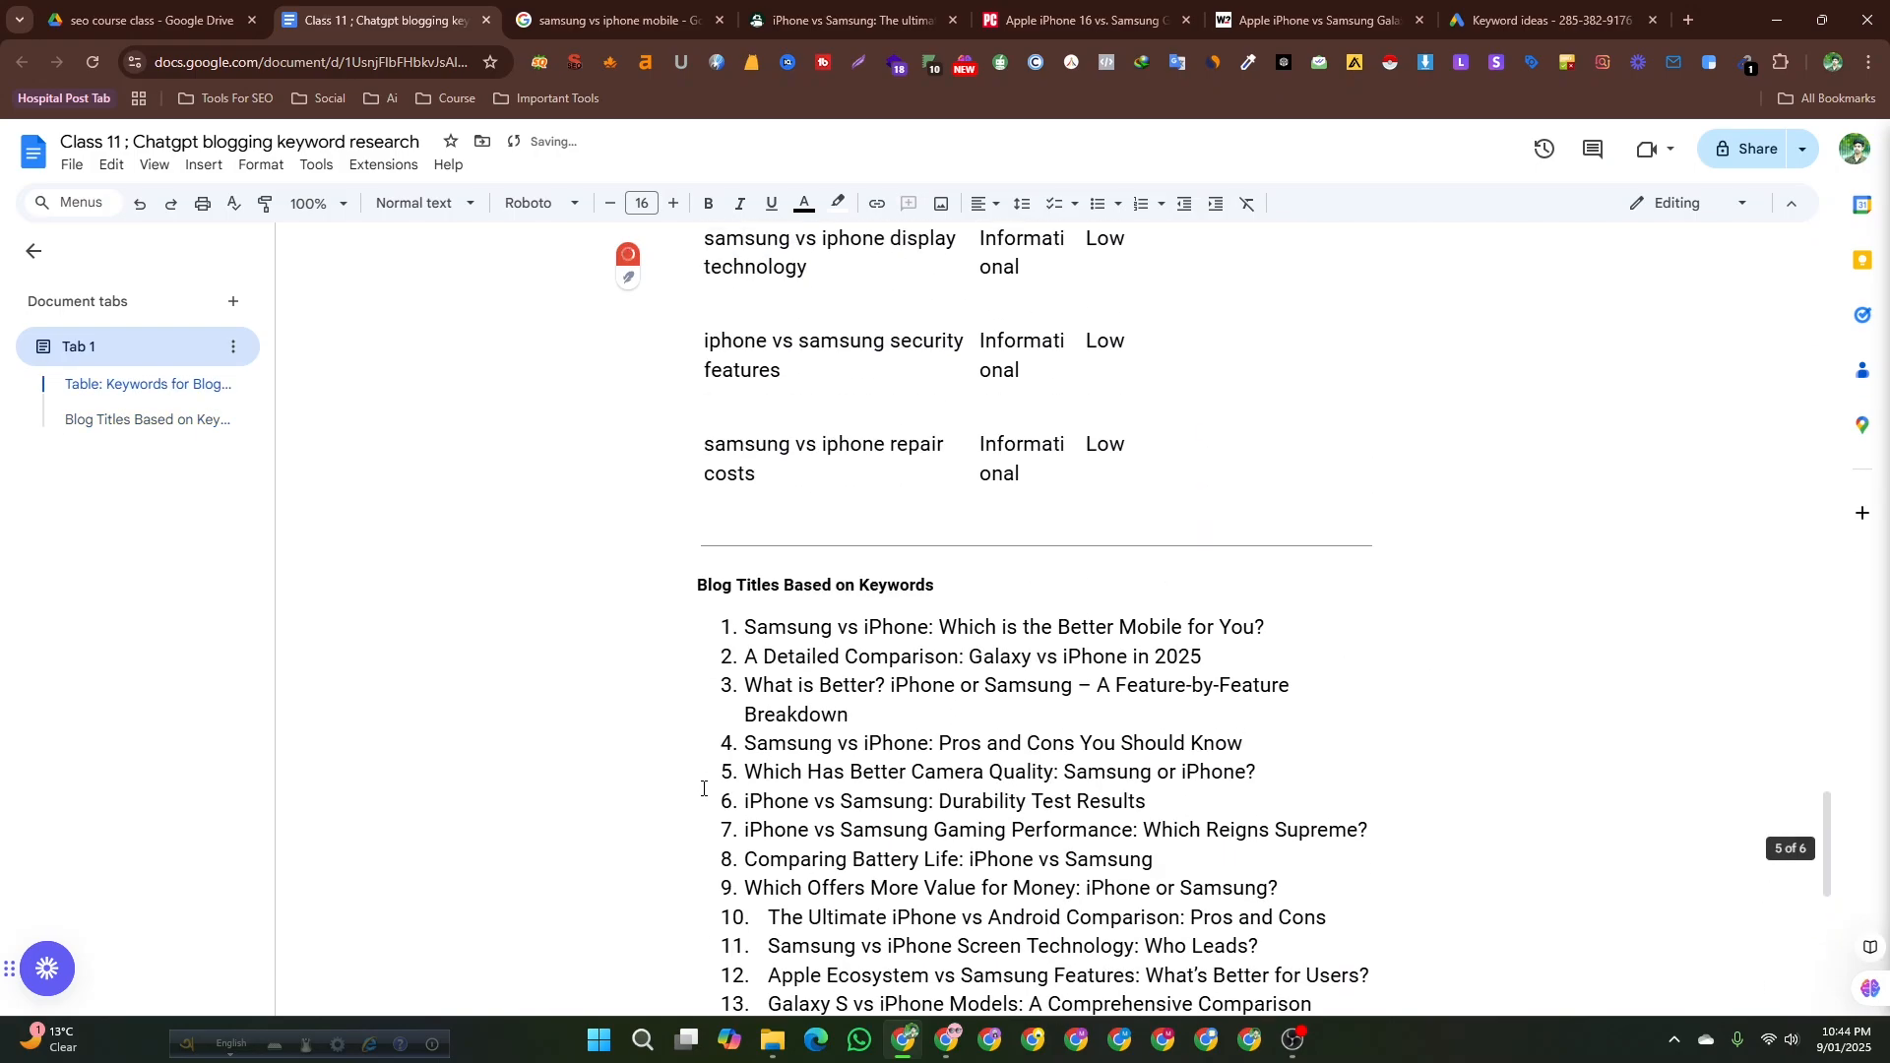
{"action": "scroll", "coordinate": [703, 788], "scroll_direction": "up", "scroll_amount": 12}
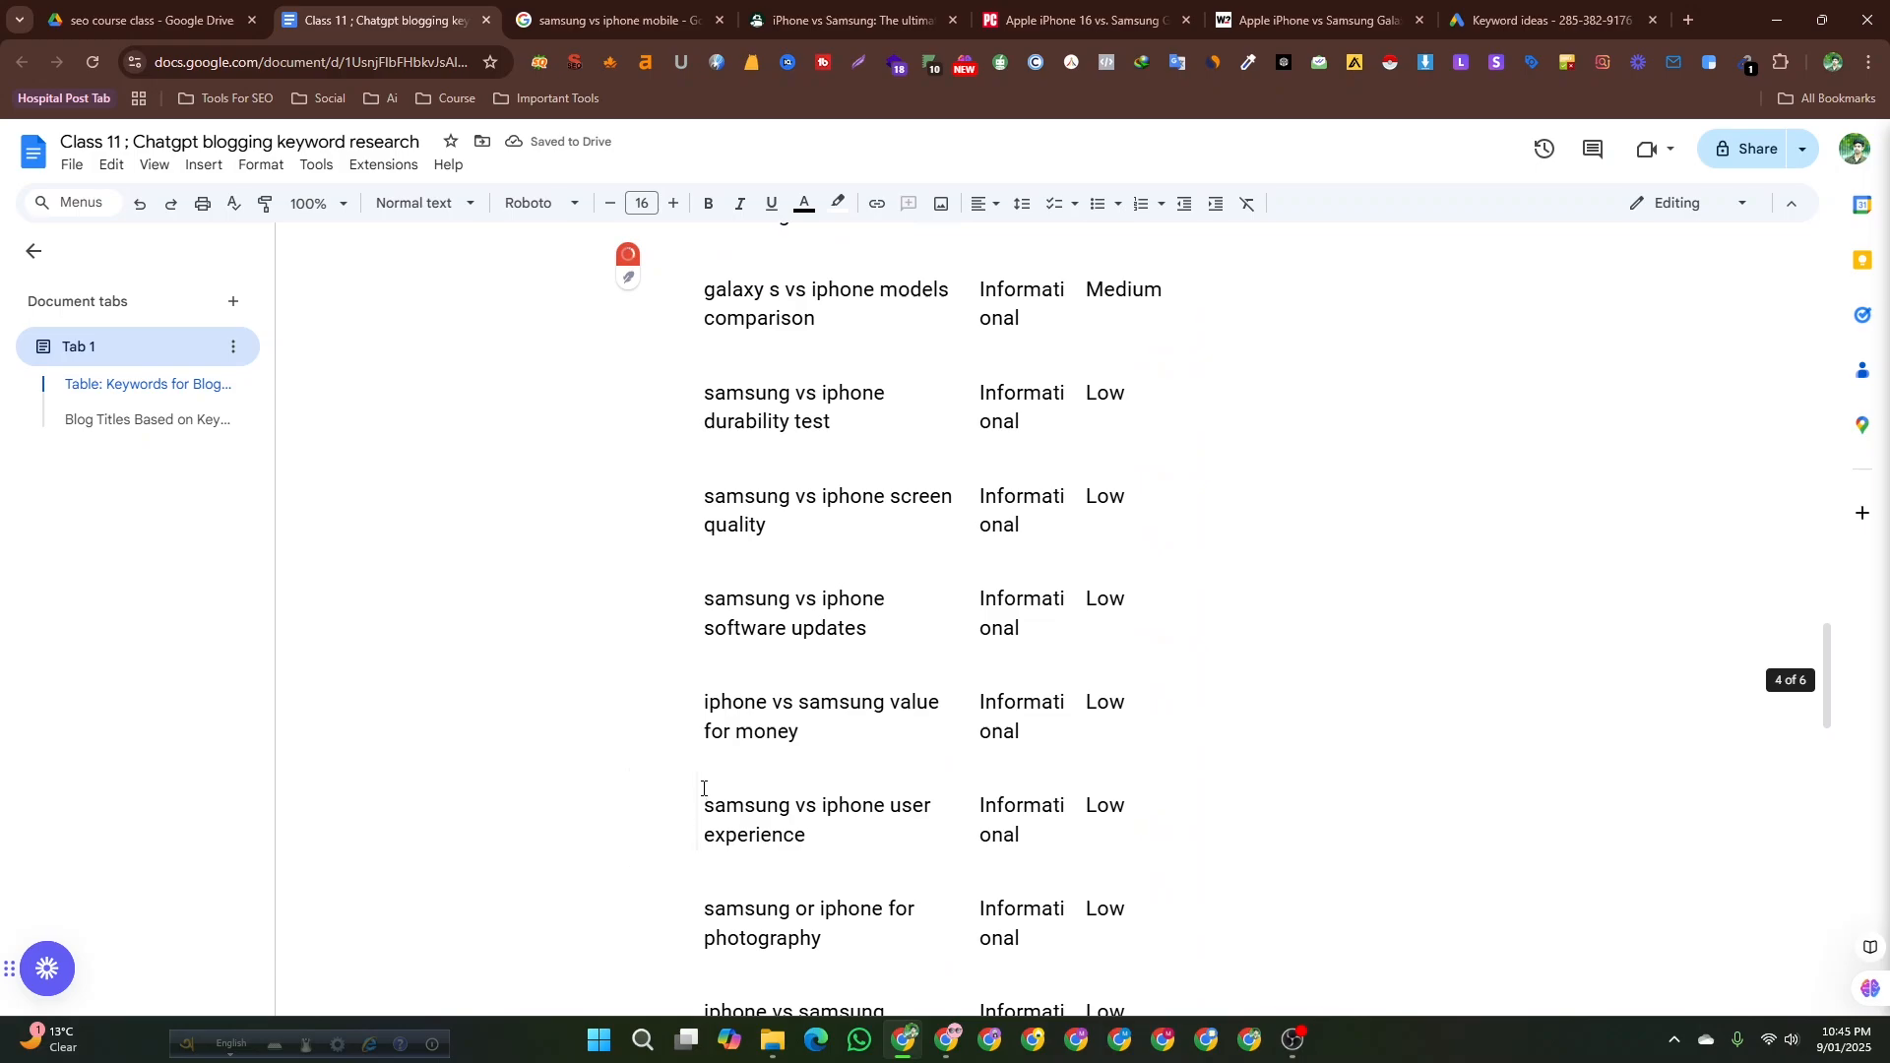
{"action": "scroll", "coordinate": [703, 788], "scroll_direction": "up", "scroll_amount": 4}
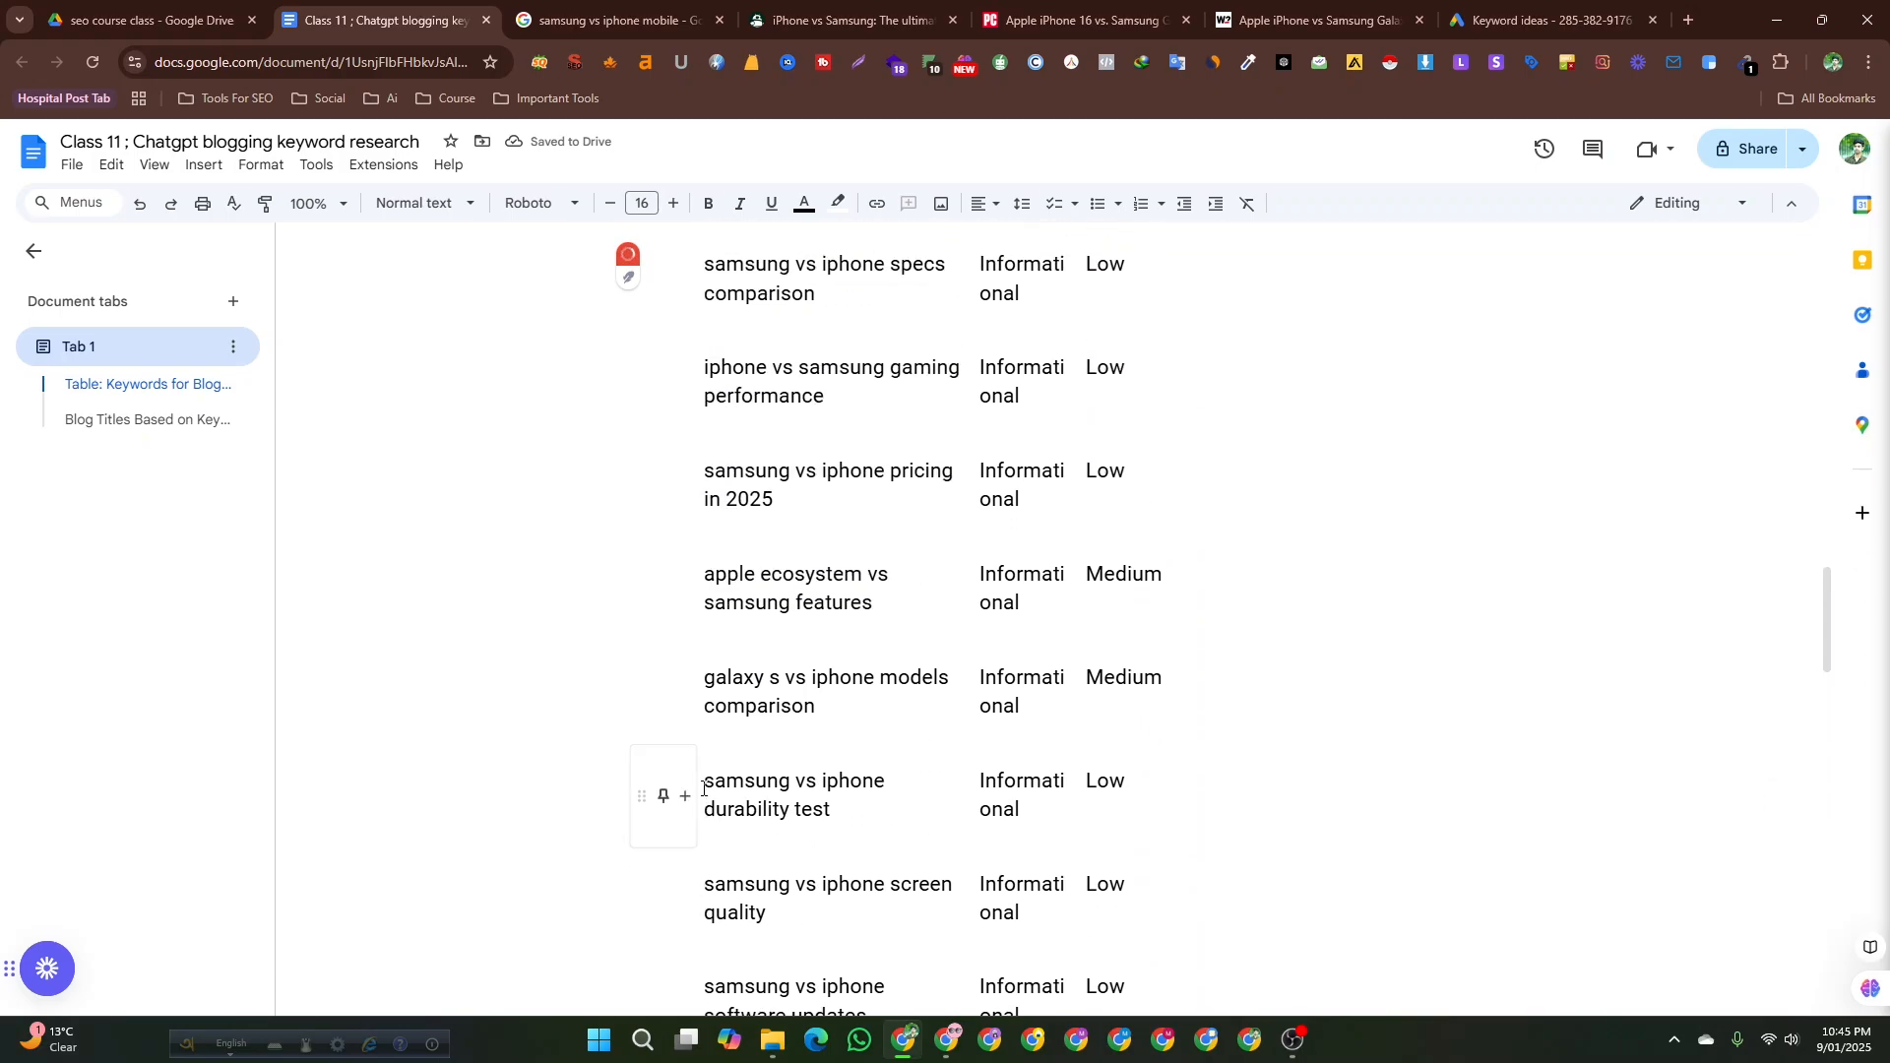
{"action": "scroll", "coordinate": [702, 788], "scroll_direction": "up", "scroll_amount": 10}
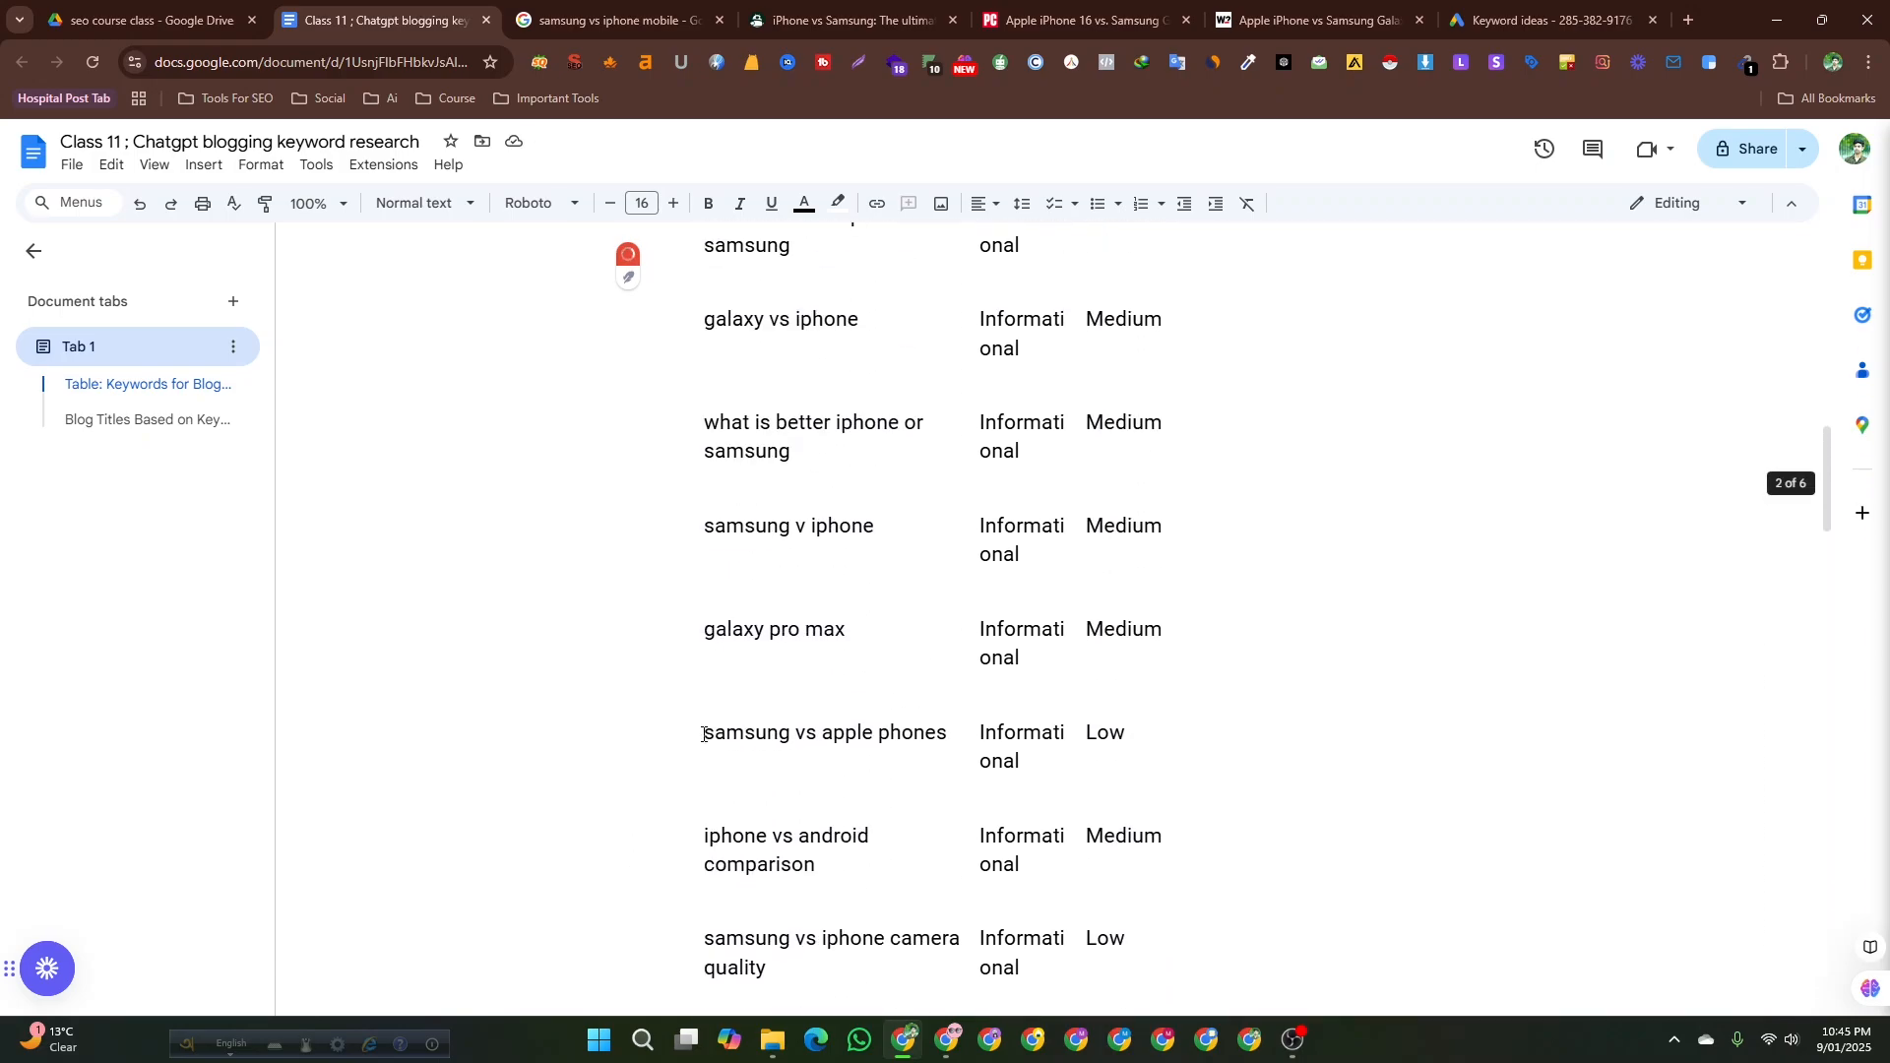
{"action": "scroll", "coordinate": [704, 735], "scroll_direction": "up", "scroll_amount": 6}
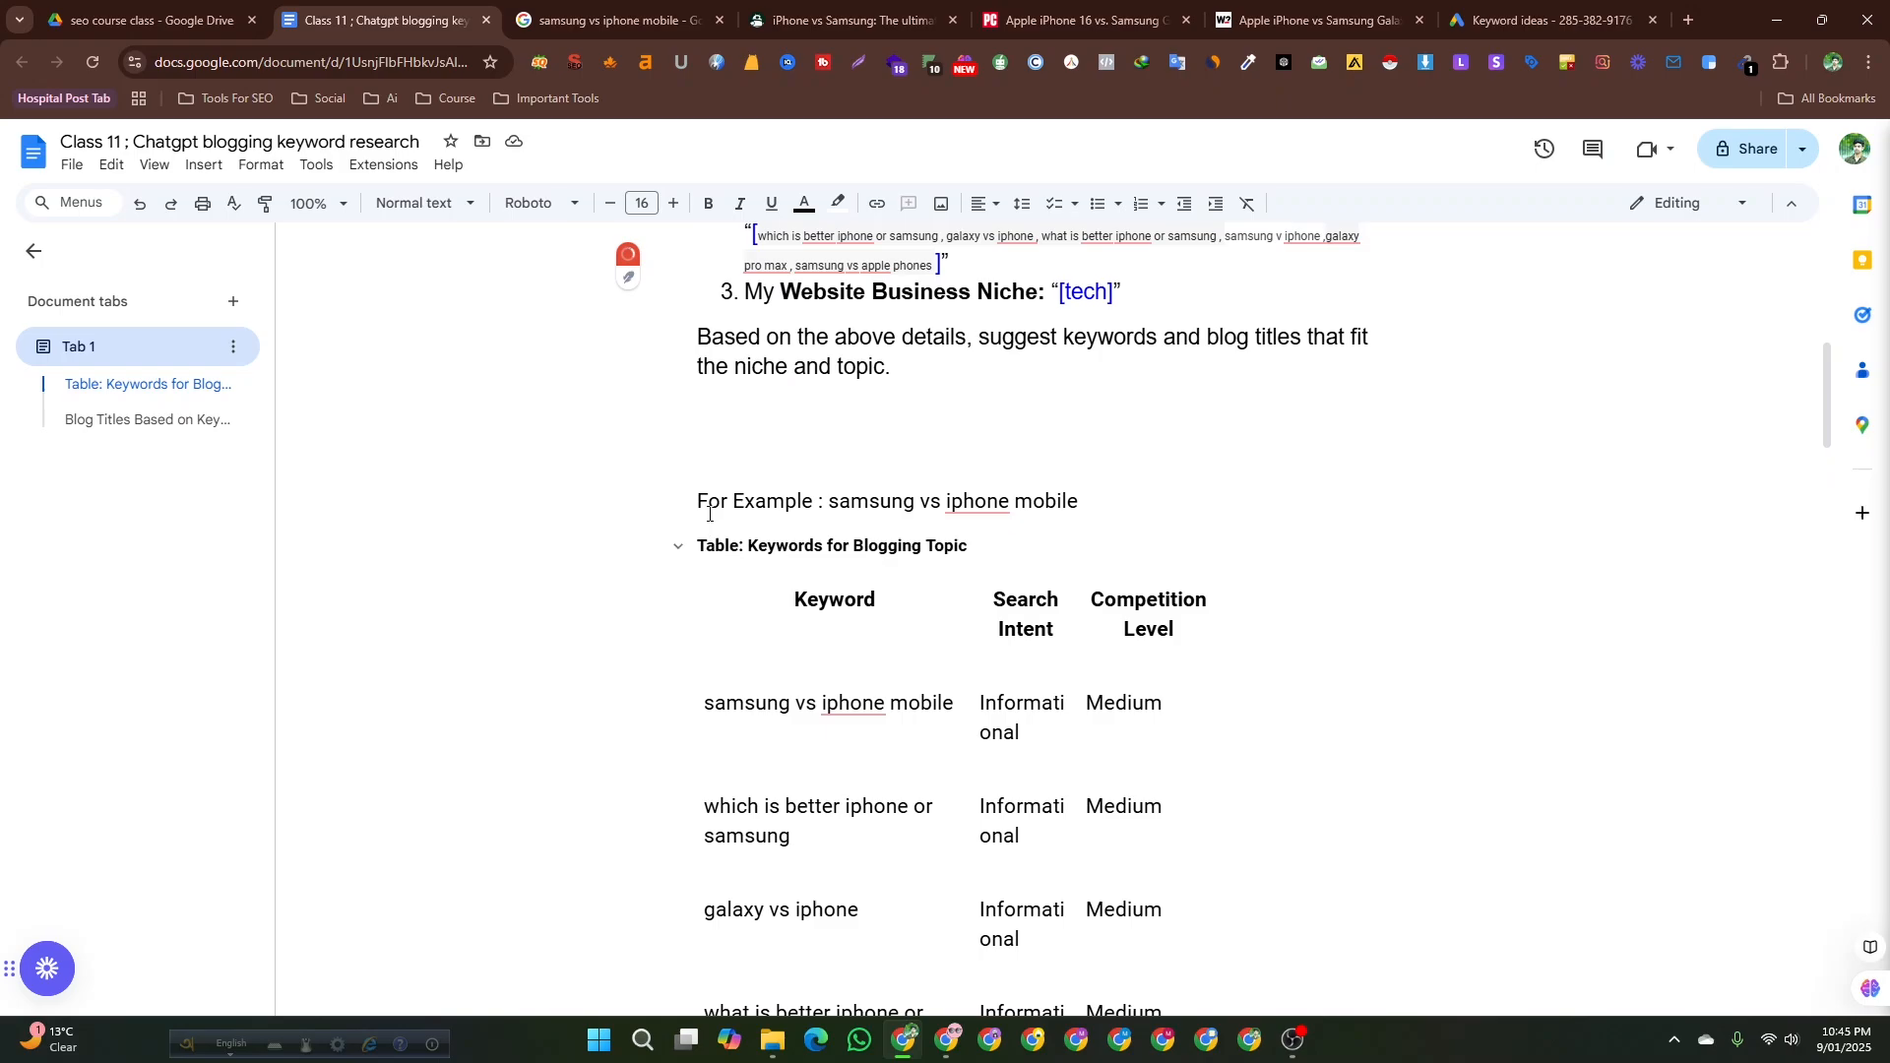
{"action": "scroll", "coordinate": [796, 680], "scroll_direction": "down", "scroll_amount": 11}
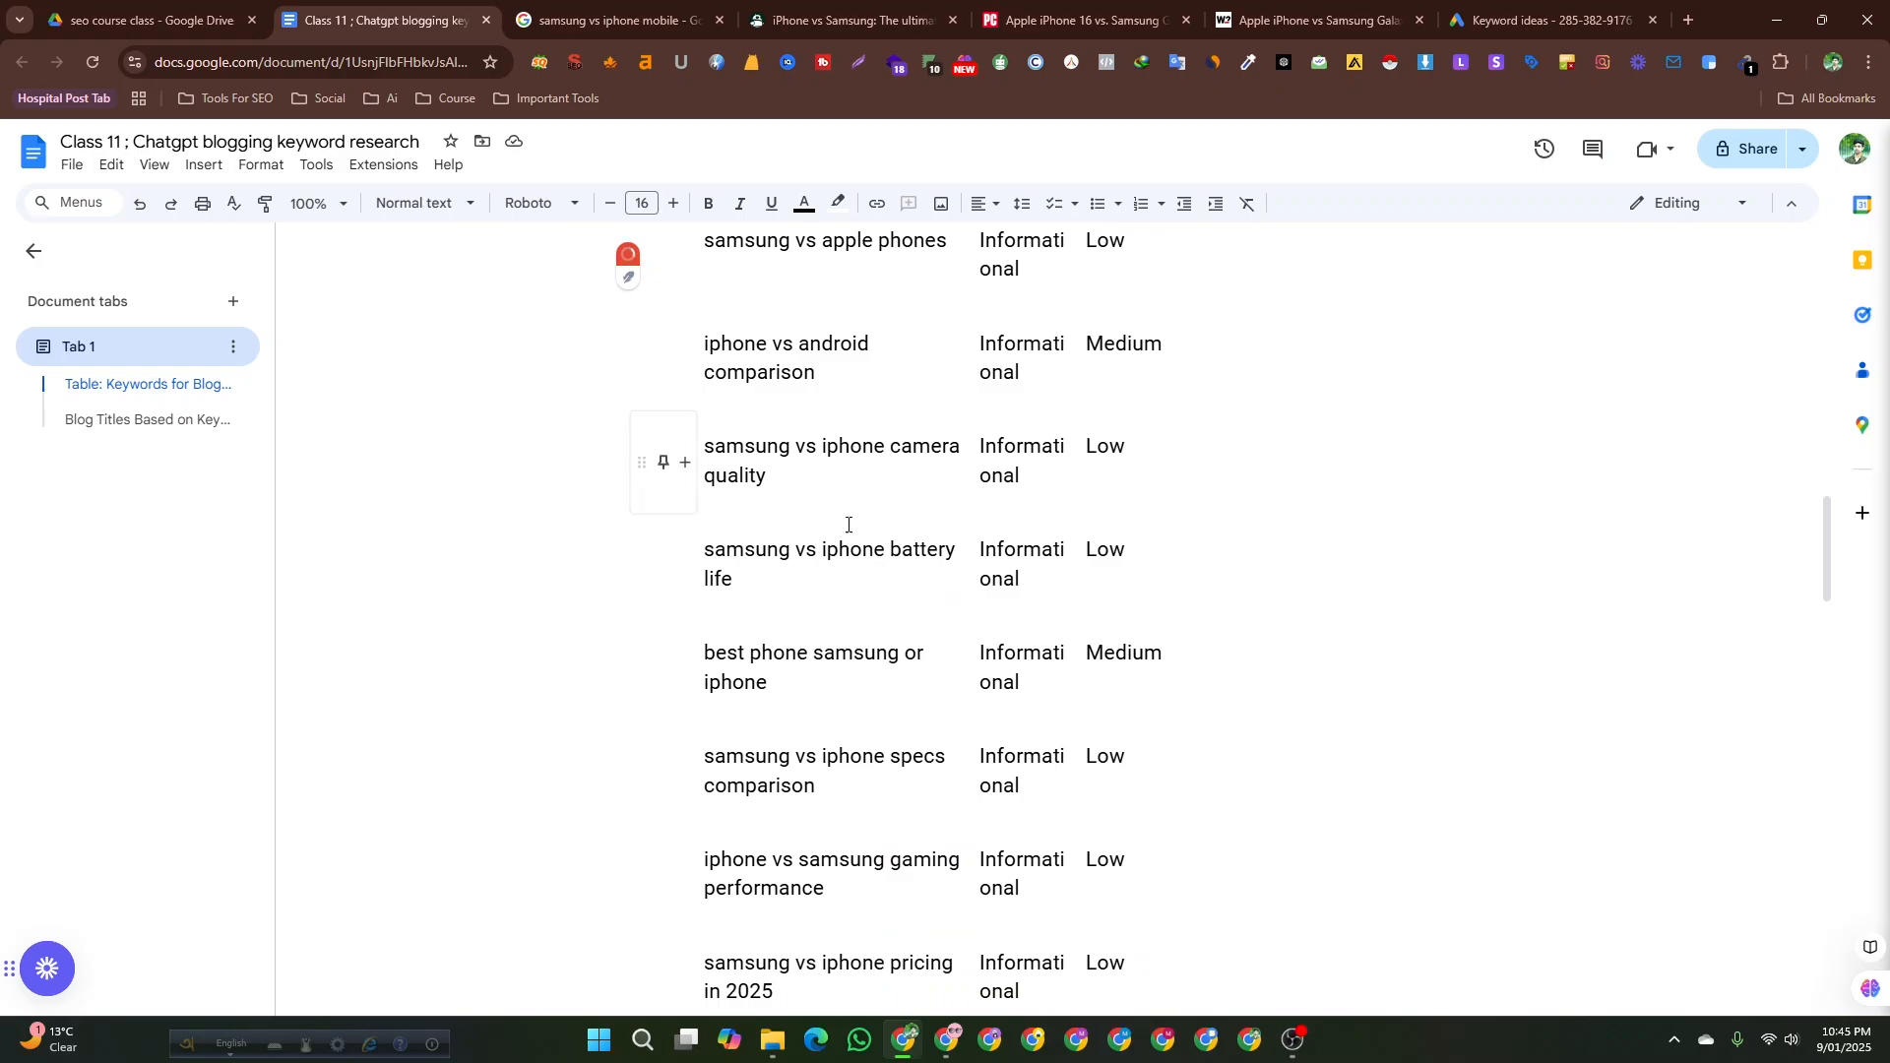
{"action": "mouse_move", "coordinate": [778, 654]}
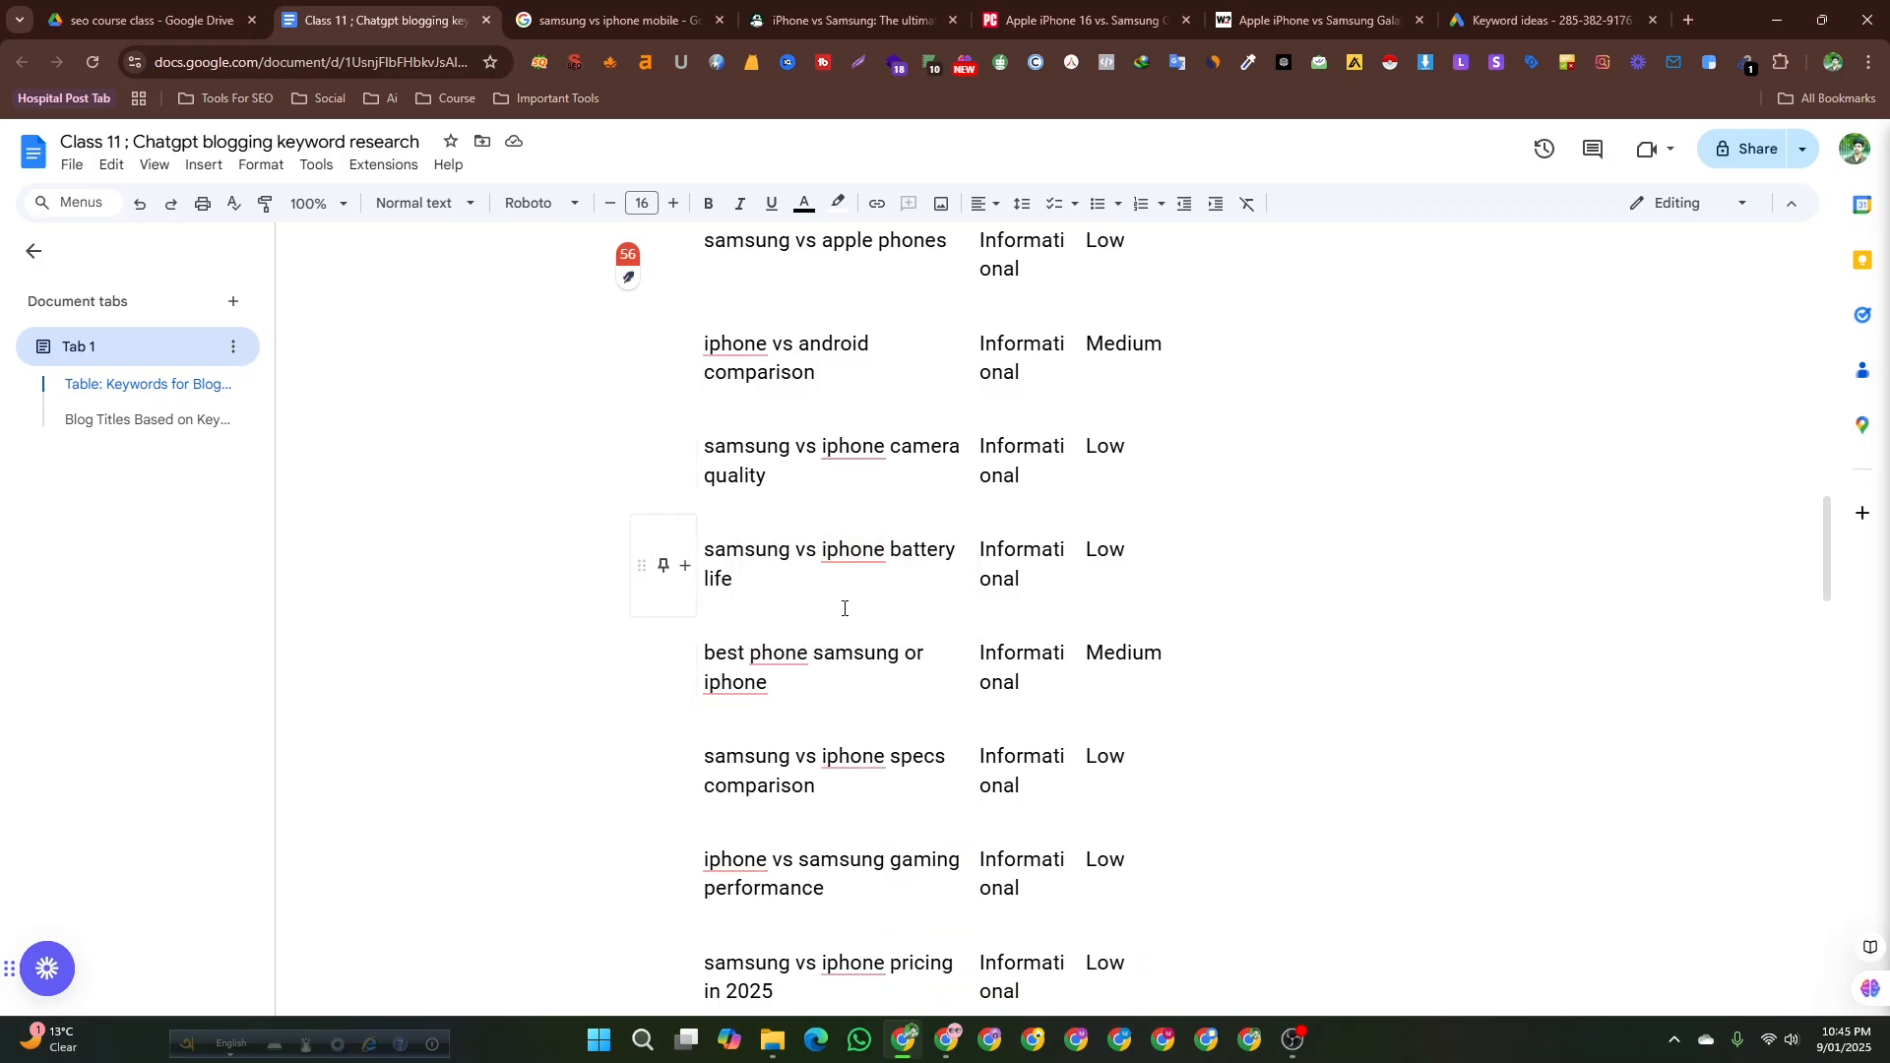
{"action": "scroll", "coordinate": [820, 670], "scroll_direction": "down", "scroll_amount": 3}
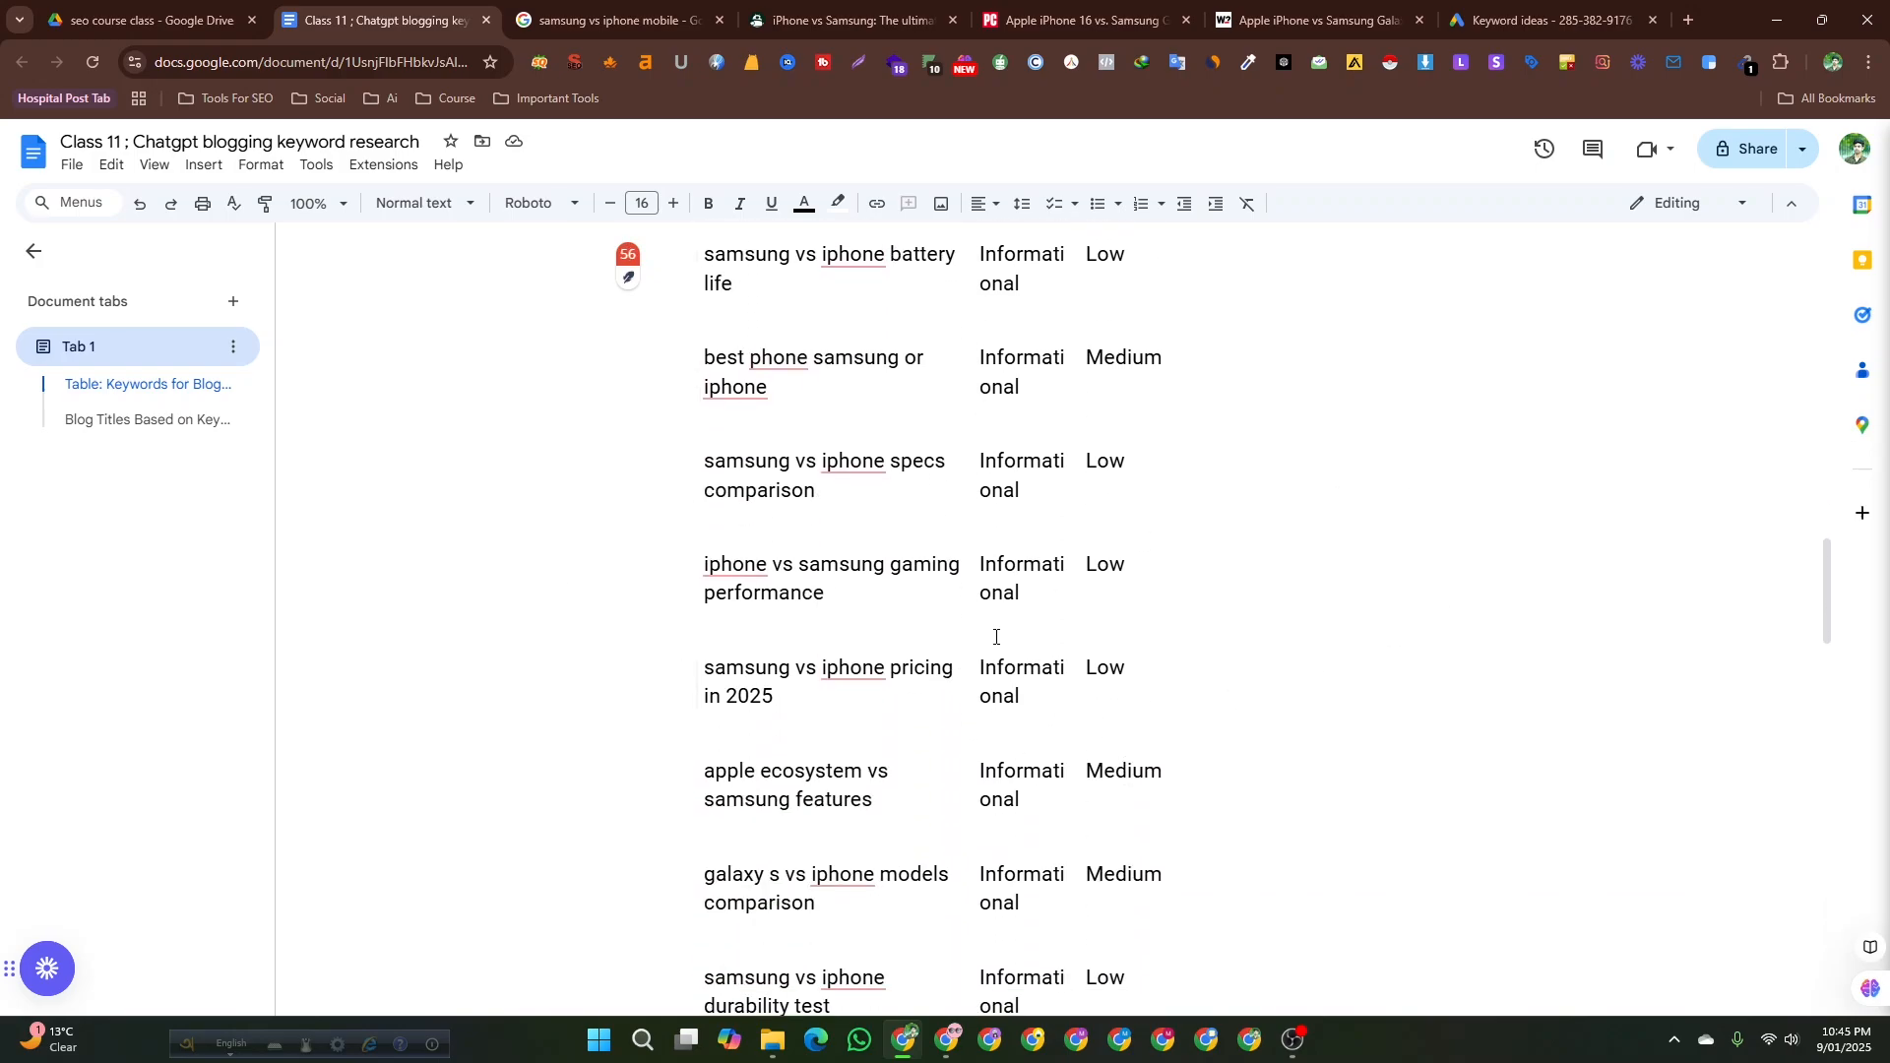
{"action": "scroll", "coordinate": [996, 637], "scroll_direction": "down", "scroll_amount": 2}
{"action": "scroll", "coordinate": [984, 636], "scroll_direction": "down", "scroll_amount": 3}
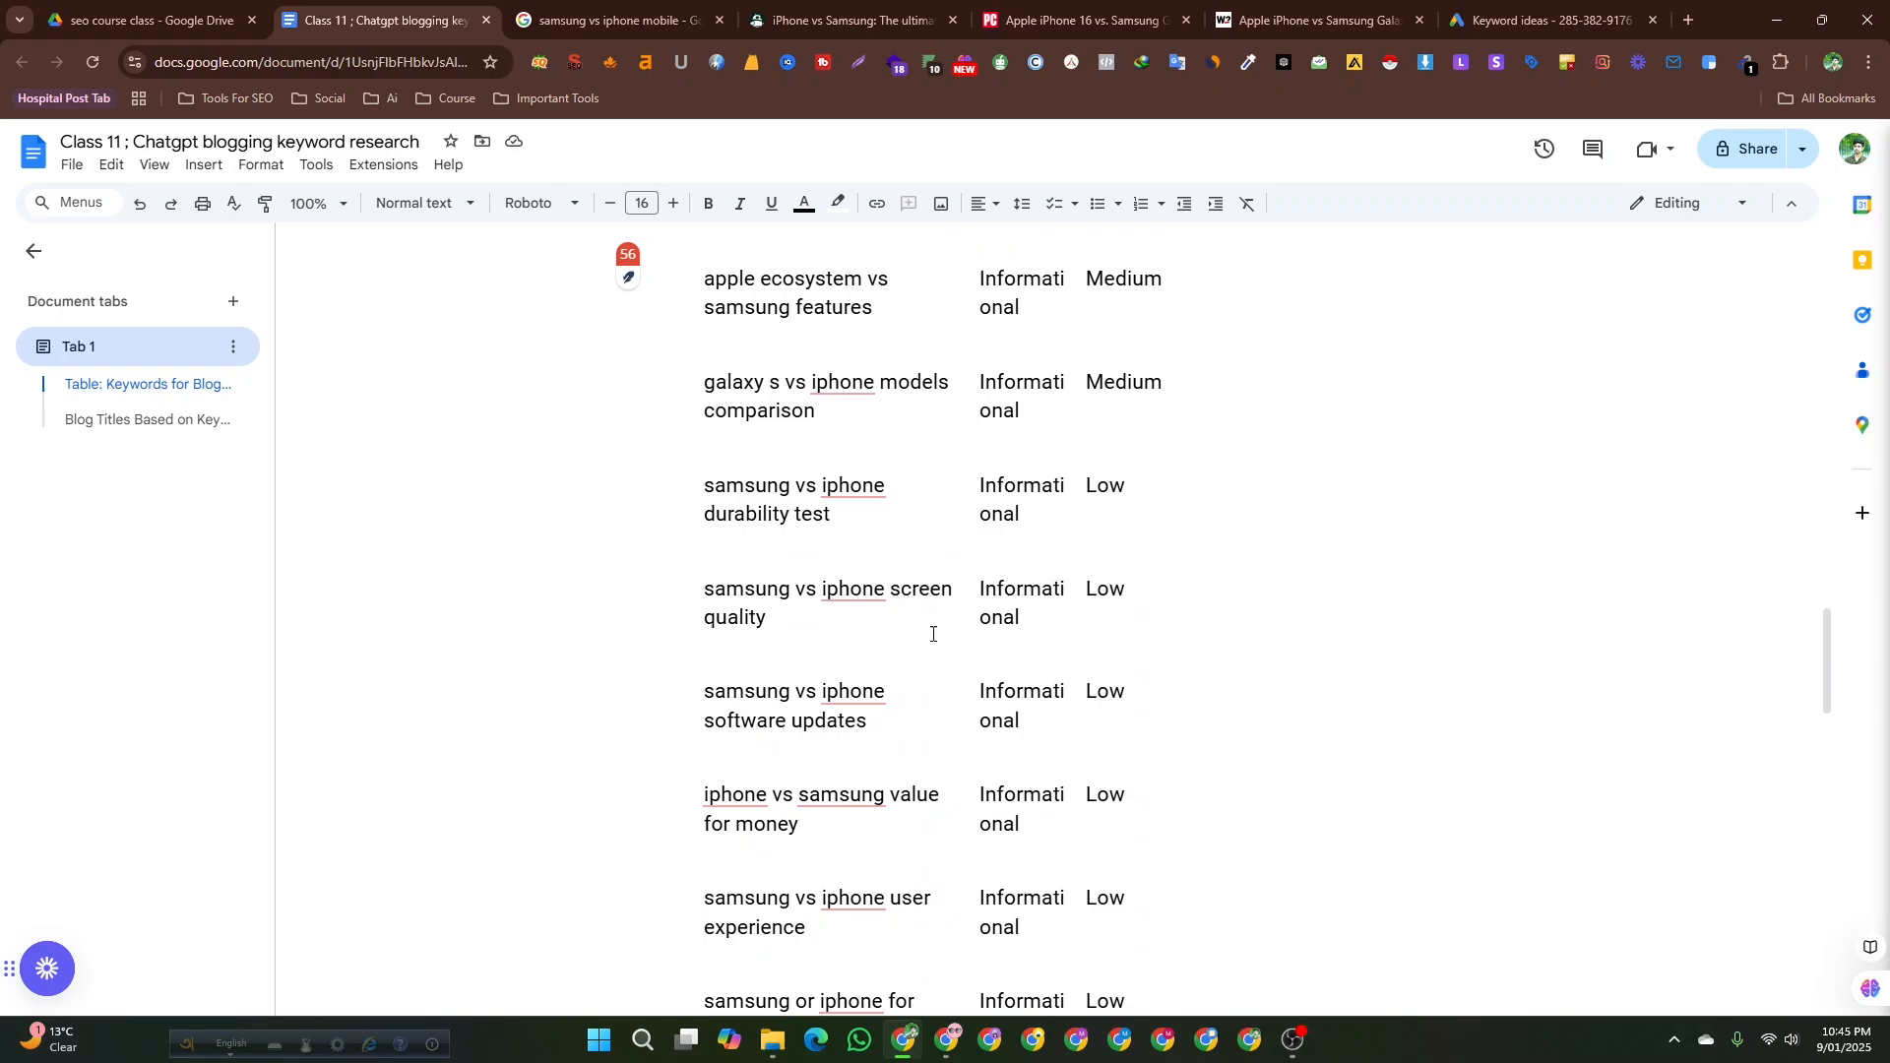
{"action": "scroll", "coordinate": [933, 634], "scroll_direction": "down", "scroll_amount": 12}
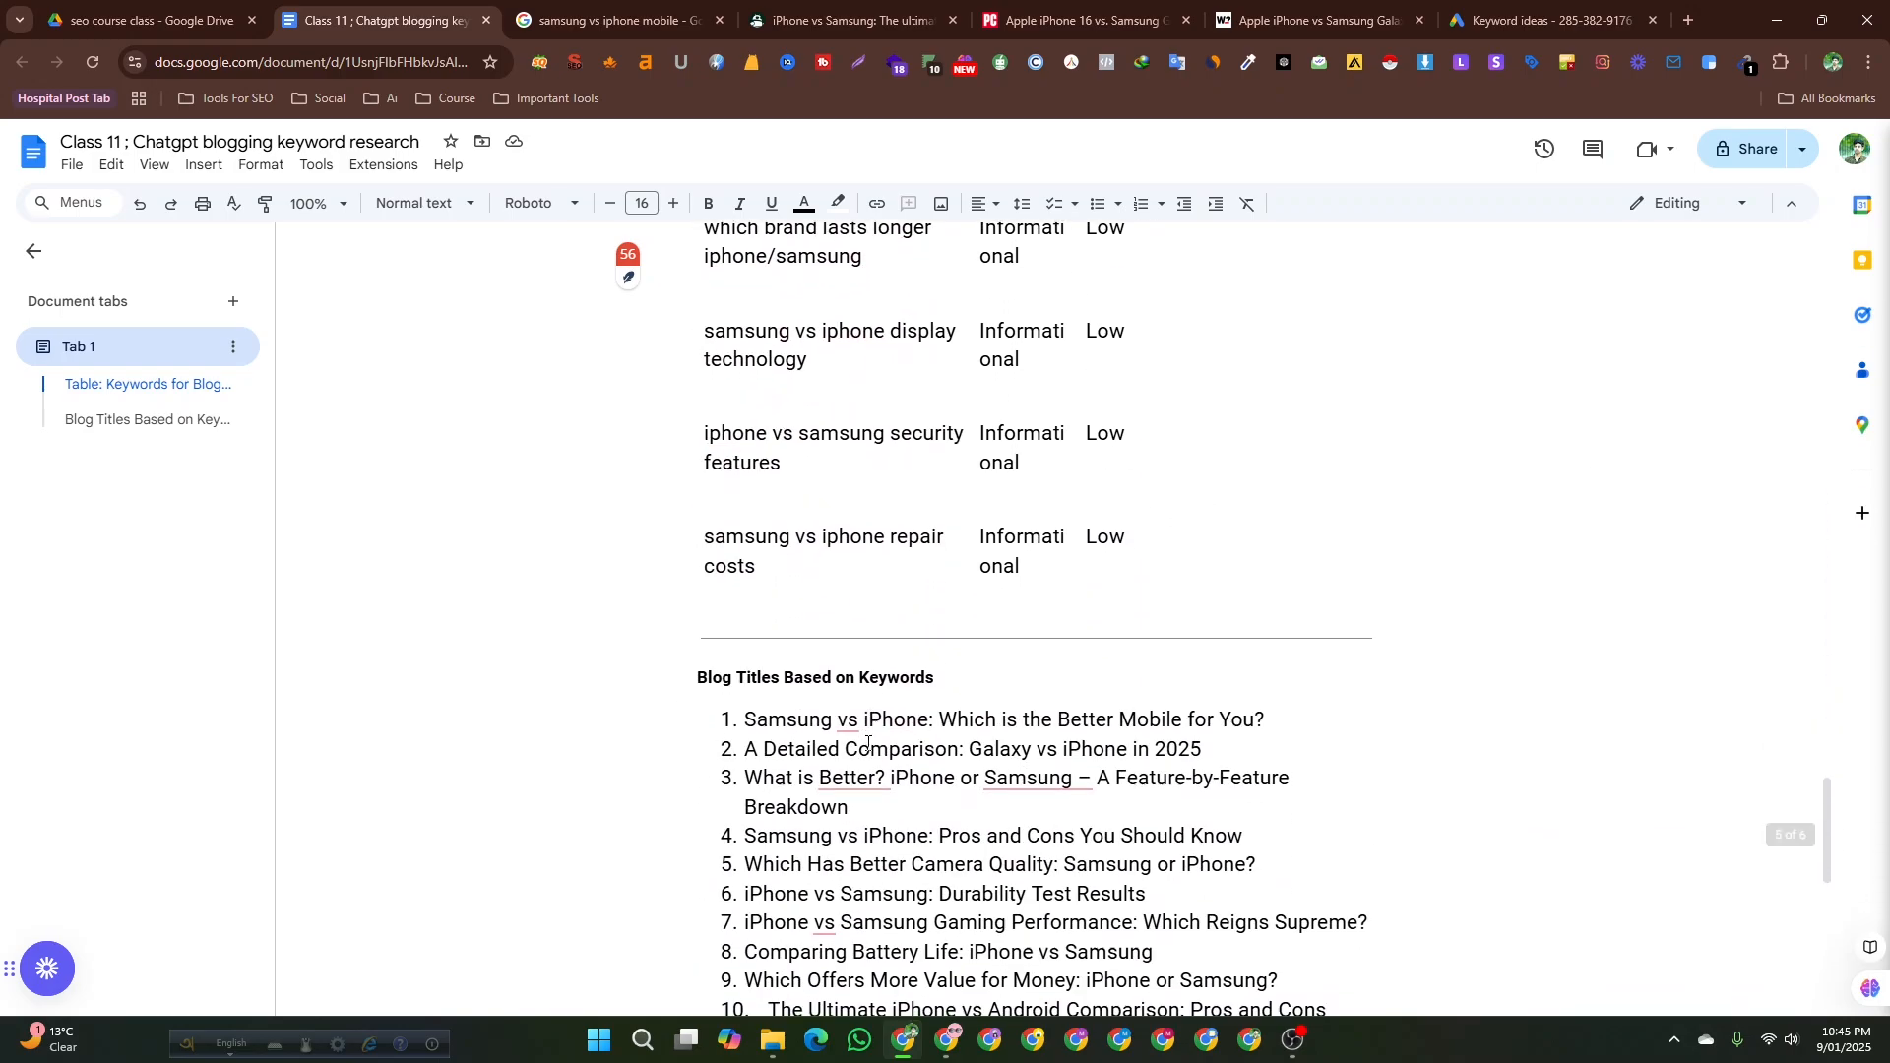
{"action": "scroll", "coordinate": [868, 743], "scroll_direction": "down", "scroll_amount": 4}
{"action": "left_click", "coordinate": [771, 701]}
{"action": "scroll", "coordinate": [772, 696], "scroll_direction": "down", "scroll_amount": 4}
{"action": "scroll", "coordinate": [773, 696], "scroll_direction": "up", "scroll_amount": 5}
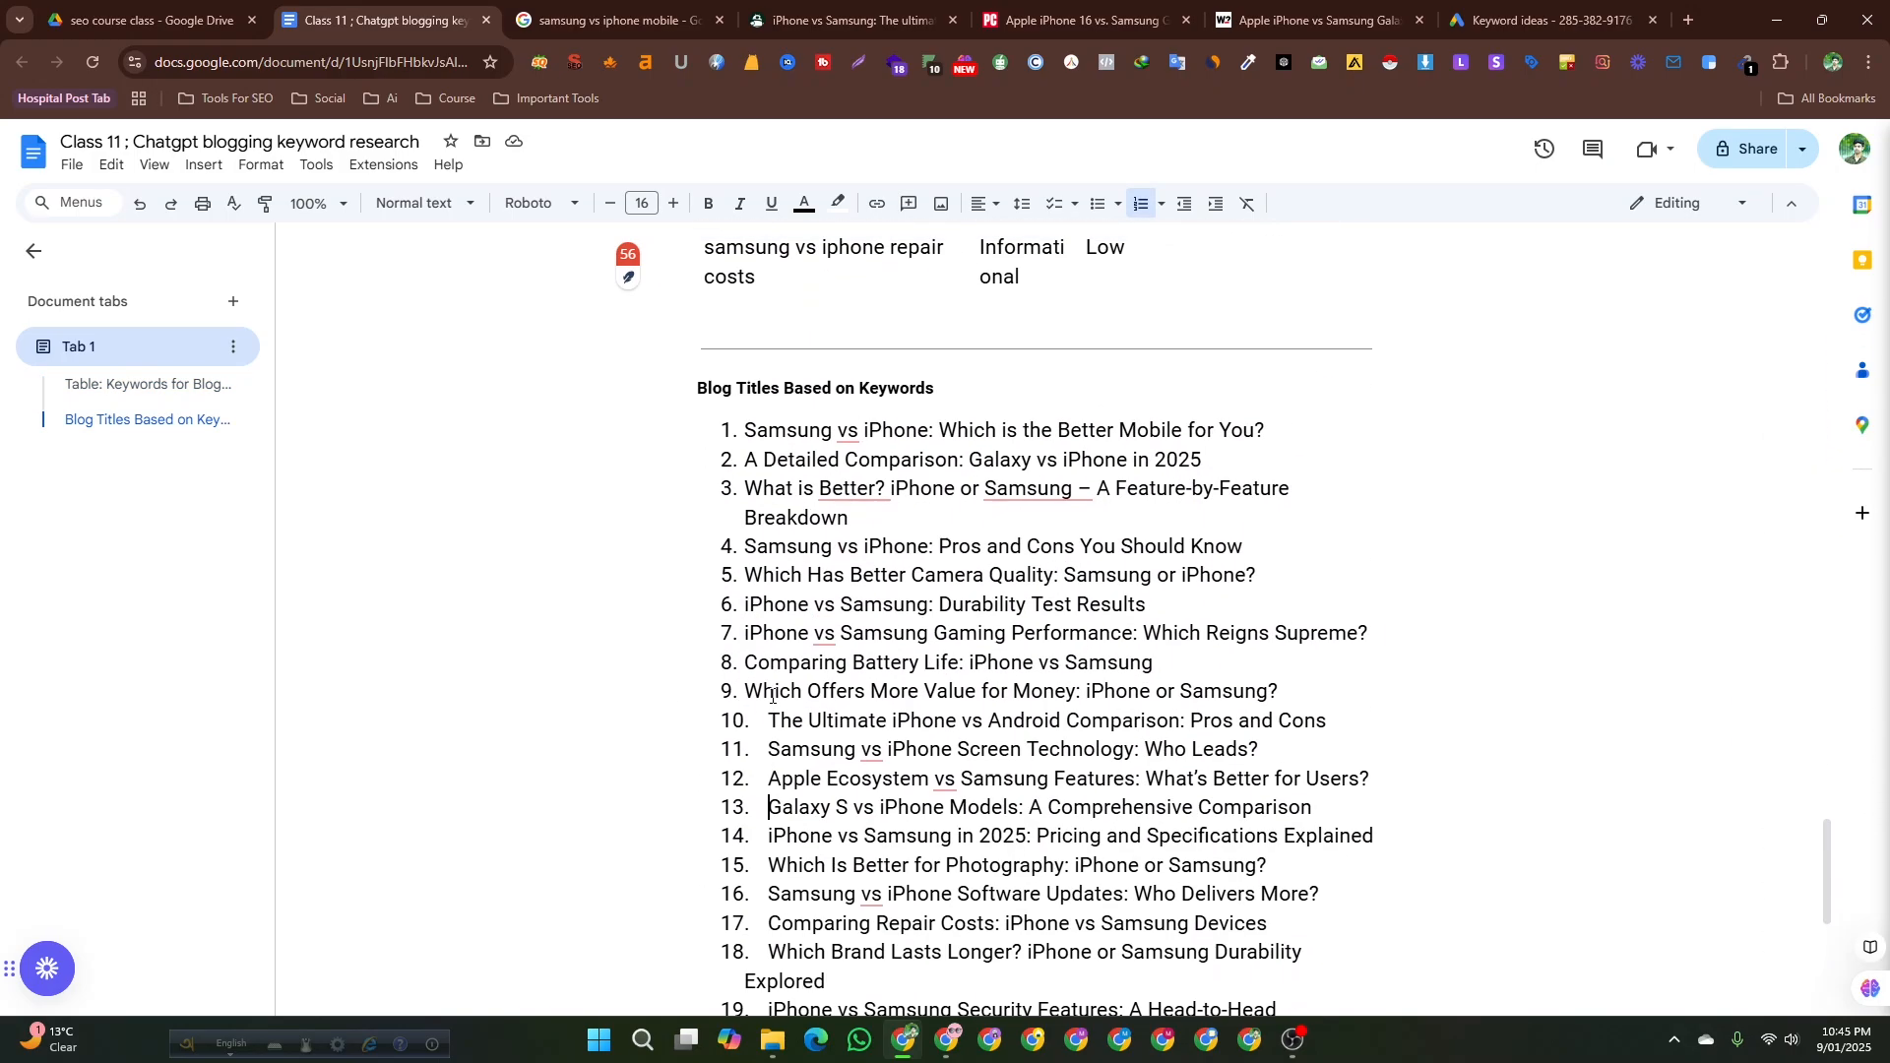
{"action": "scroll", "coordinate": [773, 696], "scroll_direction": "up", "scroll_amount": 18}
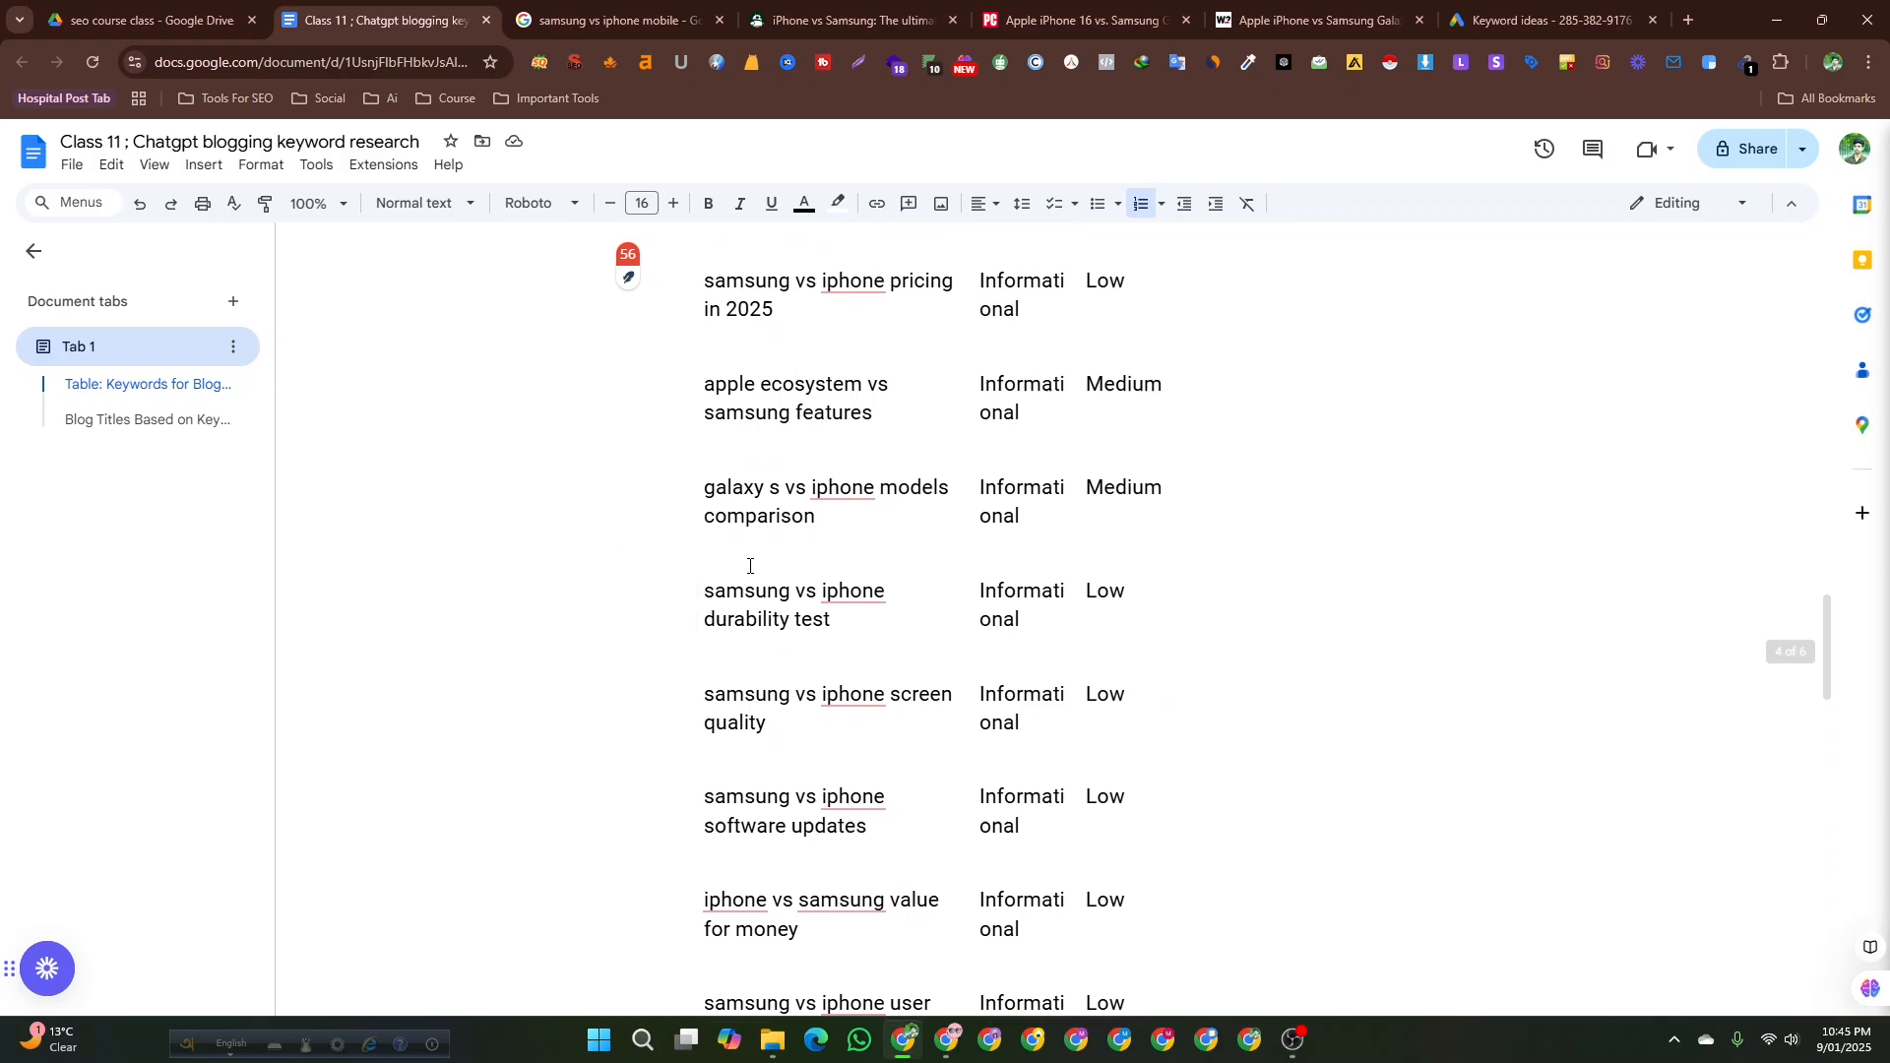
{"action": "scroll", "coordinate": [749, 567], "scroll_direction": "up", "scroll_amount": 8}
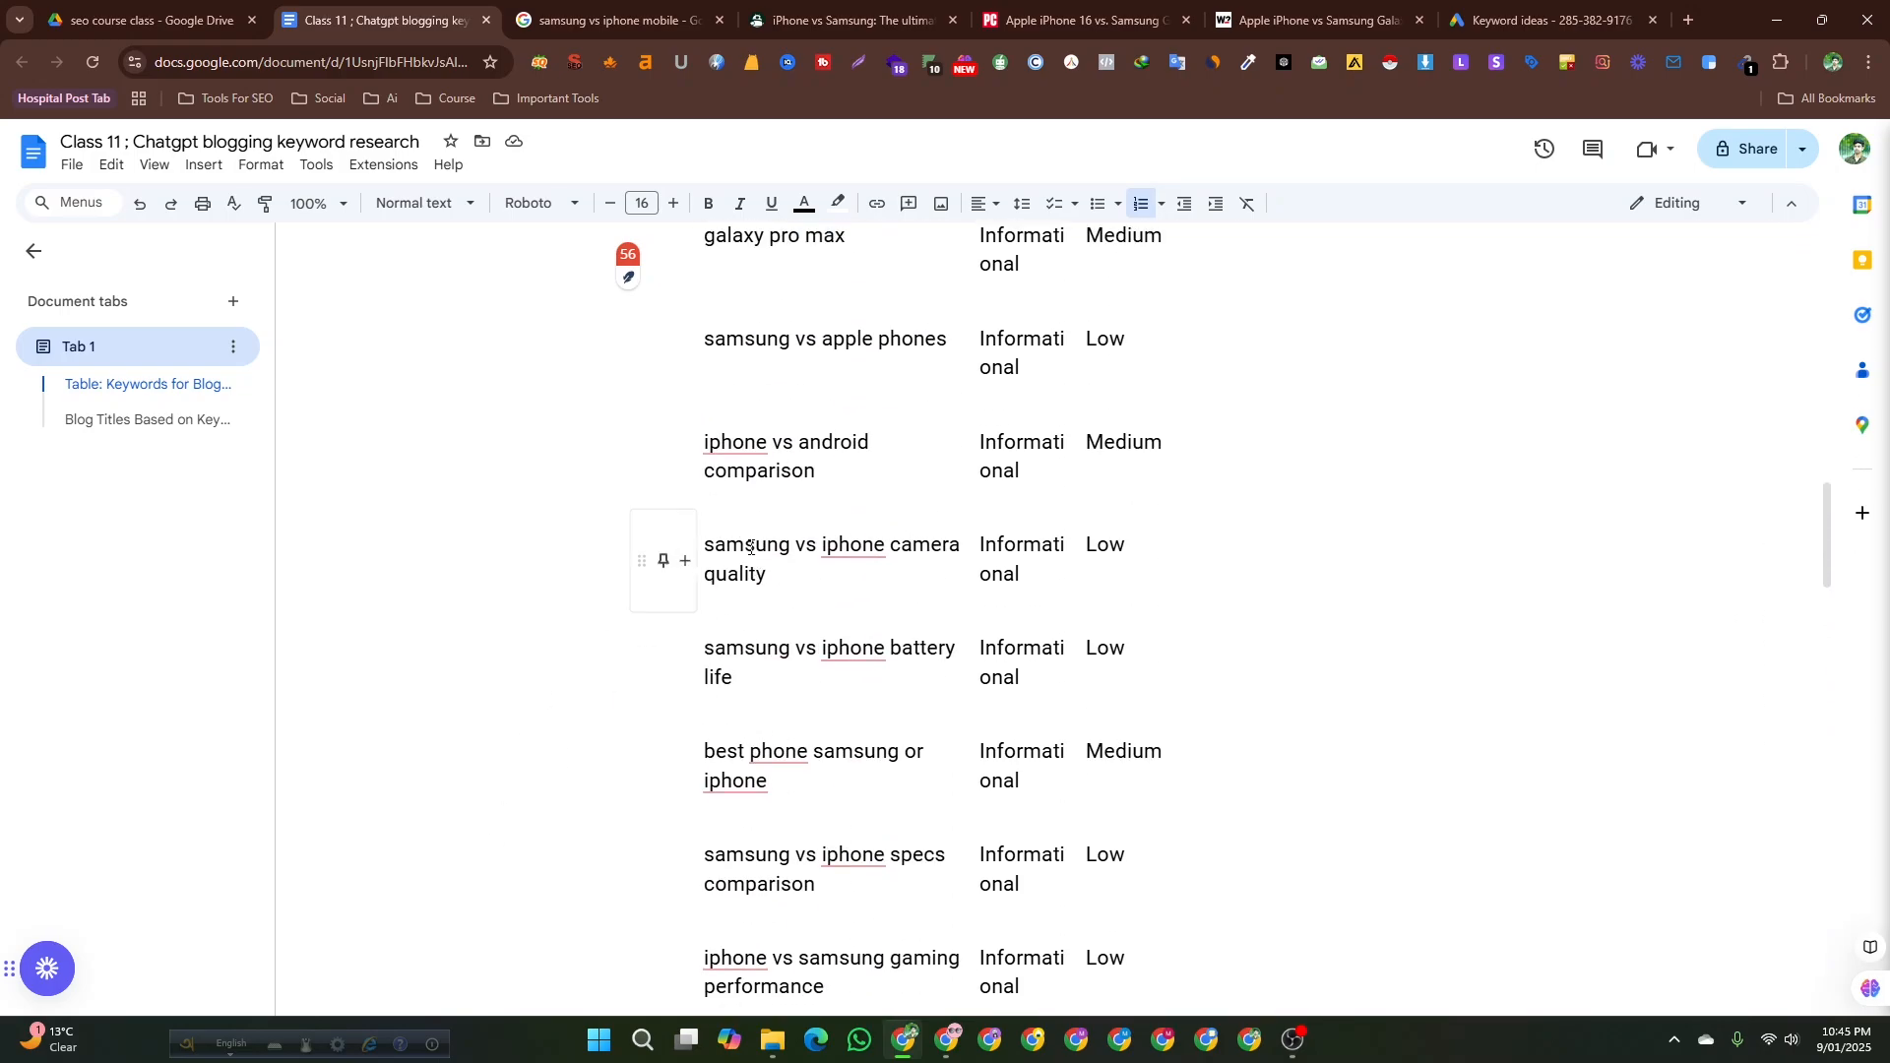